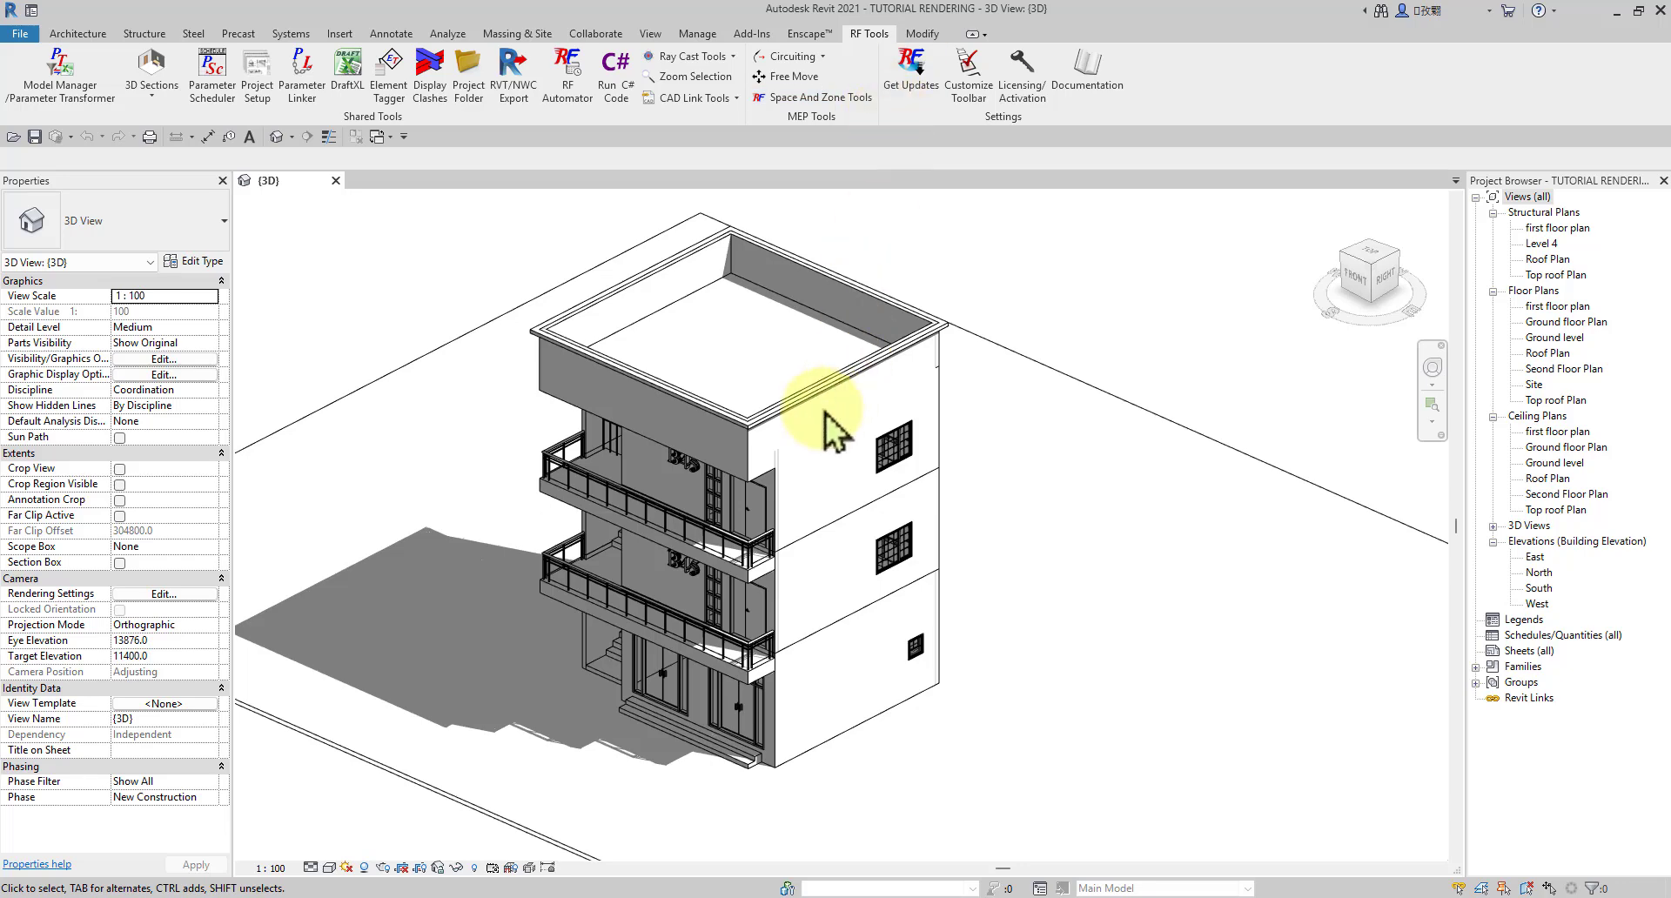
Step: Launch Enscape for the building model and examine the roof, balconies and side wall from above
{"action": "scroll", "coordinate": [810, 401], "scroll_direction": "down", "scroll_amount": 1}
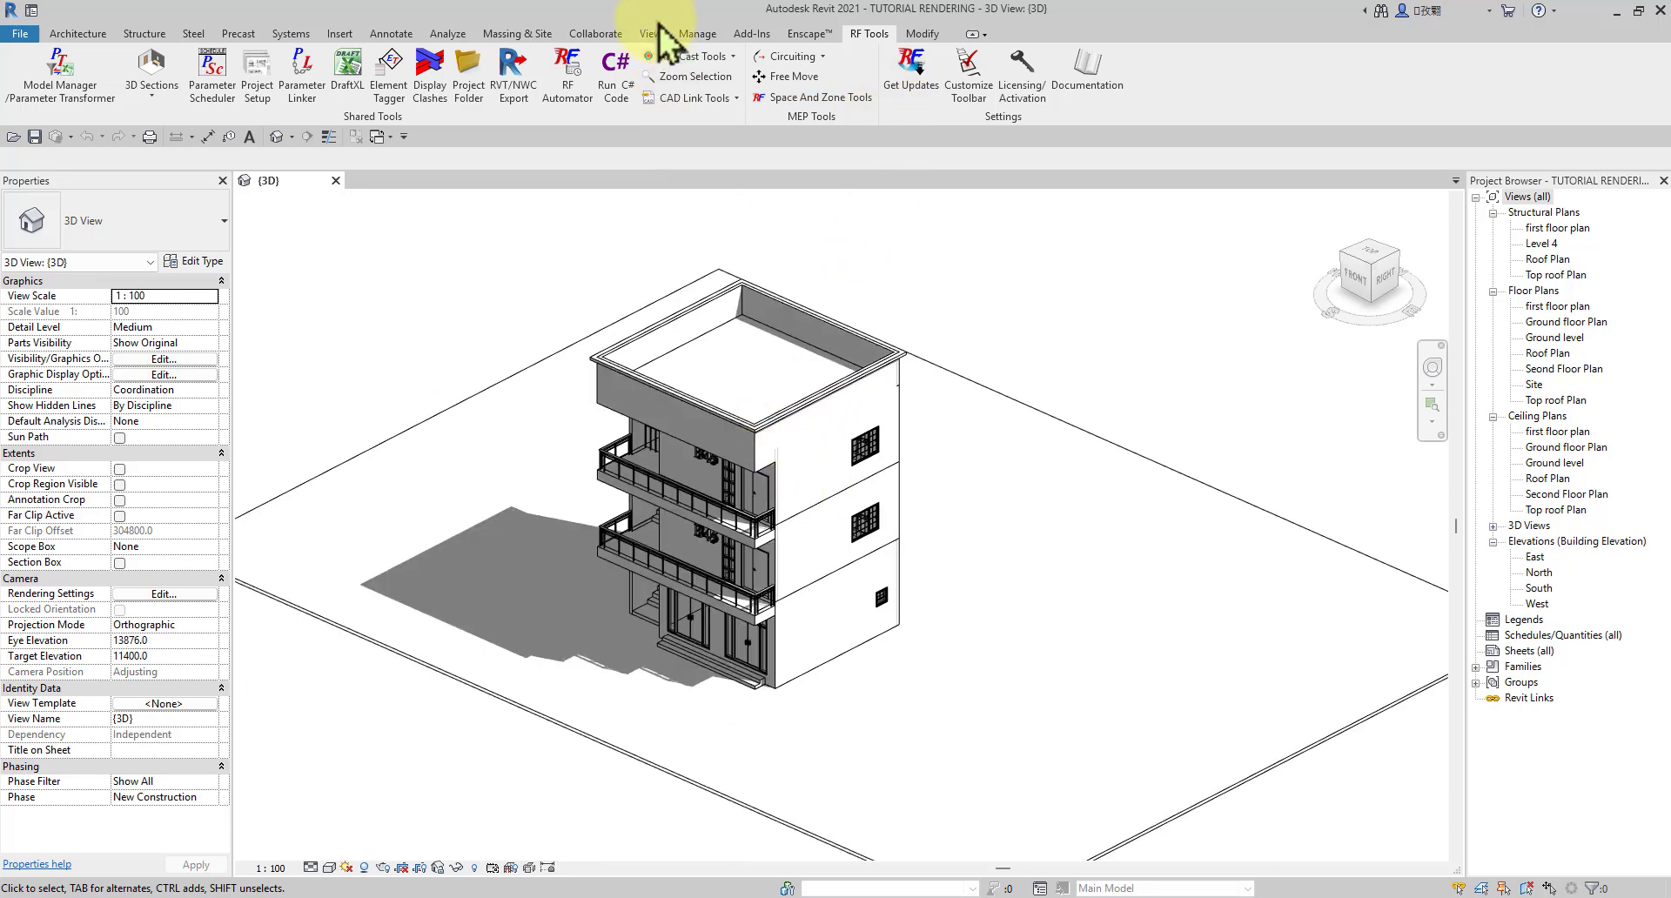
{"action": "left_click", "coordinate": [814, 33]}
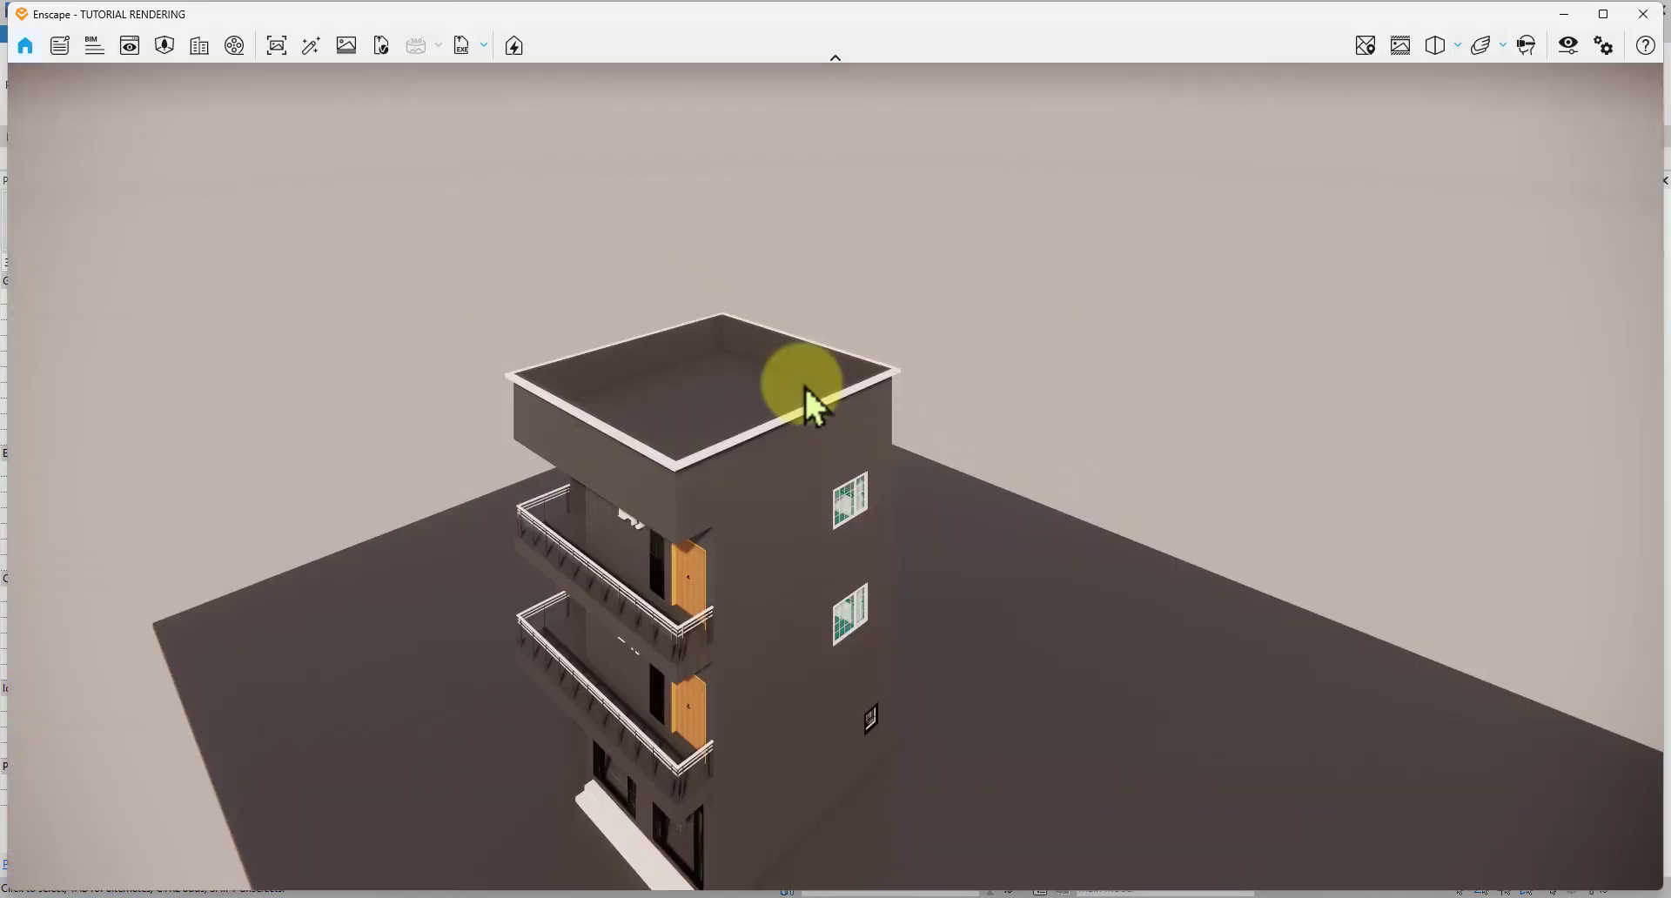
{"action": "scroll", "coordinate": [704, 436], "scroll_direction": "up", "scroll_amount": 5}
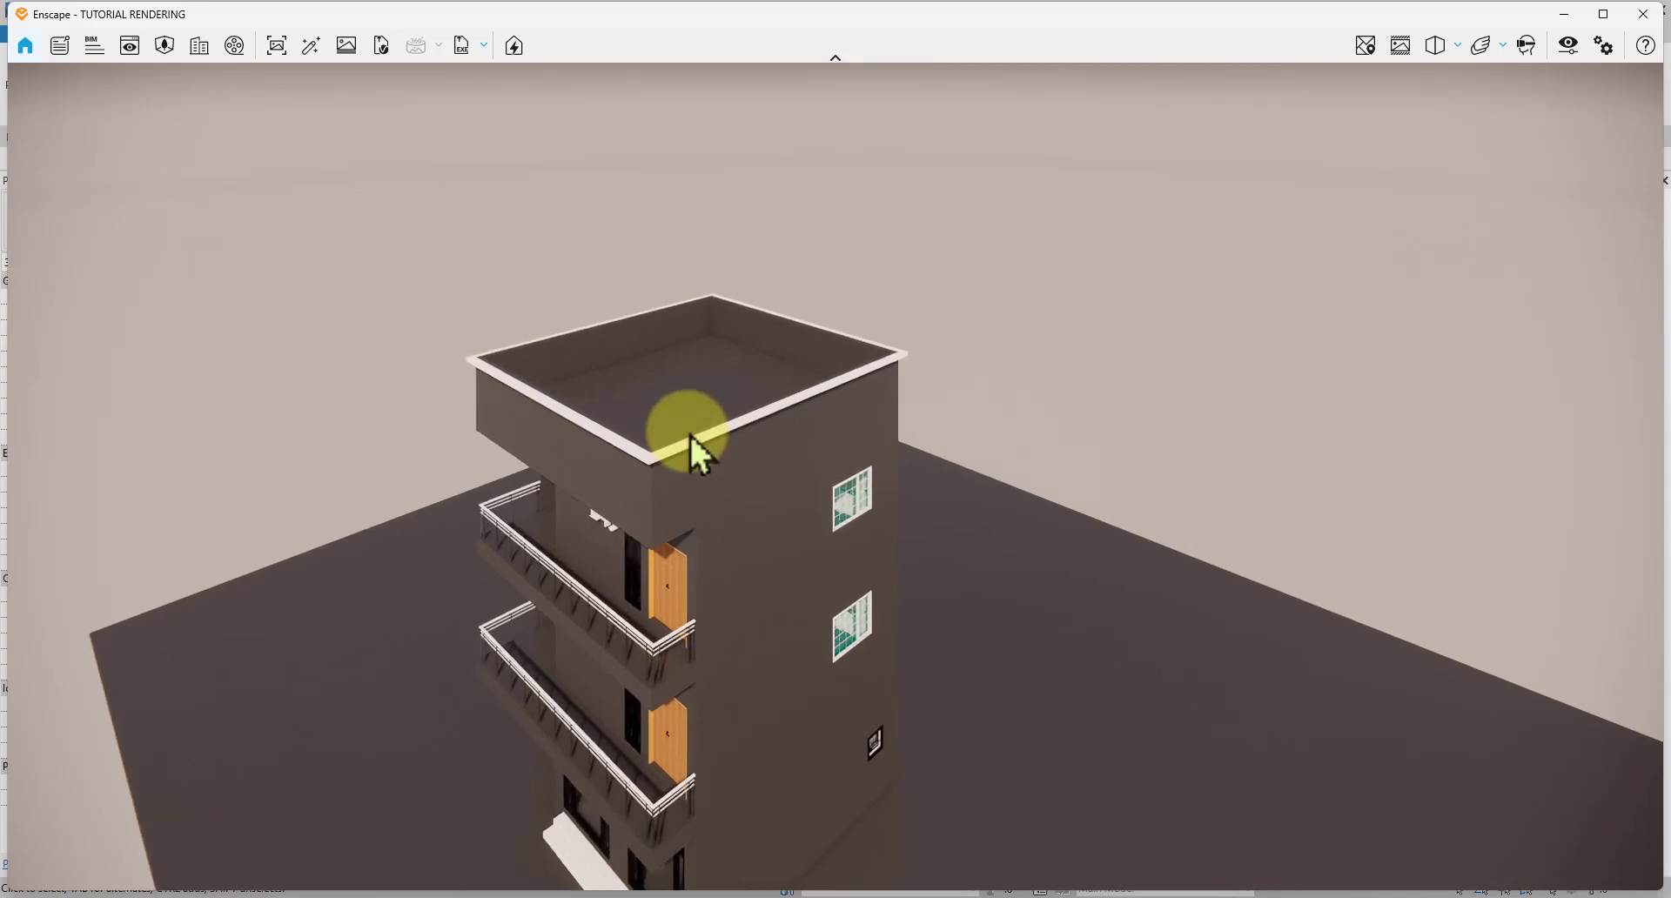
{"action": "scroll", "coordinate": [689, 435], "scroll_direction": "up", "scroll_amount": 1}
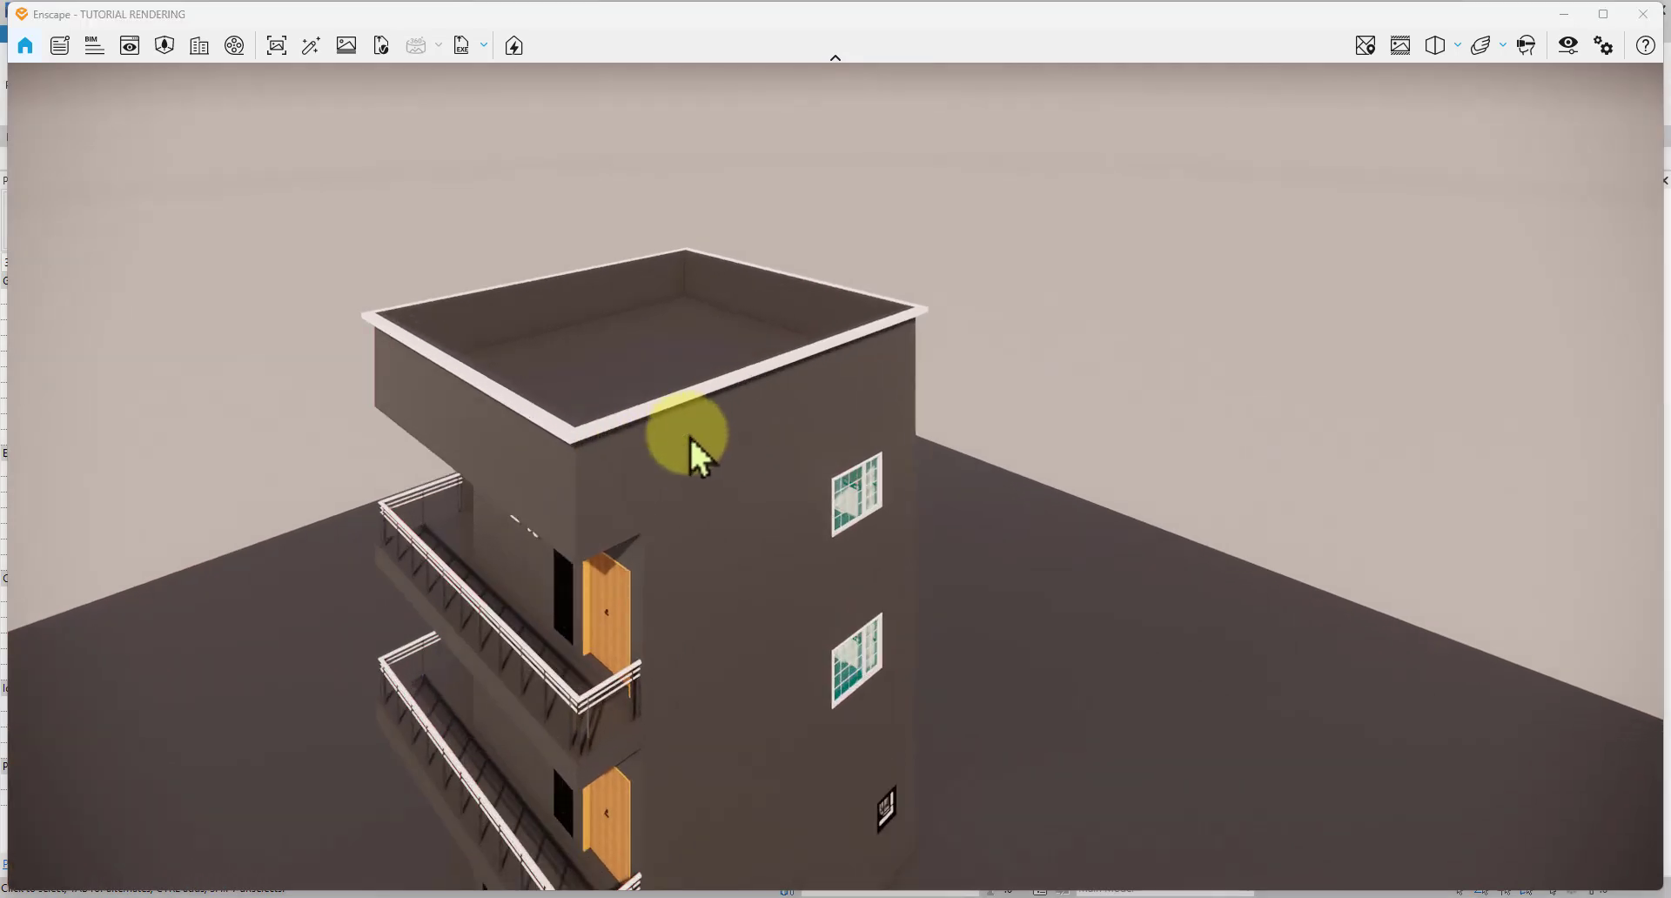
{"action": "left_click_drag", "start_coordinate": [718, 478], "coordinate": [837, 470]}
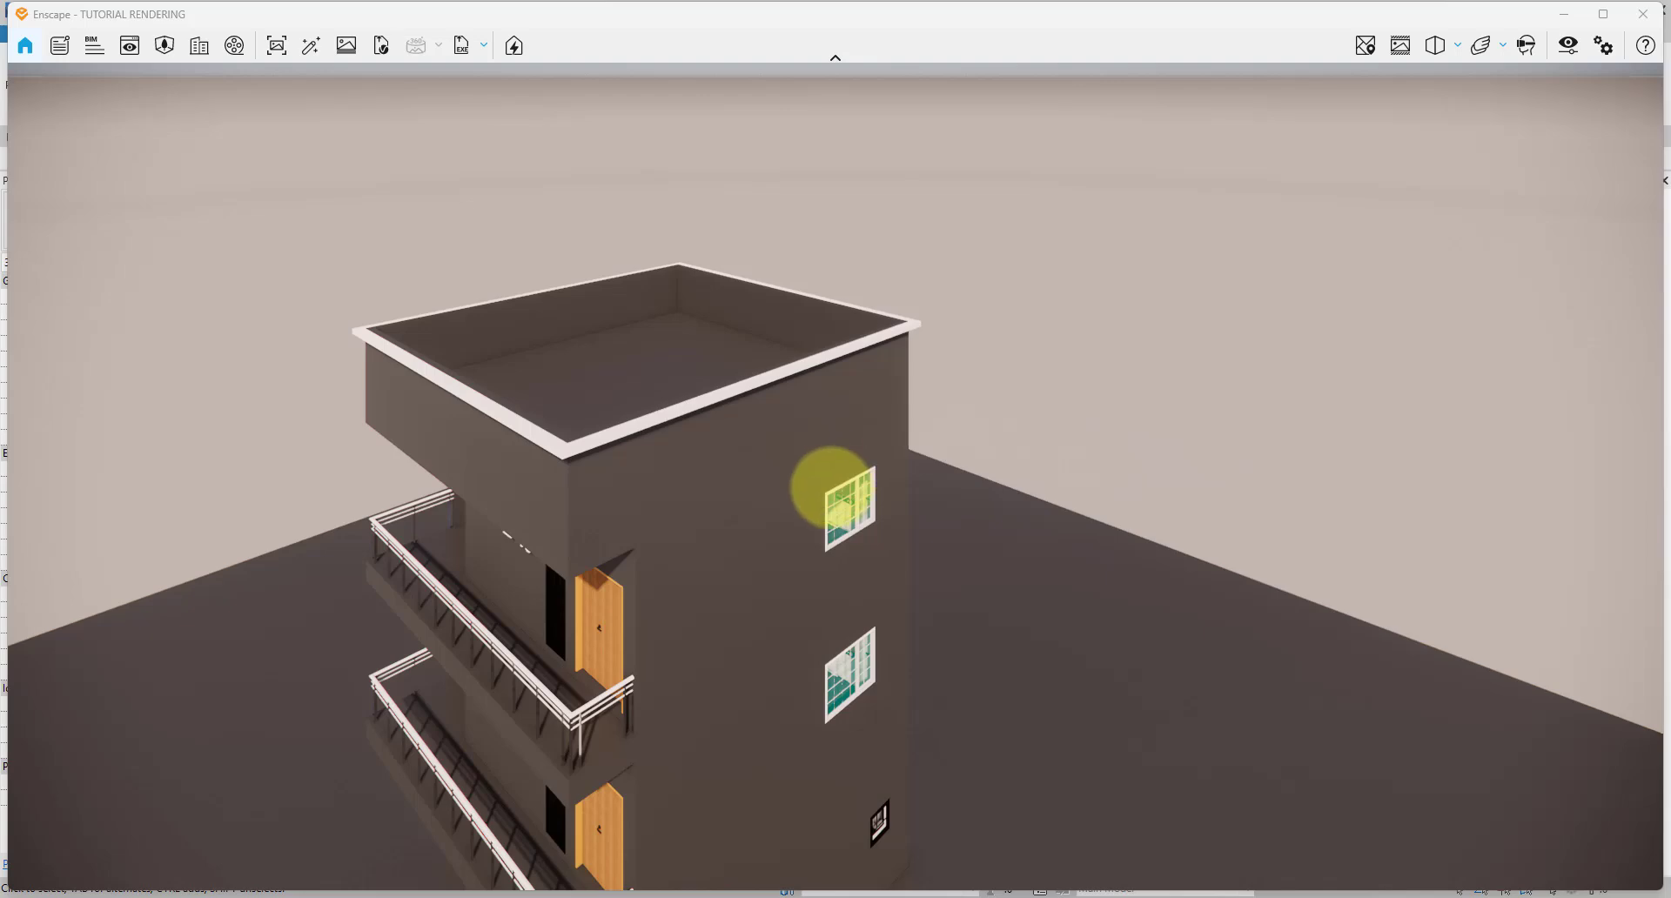
{"action": "left_click_drag", "start_coordinate": [792, 528], "coordinate": [757, 465]}
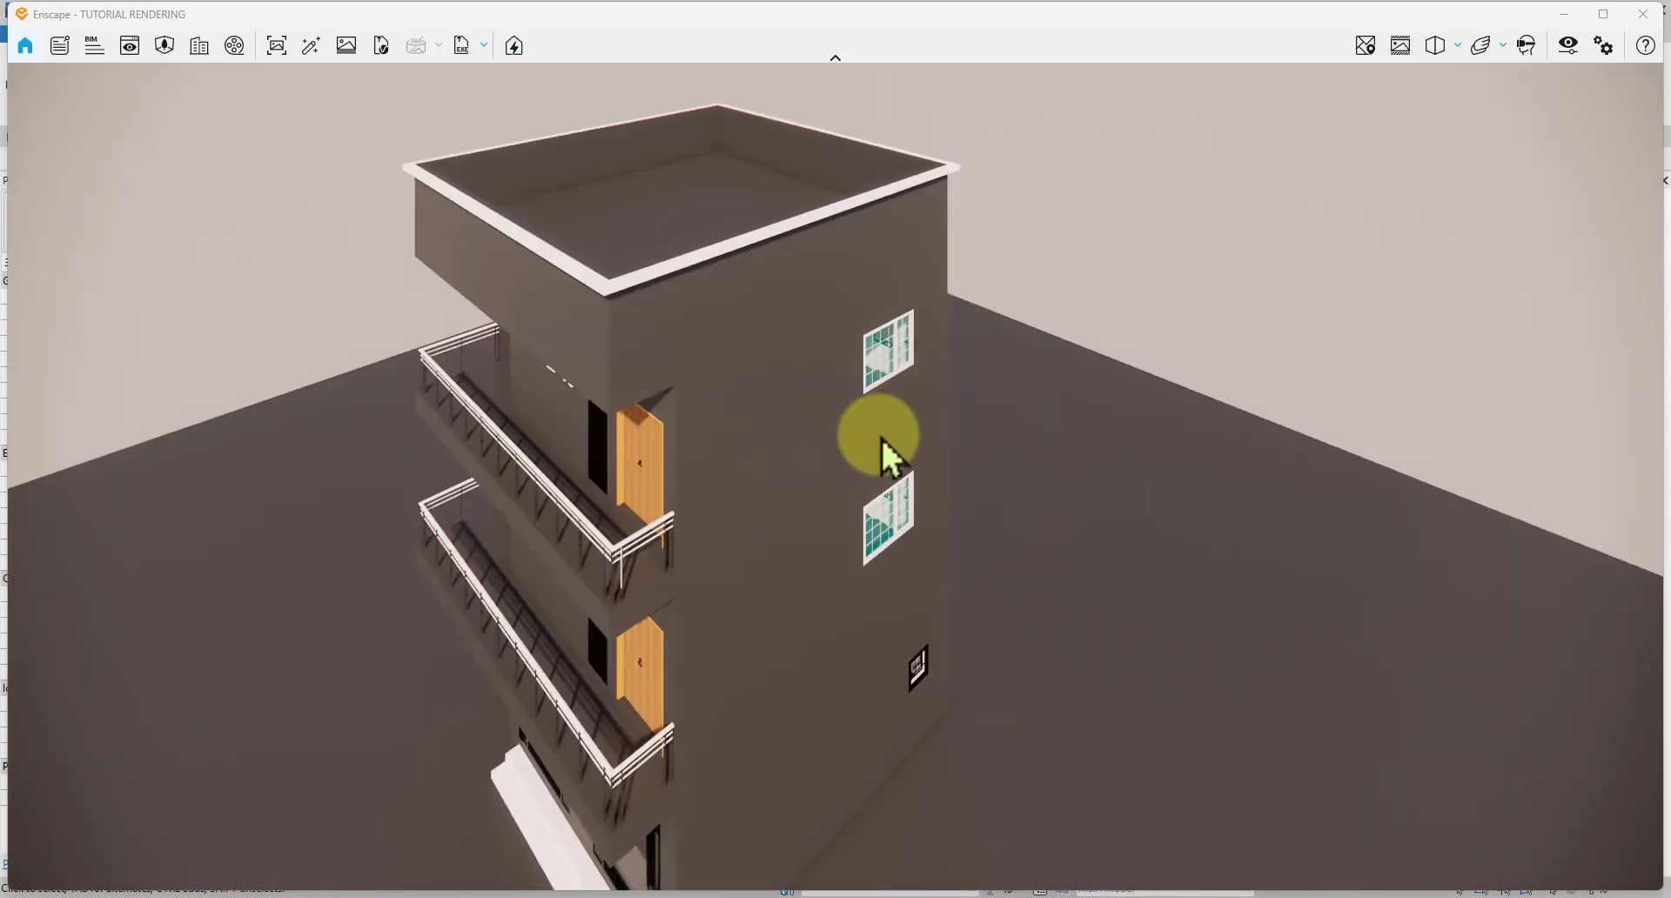
{"action": "left_click_drag", "start_coordinate": [881, 440], "coordinate": [950, 441]}
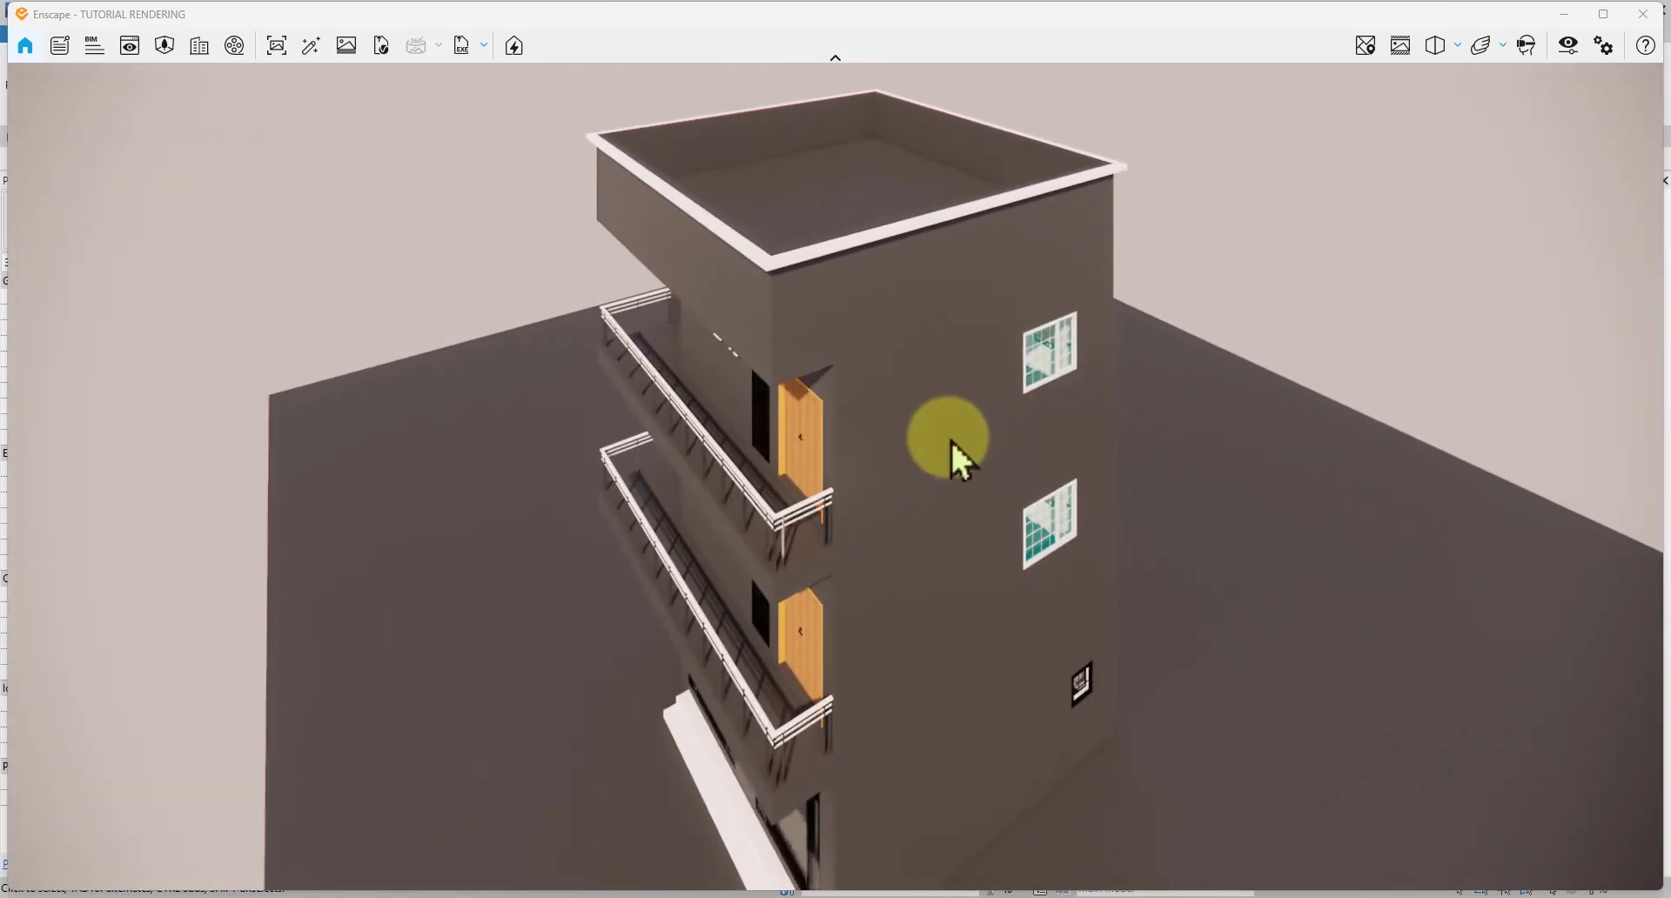
{"action": "scroll", "coordinate": [951, 441], "scroll_direction": "up", "scroll_amount": 5}
{"action": "scroll", "coordinate": [950, 440], "scroll_direction": "down", "scroll_amount": 3}
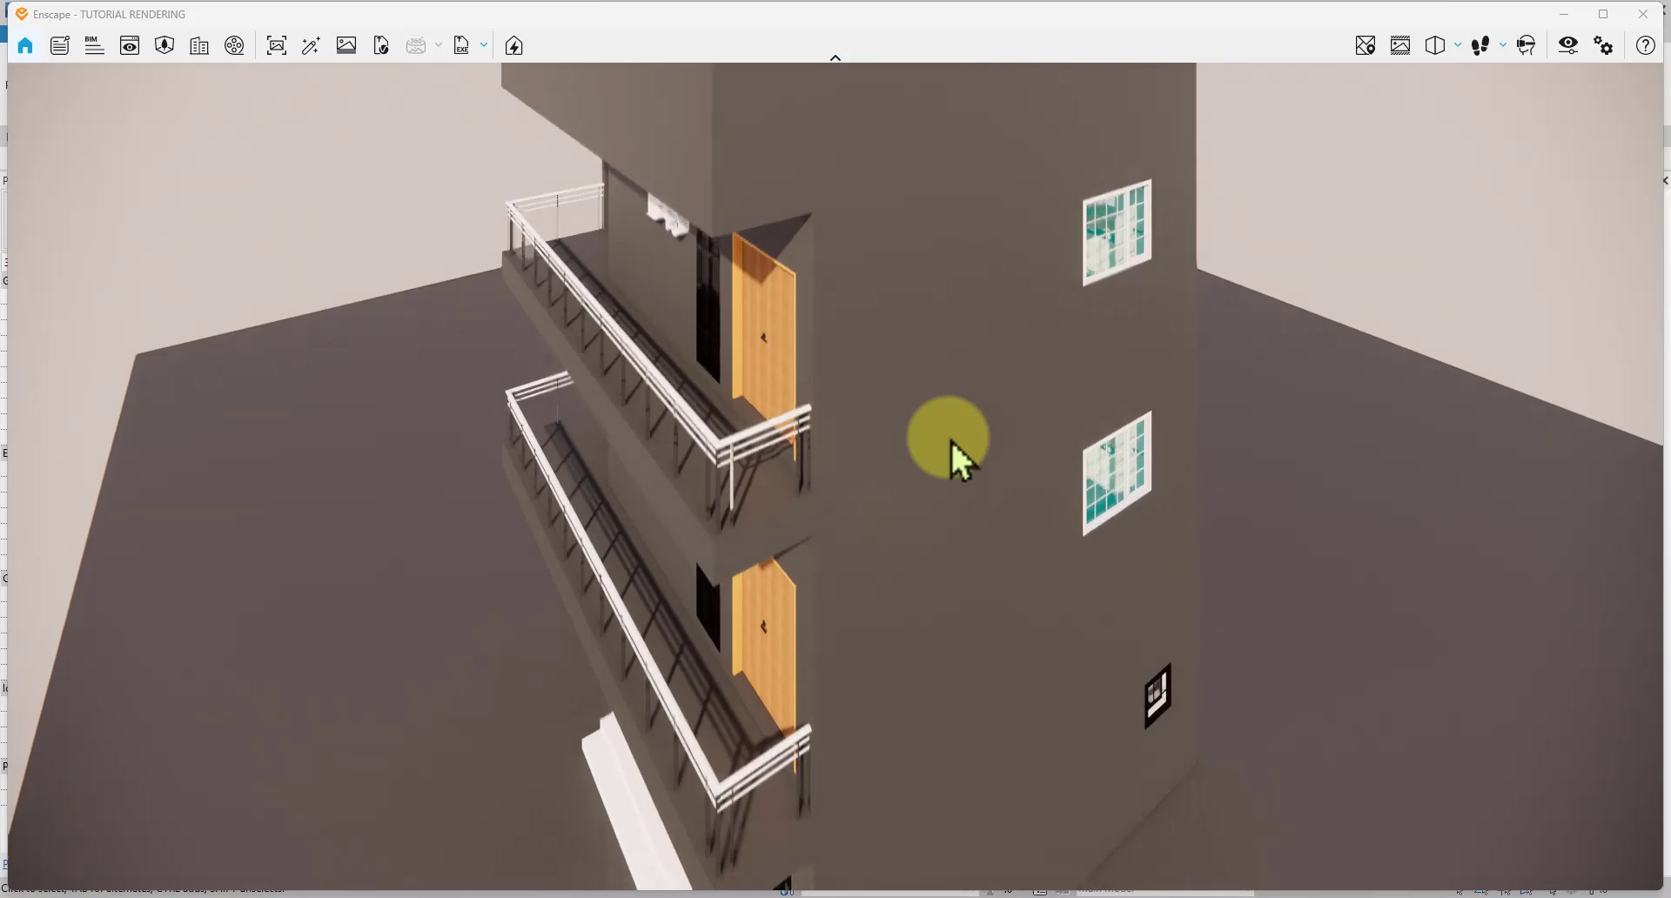
Step: Walk around the building at ground level in Enscape, examining the front entrance, balconies and side walls
{"action": "left_click_drag", "start_coordinate": [943, 441], "coordinate": [895, 317]}
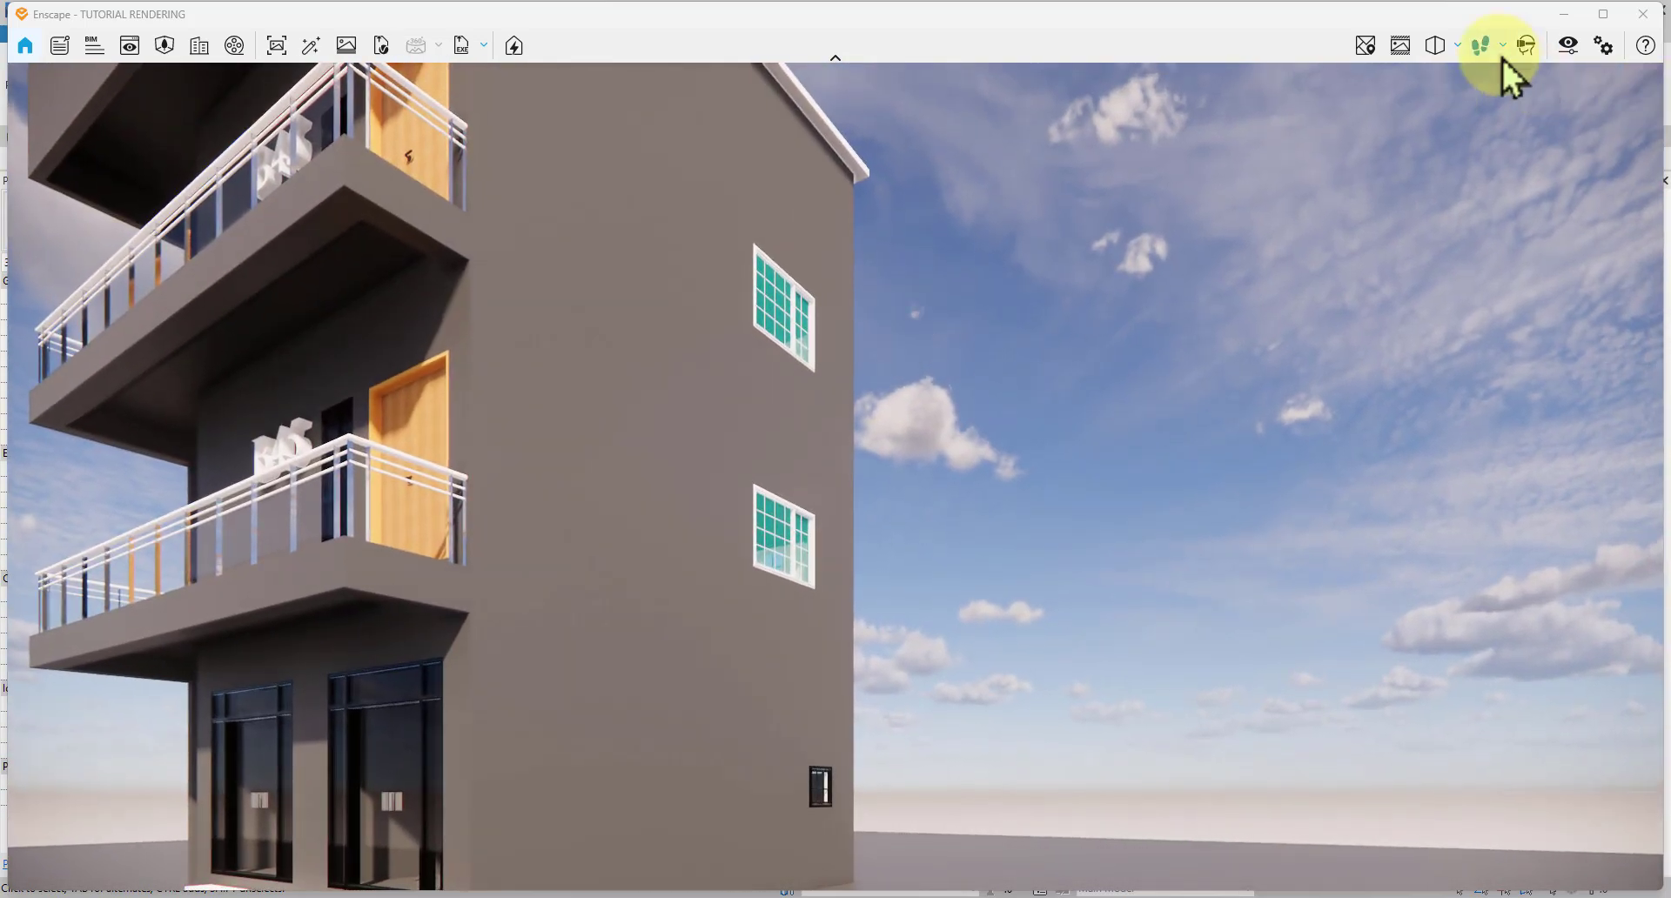
{"action": "left_click", "coordinate": [1456, 45]}
{"action": "left_click", "coordinate": [1497, 112]}
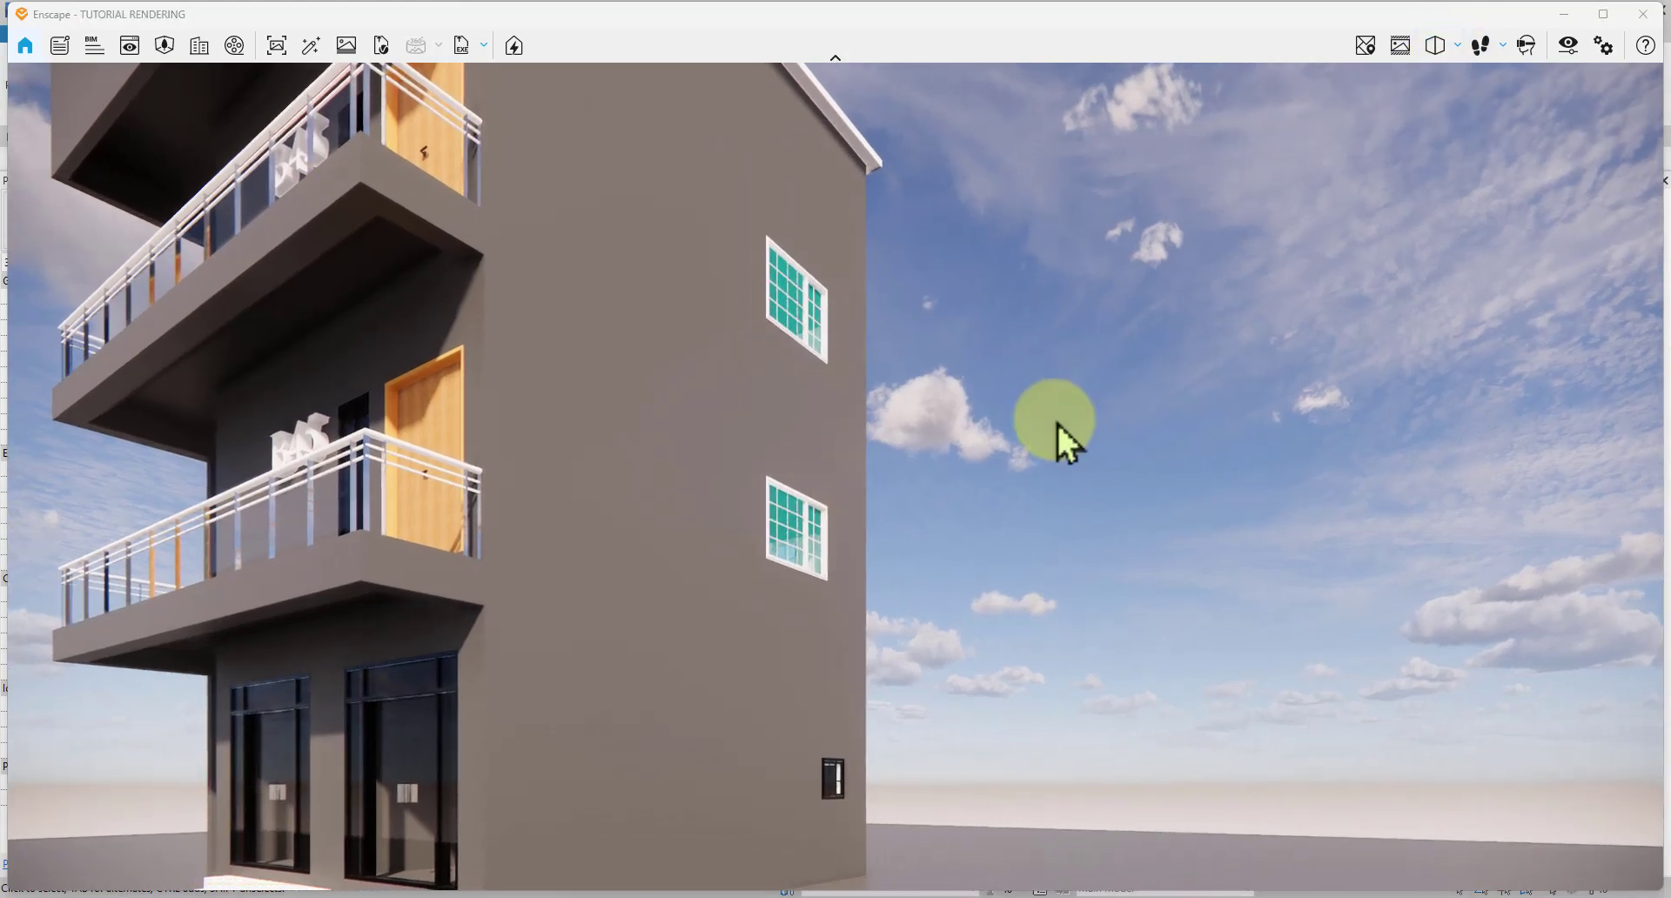
{"action": "left_click_drag", "start_coordinate": [1052, 444], "coordinate": [842, 485]}
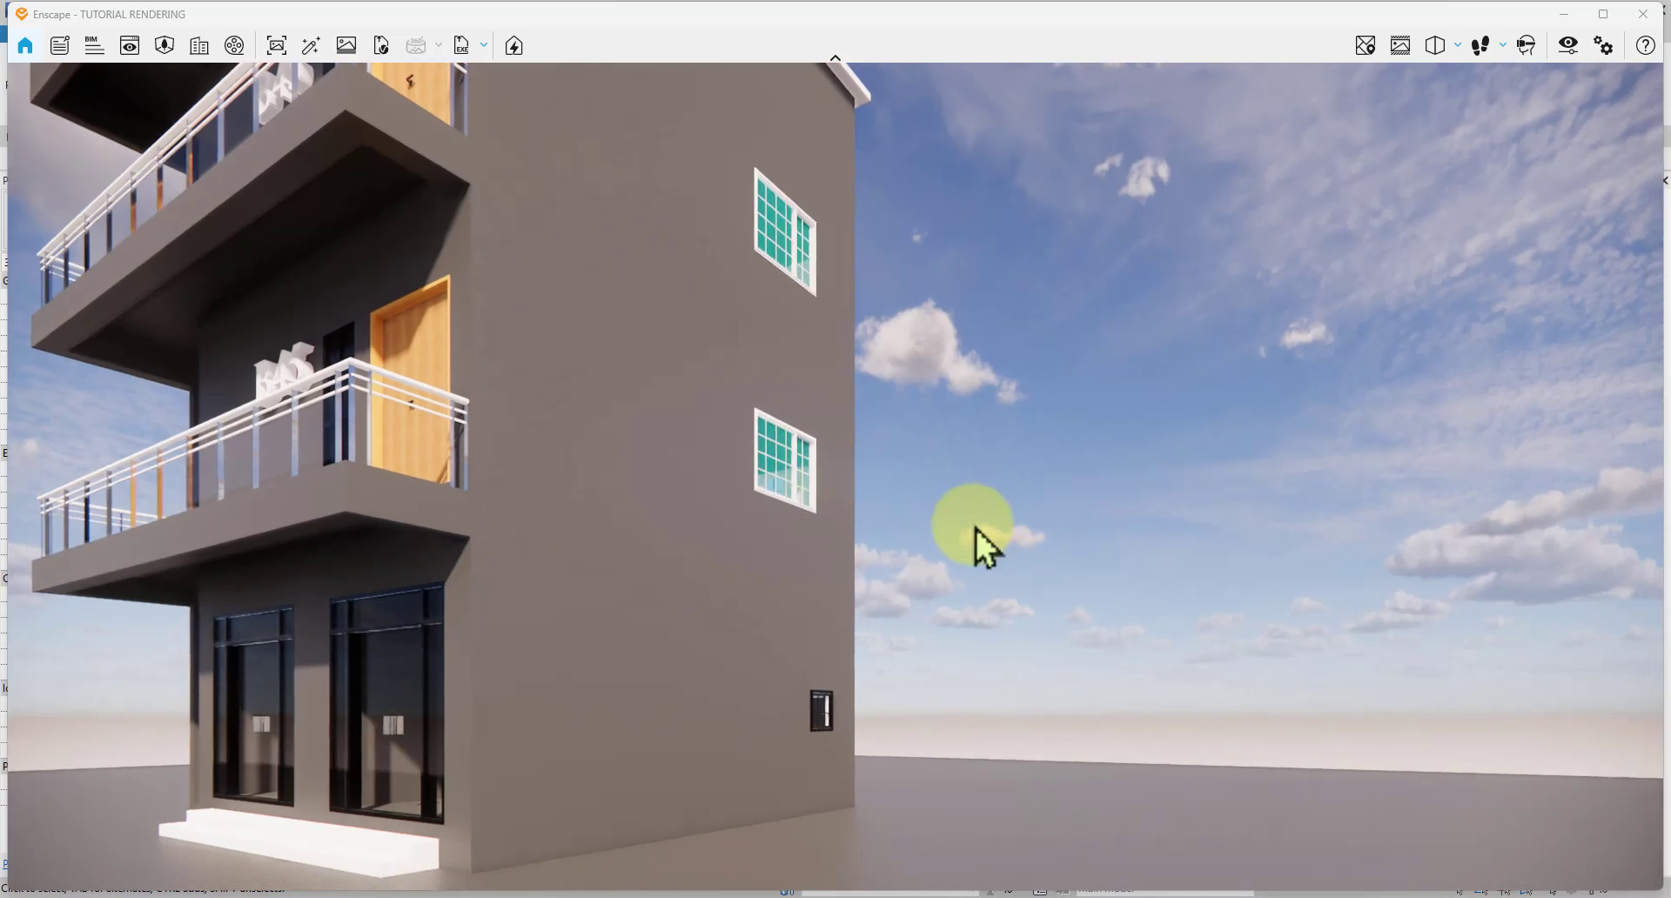
{"action": "left_click_drag", "start_coordinate": [974, 531], "coordinate": [870, 562]}
{"action": "key", "text": "space"}
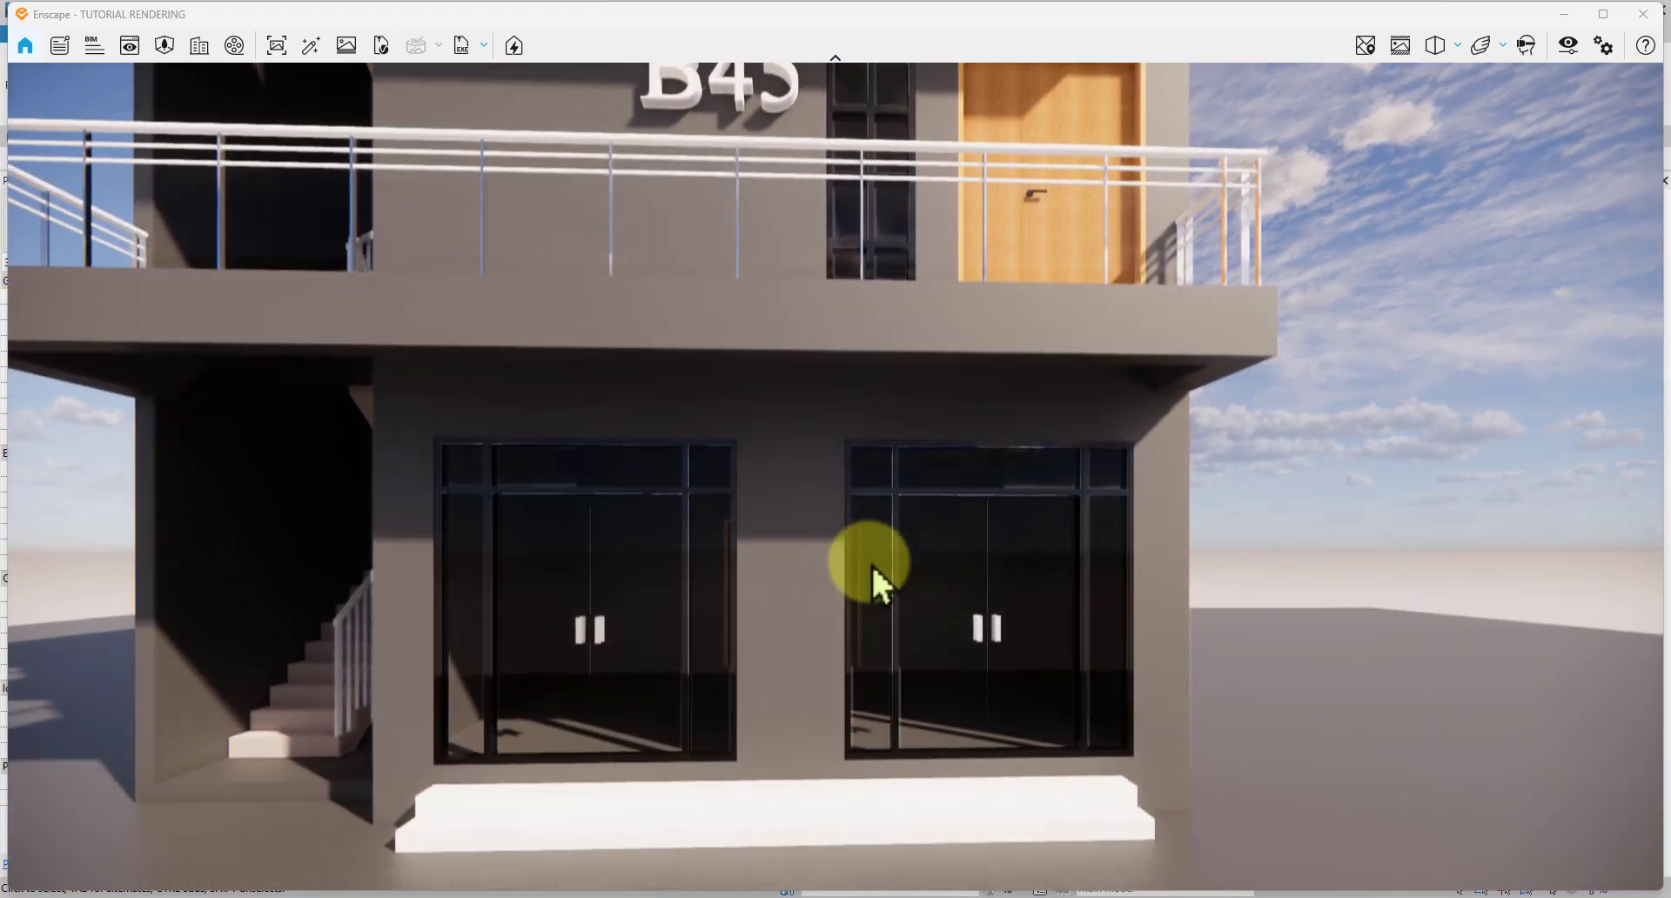
{"action": "key", "text": "space"}
{"action": "key", "text": "a"}
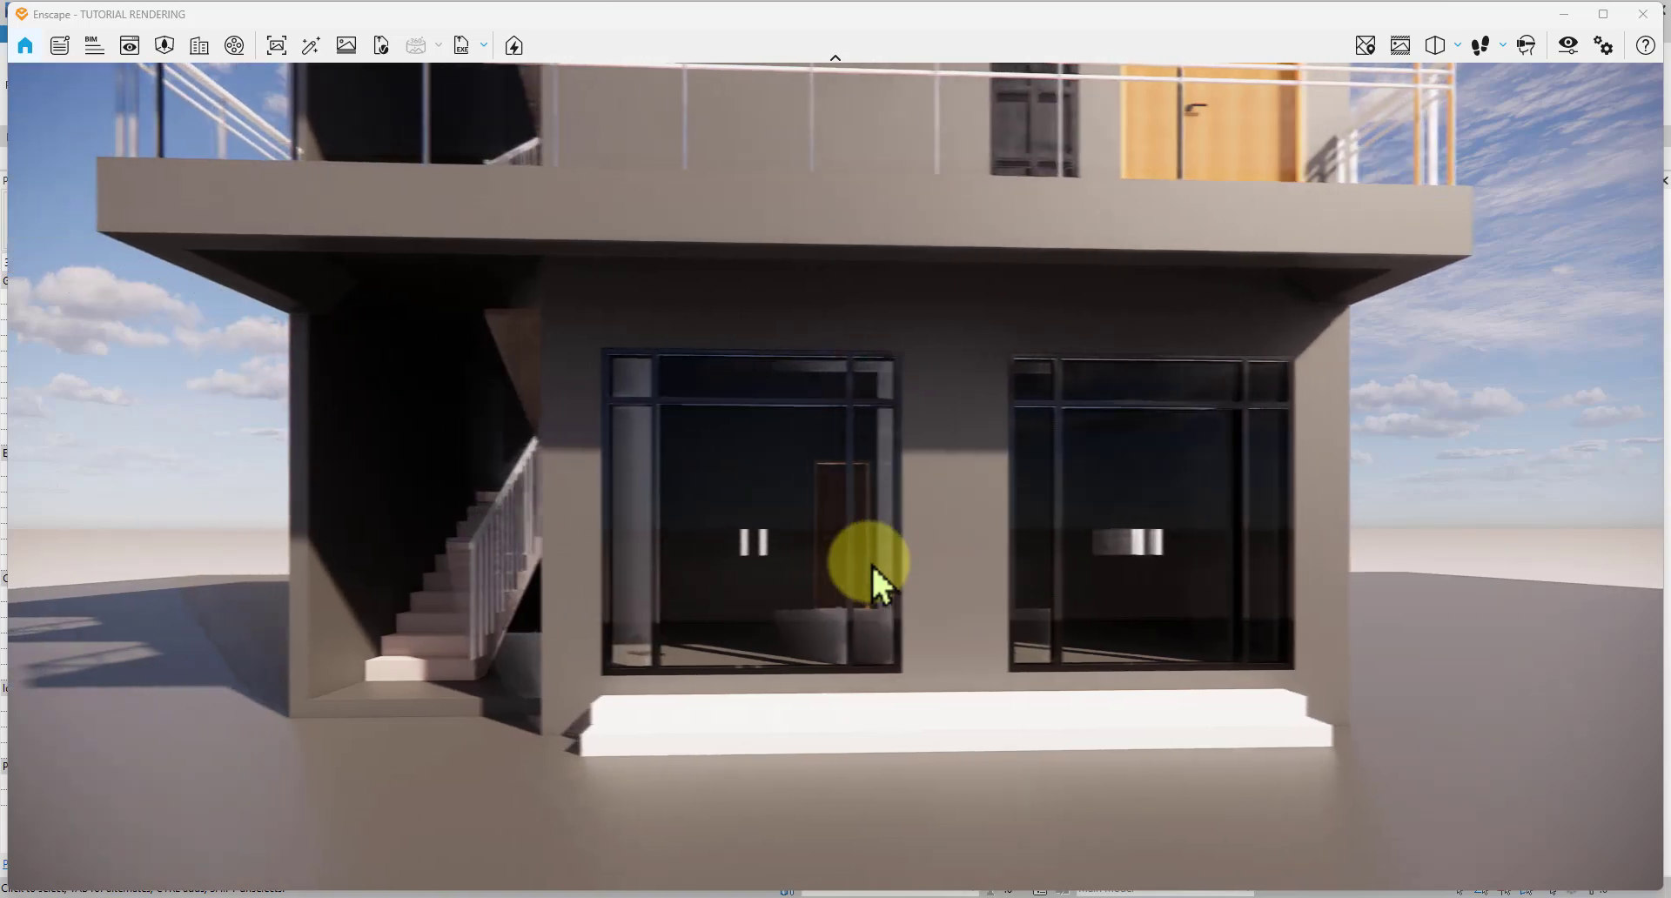
{"action": "left_click_drag", "start_coordinate": [869, 477], "coordinate": [665, 326]}
{"action": "key", "text": "a"}
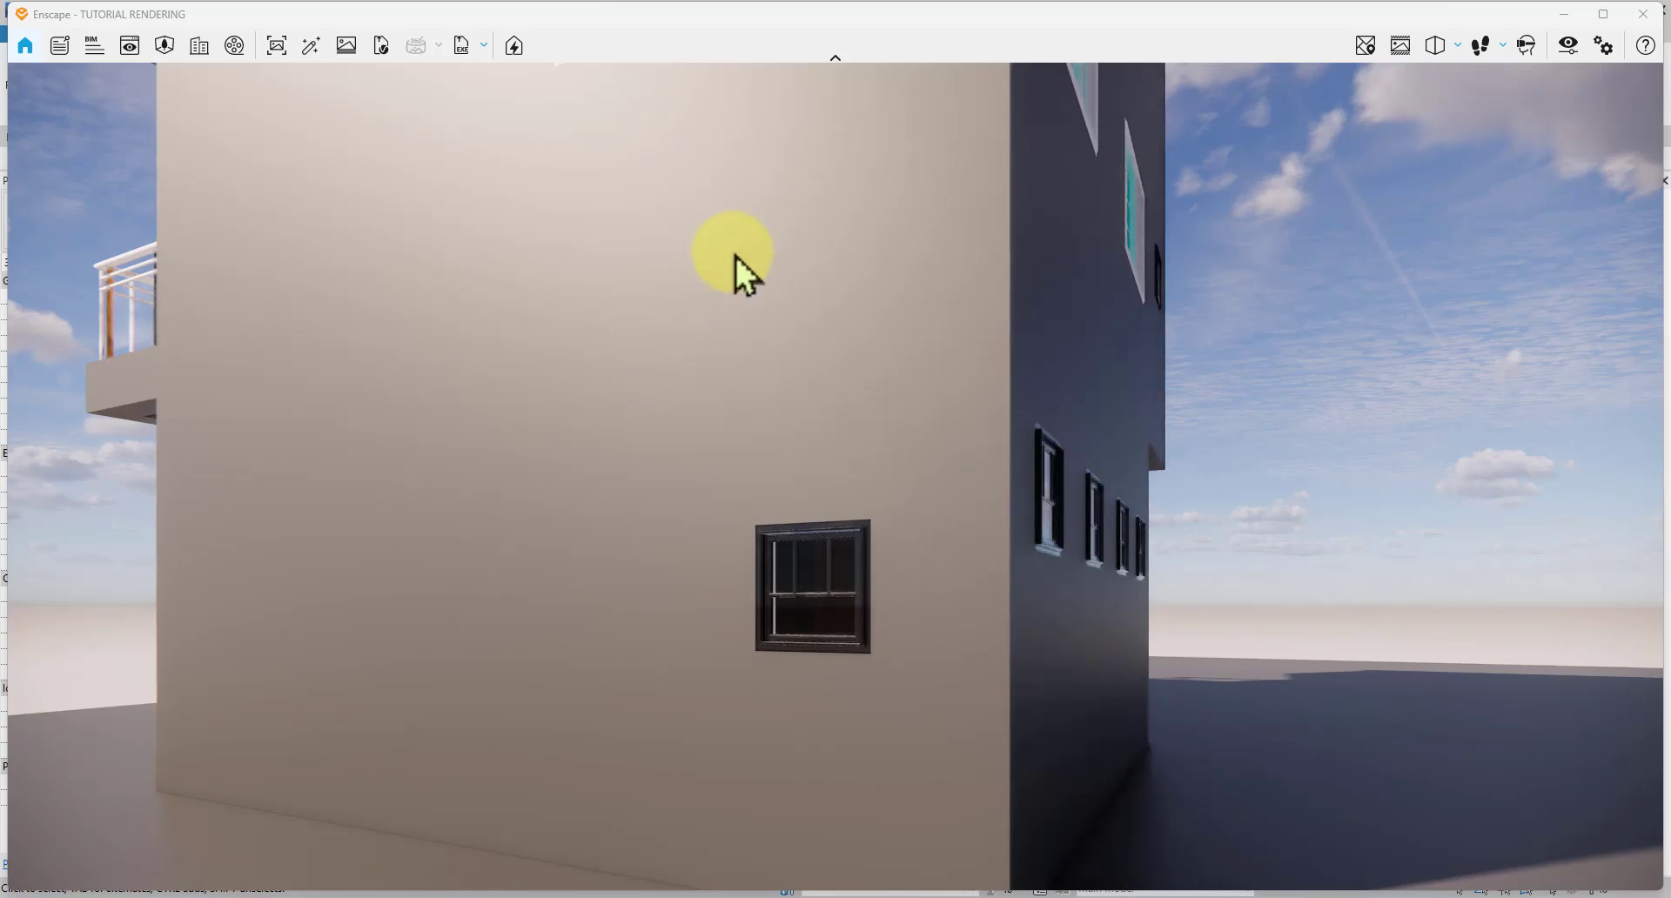
Step: Return to Revit and pause Enscape's live updates
{"action": "left_click", "coordinate": [1567, 13]}
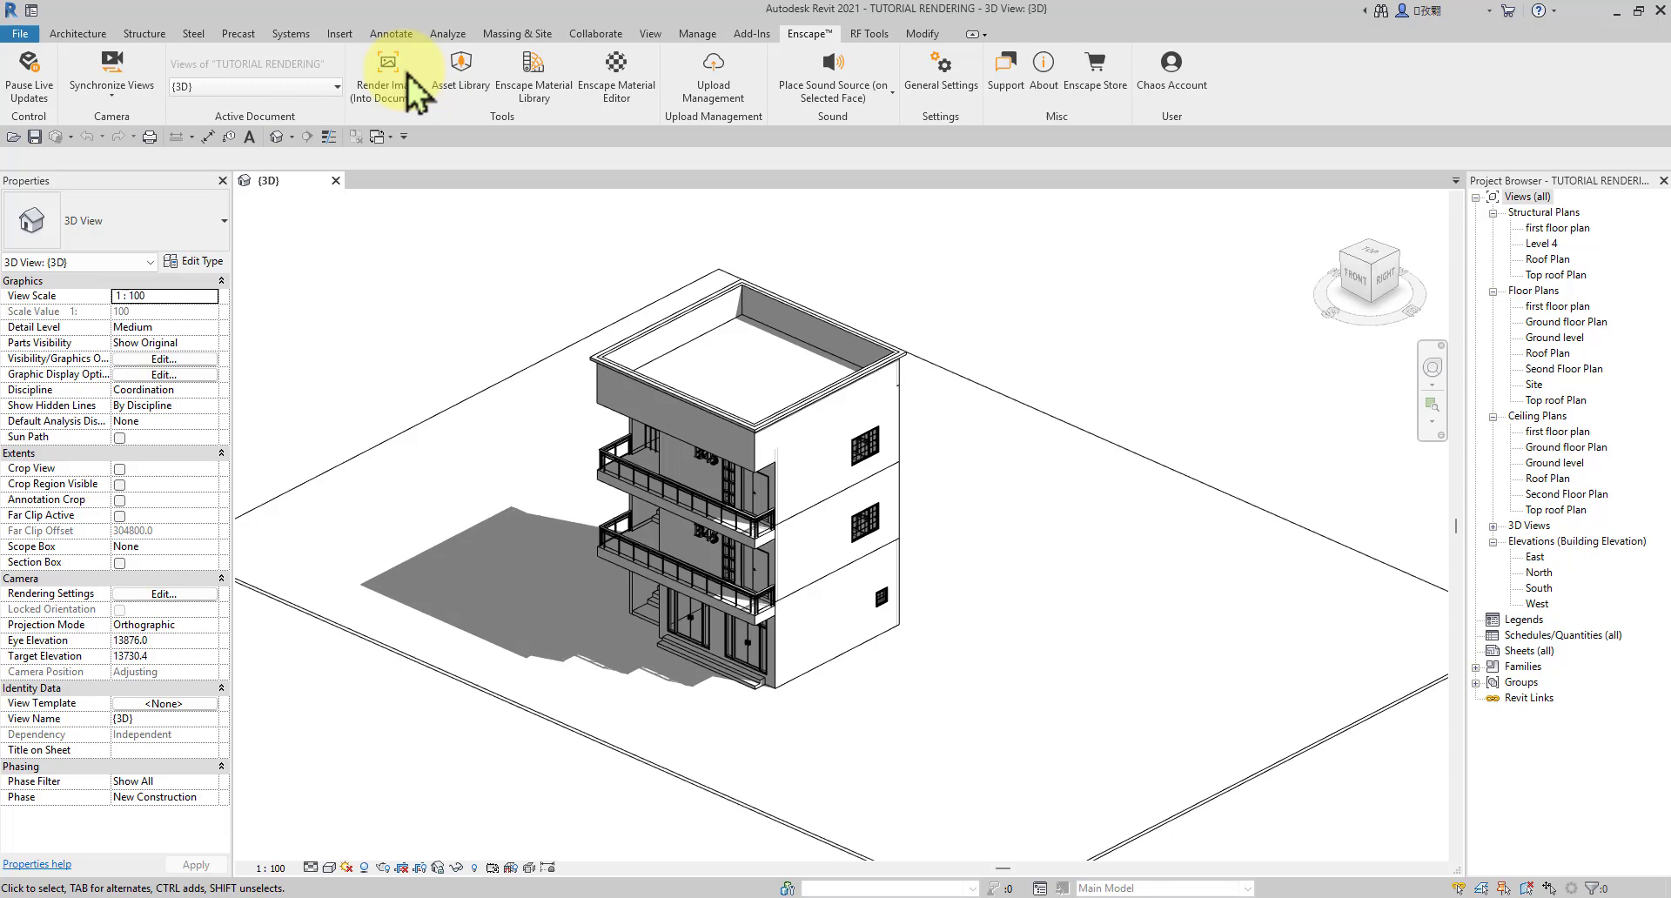
{"action": "left_click", "coordinate": [29, 96]}
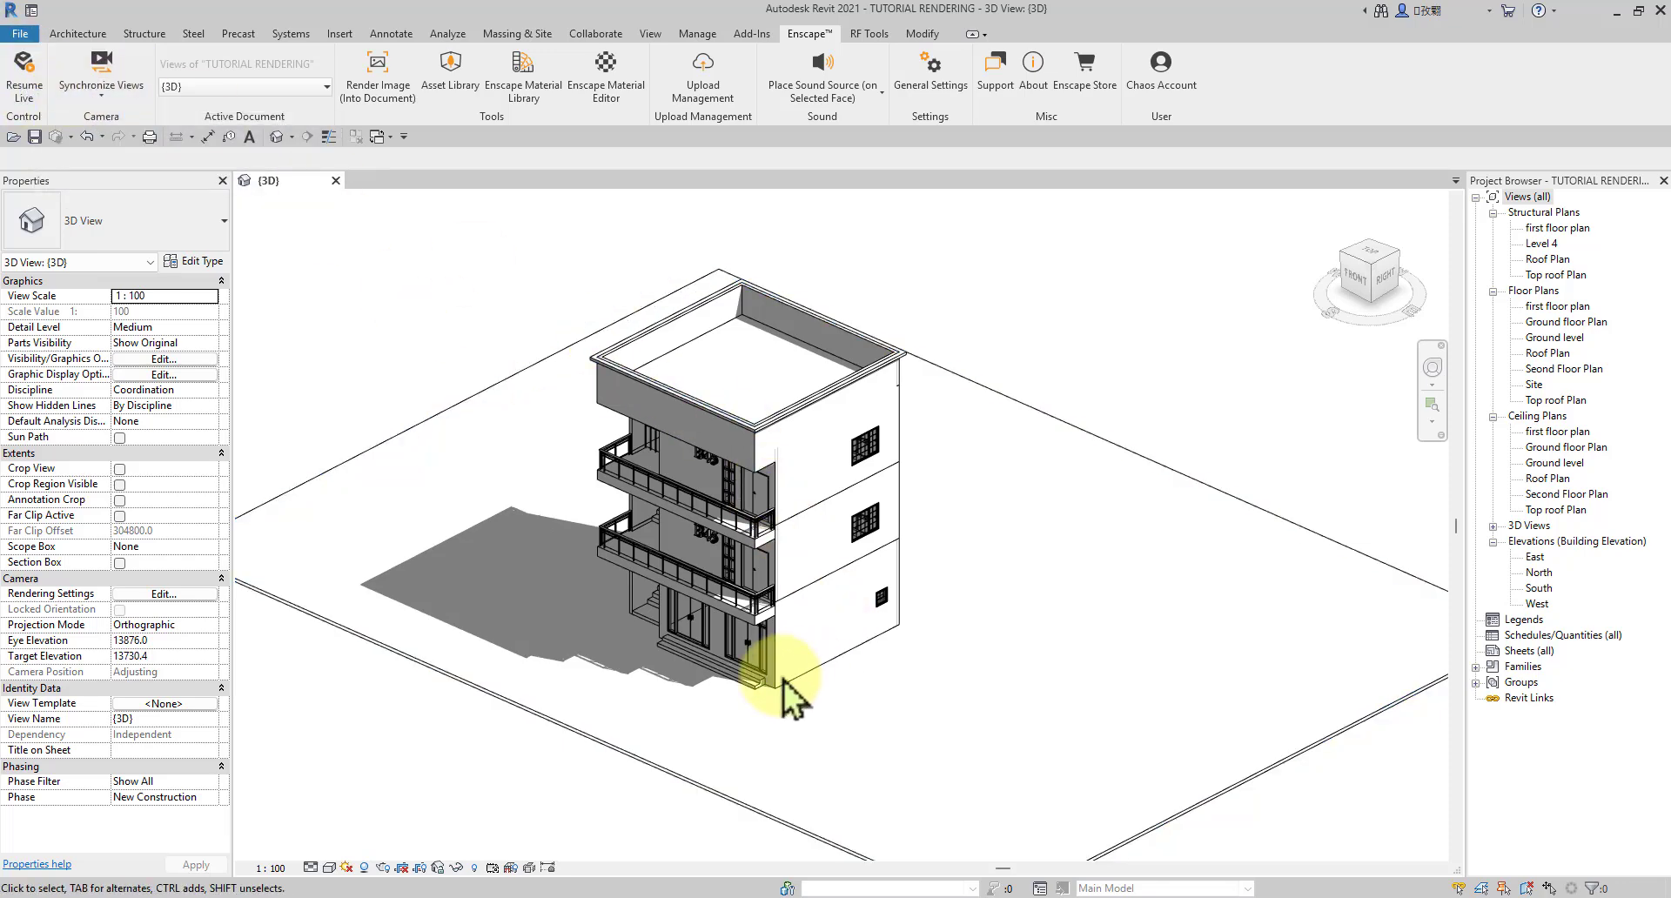
Step: Examine the building's balconies, entrance and side windows in the Revit 3D view
{"action": "scroll", "coordinate": [776, 567], "scroll_direction": "up", "scroll_amount": 6}
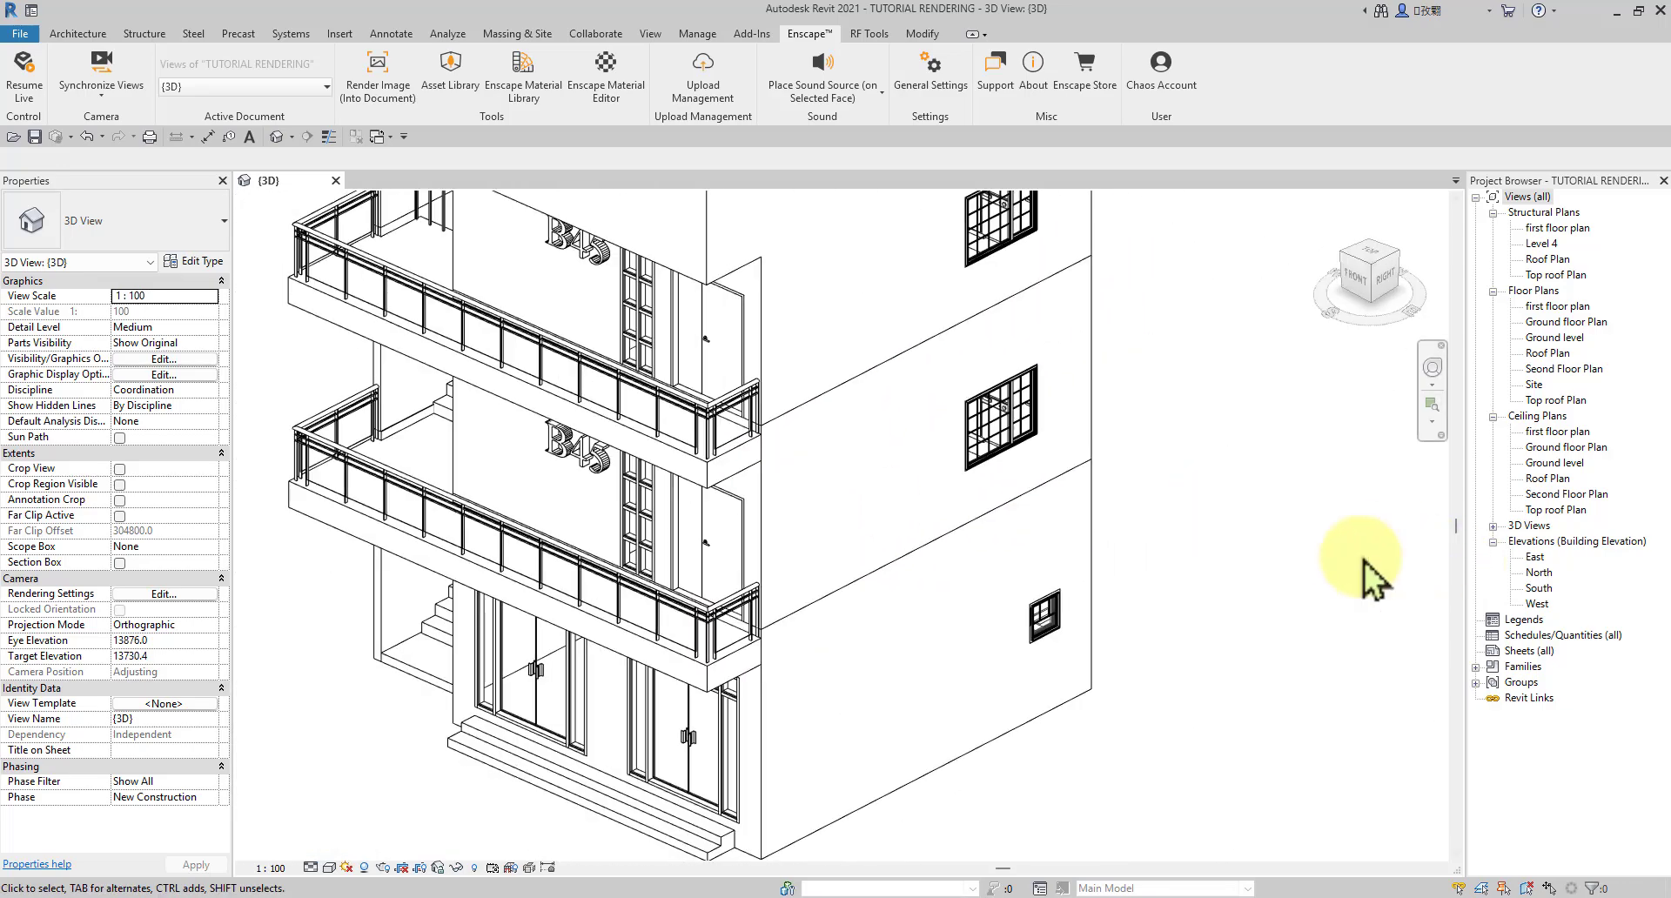
{"action": "scroll", "coordinate": [560, 511], "scroll_direction": "up", "scroll_amount": 3}
{"action": "scroll", "coordinate": [560, 511], "scroll_direction": "down", "scroll_amount": 3}
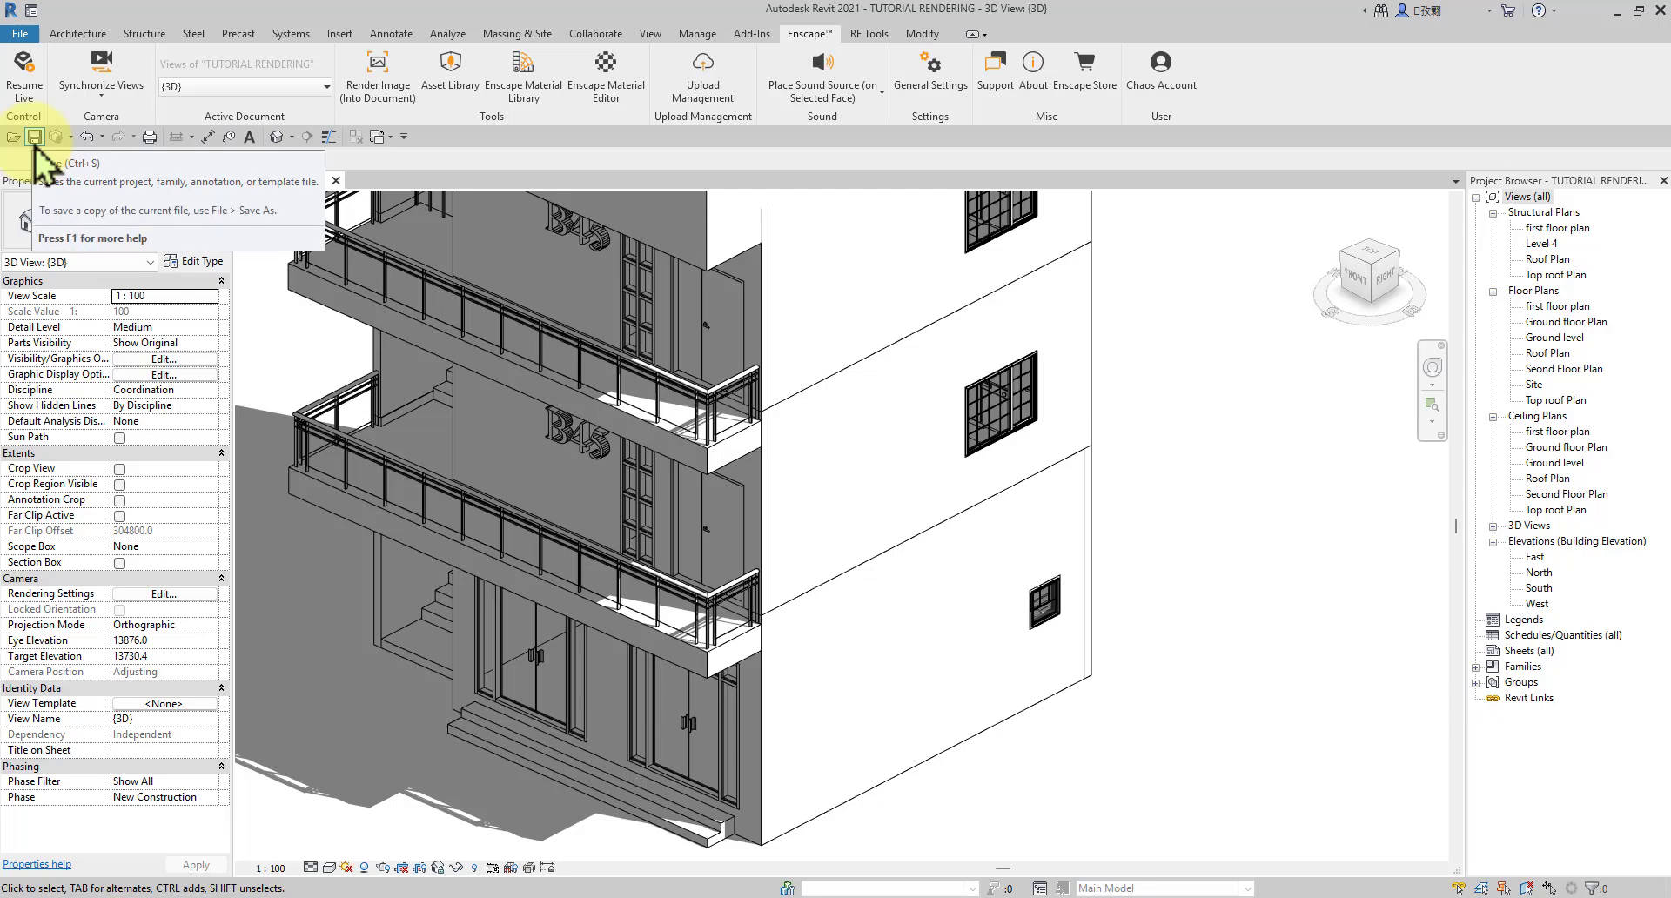
{"action": "scroll", "coordinate": [570, 396], "scroll_direction": "up", "scroll_amount": 2}
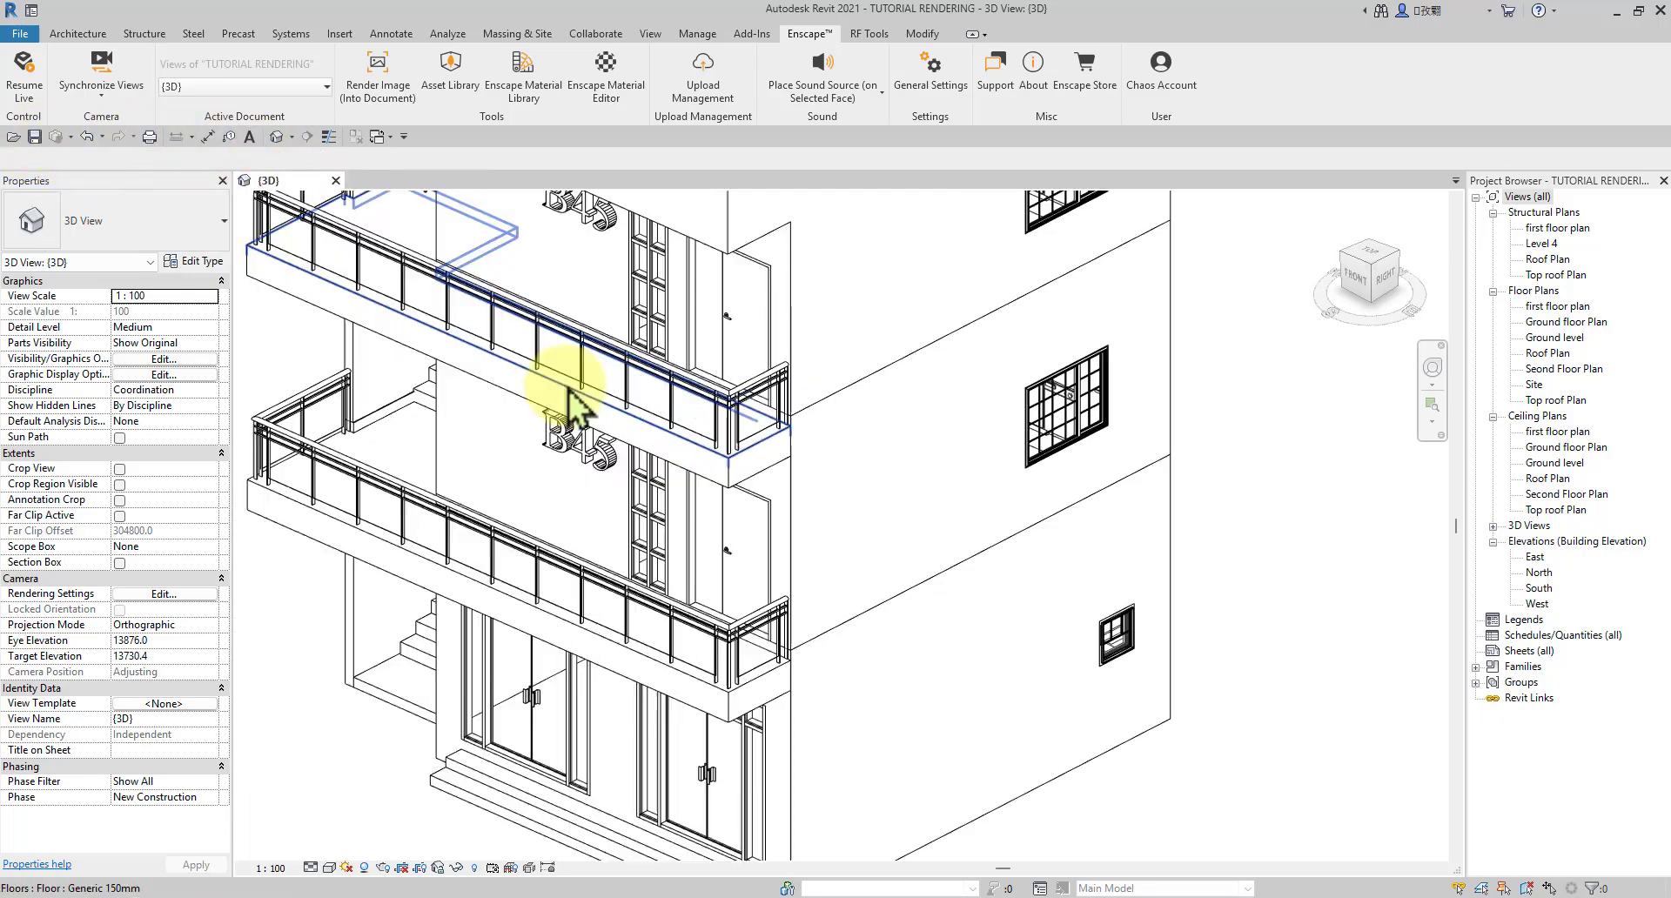
{"action": "scroll", "coordinate": [569, 392], "scroll_direction": "up", "scroll_amount": 3}
{"action": "scroll", "coordinate": [570, 426], "scroll_direction": "down", "scroll_amount": 5}
{"action": "mouse_move", "coordinate": [578, 474]}
{"action": "middle_mouse_down", "text": "shift"}
{"action": "mouse_move", "coordinate": [755, 506]}
{"action": "mouse_move", "coordinate": [485, 223]}
{"action": "middle_mouse_up", "text": "shift"}
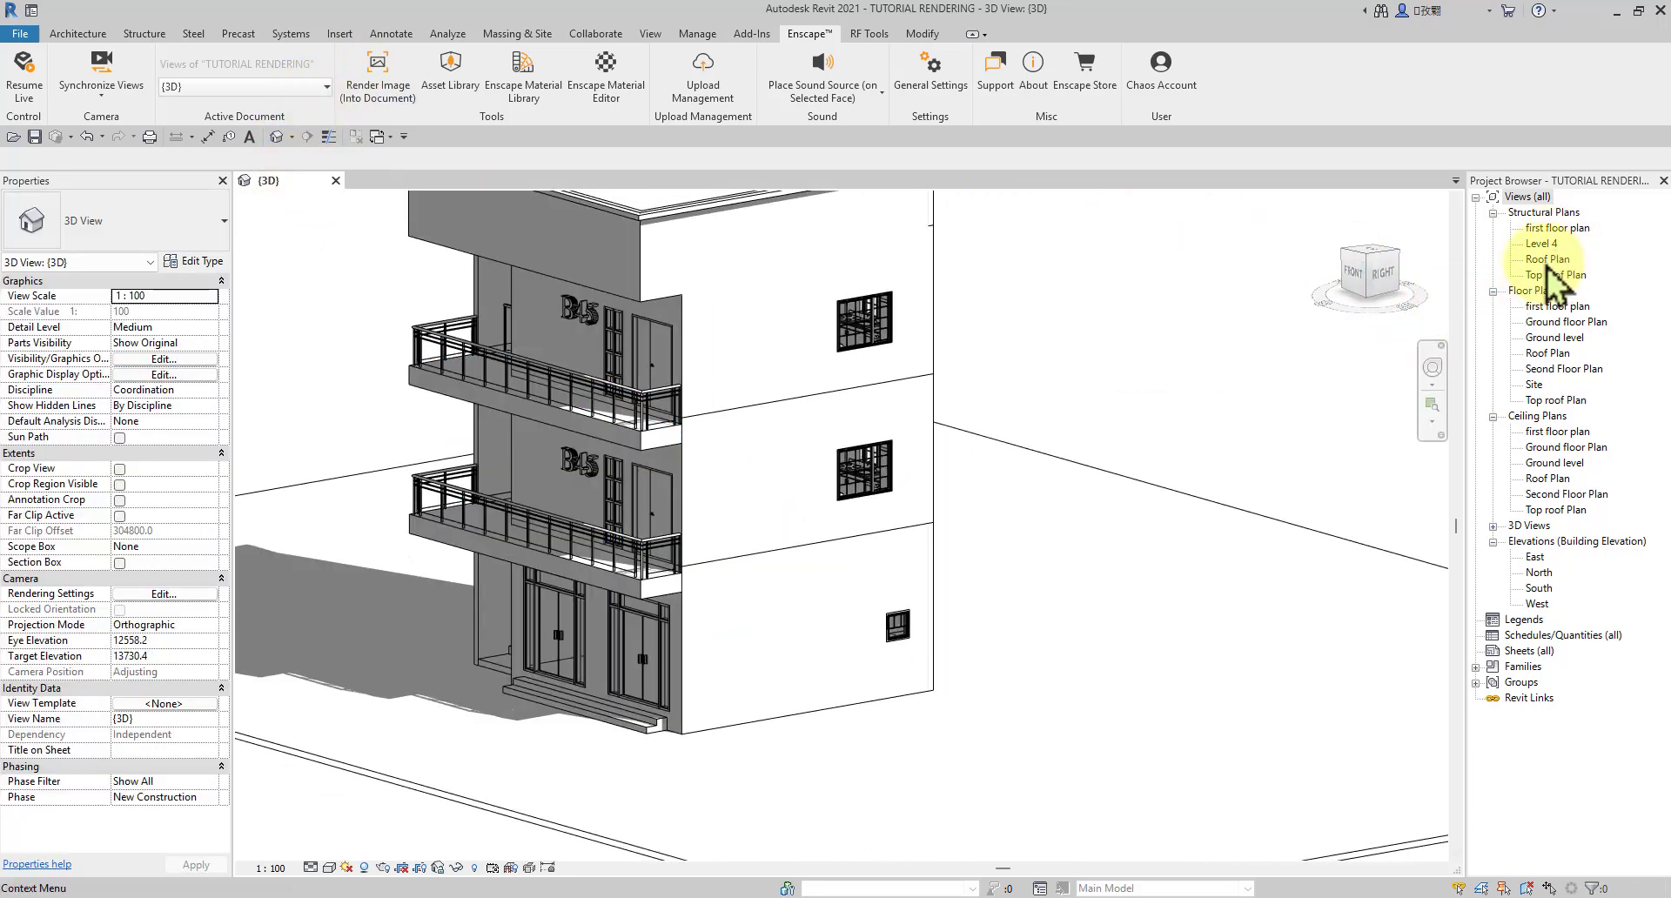
Step: Open the Ground level floor plan and start a wall using the Generic - 300mm basic wall type
{"action": "double_click", "coordinate": [1554, 338]}
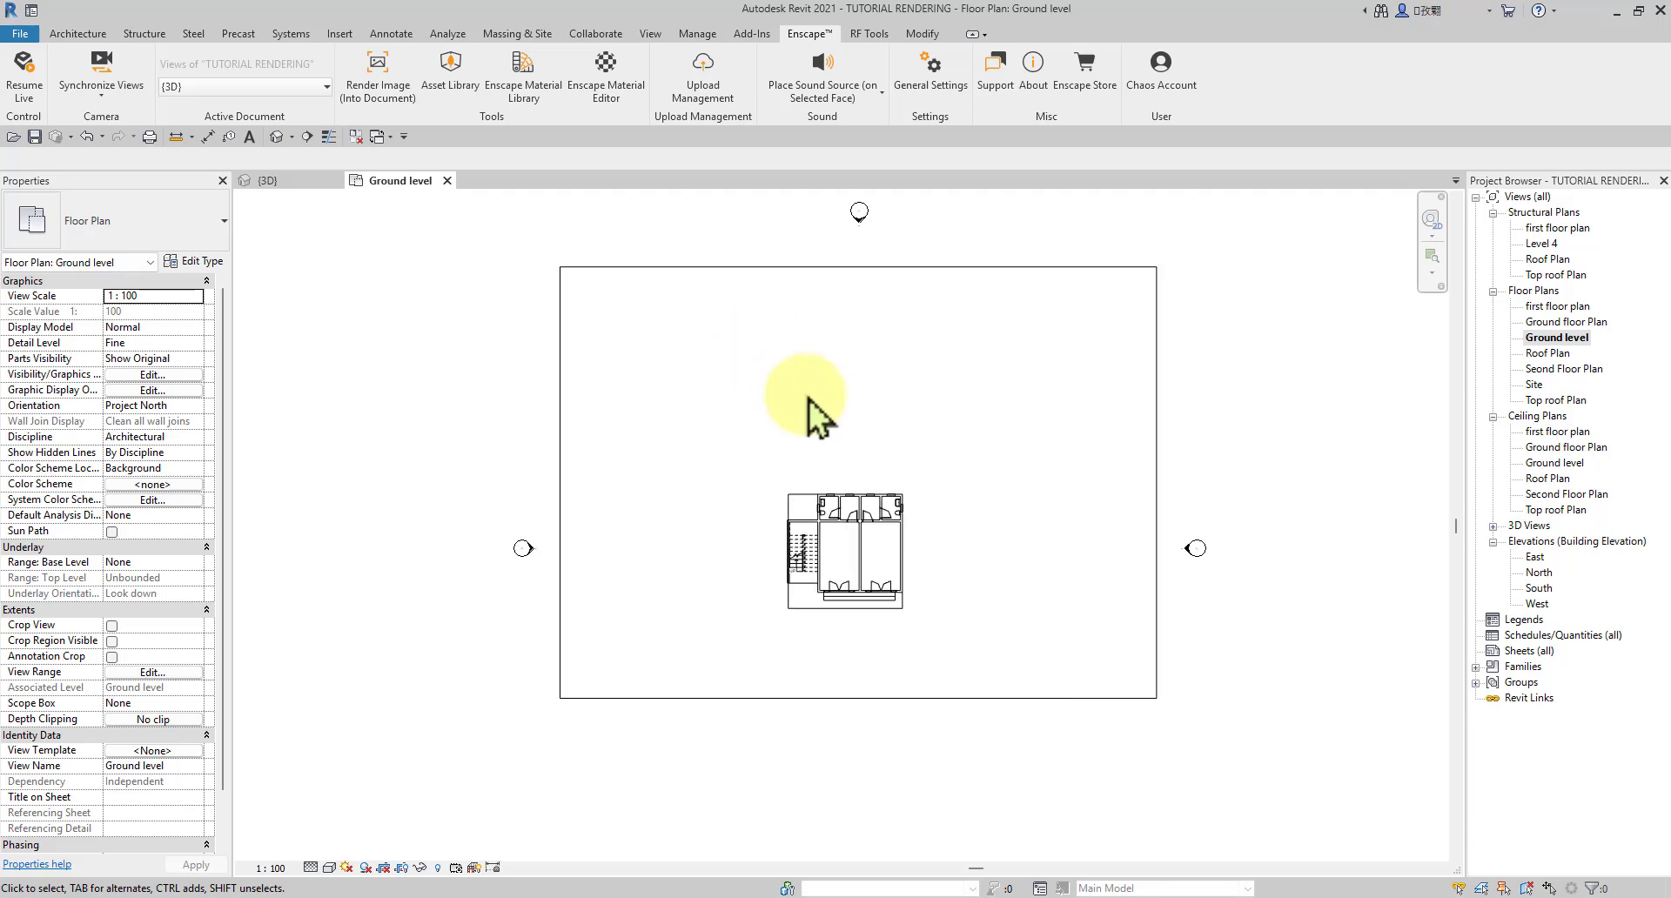
{"action": "scroll", "coordinate": [671, 429], "scroll_direction": "down", "scroll_amount": 2}
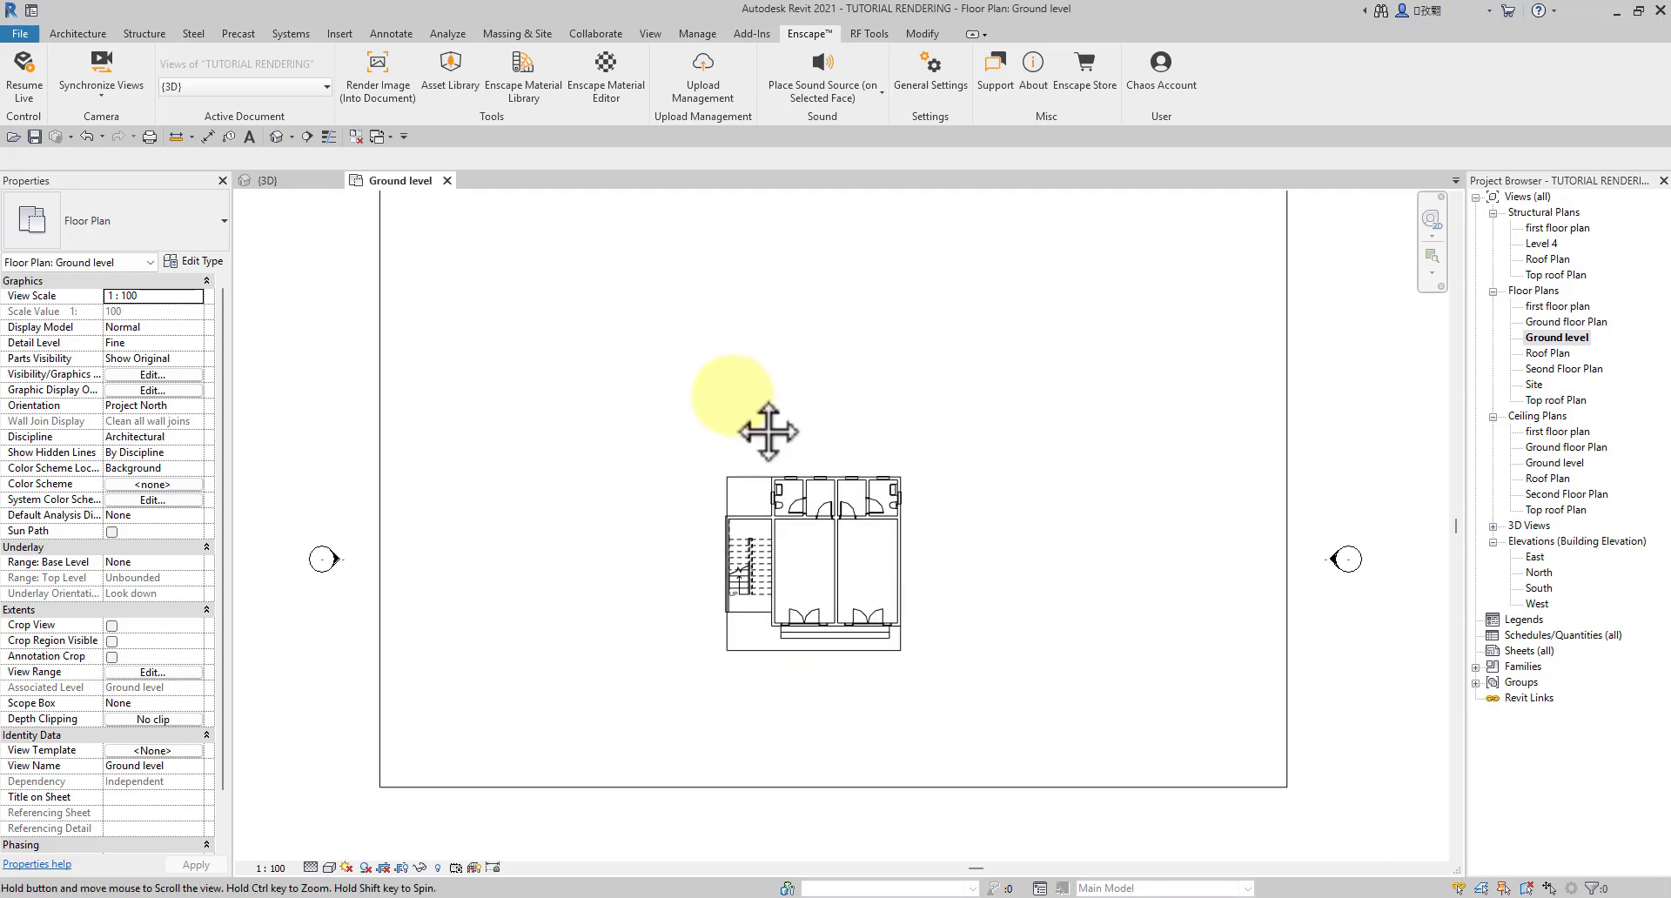
{"action": "left_click", "coordinate": [84, 35]}
{"action": "left_click", "coordinate": [72, 67]}
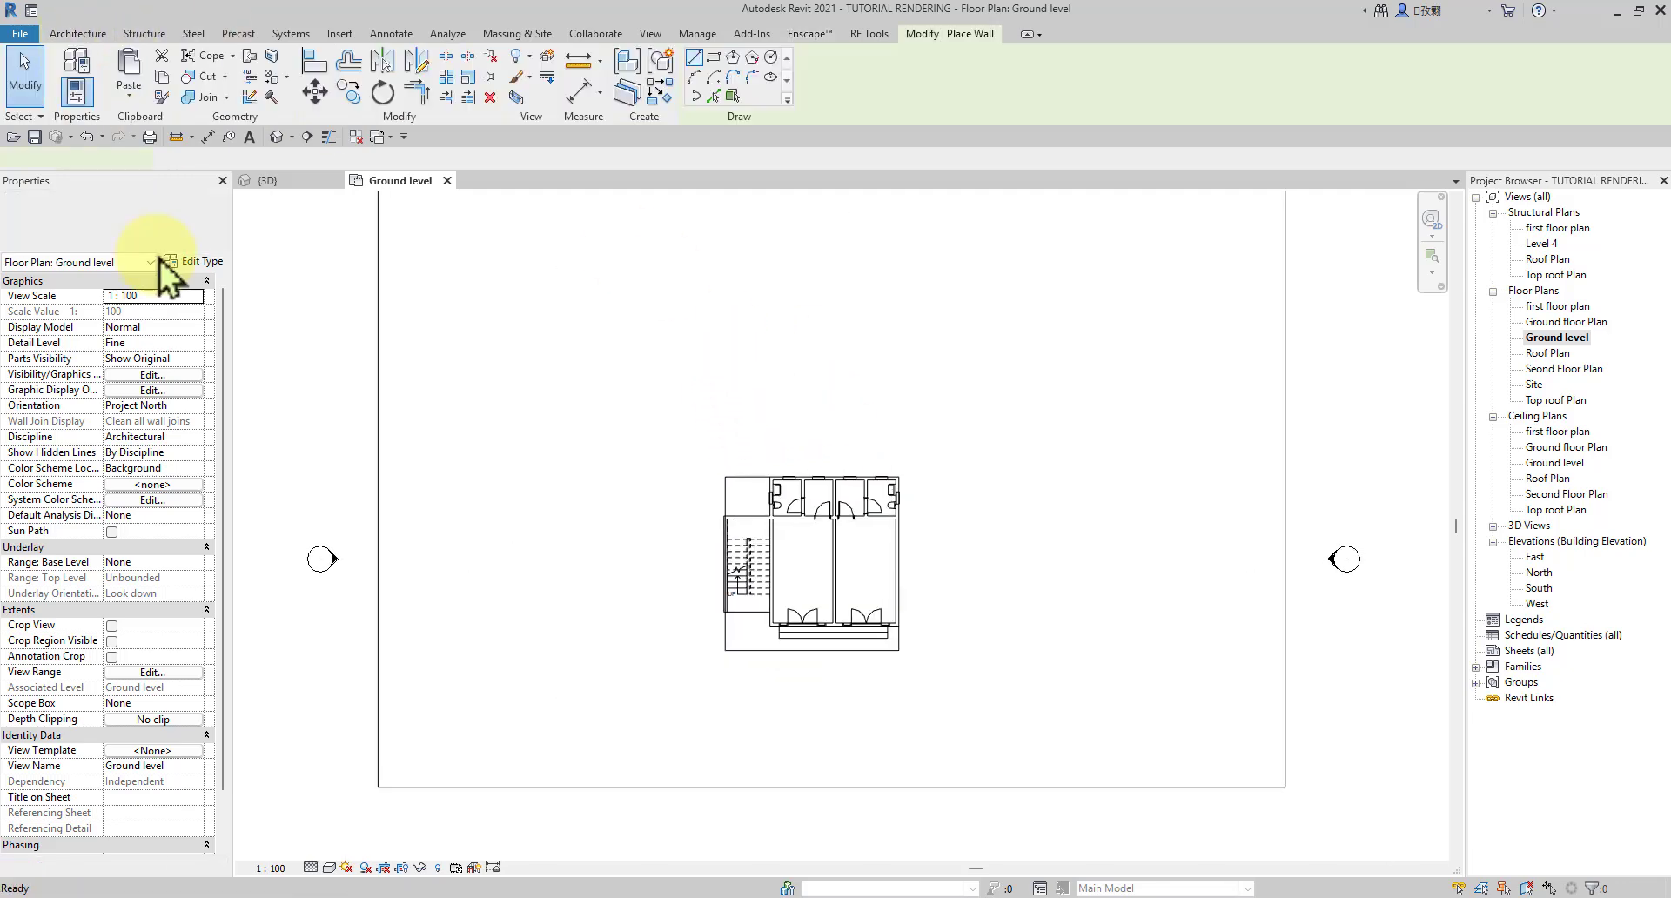
{"action": "left_click", "coordinate": [131, 225]}
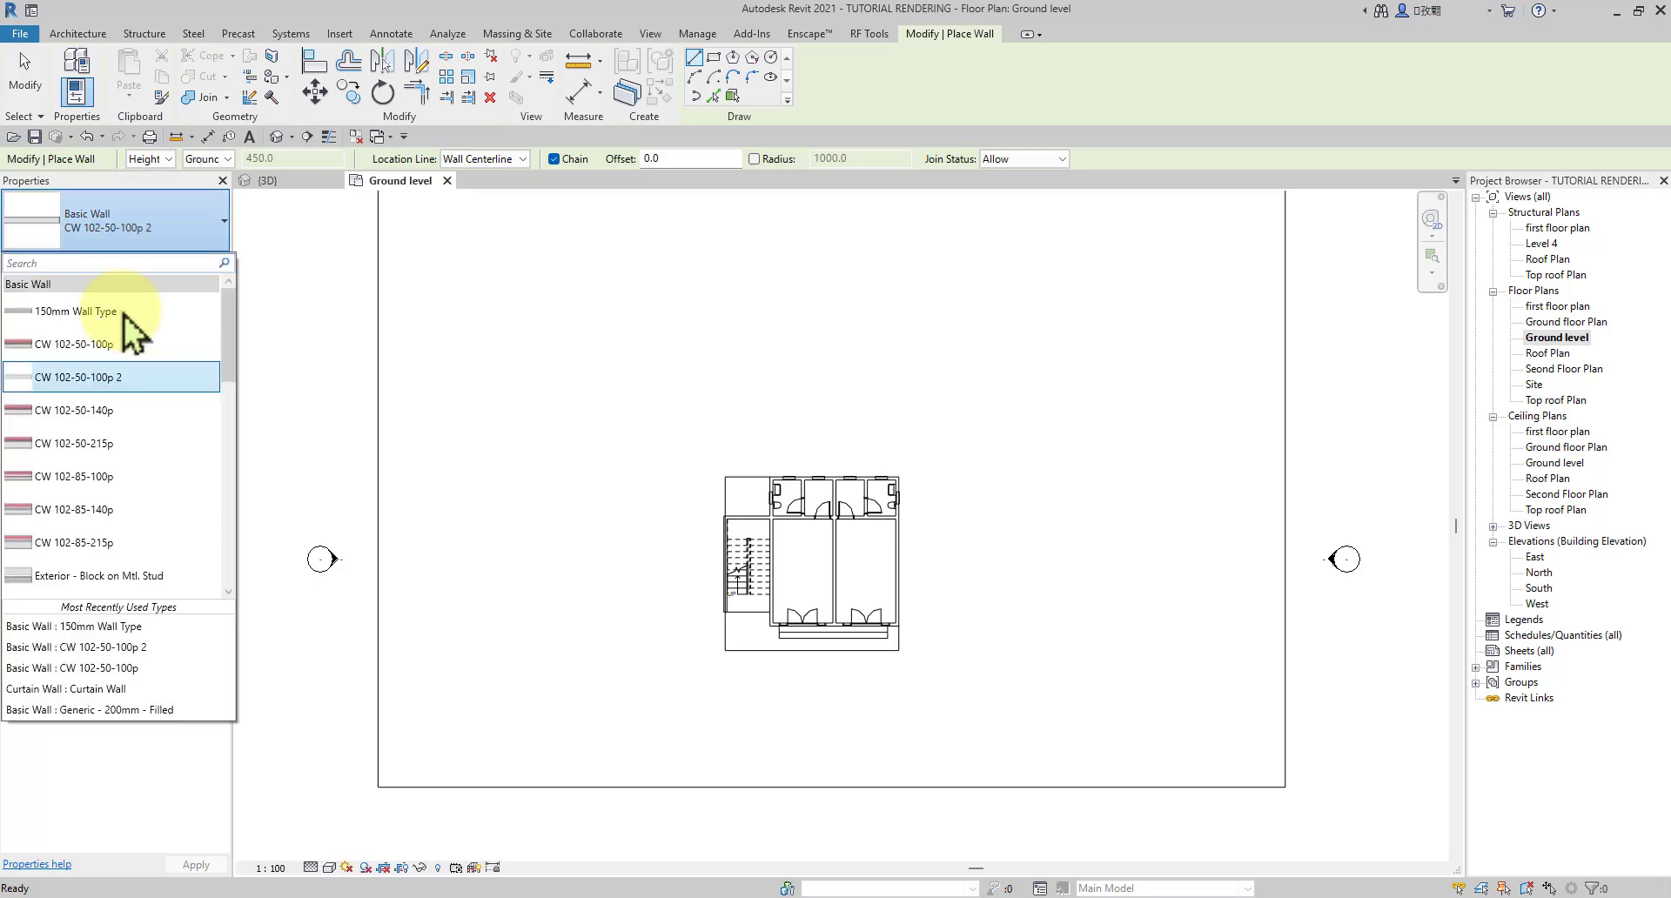
{"action": "scroll", "coordinate": [124, 435], "scroll_direction": "down", "scroll_amount": 5}
{"action": "scroll", "coordinate": [123, 488], "scroll_direction": "down", "scroll_amount": 3}
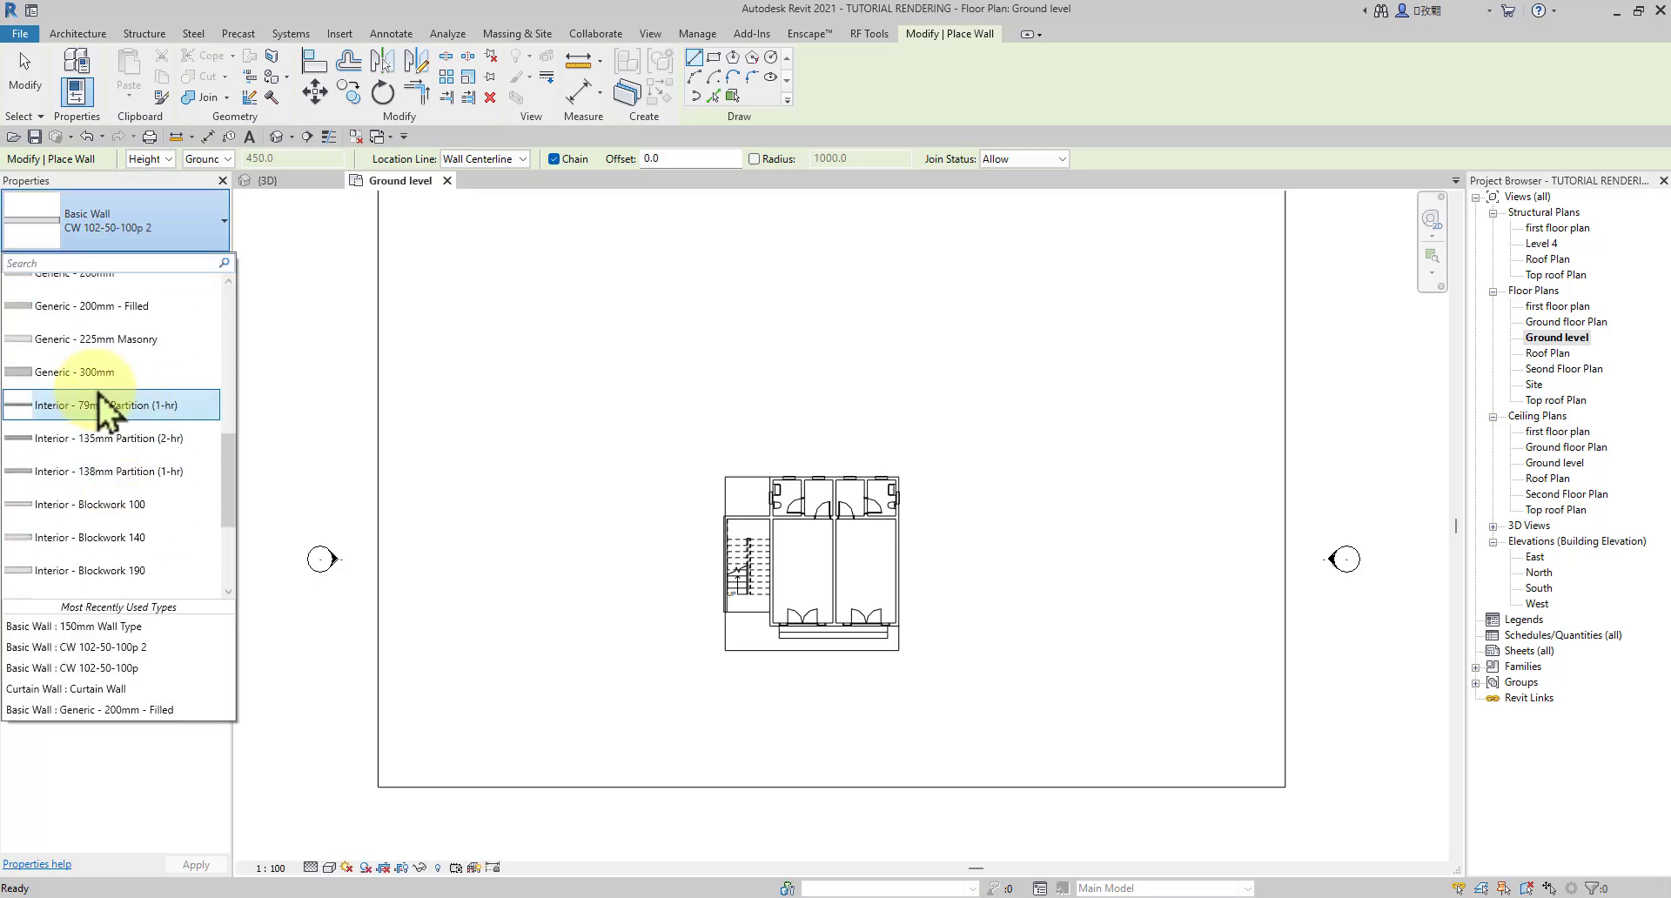
{"action": "scroll", "coordinate": [117, 522], "scroll_direction": "down", "scroll_amount": 5}
{"action": "scroll", "coordinate": [118, 478], "scroll_direction": "up", "scroll_amount": 7}
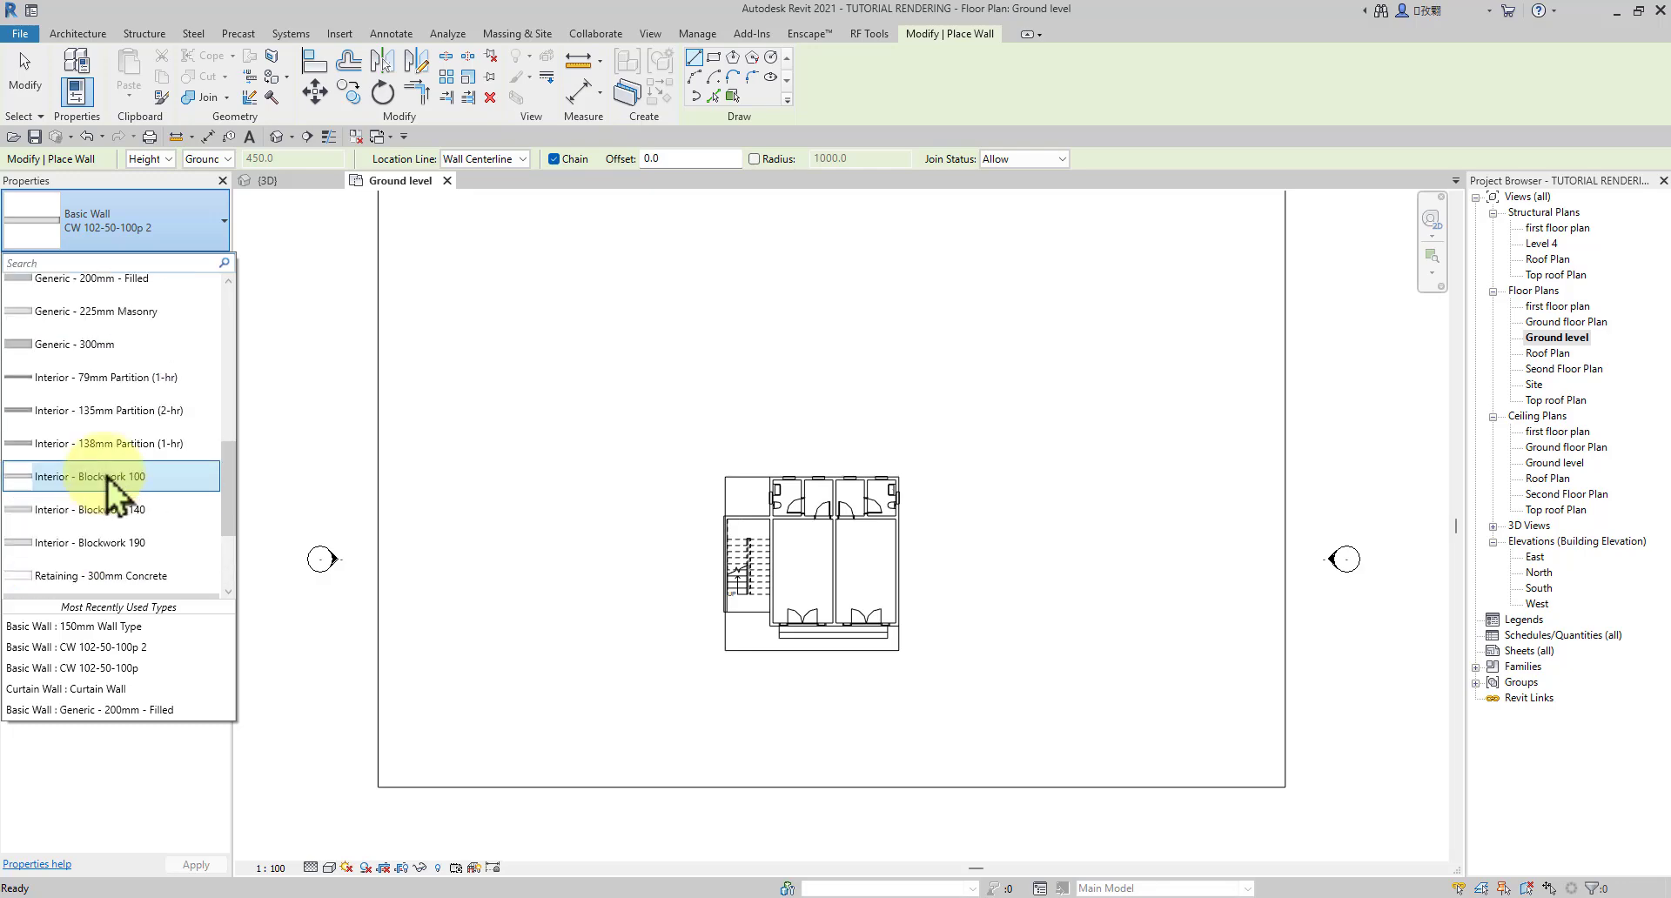
{"action": "left_click", "coordinate": [104, 427]}
Step: Duplicate the Generic - 300mm wall type under the name "150mm exterior wall"
{"action": "left_click", "coordinate": [193, 261]}
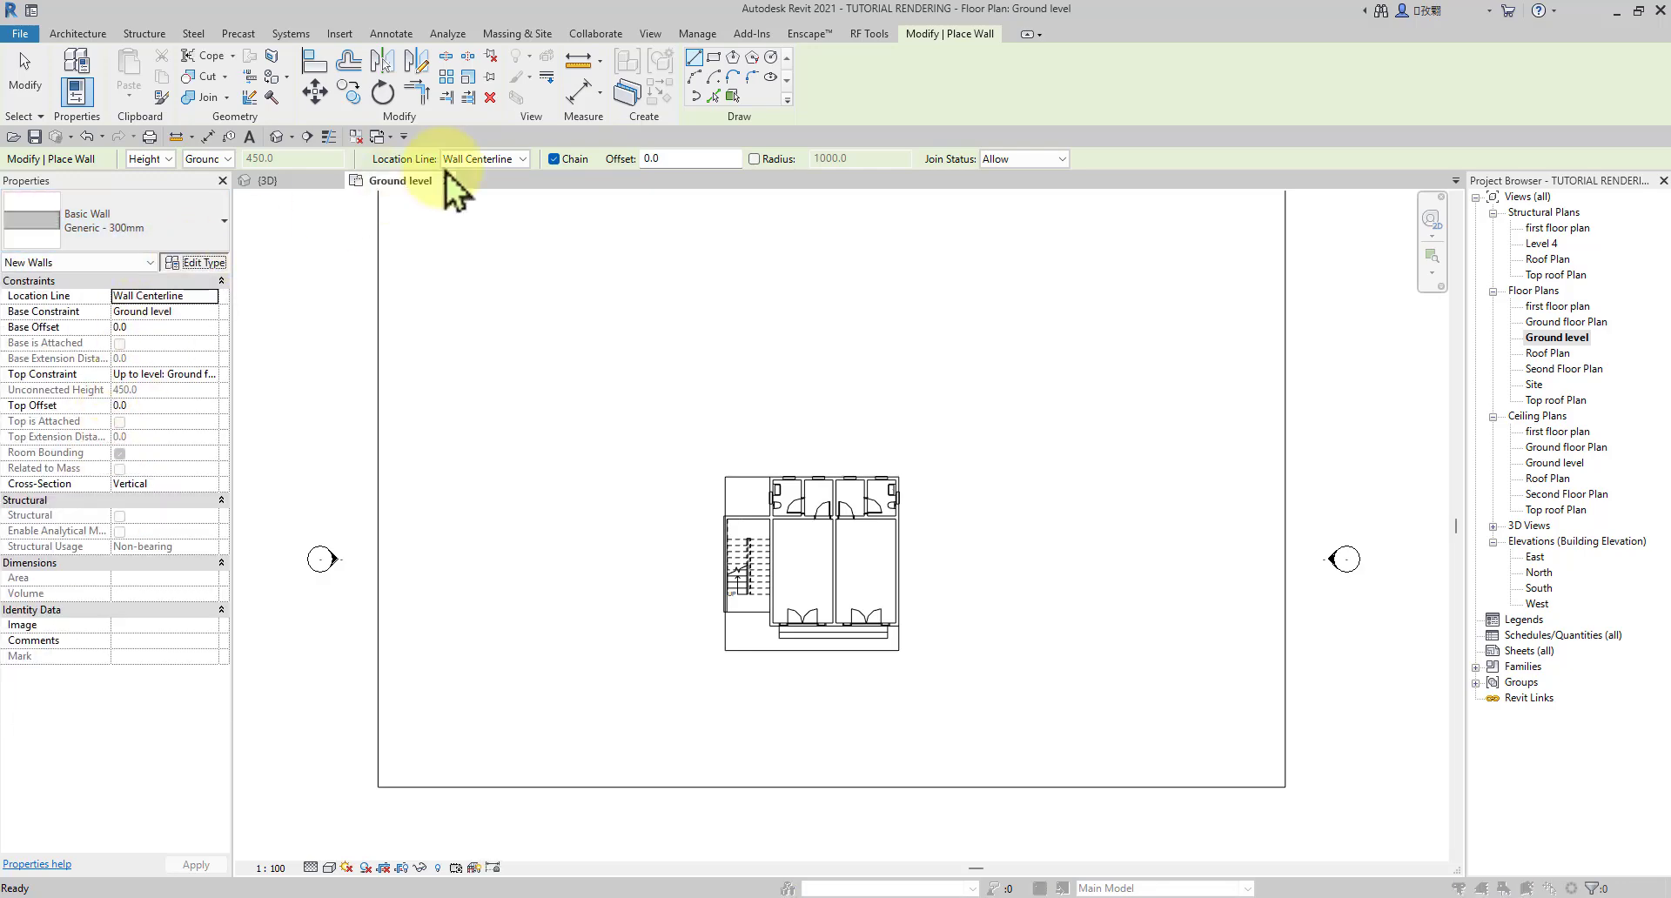
{"action": "left_click", "coordinate": [1119, 218]}
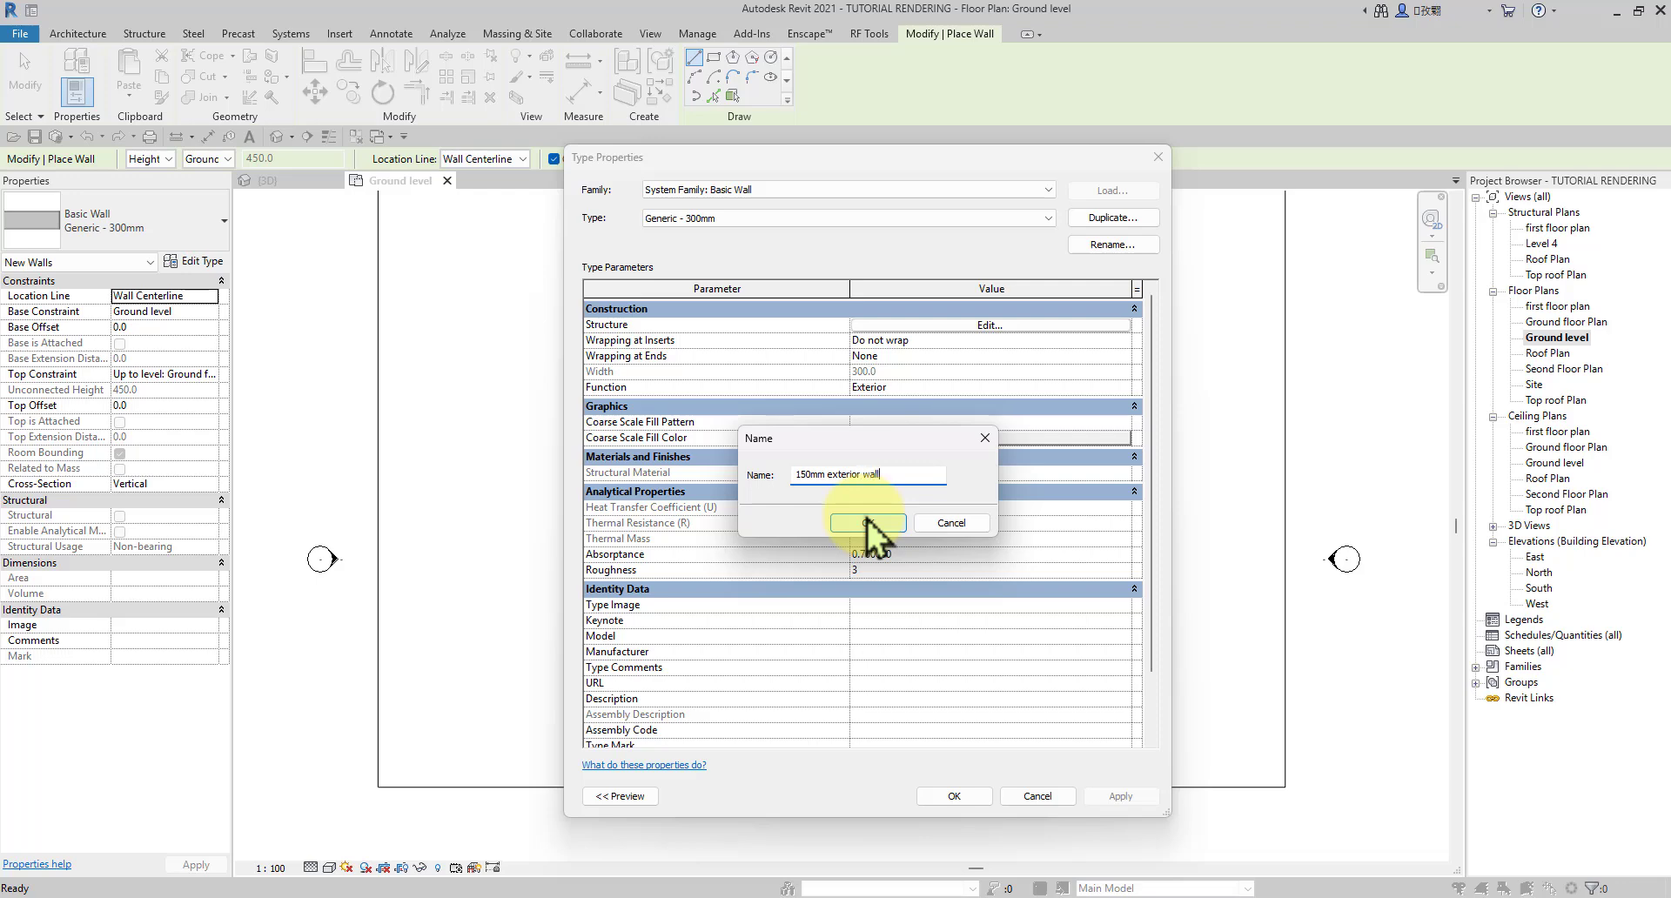
{"action": "left_click", "coordinate": [868, 523]}
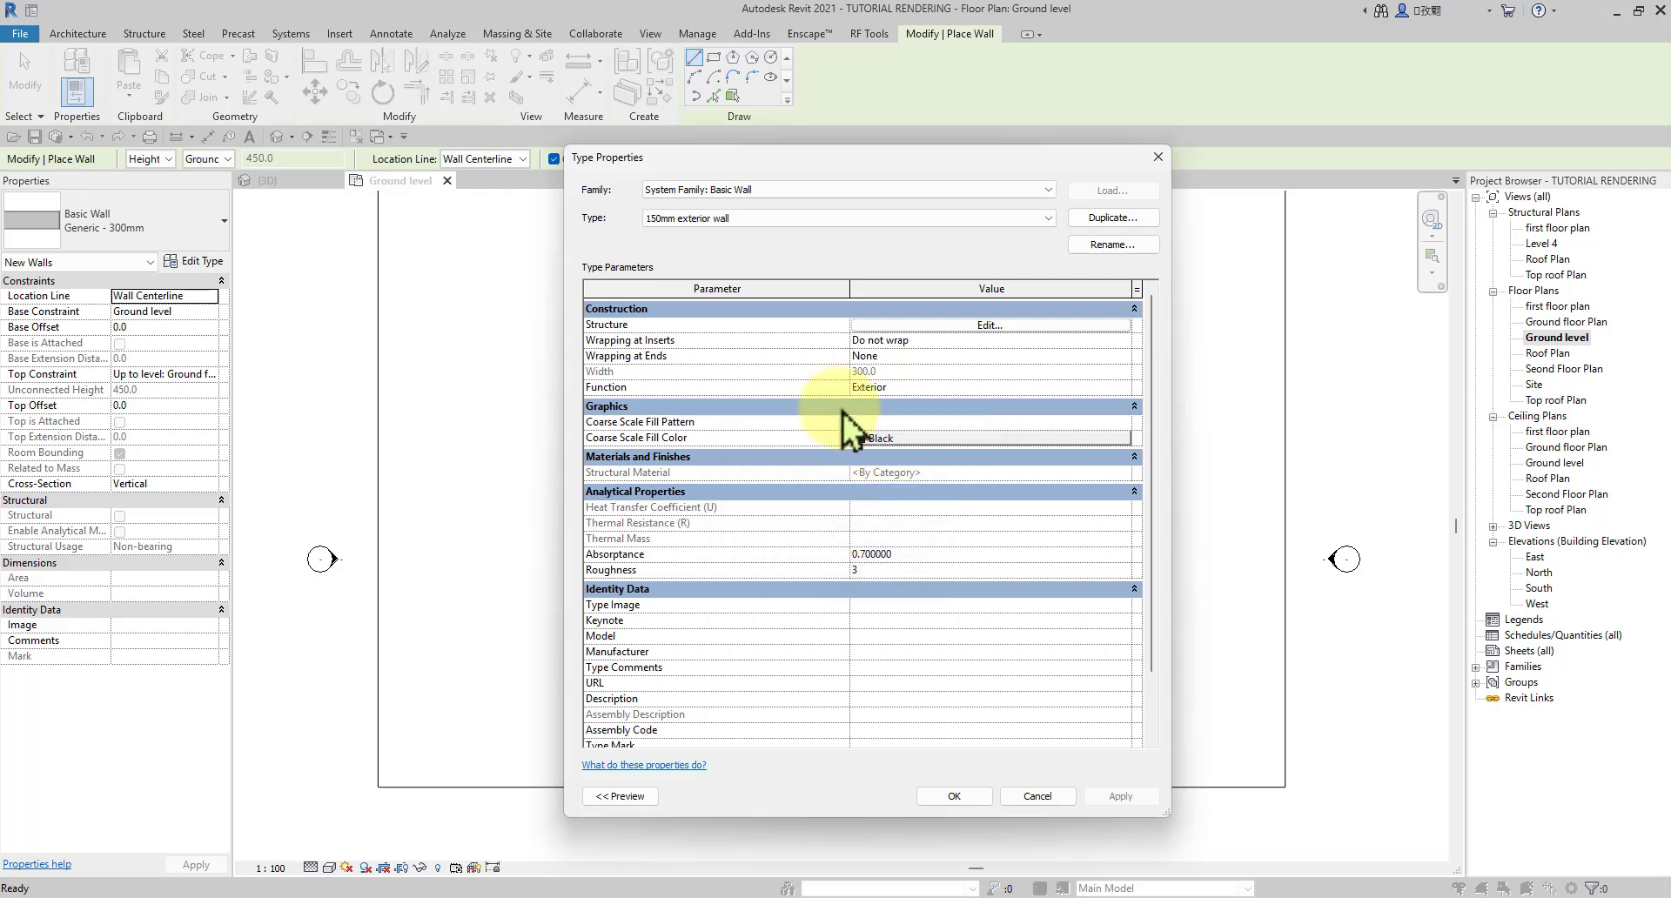
Step: Set the structure layer thickness of the 150mm exterior wall type to 150 mm and apply the type changes
{"action": "left_click", "coordinate": [992, 327]}
{"action": "left_click", "coordinate": [909, 335]}
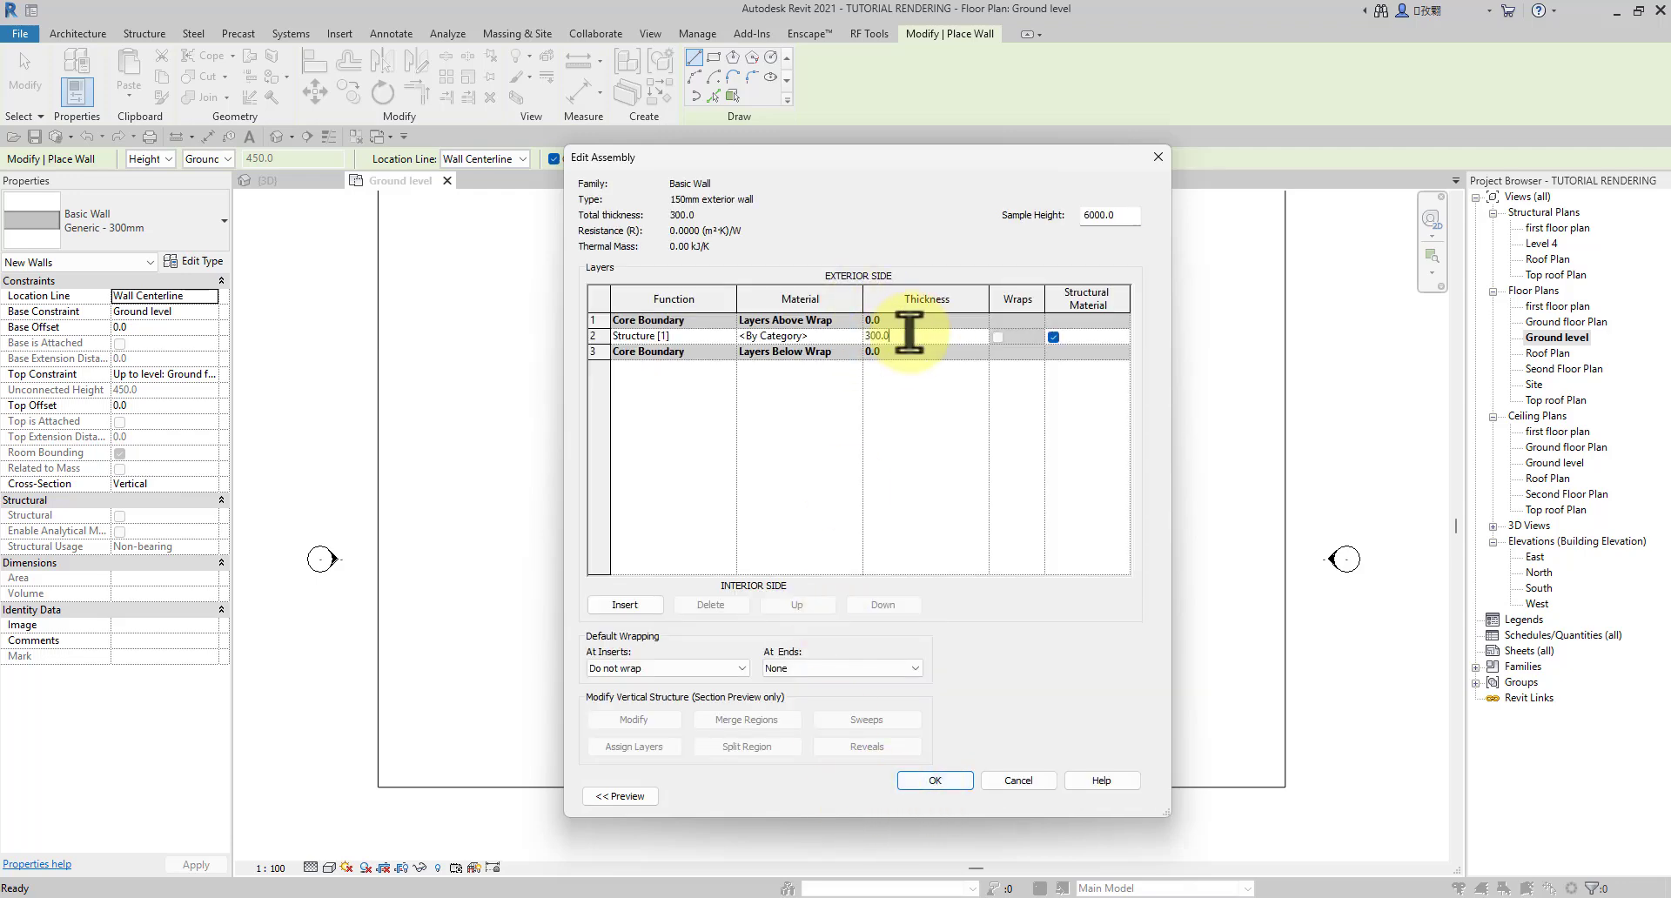
{"action": "left_click_drag", "start_coordinate": [908, 335], "coordinate": [843, 339]}
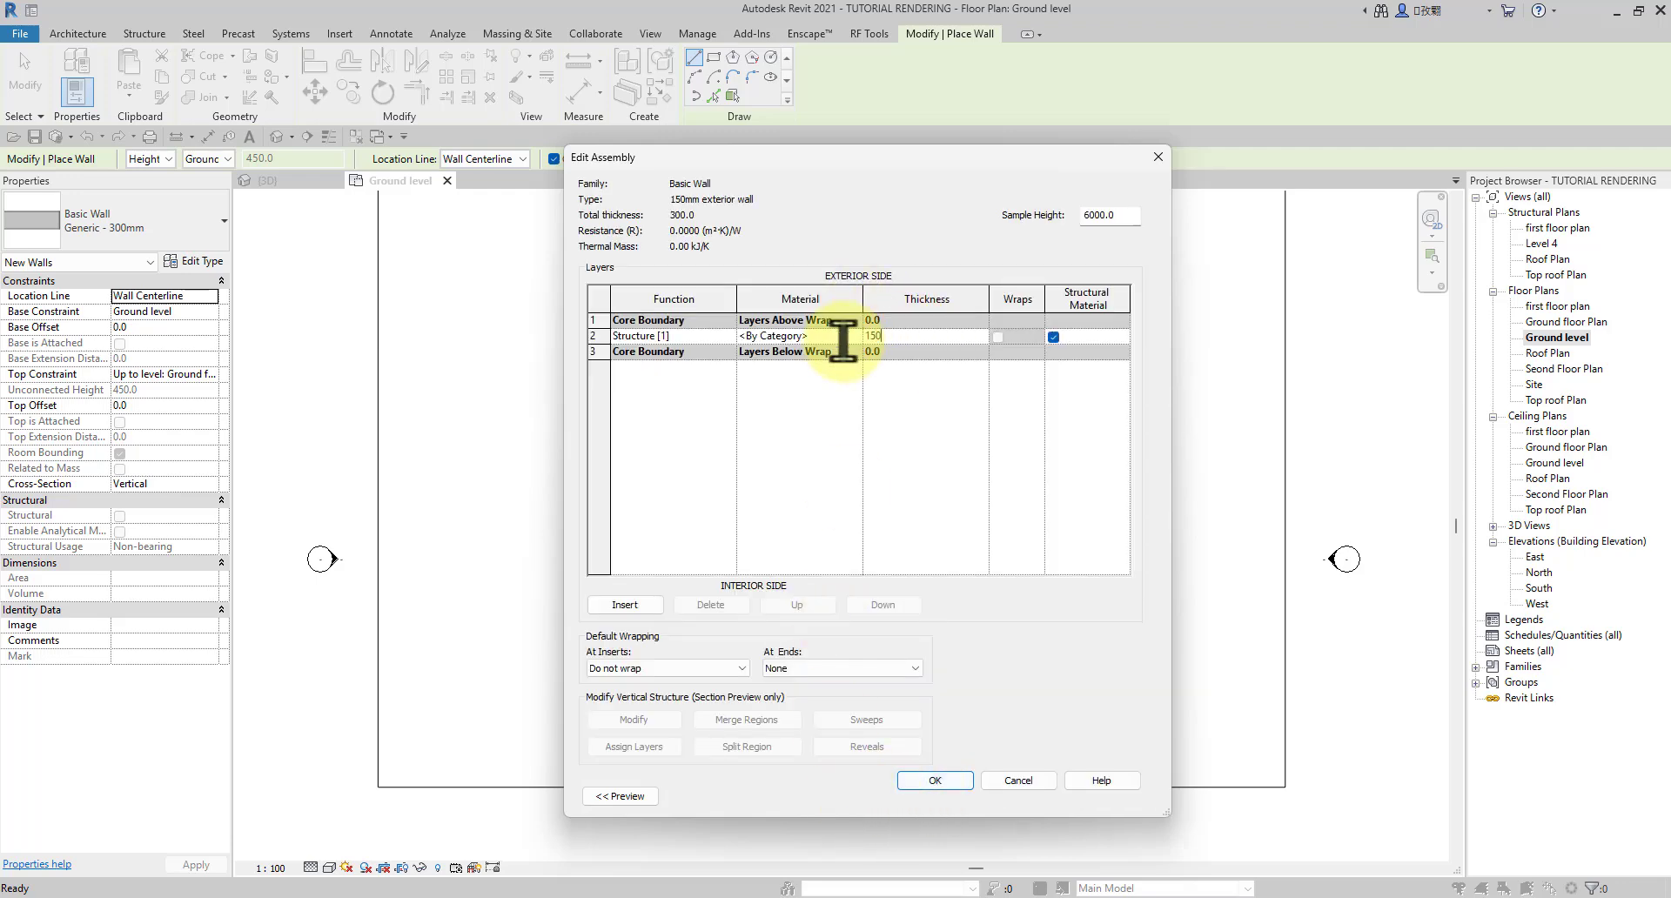
{"action": "left_click", "coordinate": [949, 782]}
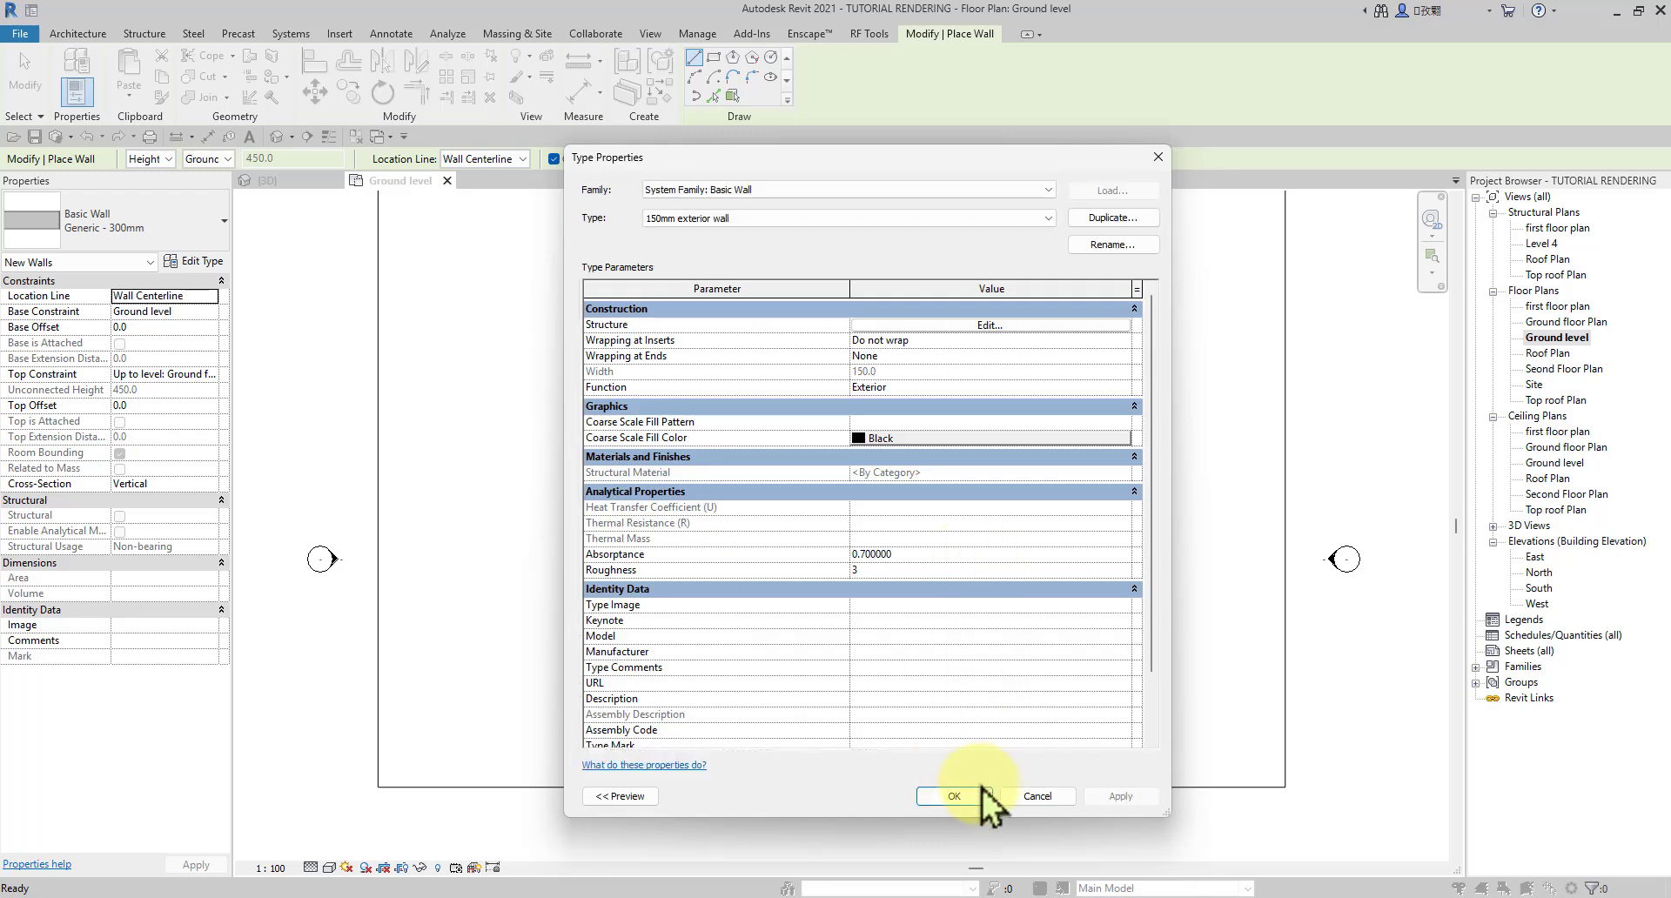
{"action": "left_click", "coordinate": [958, 797]}
Step: Draw 150mm exterior walls along both sides and the back of the building, with side walls about 13300 mm long, leaving the front open
{"action": "scroll", "coordinate": [661, 288], "scroll_direction": "down", "scroll_amount": 2}
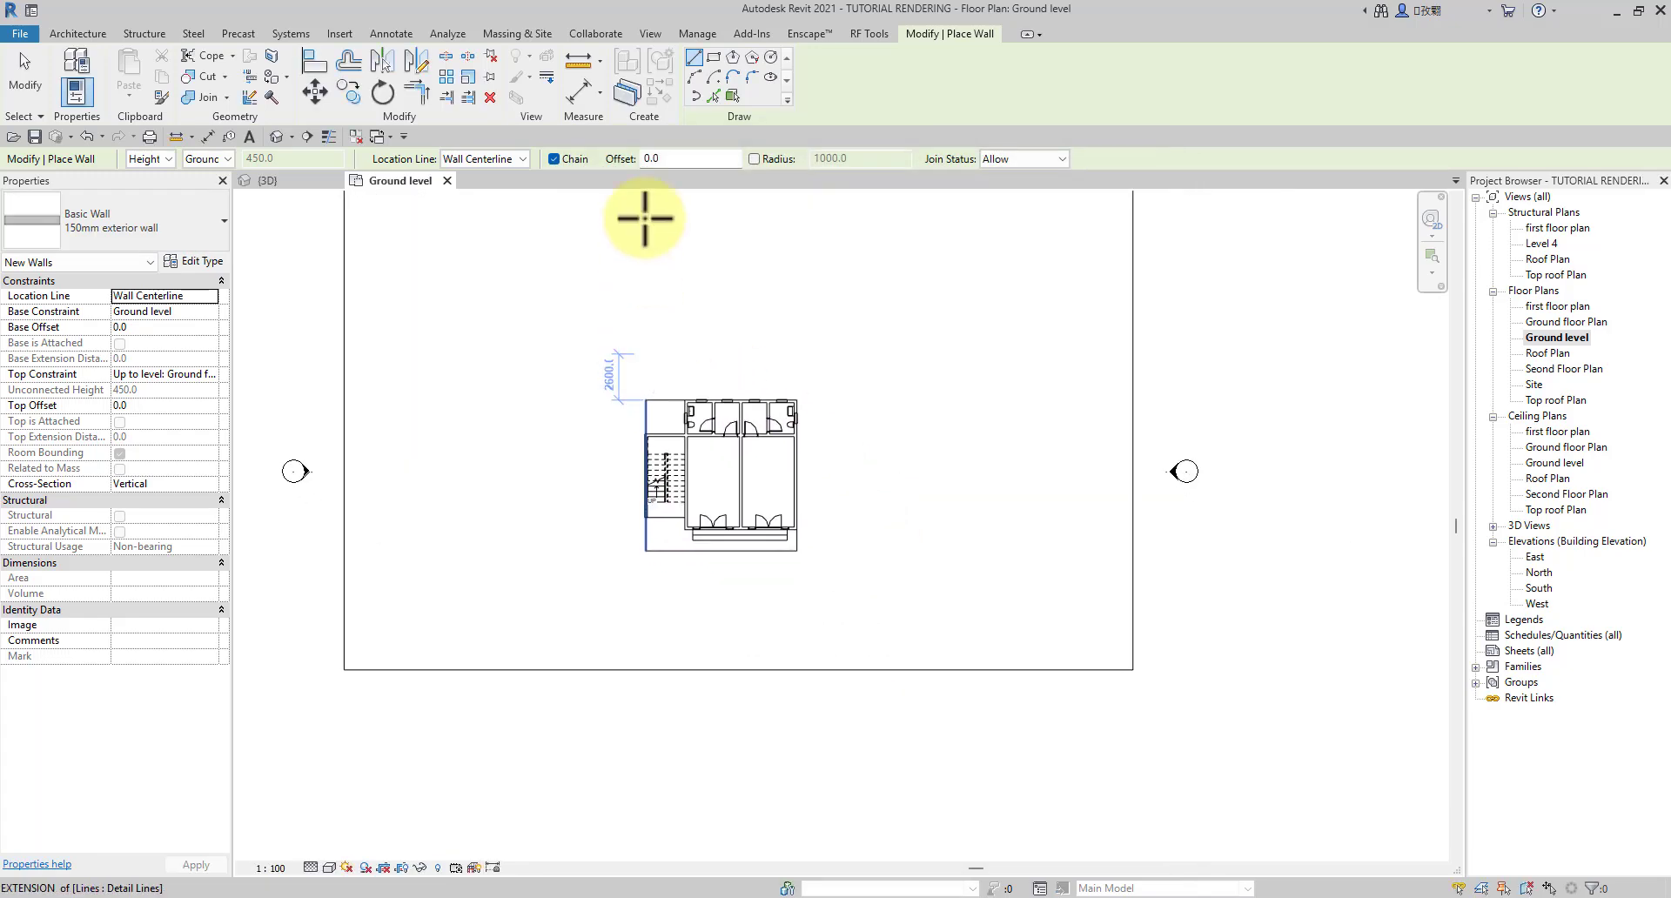
{"action": "middle_click_drag", "start_coordinate": [645, 218], "coordinate": [645, 214]}
{"action": "scroll", "coordinate": [697, 65], "scroll_direction": "up", "scroll_amount": 1}
{"action": "left_click", "coordinate": [70, 34]}
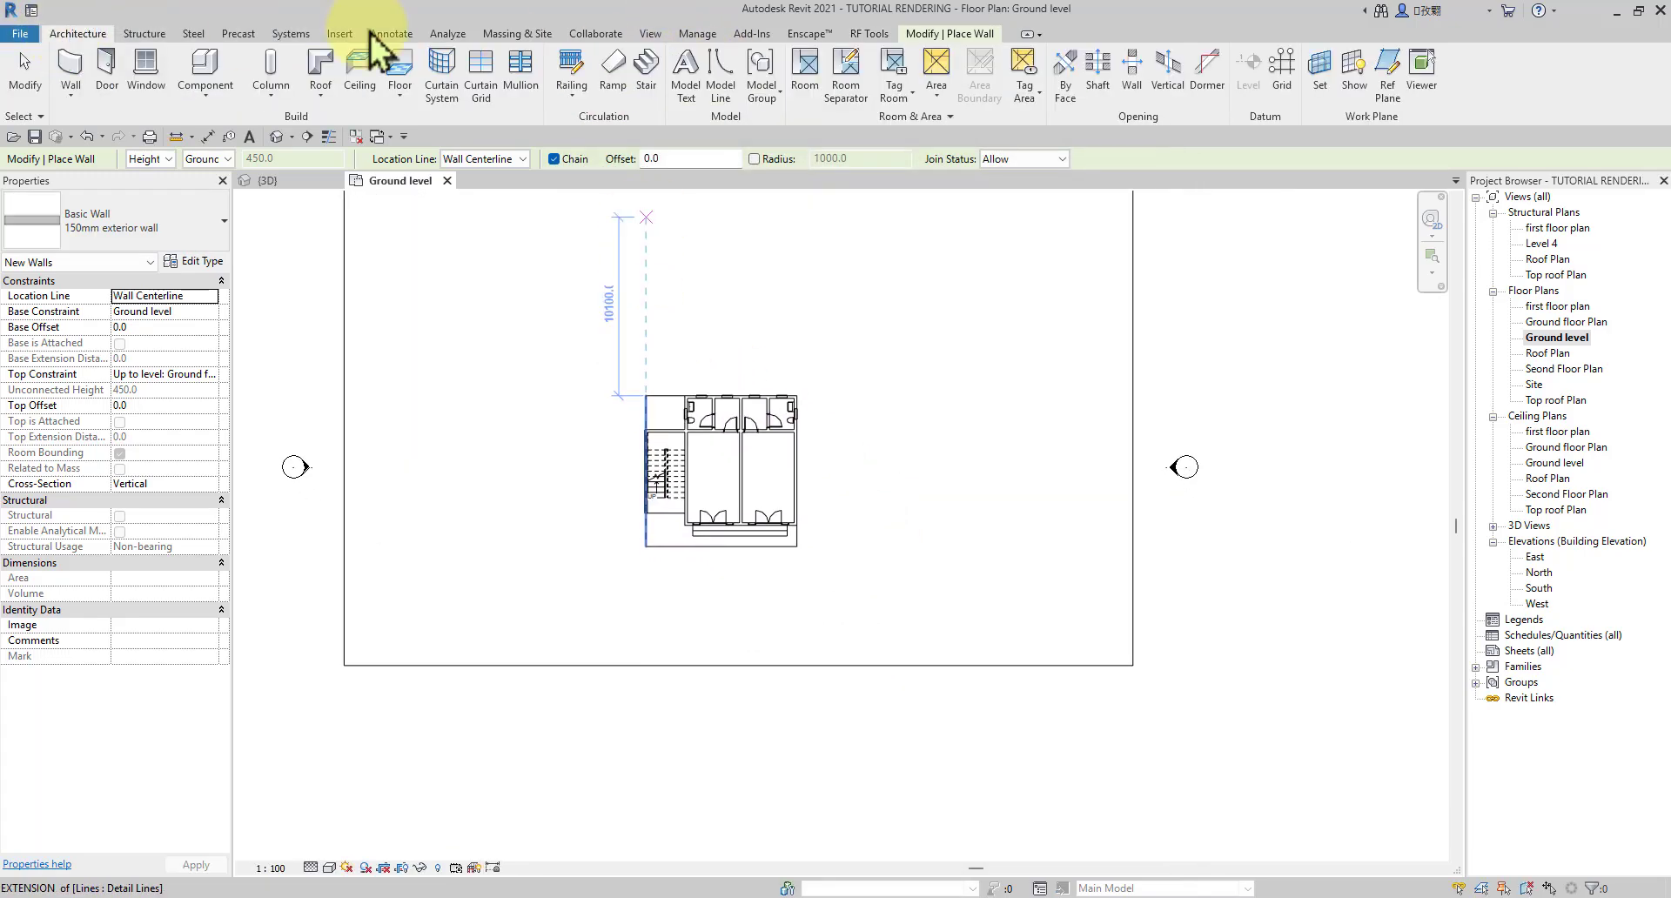
{"action": "left_click", "coordinate": [949, 33]}
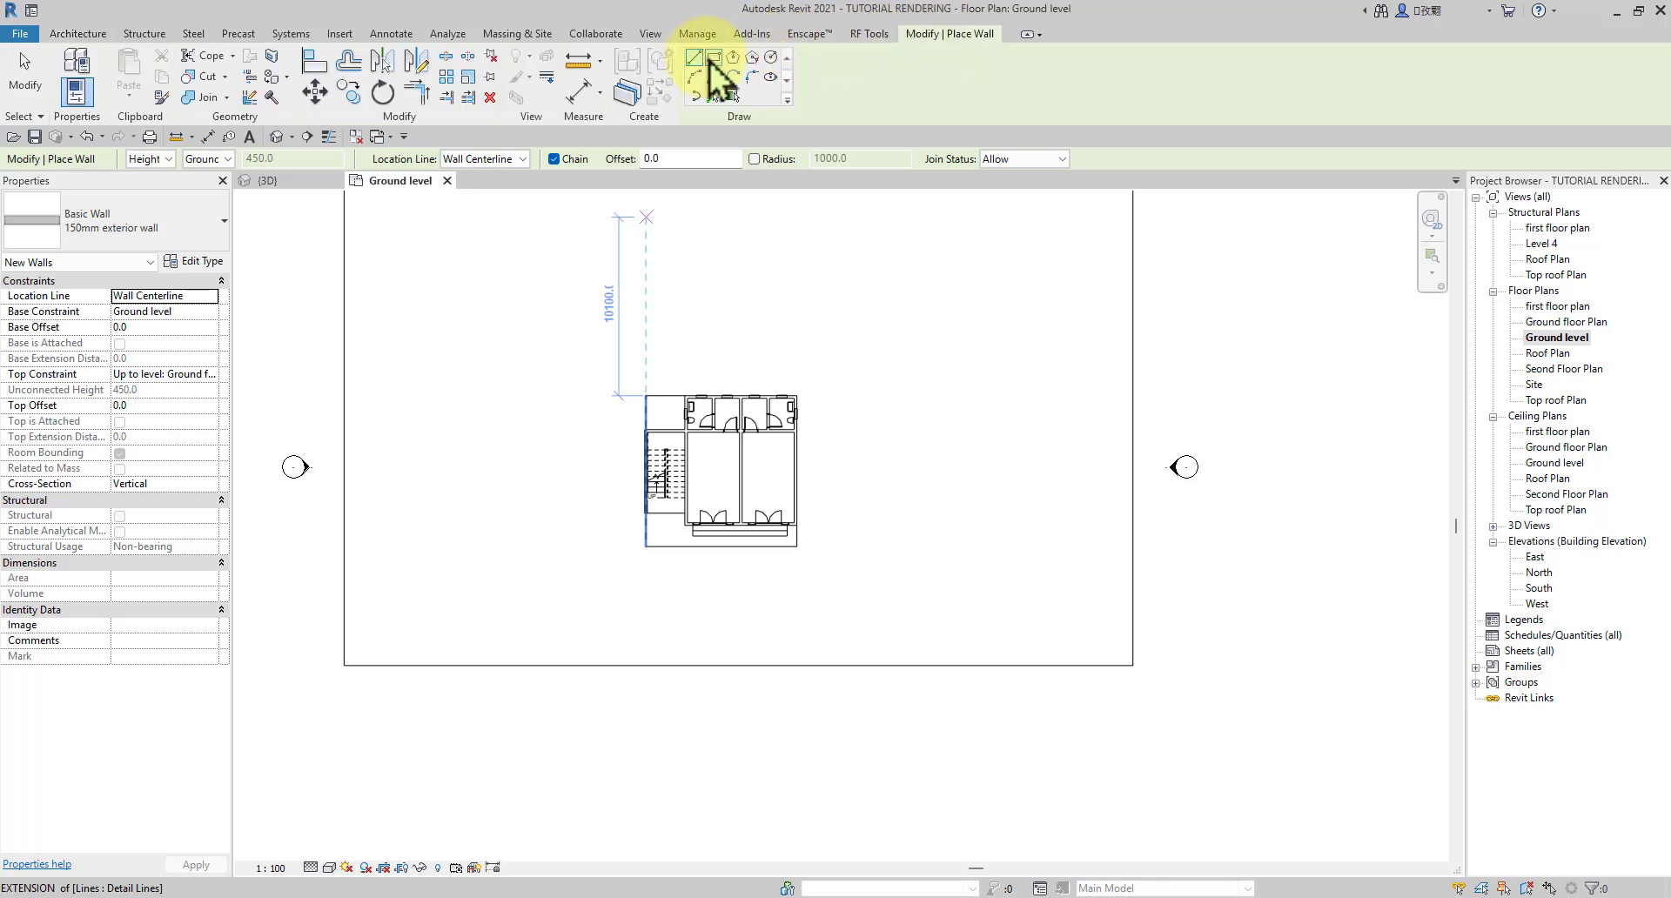
{"action": "scroll", "coordinate": [608, 653], "scroll_direction": "up", "scroll_amount": 1}
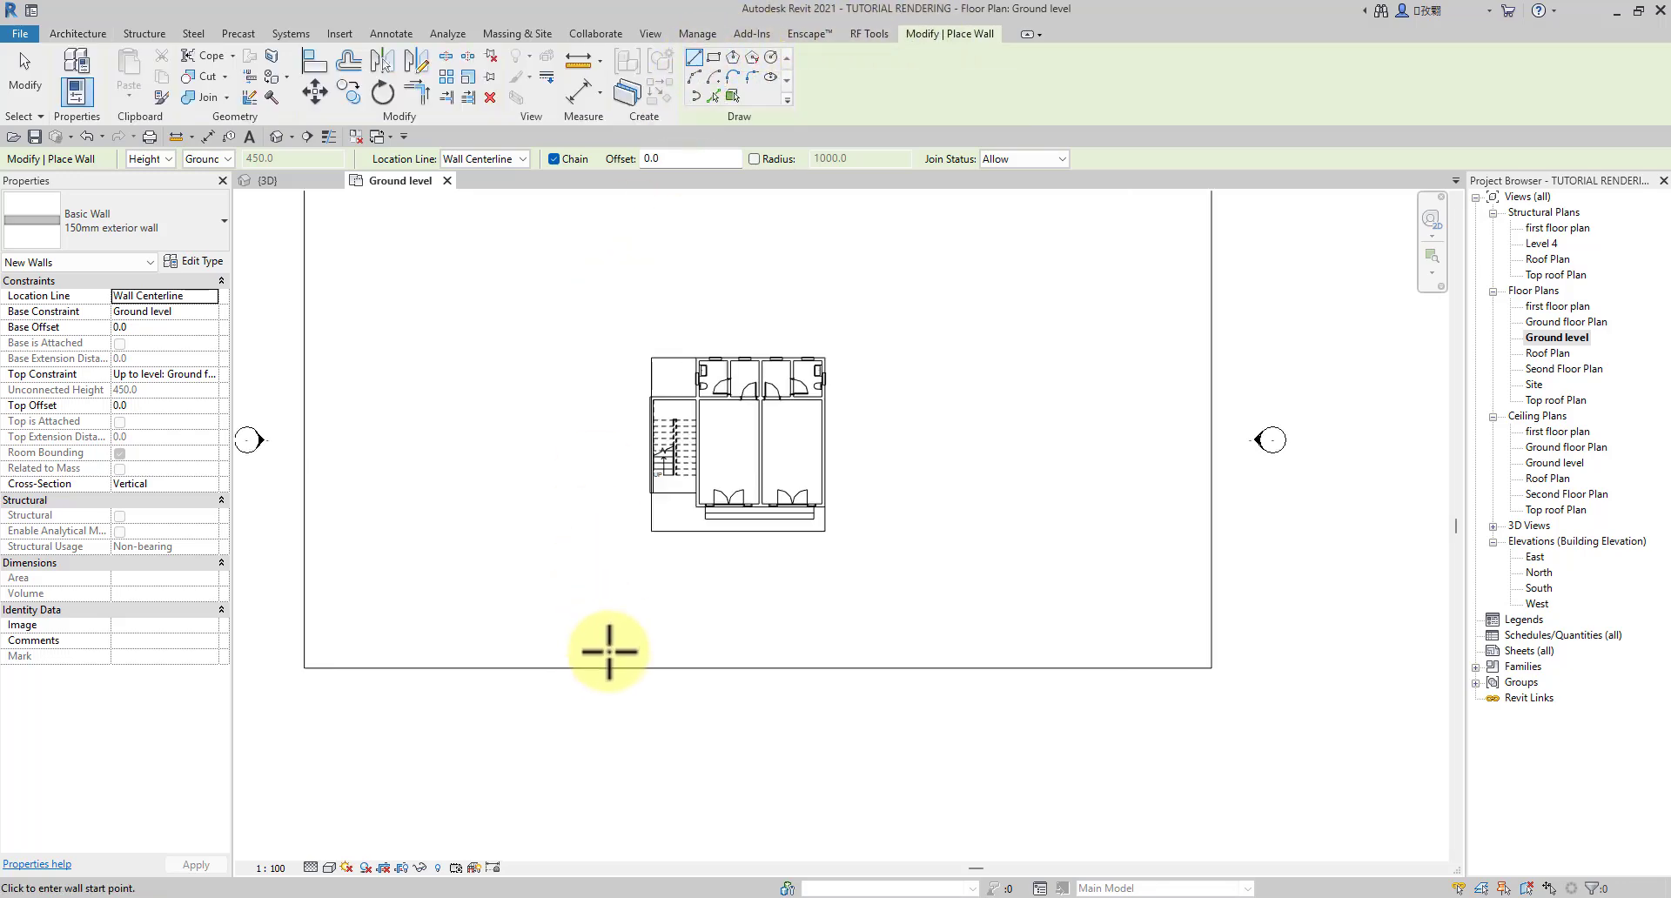
{"action": "left_click", "coordinate": [602, 573]}
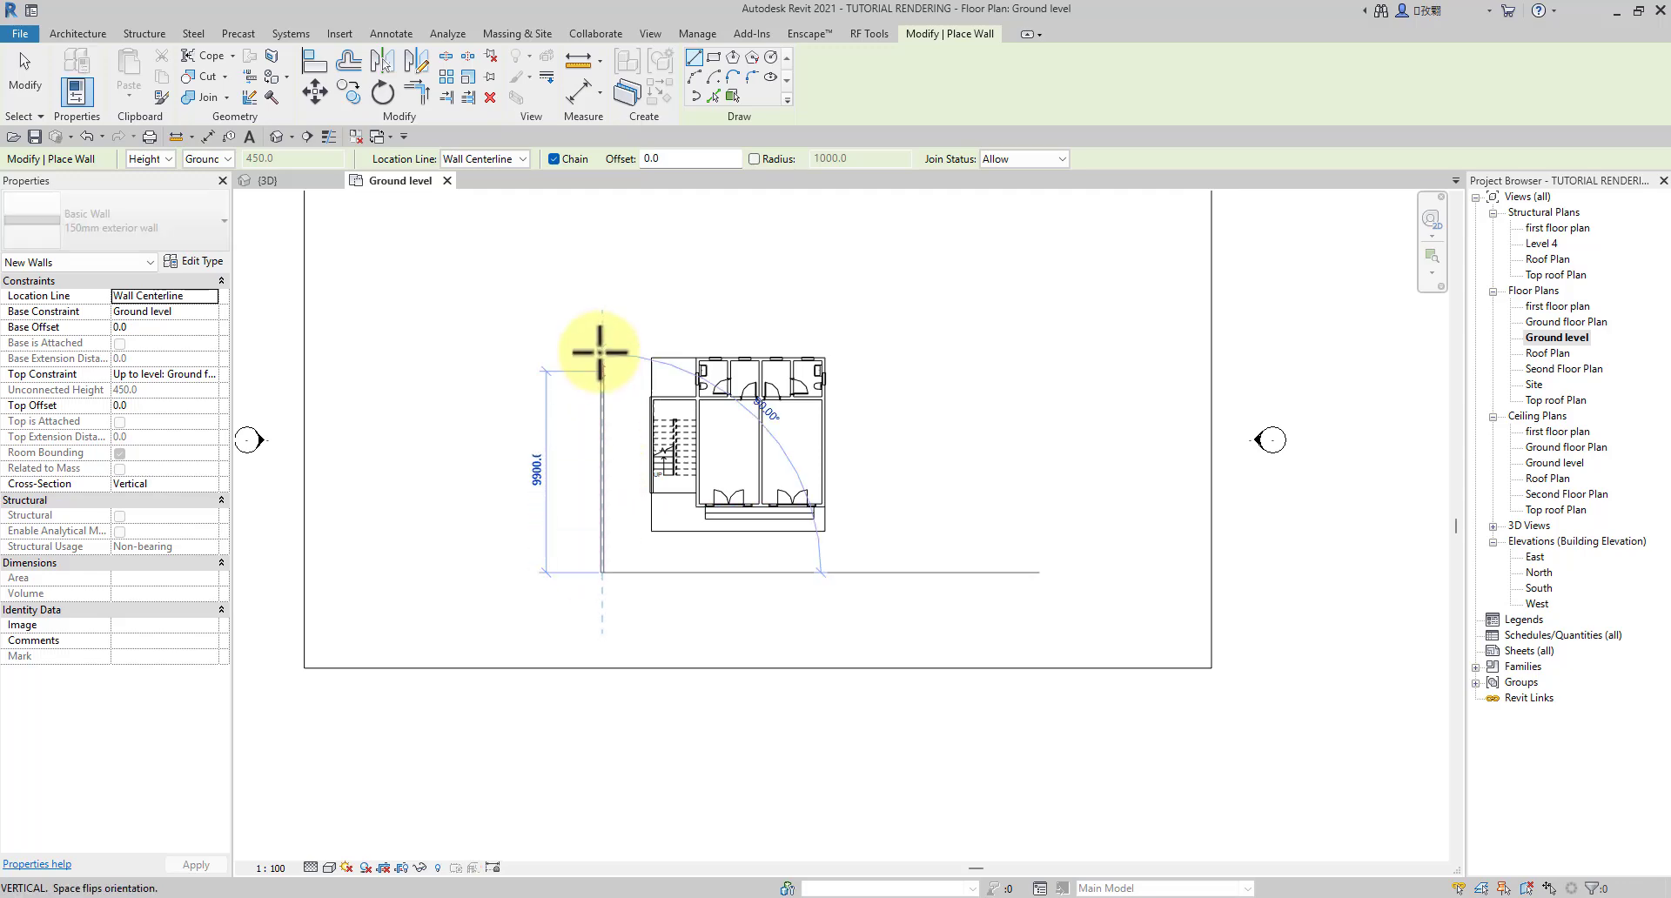
{"action": "left_click", "coordinate": [601, 309]}
{"action": "scroll", "coordinate": [869, 300], "scroll_direction": "up", "scroll_amount": 2}
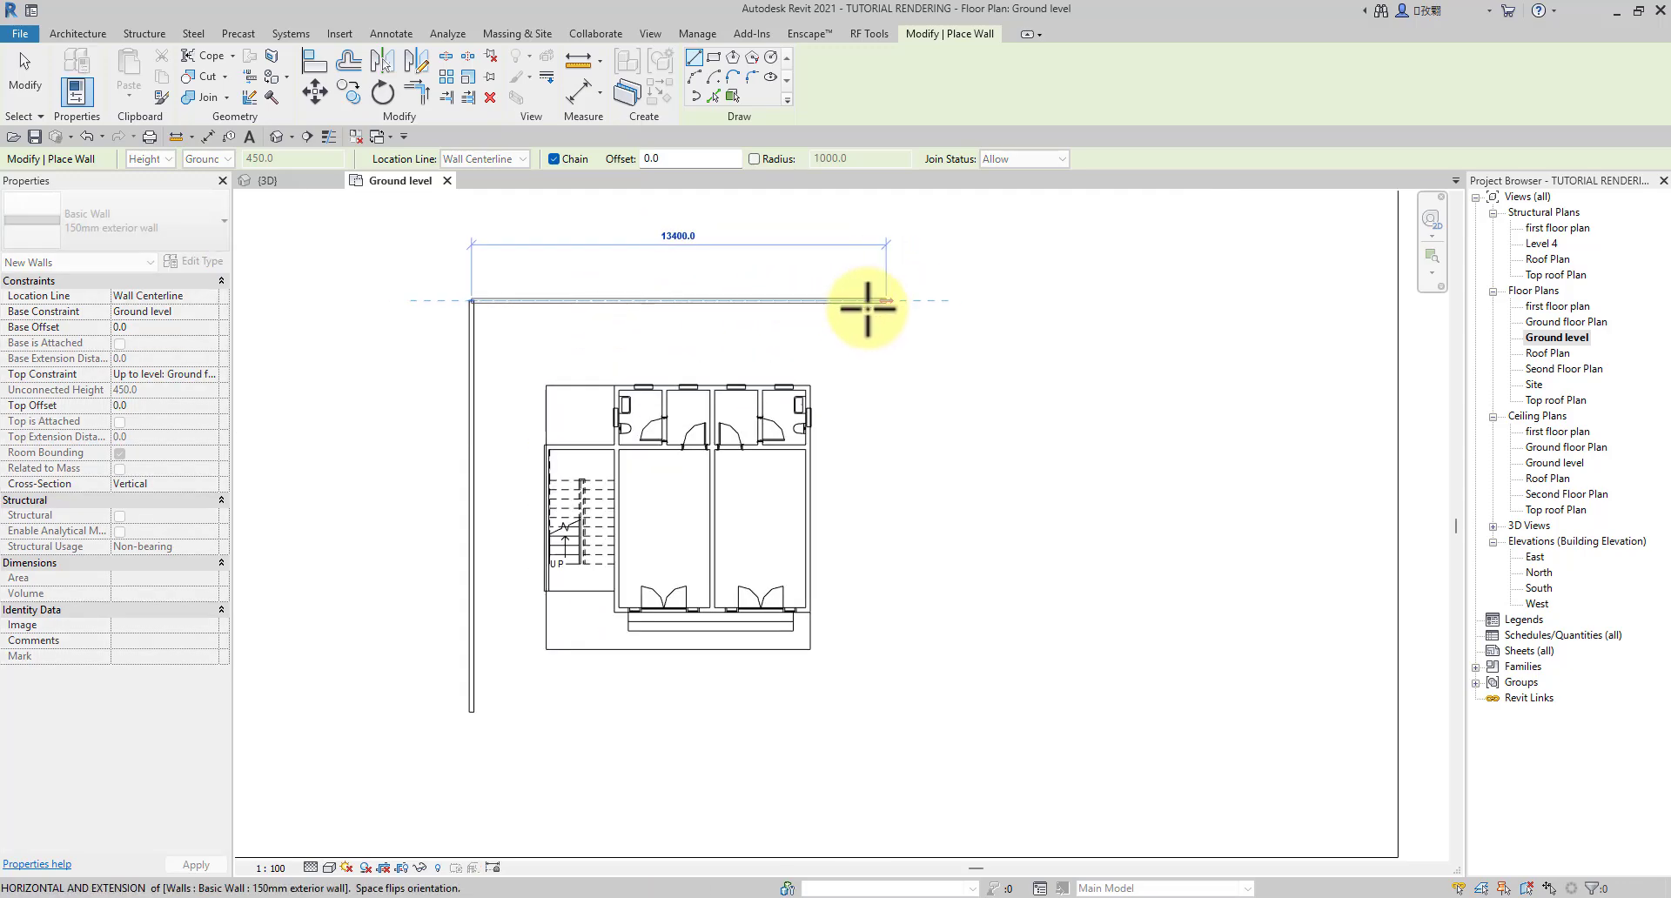
{"action": "left_click", "coordinate": [874, 301]}
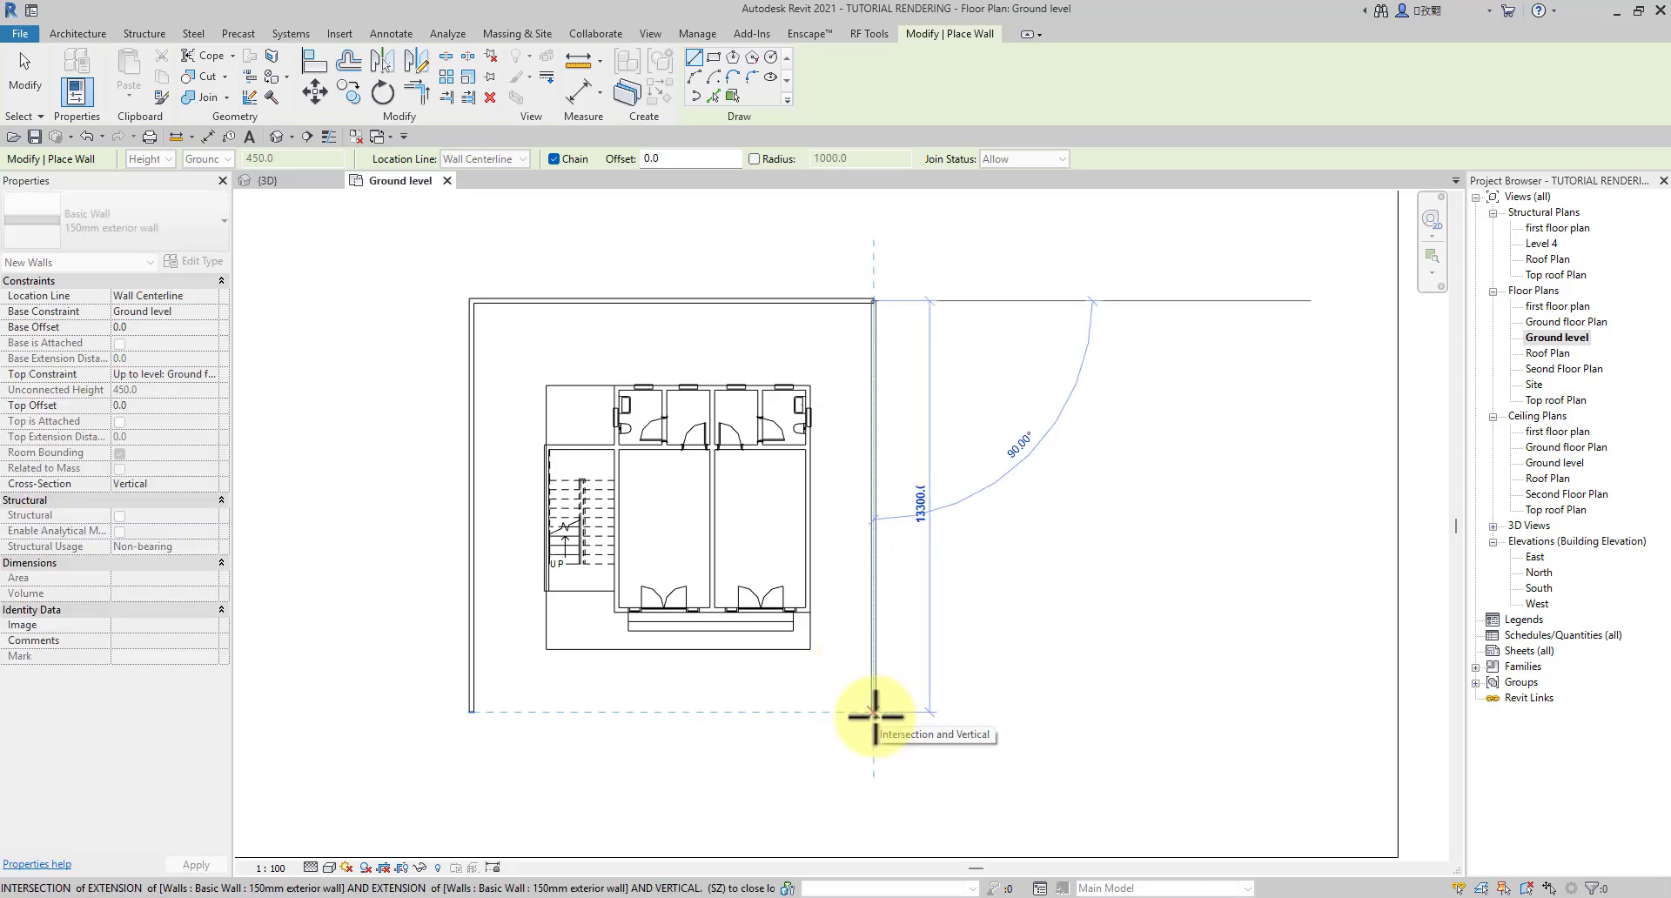
{"action": "left_click", "coordinate": [874, 714]}
{"action": "key", "text": "Escape"}
{"action": "key", "text": "Escape"}
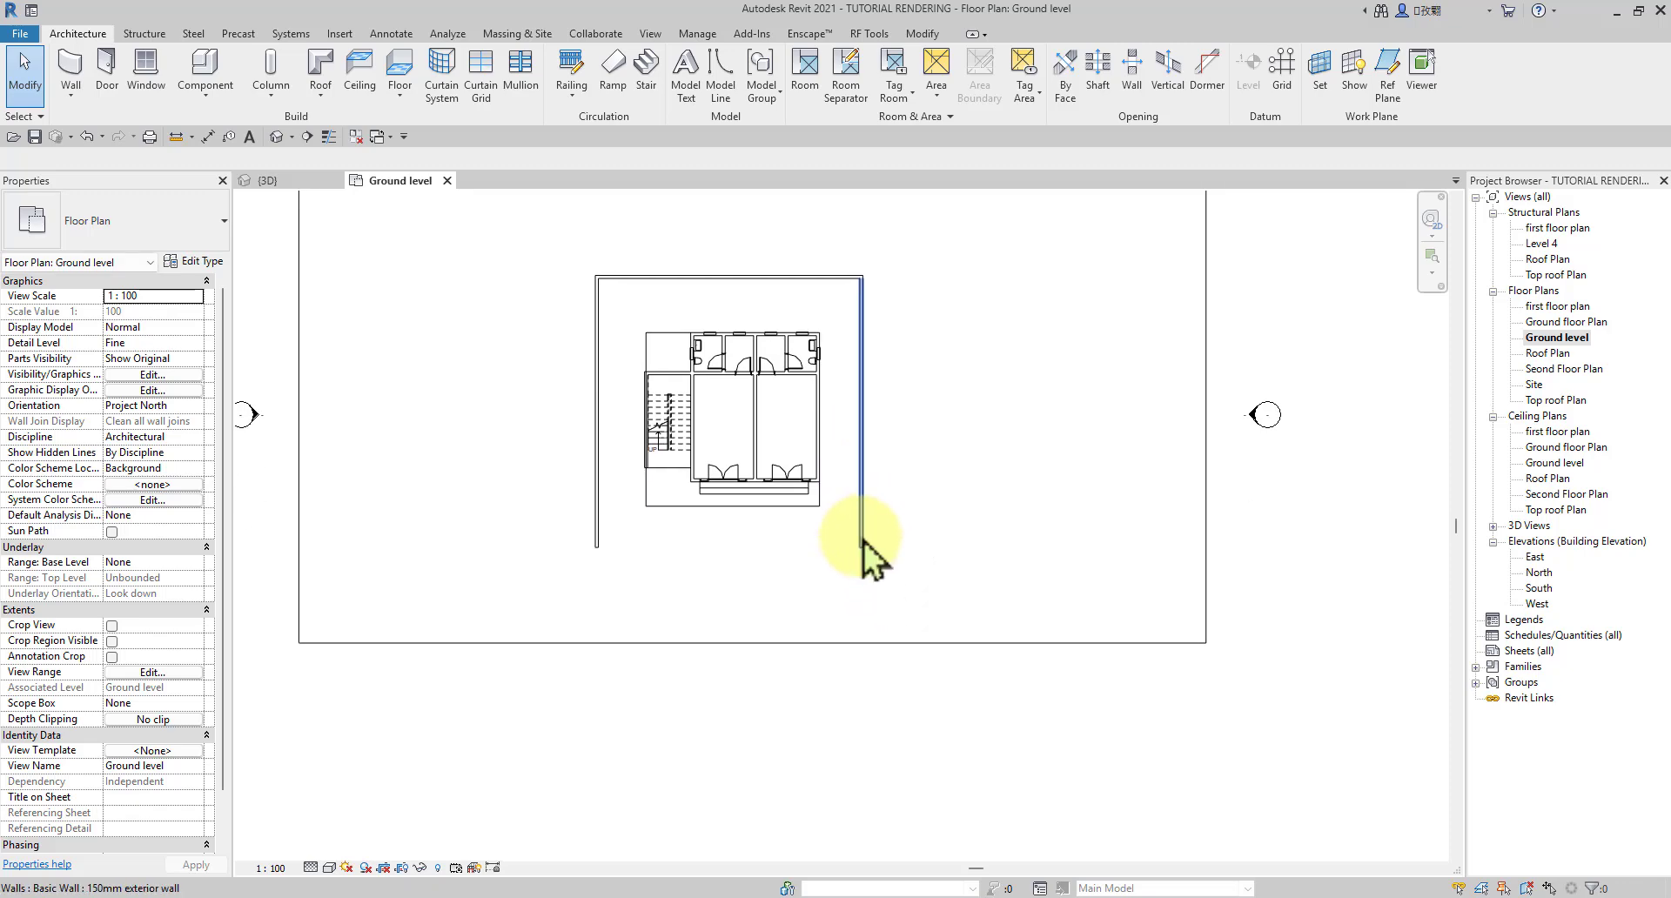
Step: Lengthen the two side boundary walls towards the front edge of the plot
{"action": "scroll", "coordinate": [865, 556], "scroll_direction": "up", "scroll_amount": 2}
{"action": "left_click", "coordinate": [871, 557]}
{"action": "left_click_drag", "start_coordinate": [862, 549], "coordinate": [860, 629]}
{"action": "left_click", "coordinate": [513, 503]}
{"action": "scroll", "coordinate": [470, 513], "scroll_direction": "up", "scroll_amount": 2}
{"action": "left_click", "coordinate": [459, 522]}
{"action": "scroll", "coordinate": [459, 522], "scroll_direction": "down", "scroll_amount": 2}
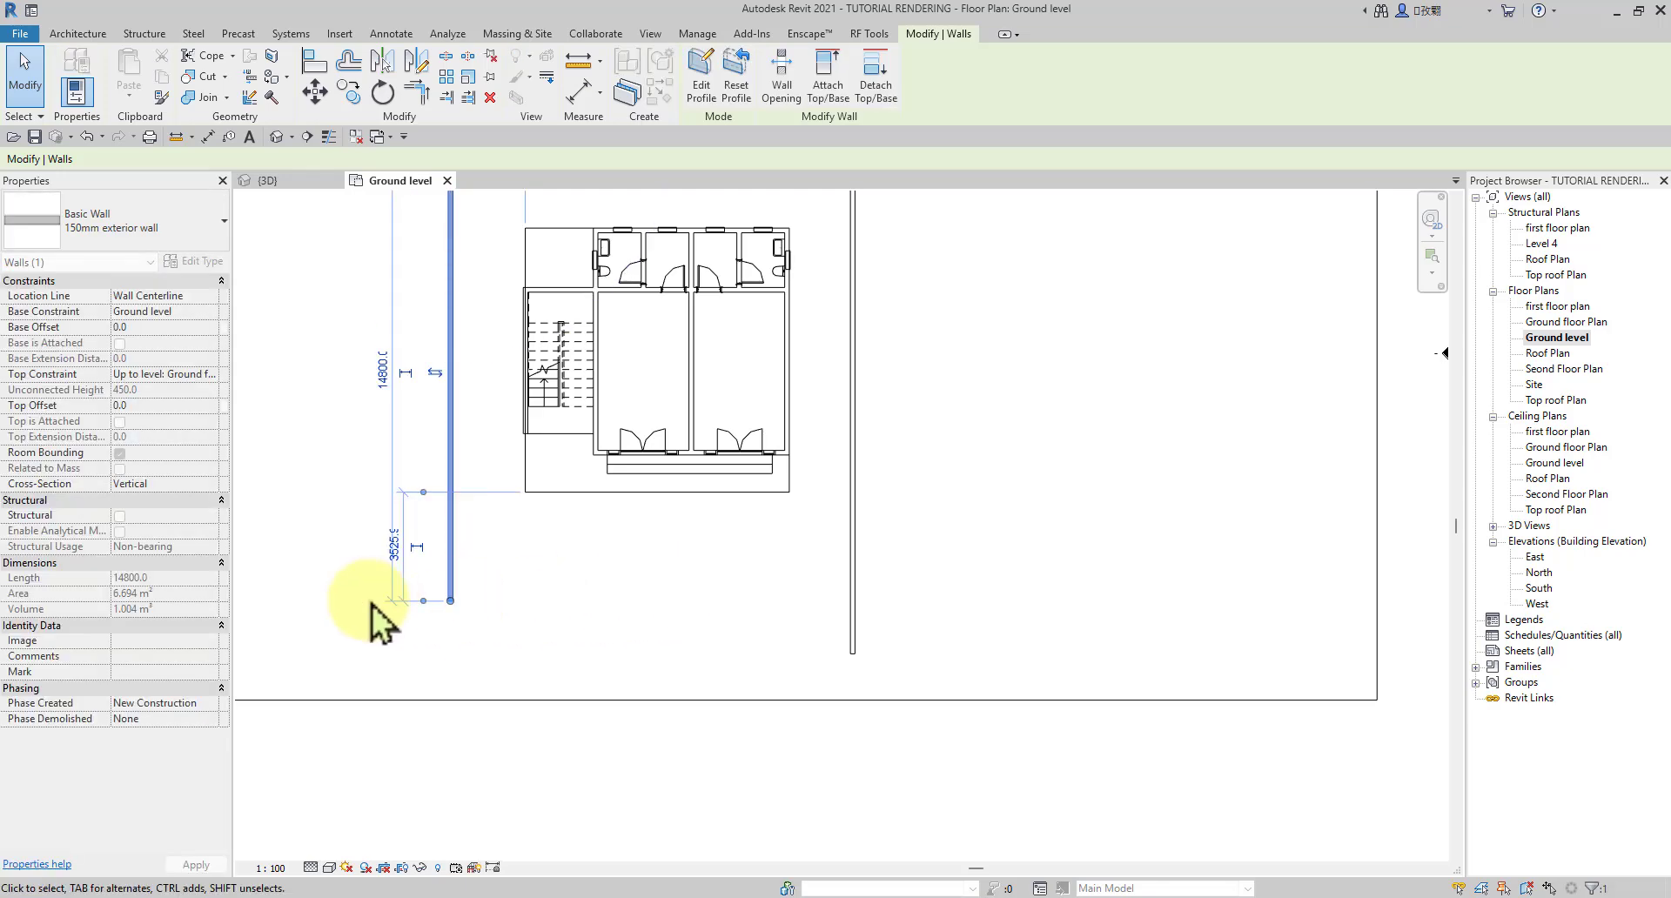
{"action": "left_click_drag", "start_coordinate": [450, 601], "coordinate": [450, 617]}
{"action": "left_click", "coordinate": [638, 582]}
{"action": "scroll", "coordinate": [880, 566], "scroll_direction": "up", "scroll_amount": 2}
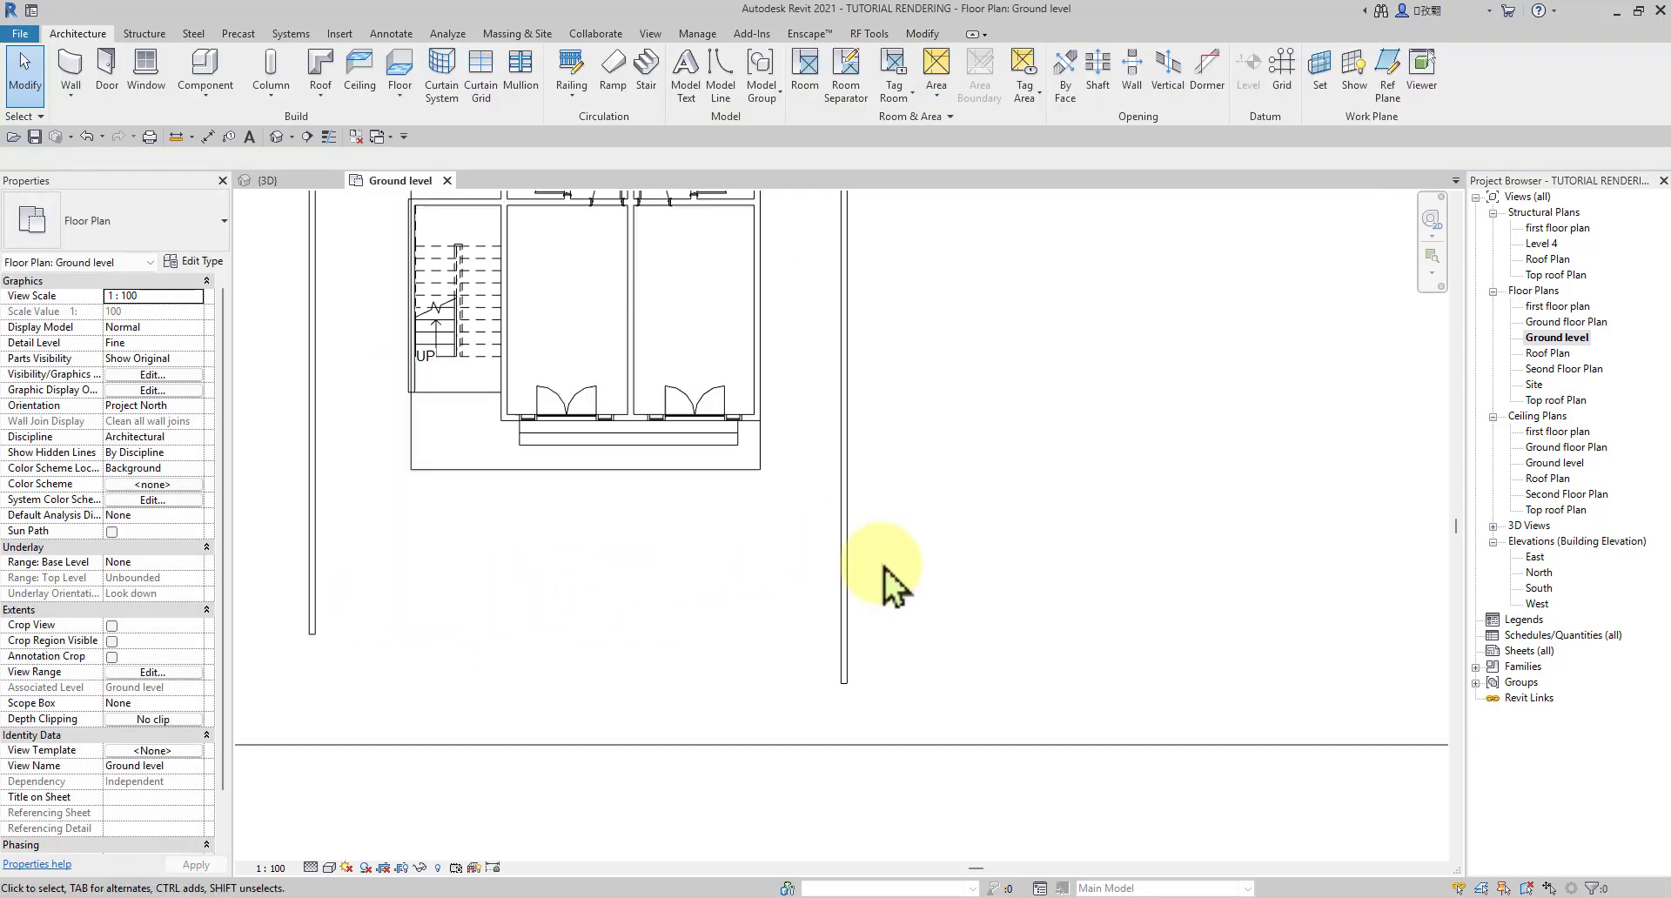
Step: Shorten both side boundary walls so their front ends line up slightly beyond the building's front edge
{"action": "left_click", "coordinate": [838, 564]}
{"action": "left_click_drag", "start_coordinate": [838, 702], "coordinate": [907, 510]}
{"action": "left_click", "coordinate": [979, 525]}
{"action": "scroll", "coordinate": [979, 525], "scroll_direction": "down", "scroll_amount": 2}
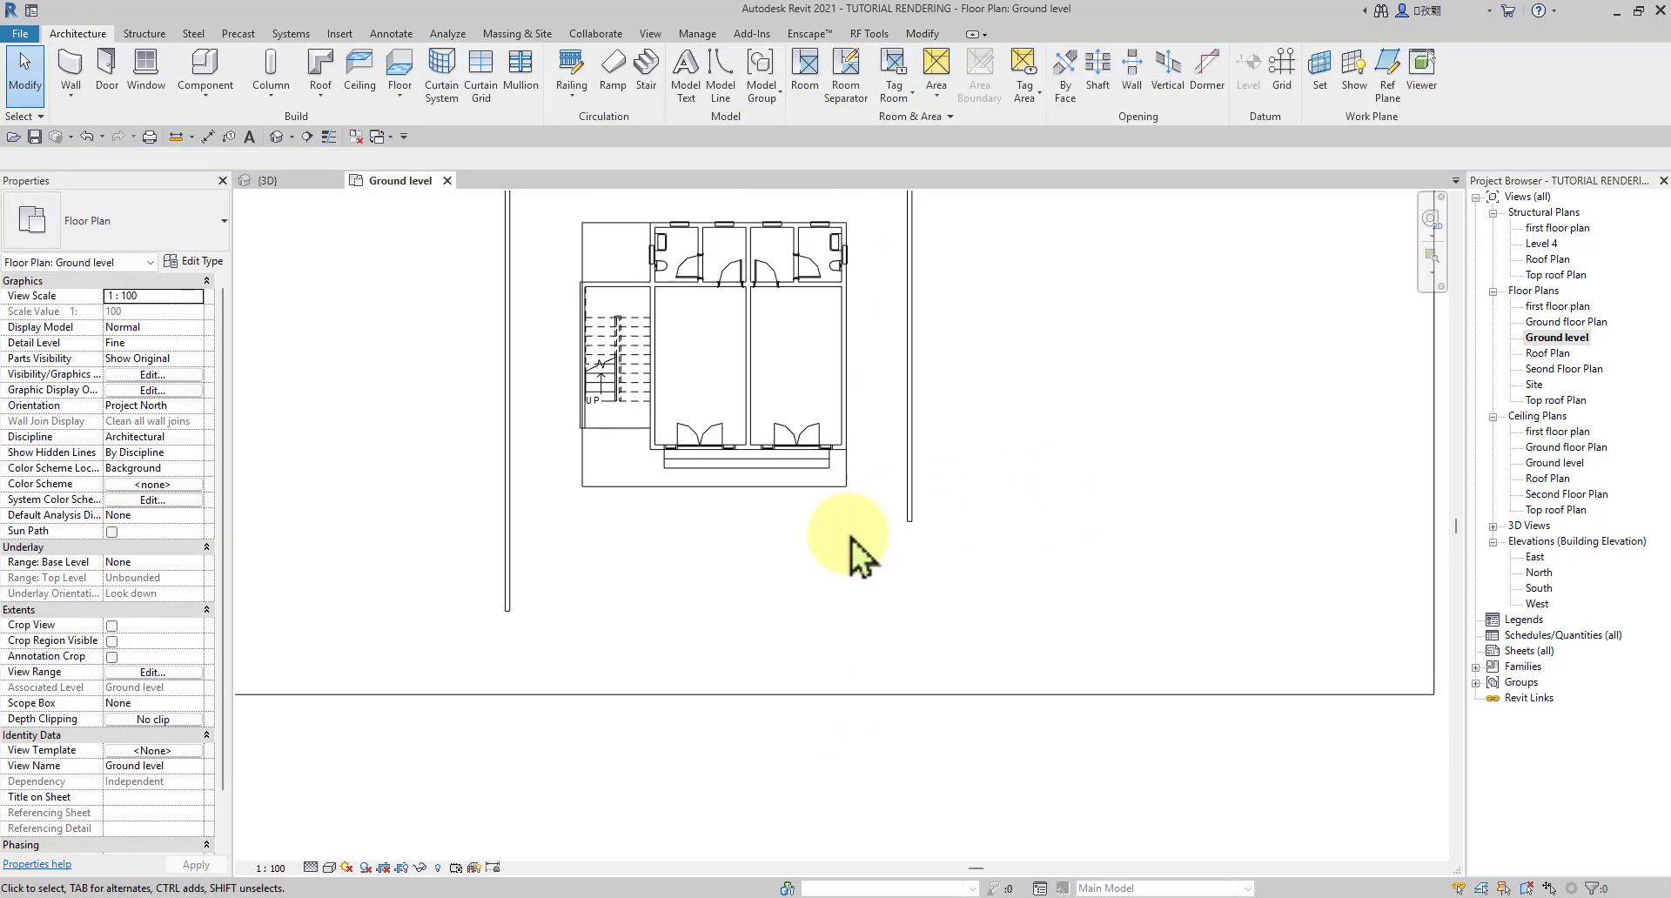
{"action": "left_click", "coordinate": [509, 570]}
{"action": "left_click_drag", "start_coordinate": [508, 611], "coordinate": [511, 520]}
{"action": "left_click", "coordinate": [880, 635]}
{"action": "scroll", "coordinate": [746, 496], "scroll_direction": "down", "scroll_amount": 2}
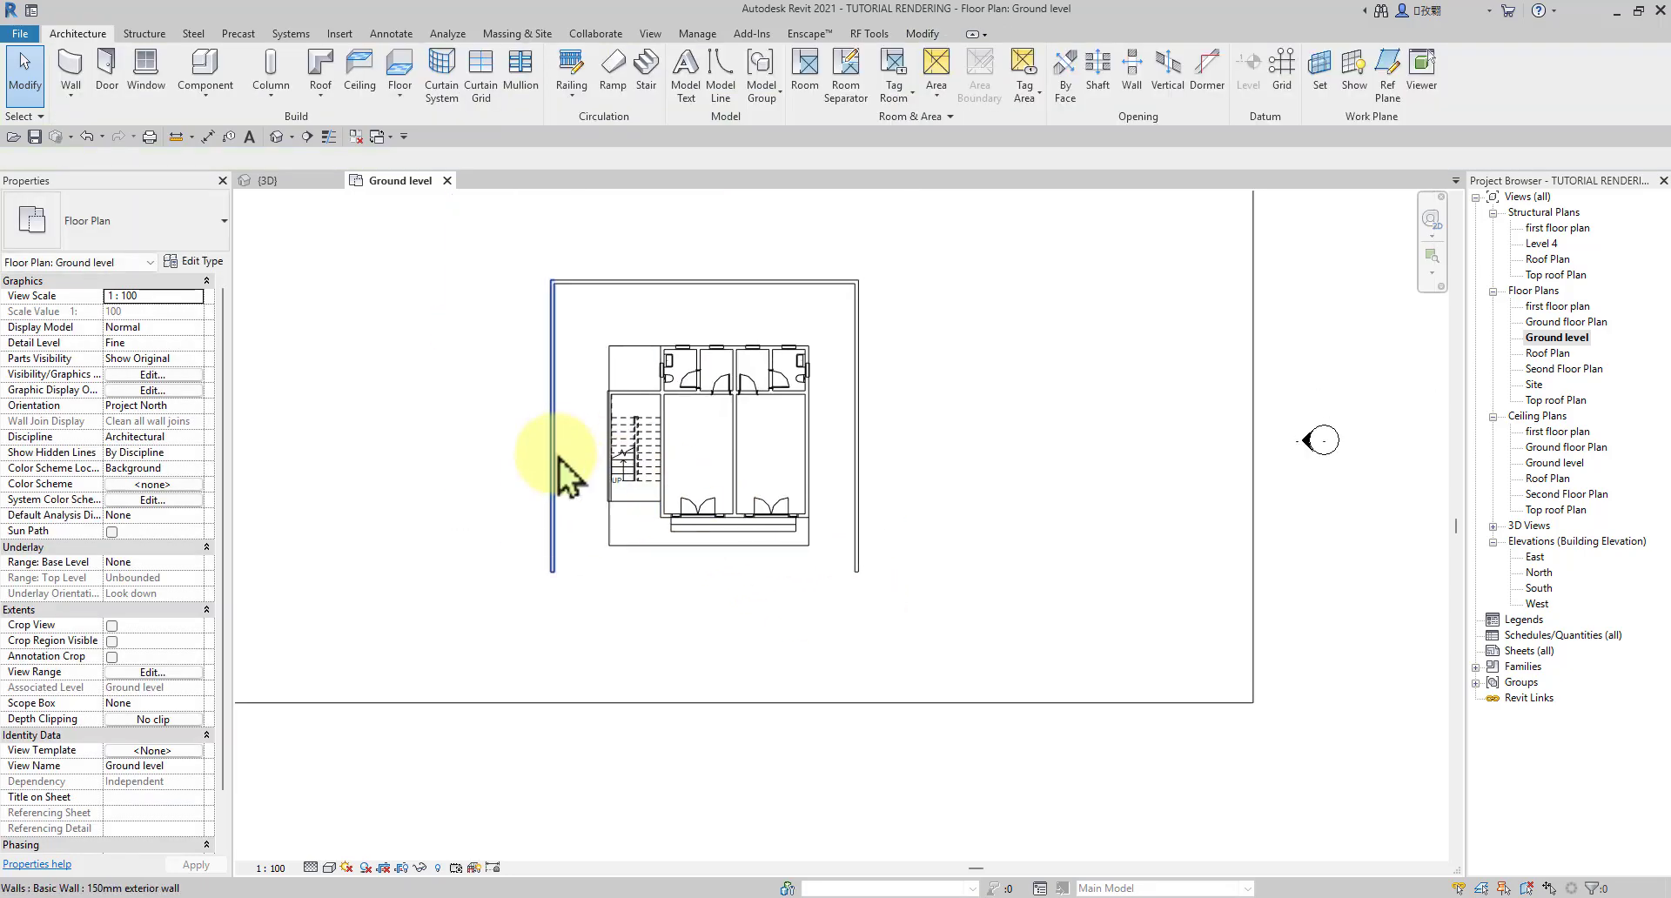
Step: Set the three connected boundary walls to an Unconnected top constraint with an unconnected height of 4000 mm
{"action": "key", "text": "Tab"}
{"action": "left_click", "coordinate": [550, 473]}
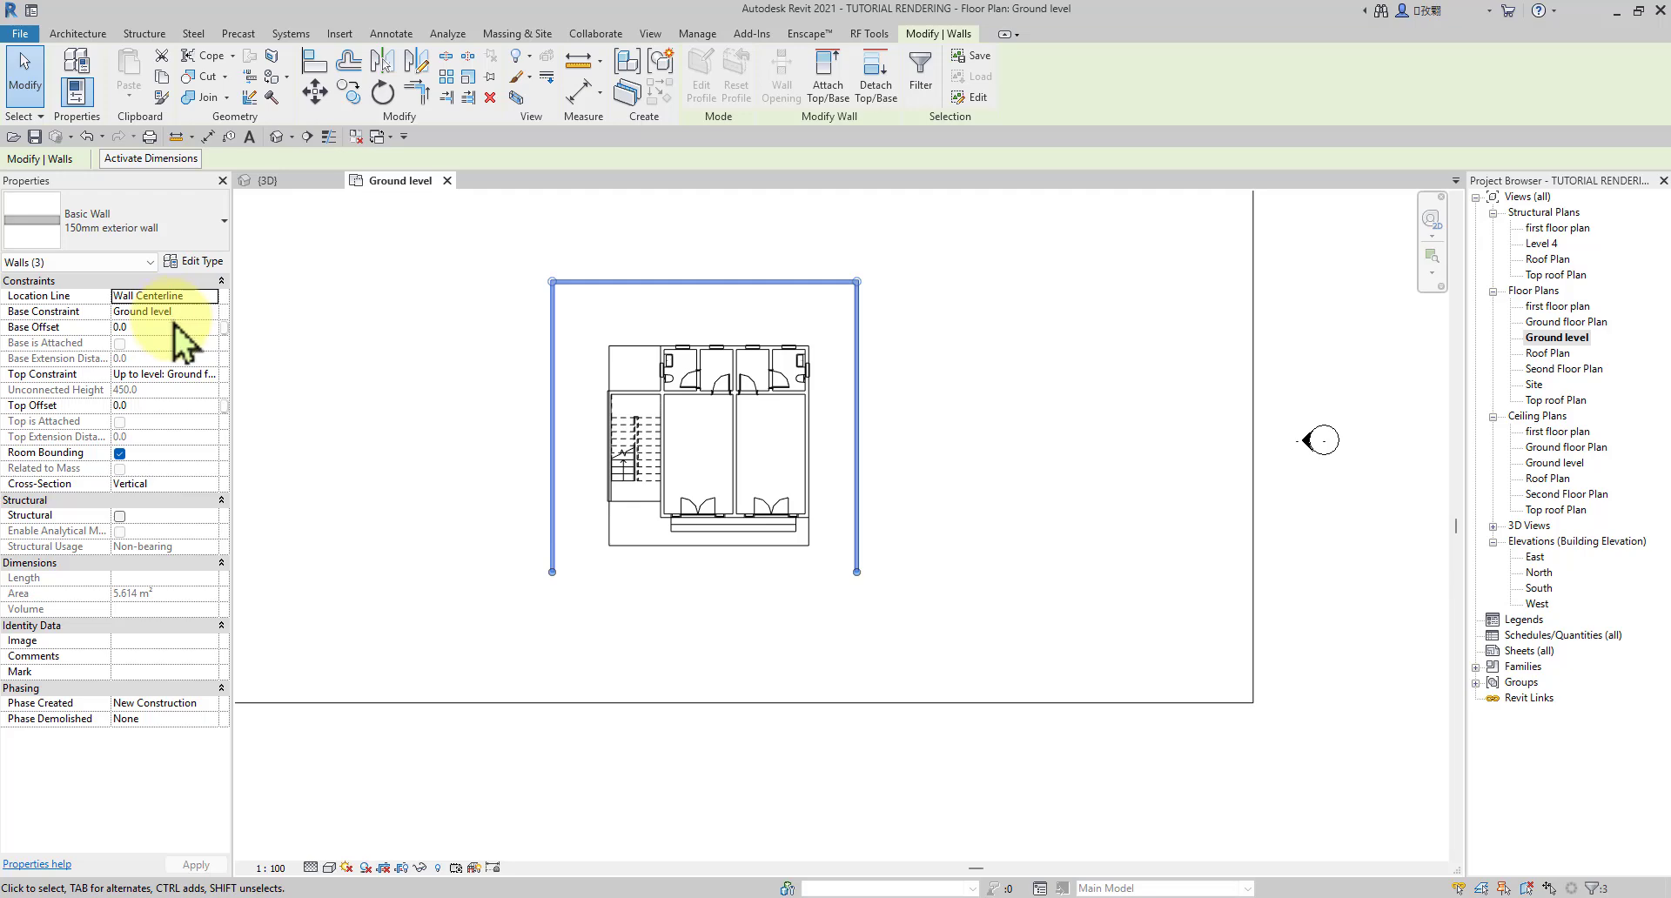
{"action": "left_click", "coordinate": [211, 374]}
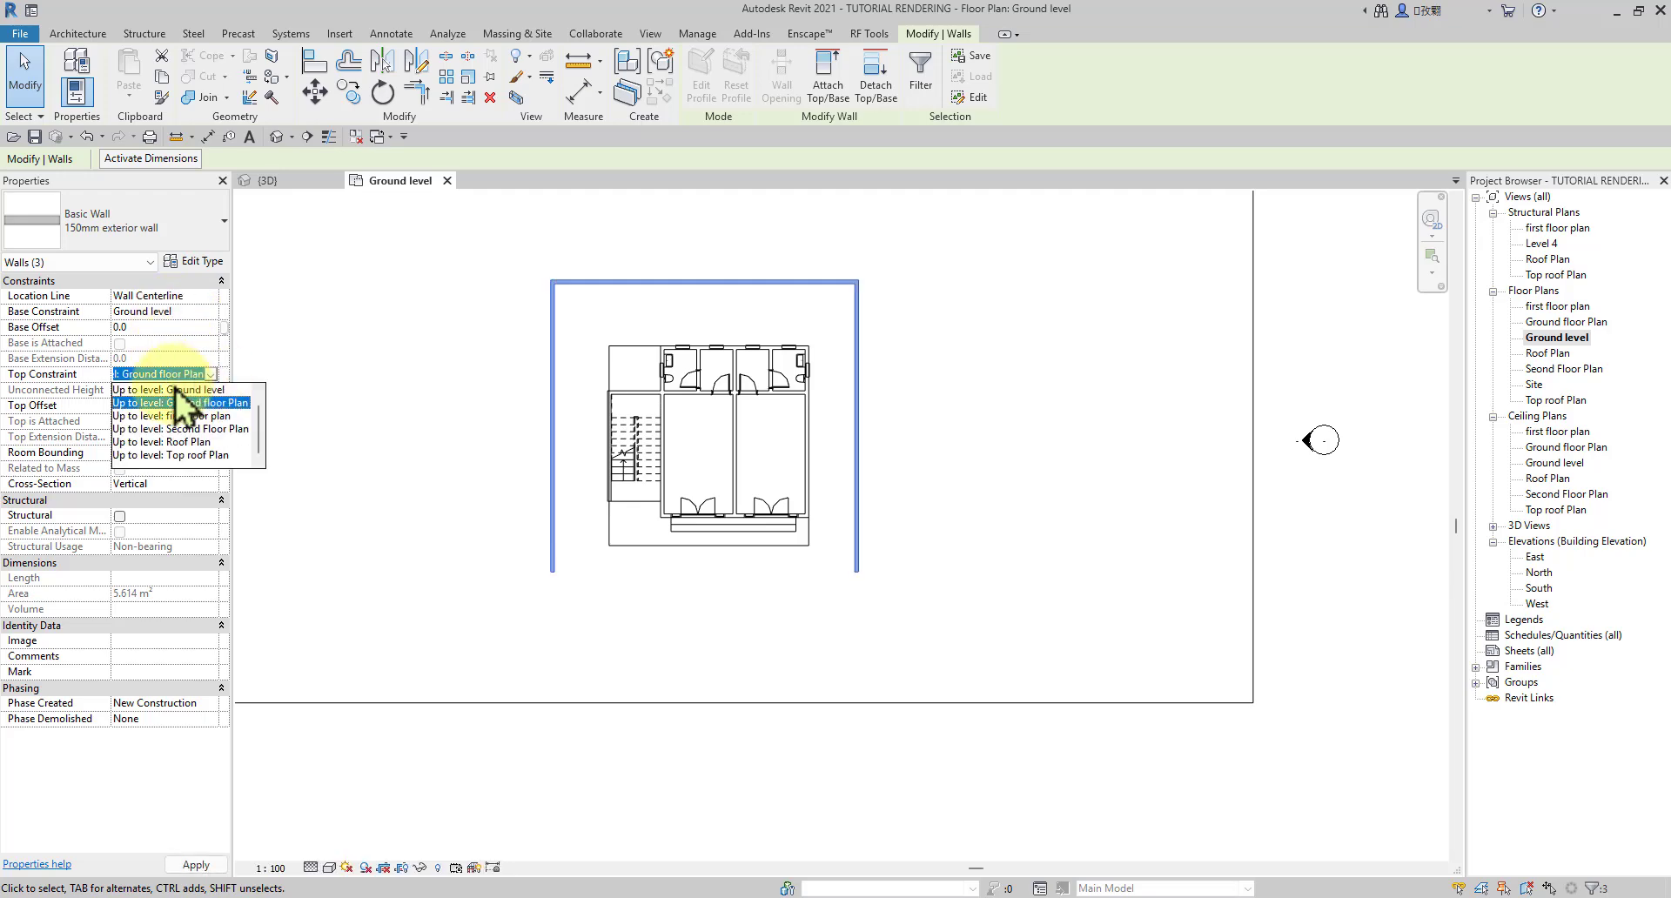
{"action": "left_click", "coordinate": [167, 390]}
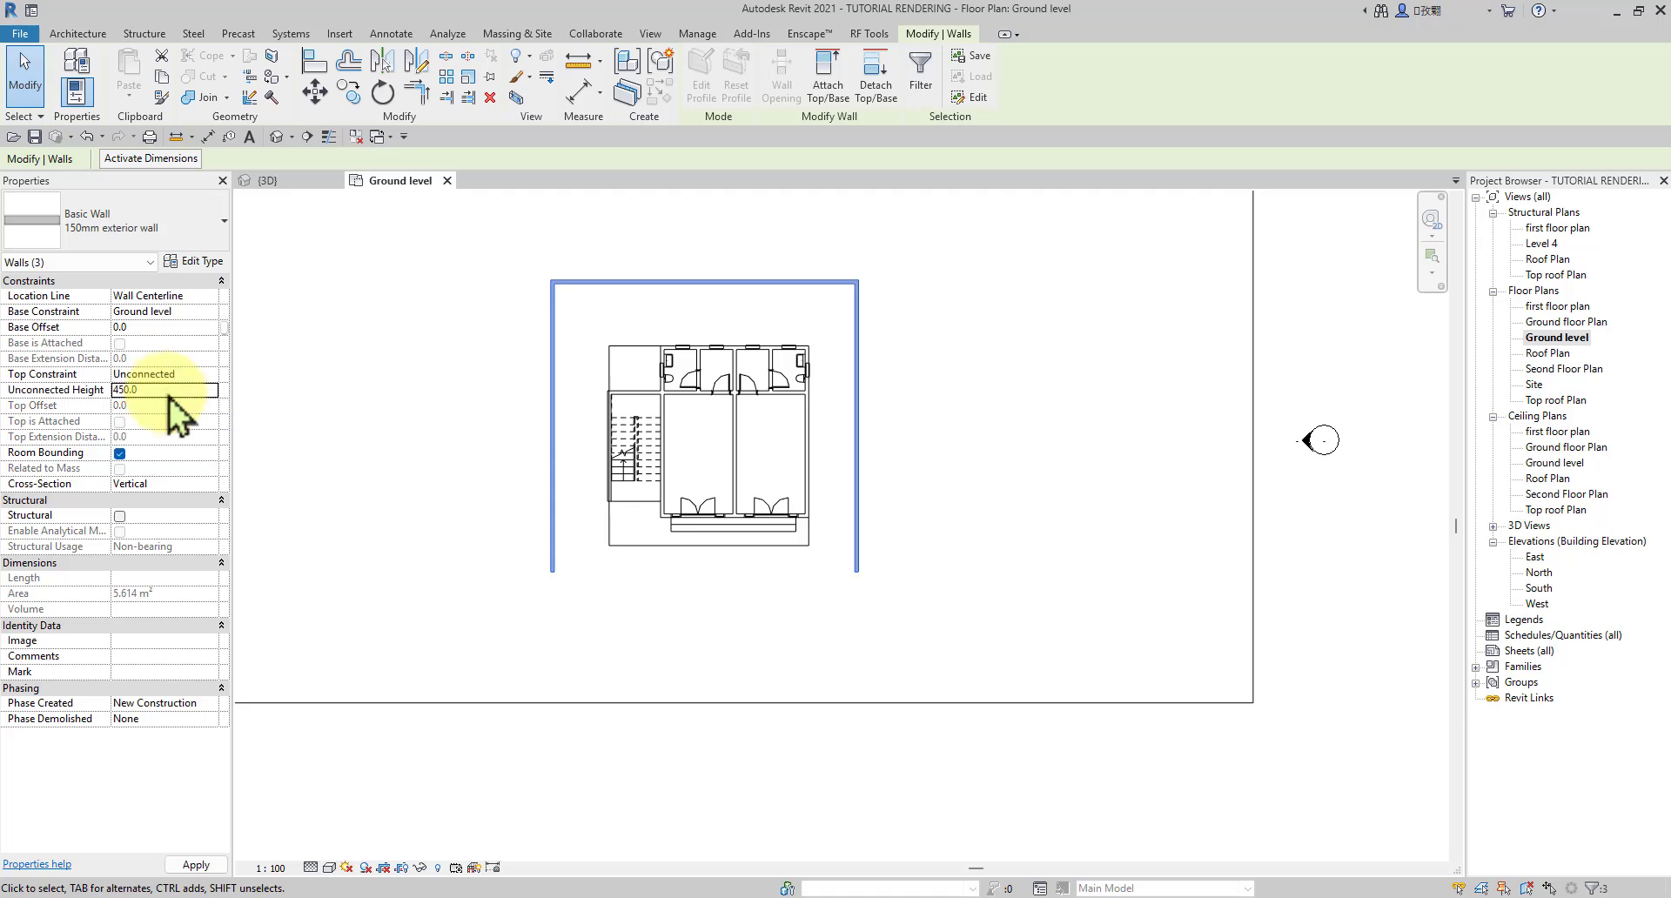
{"action": "left_click", "coordinate": [169, 392]}
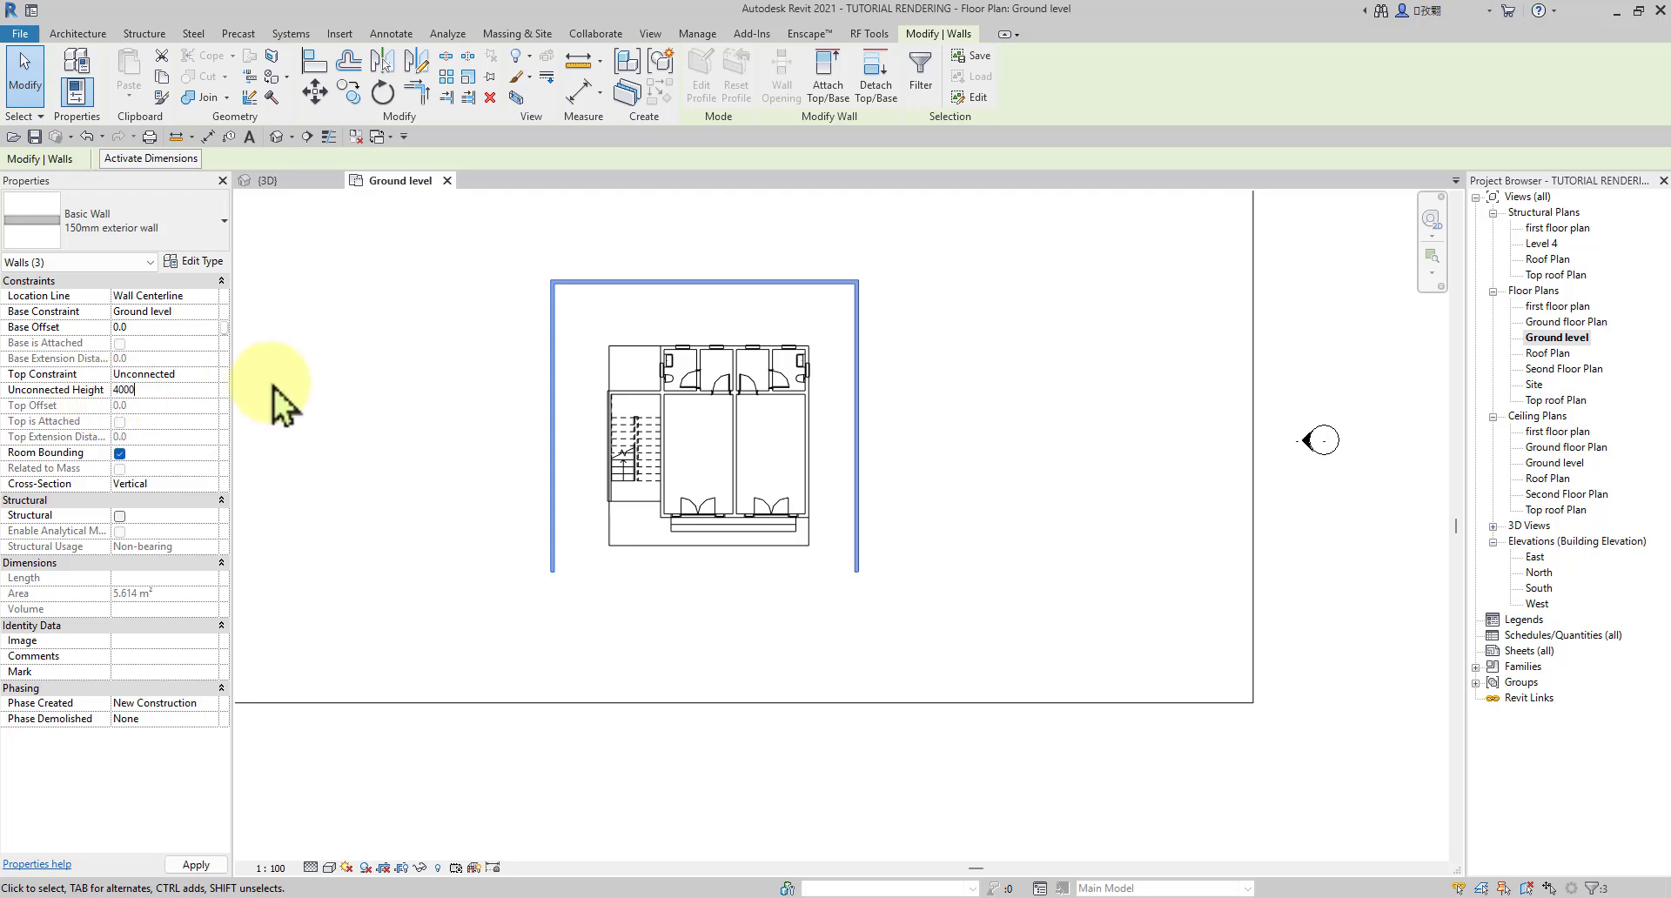
{"action": "left_click", "coordinate": [409, 383]}
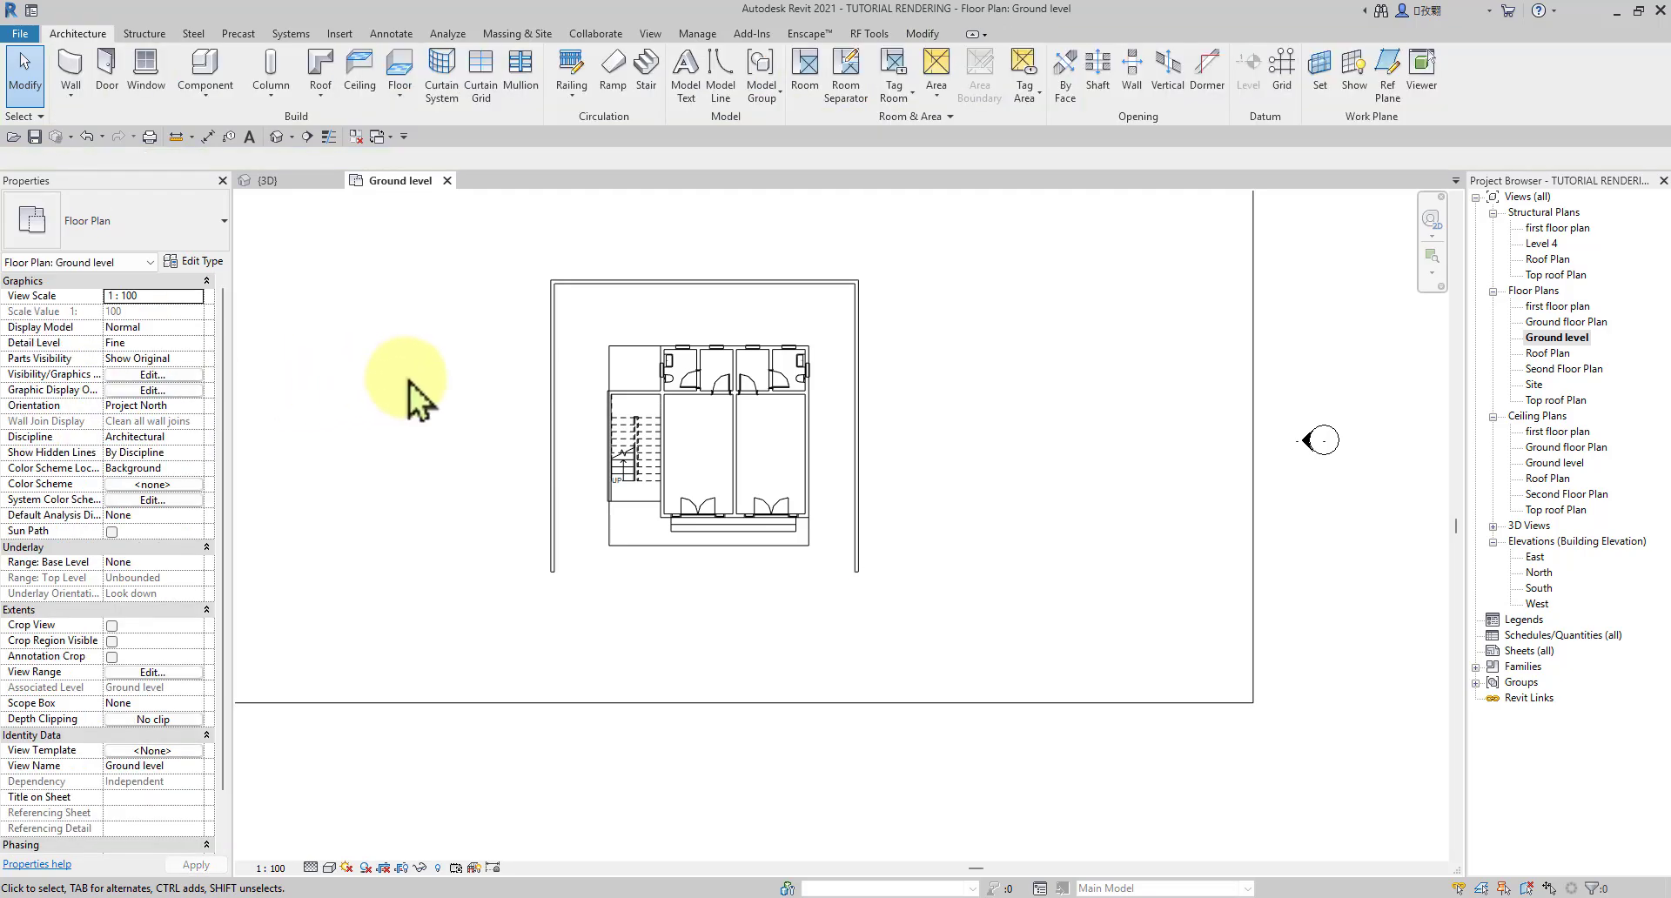
Step: Examine the boundary walls around the building from the front, sides and above in the 3D view
{"action": "left_click", "coordinate": [287, 188]}
{"action": "scroll", "coordinate": [690, 549], "scroll_direction": "up", "scroll_amount": 2}
{"action": "scroll", "coordinate": [522, 557], "scroll_direction": "down", "scroll_amount": 5}
{"action": "scroll", "coordinate": [556, 593], "scroll_direction": "up", "scroll_amount": 2}
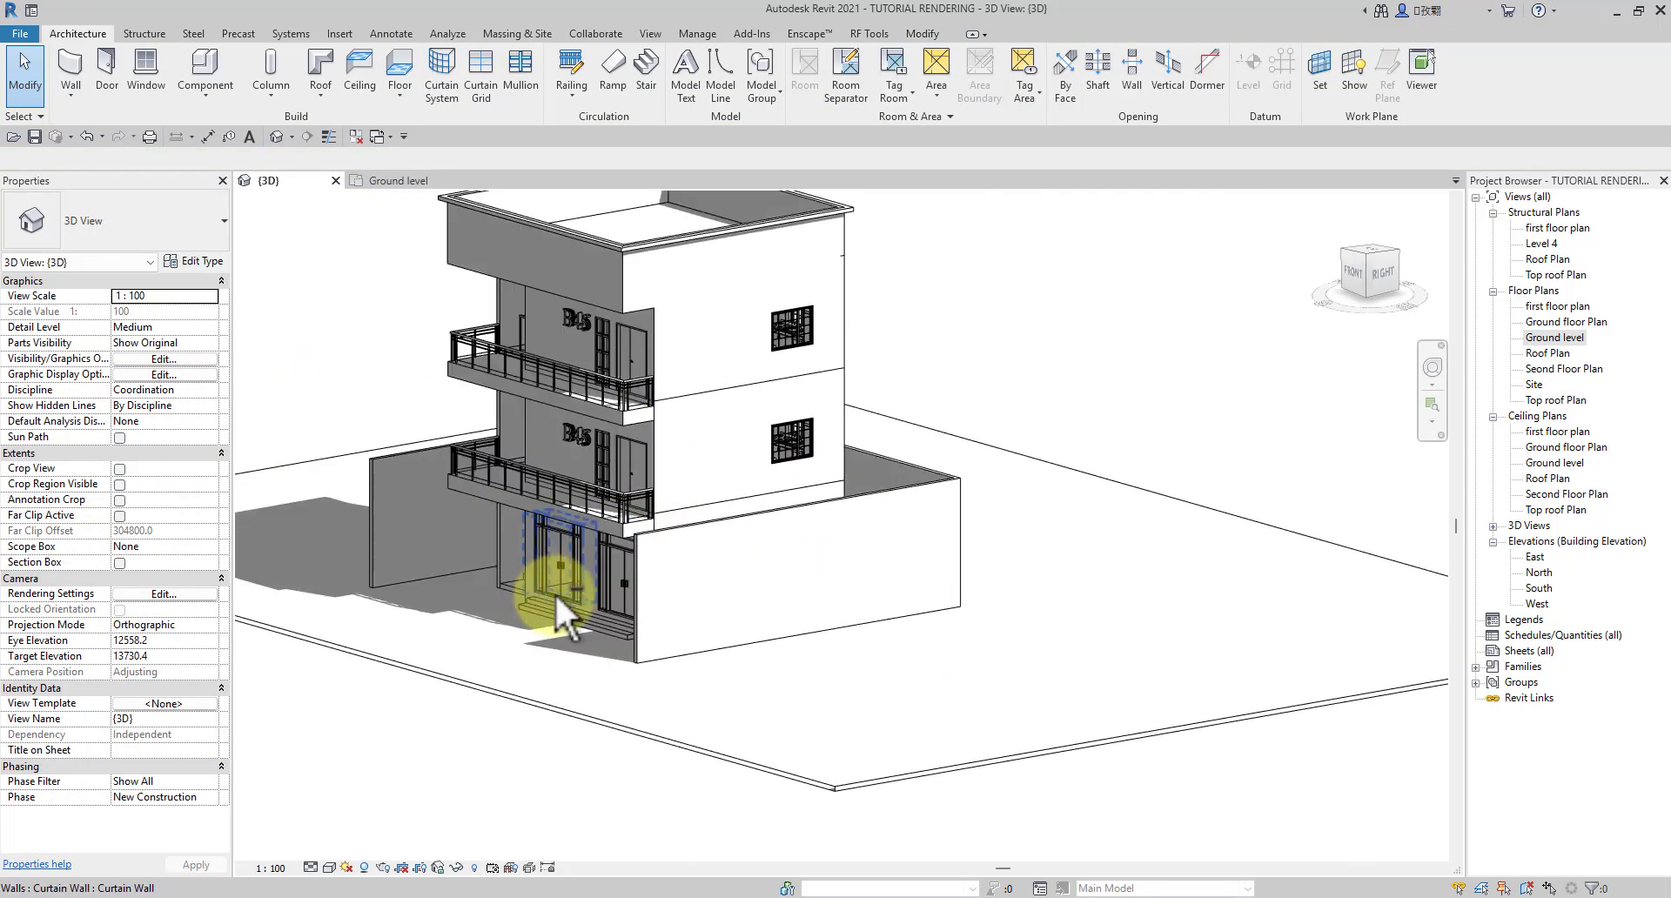
{"action": "middle_click_drag", "start_coordinate": [555, 593], "coordinate": [855, 605], "text": "shift"}
{"action": "scroll", "coordinate": [493, 592], "scroll_direction": "up", "scroll_amount": 2}
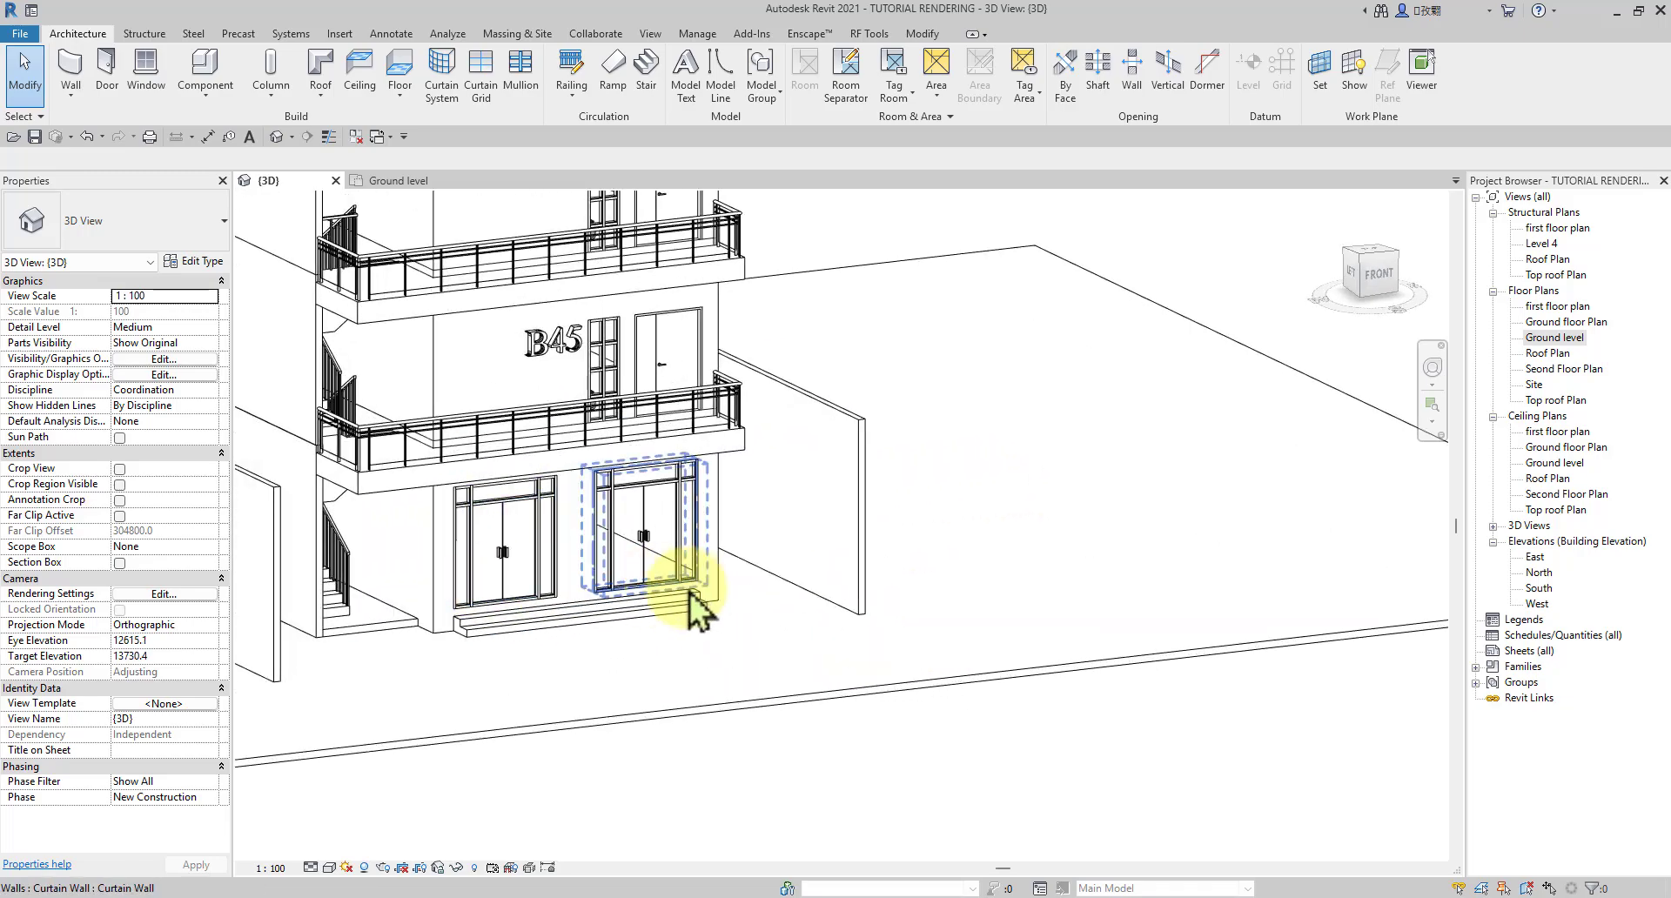
{"action": "scroll", "coordinate": [740, 652], "scroll_direction": "down", "scroll_amount": 1}
{"action": "middle_click_drag", "start_coordinate": [783, 697], "coordinate": [797, 657], "text": "shift"}
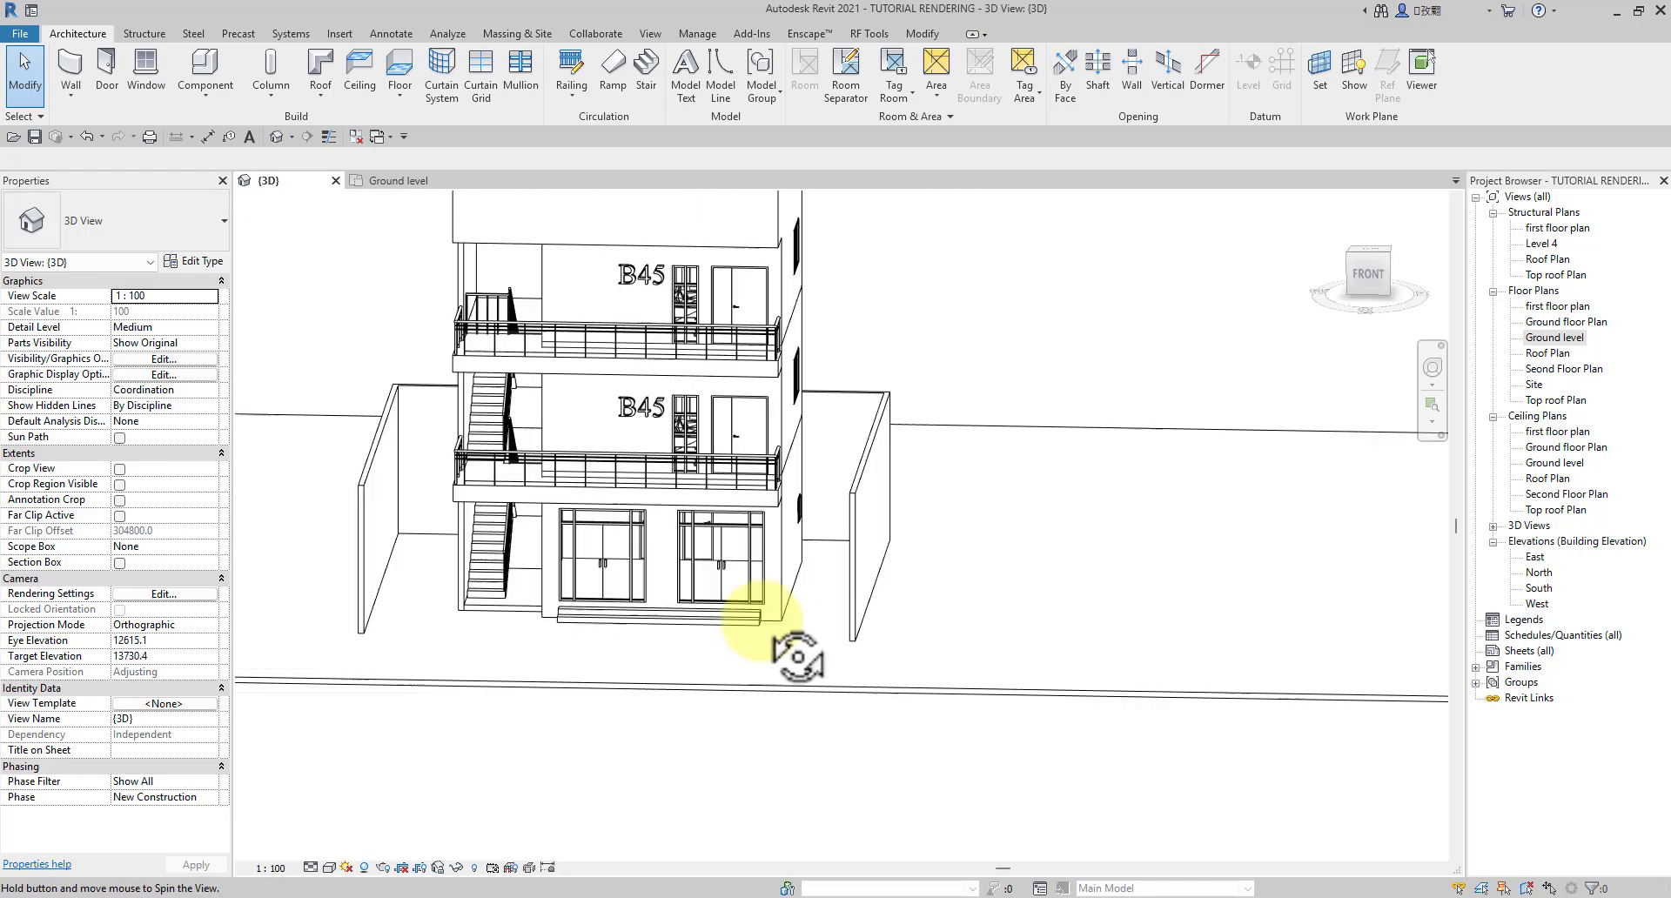
{"action": "middle_click_drag", "start_coordinate": [981, 671], "coordinate": [962, 627], "text": "shift"}
{"action": "scroll", "coordinate": [794, 395], "scroll_direction": "down", "scroll_amount": 3}
{"action": "middle_click_drag", "start_coordinate": [795, 395], "coordinate": [799, 522], "text": "shift"}
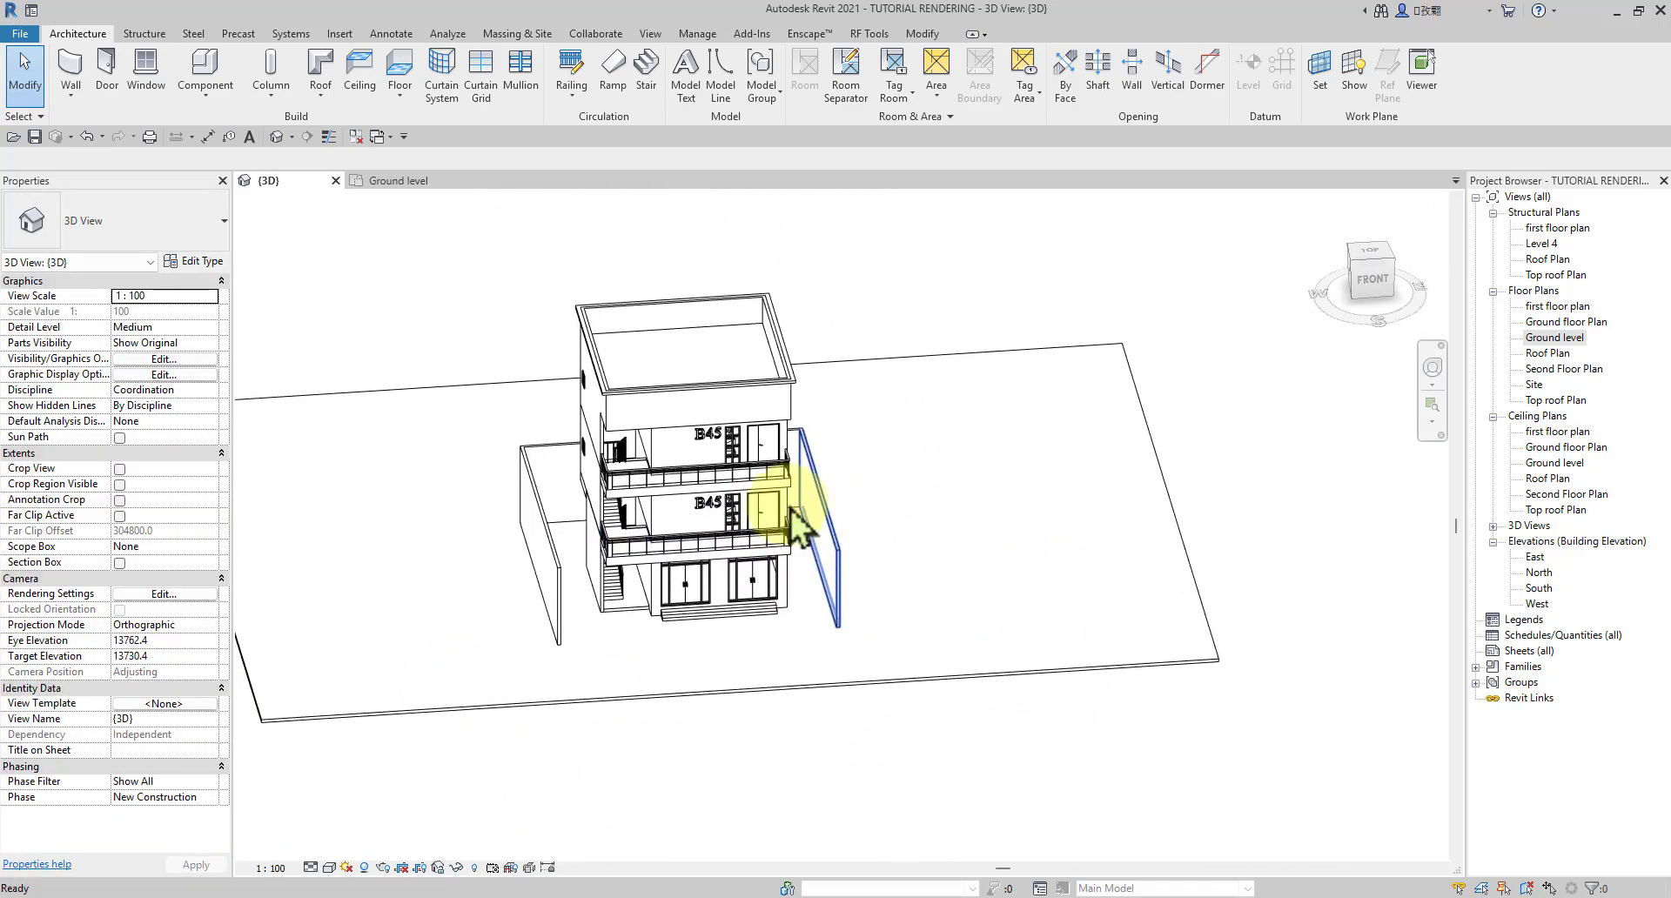
{"action": "scroll", "coordinate": [697, 487], "scroll_direction": "up", "scroll_amount": 5}
{"action": "middle_click_drag", "start_coordinate": [642, 478], "coordinate": [496, 391], "text": "shift"}
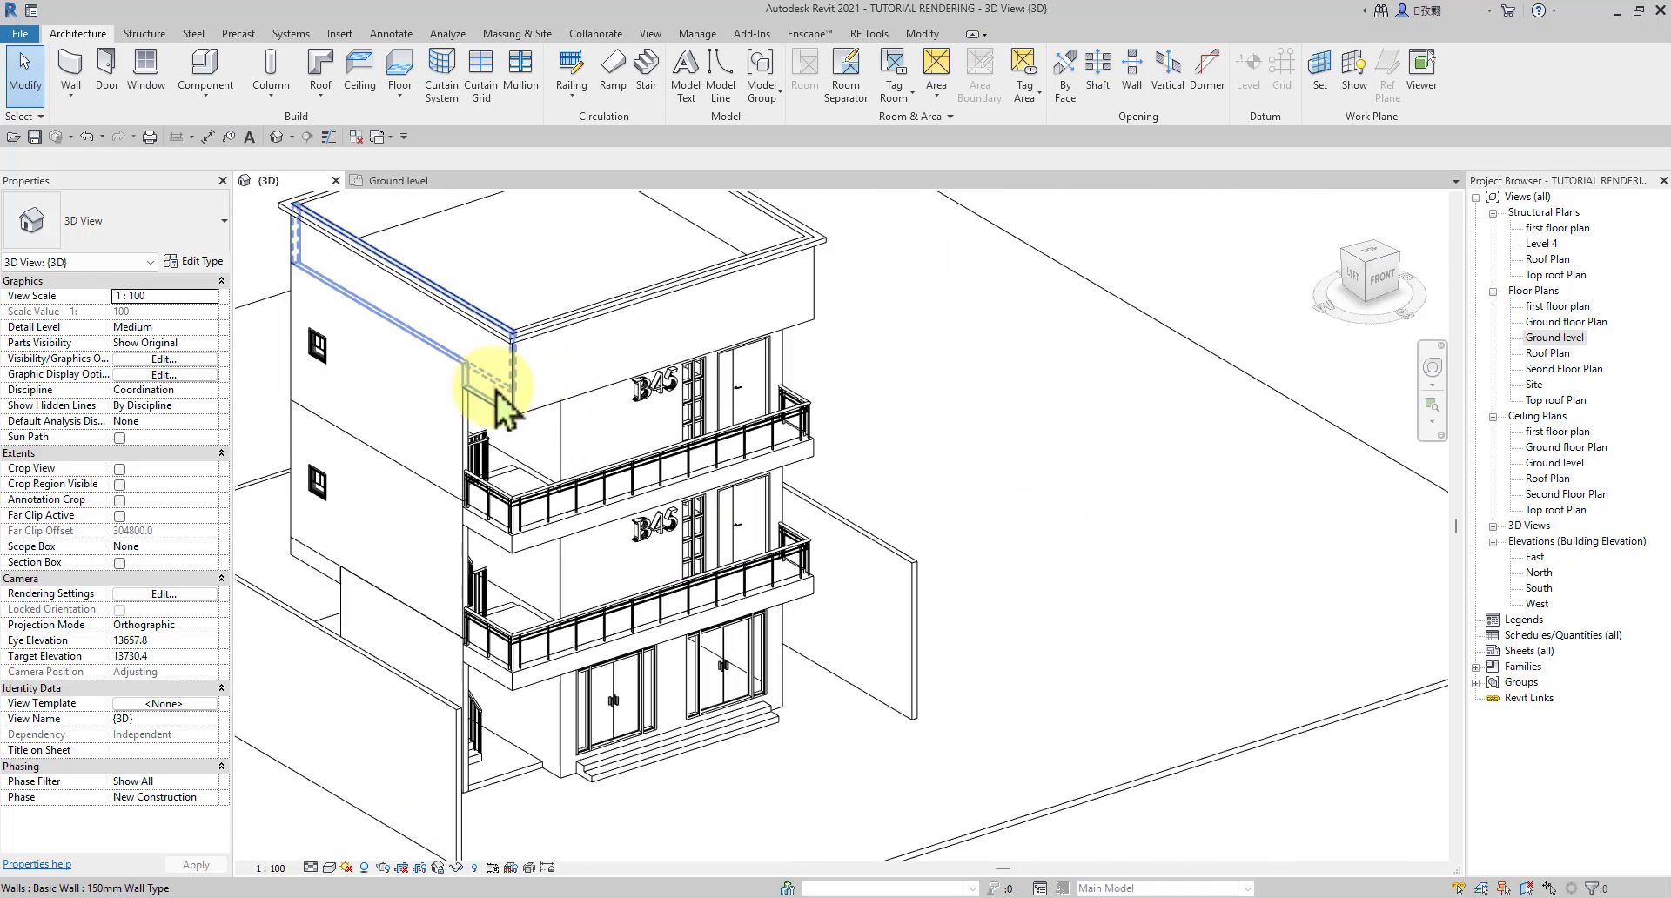
{"action": "scroll", "coordinate": [589, 417], "scroll_direction": "down", "scroll_amount": 3}
{"action": "scroll", "coordinate": [571, 280], "scroll_direction": "up", "scroll_amount": 3}
{"action": "scroll", "coordinate": [561, 287], "scroll_direction": "down", "scroll_amount": 3}
{"action": "scroll", "coordinate": [579, 444], "scroll_direction": "up", "scroll_amount": 2}
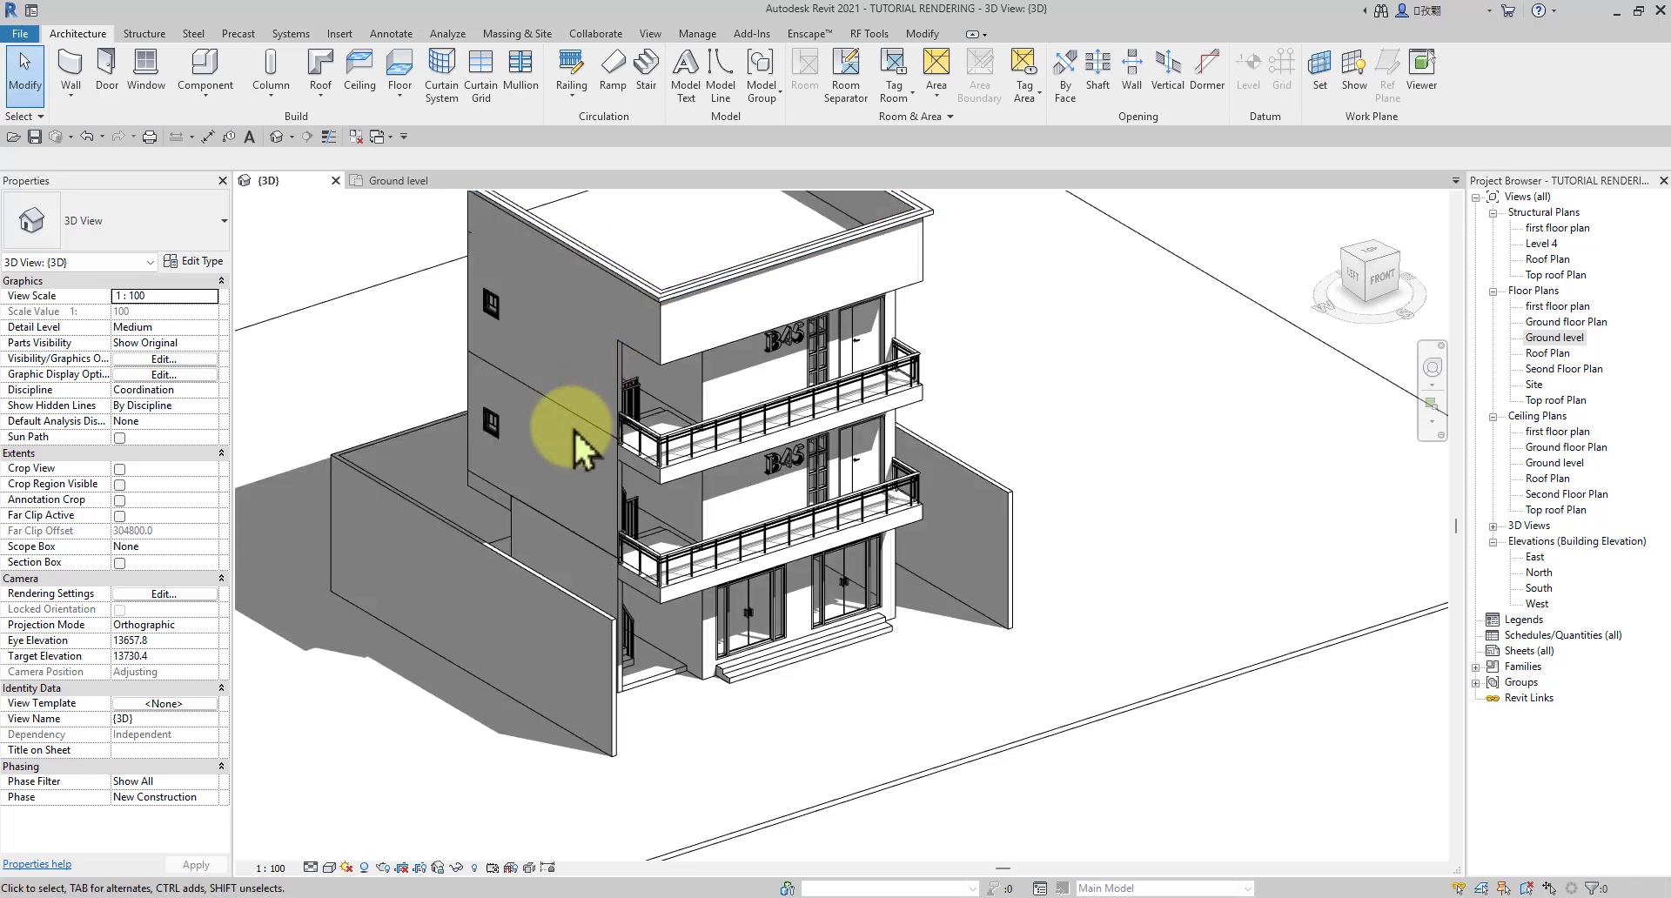
{"action": "middle_click_drag", "start_coordinate": [688, 361], "coordinate": [716, 475]}
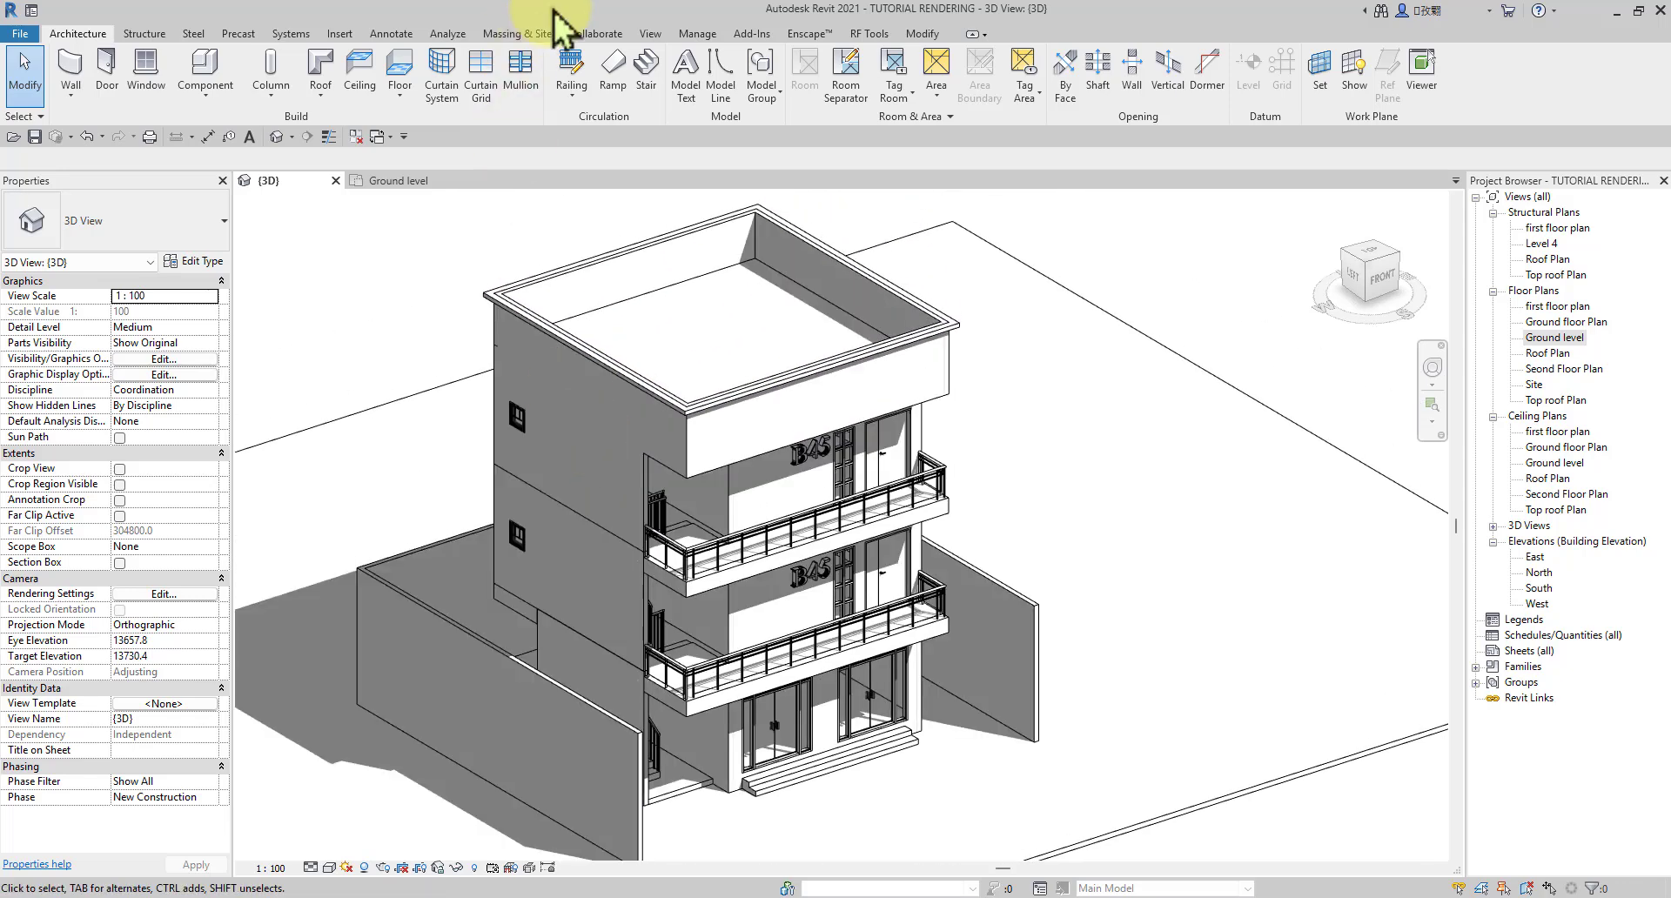
Step: Browse the Enscape Material Library, search for "plaster" and import the Plaster 04 material into the project
{"action": "left_click", "coordinate": [810, 34]}
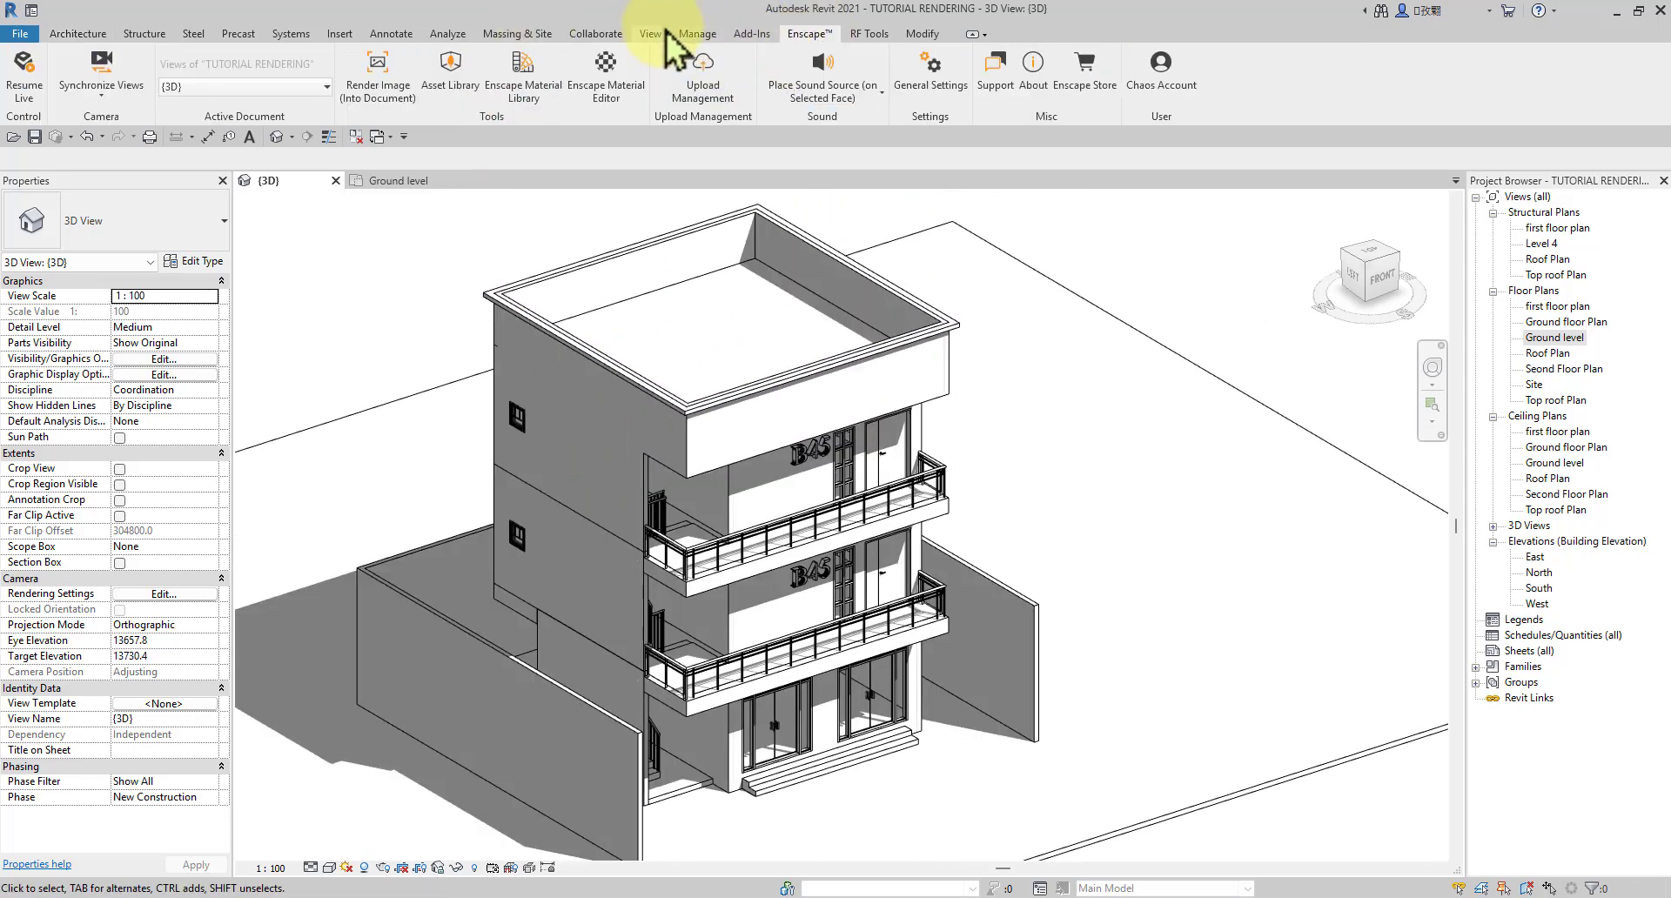
{"action": "left_click", "coordinate": [540, 87]}
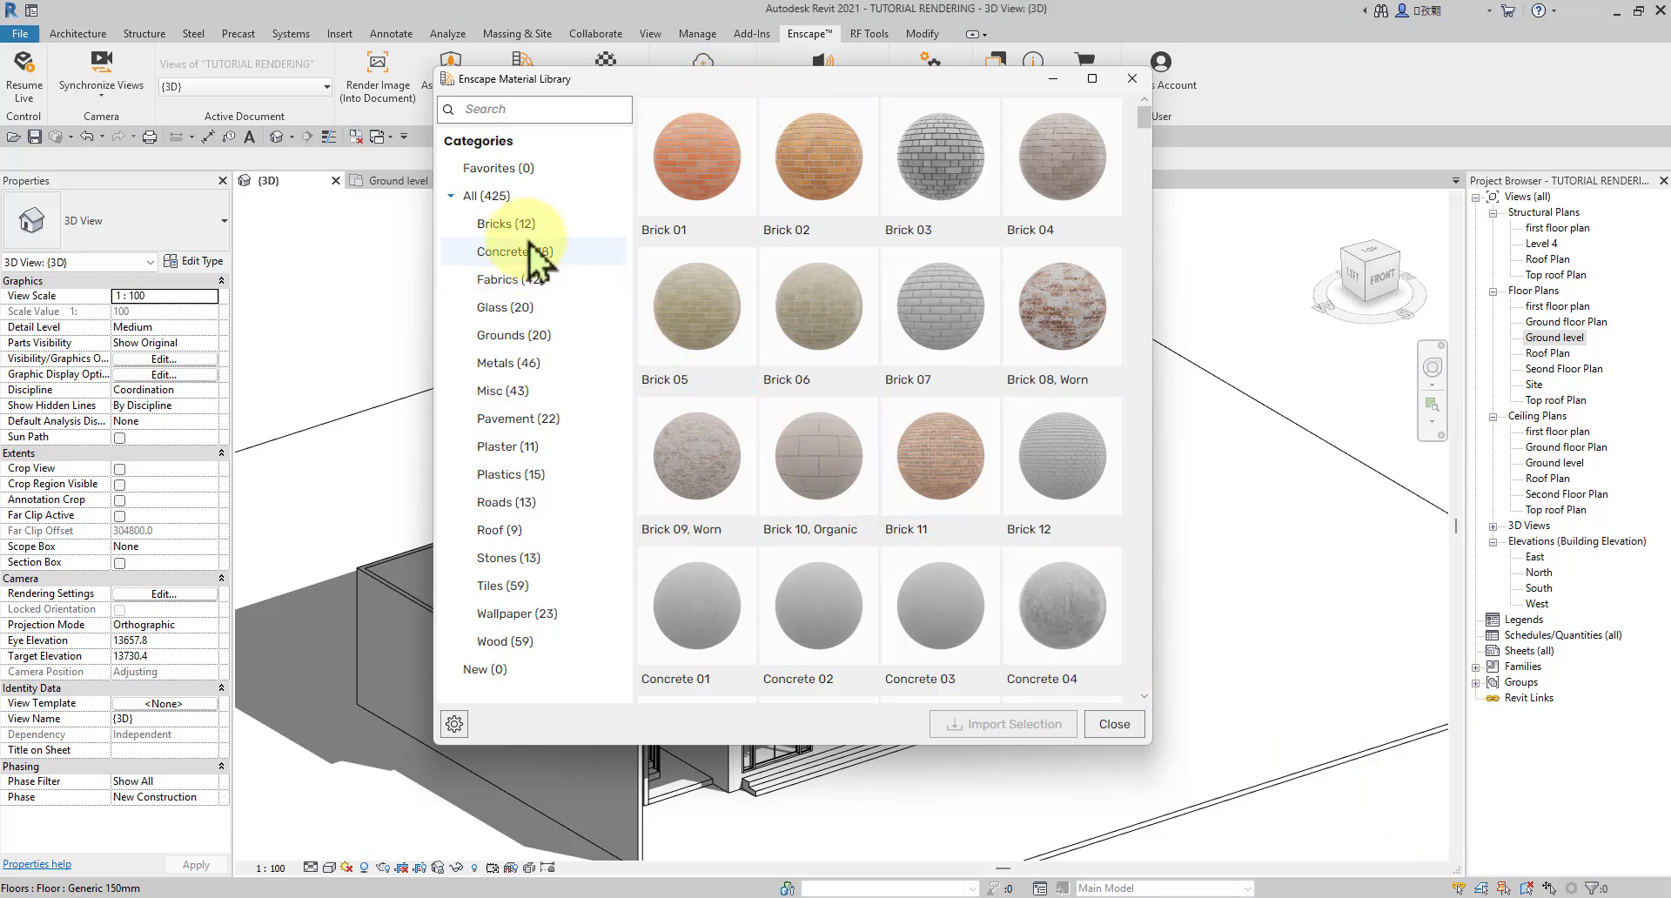
{"action": "scroll", "coordinate": [796, 243], "scroll_direction": "down", "scroll_amount": 10}
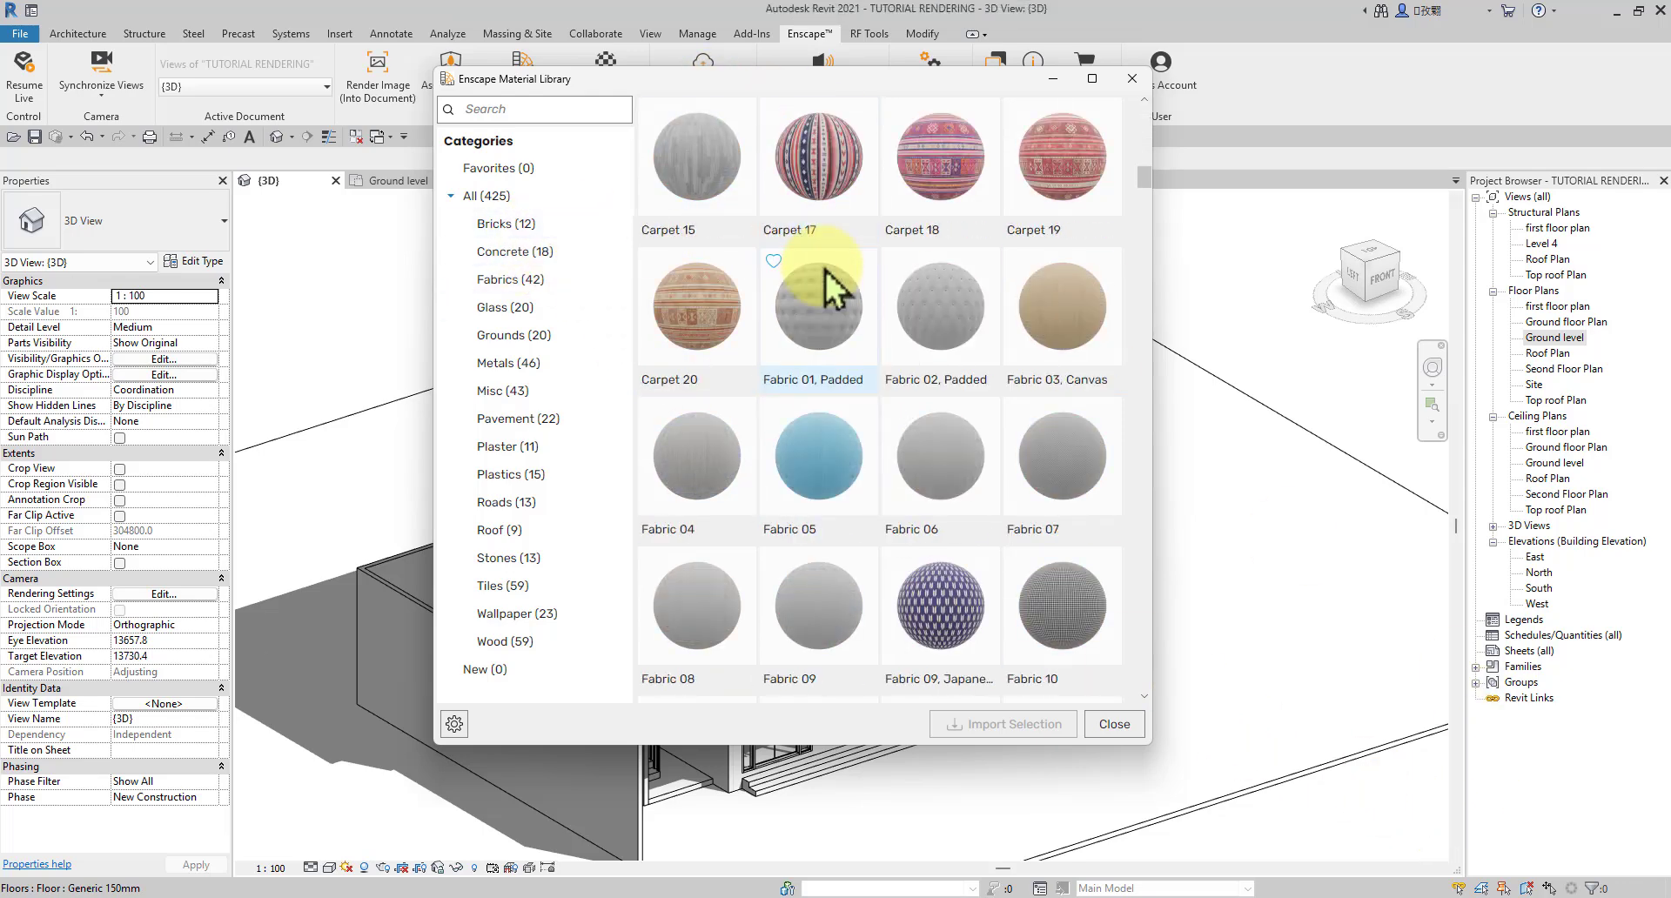
{"action": "scroll", "coordinate": [827, 287], "scroll_direction": "down", "scroll_amount": 10}
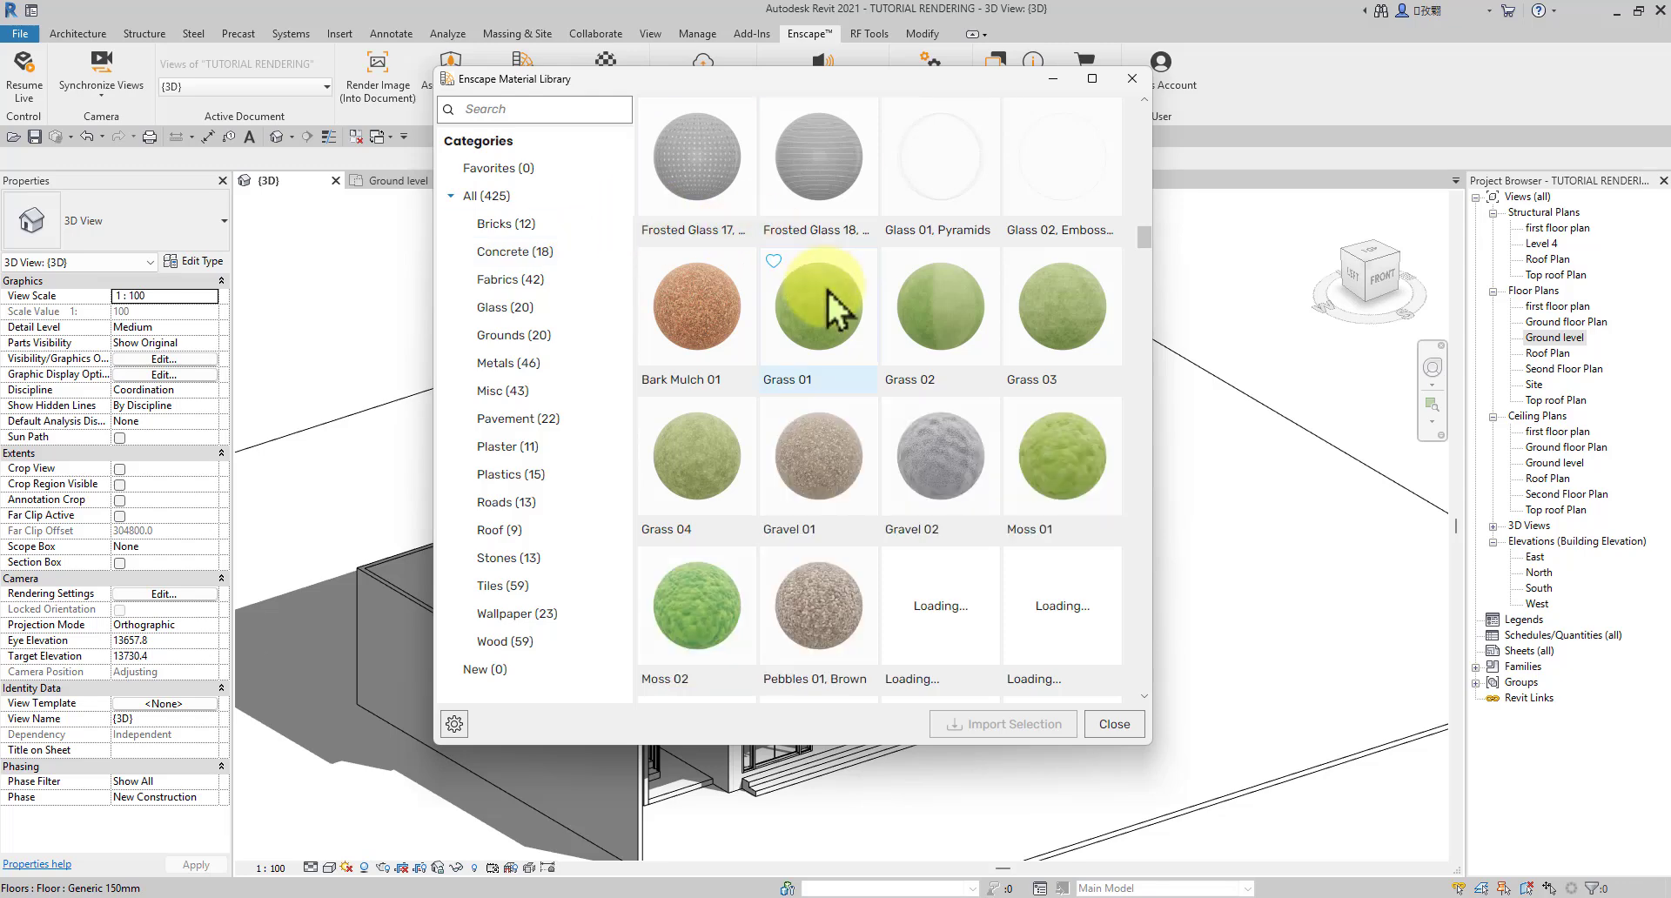
{"action": "scroll", "coordinate": [827, 291], "scroll_direction": "down", "scroll_amount": 1}
{"action": "scroll", "coordinate": [834, 300], "scroll_direction": "down", "scroll_amount": 2}
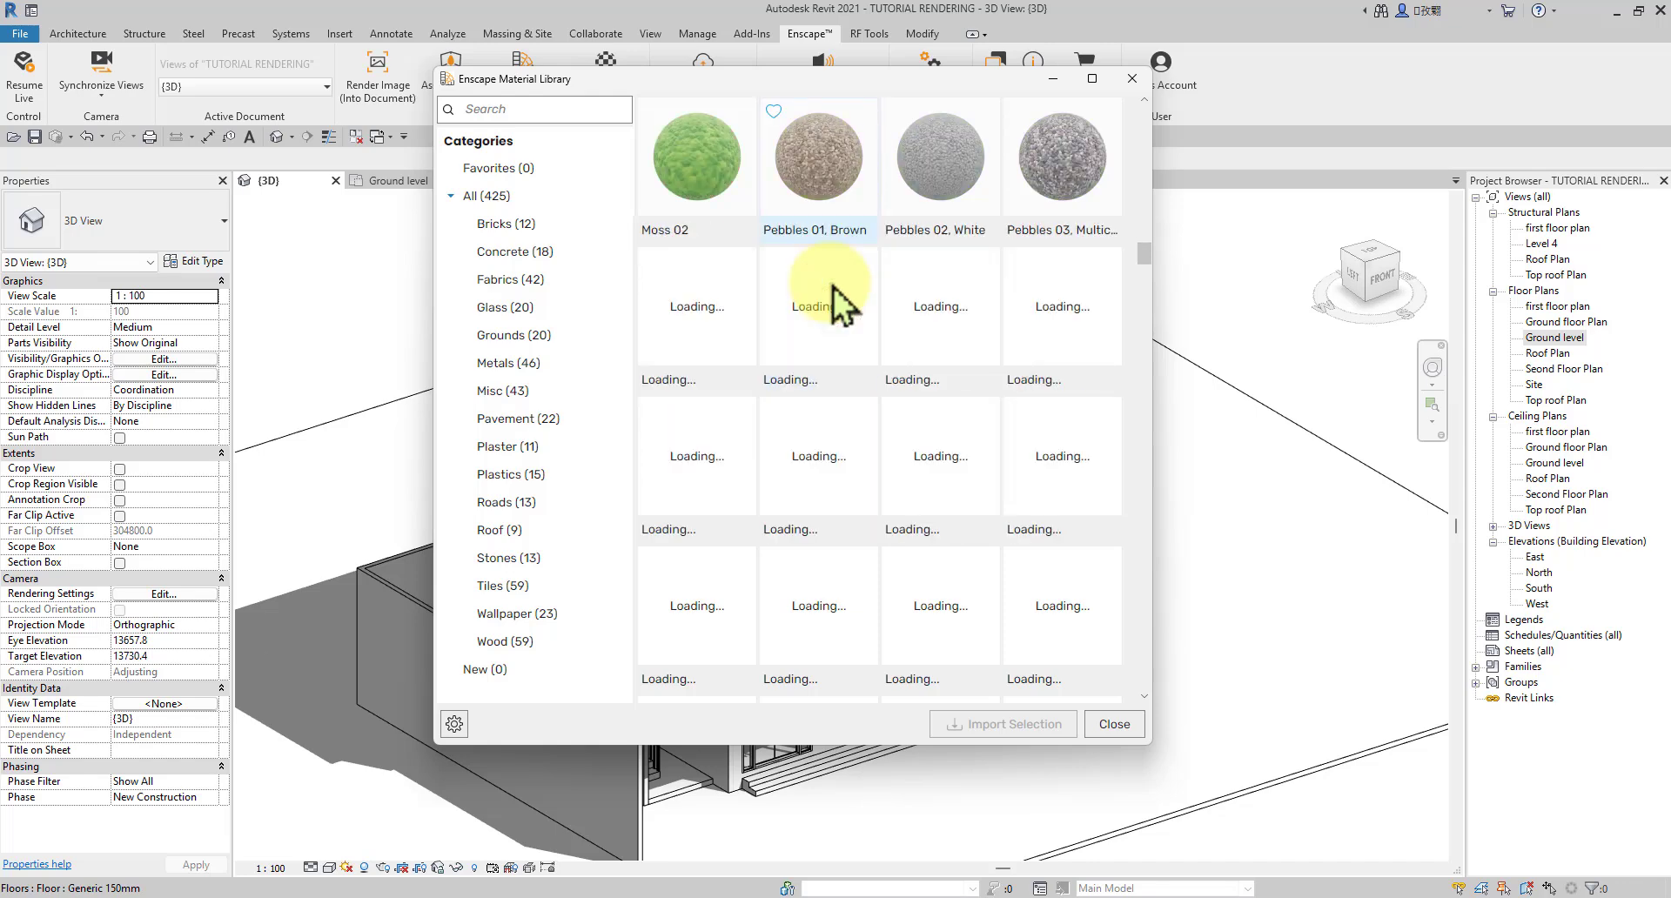
{"action": "scroll", "coordinate": [834, 305], "scroll_direction": "up", "scroll_amount": 2}
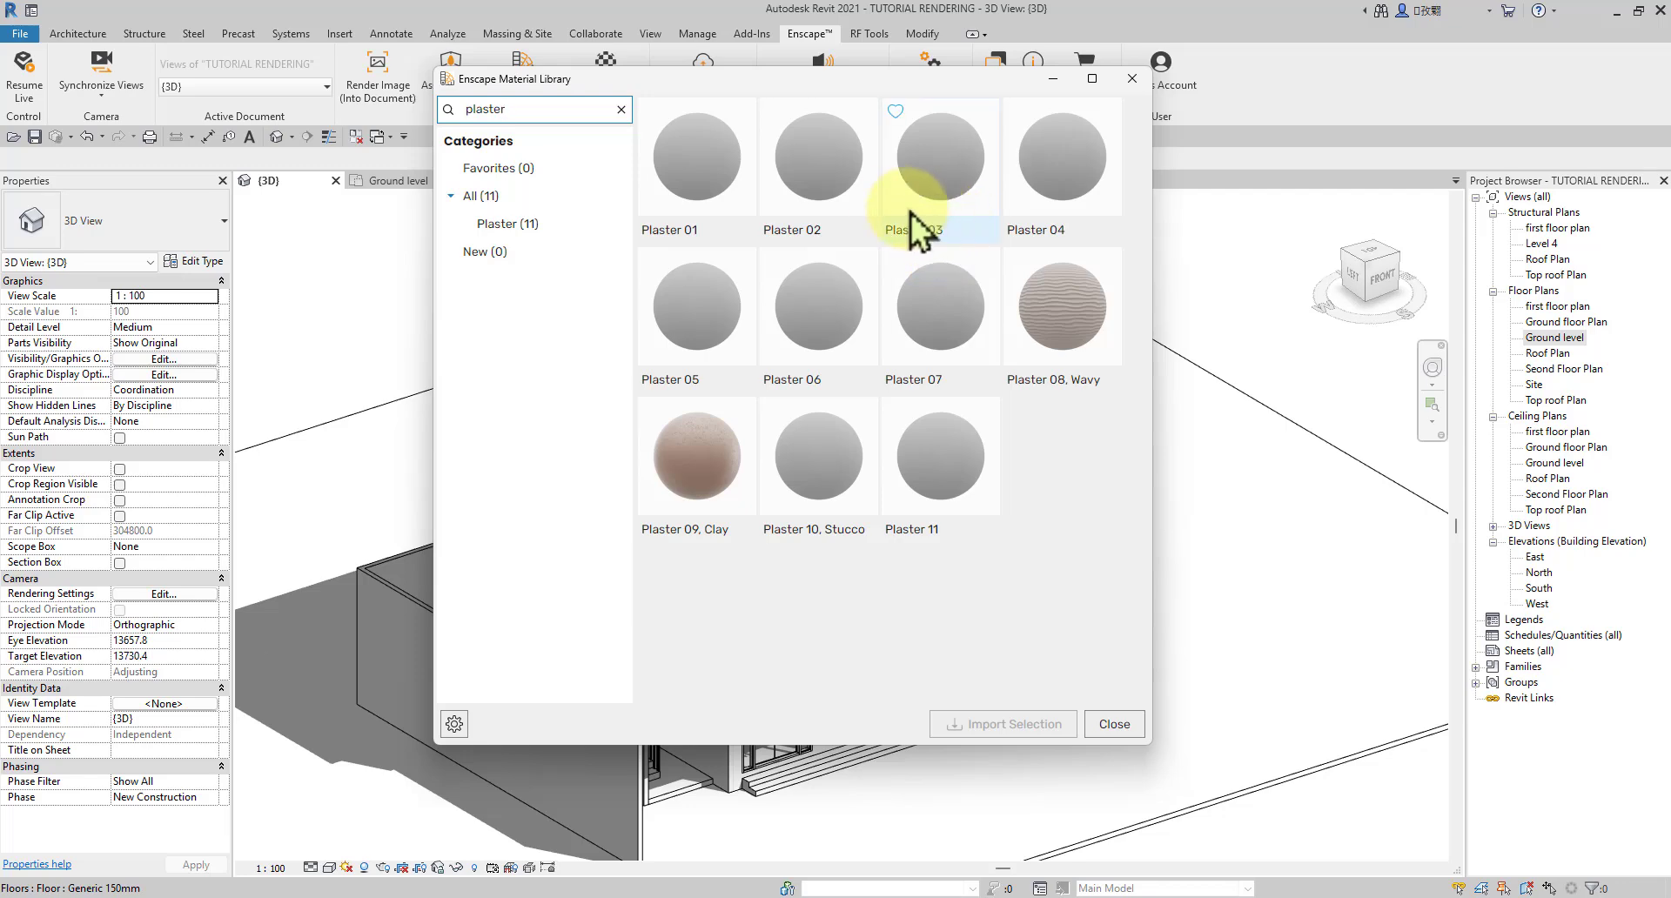
{"action": "left_click", "coordinate": [1053, 181]}
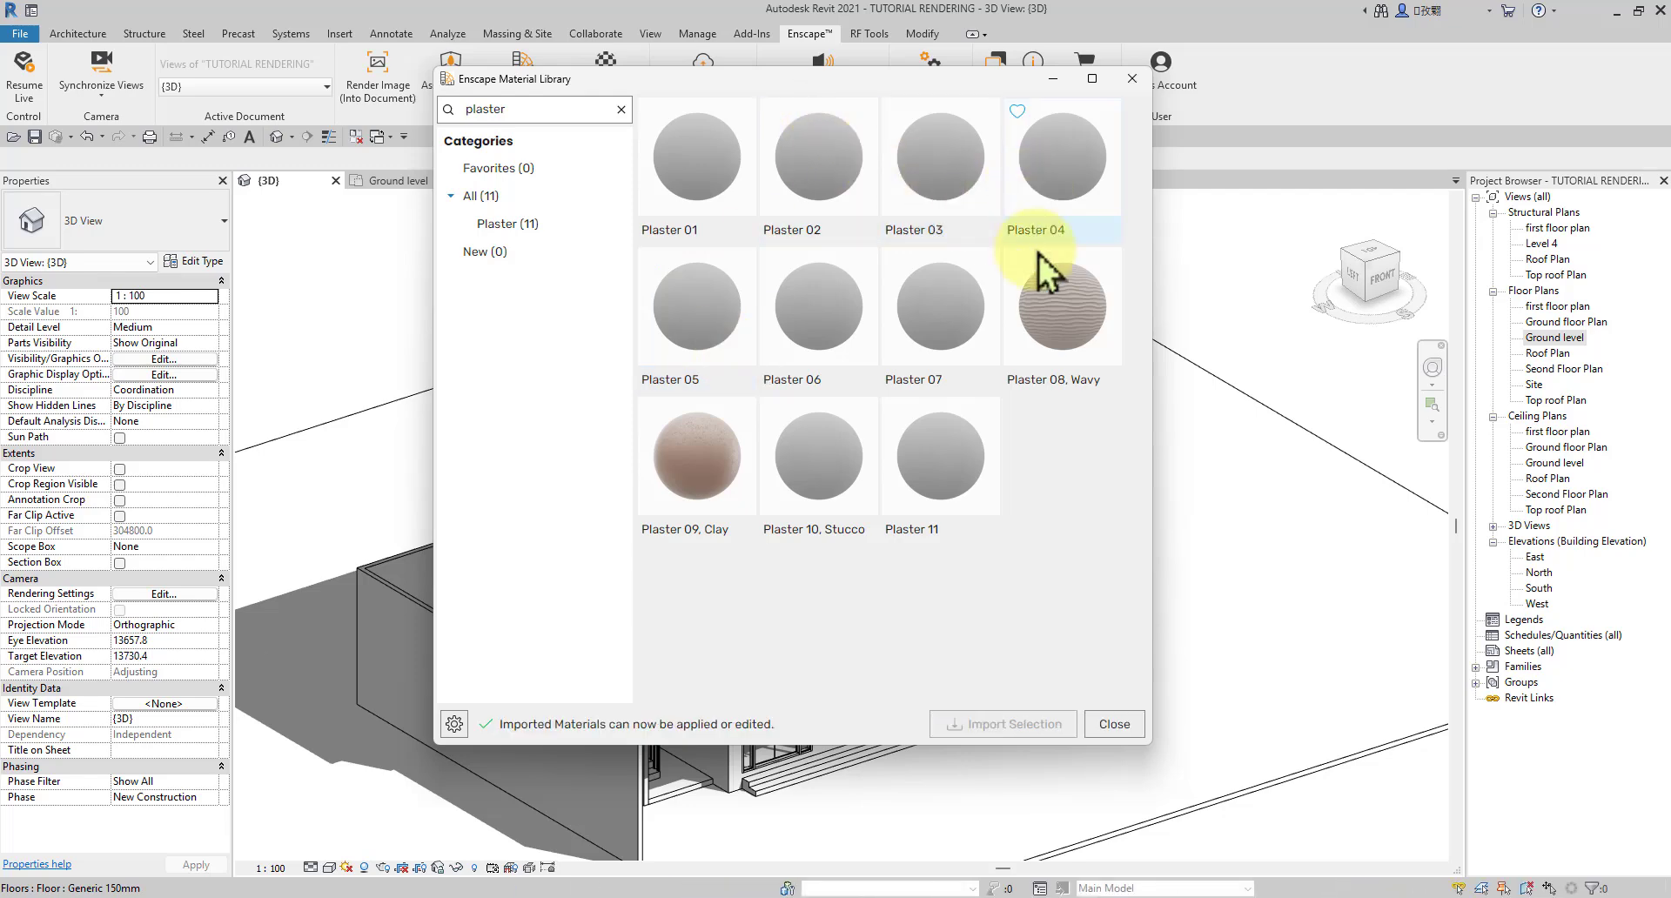
{"action": "left_click", "coordinate": [1109, 729]}
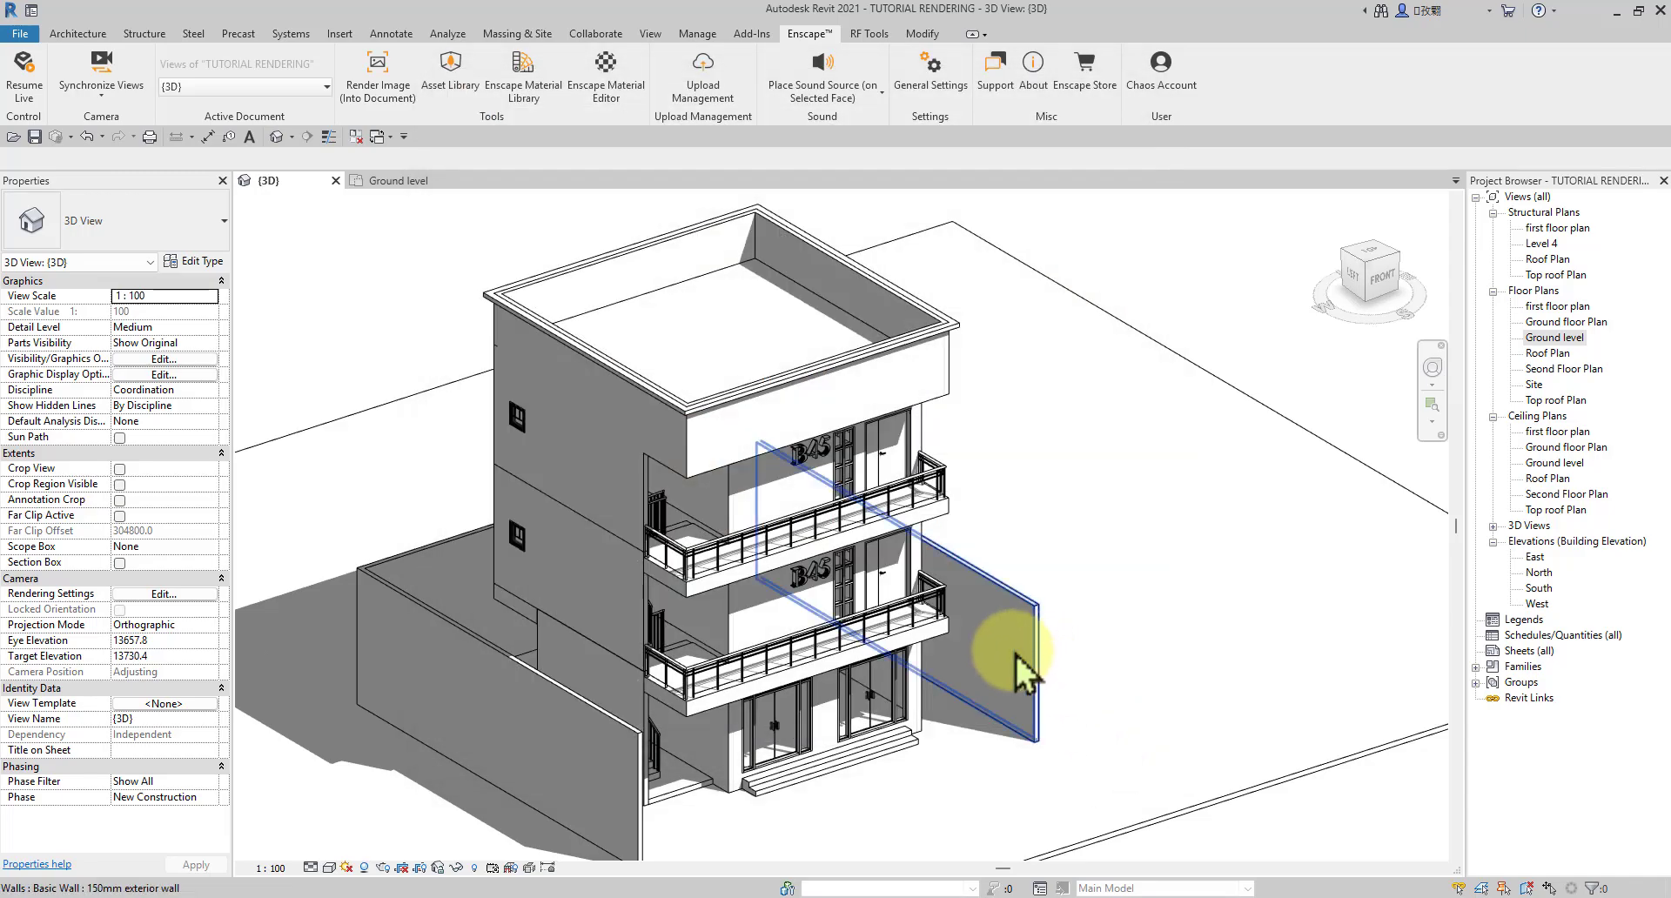
{"action": "scroll", "coordinate": [1043, 410], "scroll_direction": "up", "scroll_amount": 4}
{"action": "middle_click_drag", "start_coordinate": [1046, 378], "coordinate": [526, 303], "text": "shift"}
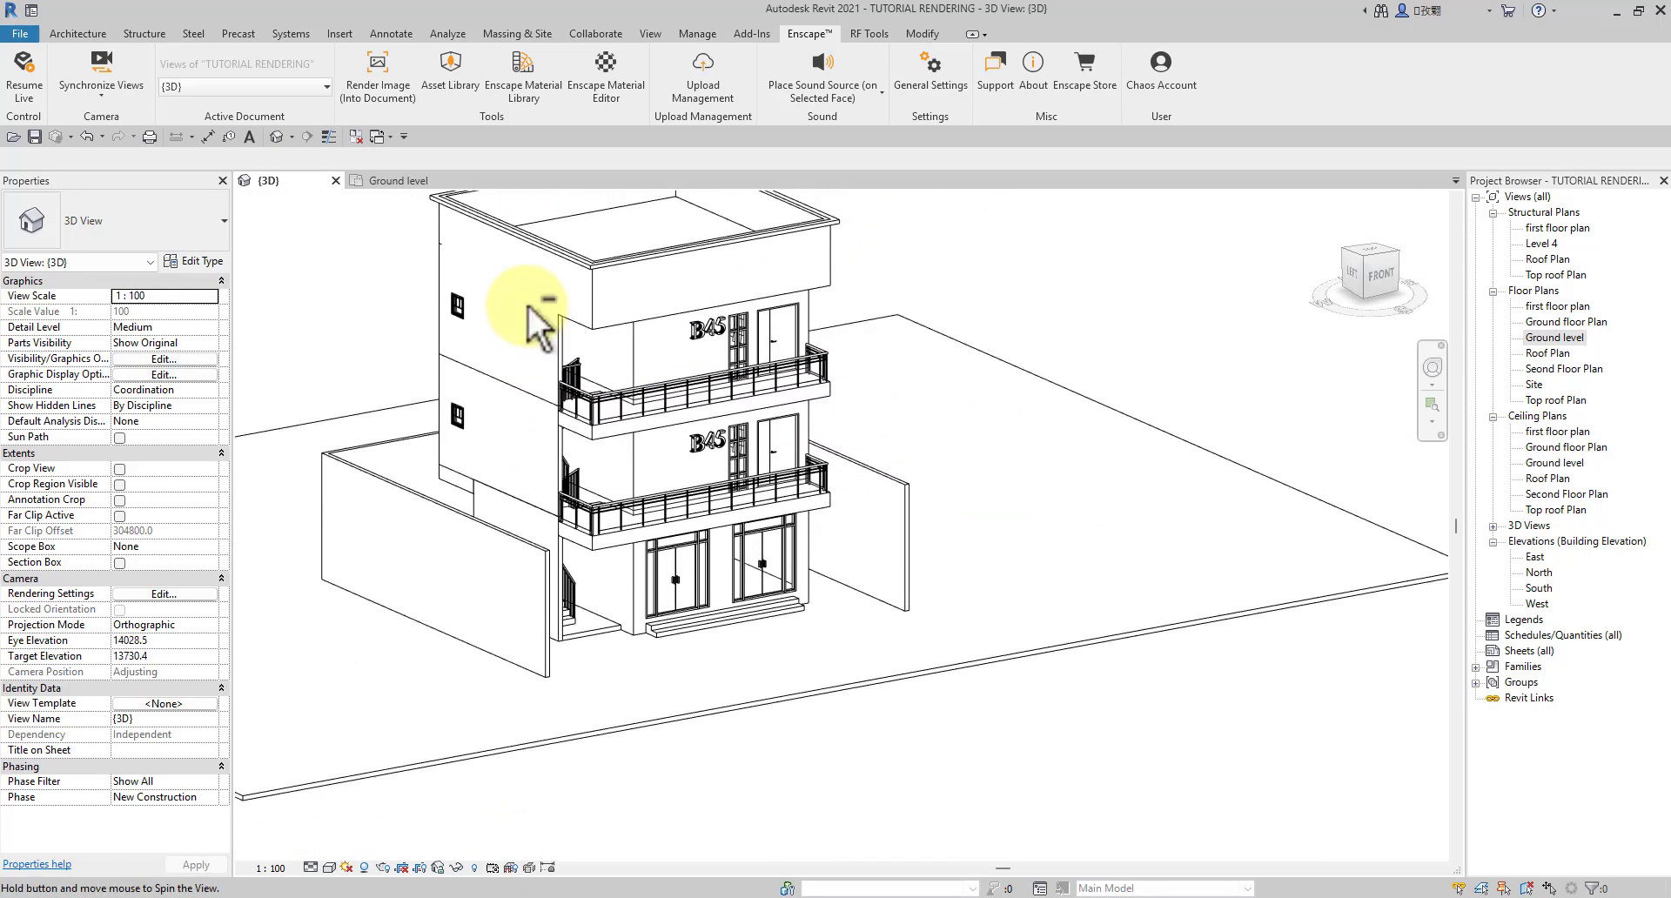
{"action": "scroll", "coordinate": [501, 314], "scroll_direction": "up", "scroll_amount": 2}
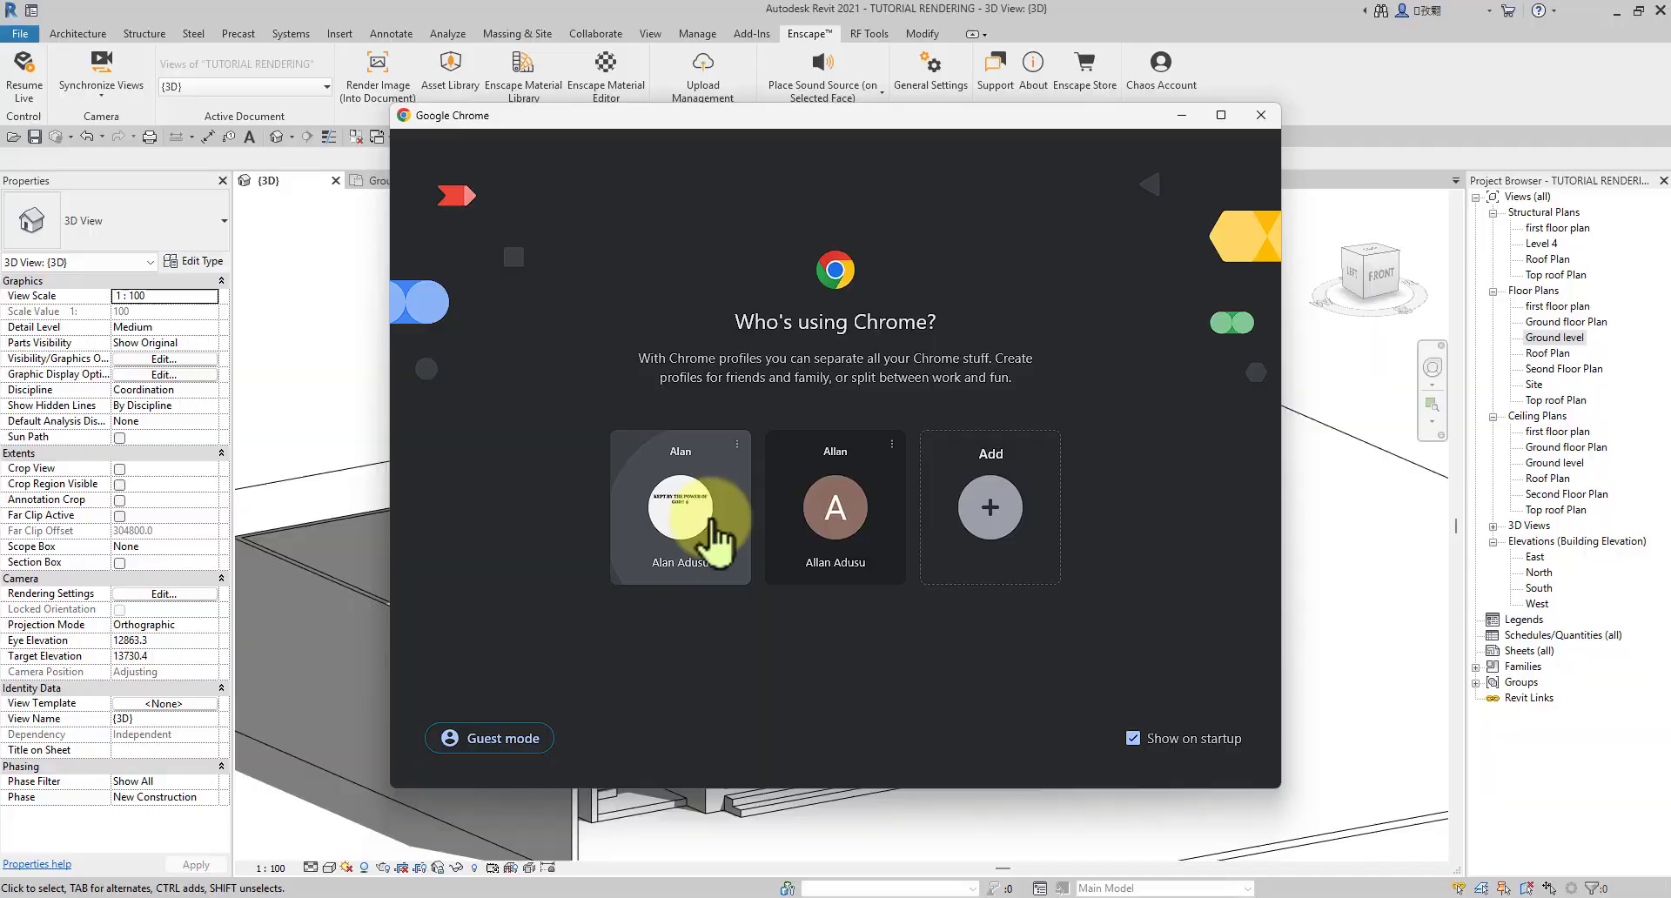
Step: Switch to Google Chrome and open it with the first user profile
{"action": "left_click", "coordinate": [722, 523]}
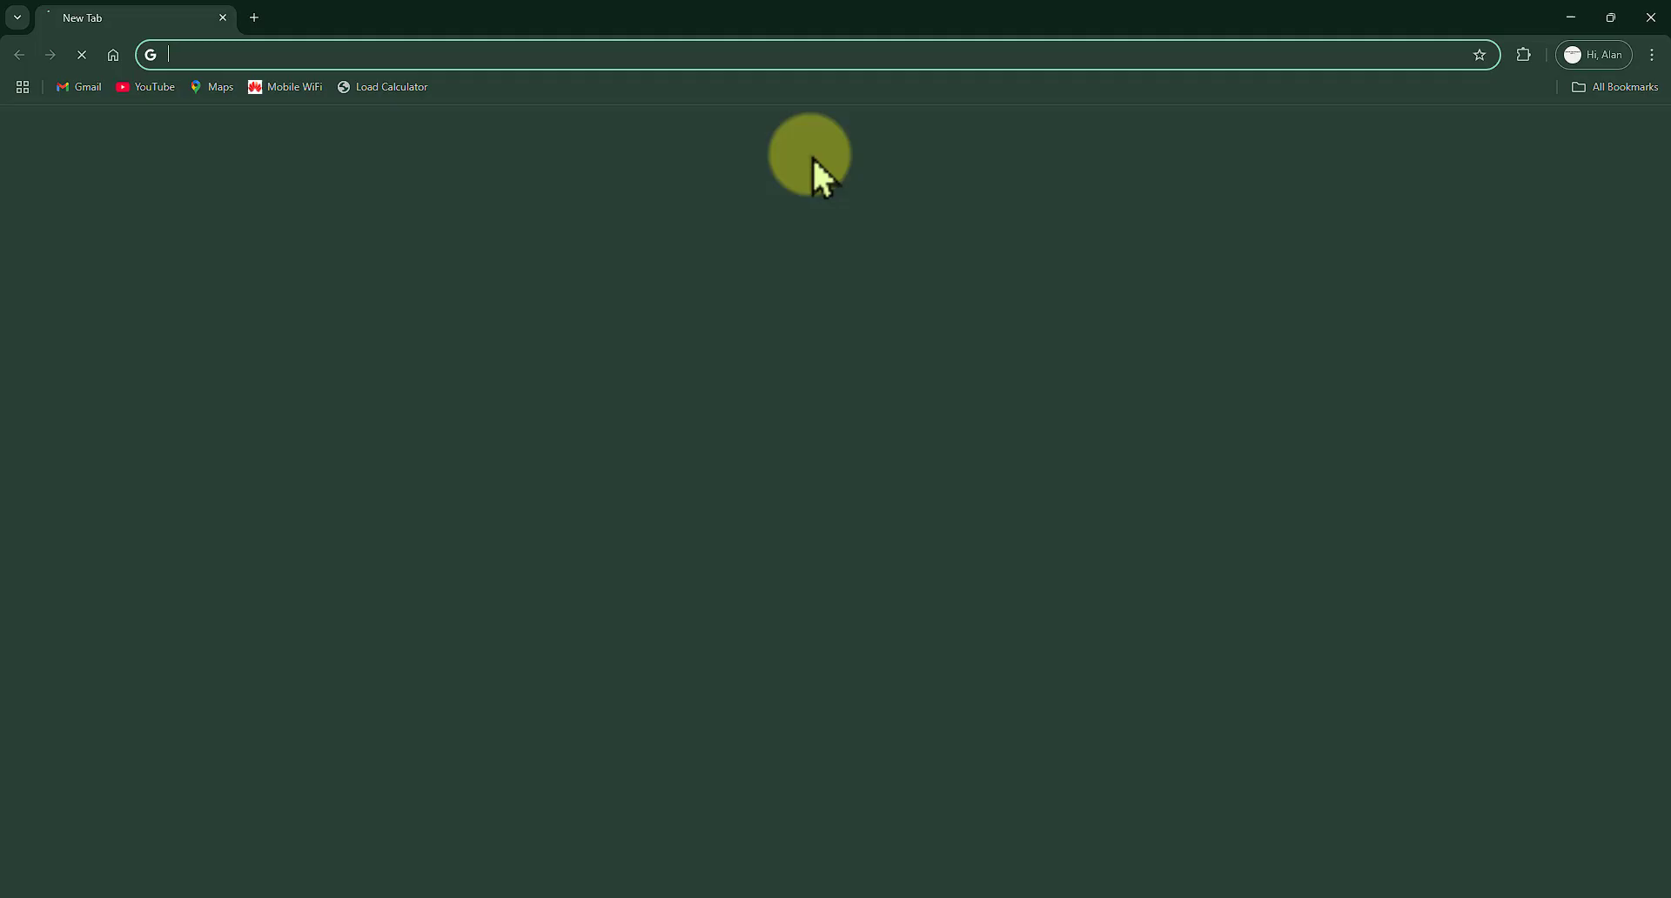
Step: Search Google for "graphiato" and show the image results
{"action": "left_click", "coordinate": [738, 355]}
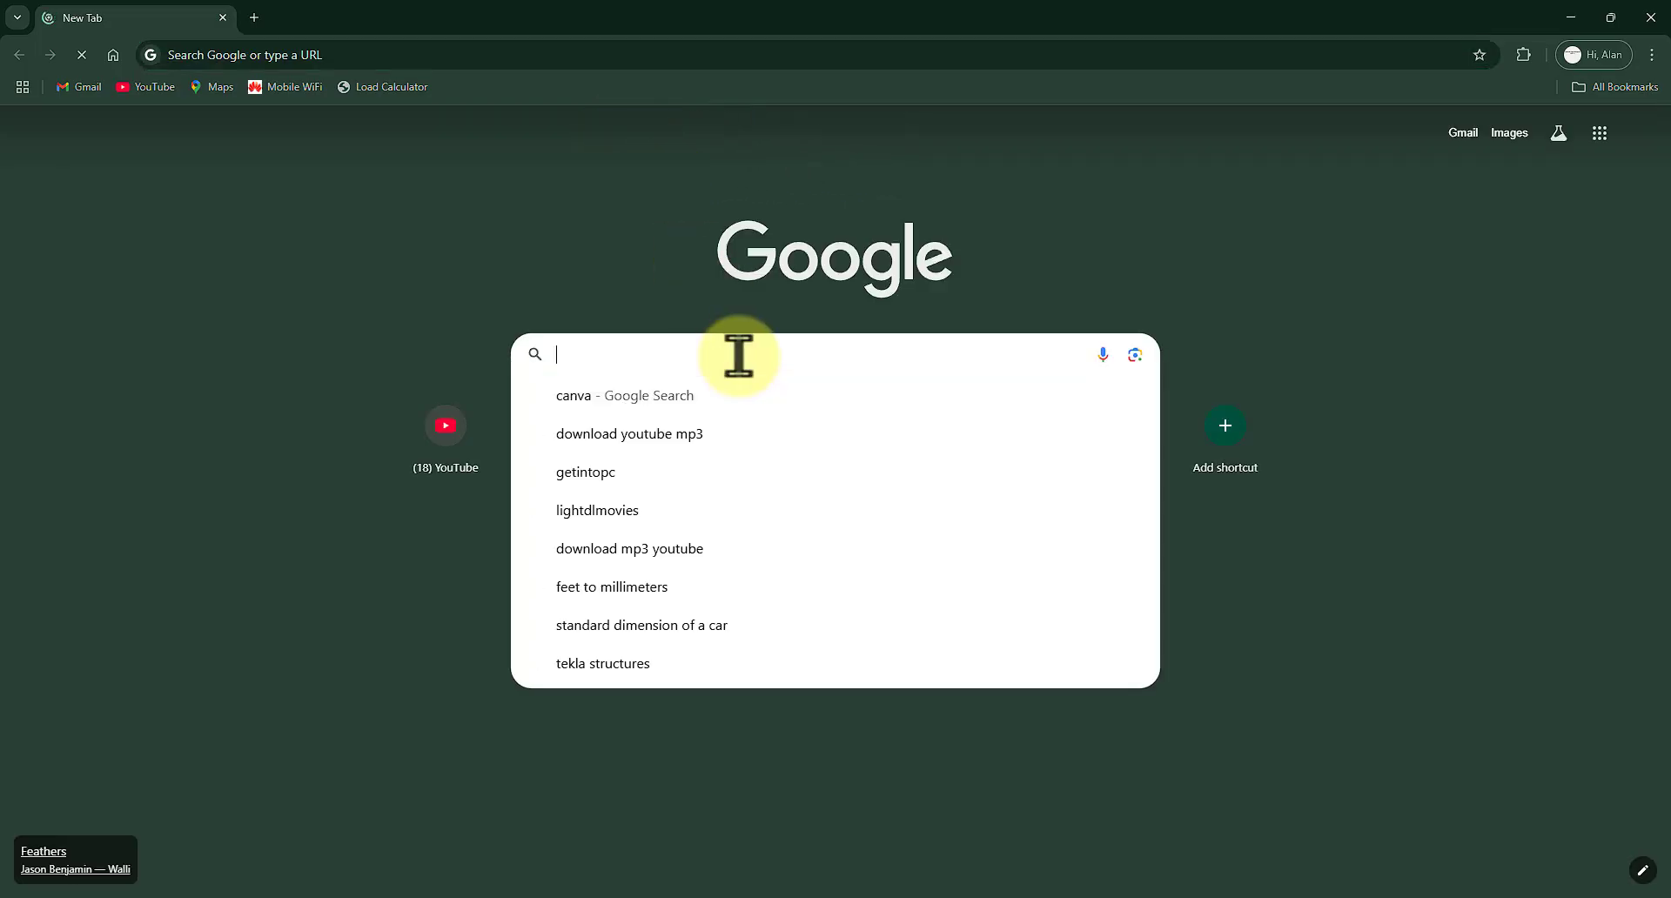
{"action": "type", "text": "GRAPHIAT"}
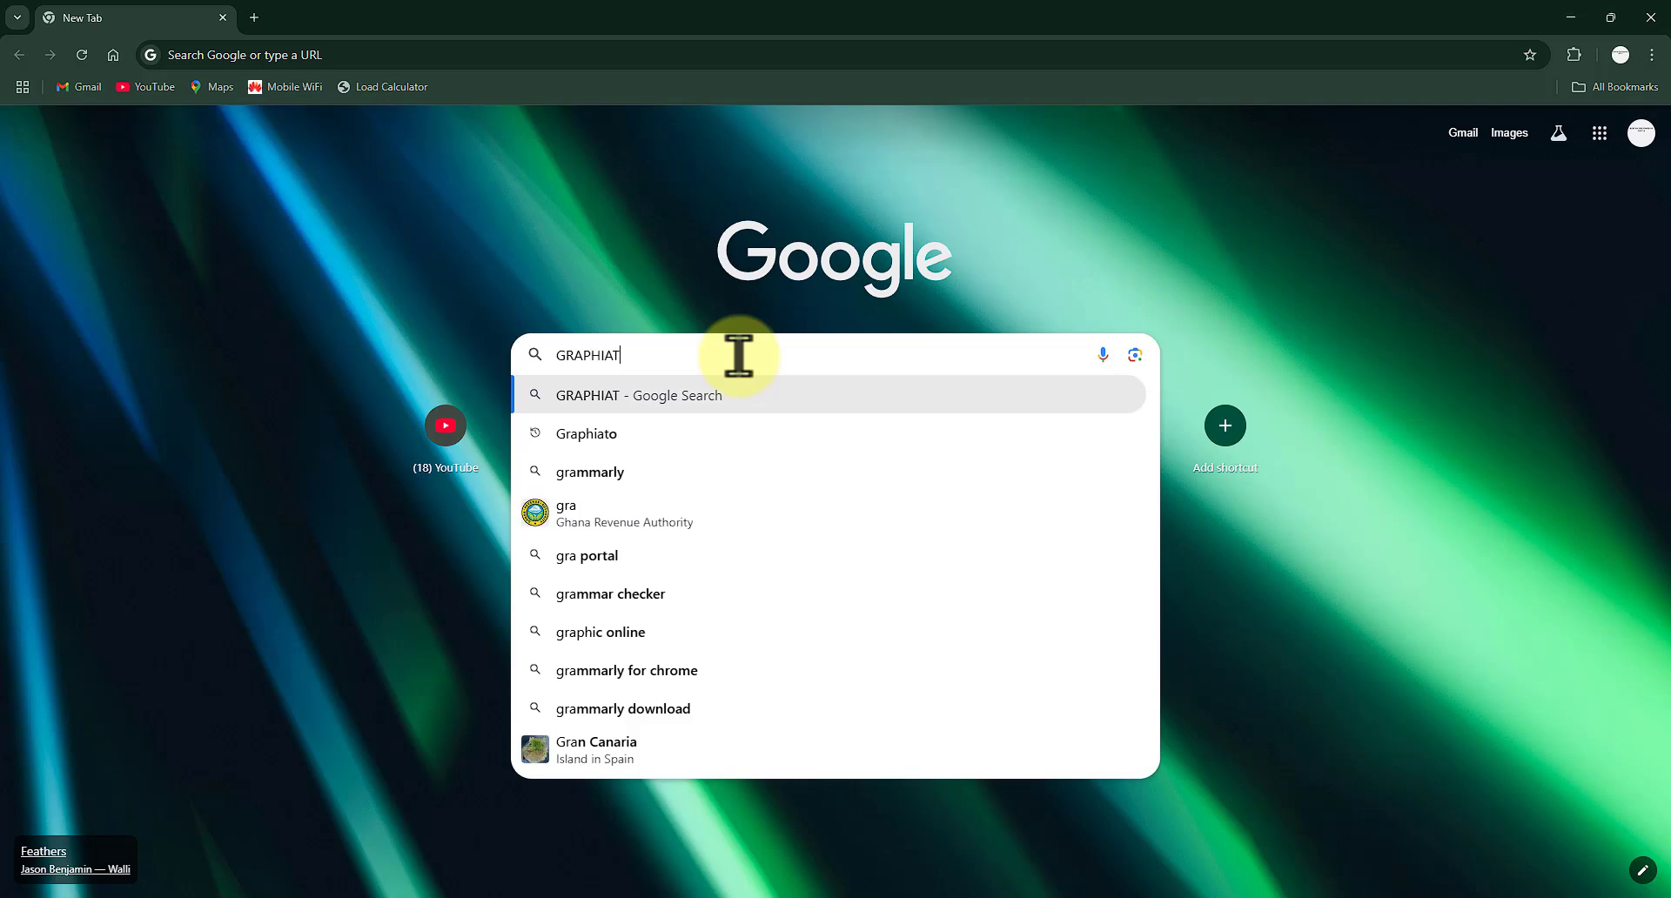
{"action": "left_click", "coordinate": [665, 440]}
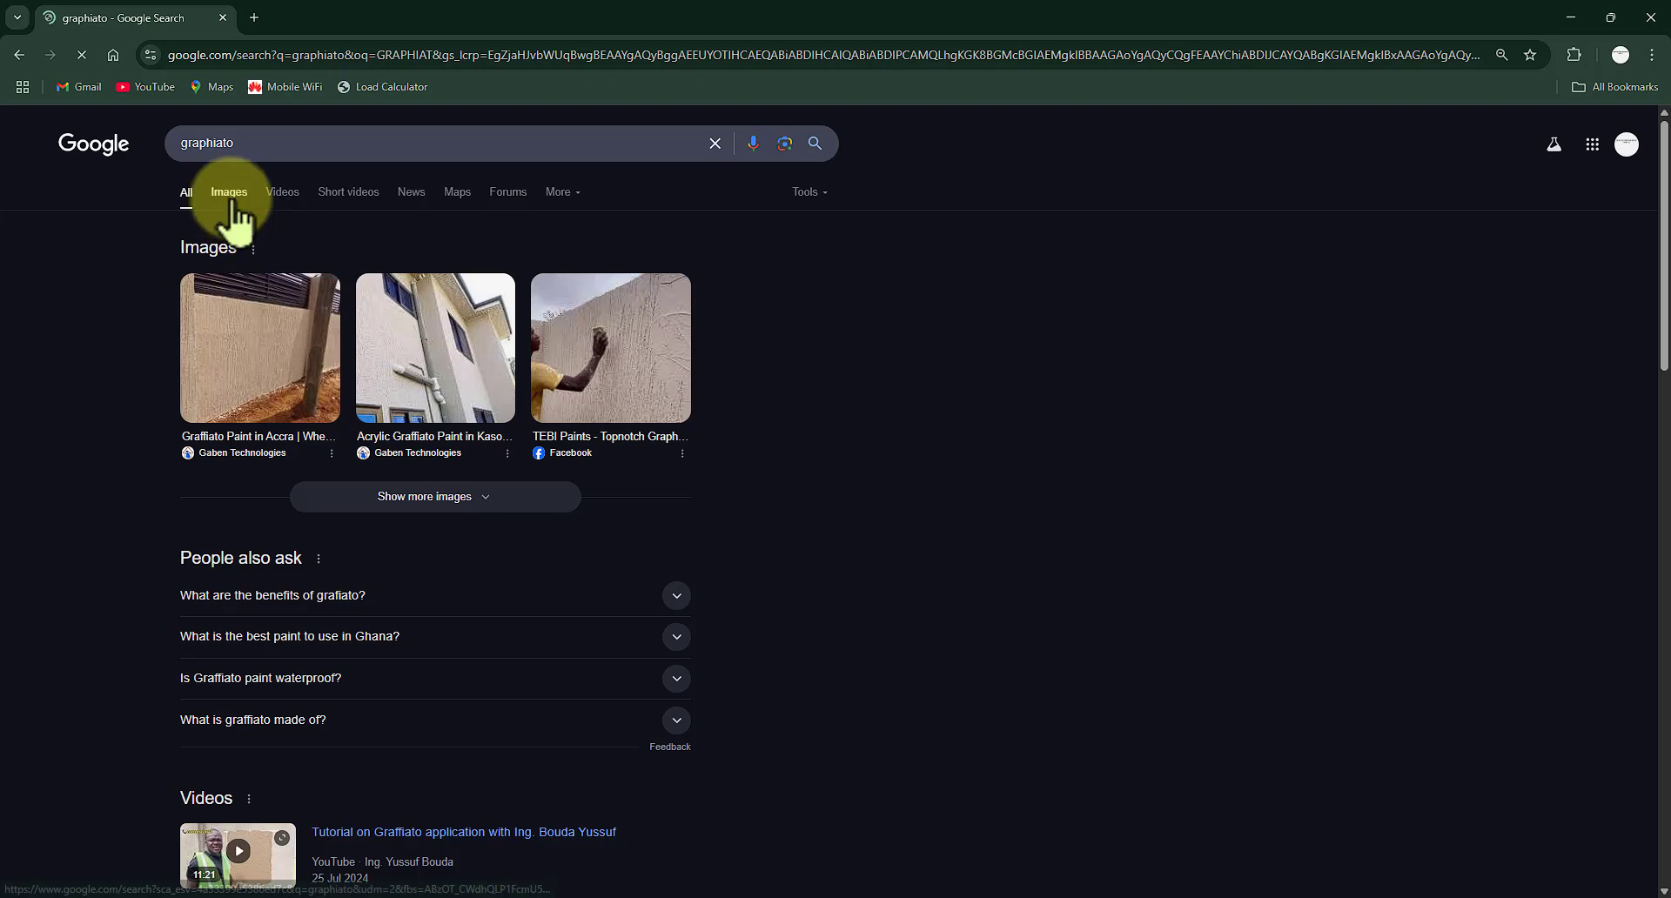
{"action": "left_click", "coordinate": [229, 195]}
Step: Examine the graphiato image results for a wall finish texture that could serve as a material
{"action": "scroll", "coordinate": [396, 453], "scroll_direction": "down", "scroll_amount": 3}
{"action": "scroll", "coordinate": [396, 452], "scroll_direction": "down", "scroll_amount": 3}
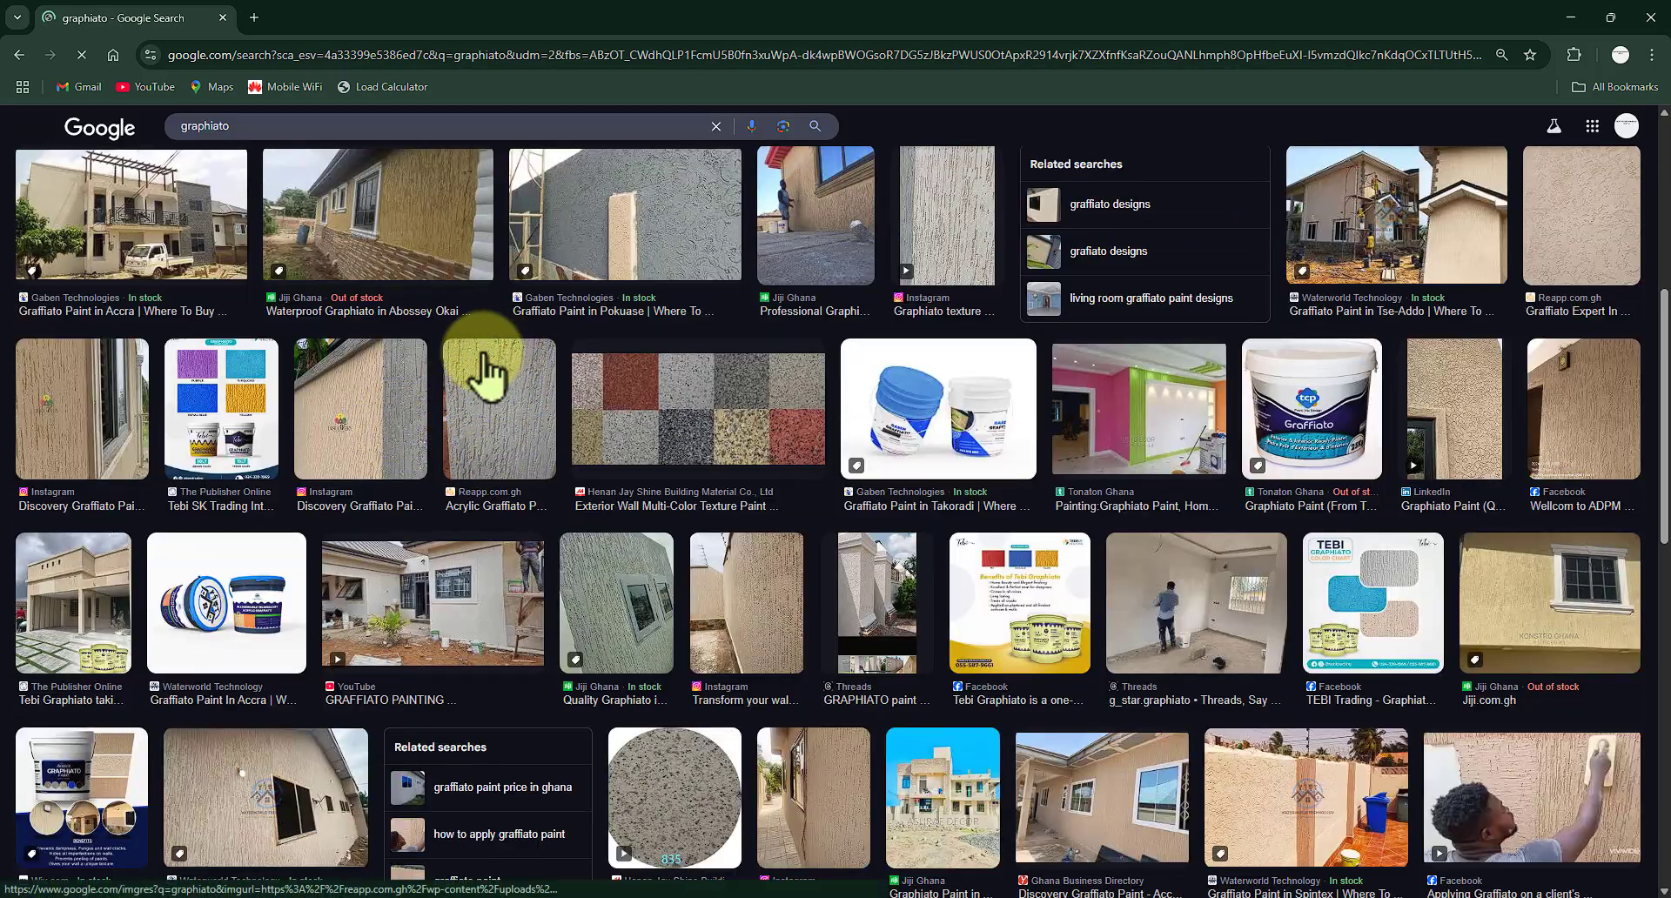
{"action": "scroll", "coordinate": [313, 448], "scroll_direction": "up", "scroll_amount": 1}
{"action": "scroll", "coordinate": [532, 596], "scroll_direction": "up", "scroll_amount": 3}
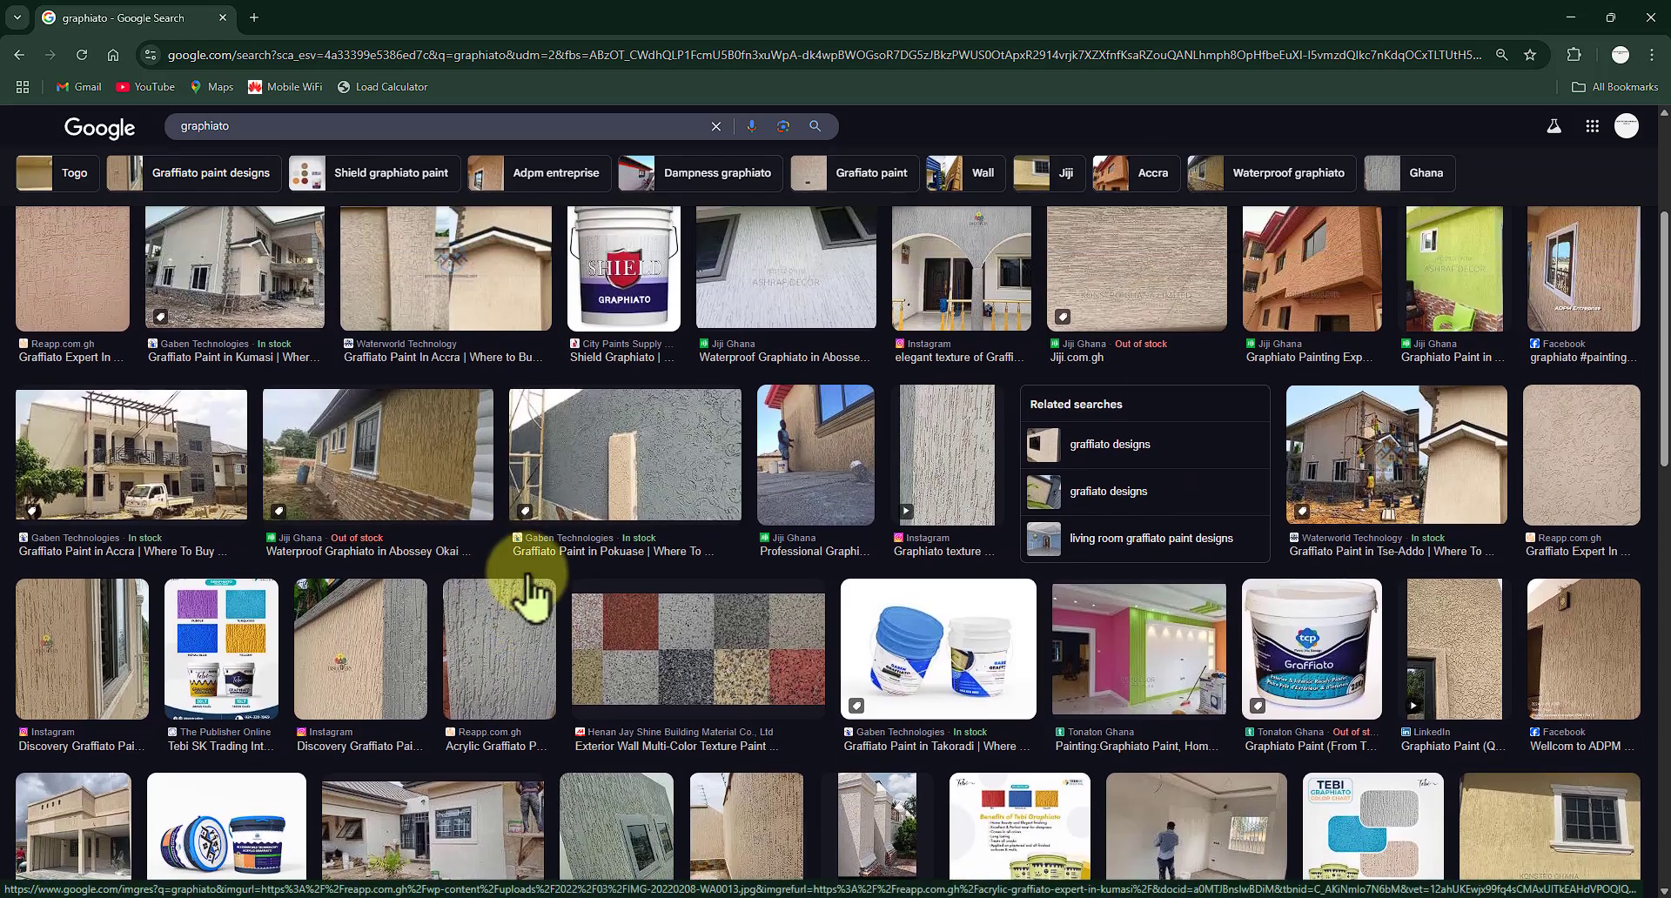
{"action": "scroll", "coordinate": [521, 427], "scroll_direction": "down", "scroll_amount": 3}
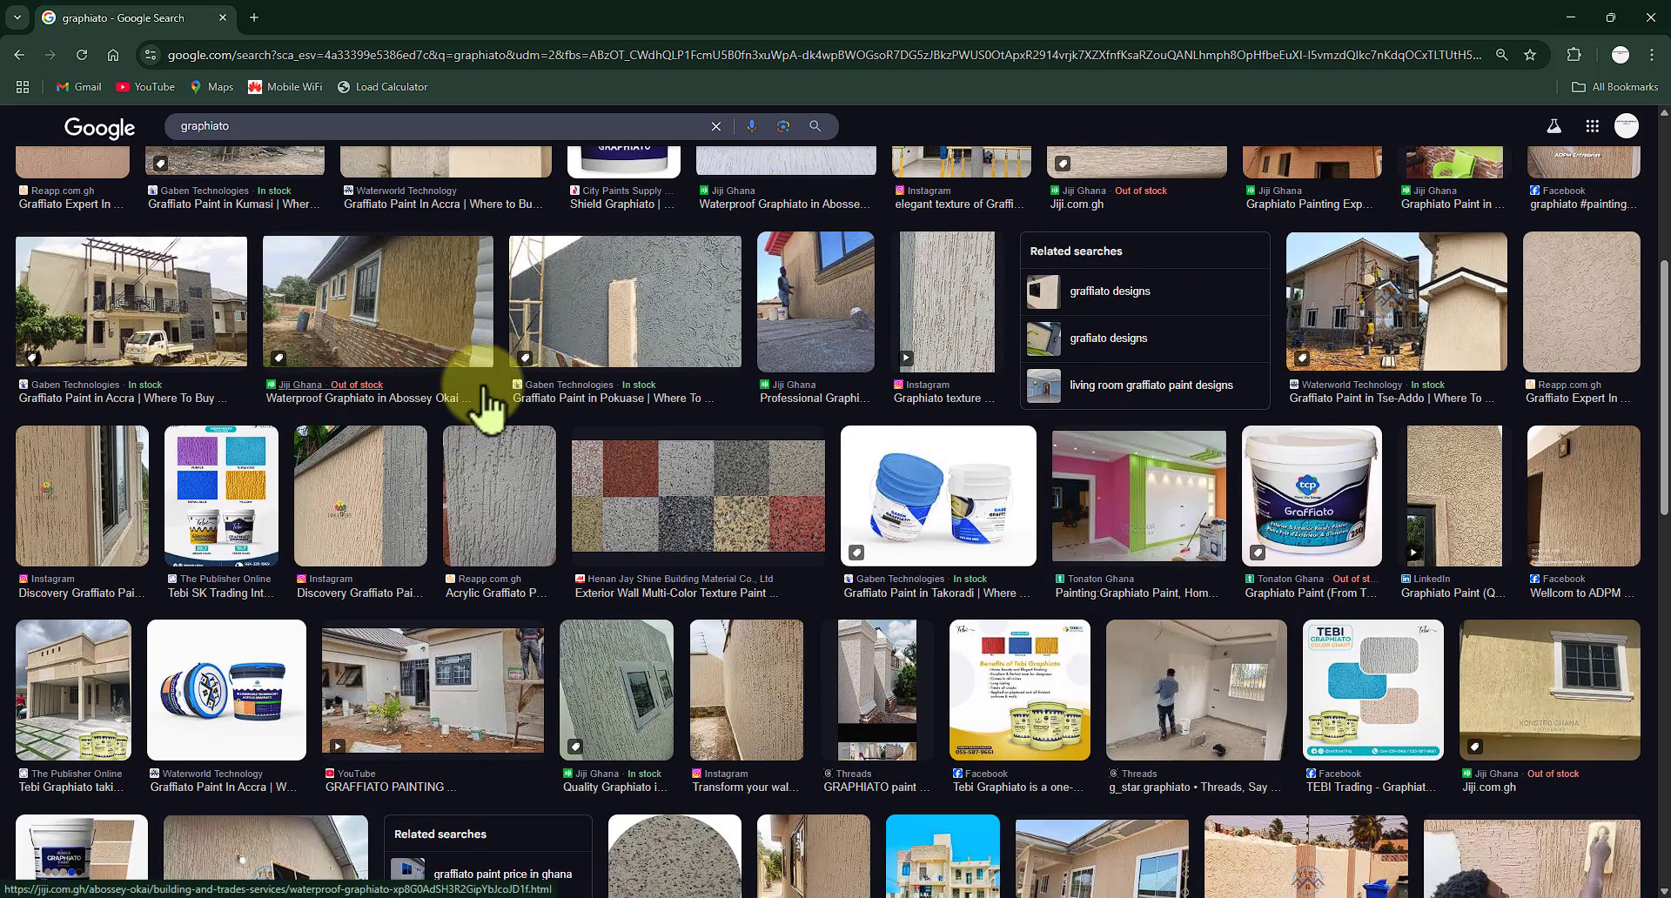
{"action": "scroll", "coordinate": [506, 393], "scroll_direction": "down", "scroll_amount": 1}
{"action": "scroll", "coordinate": [509, 401], "scroll_direction": "down", "scroll_amount": 4}
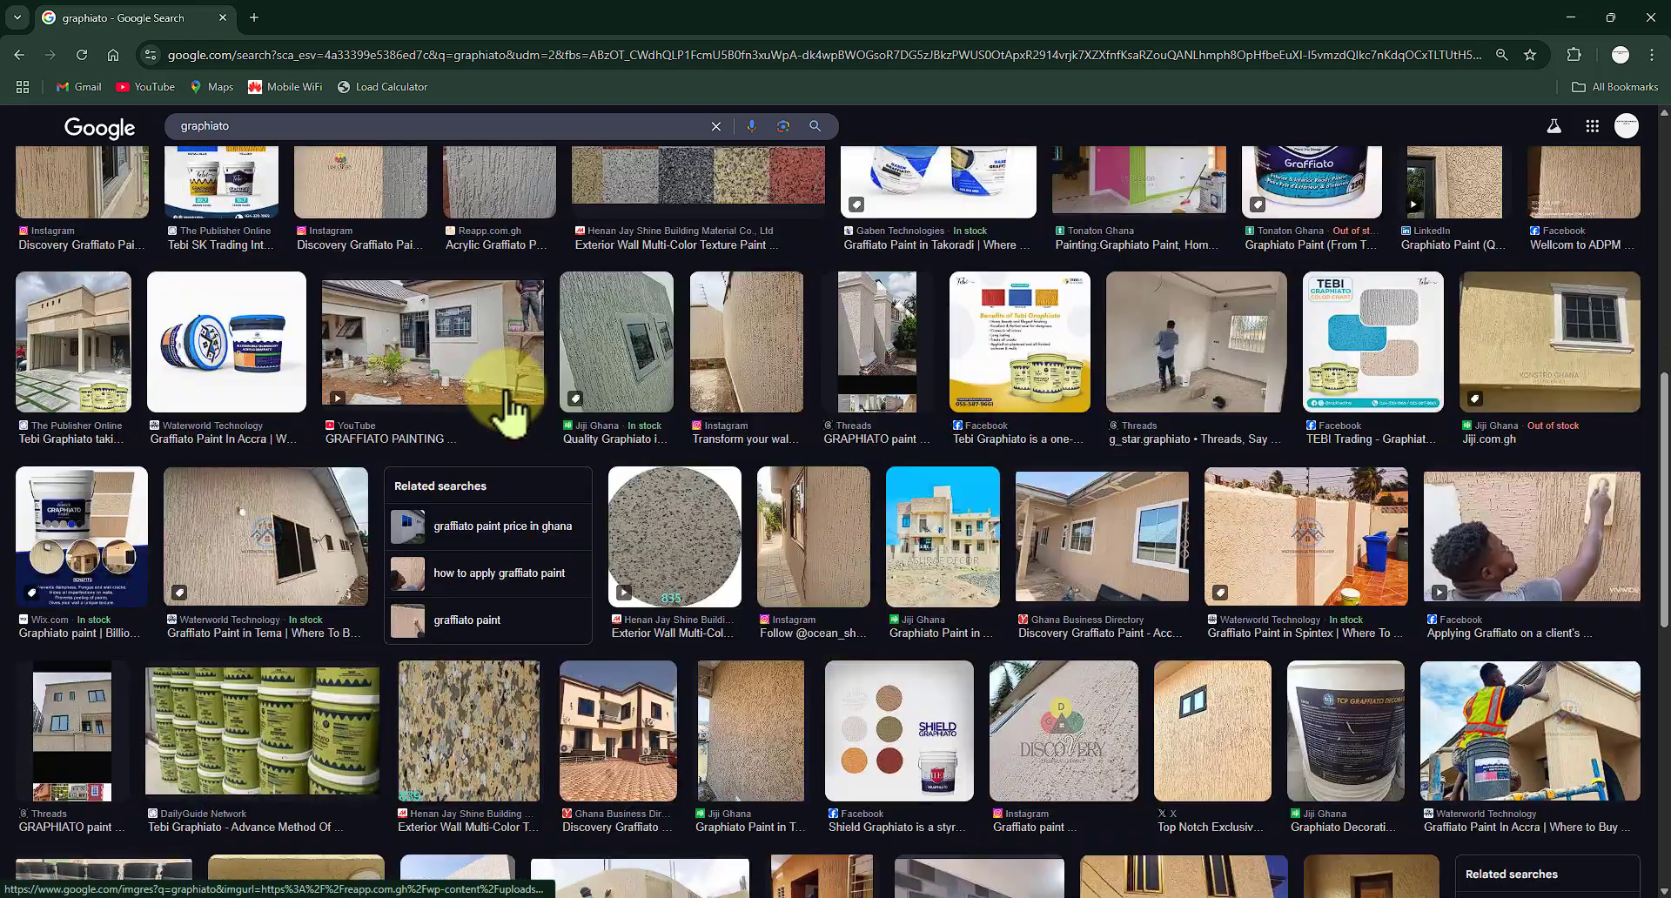
{"action": "scroll", "coordinate": [513, 409], "scroll_direction": "down", "scroll_amount": 8}
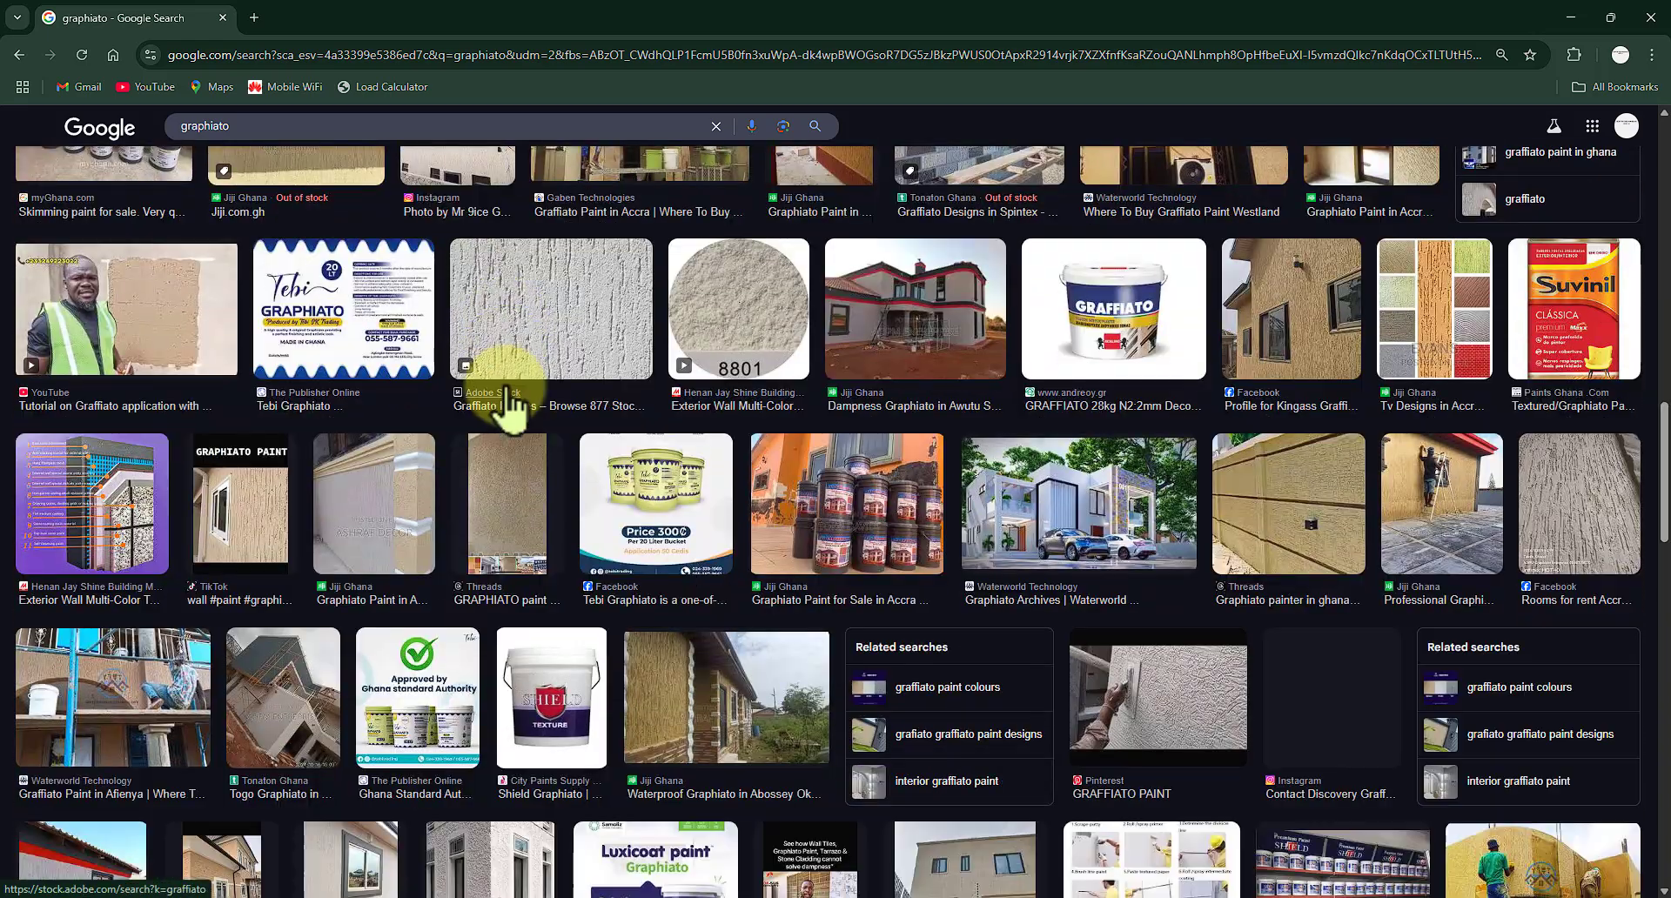
{"action": "scroll", "coordinate": [579, 309], "scroll_direction": "up", "scroll_amount": 2}
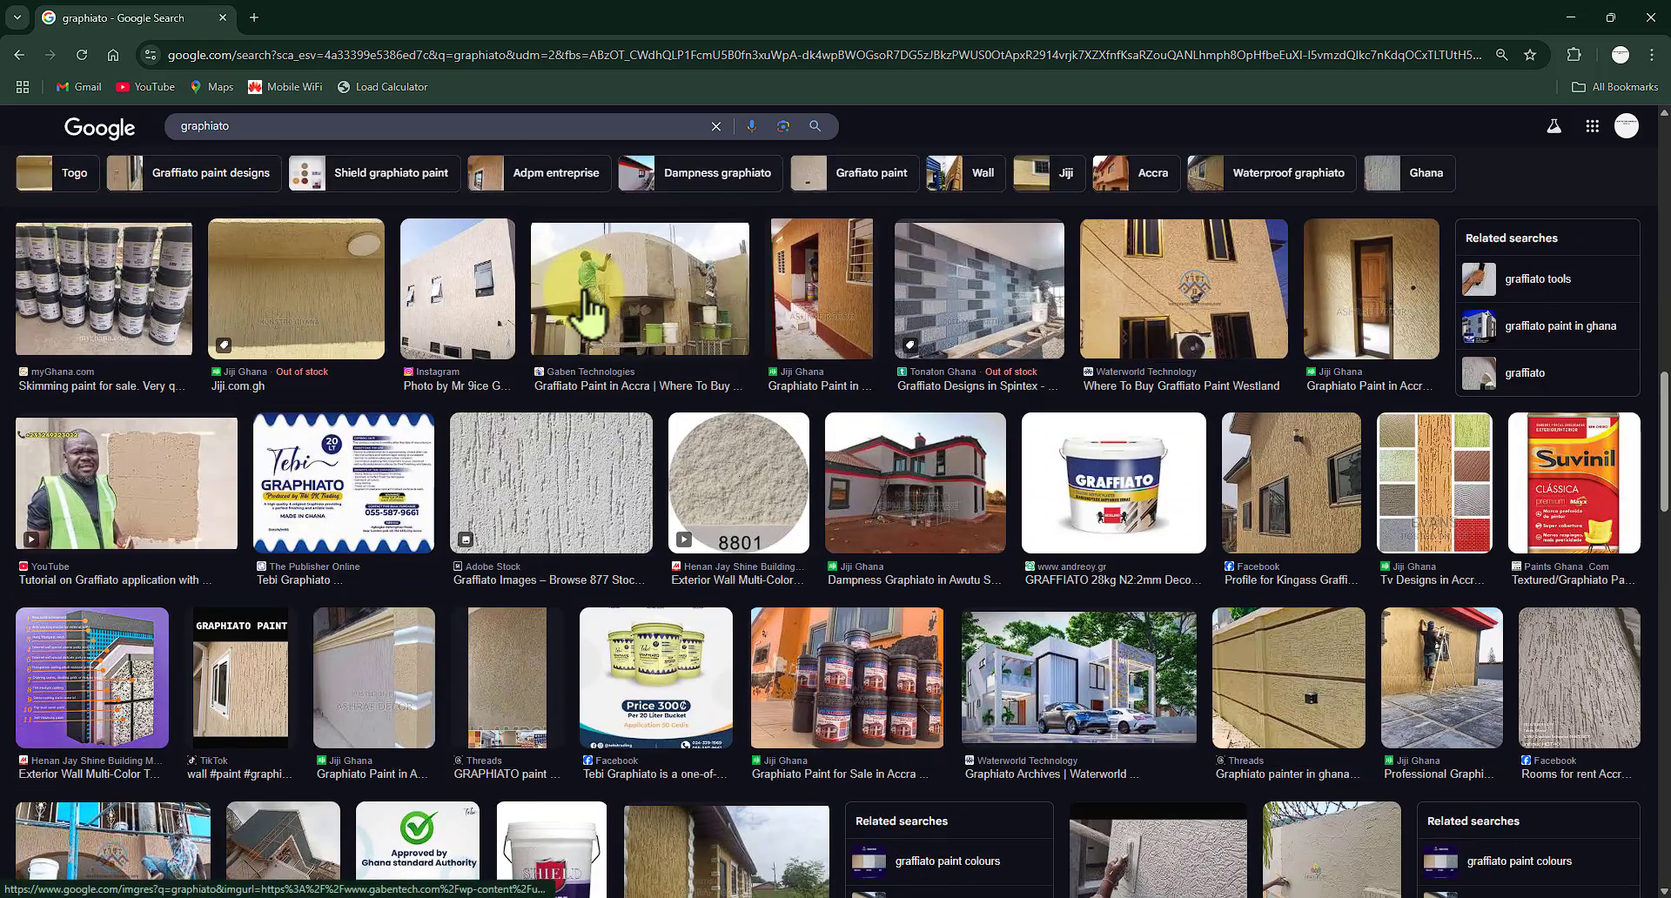
{"action": "scroll", "coordinate": [522, 304], "scroll_direction": "down", "scroll_amount": 5}
{"action": "scroll", "coordinate": [535, 309], "scroll_direction": "up", "scroll_amount": 7}
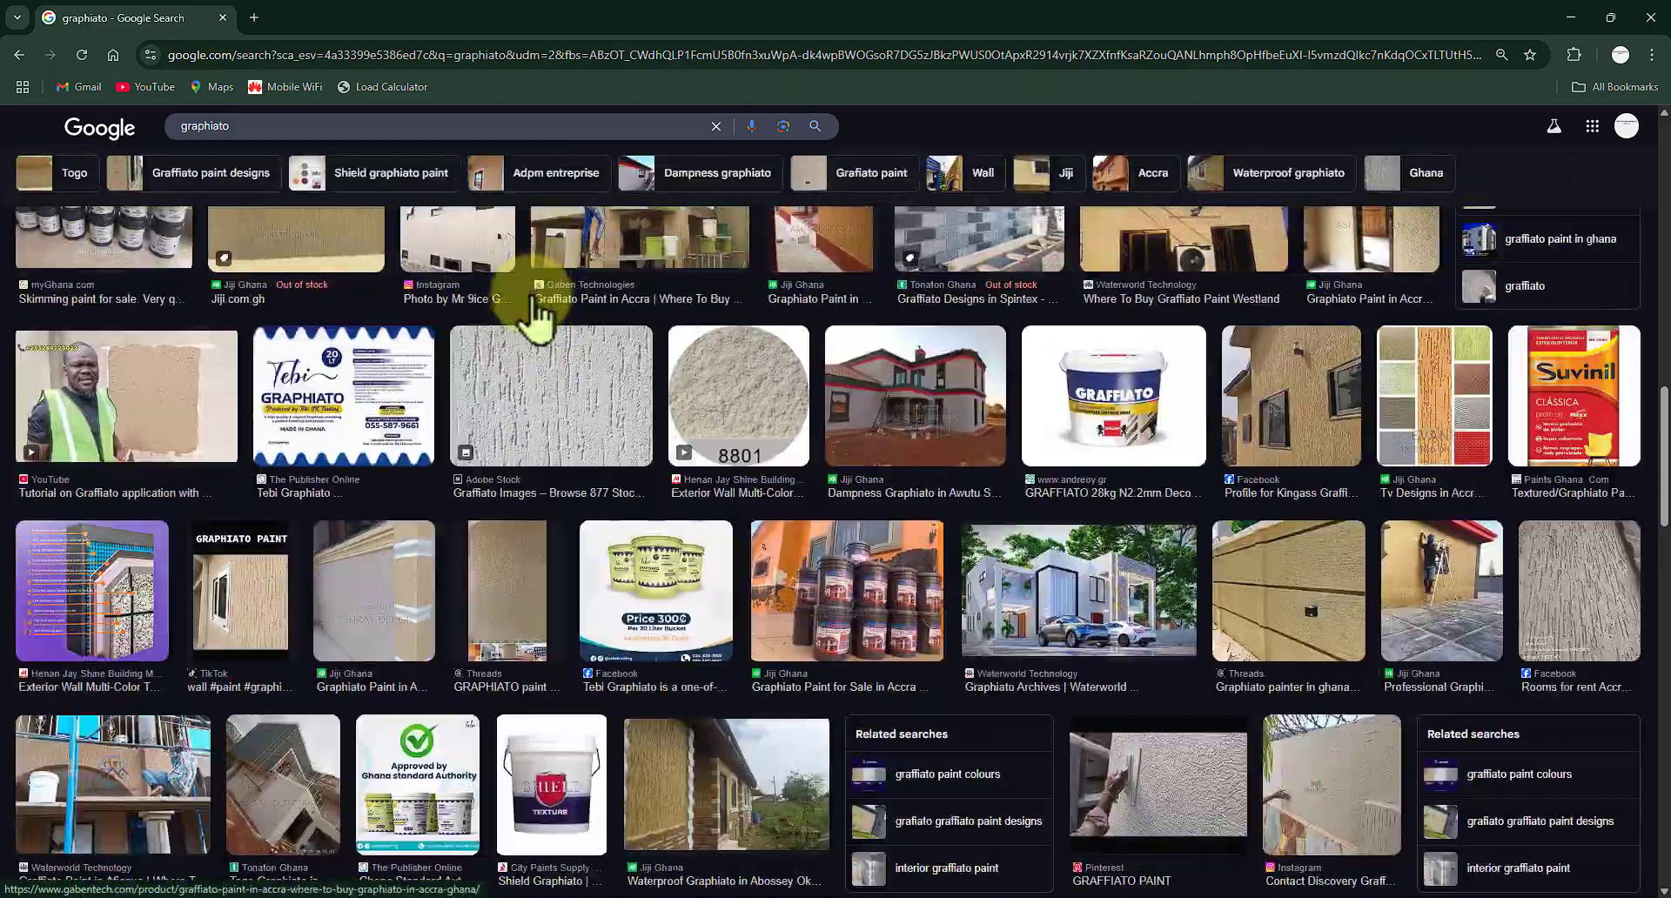
{"action": "scroll", "coordinate": [440, 261], "scroll_direction": "up", "scroll_amount": 5}
{"action": "scroll", "coordinate": [589, 627], "scroll_direction": "down", "scroll_amount": 6}
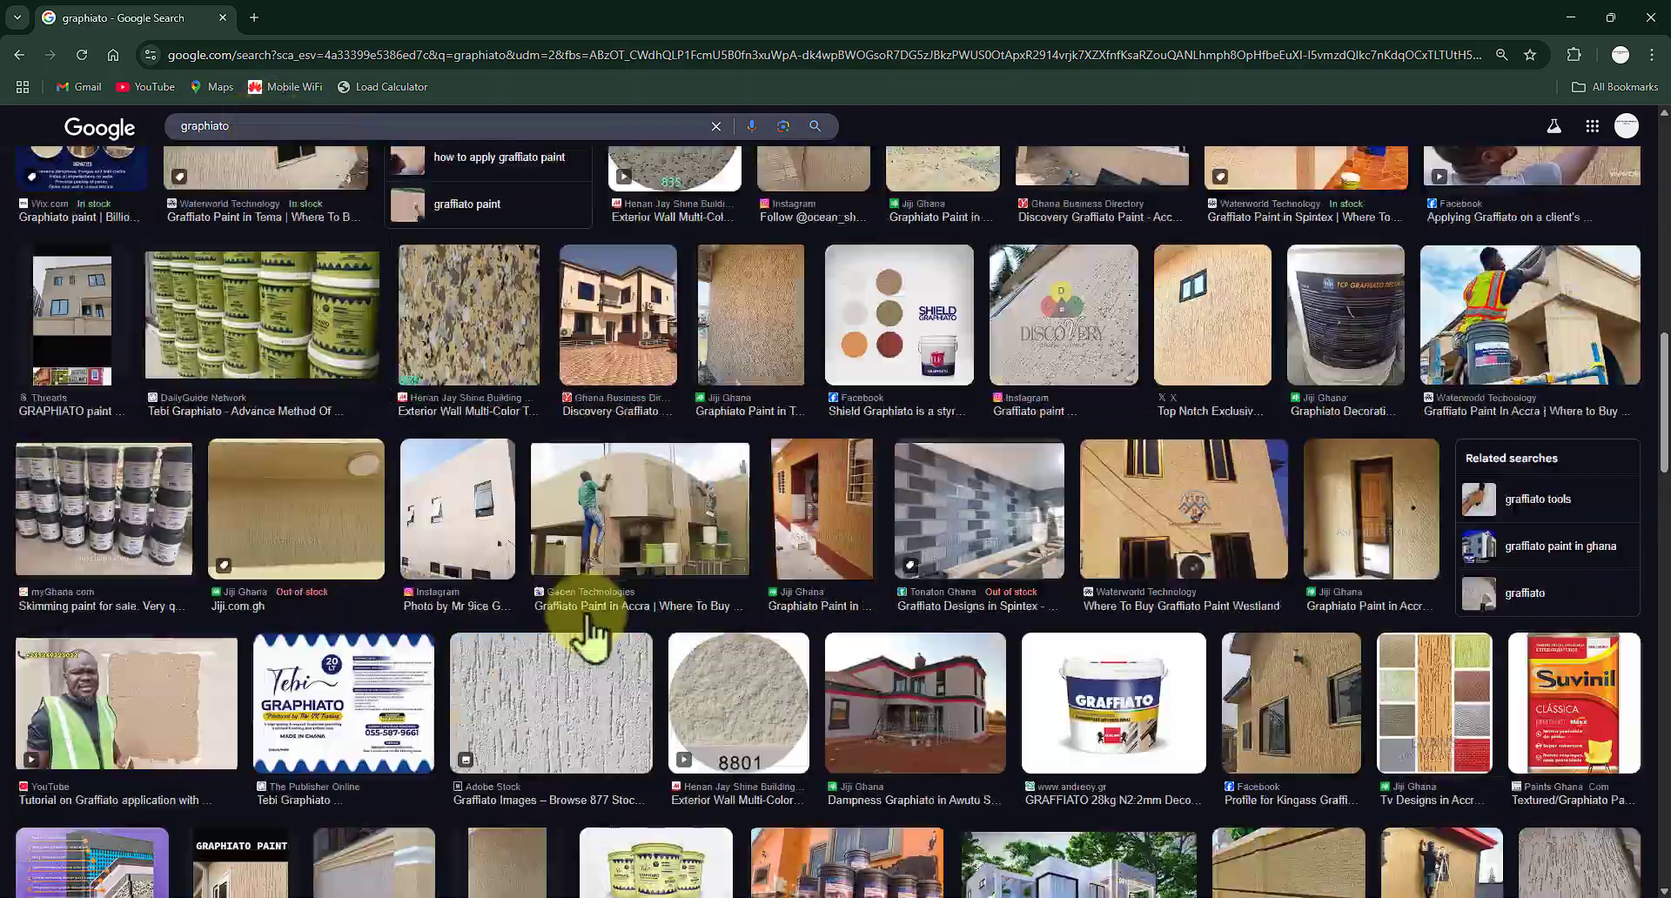
{"action": "scroll", "coordinate": [589, 640], "scroll_direction": "down", "scroll_amount": 1}
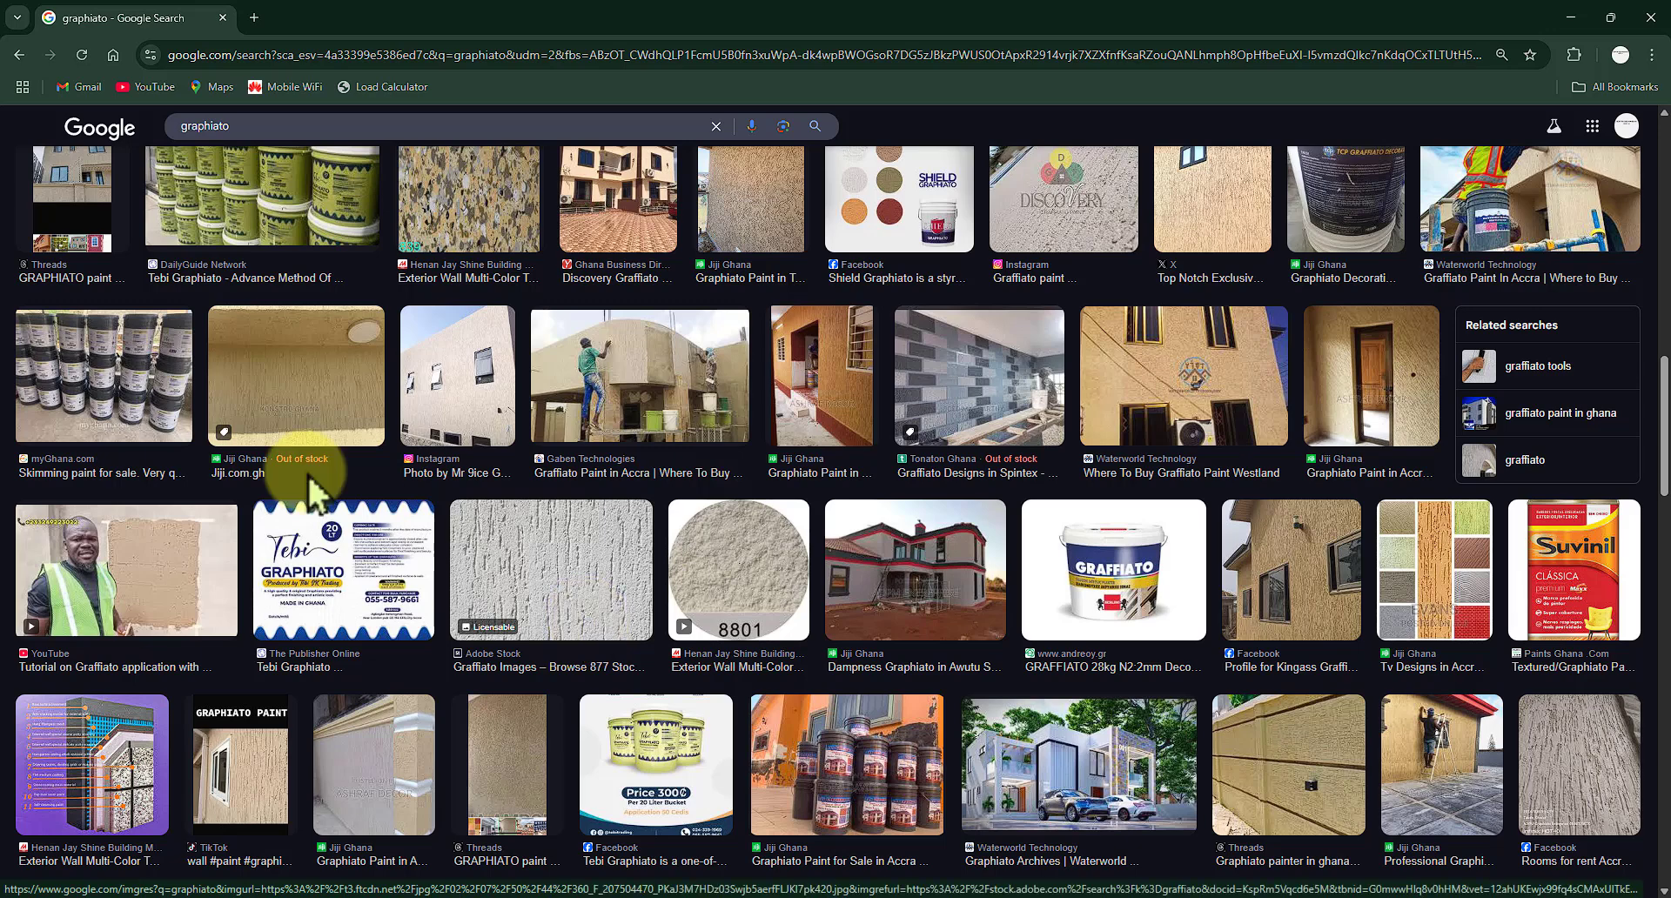
{"action": "scroll", "coordinate": [597, 477], "scroll_direction": "down", "scroll_amount": 2}
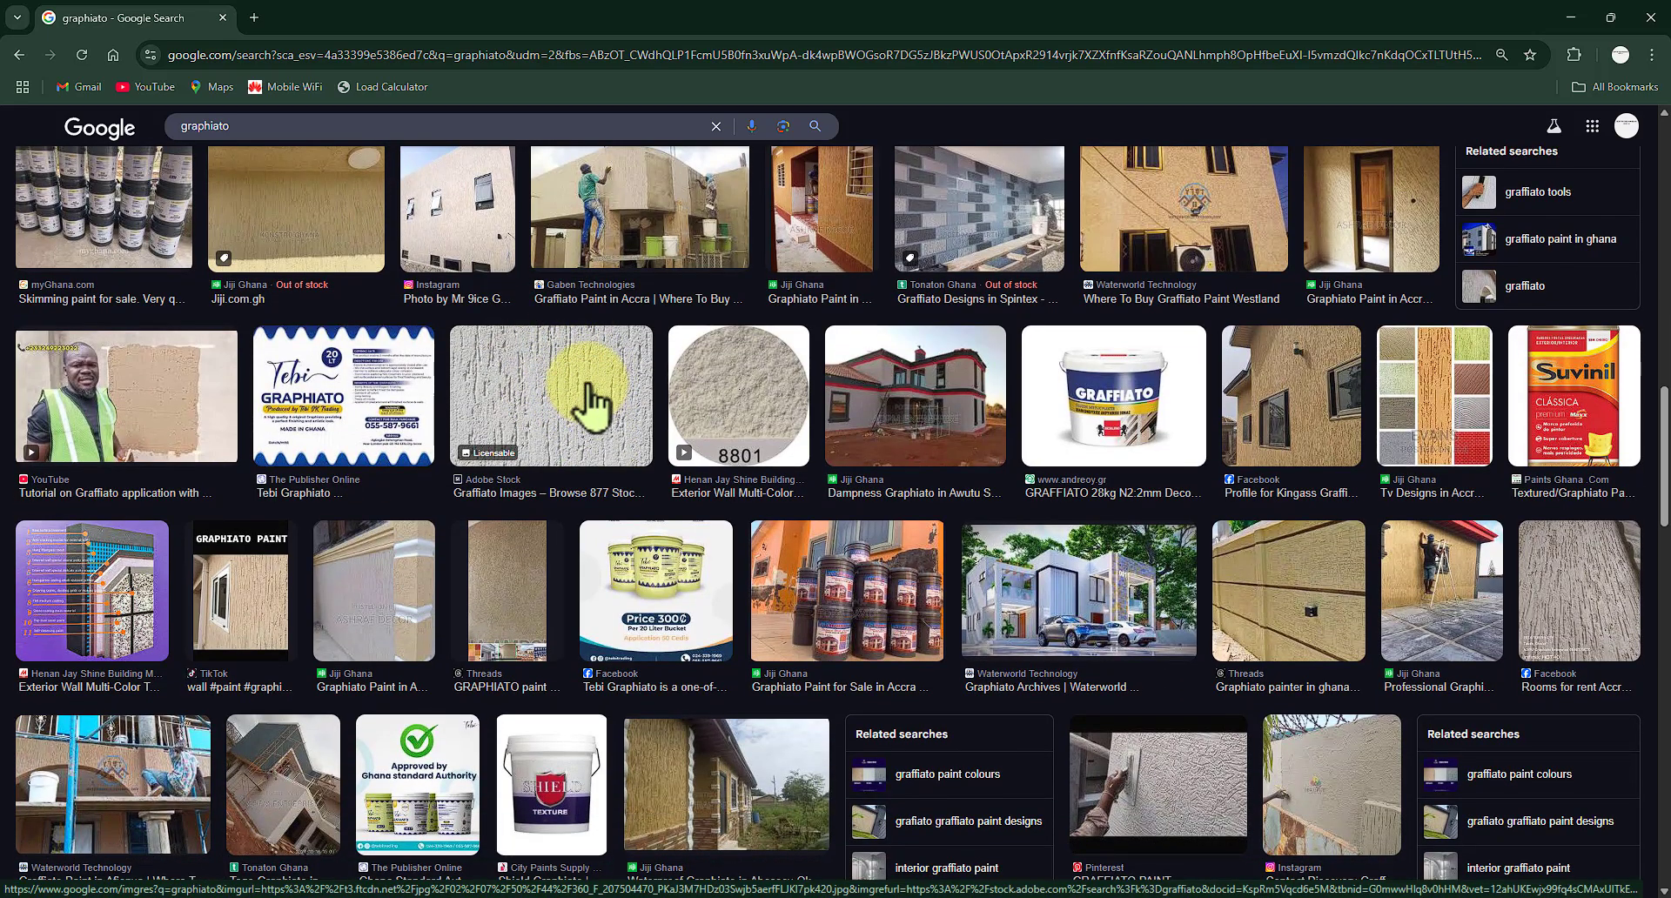
{"action": "scroll", "coordinate": [588, 404], "scroll_direction": "down", "scroll_amount": 10}
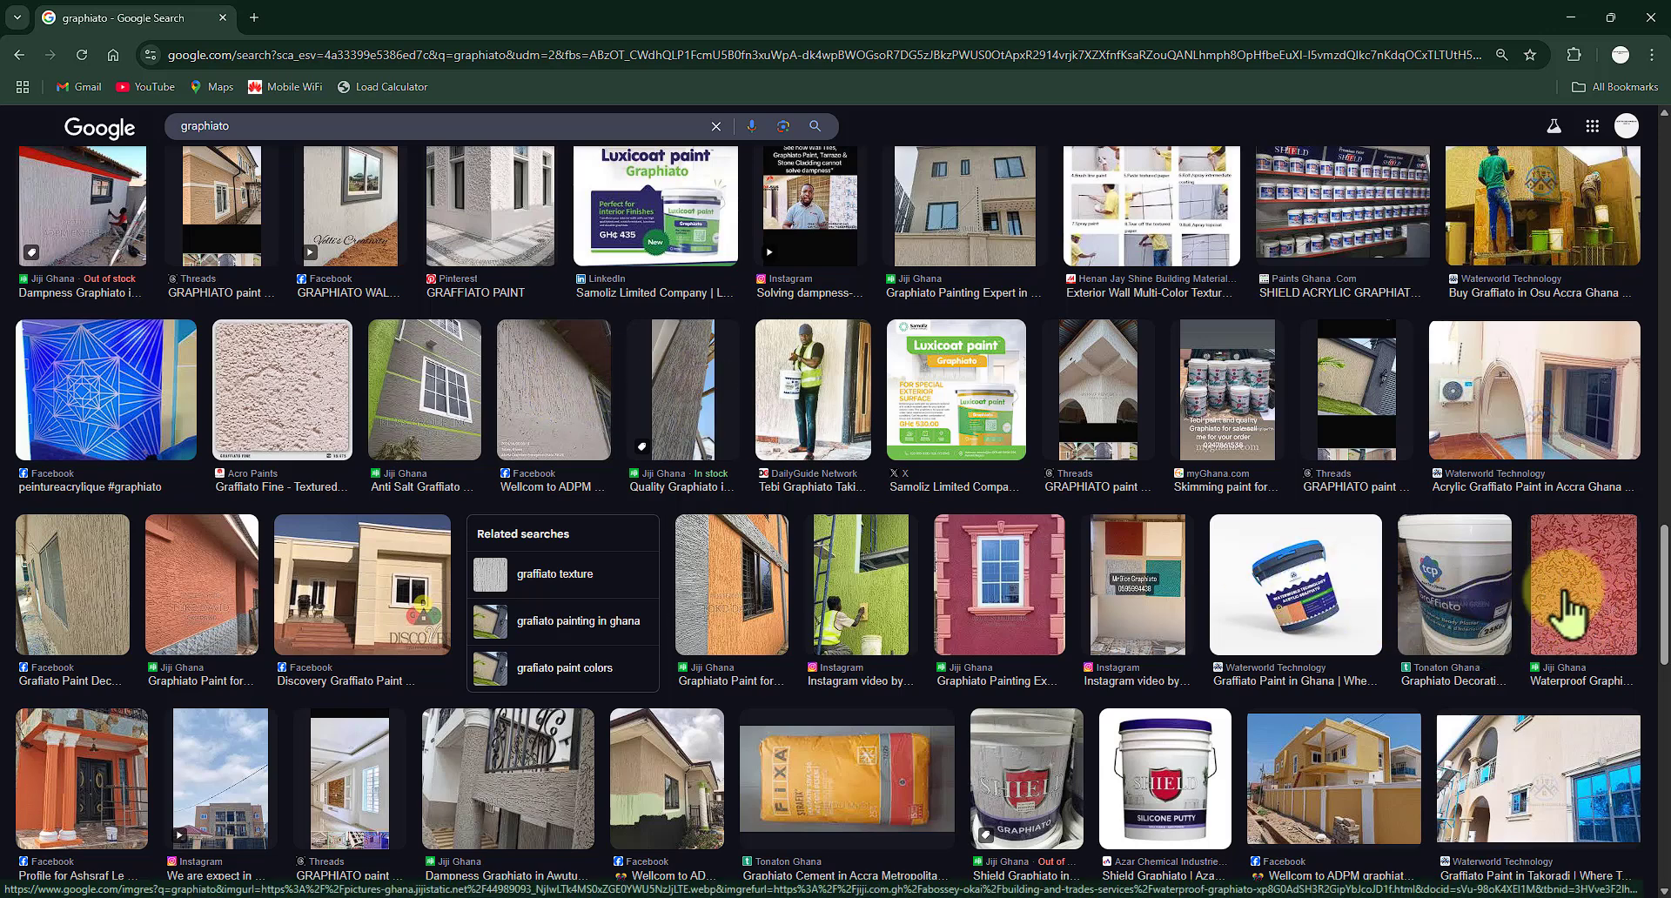
{"action": "scroll", "coordinate": [601, 410], "scroll_direction": "down", "scroll_amount": 8}
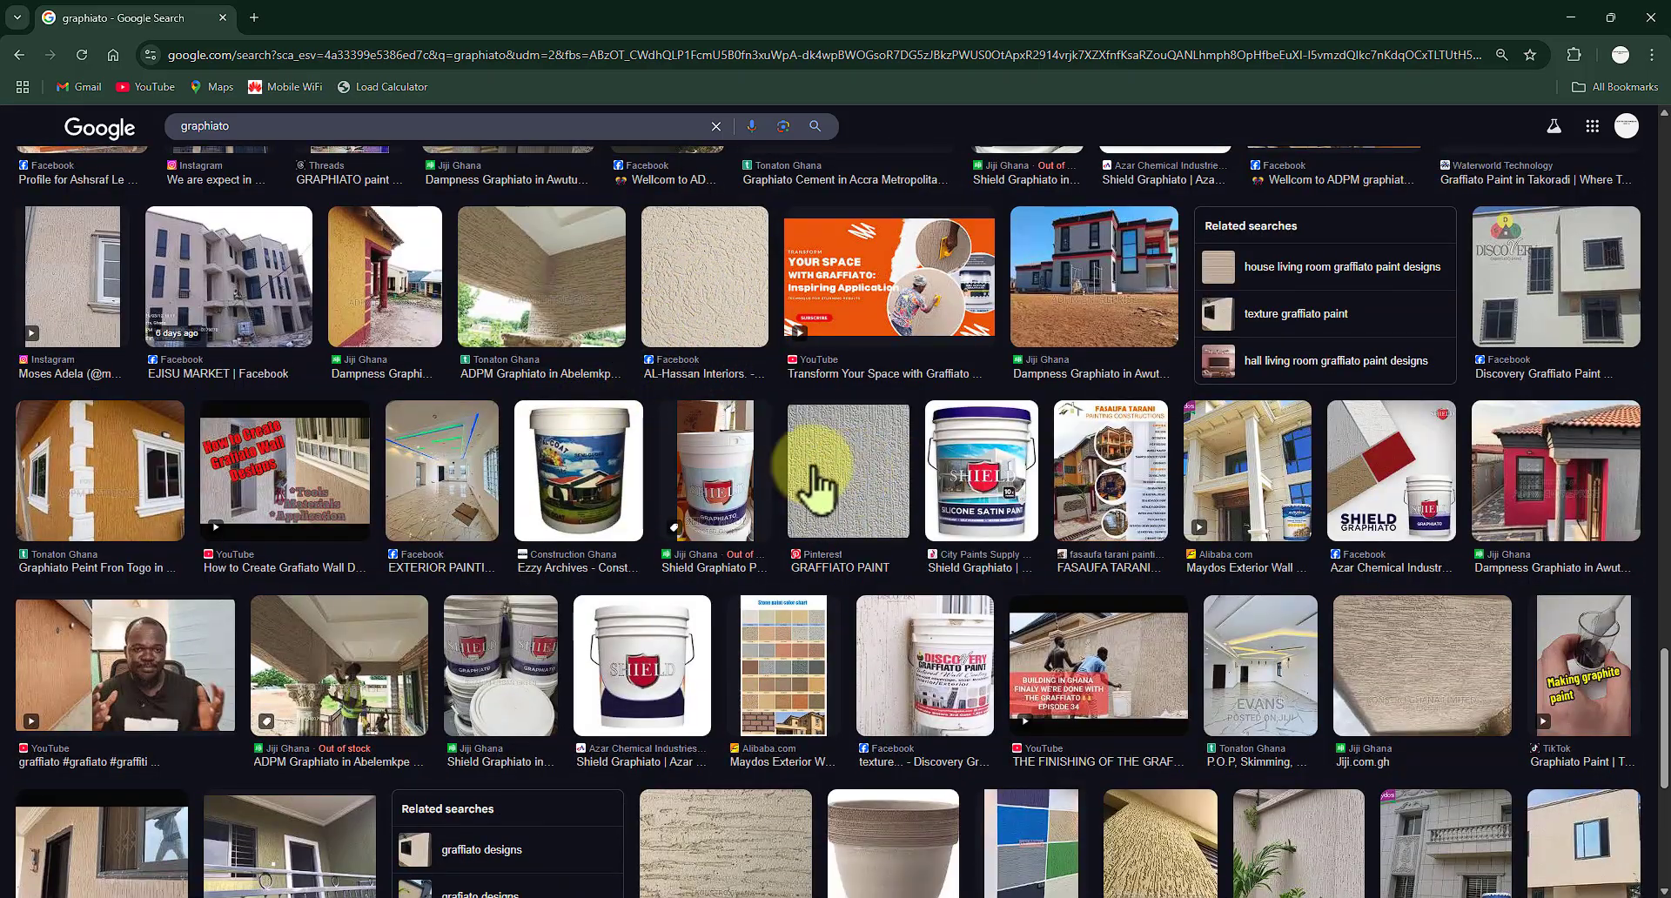
{"action": "scroll", "coordinate": [816, 487], "scroll_direction": "down", "scroll_amount": 6}
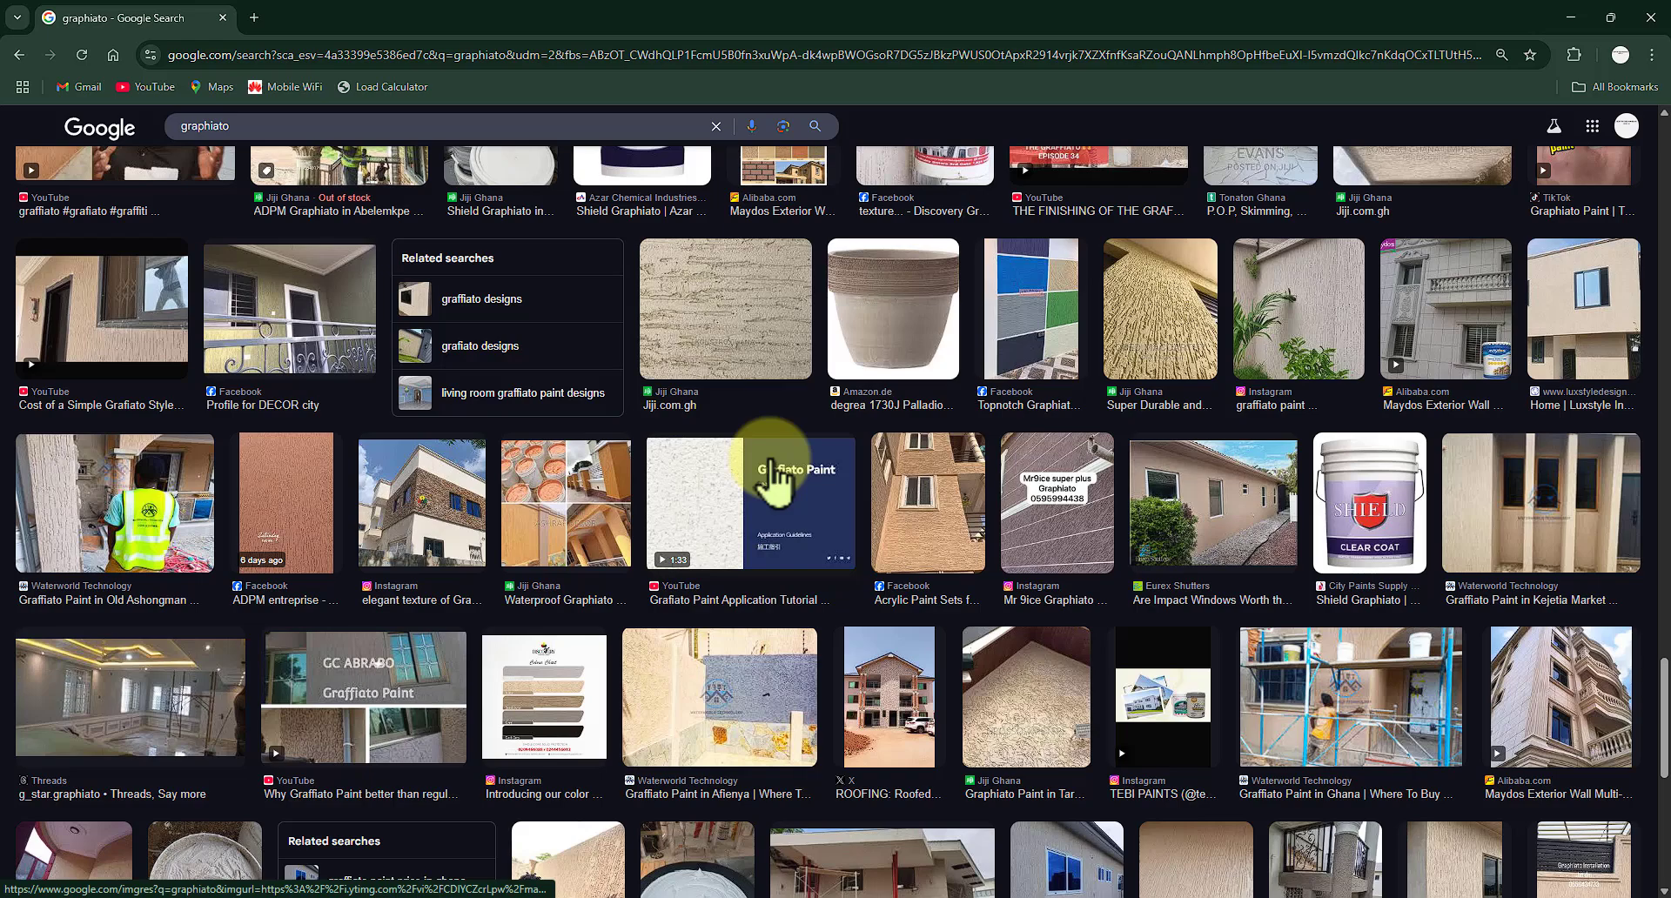
{"action": "scroll", "coordinate": [773, 477], "scroll_direction": "down", "scroll_amount": 3}
{"action": "scroll", "coordinate": [541, 354], "scroll_direction": "down", "scroll_amount": 5}
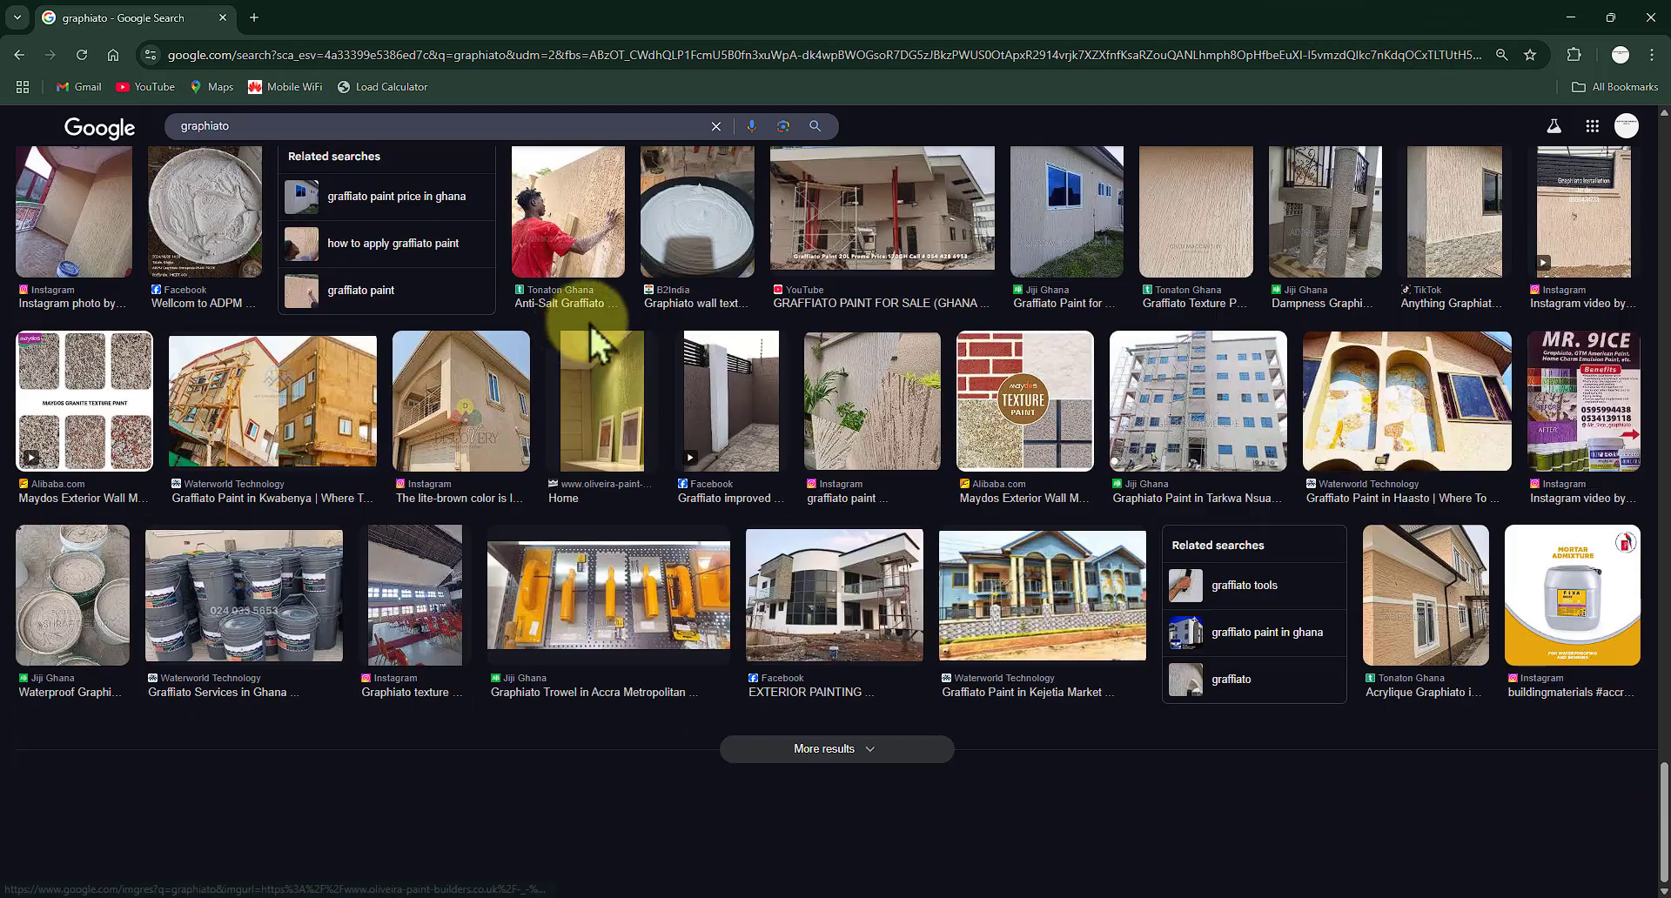
{"action": "scroll", "coordinate": [709, 317], "scroll_direction": "up", "scroll_amount": 7}
Step: Extend the image search to "graphiato SAMPLES" and look through the results
{"action": "left_click", "coordinate": [276, 127]}
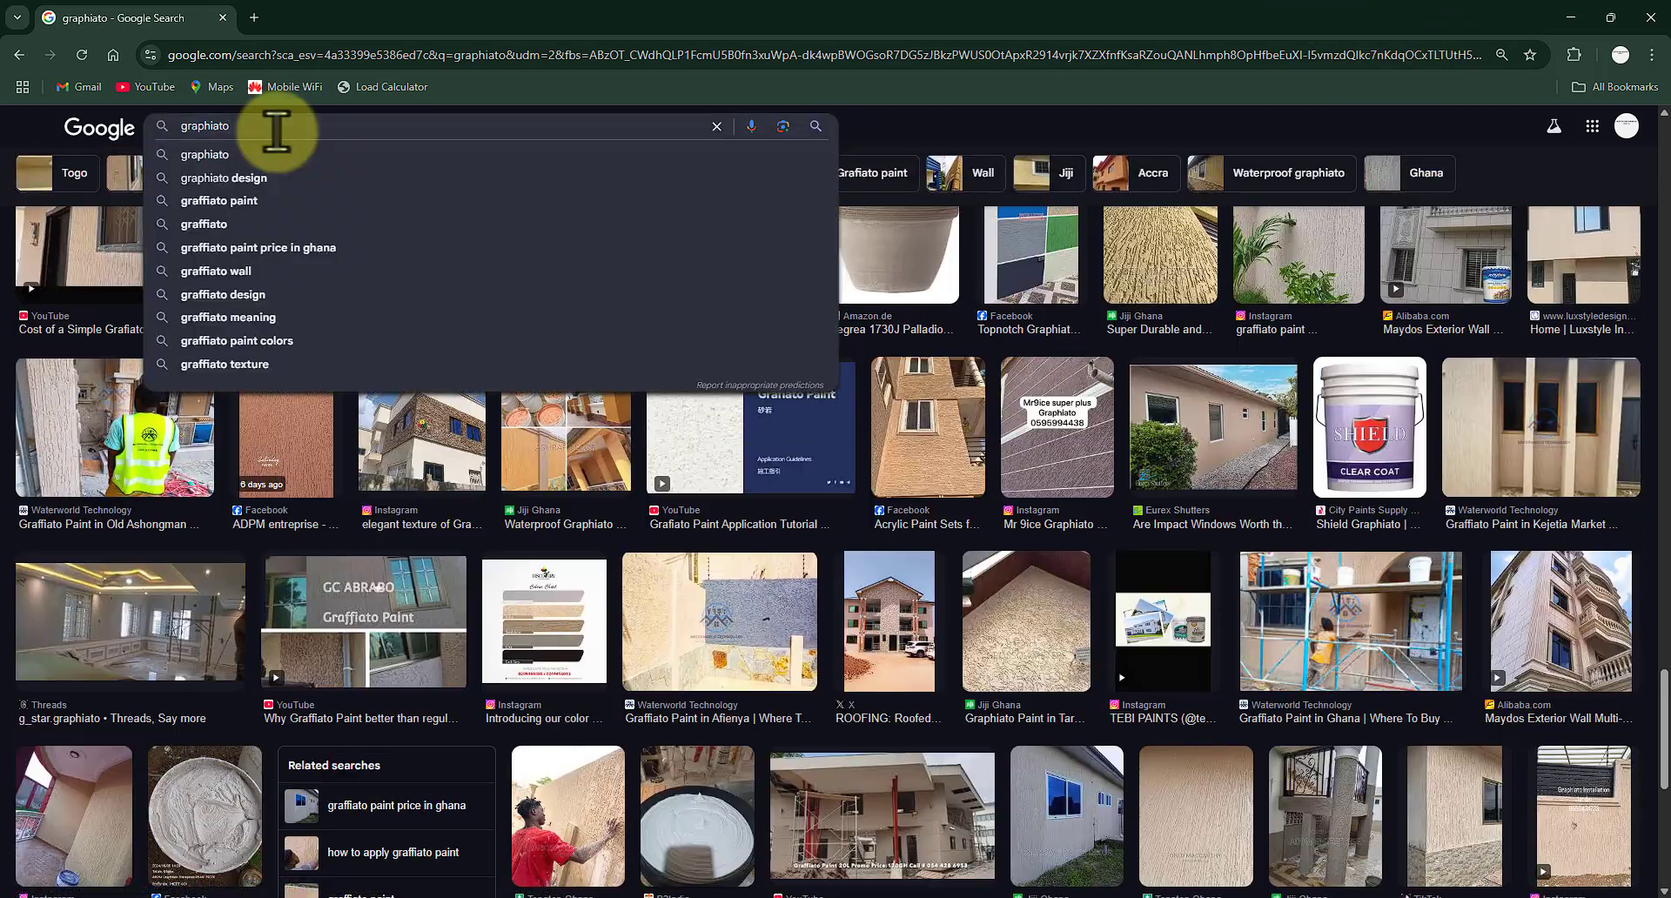
{"action": "type", "text": "SAMPL"}
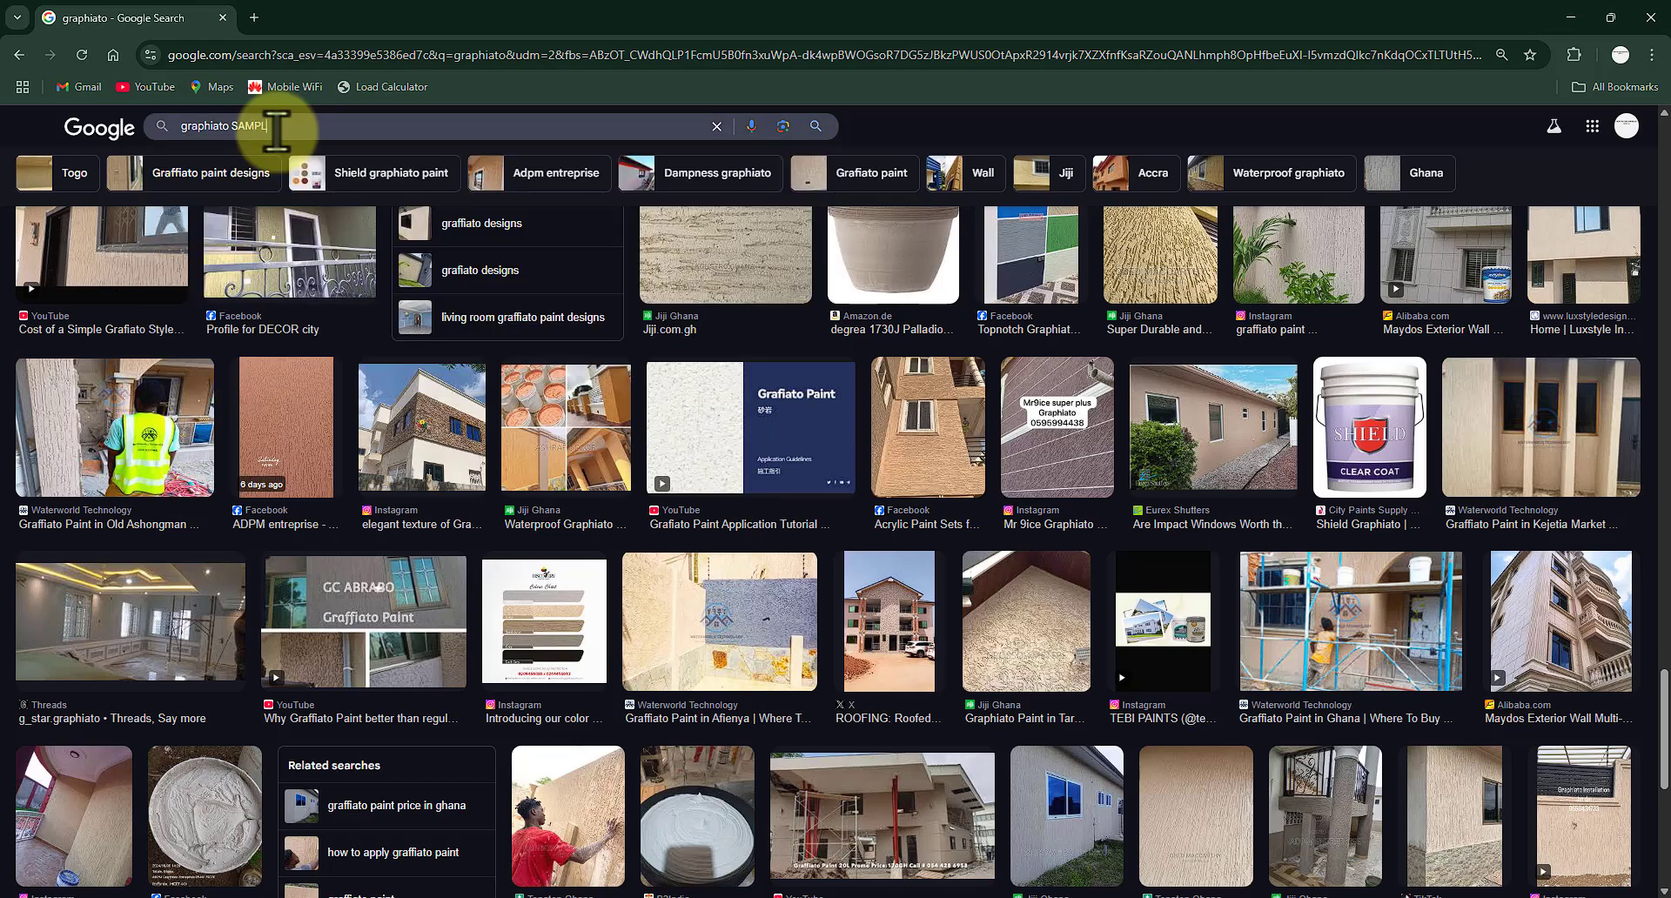
{"action": "type", "text": "ES"}
{"action": "key", "text": "Return"}
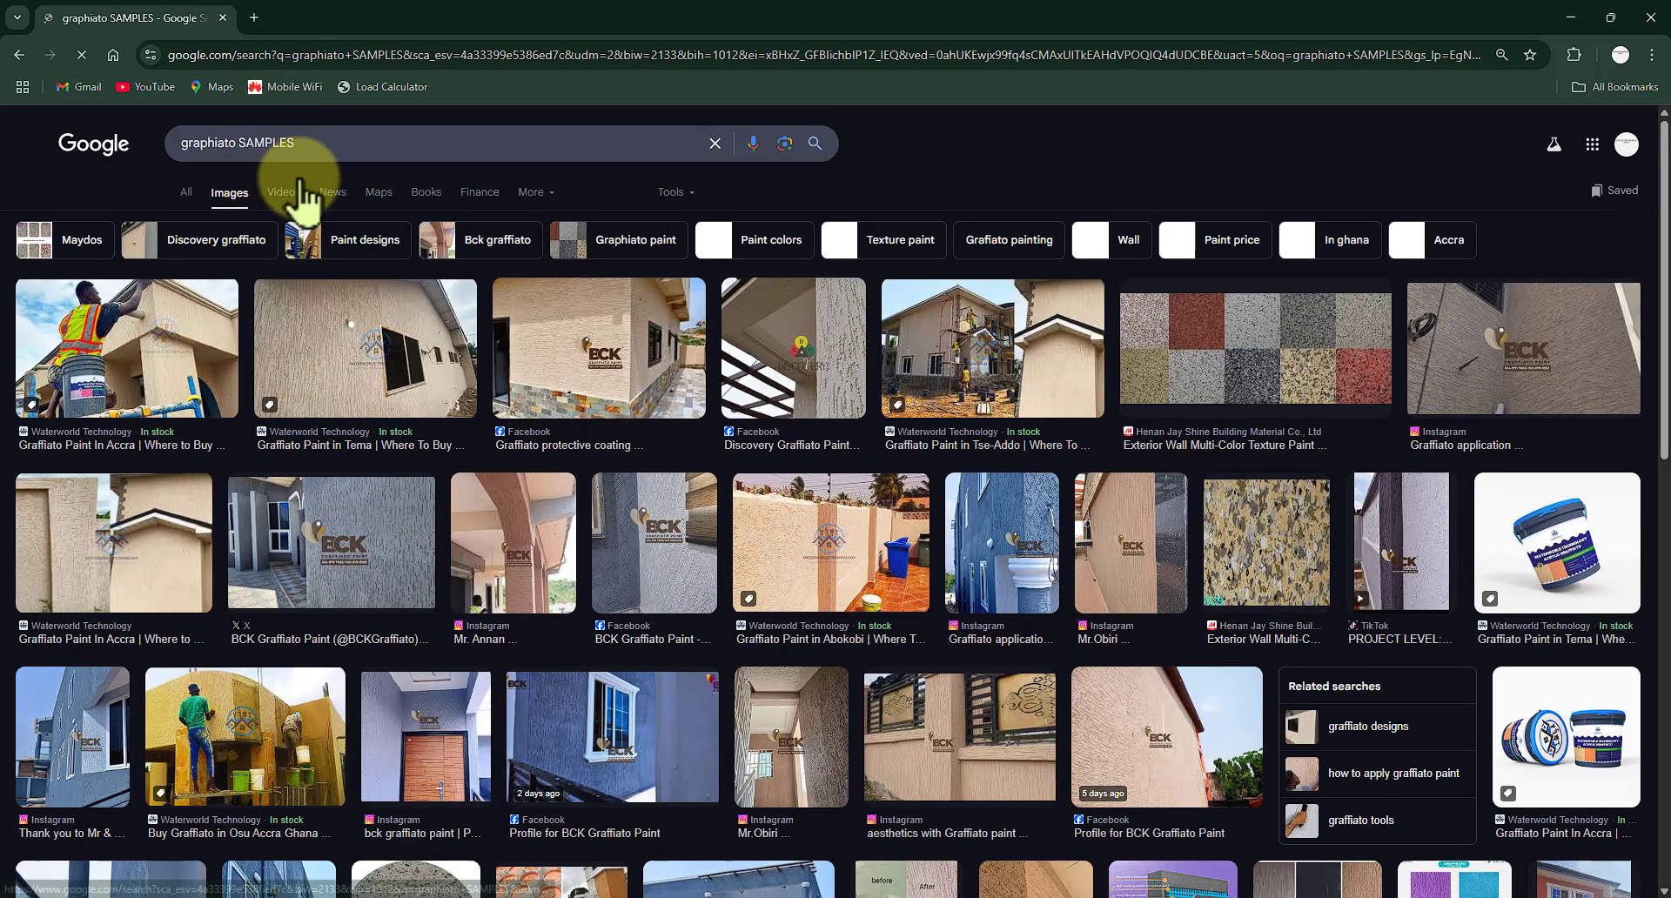
{"action": "scroll", "coordinate": [627, 428], "scroll_direction": "down", "scroll_amount": 2}
{"action": "scroll", "coordinate": [634, 439], "scroll_direction": "down", "scroll_amount": 7}
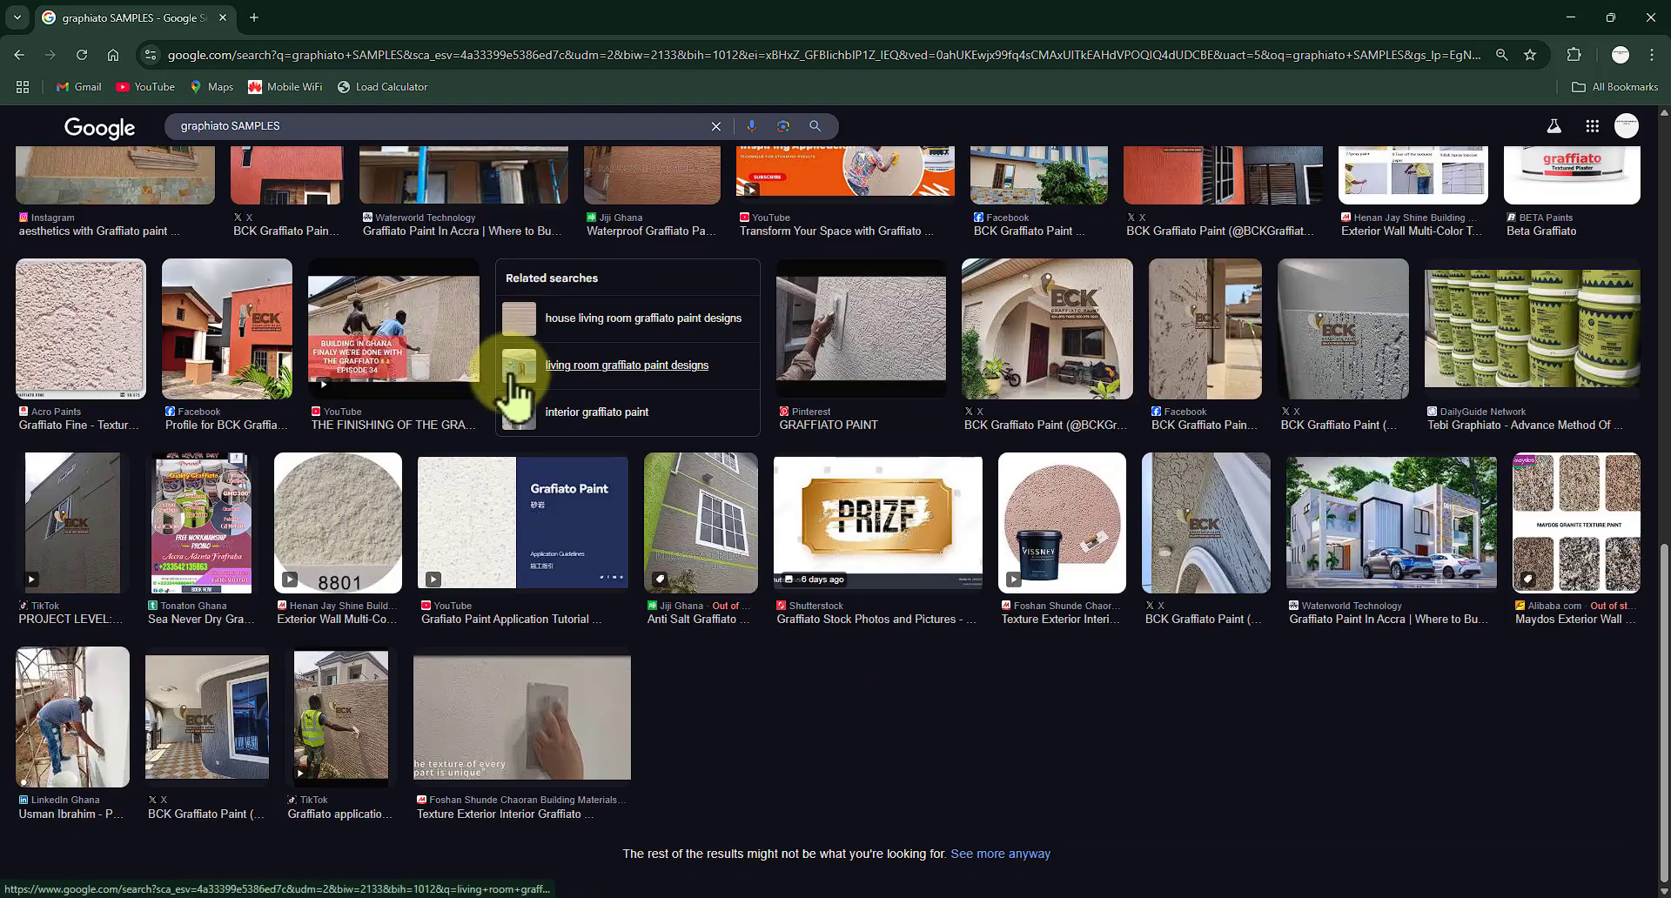
{"action": "scroll", "coordinate": [501, 396], "scroll_direction": "up", "scroll_amount": 3}
{"action": "scroll", "coordinate": [500, 396], "scroll_direction": "up", "scroll_amount": 8}
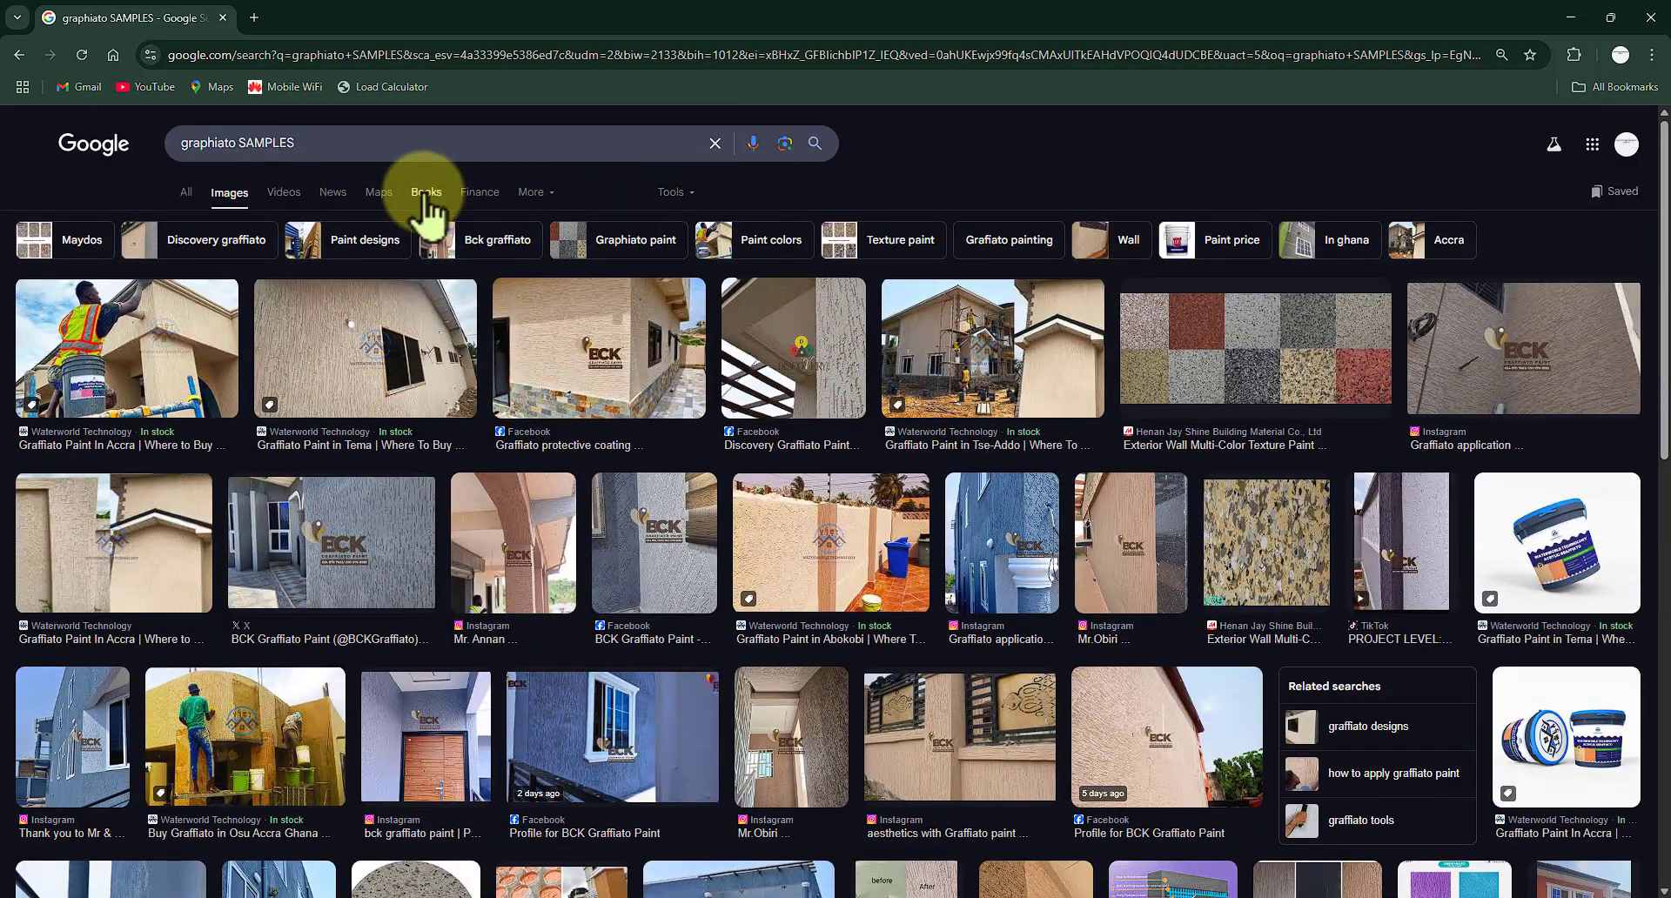
Step: Reduce the image search back to "graphiato" and open the preview of the grey Adobe Stock graffiato texture
{"action": "left_click", "coordinate": [316, 142]}
{"action": "left_click_drag", "start_coordinate": [316, 142], "coordinate": [230, 144]}
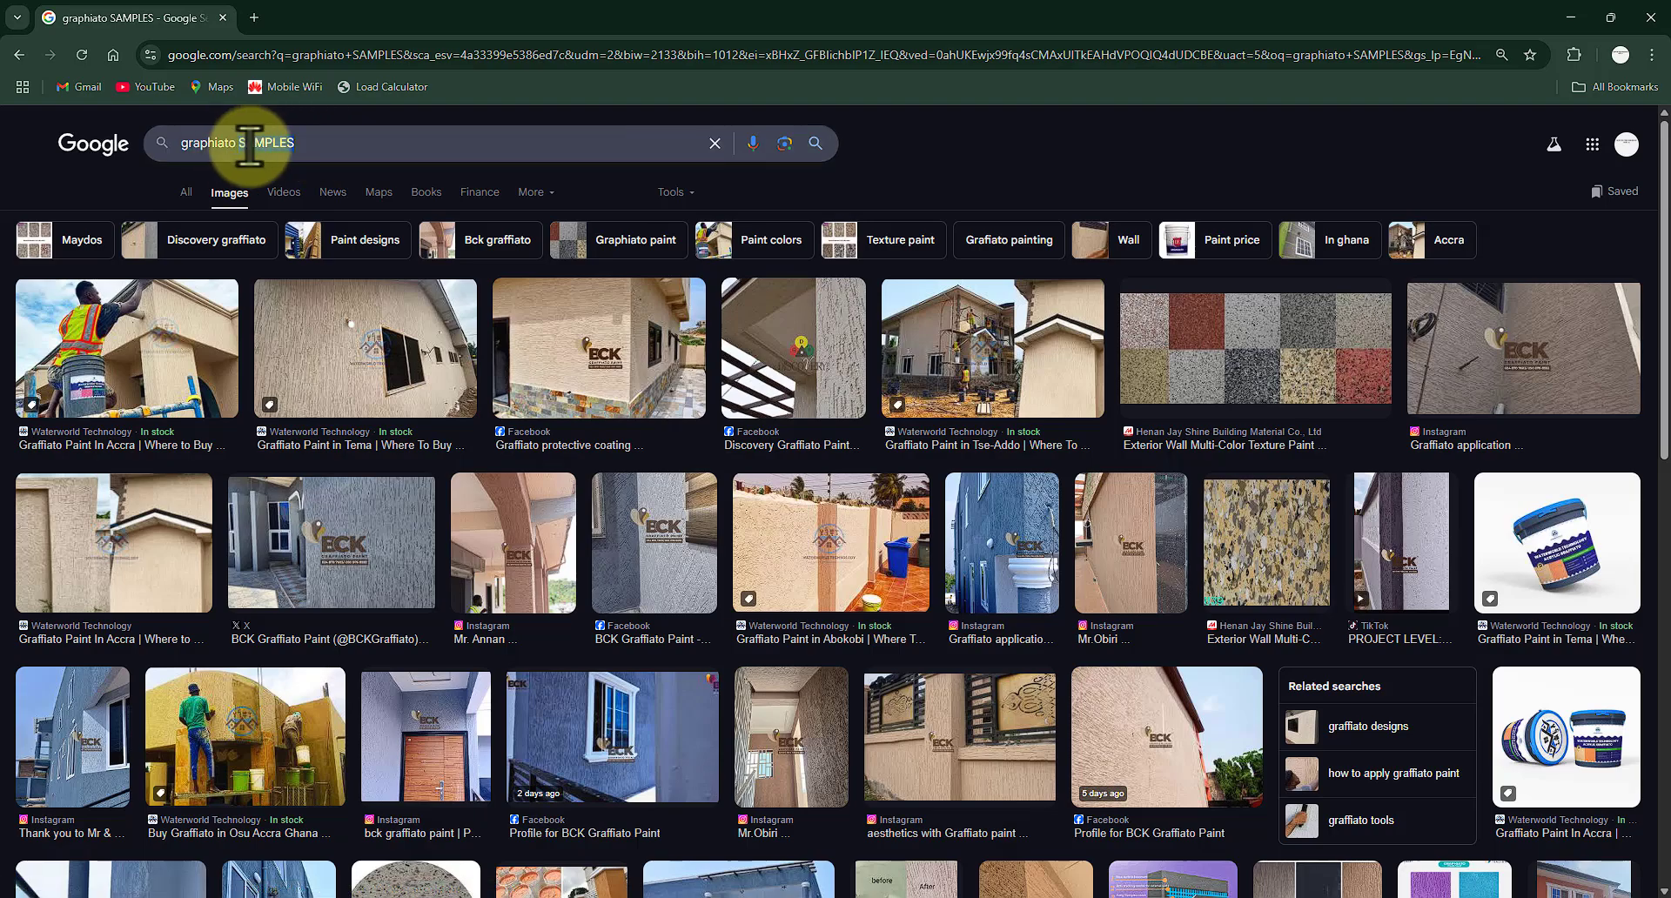
{"action": "key", "text": "BackSpace"}
{"action": "key", "text": "Return"}
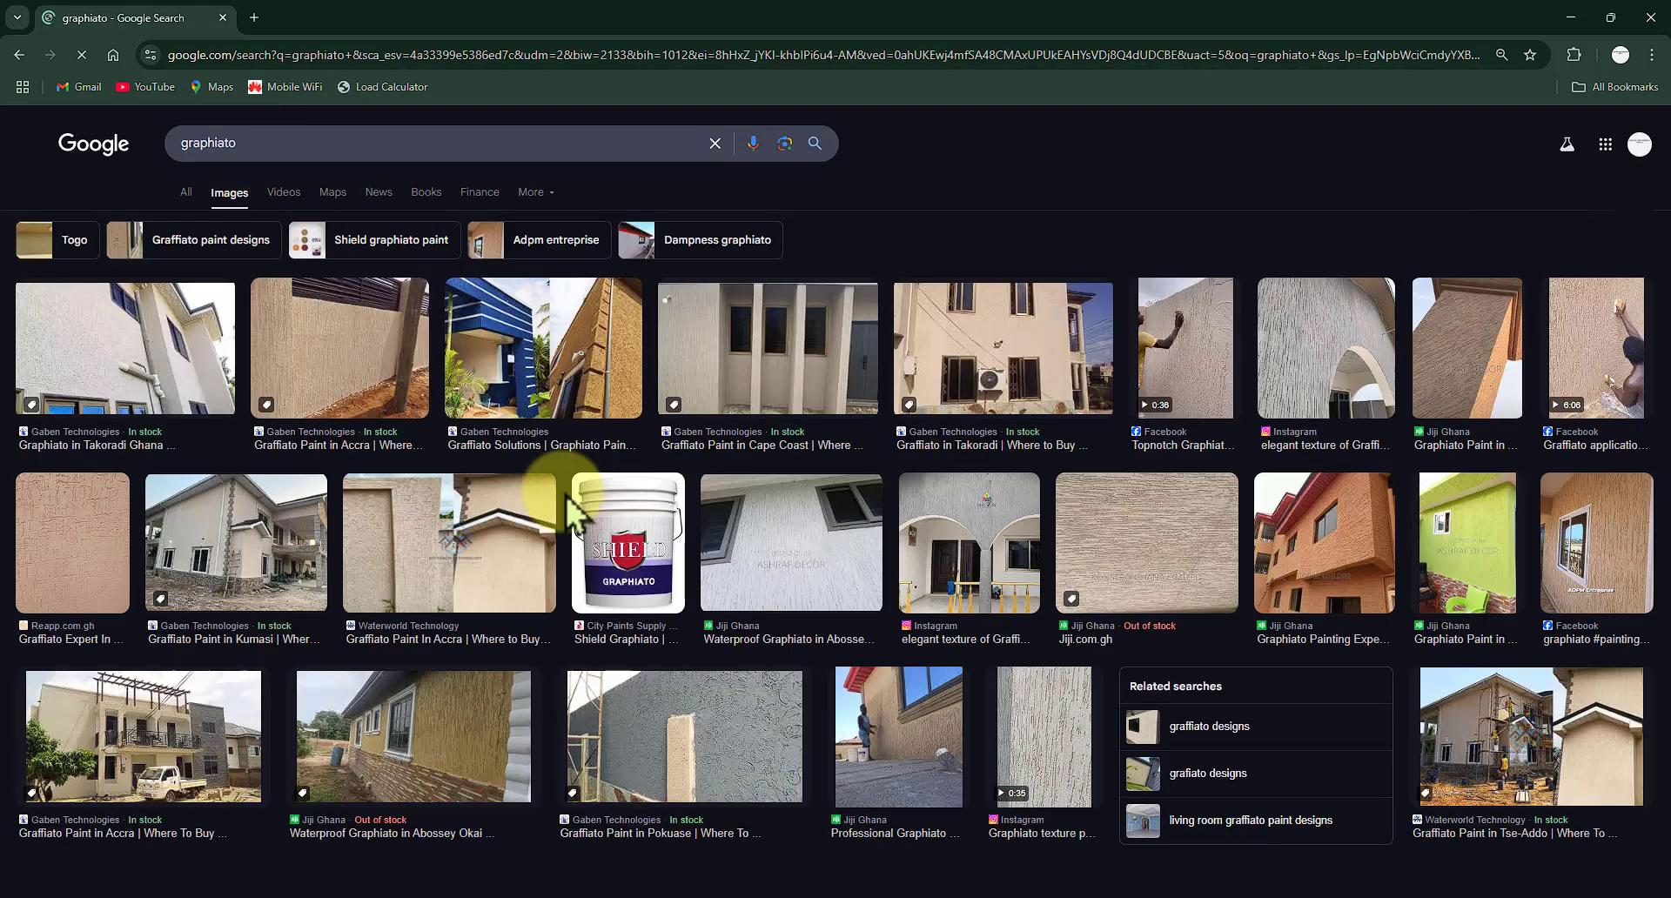
{"action": "scroll", "coordinate": [642, 609], "scroll_direction": "down", "scroll_amount": 10}
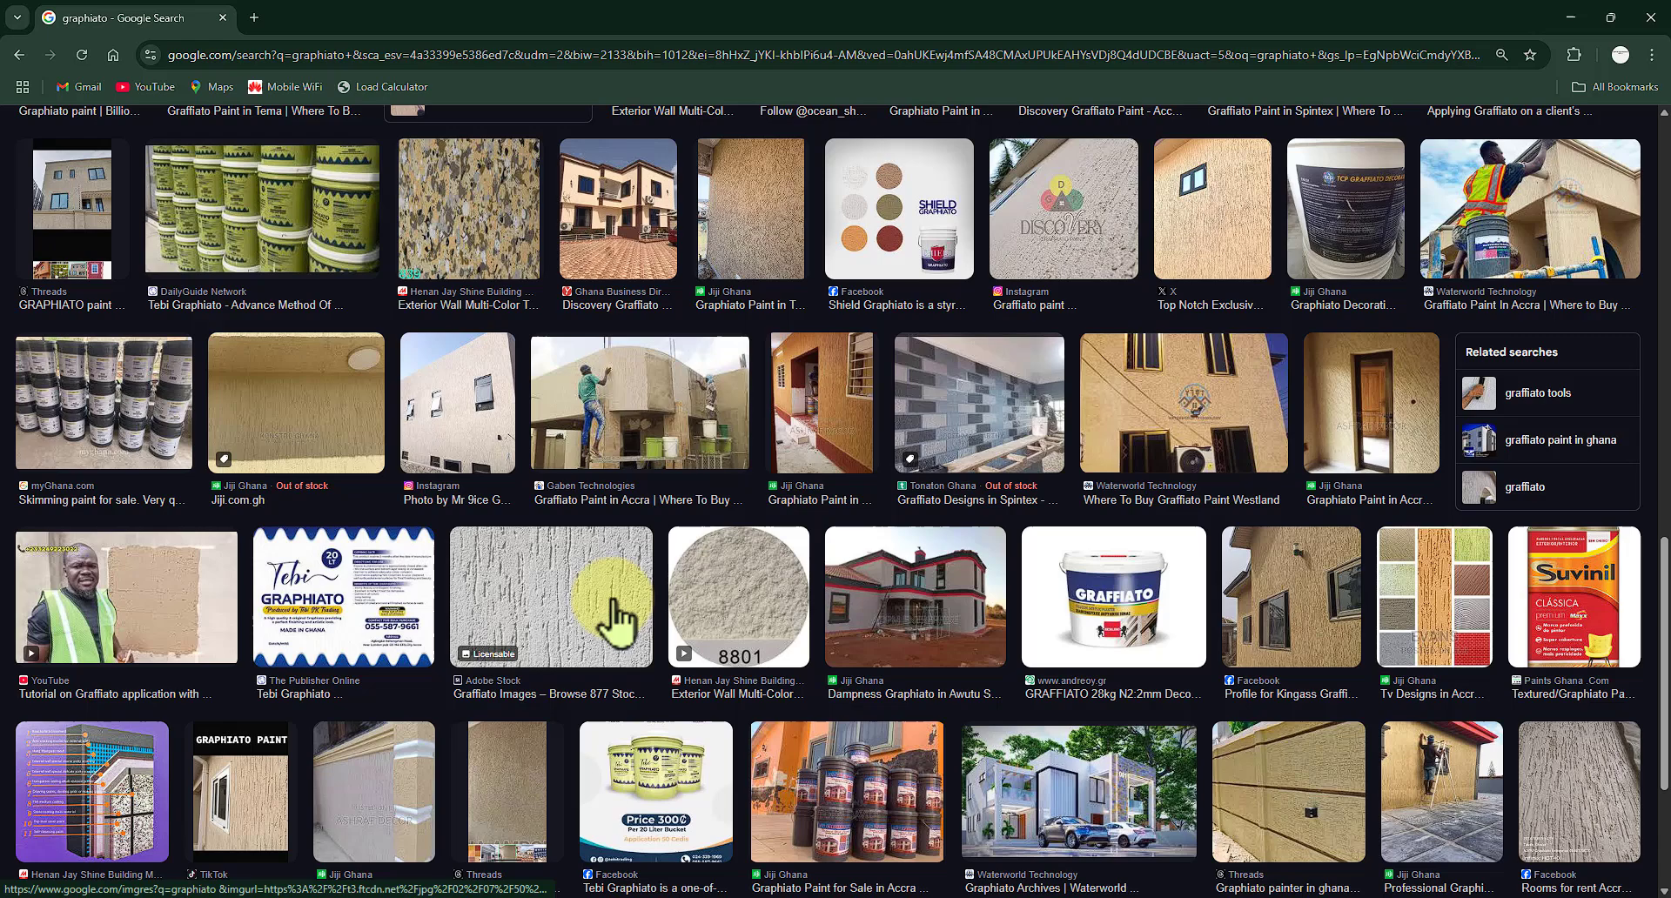
{"action": "left_click", "coordinate": [550, 600]}
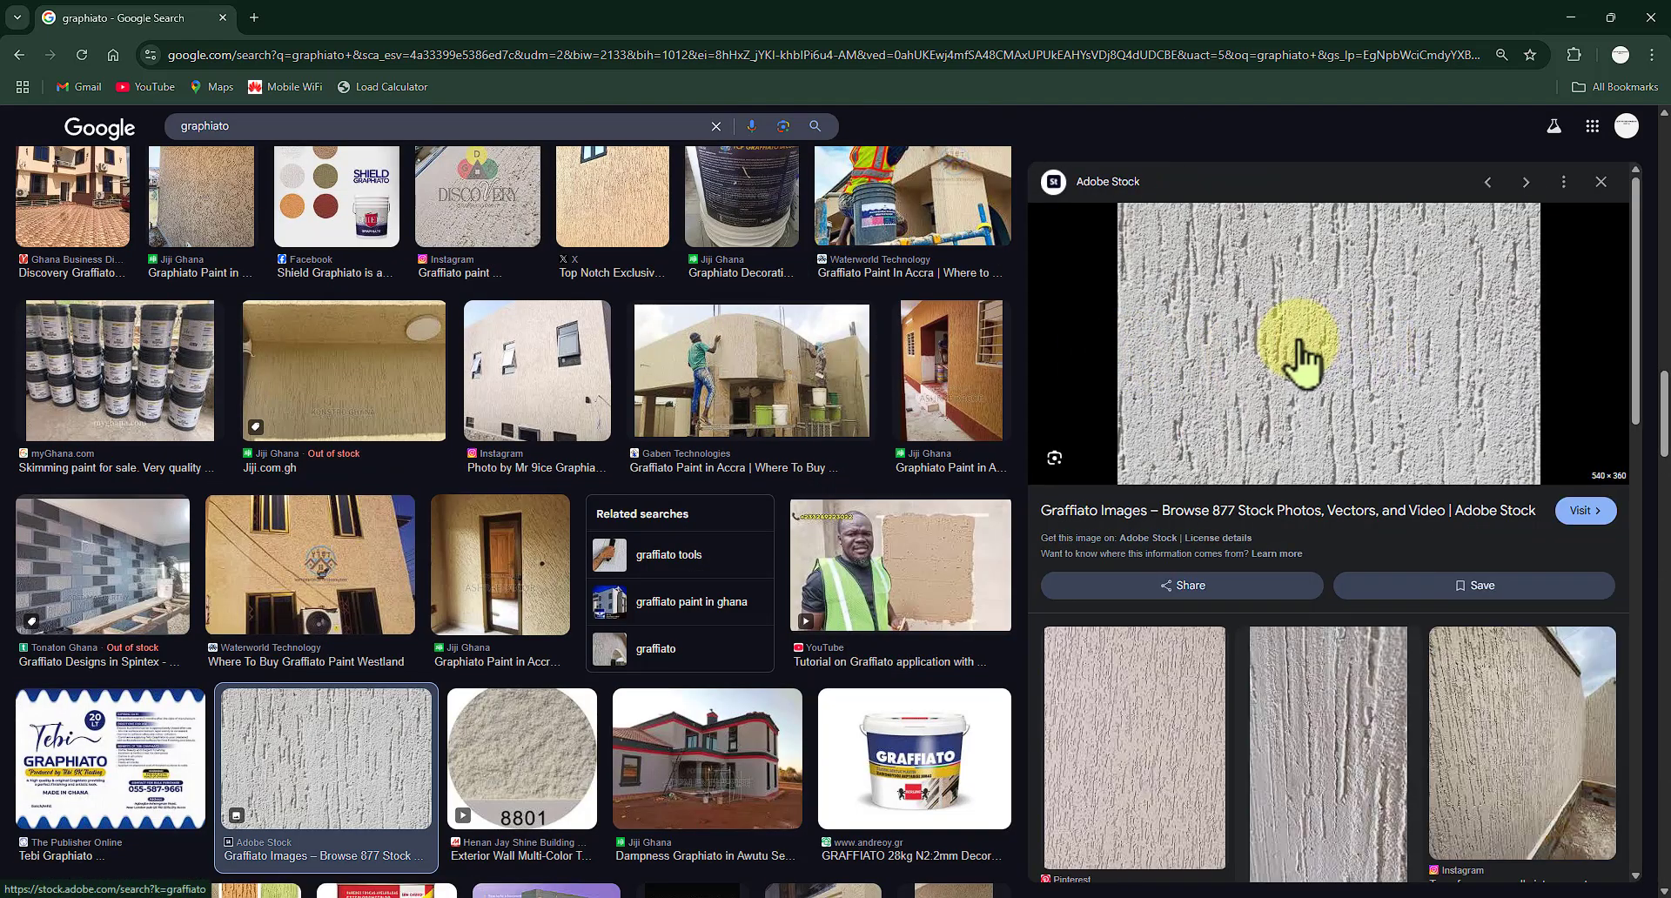
Step: Examine the Adobe Stock texture preview, its related images and the surrounding graphiato results
{"action": "scroll", "coordinate": [1301, 366], "scroll_direction": "down", "scroll_amount": 10}
{"action": "scroll", "coordinate": [1185, 599], "scroll_direction": "down", "scroll_amount": 3}
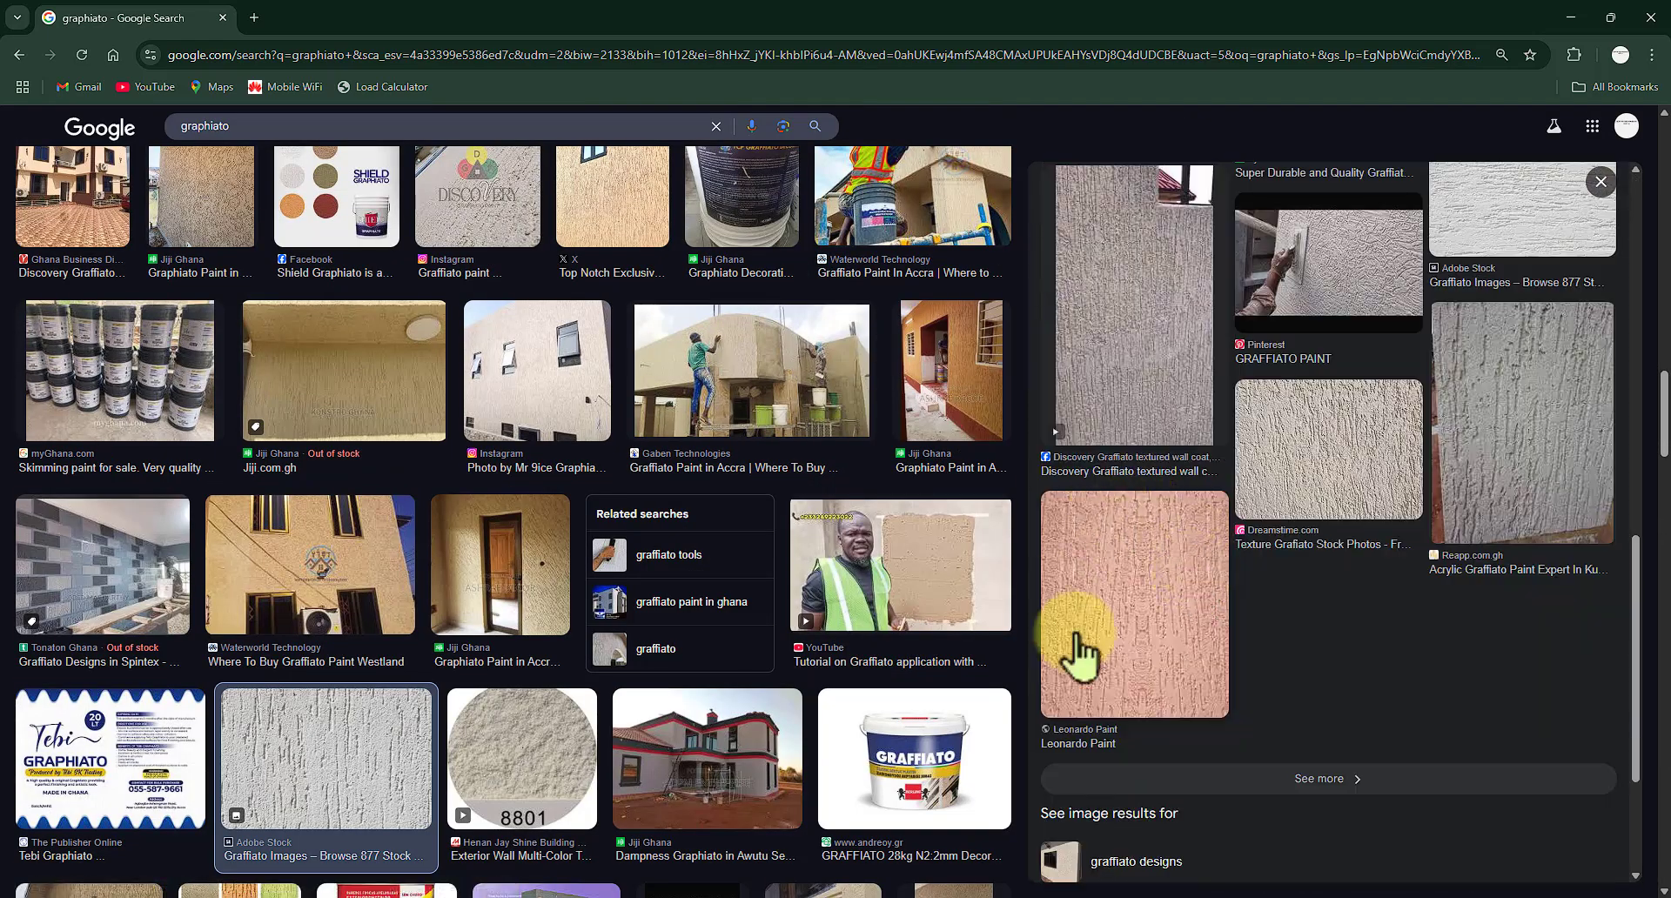
{"action": "scroll", "coordinate": [1183, 561], "scroll_direction": "up", "scroll_amount": 10}
{"action": "scroll", "coordinate": [1162, 565], "scroll_direction": "up", "scroll_amount": 8}
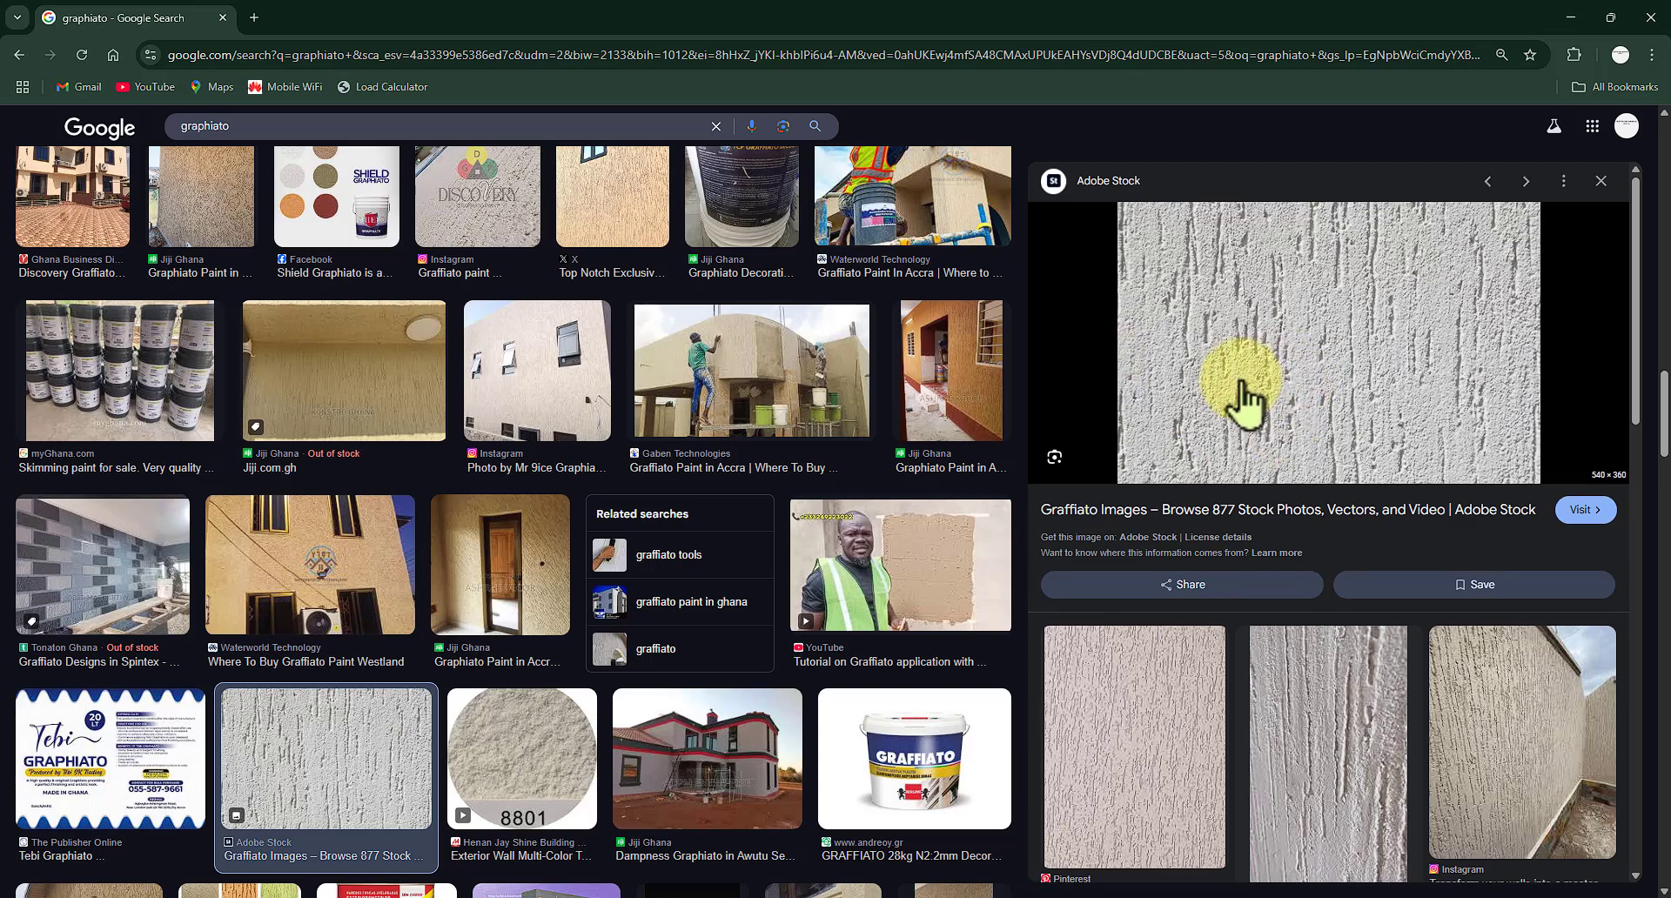
{"action": "scroll", "coordinate": [1234, 409], "scroll_direction": "down", "scroll_amount": 6}
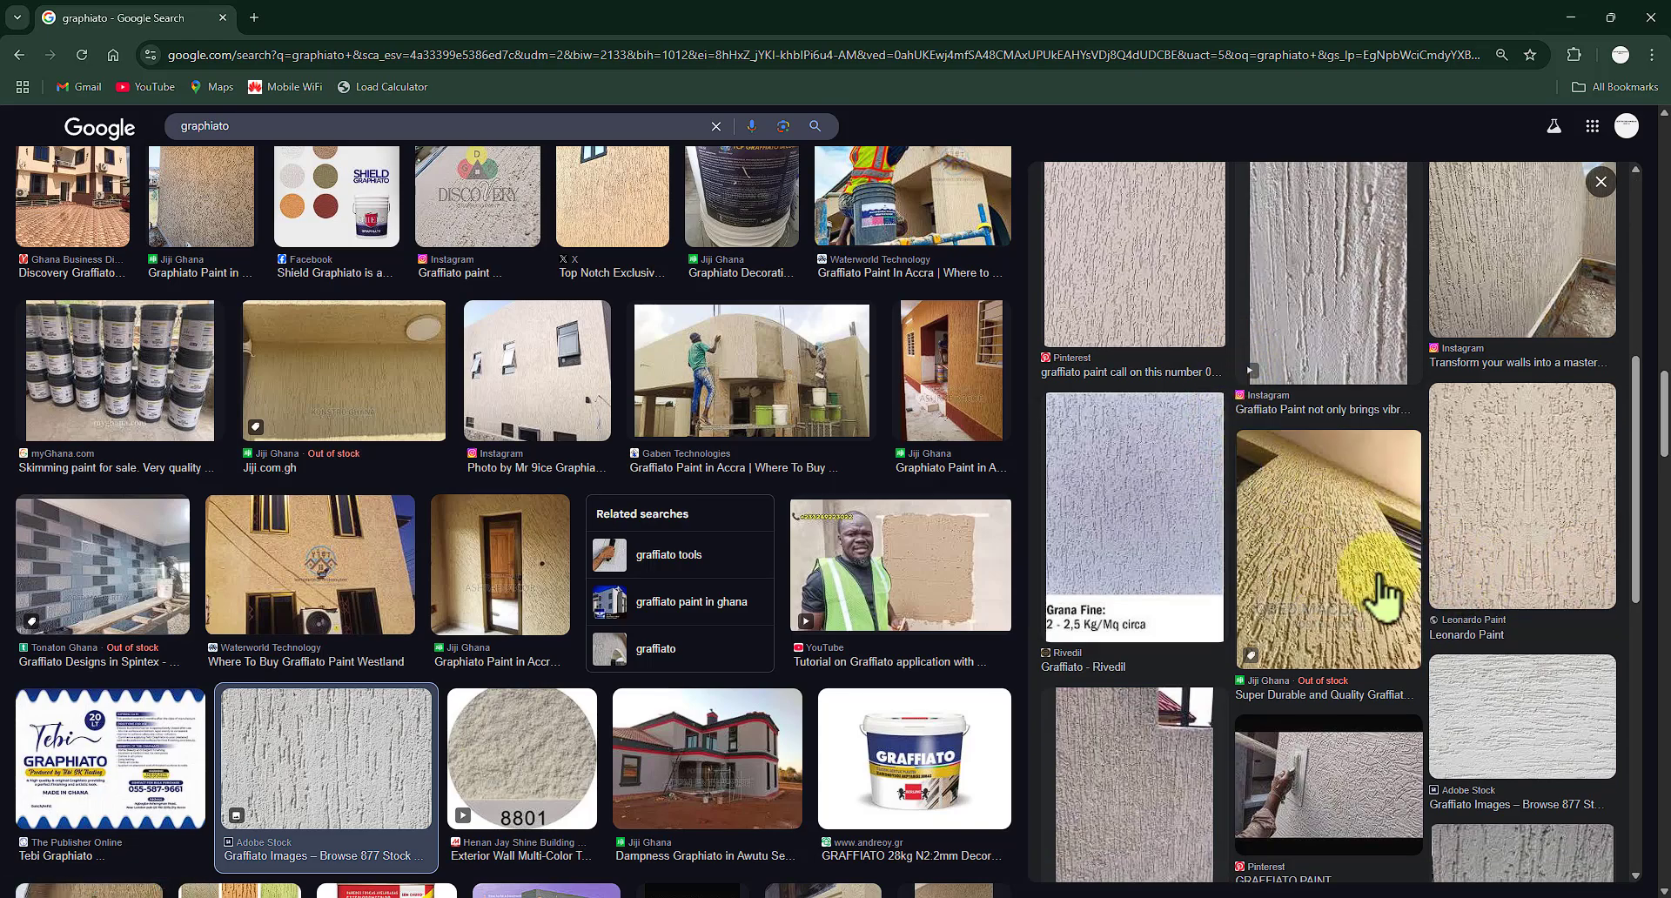
{"action": "scroll", "coordinate": [1236, 453], "scroll_direction": "up", "scroll_amount": 6}
{"action": "scroll", "coordinate": [1225, 470], "scroll_direction": "up", "scroll_amount": 1}
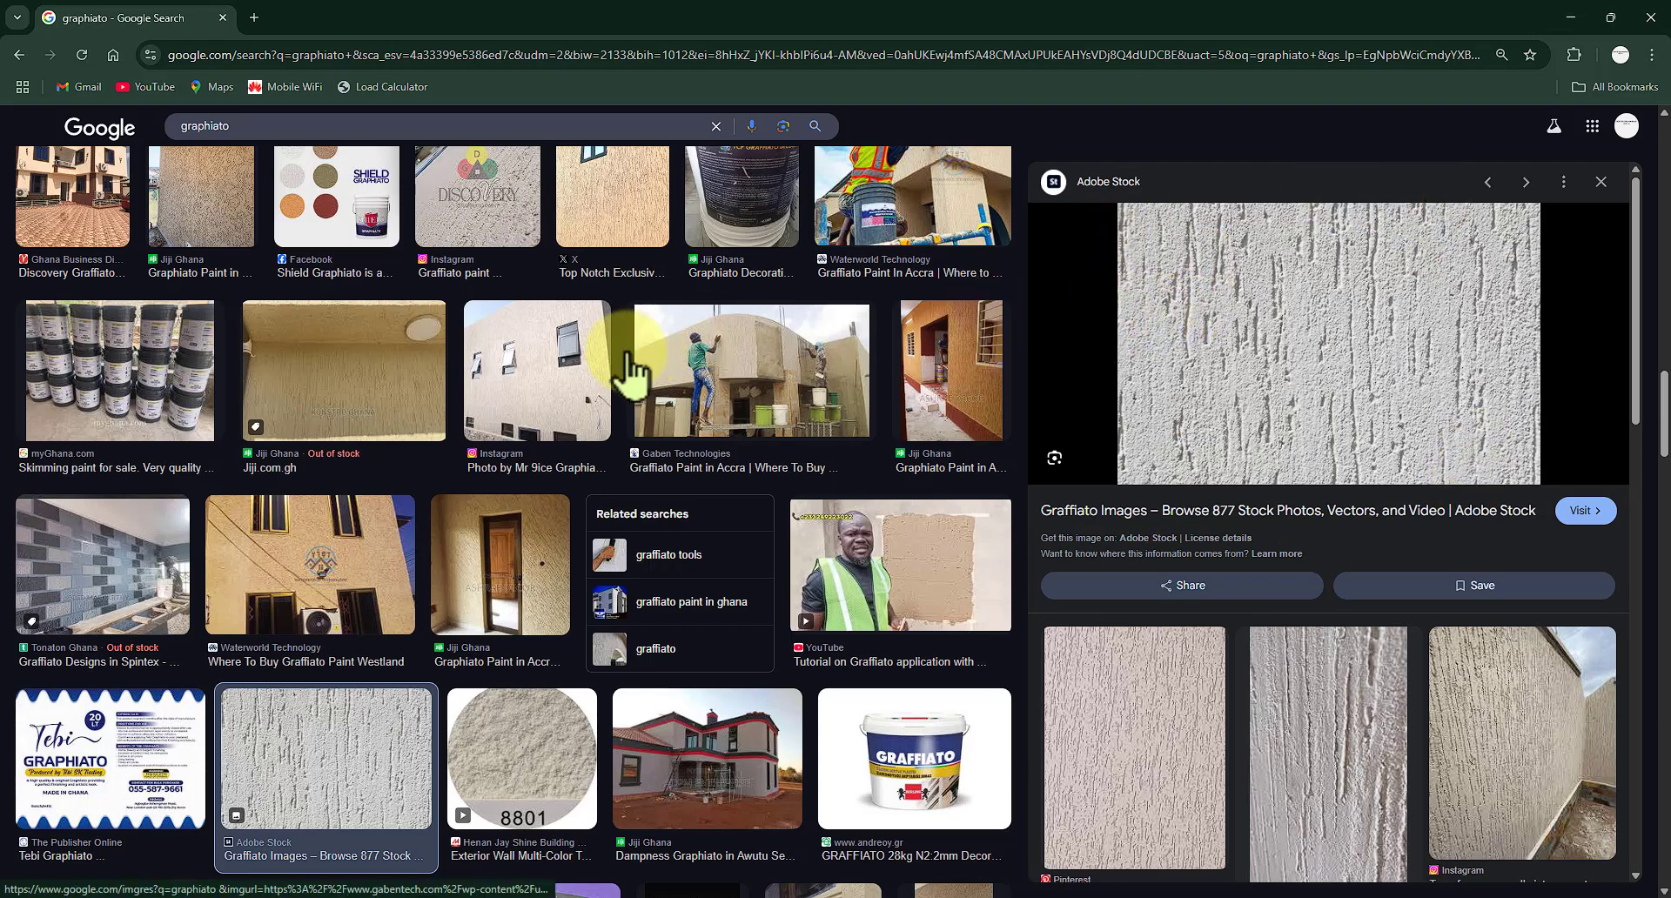
{"action": "scroll", "coordinate": [362, 372], "scroll_direction": "down", "scroll_amount": 6}
{"action": "scroll", "coordinate": [370, 374], "scroll_direction": "down", "scroll_amount": 6}
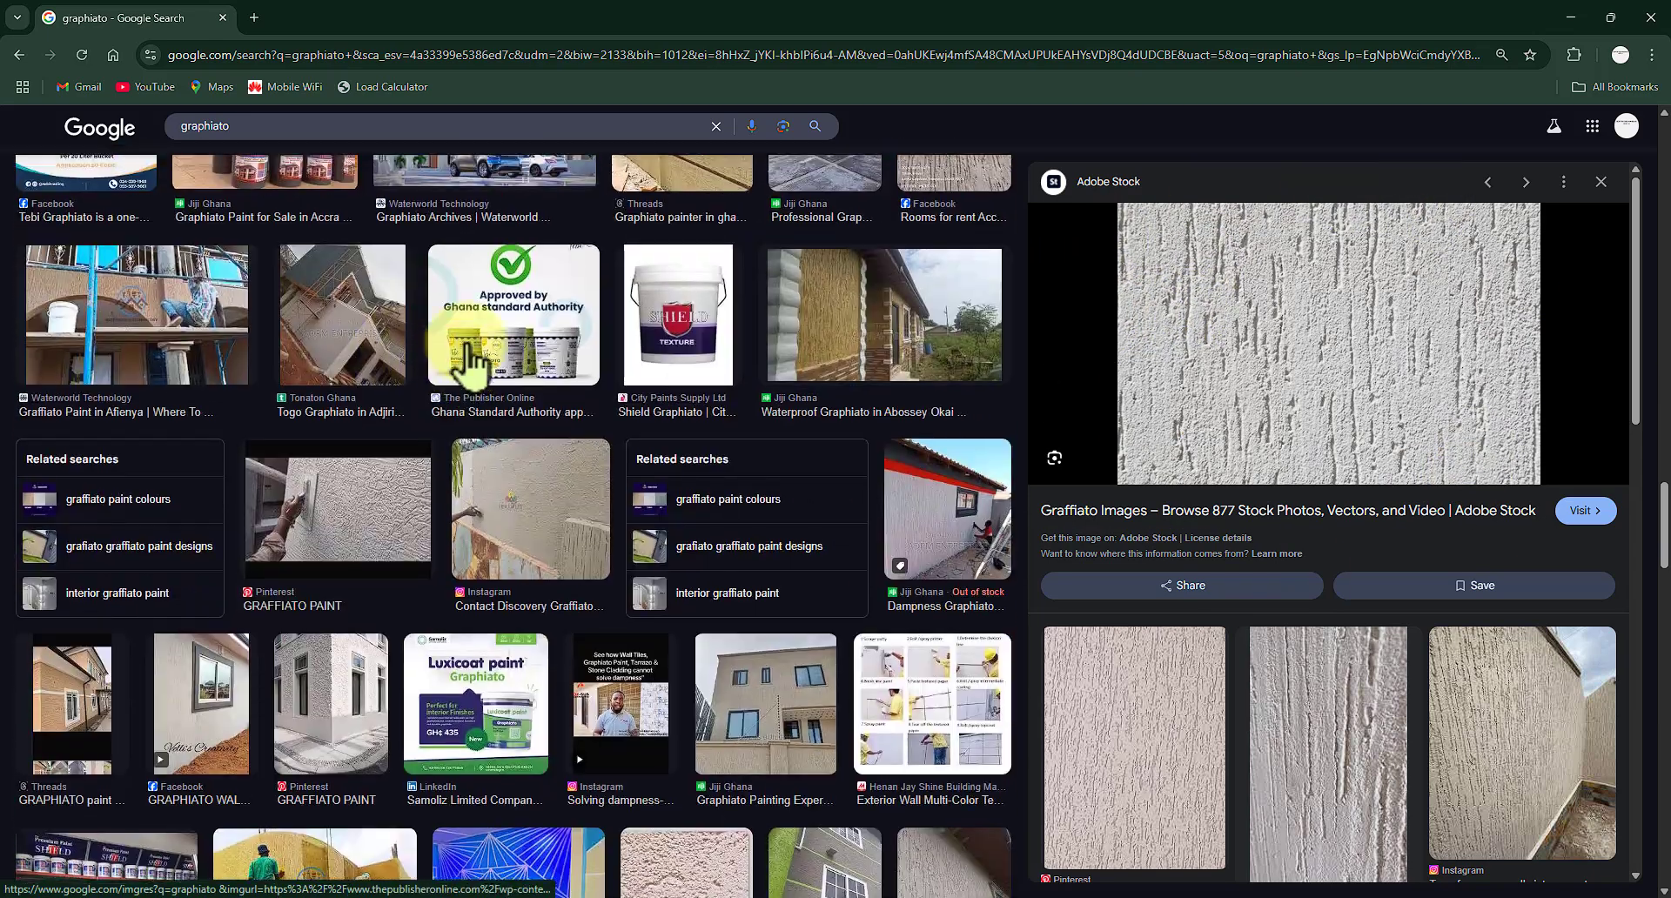
{"action": "scroll", "coordinate": [370, 374], "scroll_direction": "up", "scroll_amount": 8}
{"action": "right_click", "coordinate": [1260, 324]}
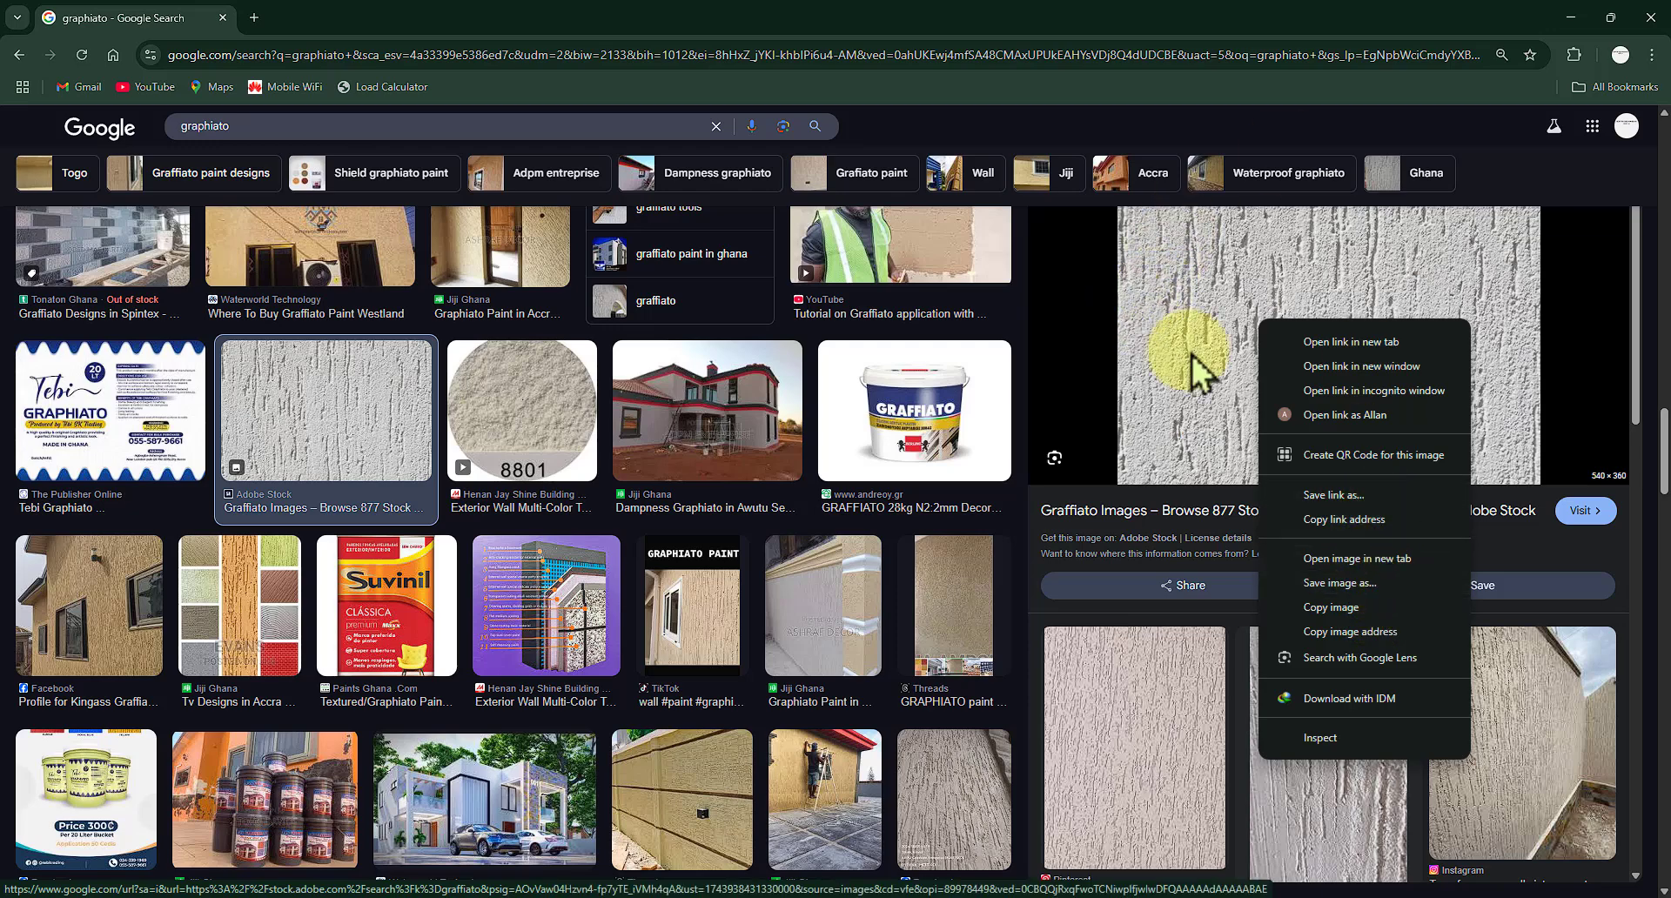
{"action": "left_click", "coordinate": [1390, 583]}
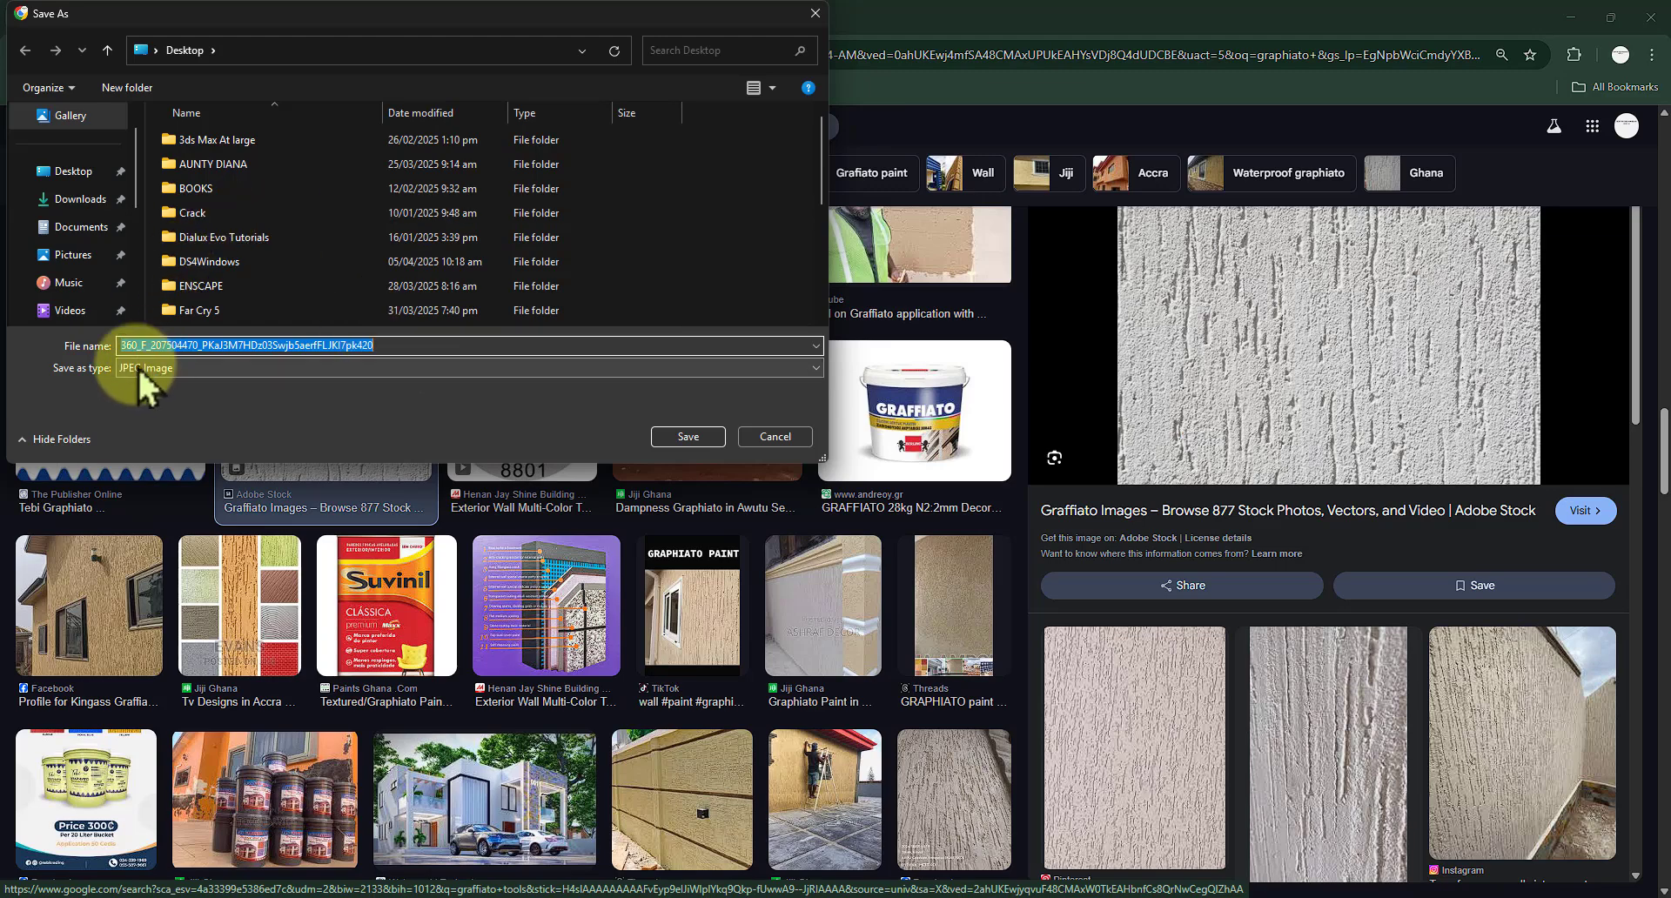
{"action": "left_click", "coordinate": [773, 437]}
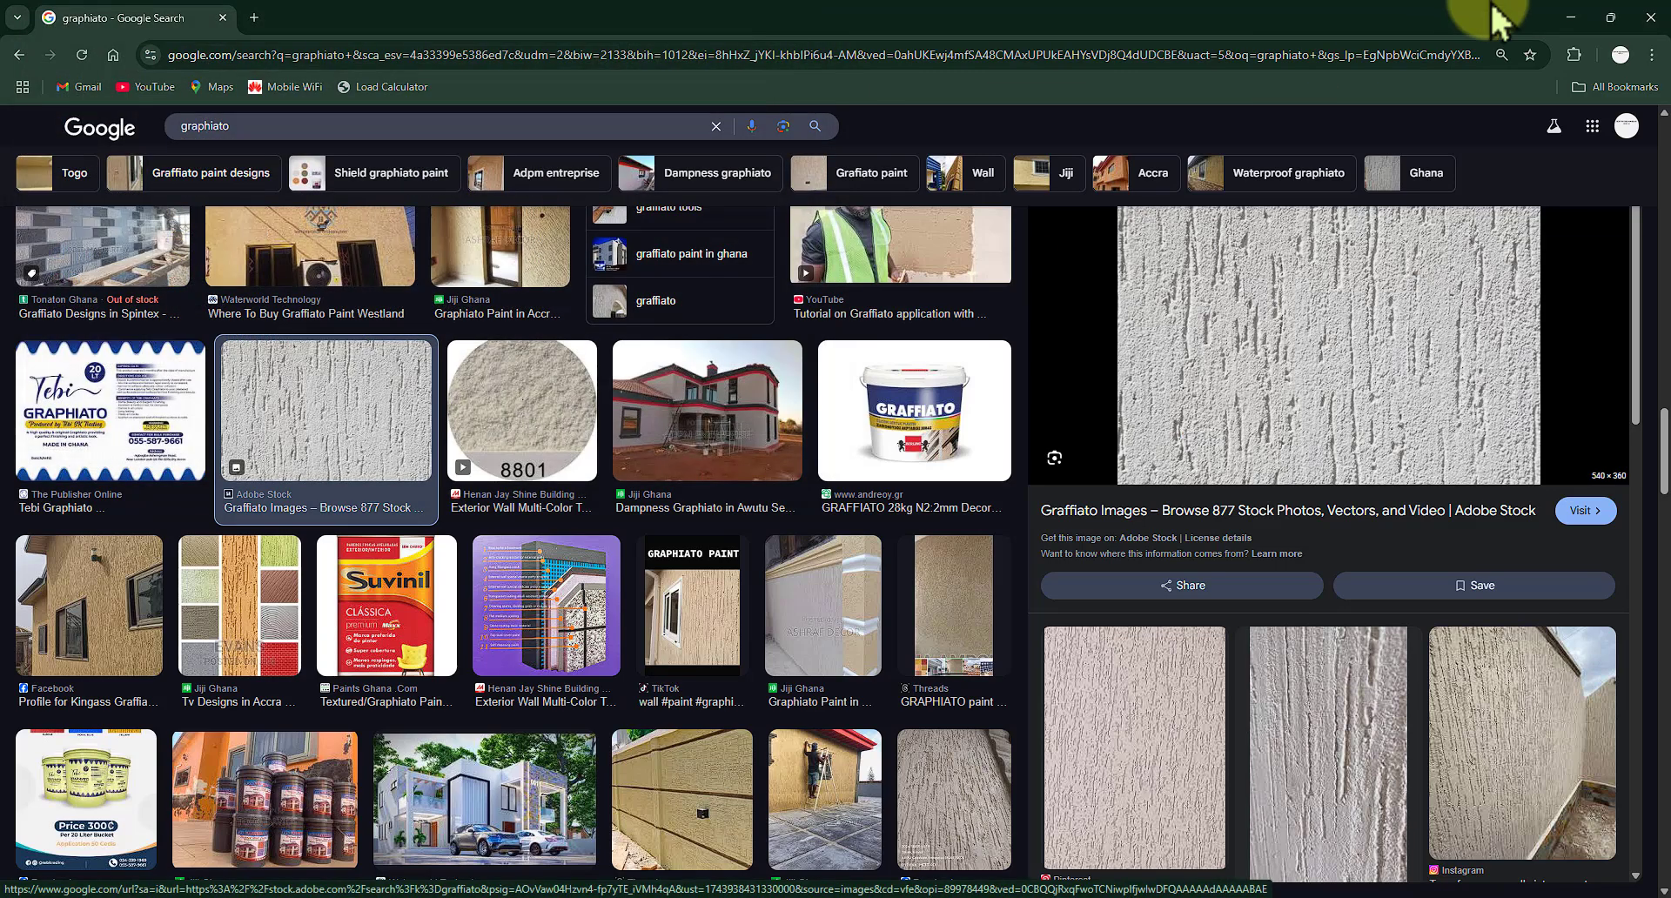
Step: Minimize Chrome to return to the building's 3D view in Revit
{"action": "left_click", "coordinate": [1567, 18]}
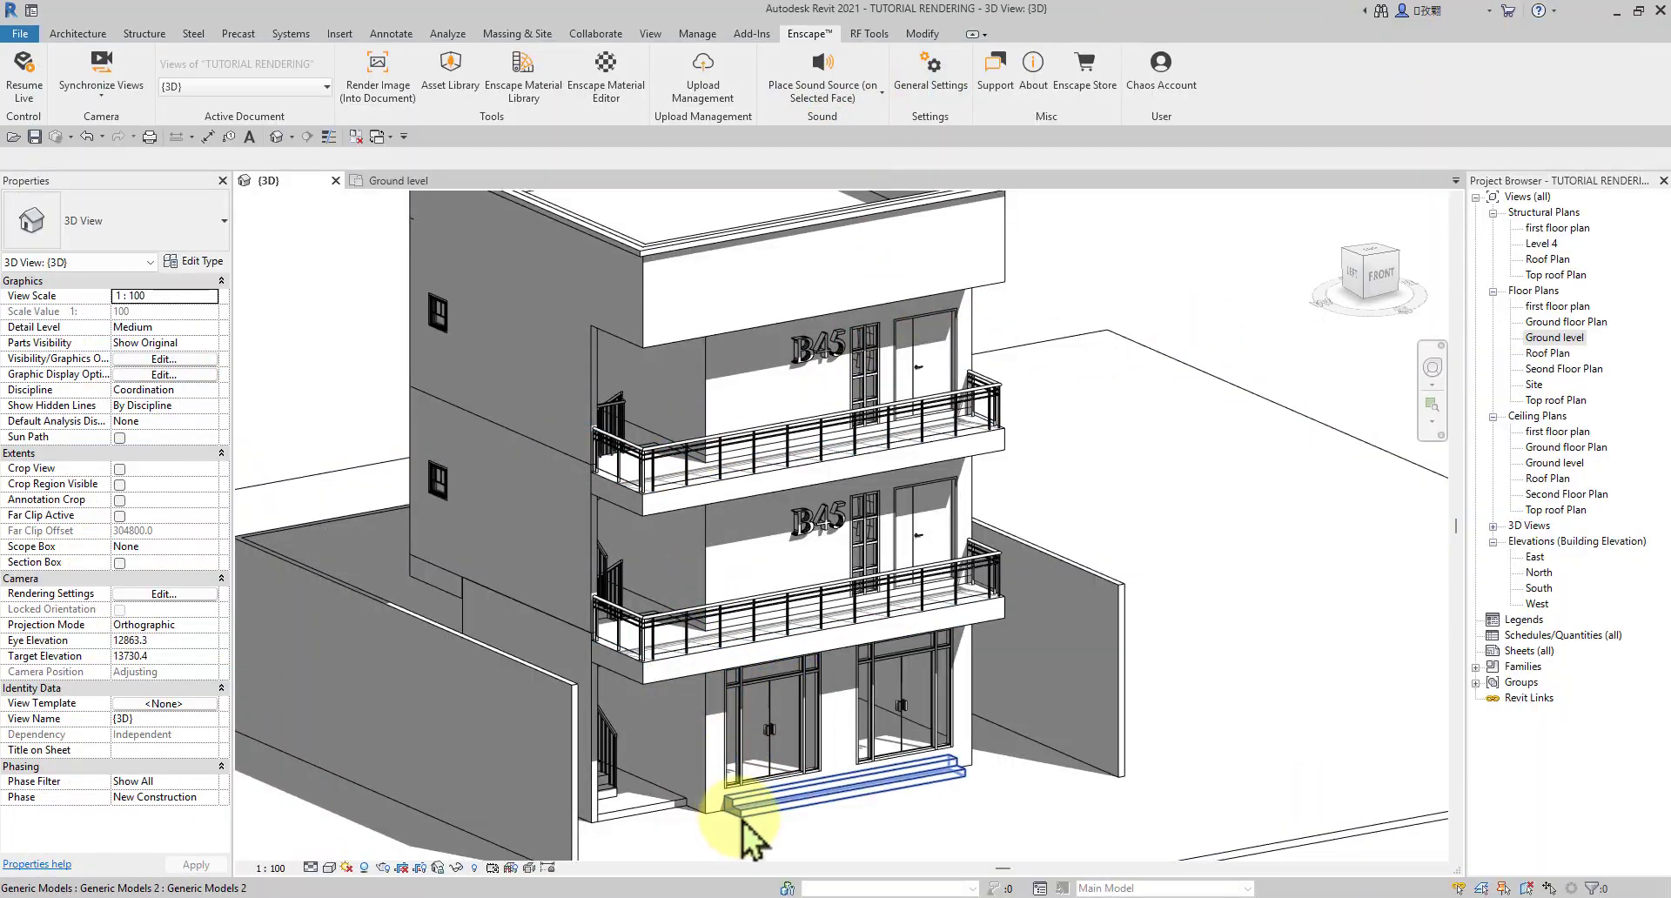
Step: Browse to the GRAPHIATO folder on the Desktop in File Explorer, view its texture images and return to the Revit model
{"action": "key", "text": "super+e"}
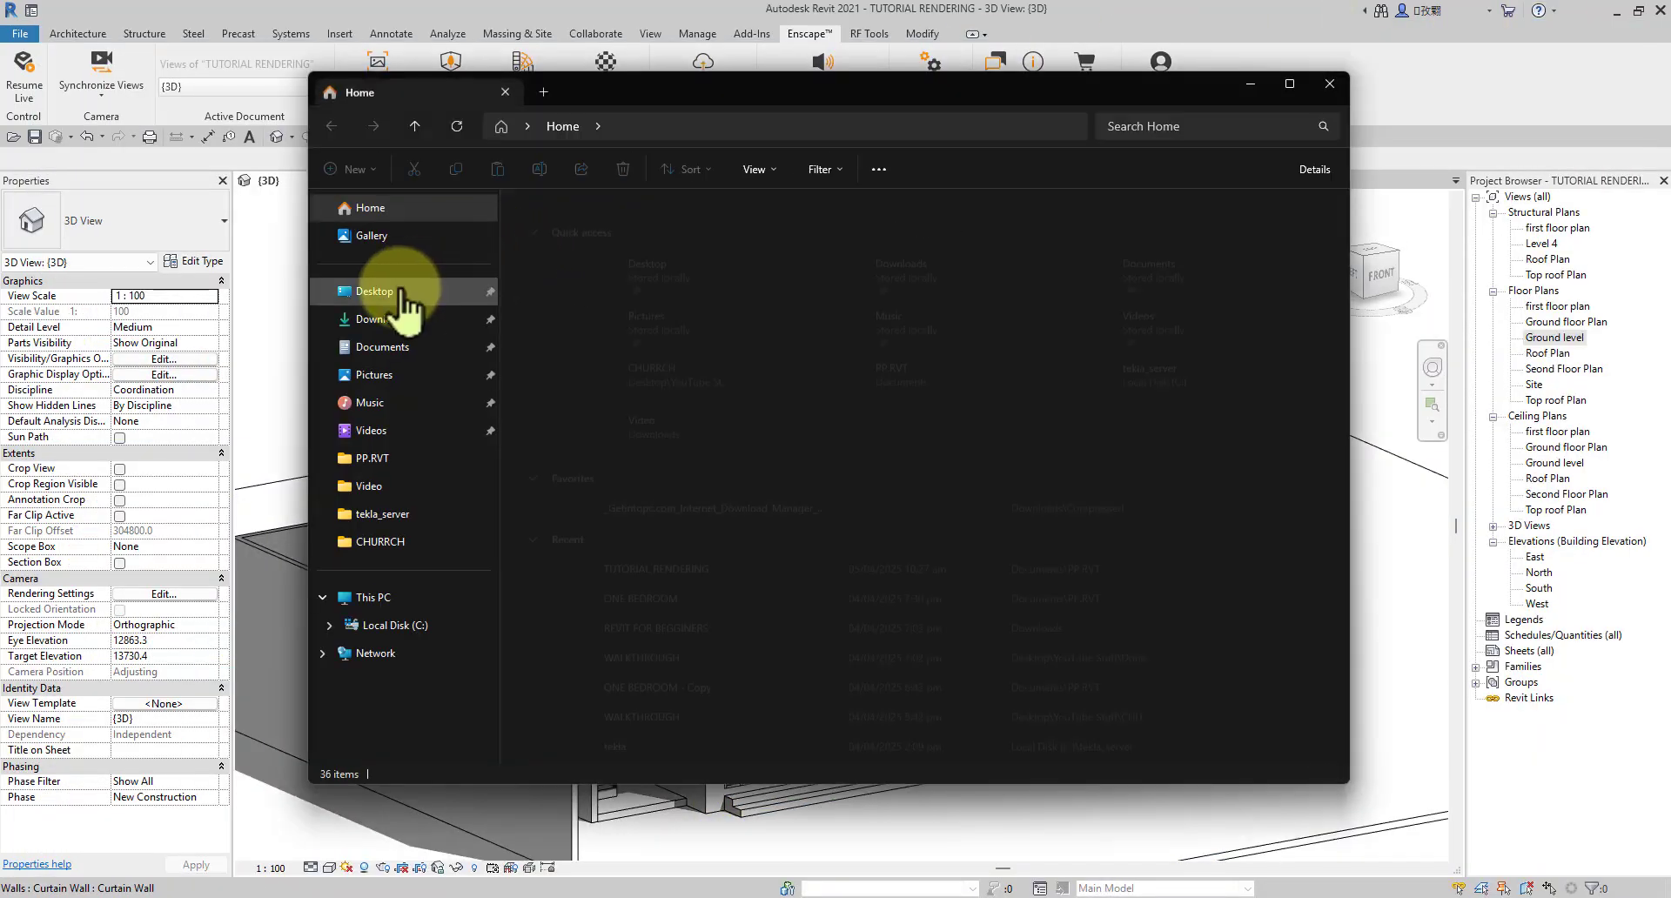
{"action": "left_click", "coordinate": [403, 292]}
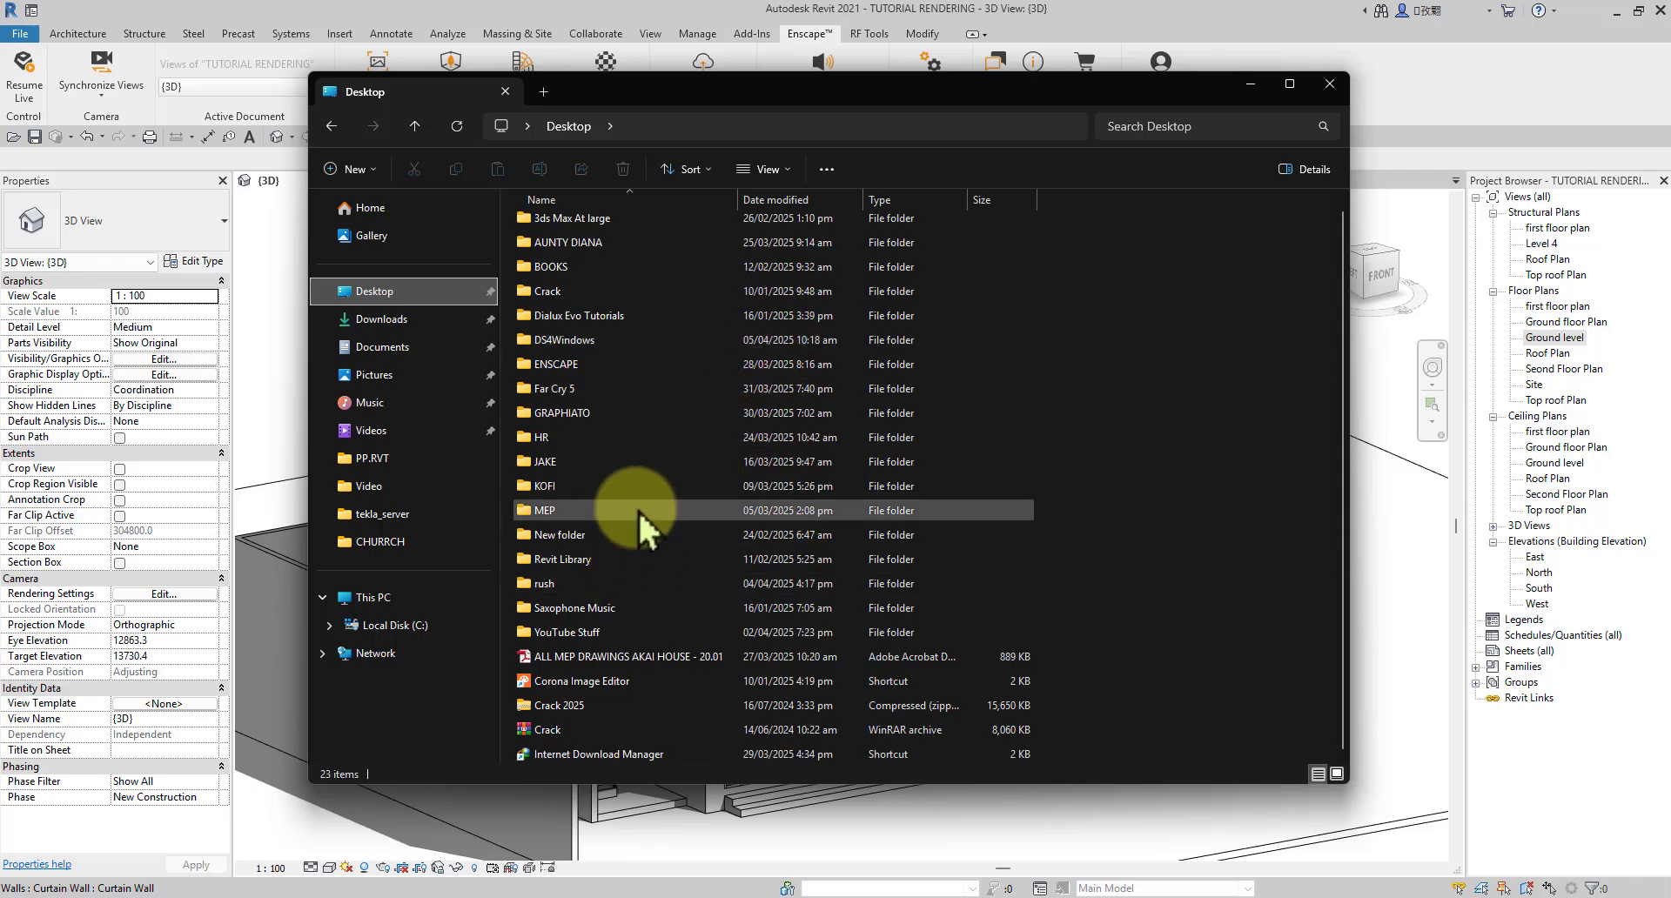
{"action": "double_click", "coordinate": [620, 590]}
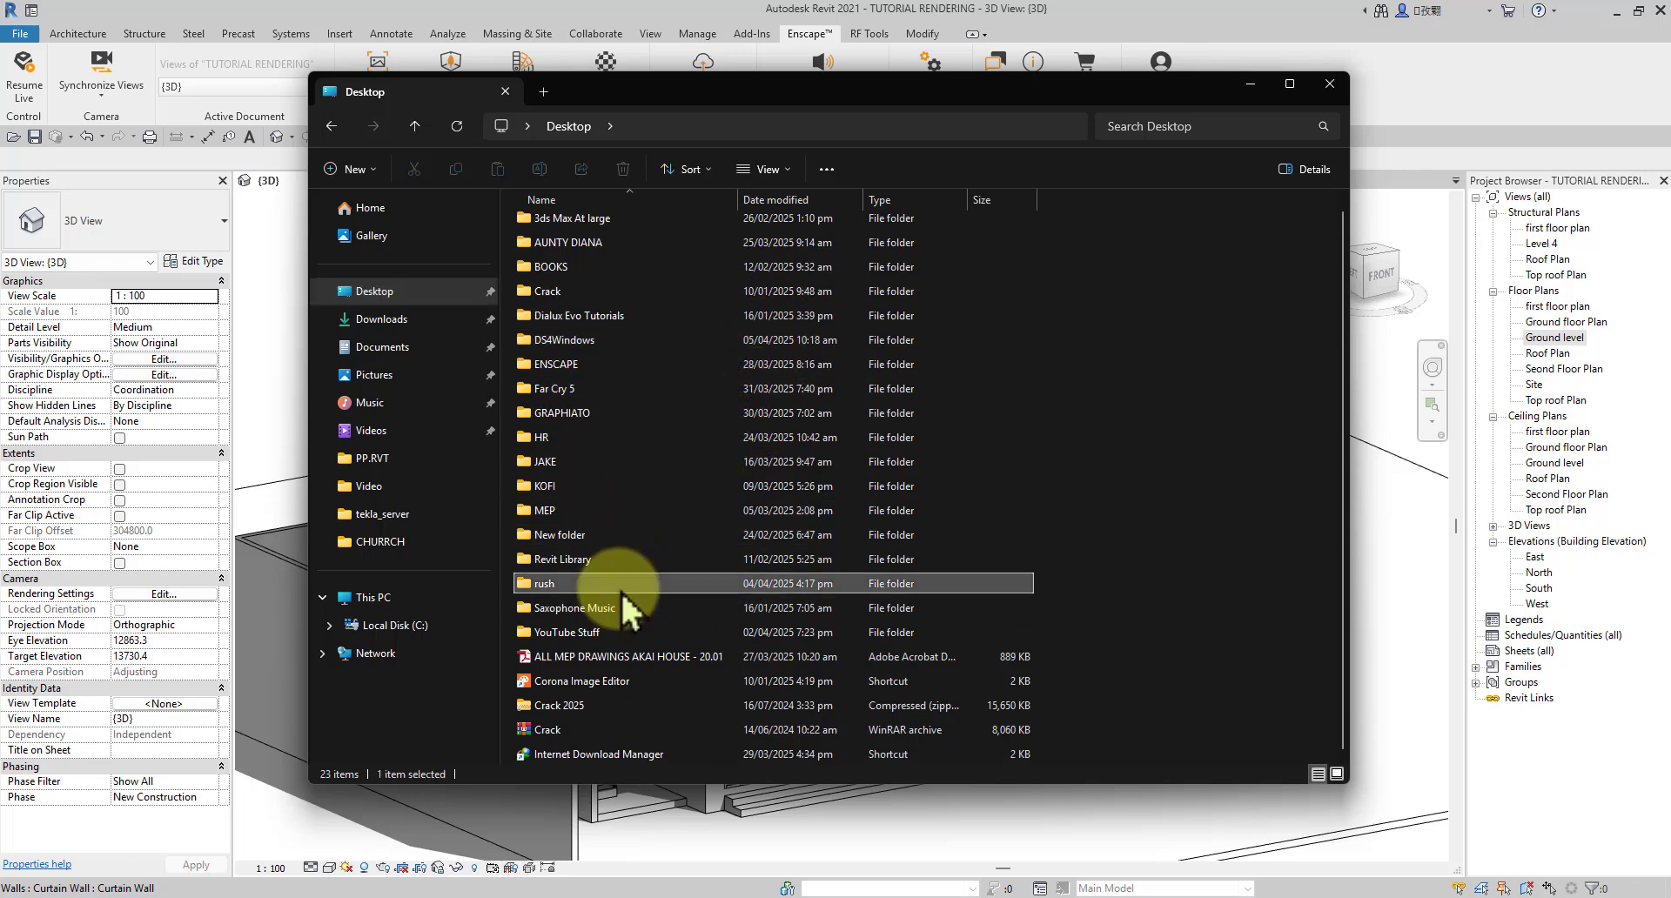
{"action": "left_click", "coordinate": [329, 125]}
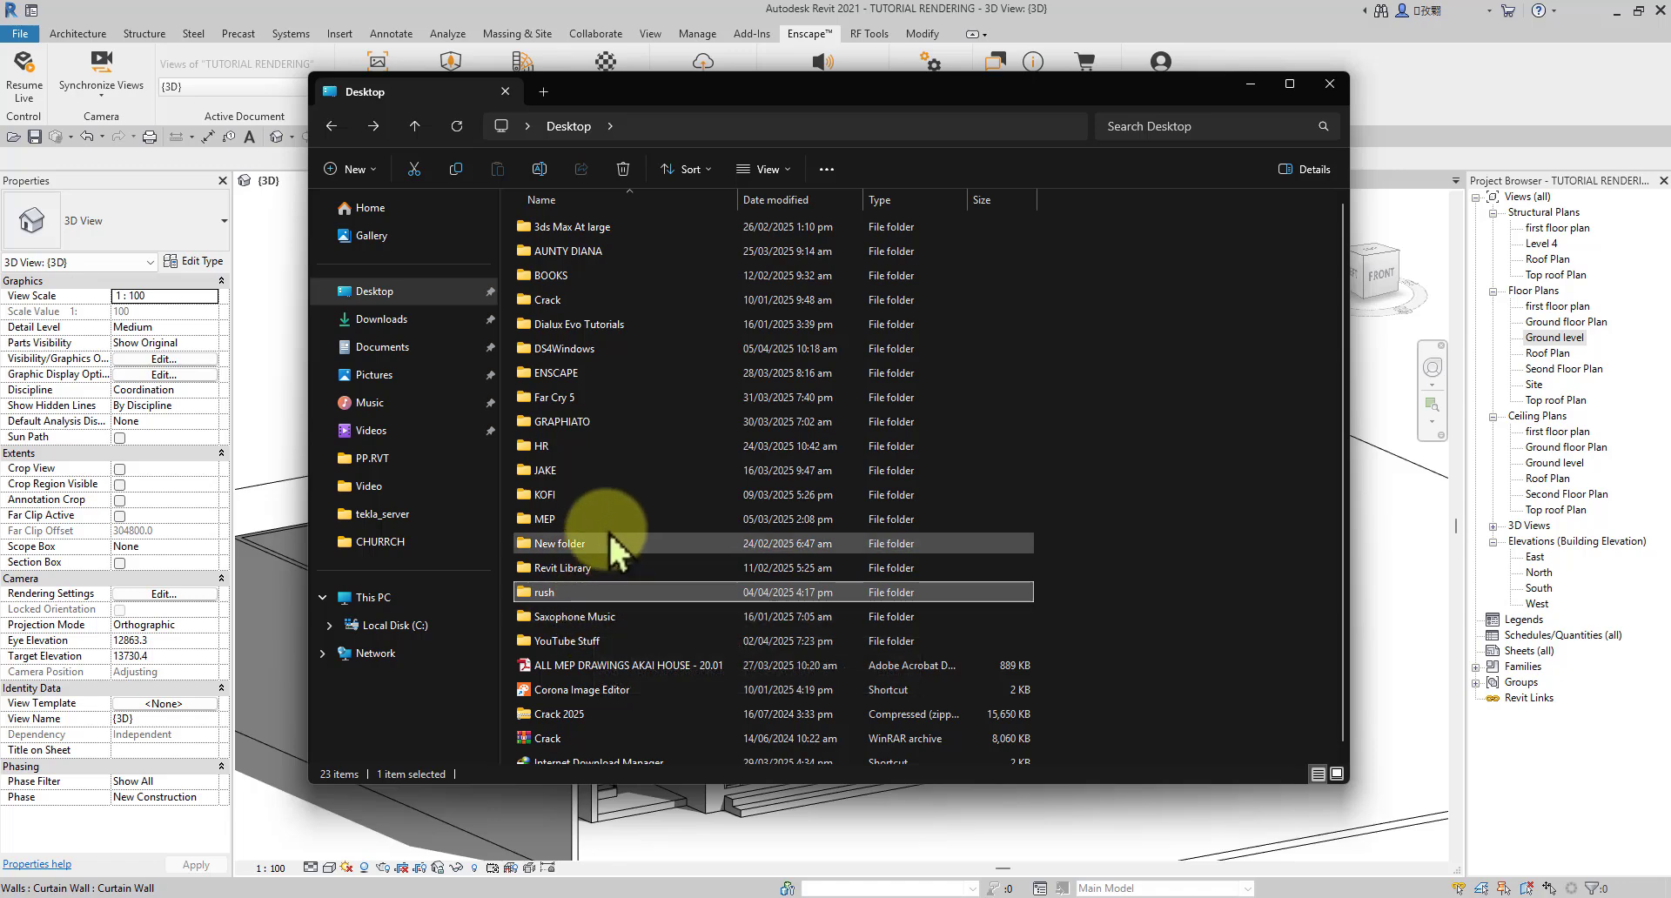
{"action": "left_click", "coordinate": [640, 421]}
{"action": "double_click", "coordinate": [640, 421]}
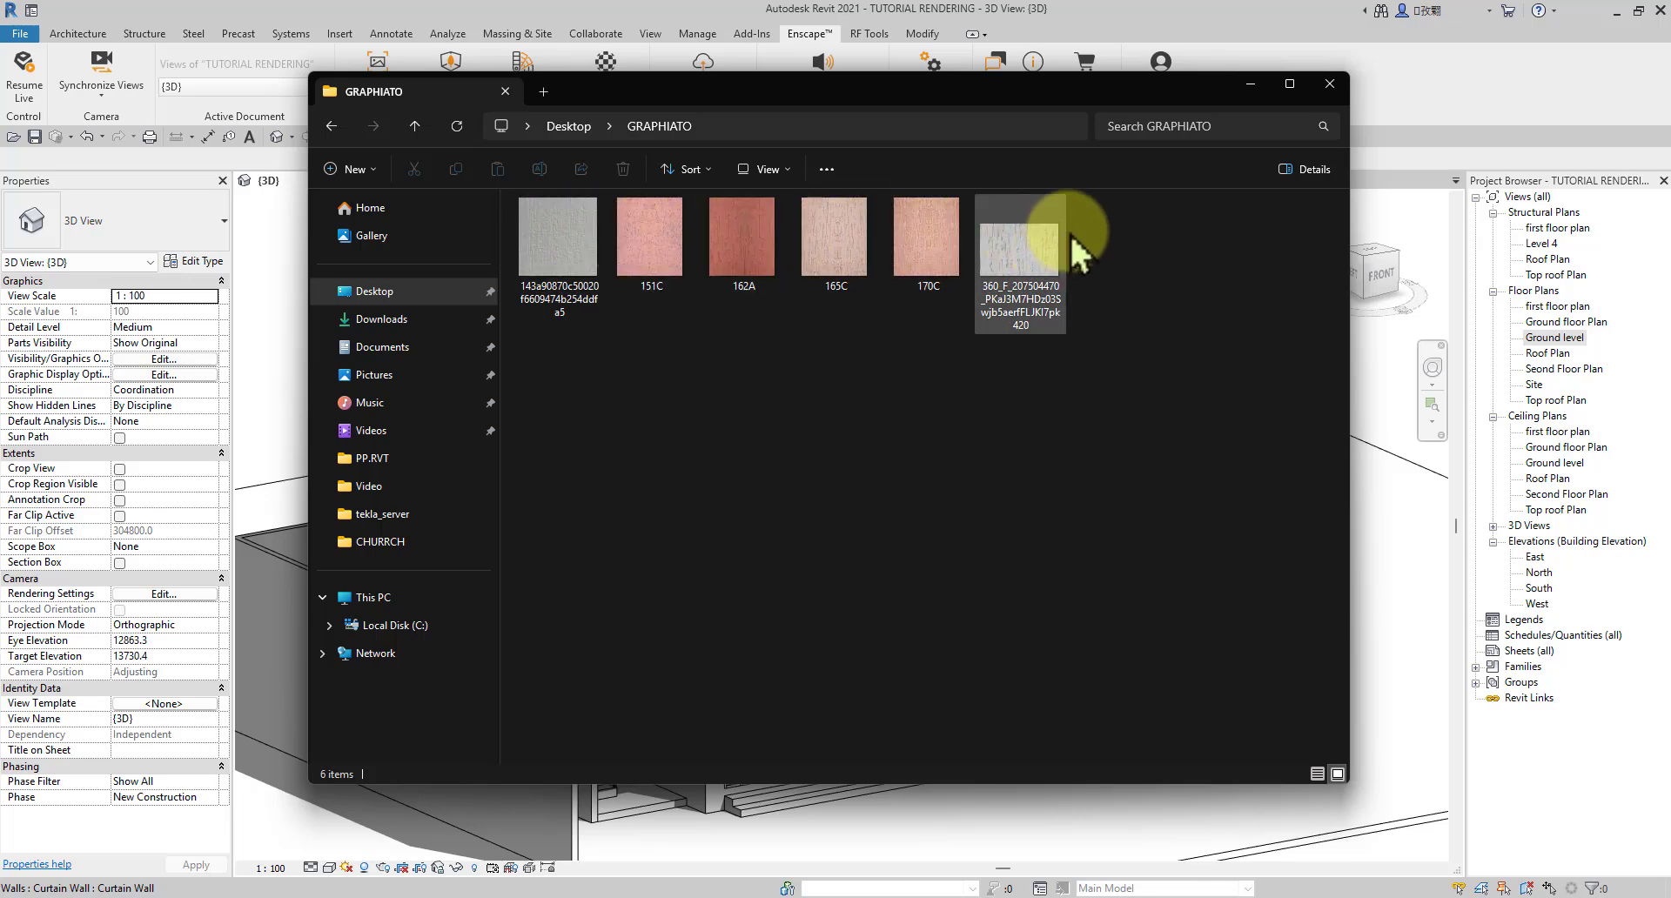
{"action": "left_click", "coordinate": [1250, 85]}
Step: Examine the building's side walls, stair openings and balcony slab edges in the shaded 3D view
{"action": "scroll", "coordinate": [596, 361], "scroll_direction": "up", "scroll_amount": 3}
{"action": "scroll", "coordinate": [596, 362], "scroll_direction": "down", "scroll_amount": 4}
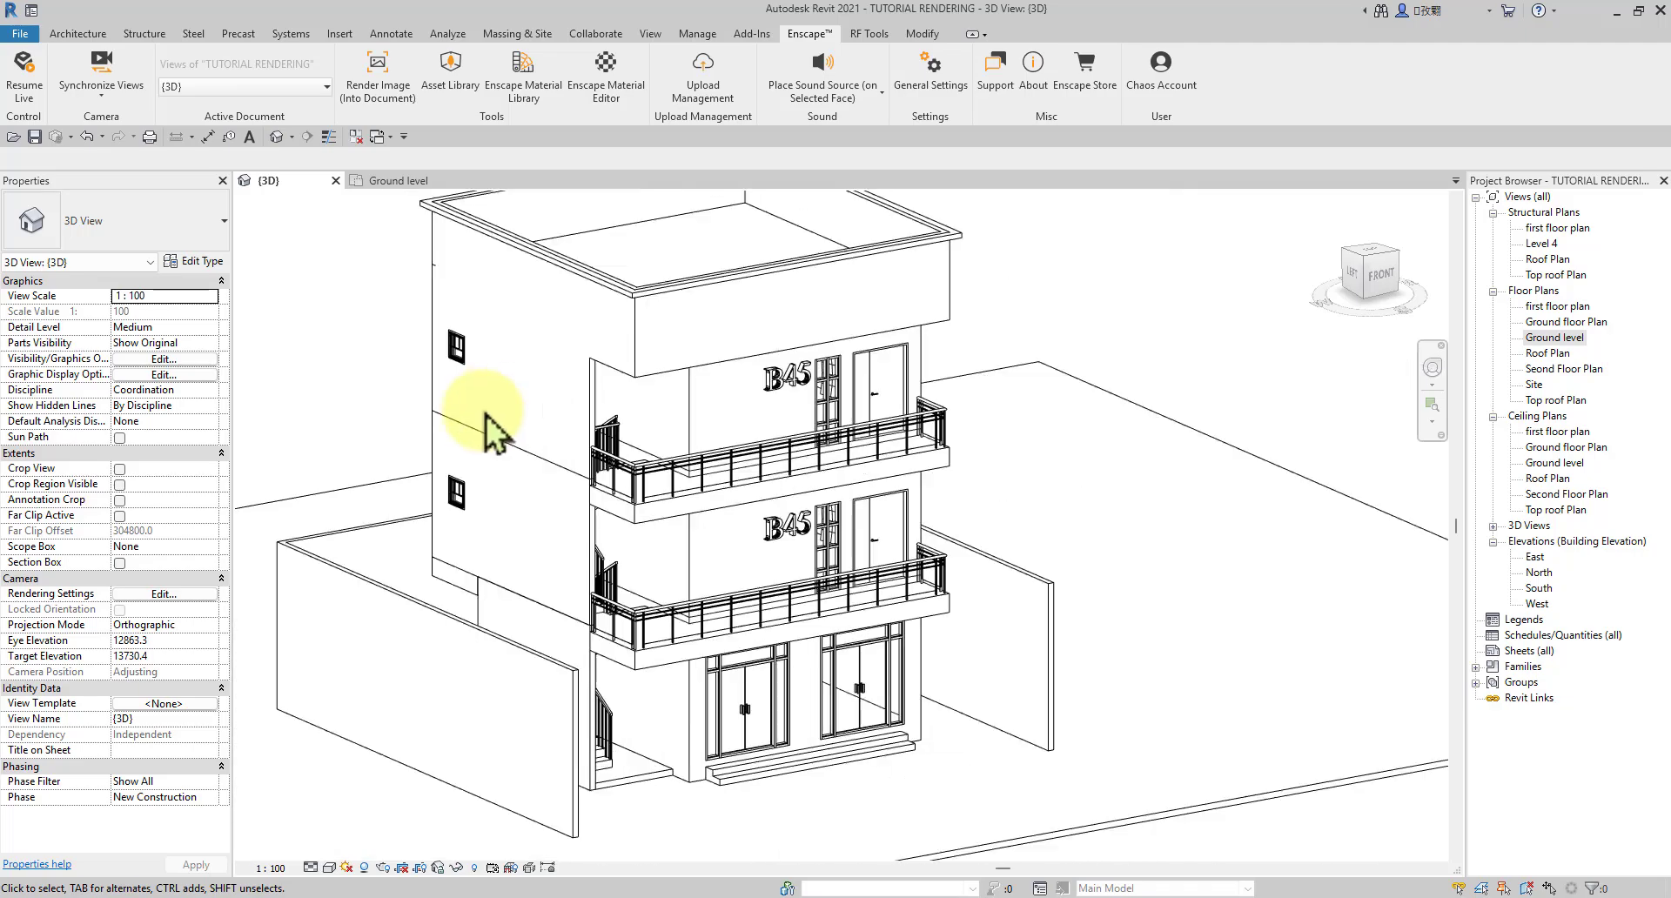
{"action": "scroll", "coordinate": [478, 466], "scroll_direction": "up", "scroll_amount": 6}
{"action": "key", "text": "s"}
{"action": "key", "text": "d"}
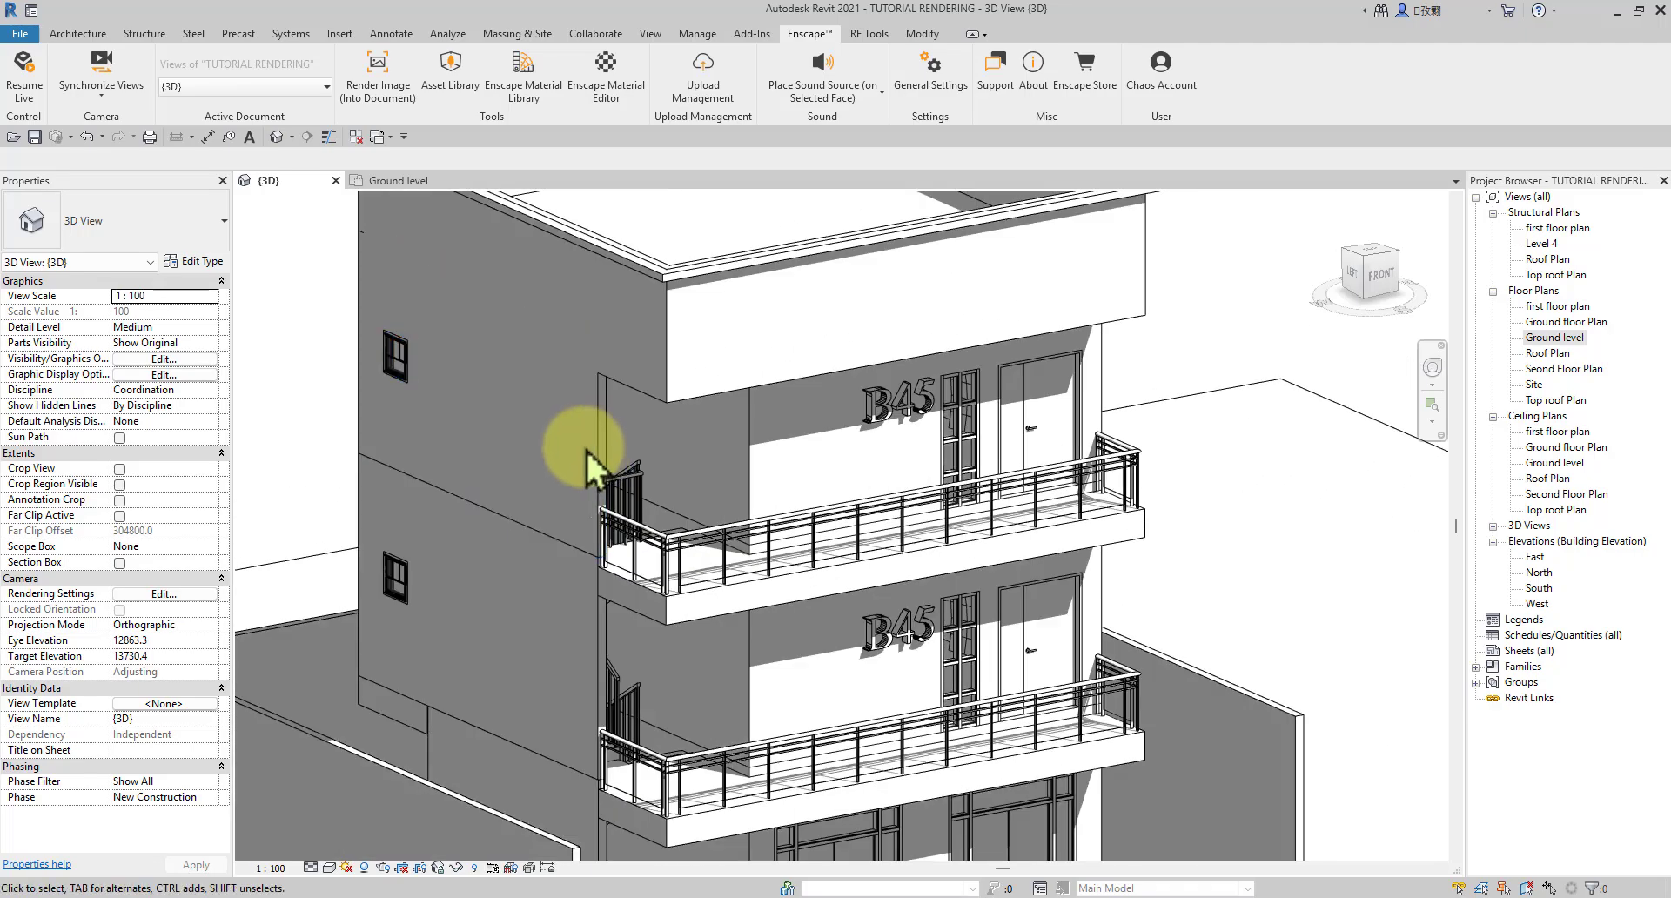
{"action": "middle_click_drag", "start_coordinate": [683, 474], "coordinate": [666, 592], "text": "shift"}
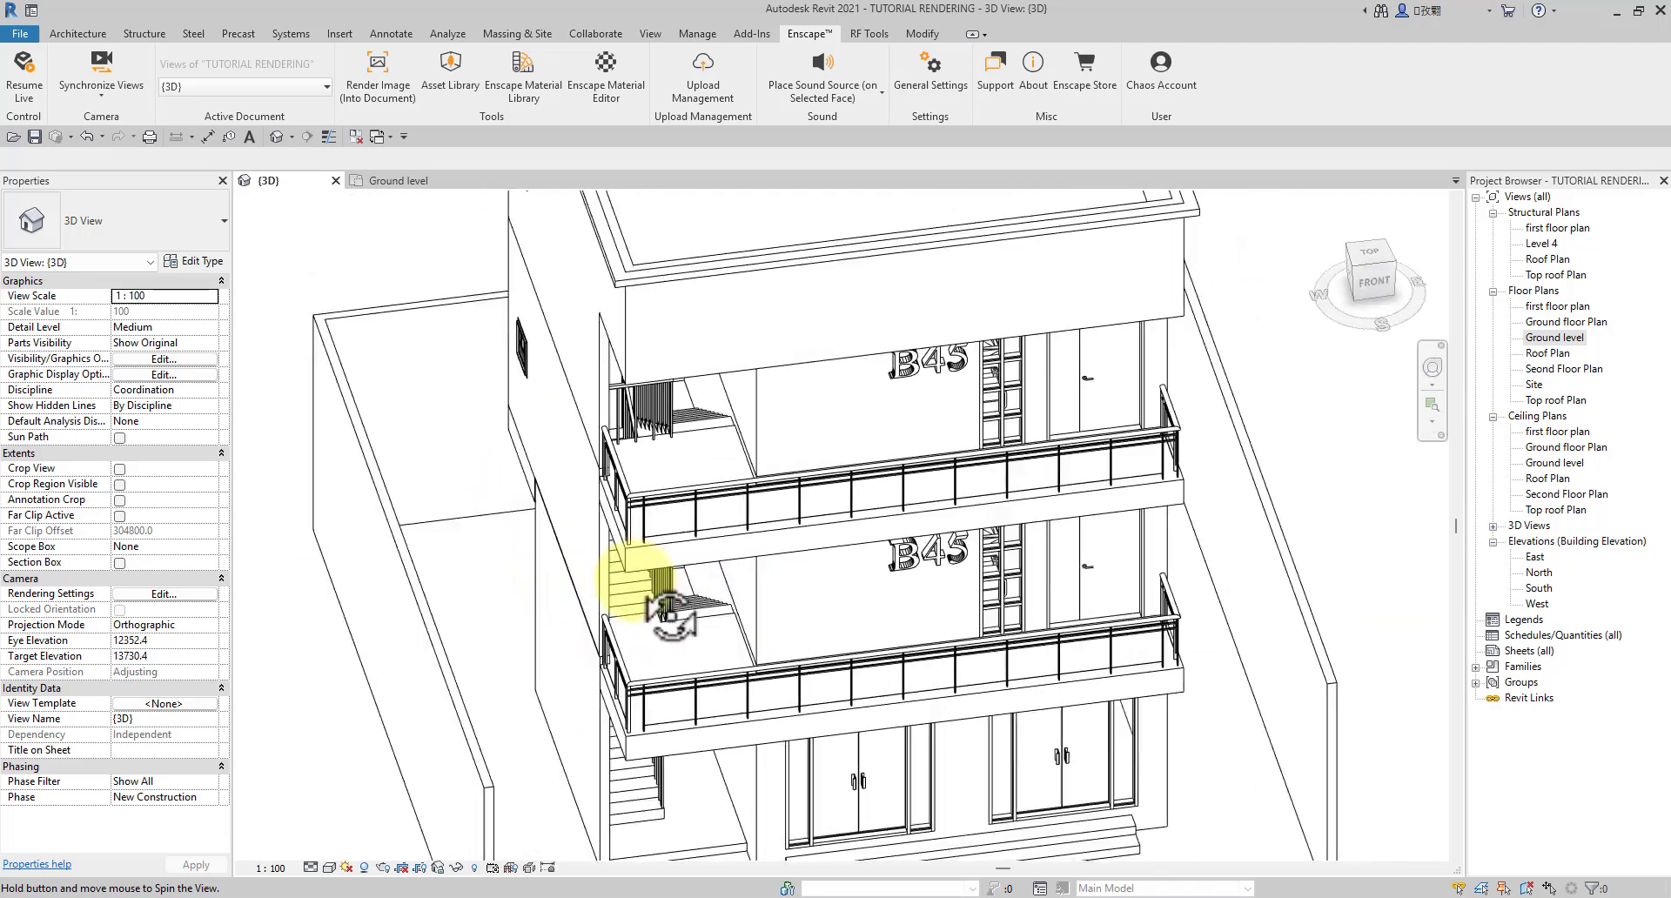
{"action": "scroll", "coordinate": [664, 570], "scroll_direction": "up", "scroll_amount": 5}
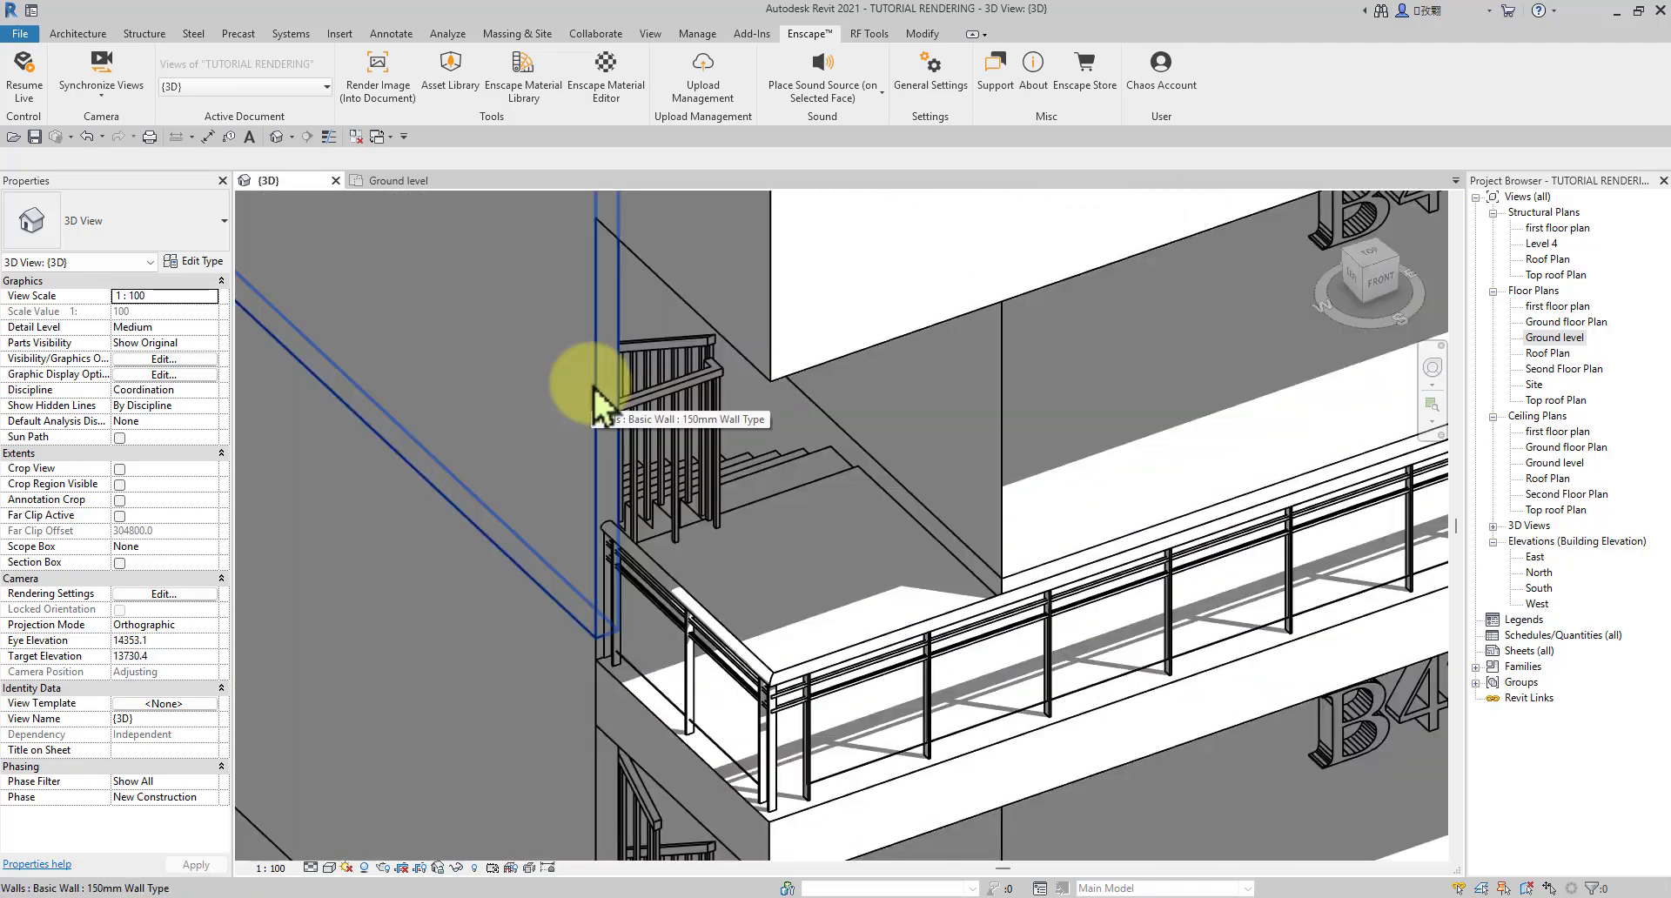
{"action": "scroll", "coordinate": [601, 404], "scroll_direction": "down", "scroll_amount": 4}
{"action": "scroll", "coordinate": [574, 414], "scroll_direction": "up", "scroll_amount": 4}
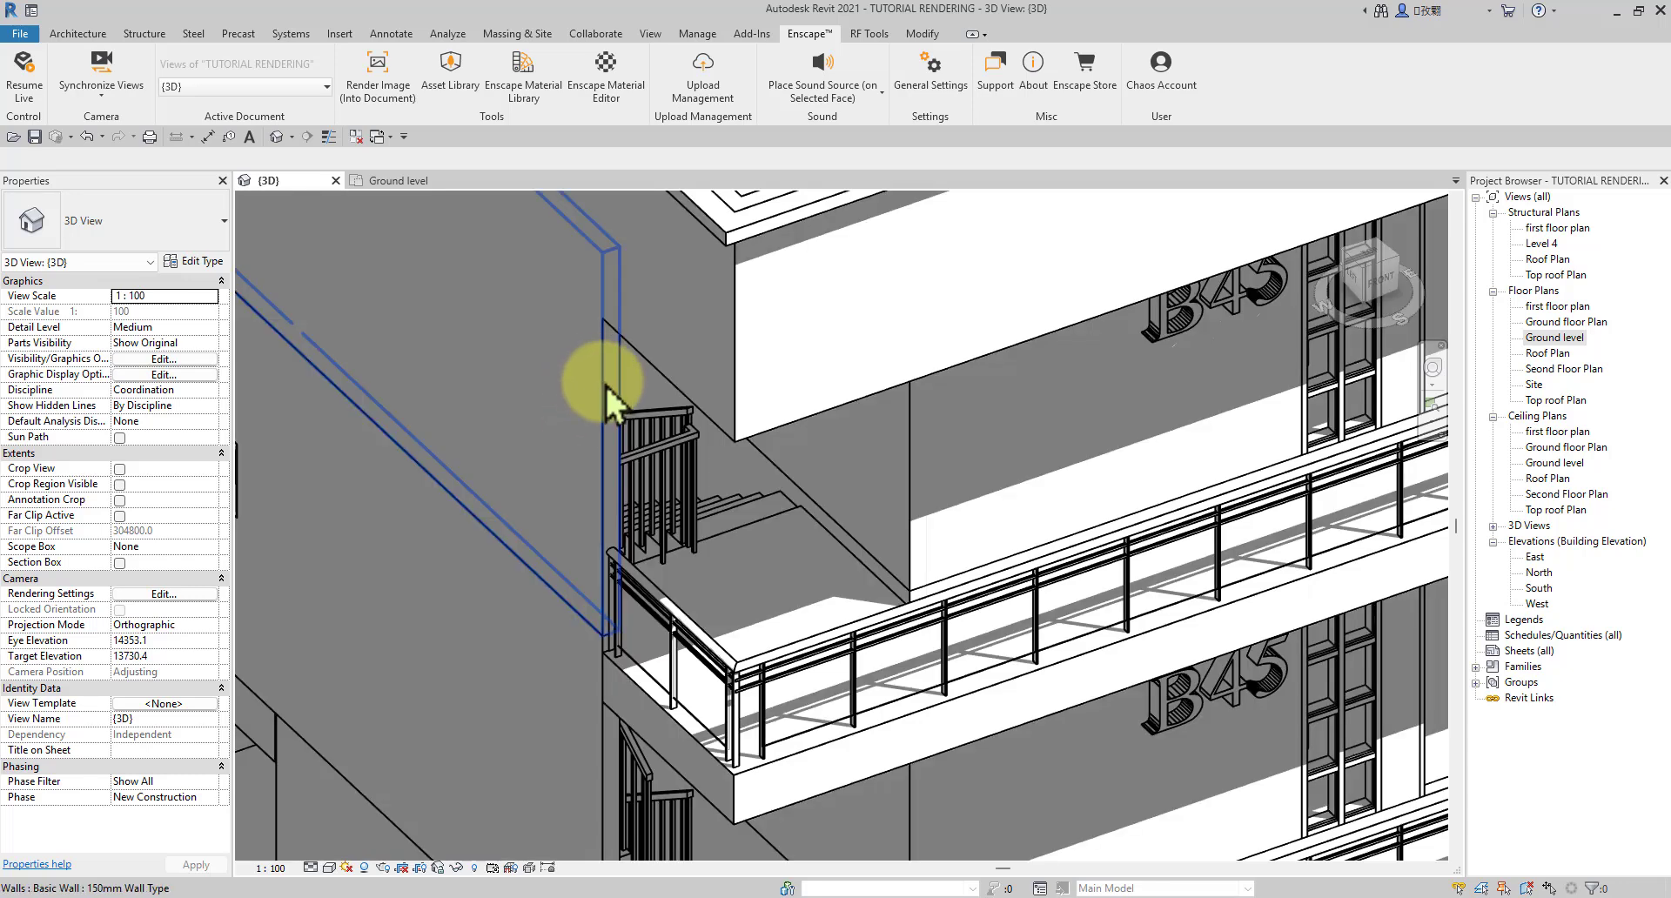
{"action": "scroll", "coordinate": [602, 383], "scroll_direction": "down", "scroll_amount": 5}
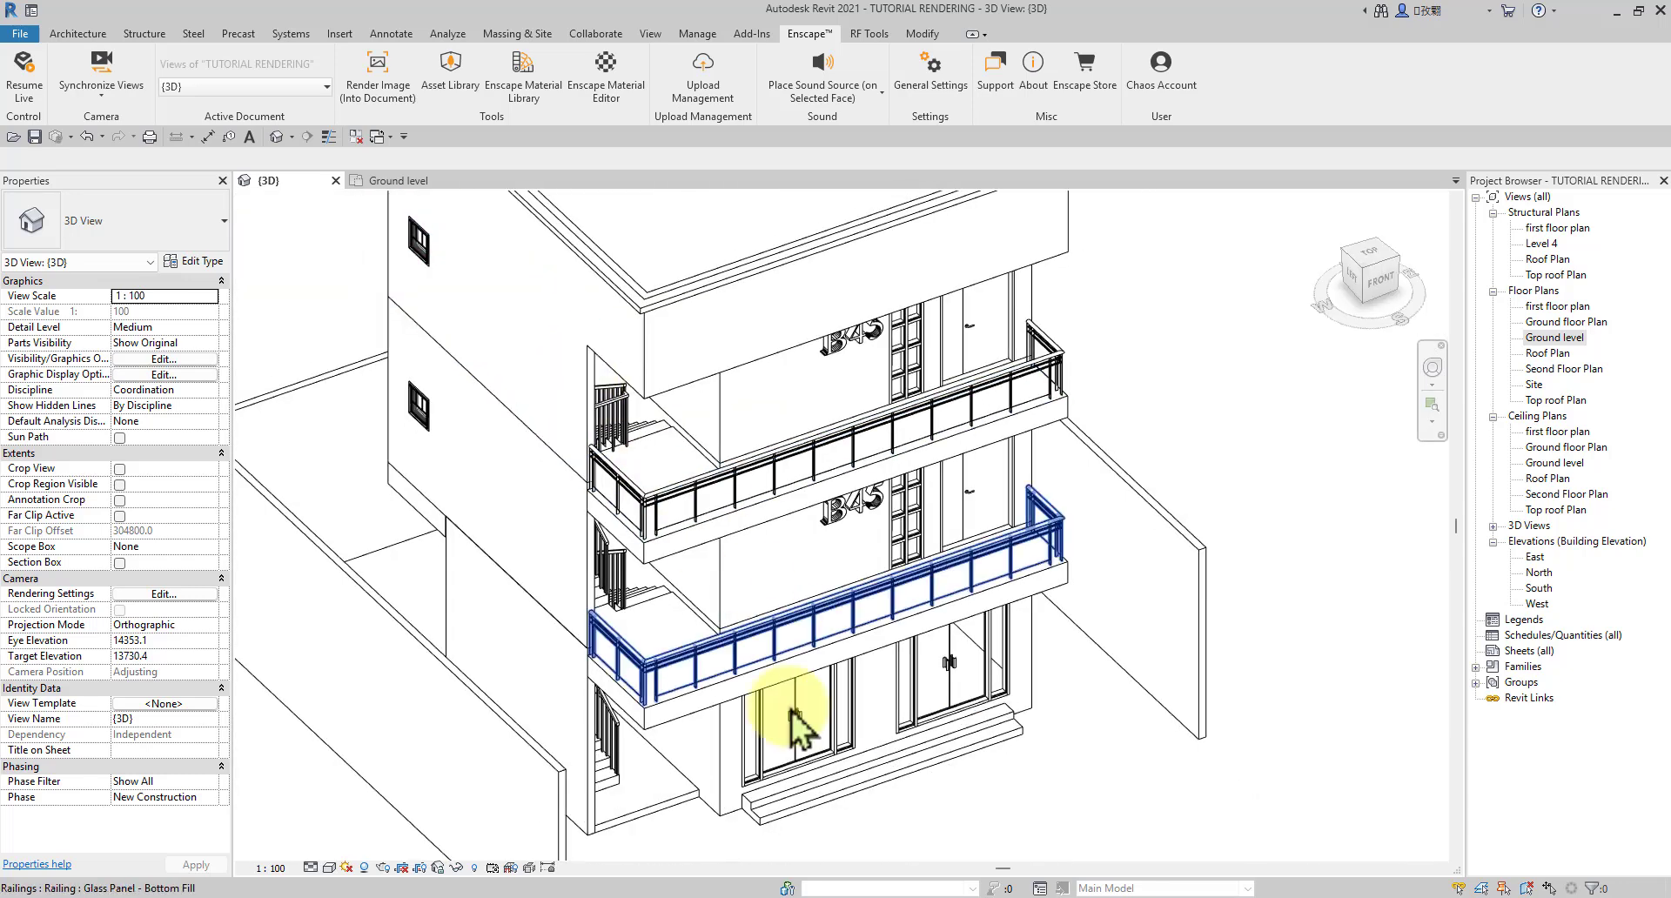
{"action": "scroll", "coordinate": [748, 766], "scroll_direction": "up", "scroll_amount": 4}
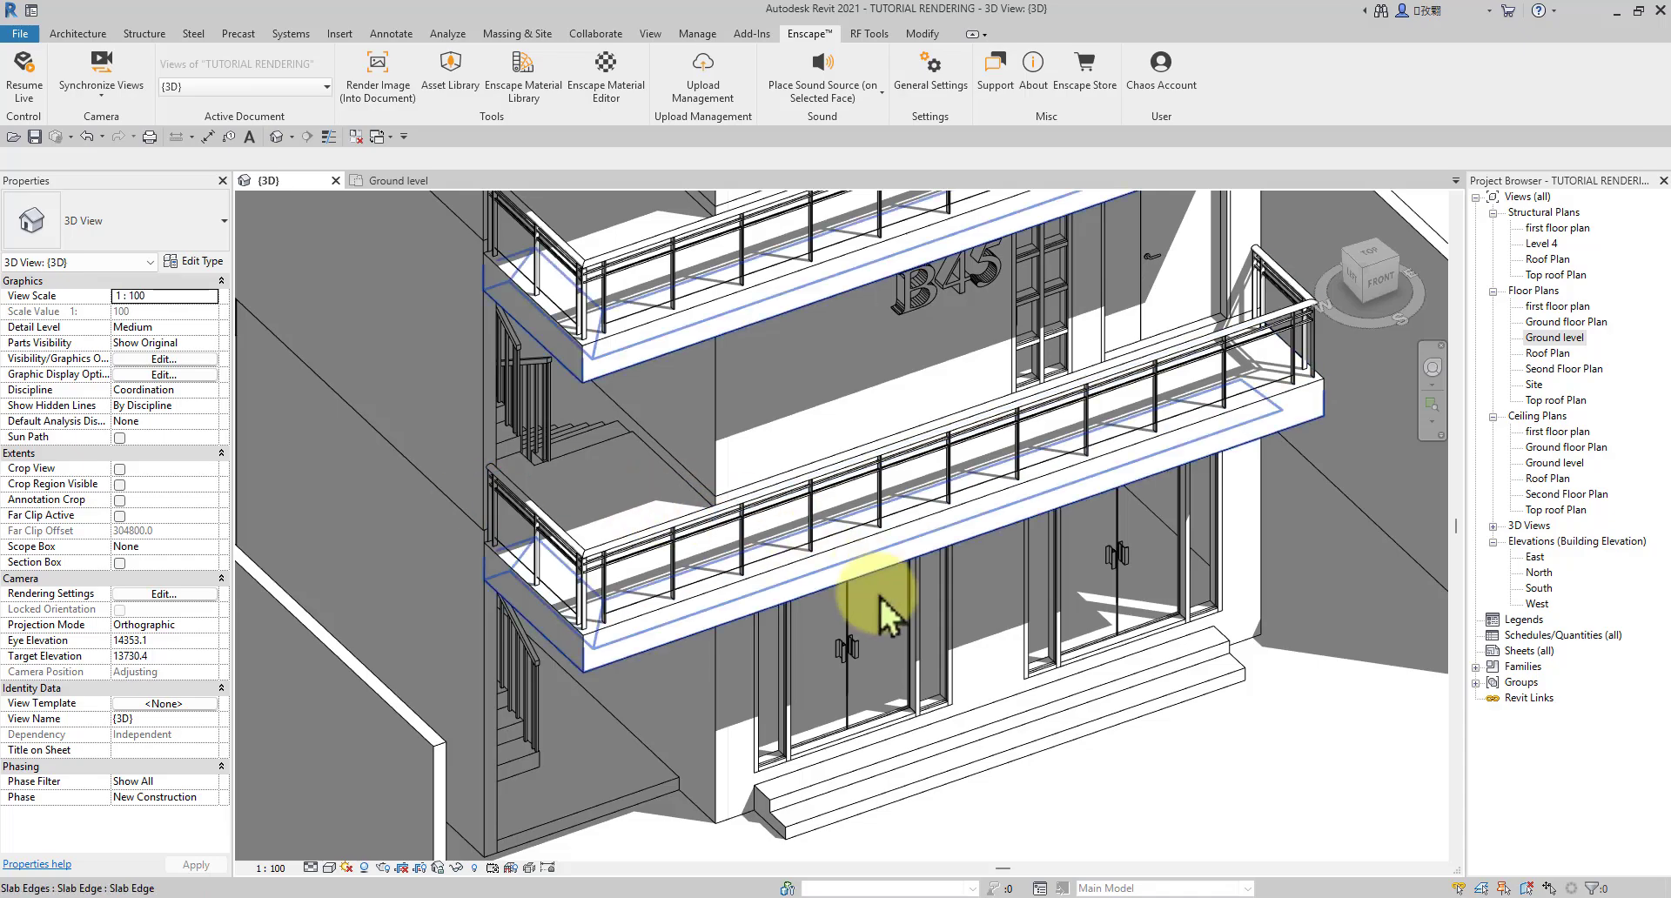
Step: Examine the ground-floor front wall around the glazed doors and the wall surfaces behind the upper balconies
{"action": "middle_click_drag", "start_coordinate": [879, 595], "coordinate": [1070, 746], "text": "shift"}
{"action": "middle_click_drag", "start_coordinate": [1022, 696], "coordinate": [931, 548]}
{"action": "scroll", "coordinate": [870, 659], "scroll_direction": "up", "scroll_amount": 3}
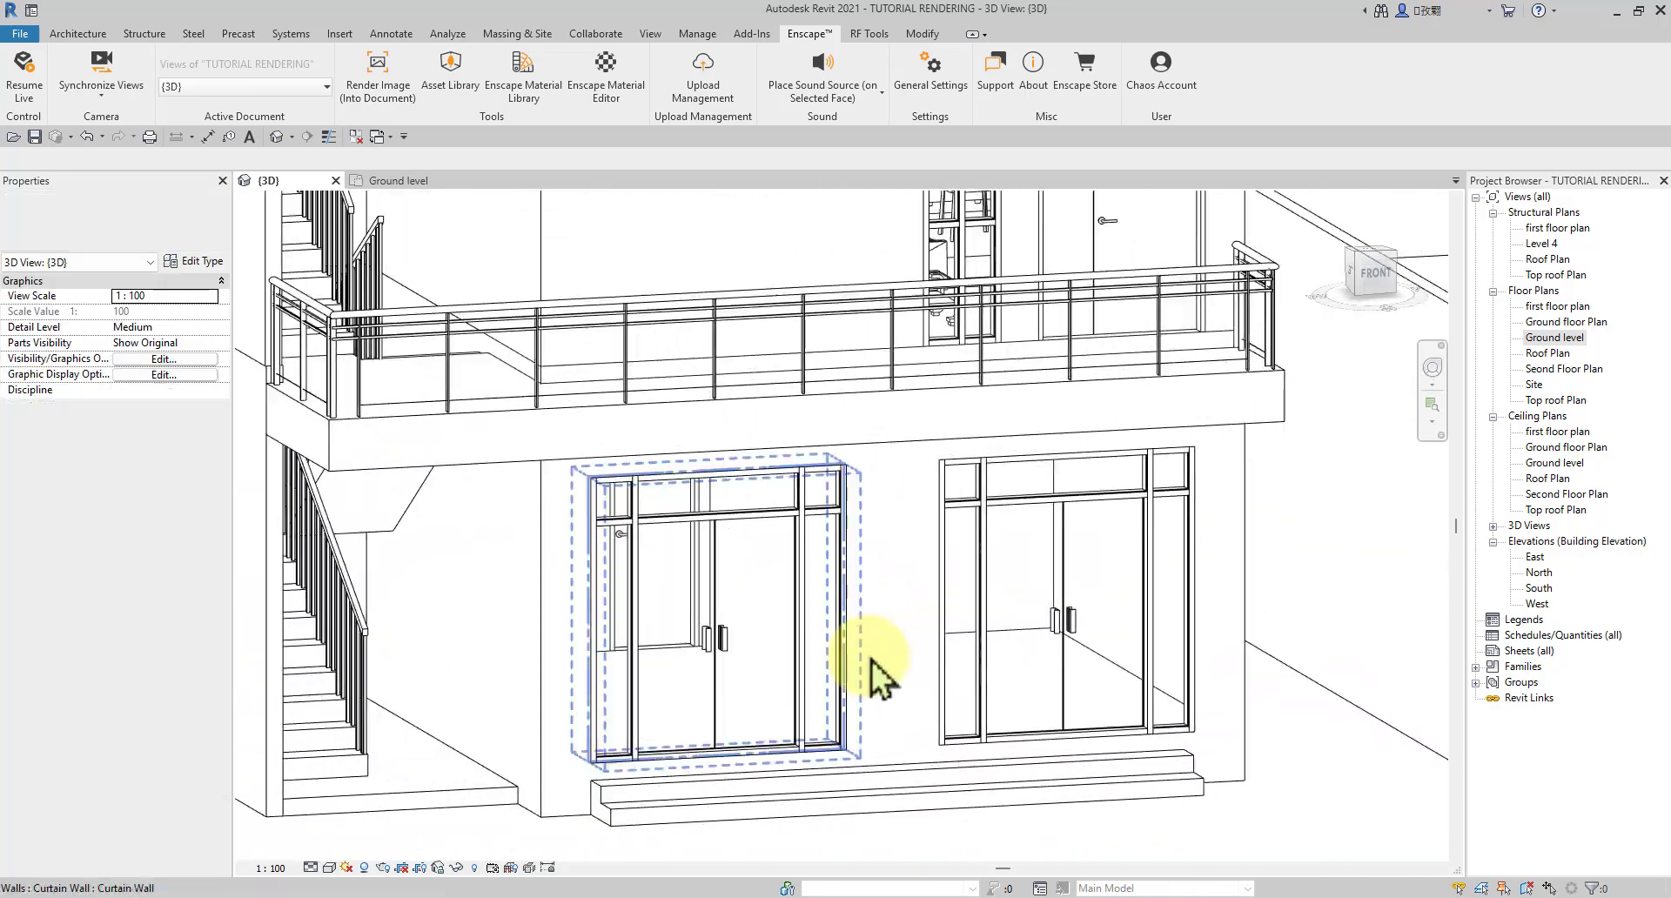
{"action": "scroll", "coordinate": [871, 658], "scroll_direction": "up", "scroll_amount": 1}
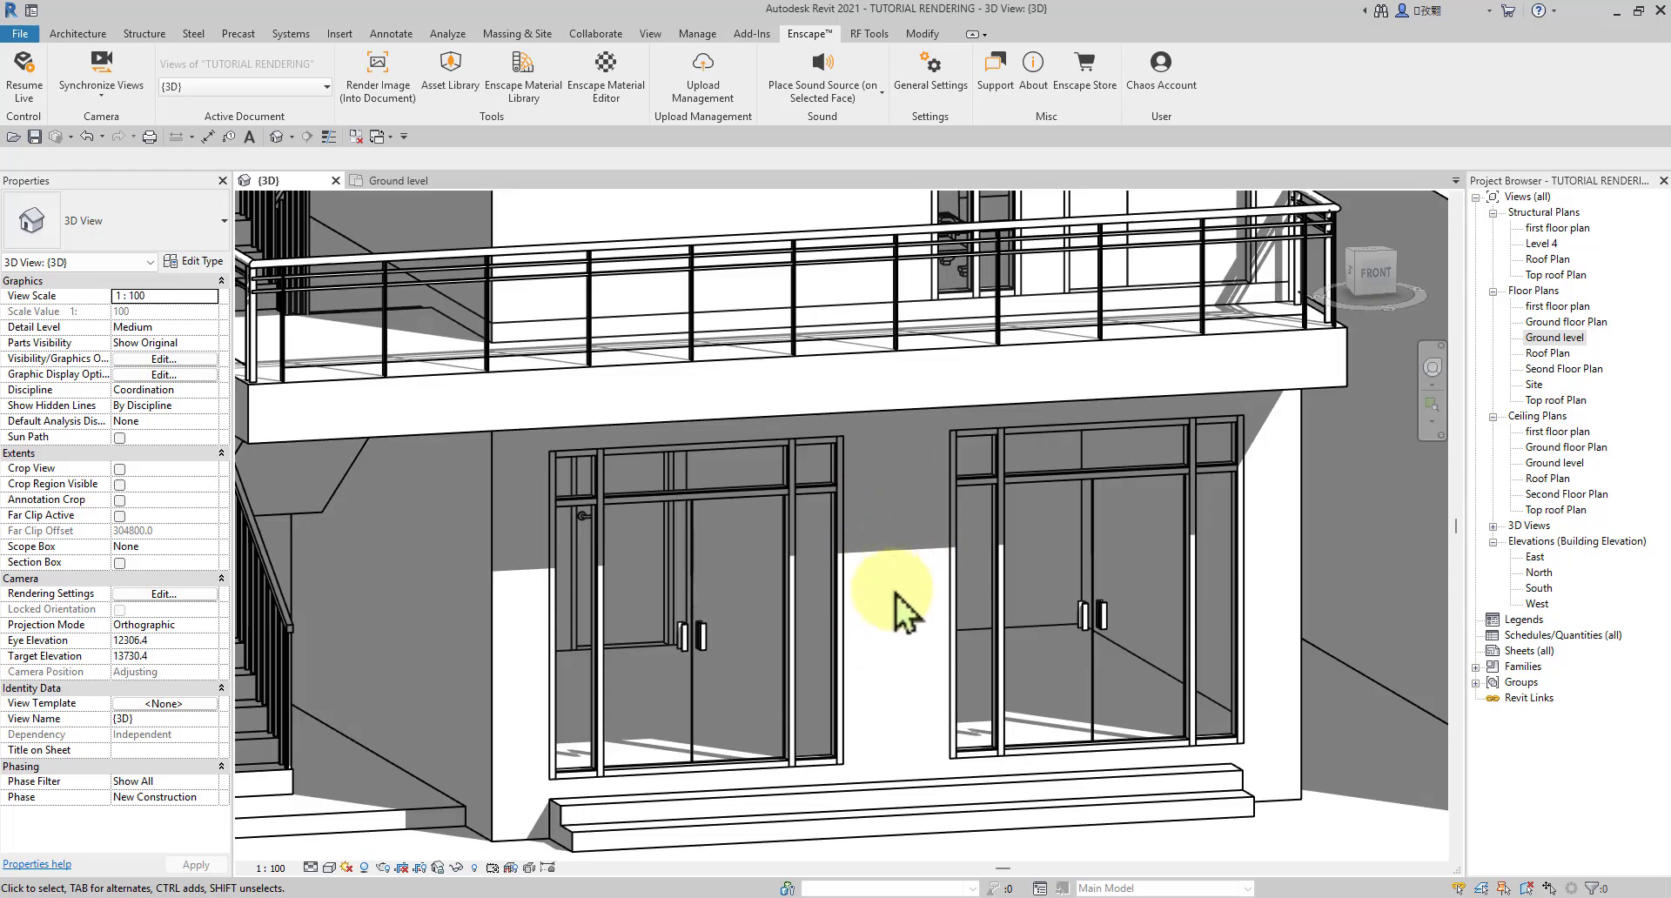
{"action": "scroll", "coordinate": [914, 594], "scroll_direction": "down", "scroll_amount": 3}
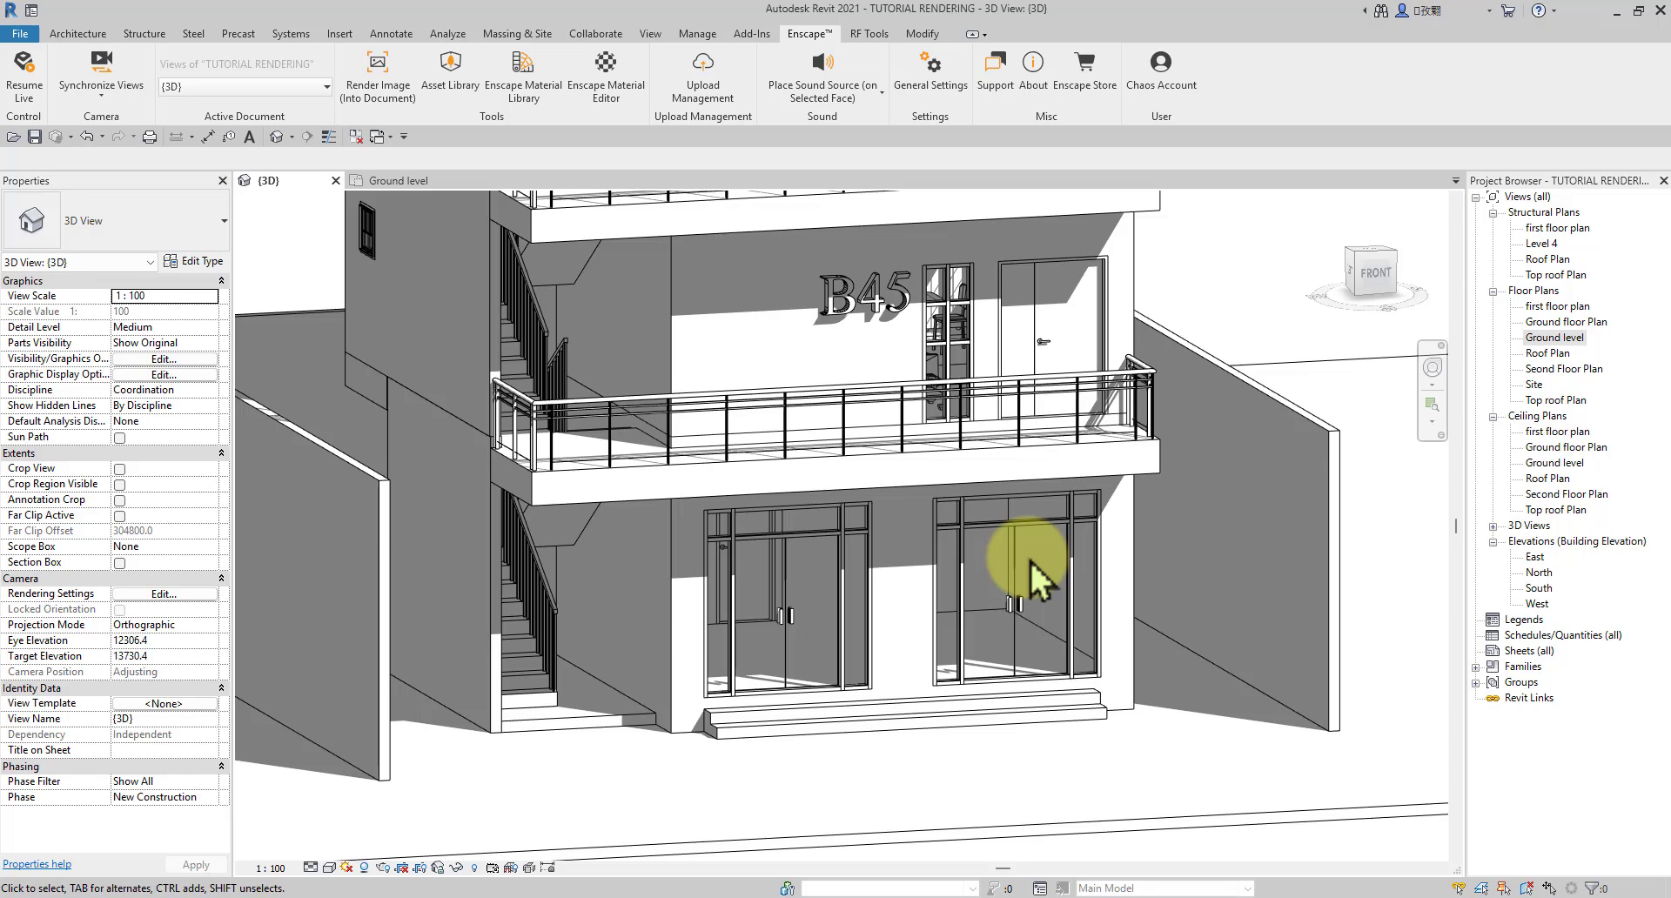
{"action": "scroll", "coordinate": [1030, 561], "scroll_direction": "up", "scroll_amount": 2}
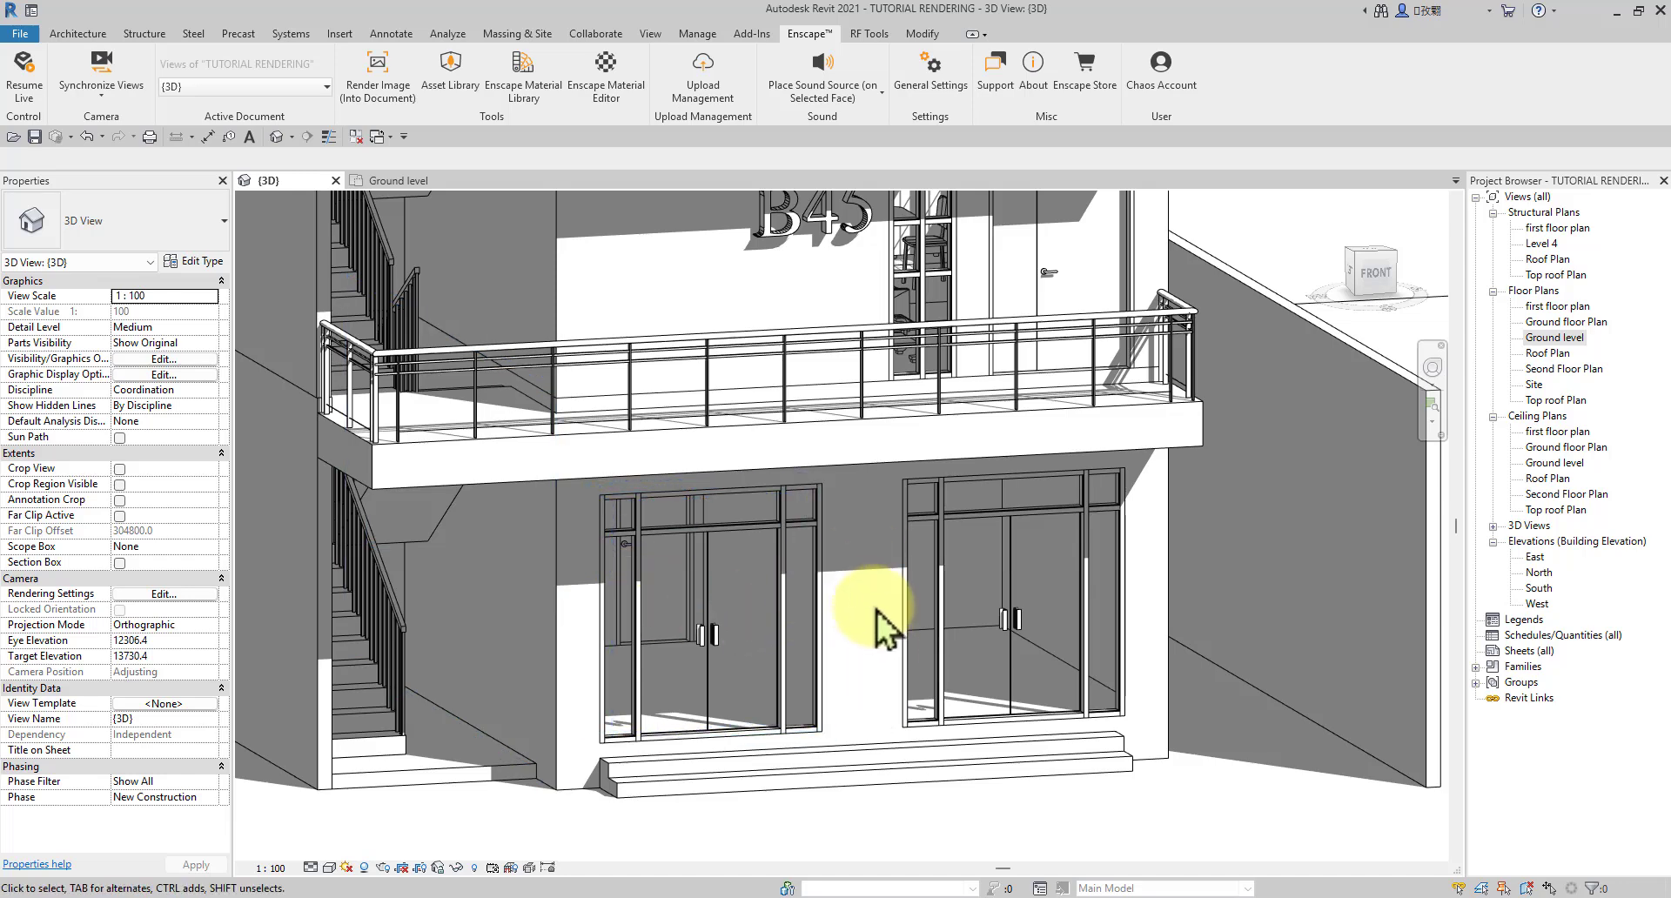
{"action": "scroll", "coordinate": [610, 623], "scroll_direction": "down", "scroll_amount": 2}
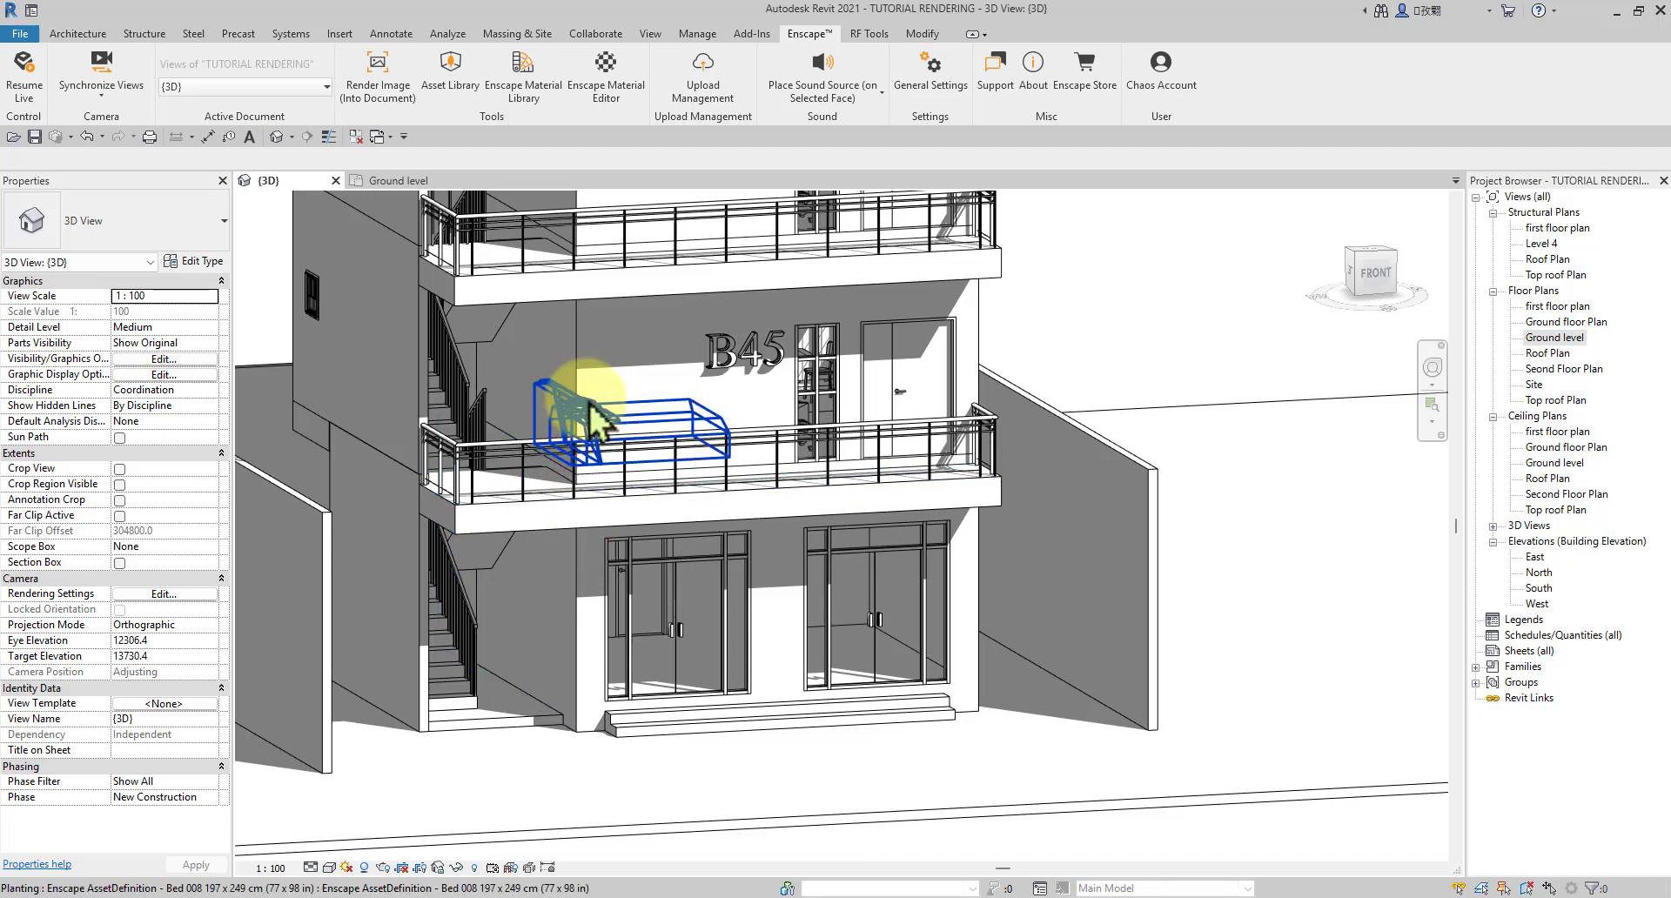
{"action": "scroll", "coordinate": [609, 365], "scroll_direction": "up", "scroll_amount": 3}
{"action": "scroll", "coordinate": [682, 466], "scroll_direction": "down", "scroll_amount": 3}
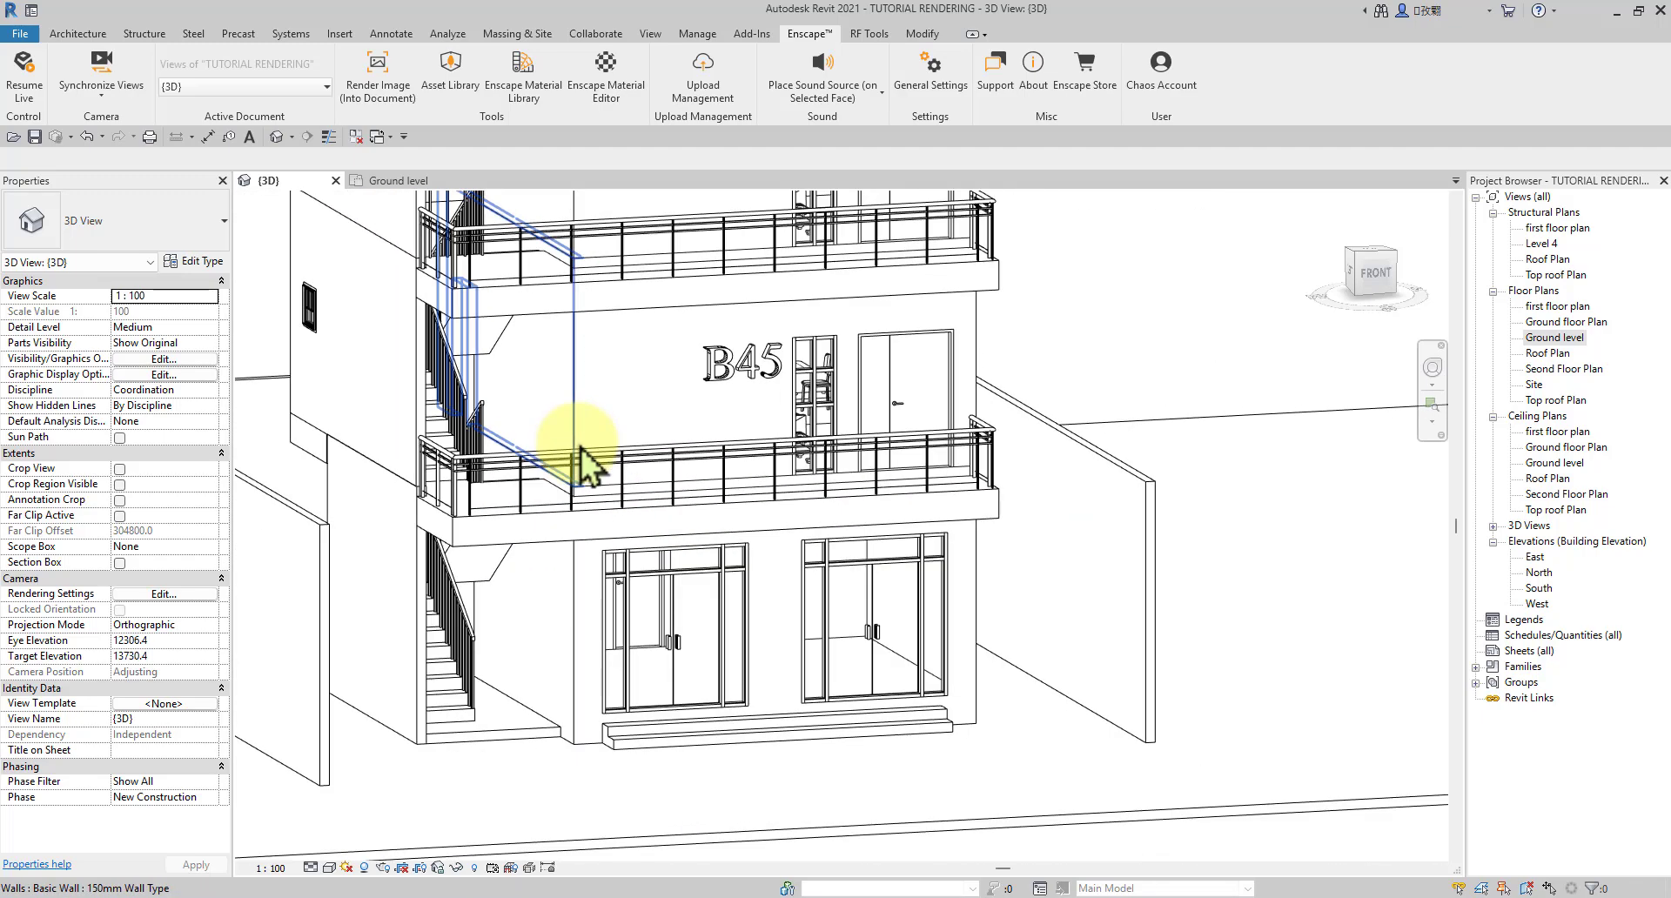
{"action": "scroll", "coordinate": [770, 599], "scroll_direction": "up", "scroll_amount": 1}
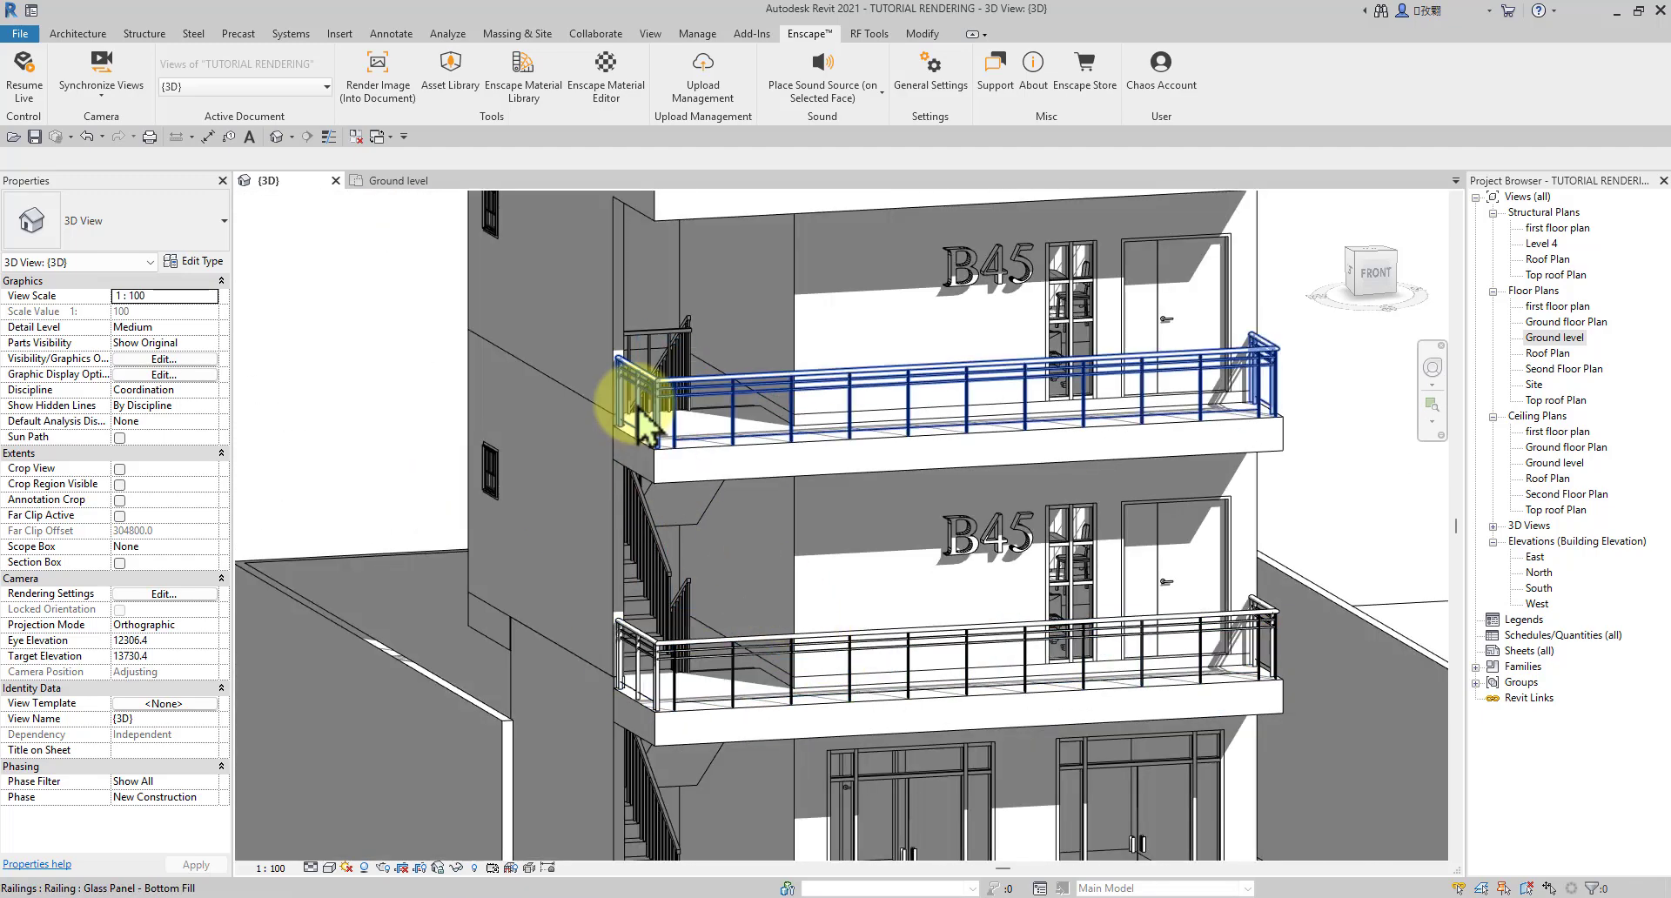
Step: Select the second-floor side wall beside the stairs and open its type properties
{"action": "left_click", "coordinate": [625, 298]}
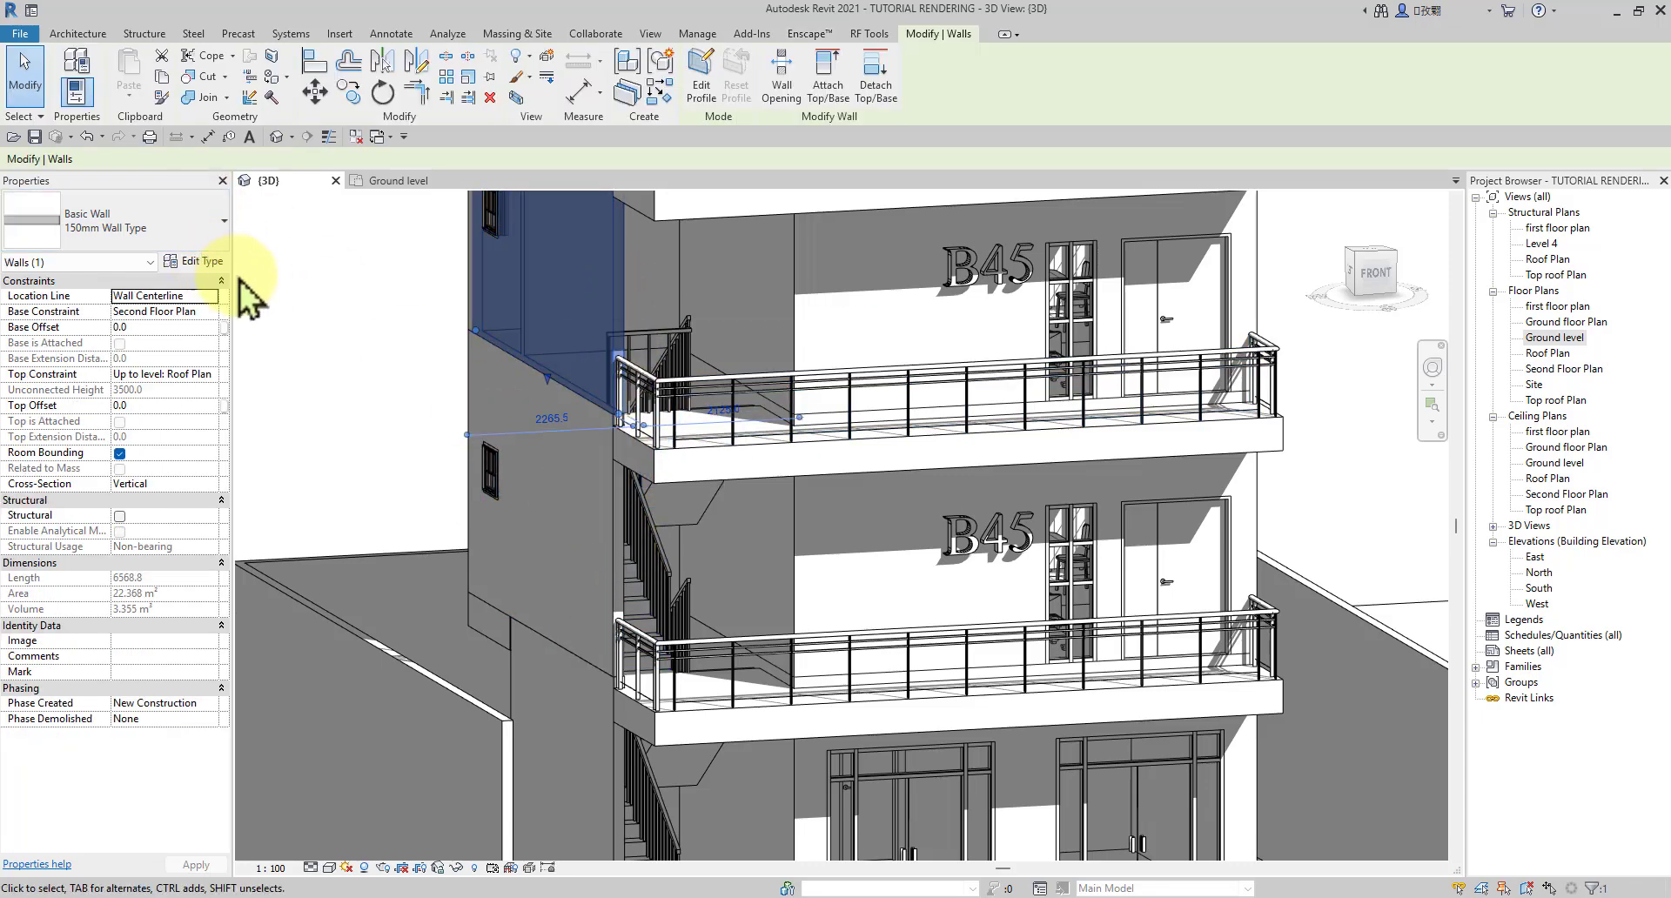
{"action": "scroll", "coordinate": [771, 561], "scroll_direction": "down", "scroll_amount": 3}
{"action": "scroll", "coordinate": [720, 578], "scroll_direction": "up", "scroll_amount": 5}
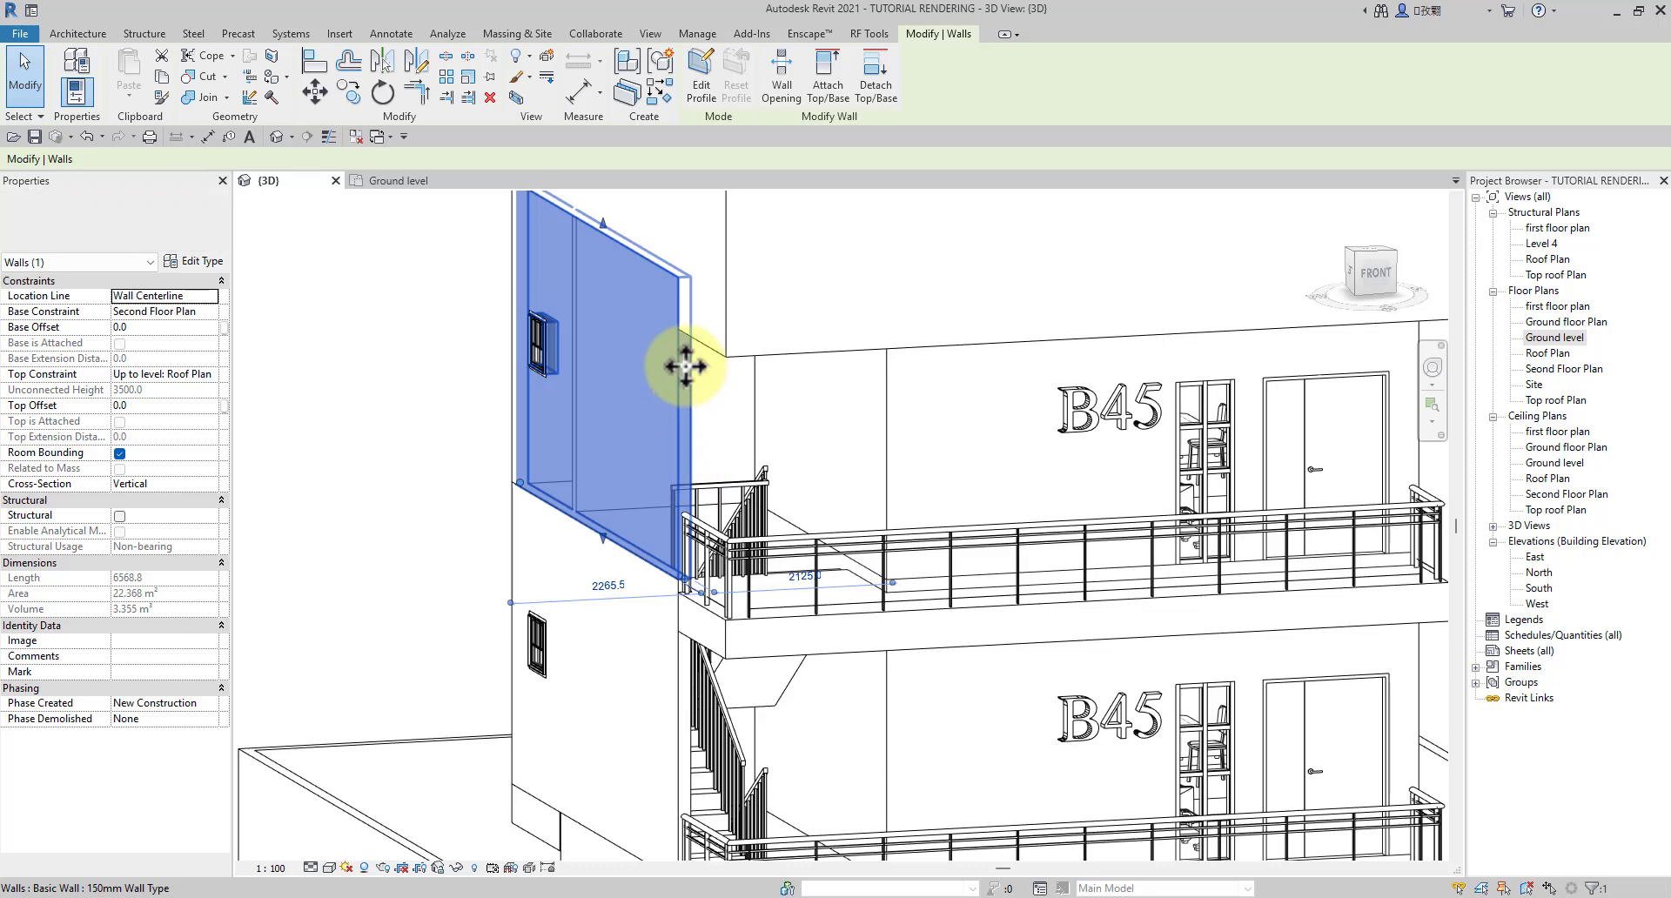
{"action": "key", "text": "s"}
{"action": "key", "text": "d"}
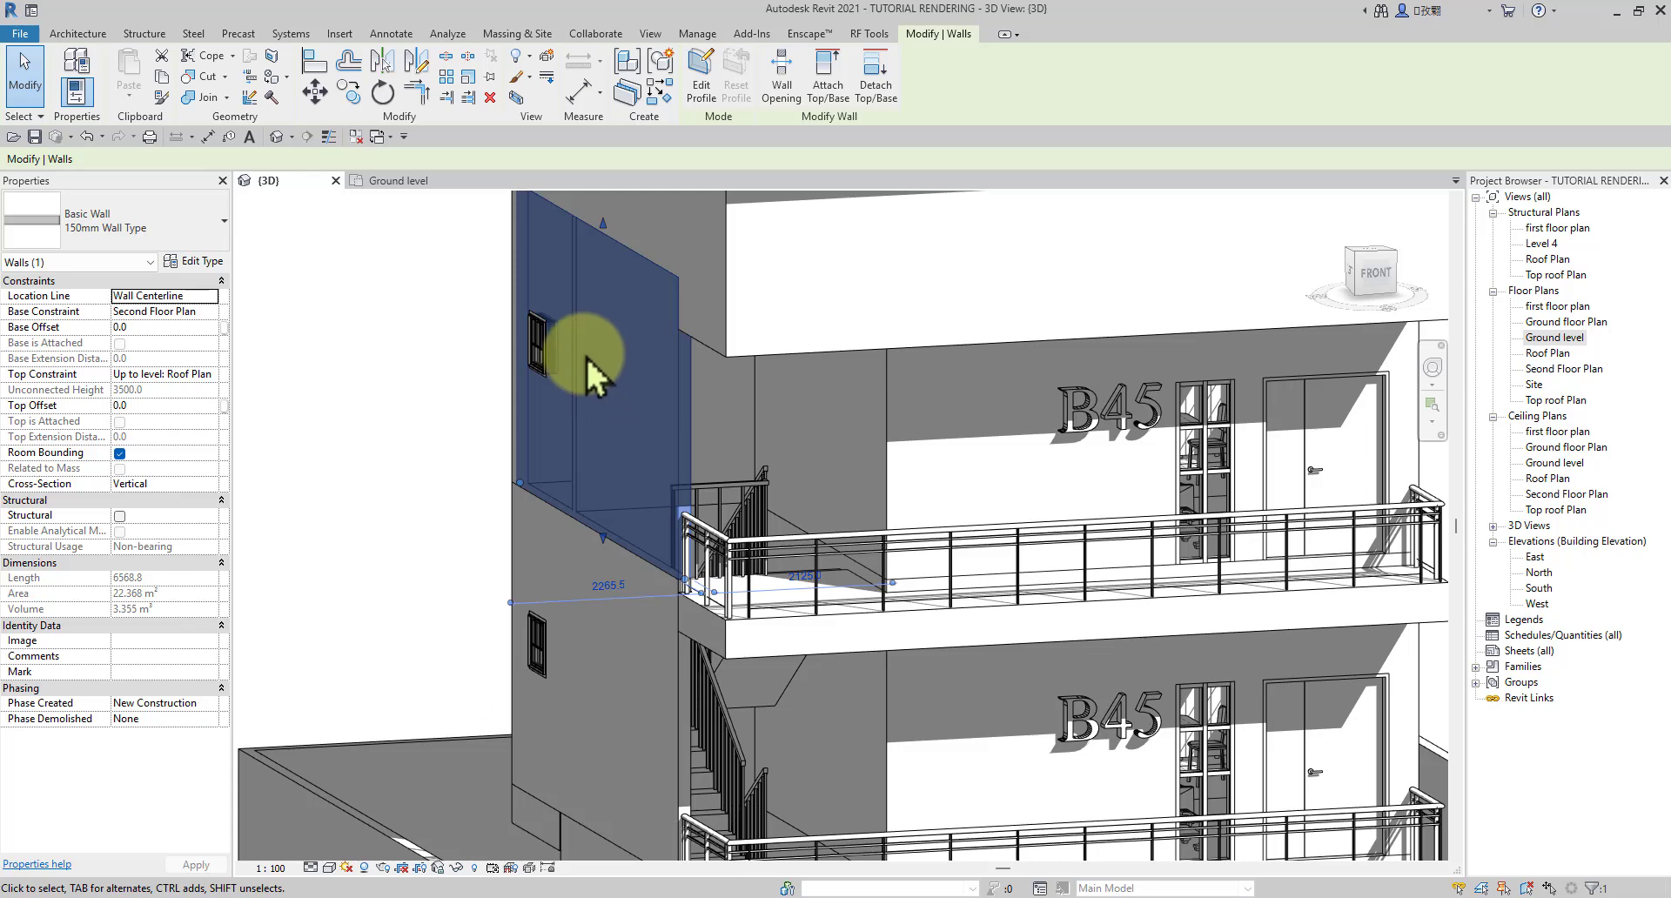
{"action": "left_click", "coordinate": [209, 263]}
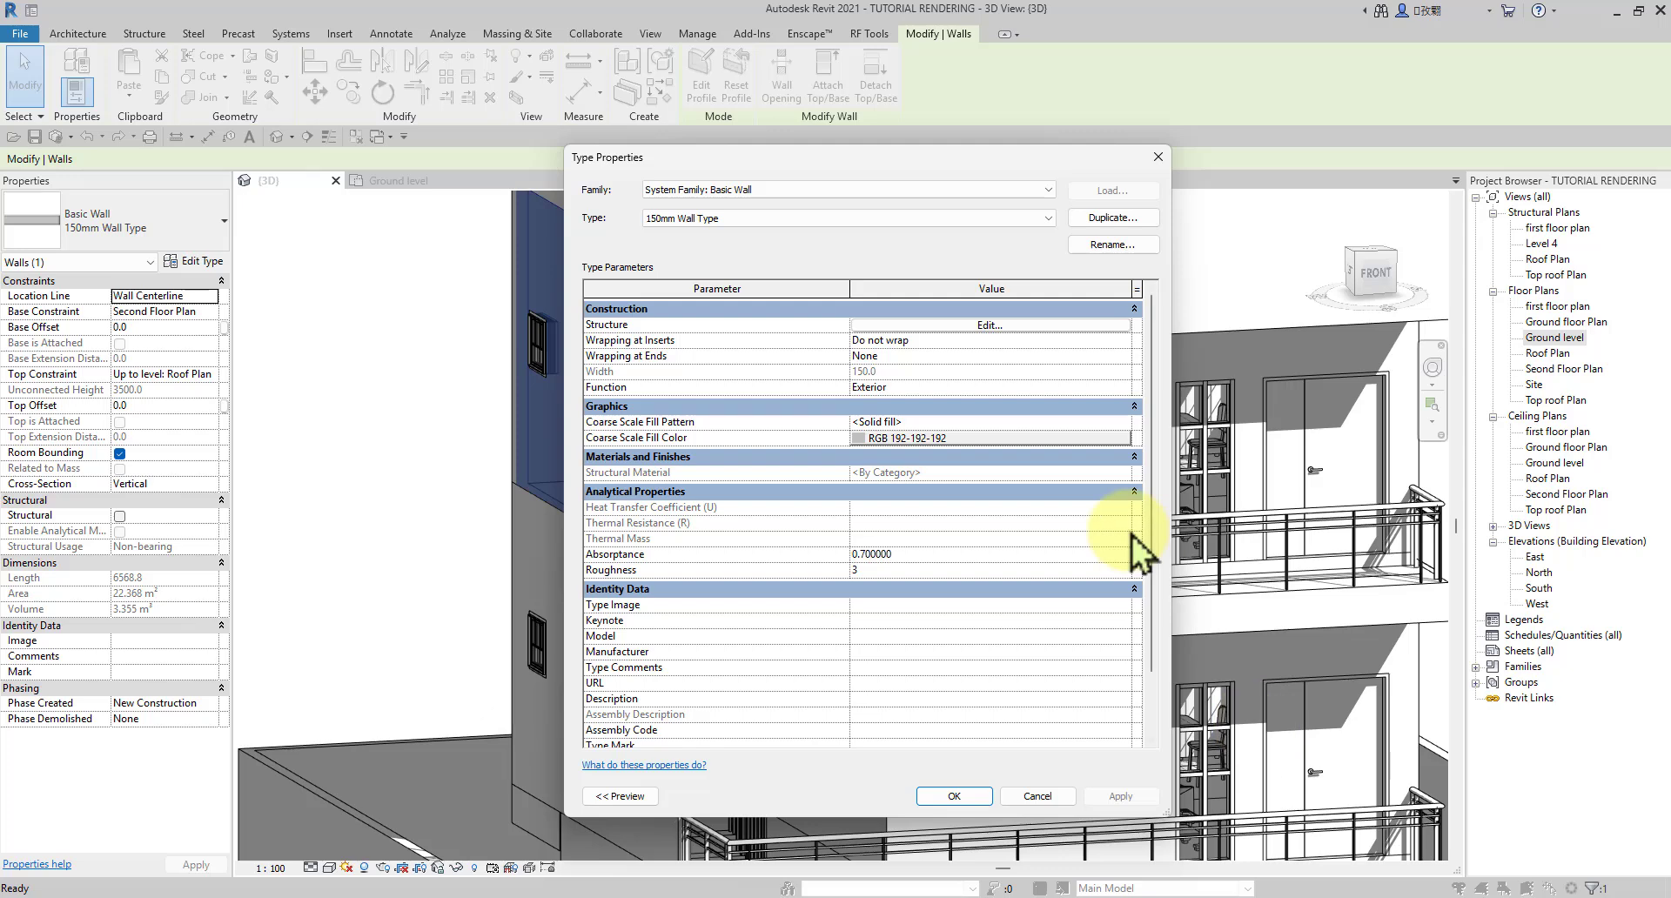
{"action": "left_click_drag", "start_coordinate": [842, 167], "coordinate": [786, 91]}
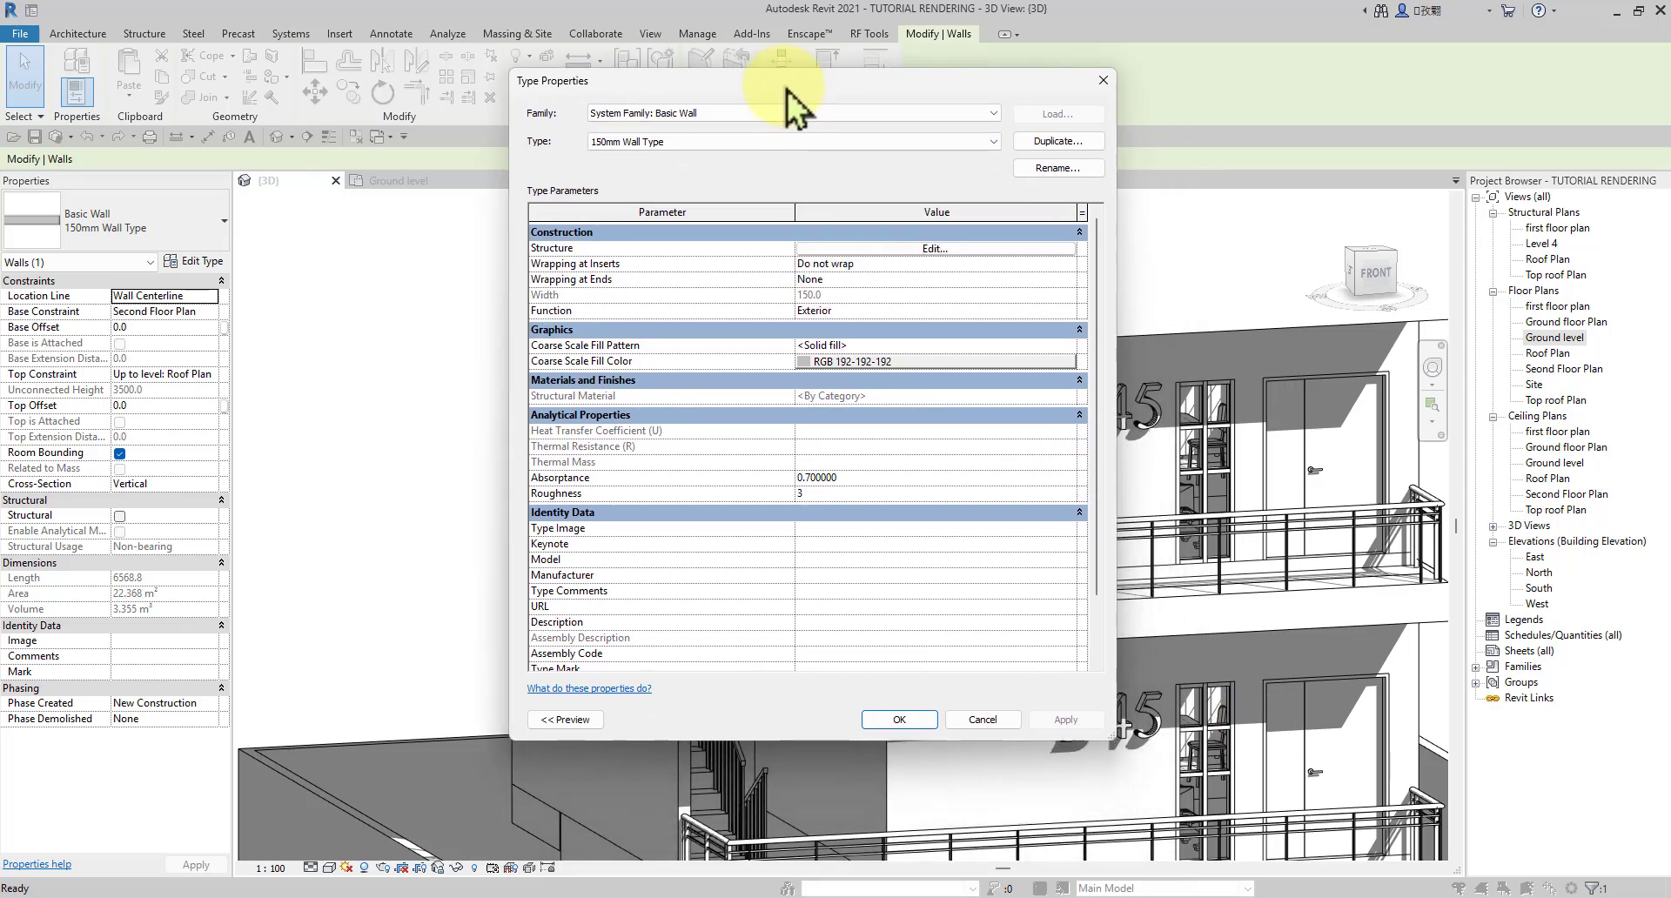
Step: Inspect the layer structure of the 150mm Wall Type and the list of available Basic Wall types
{"action": "left_click", "coordinate": [938, 249]}
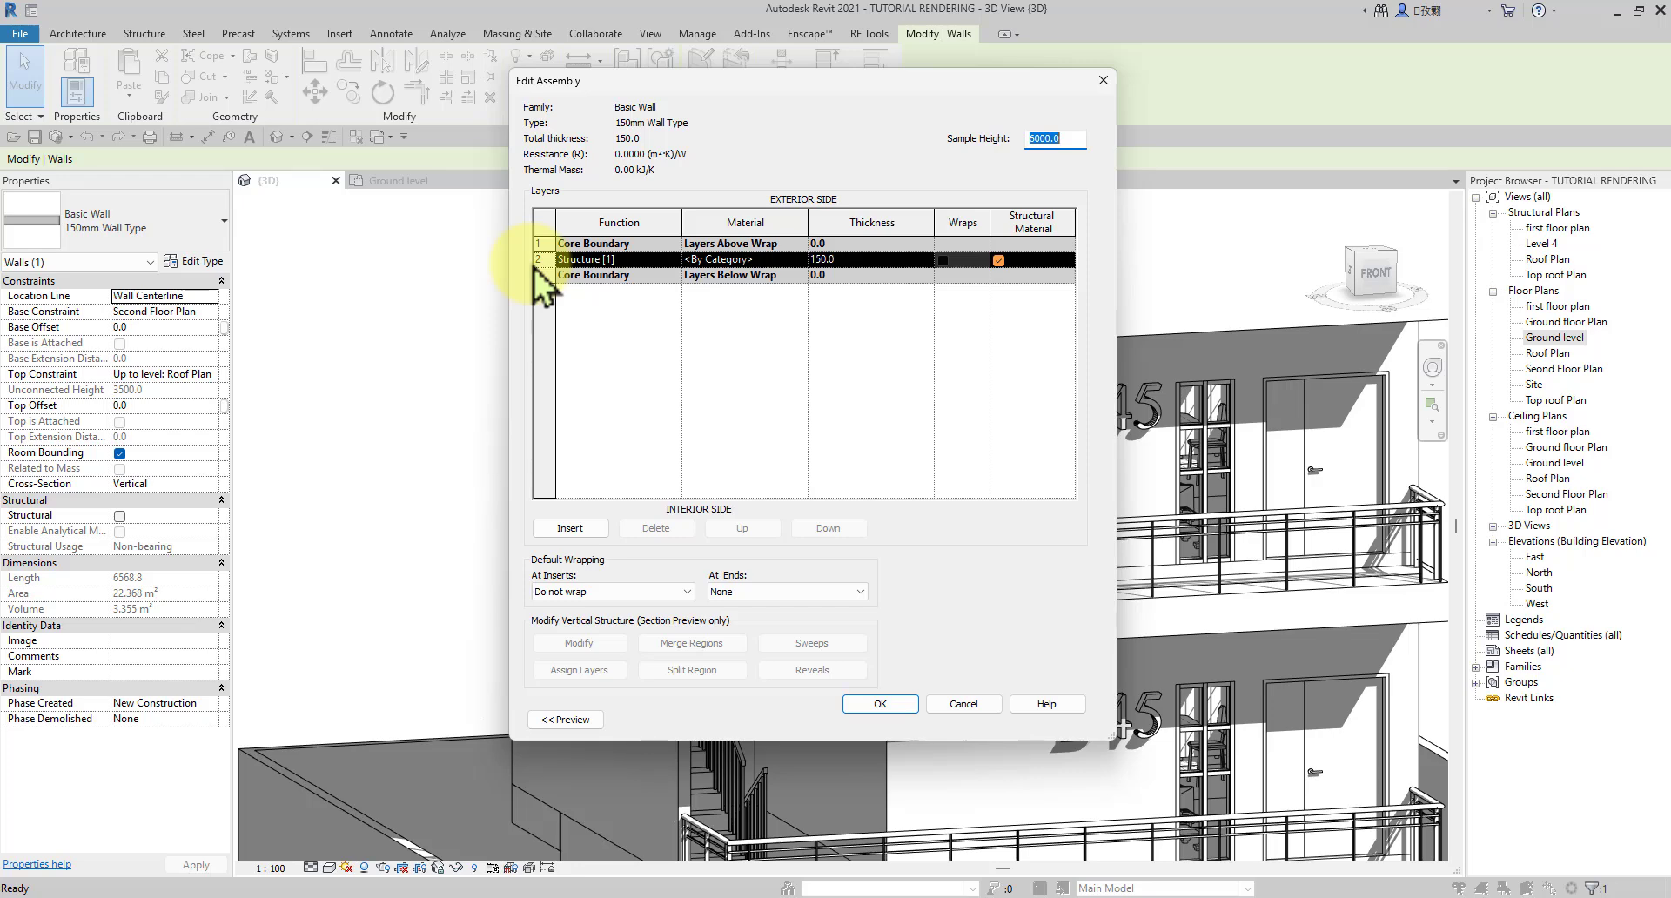
{"action": "left_click", "coordinate": [142, 230]}
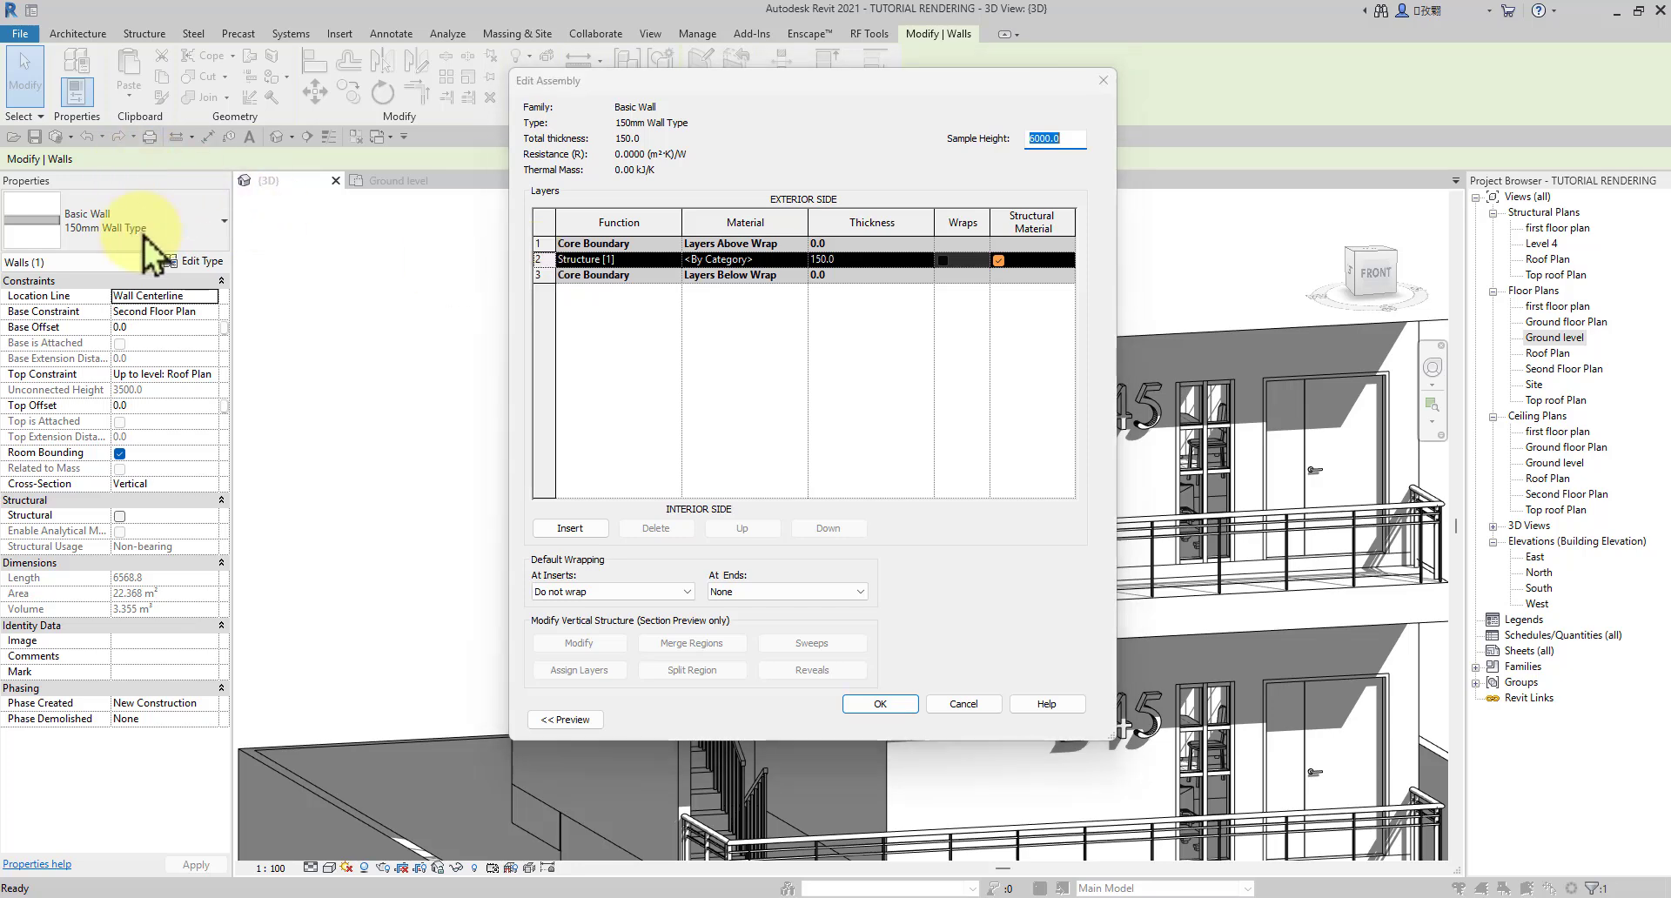
{"action": "left_click", "coordinate": [1104, 80]}
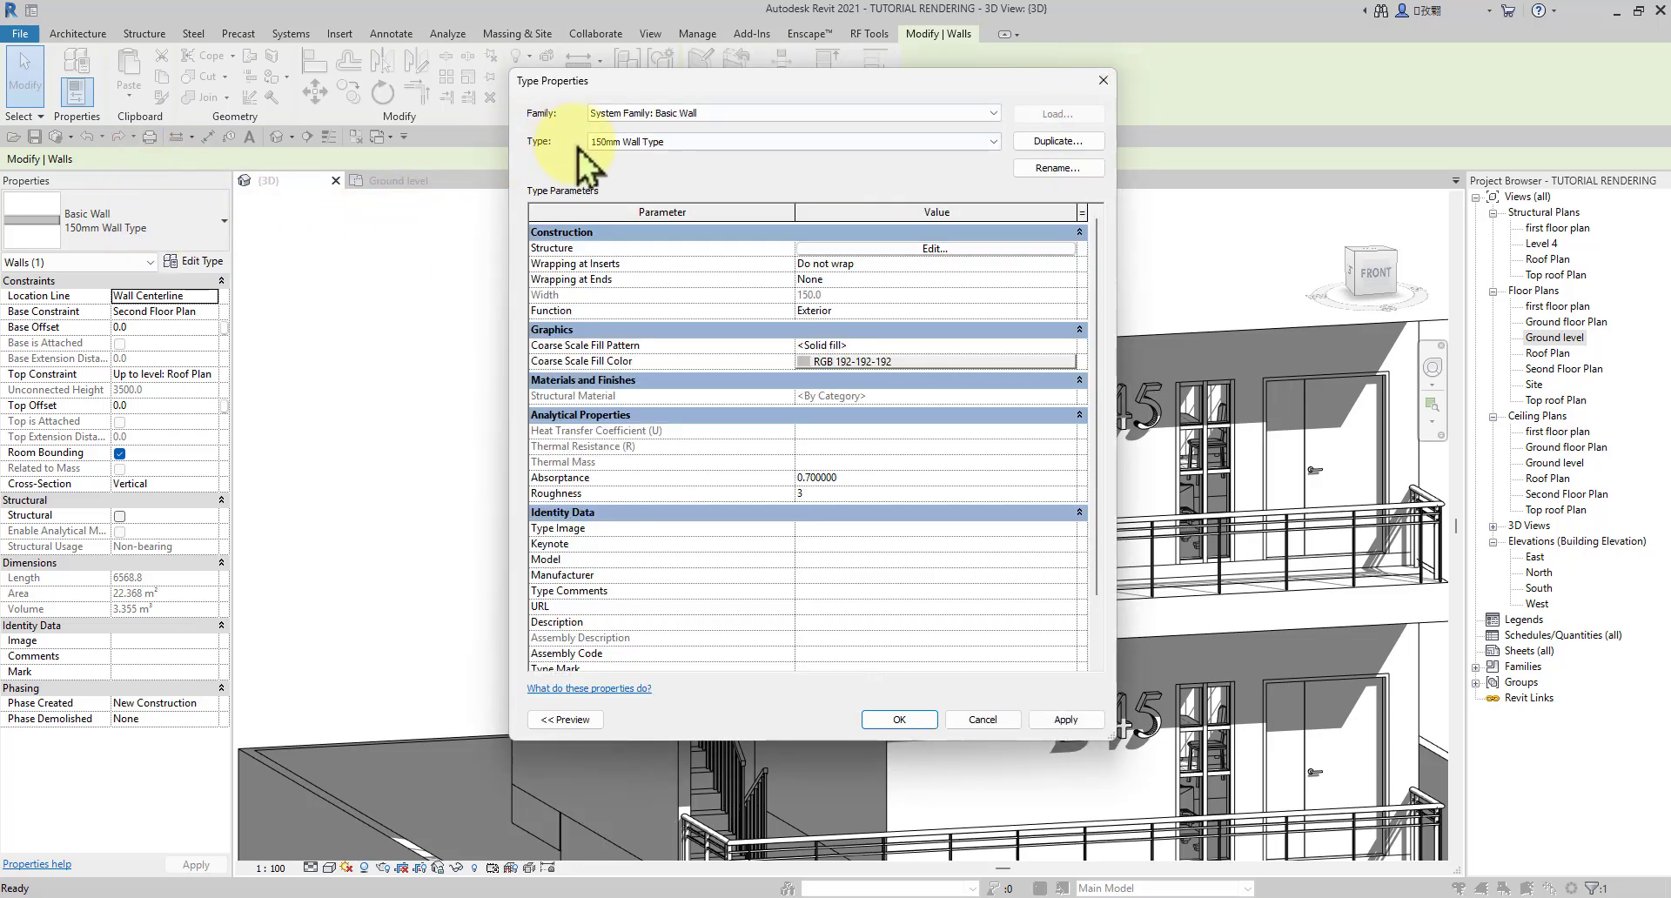
{"action": "left_click", "coordinate": [692, 140]}
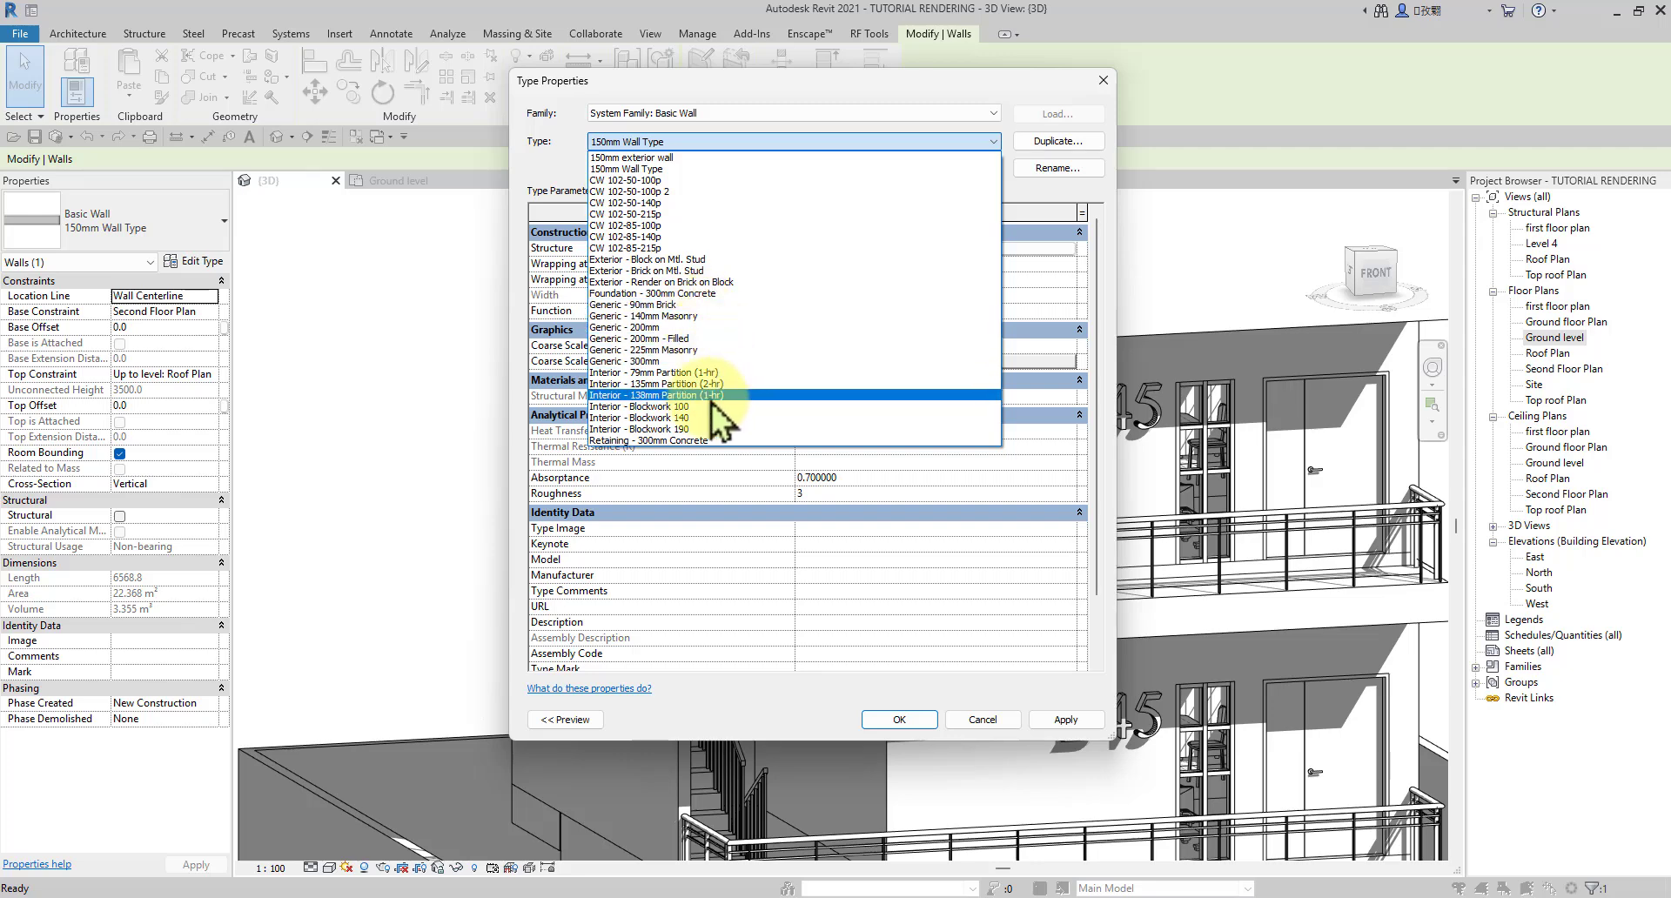
{"action": "left_click", "coordinate": [894, 576]}
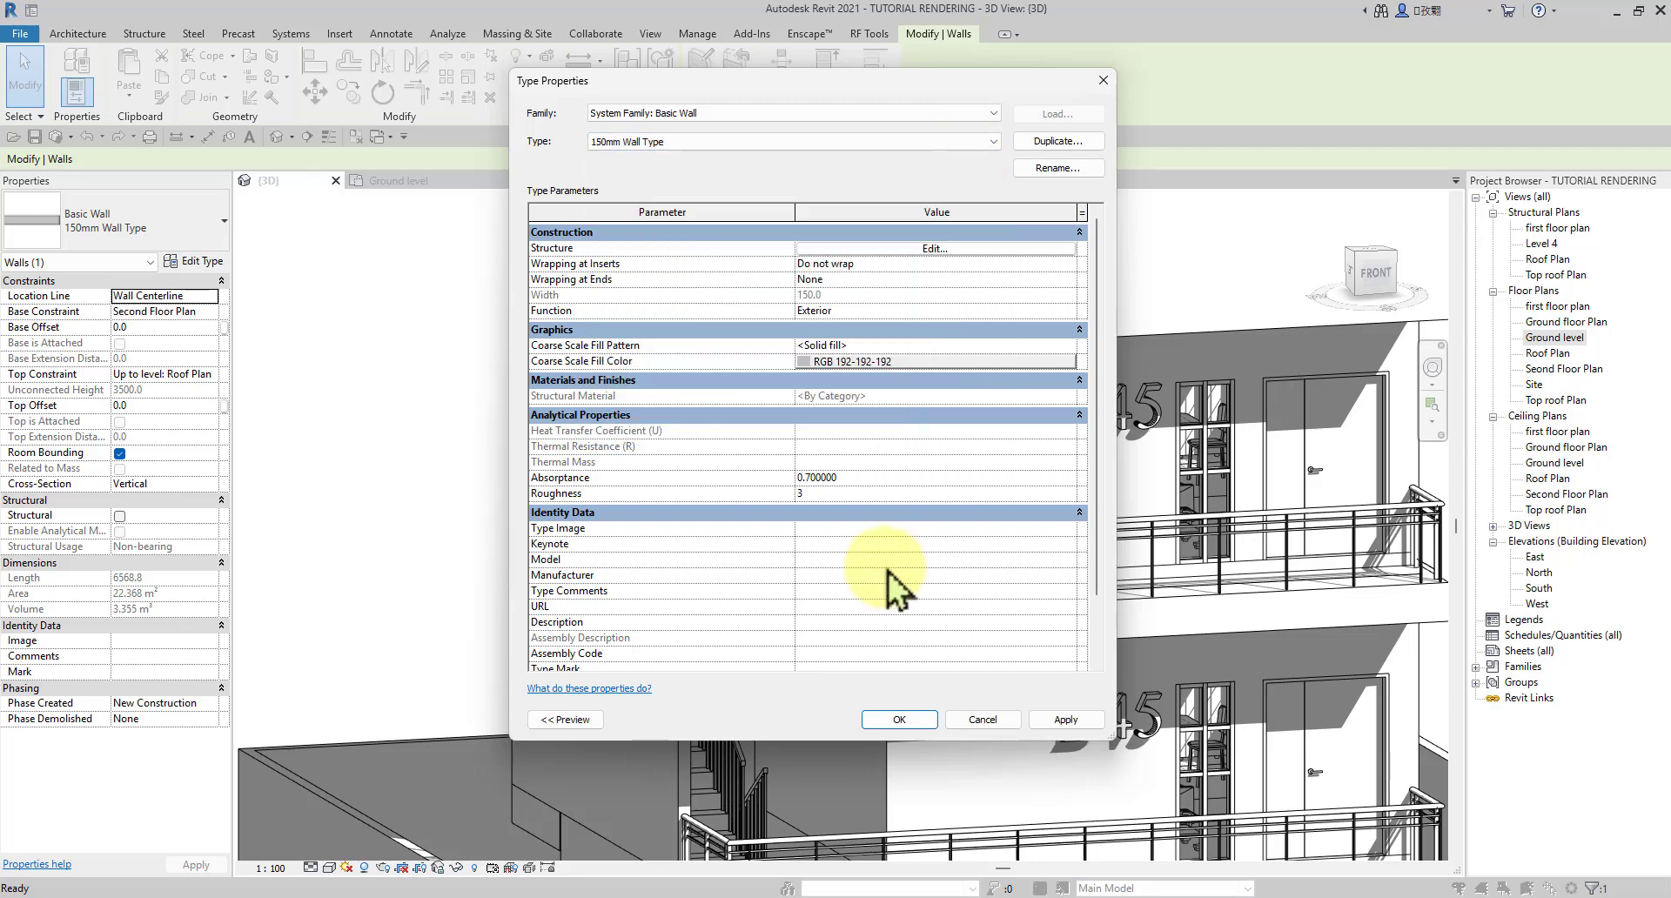
Step: Insert two layers in the 150mm Wall Type structure, moving one outside the exterior core boundary and the 150 mm layer beyond the interior one
{"action": "left_click", "coordinate": [933, 249]}
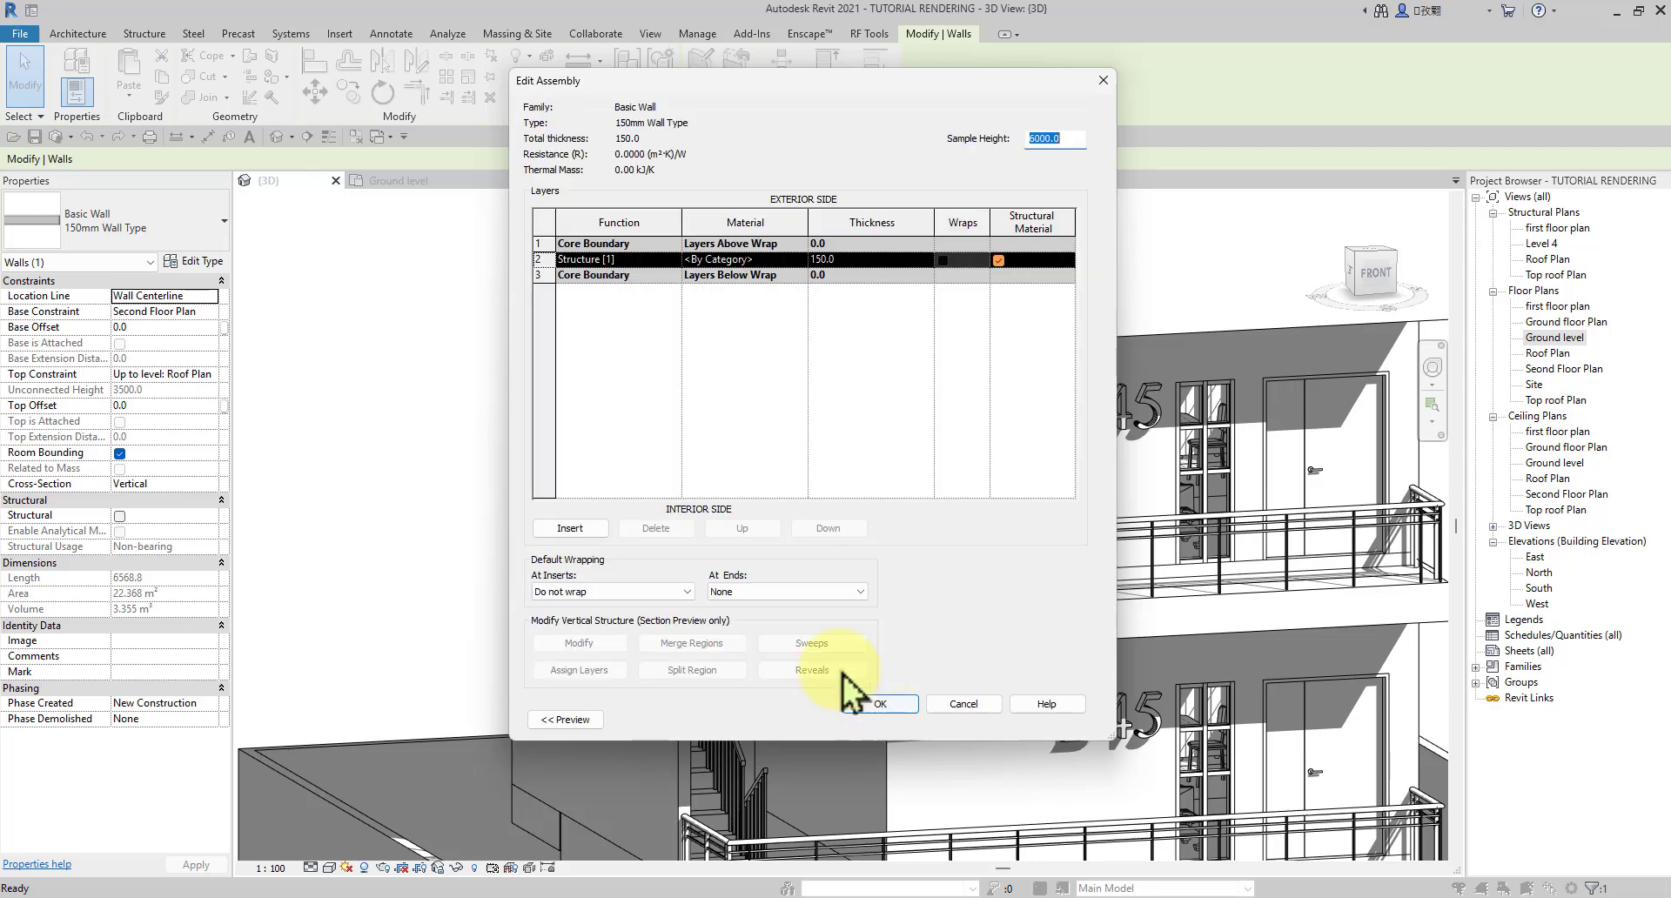
{"action": "left_click", "coordinate": [570, 528]}
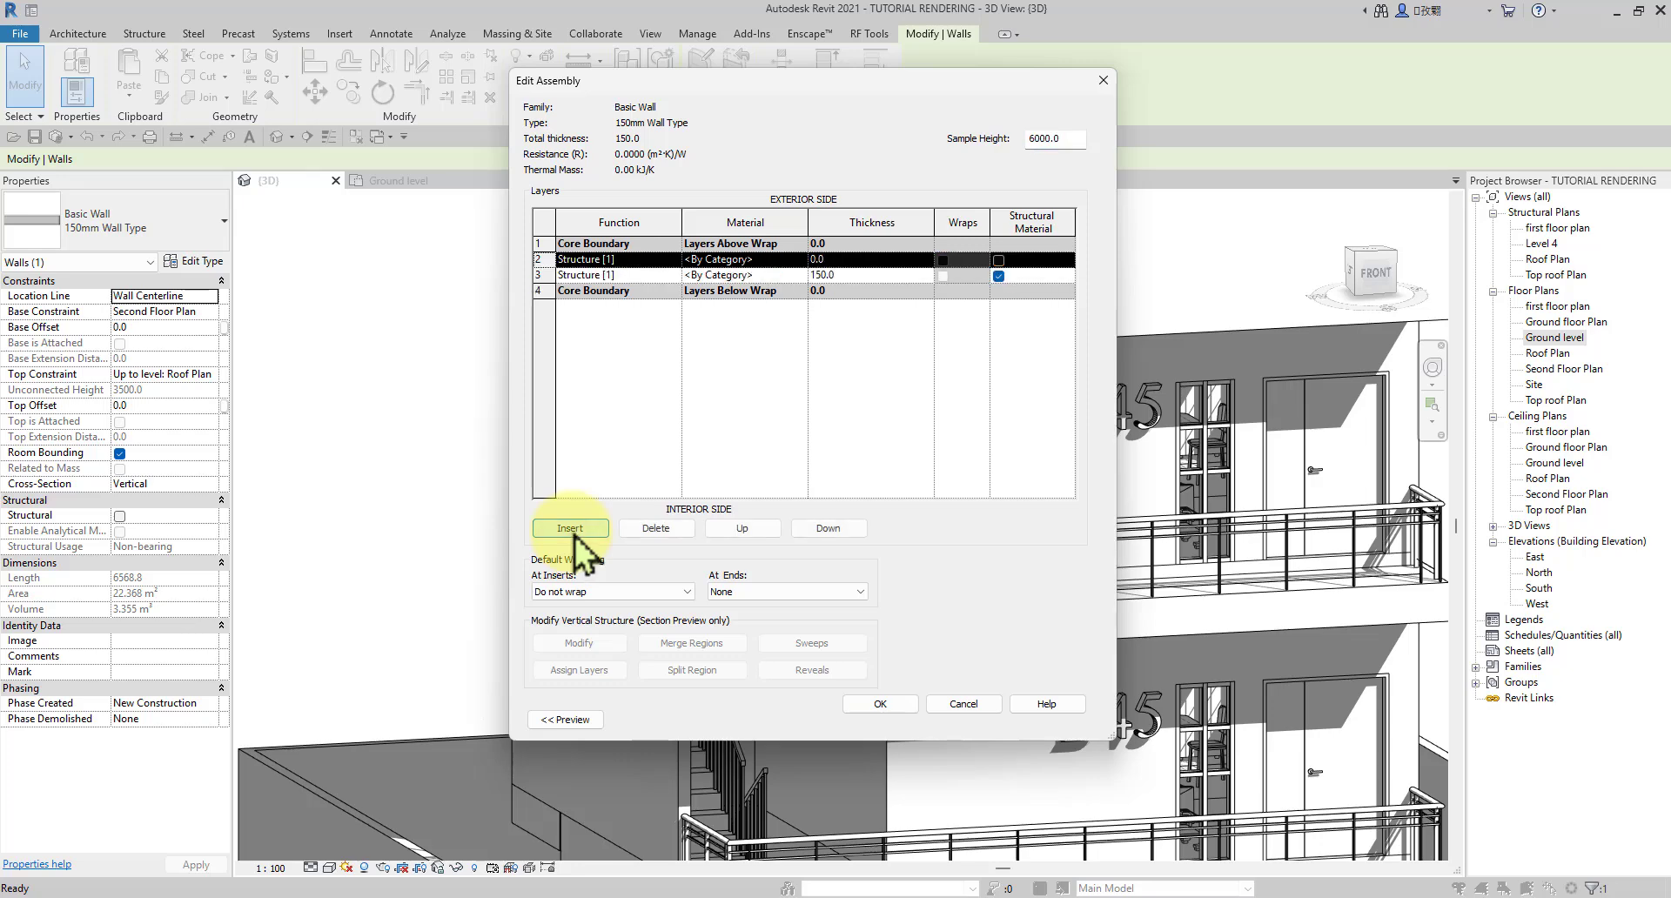
{"action": "left_click", "coordinate": [570, 529]}
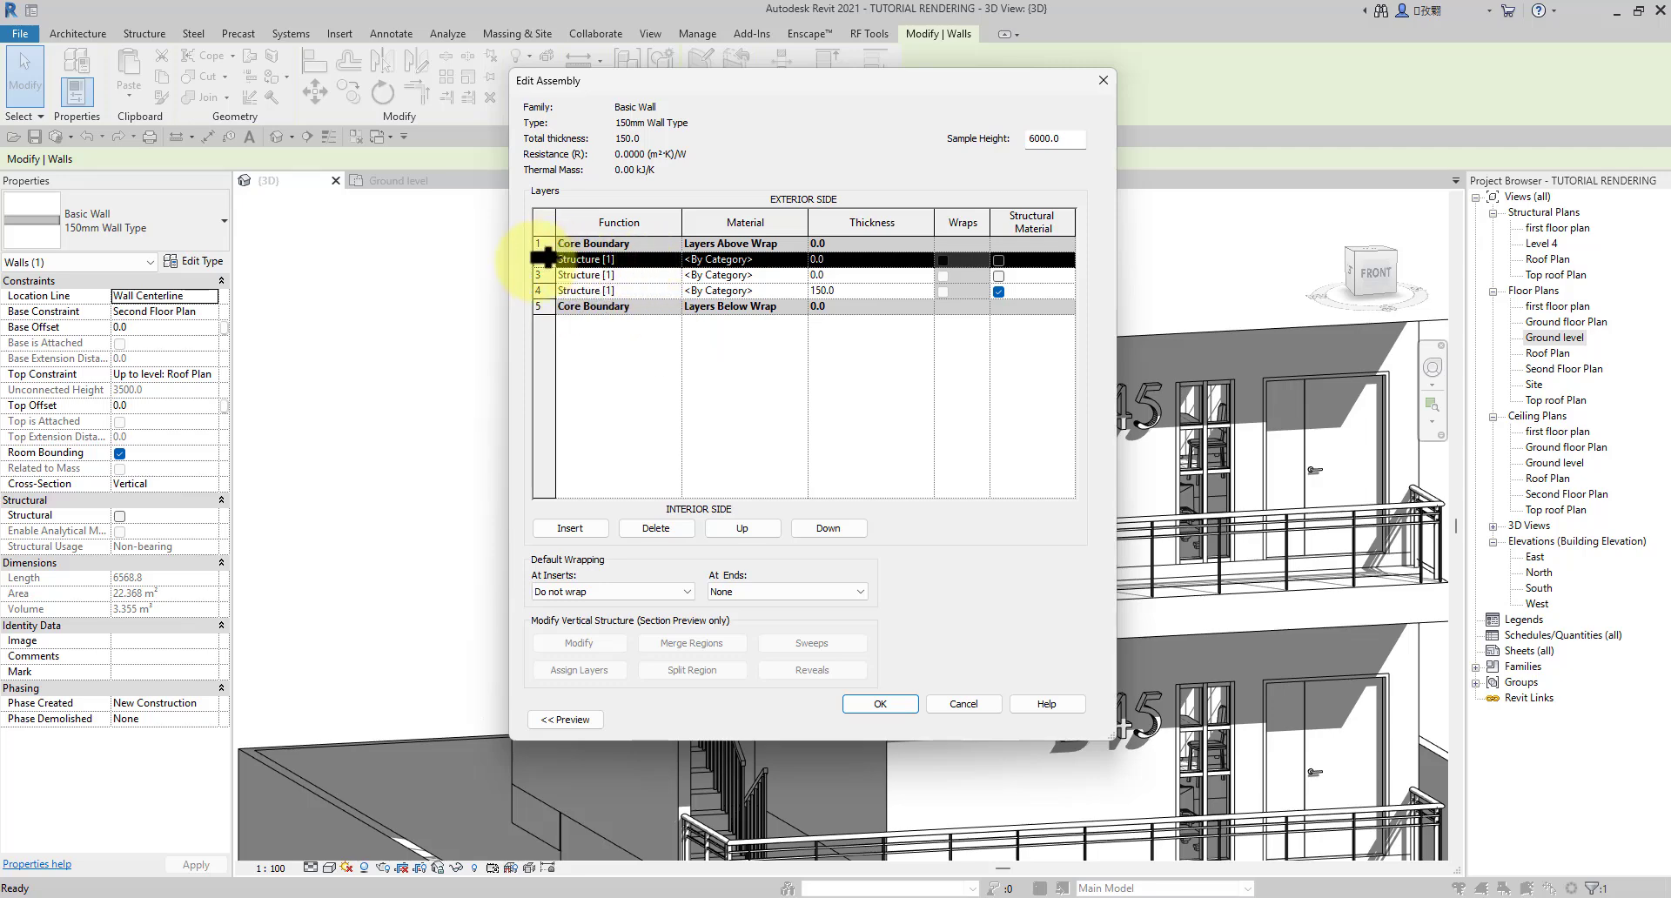
{"action": "left_click", "coordinate": [742, 529]}
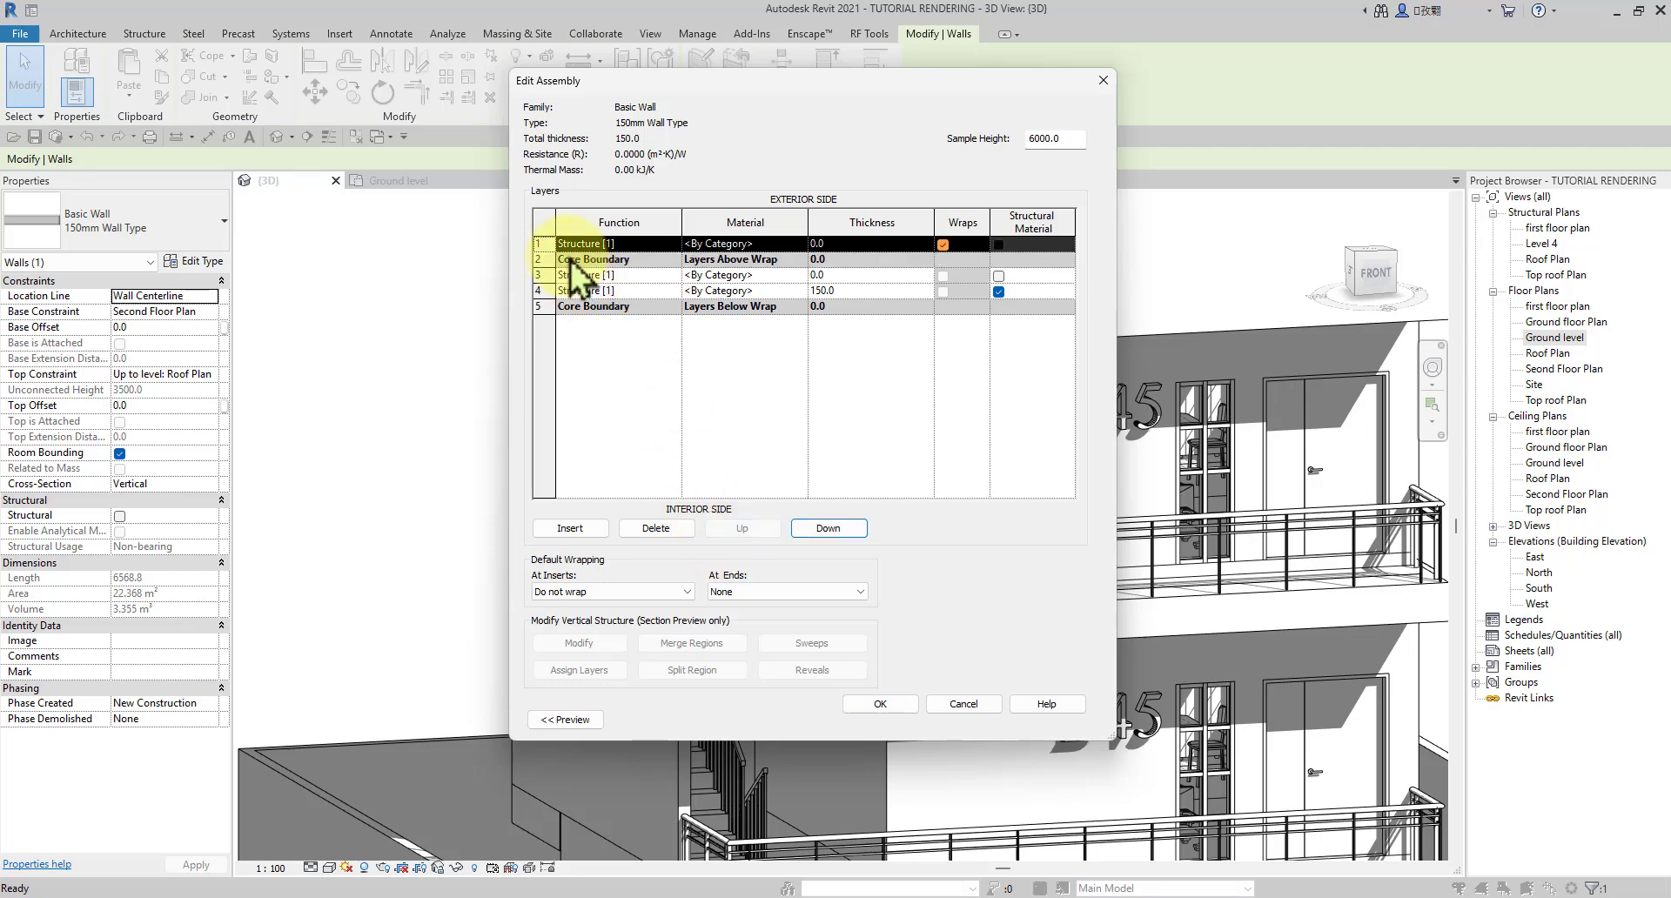
{"action": "left_click", "coordinate": [546, 291]}
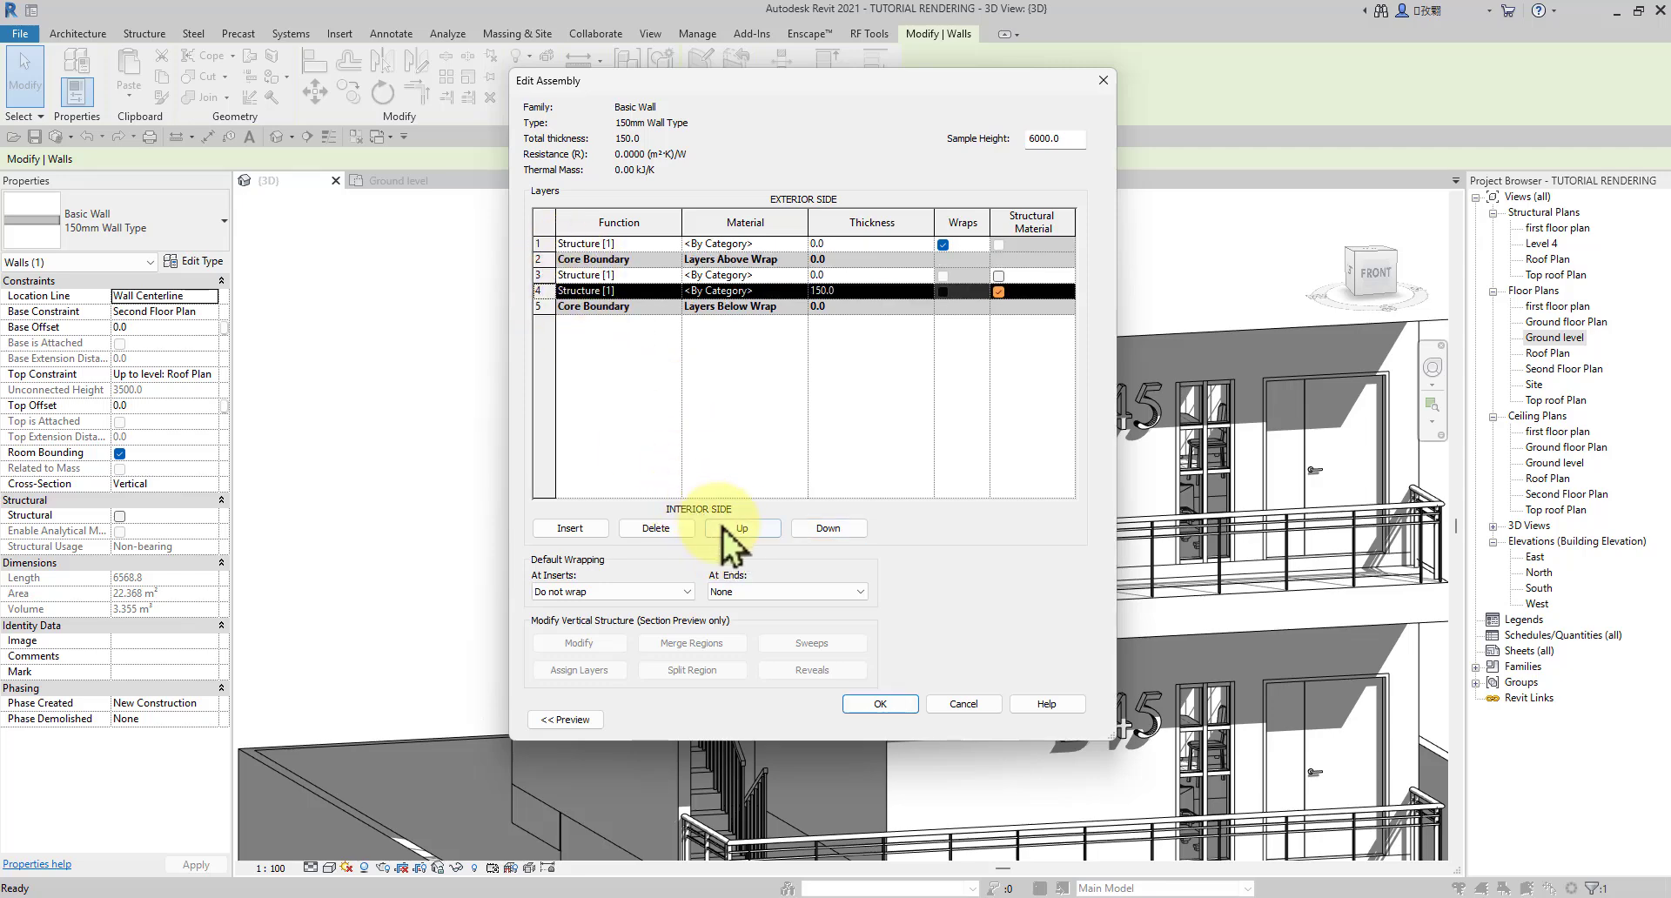
{"action": "left_click", "coordinate": [828, 528]}
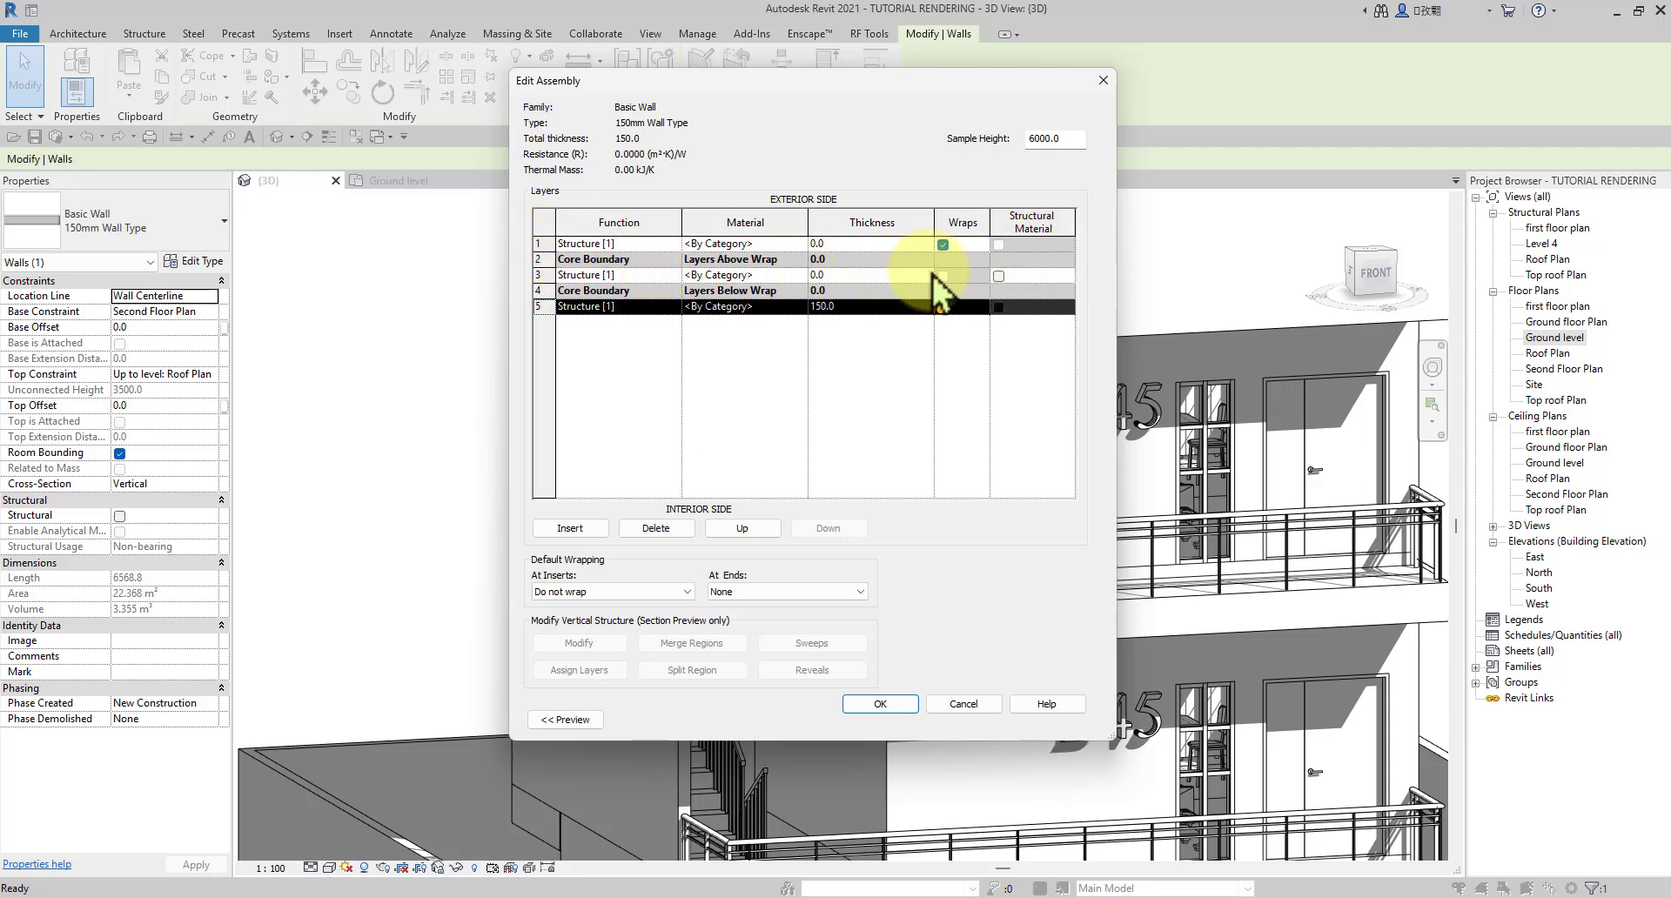
Step: Turn on wrapping for the interior layer and set the exterior layer's function to Finish 2 [5] and the interior one's to Finish 1 [4]
{"action": "left_click", "coordinate": [942, 307]}
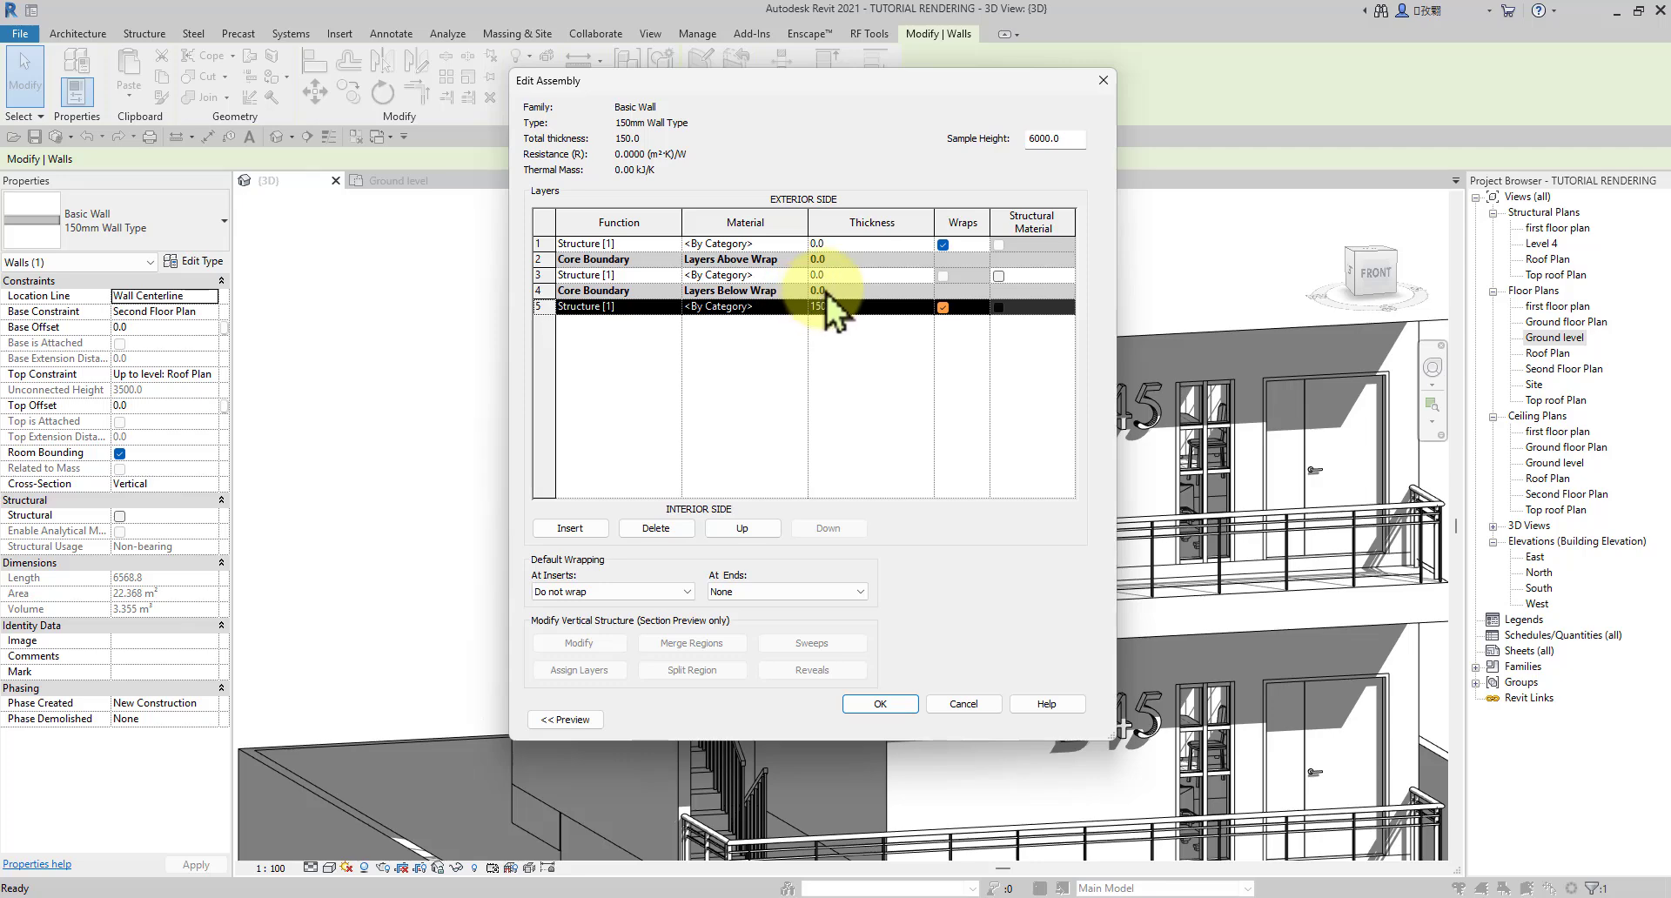
{"action": "left_click", "coordinate": [672, 245]}
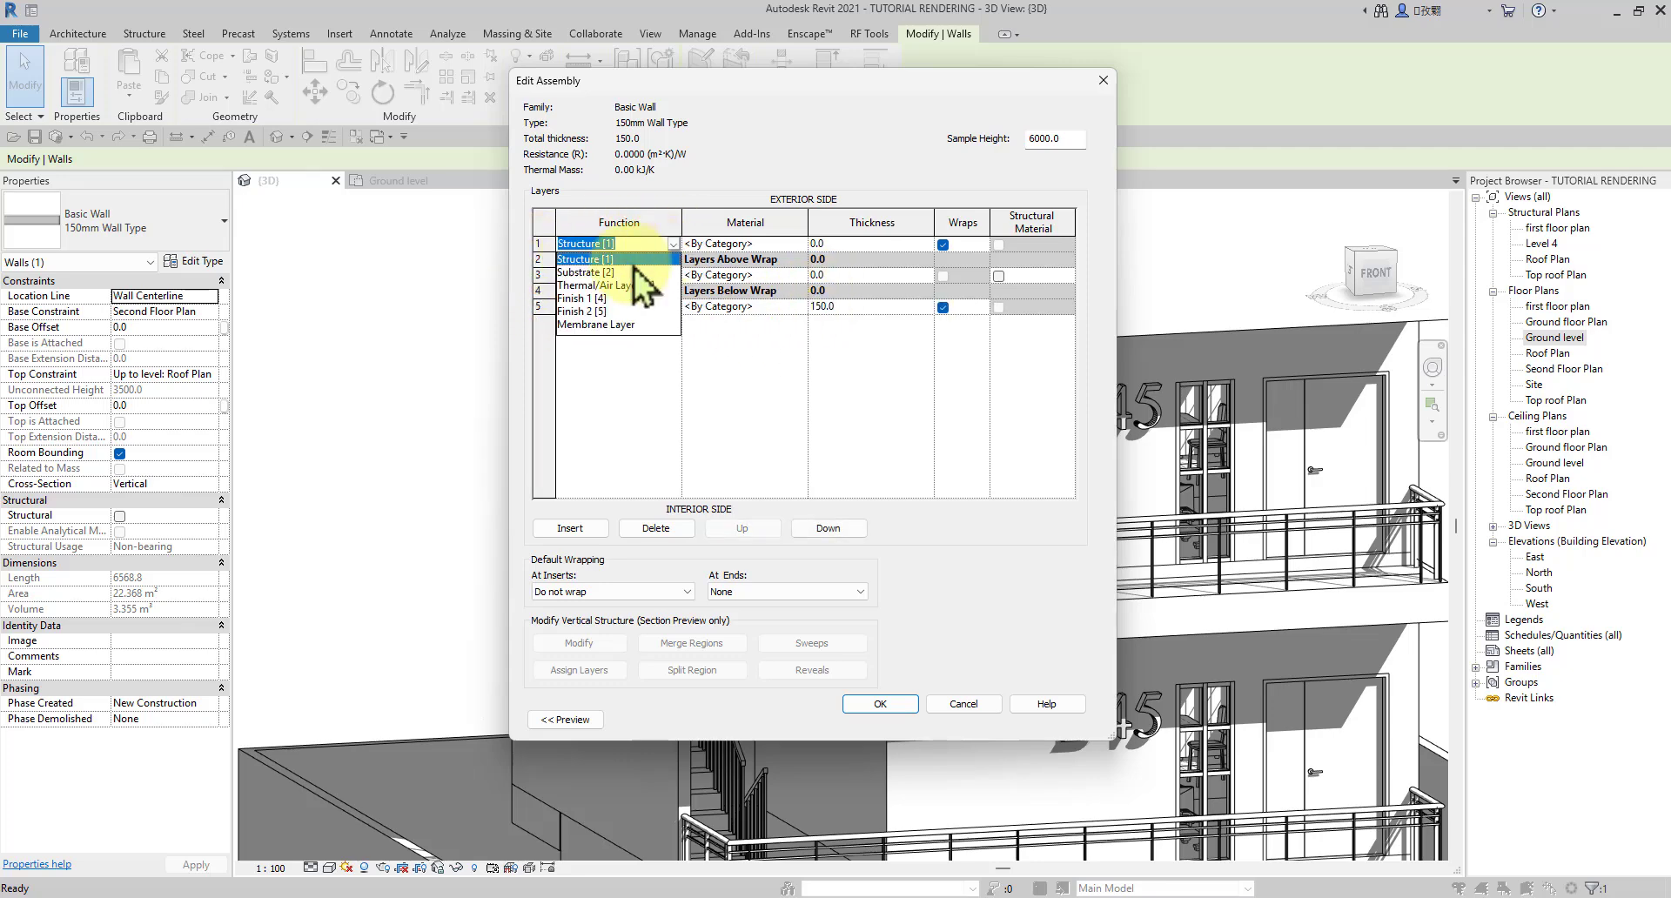
{"action": "left_click", "coordinate": [597, 311]}
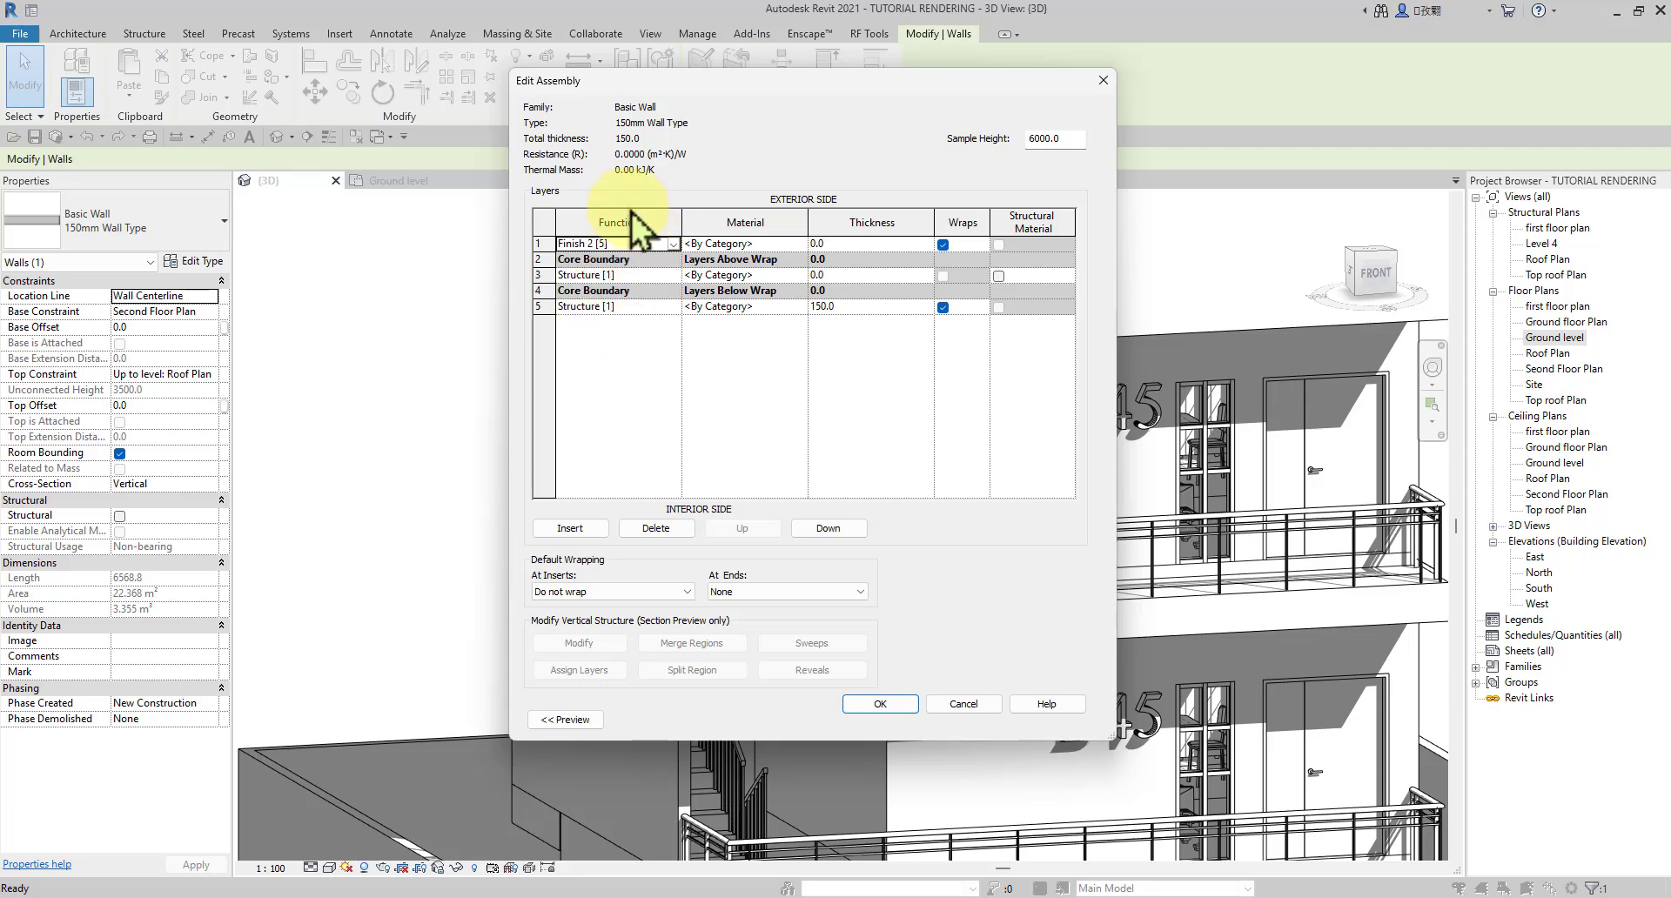
{"action": "left_click", "coordinate": [672, 308]}
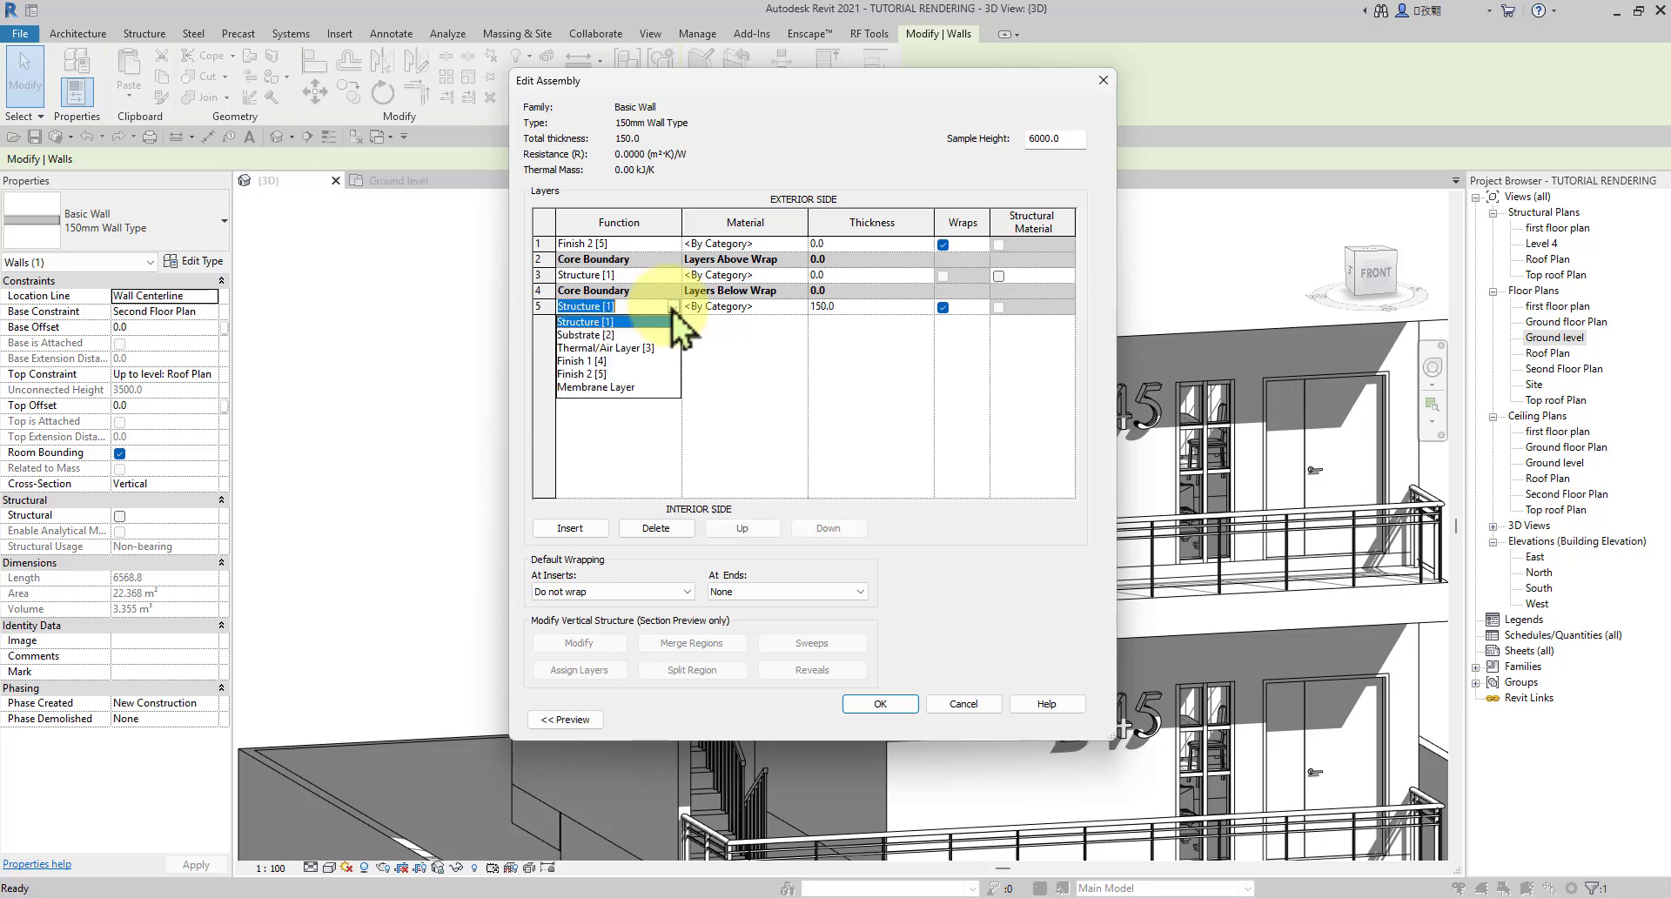
{"action": "left_click", "coordinate": [611, 369]}
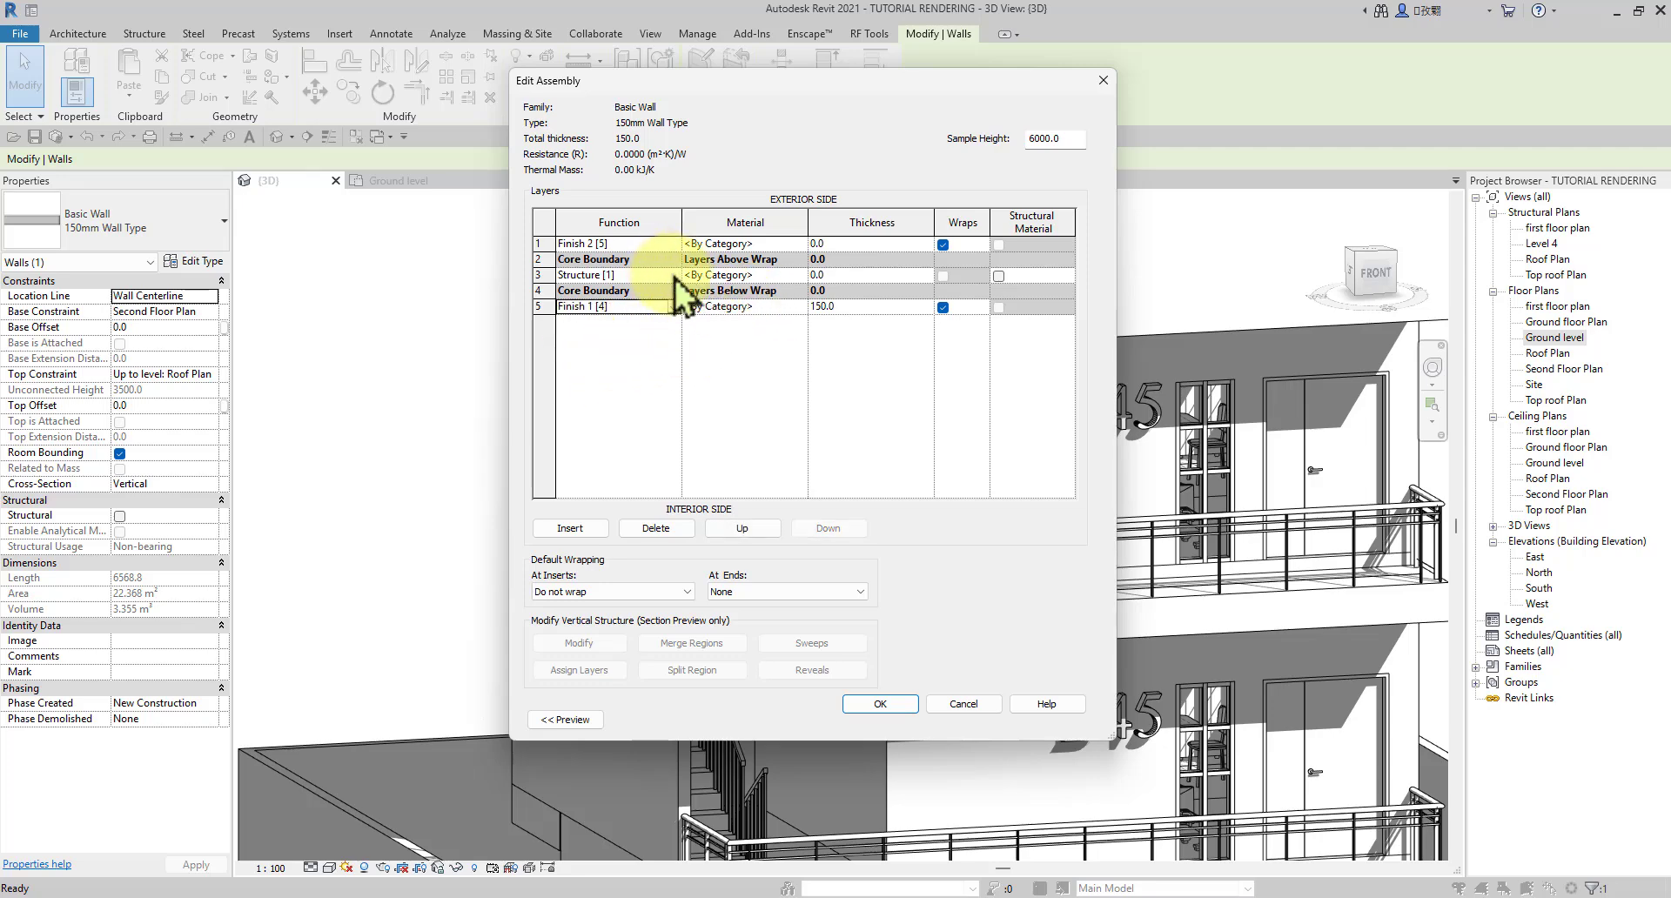
Step: Set the thickness of the structure layer and both finish layers in the 150mm Wall Type to 50 mm each
{"action": "left_click", "coordinate": [832, 276]}
{"action": "type", "text": "5"}
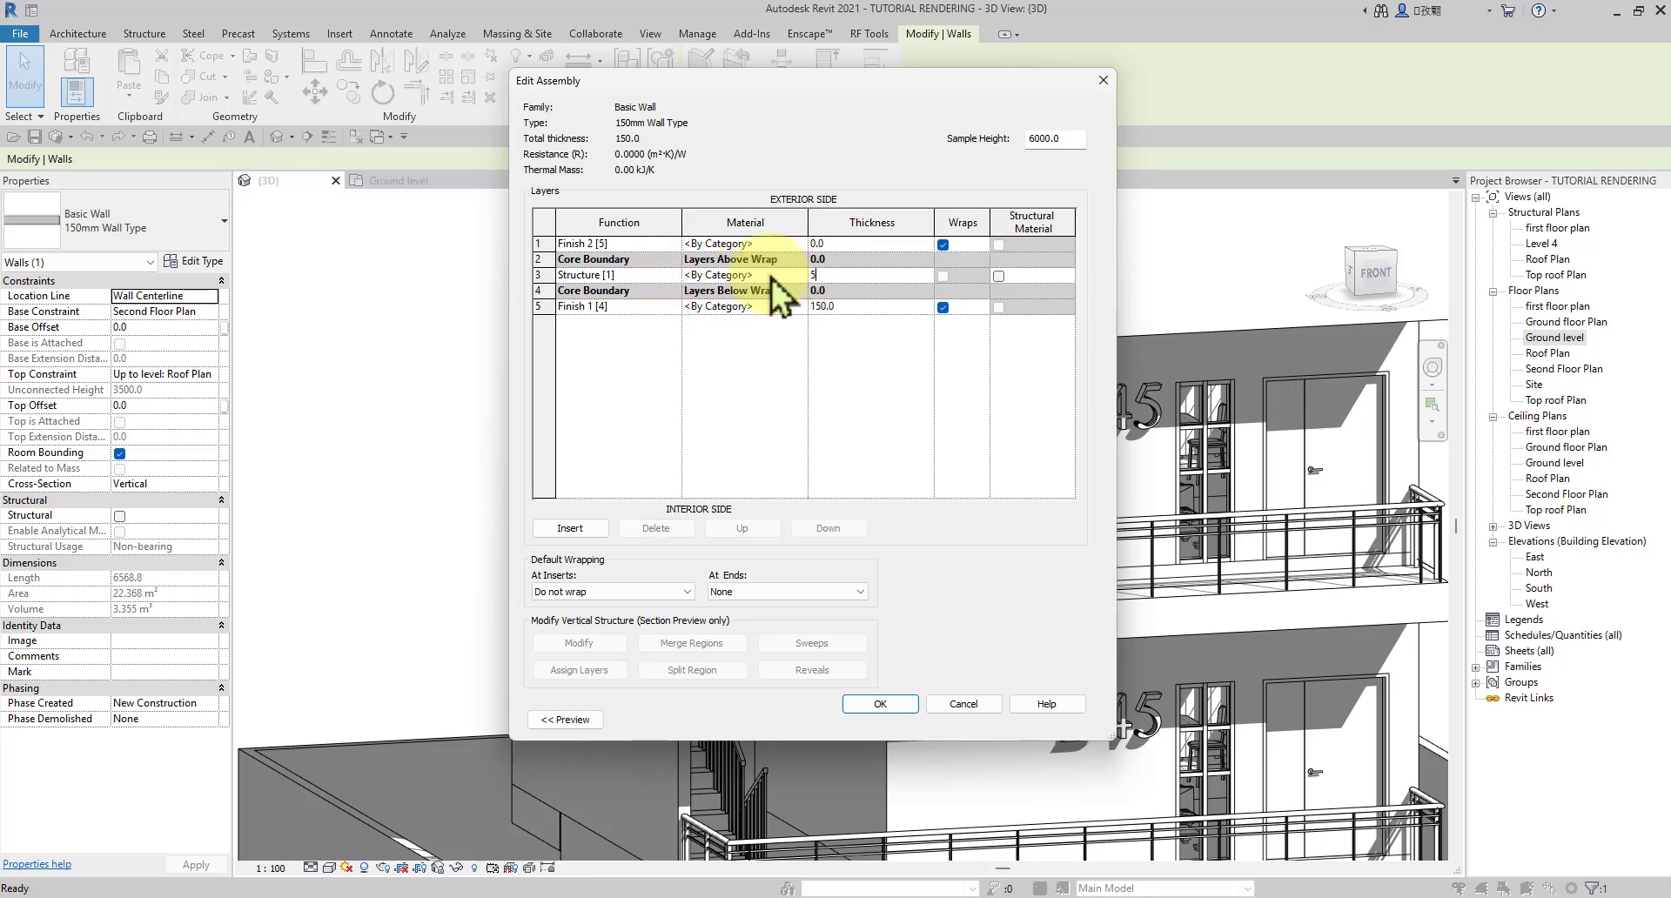
{"action": "type", "text": "0"}
{"action": "left_click", "coordinate": [827, 244]}
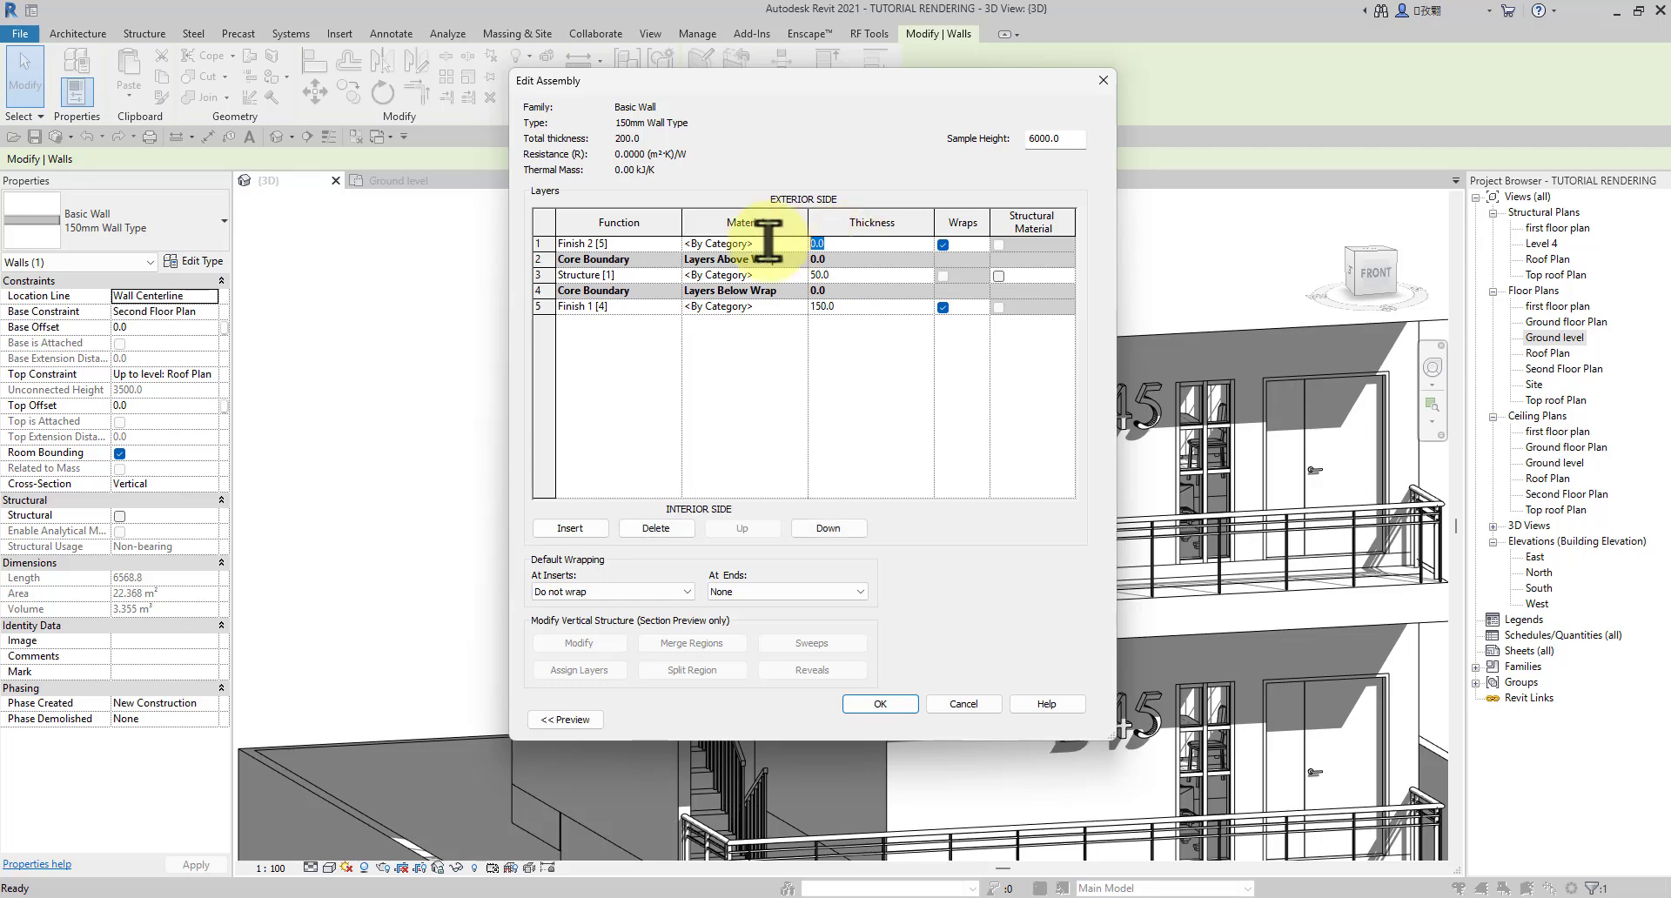
{"action": "type", "text": "50"}
{"action": "left_click", "coordinate": [822, 306]}
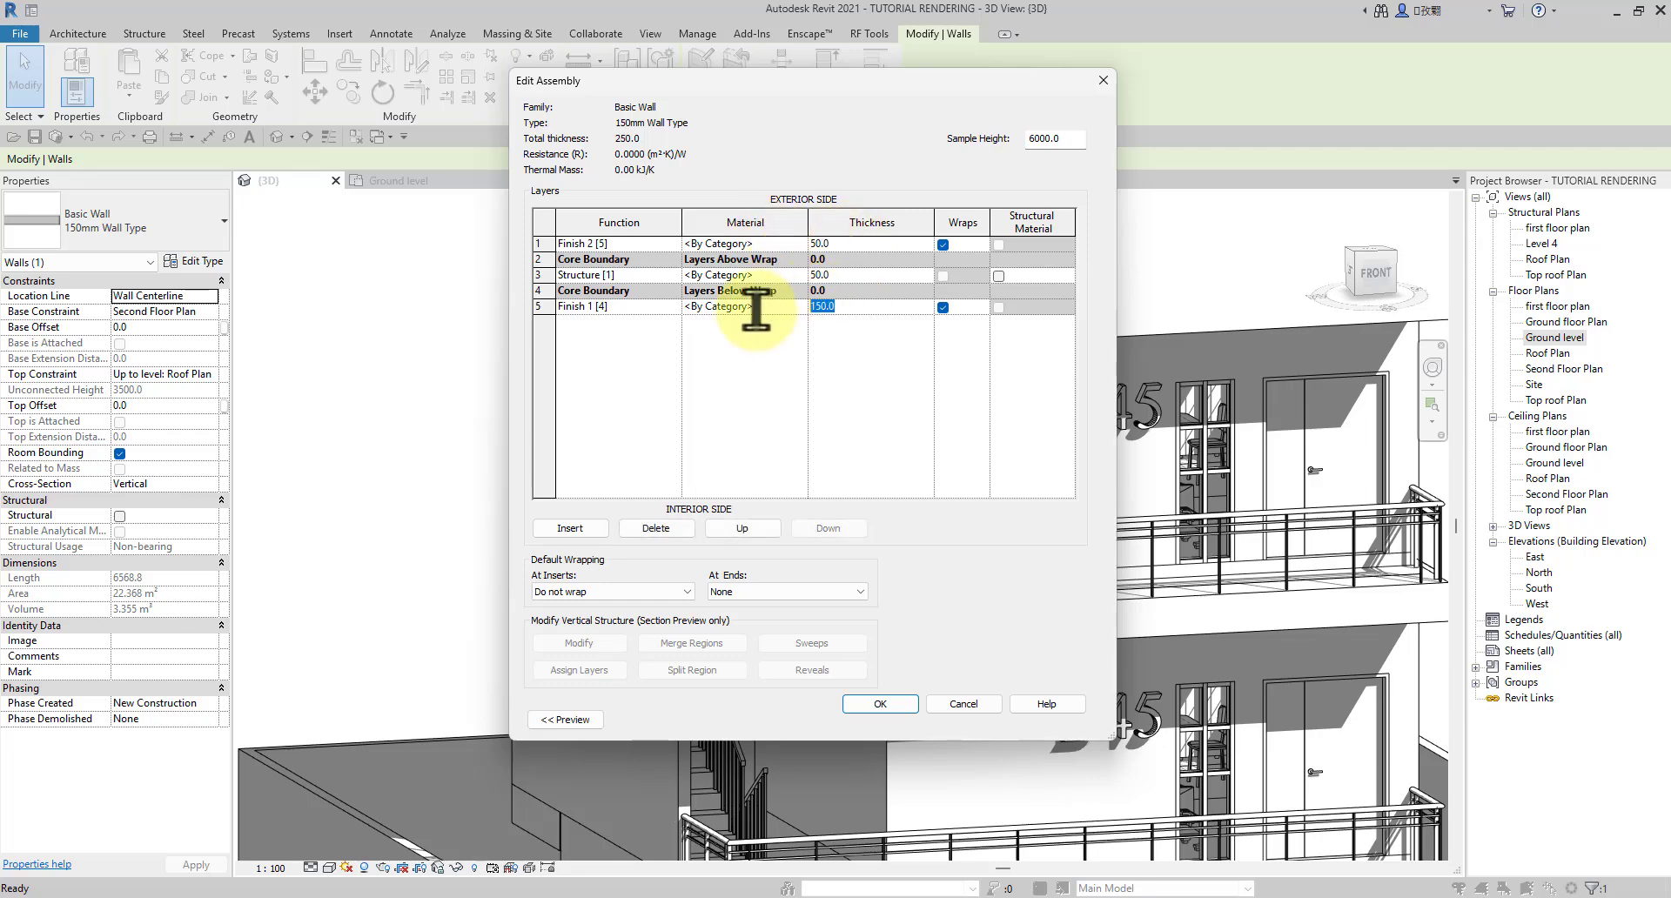
{"action": "type", "text": "5"}
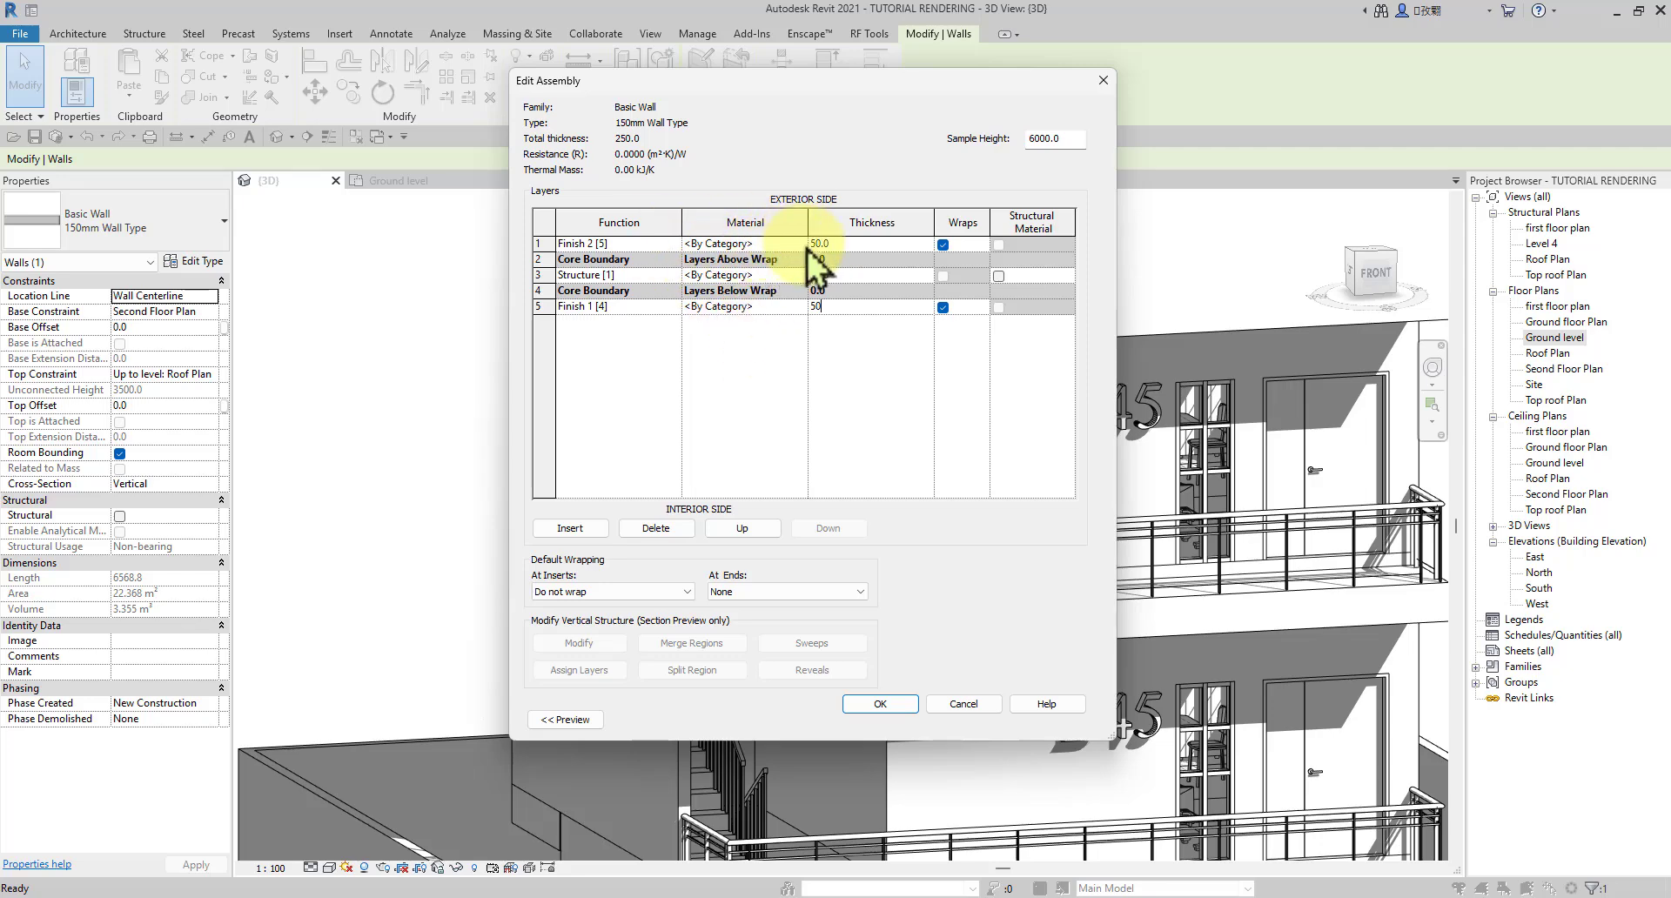
Step: Search the materials for "PLASTE", choose Plaster 04 for the exterior finish layer, and turn on Use Render Appearance
{"action": "left_click", "coordinate": [740, 244]}
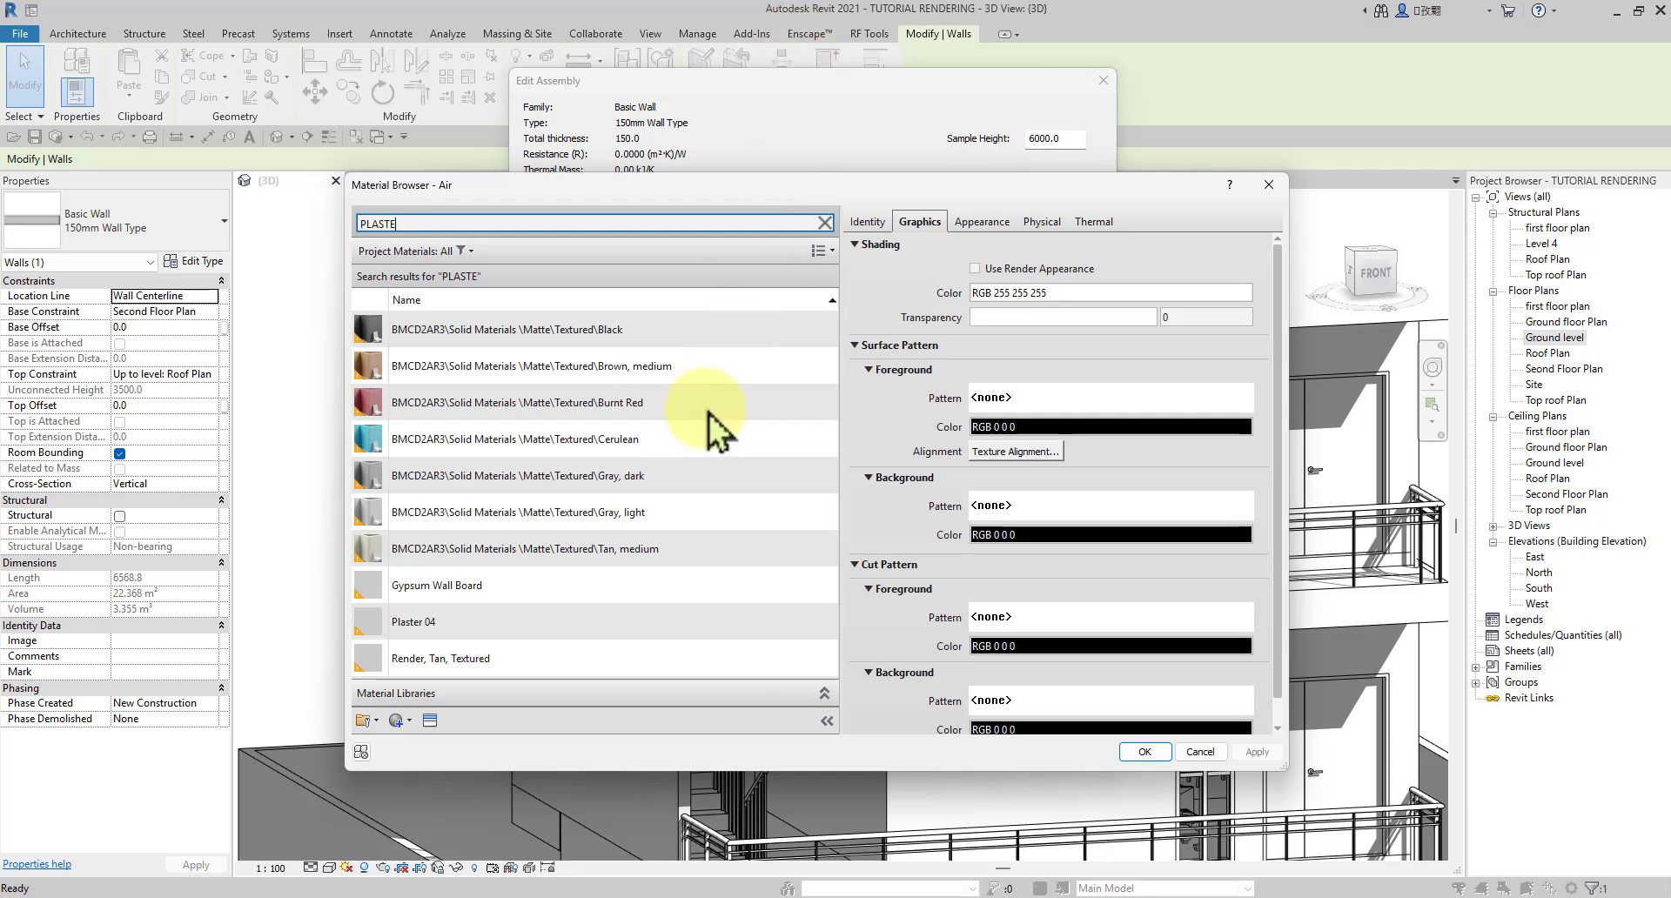
{"action": "left_click", "coordinate": [552, 625]}
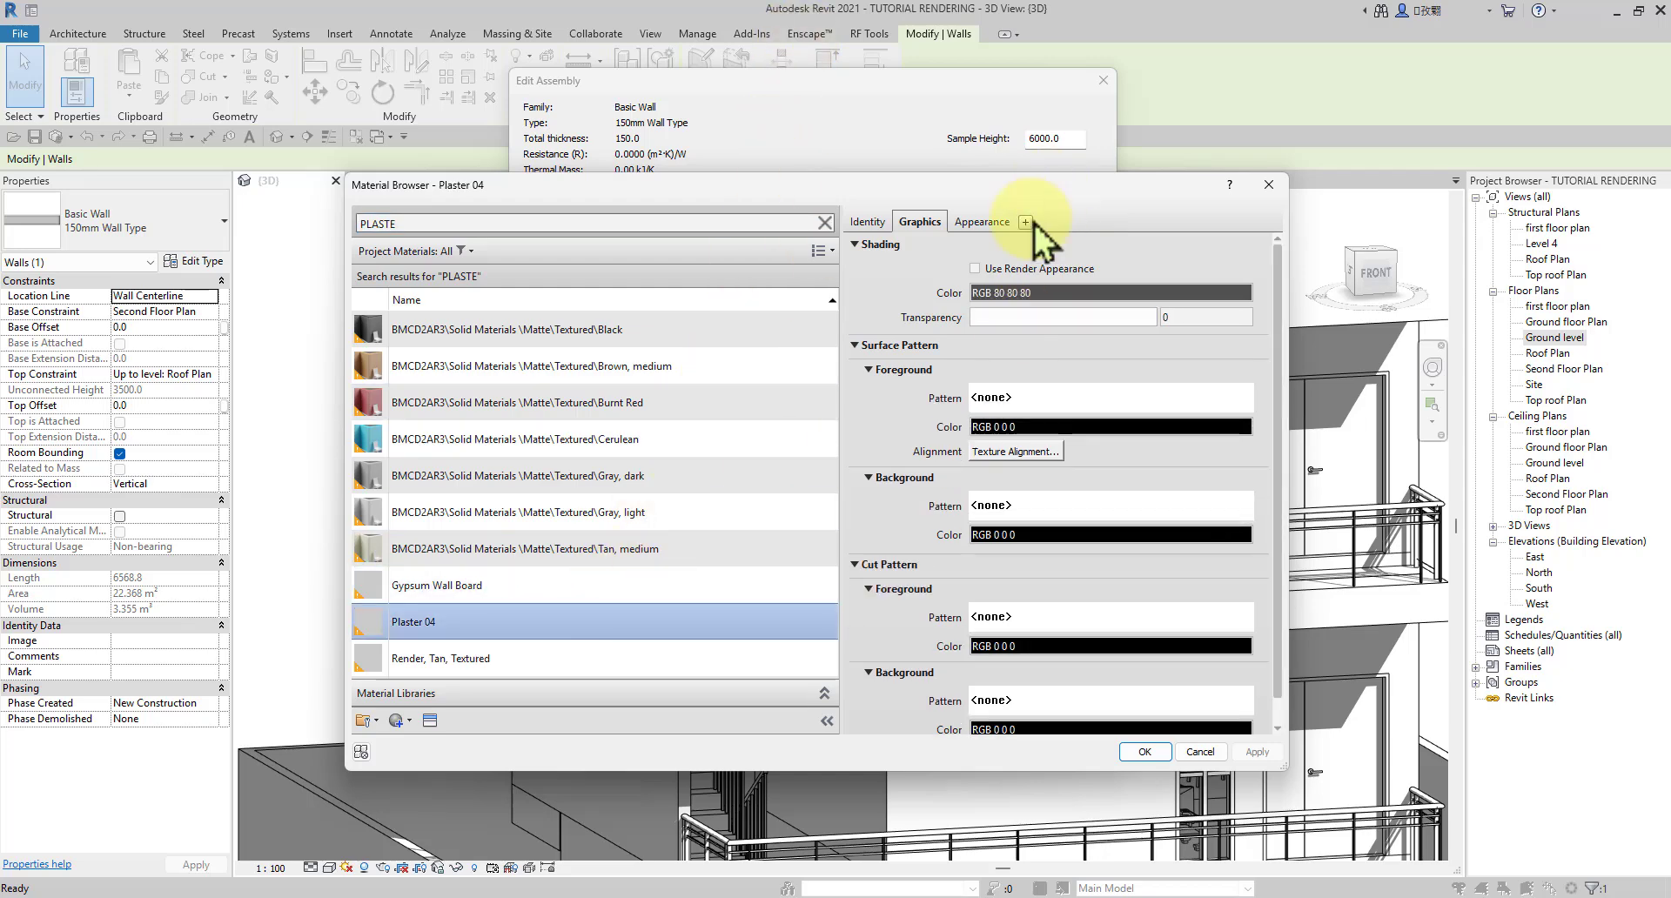
{"action": "left_click", "coordinate": [976, 269]}
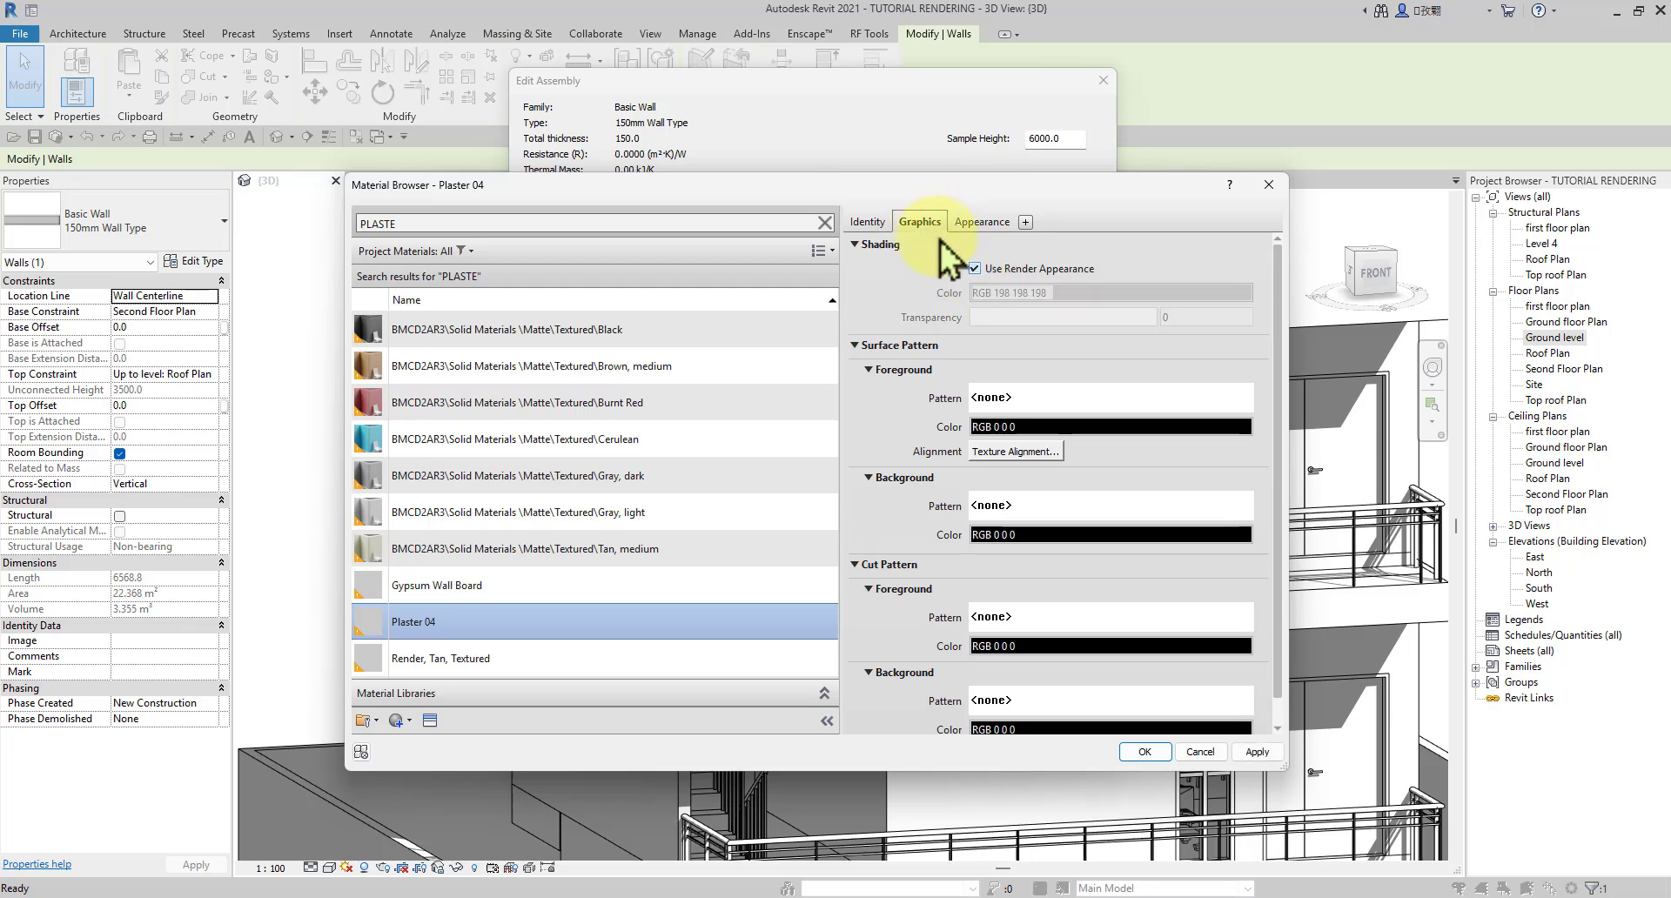
{"action": "scroll", "coordinate": [892, 484], "scroll_direction": "down", "scroll_amount": 1}
{"action": "scroll", "coordinate": [896, 374], "scroll_direction": "up", "scroll_amount": 1}
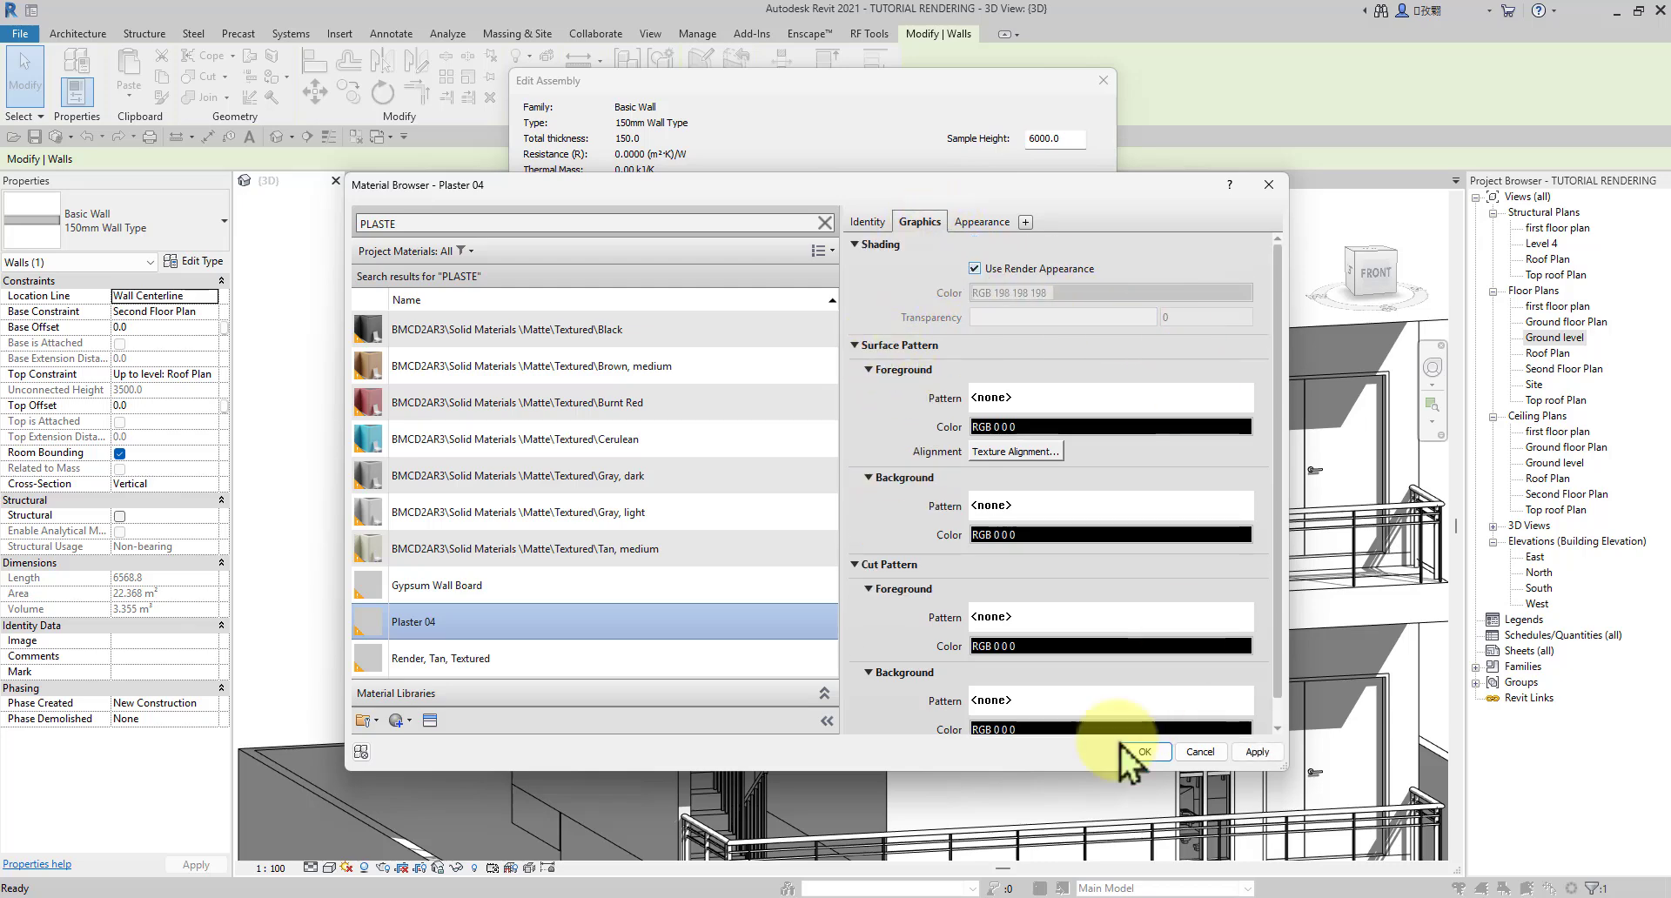
{"action": "scroll", "coordinate": [1032, 435], "scroll_direction": "down", "scroll_amount": 1}
{"action": "scroll", "coordinate": [1136, 418], "scroll_direction": "up", "scroll_amount": 1}
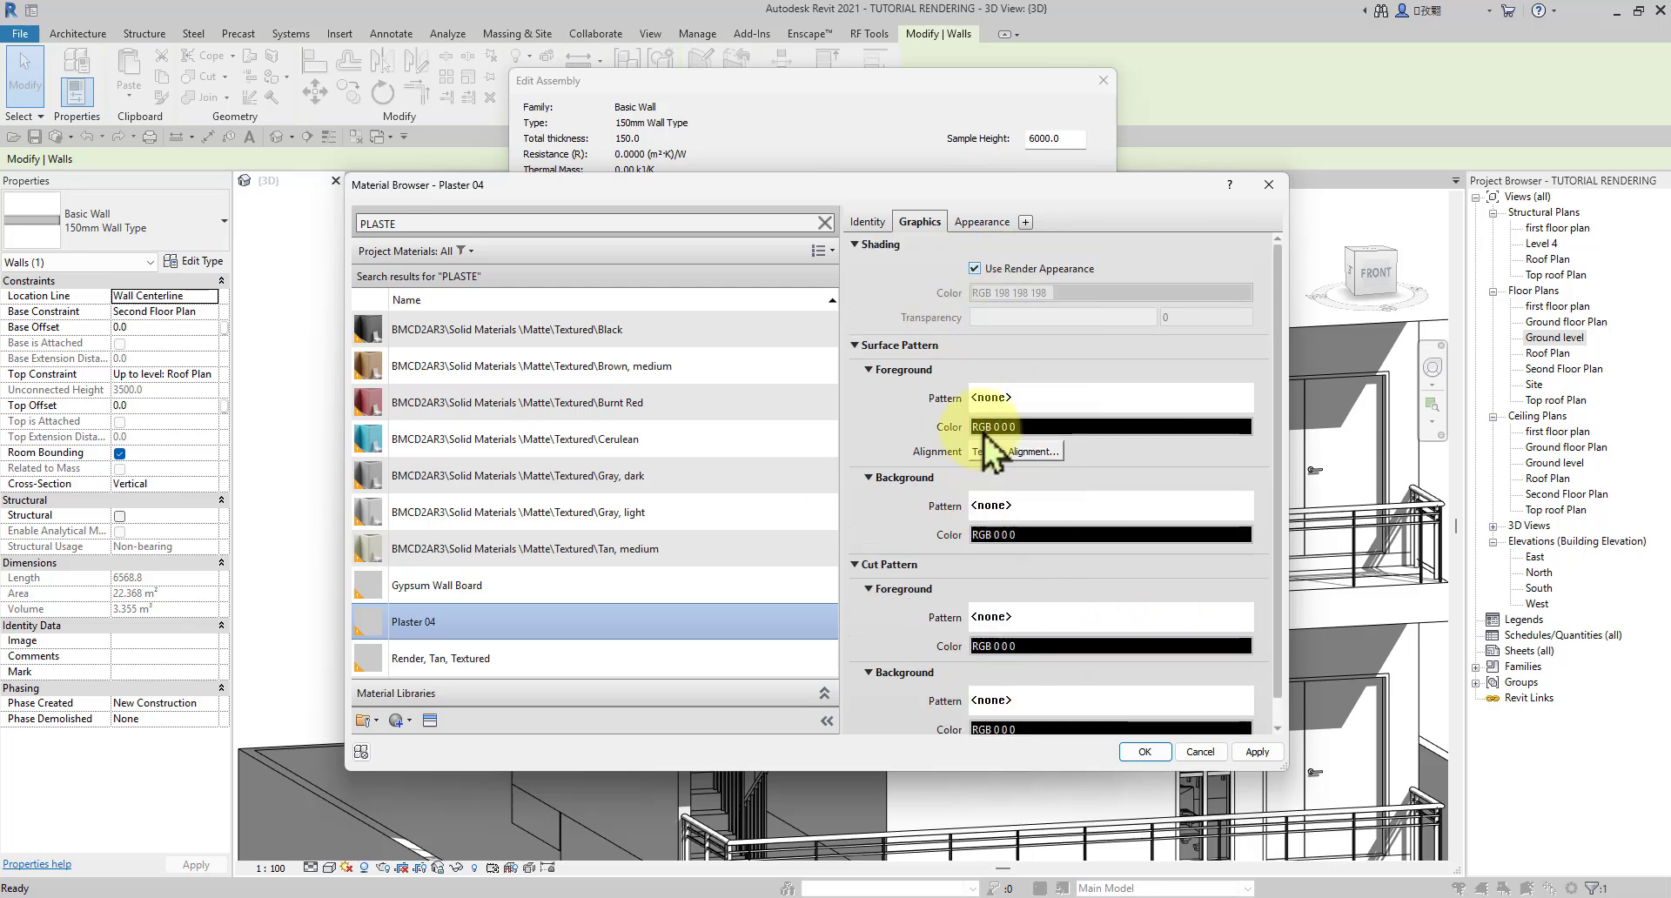
{"action": "scroll", "coordinate": [911, 409], "scroll_direction": "down", "scroll_amount": 1}
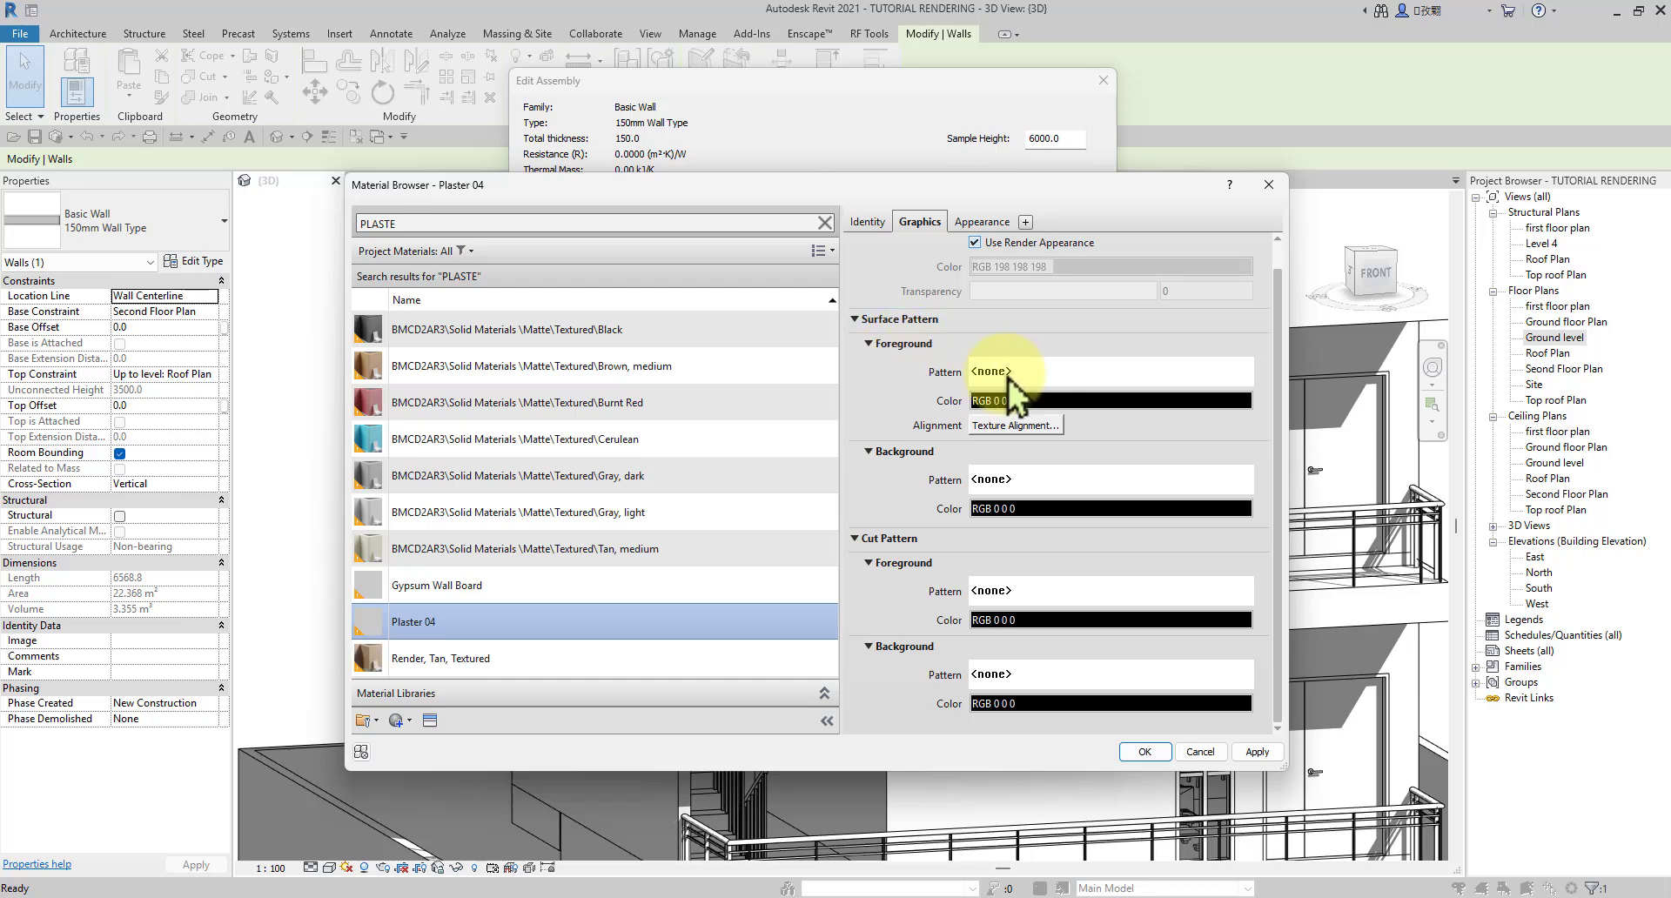
Step: Enable Reflectivity in the appearance settings of the Plaster 04 material
{"action": "left_click", "coordinate": [970, 224]}
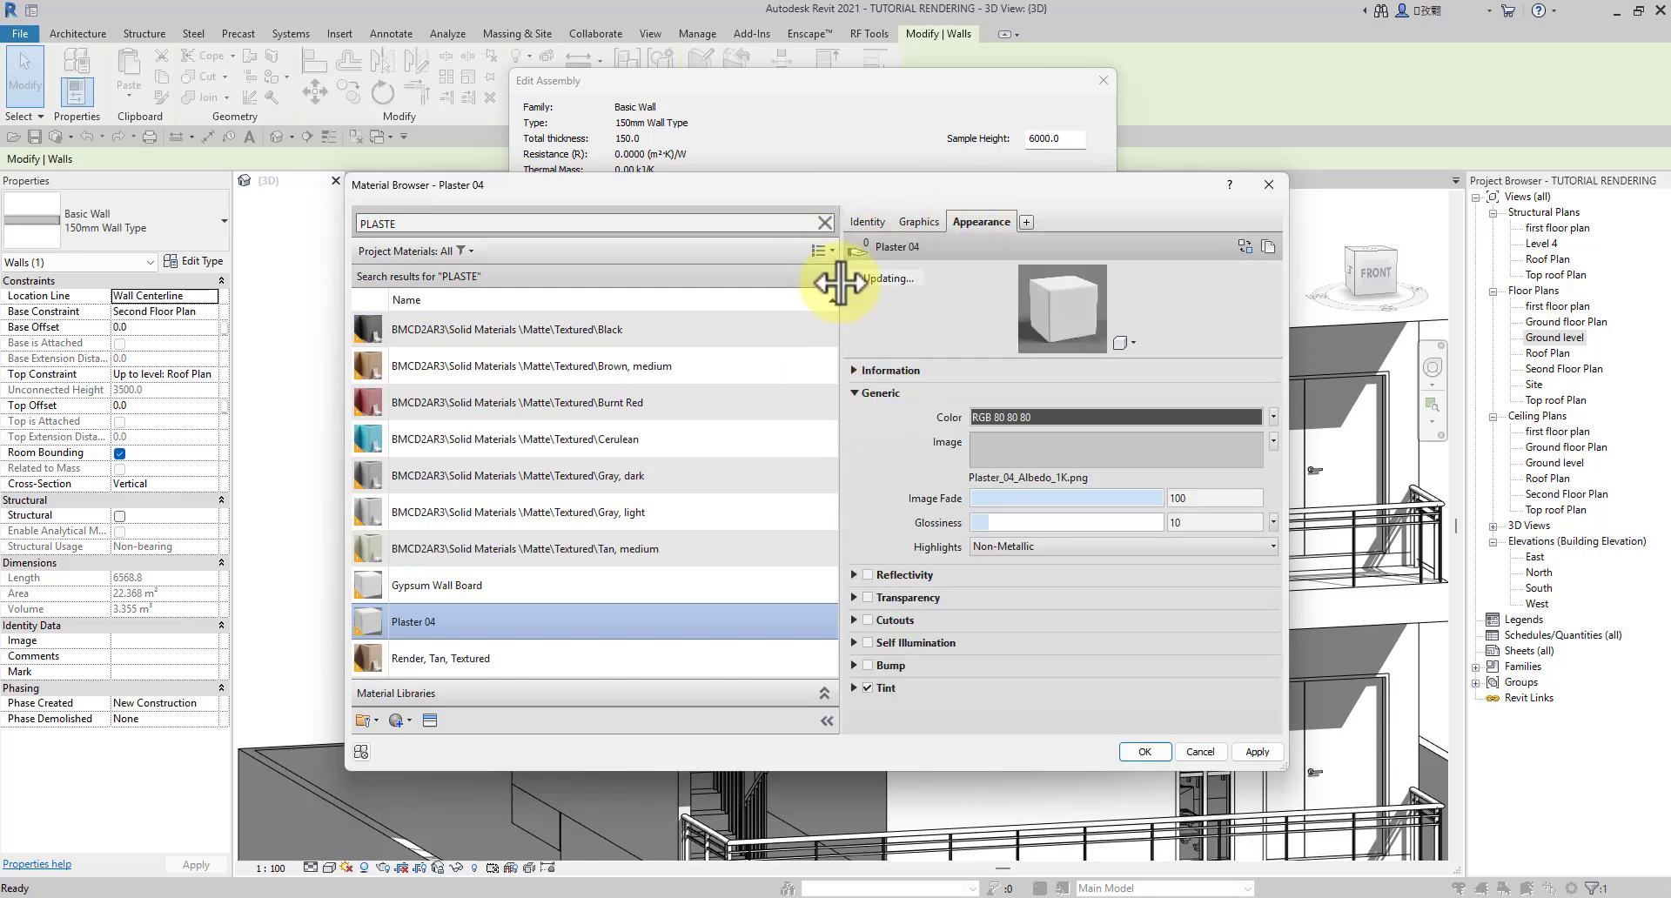
{"action": "left_click", "coordinate": [869, 576]}
{"action": "scroll", "coordinate": [879, 701], "scroll_direction": "down", "scroll_amount": 1}
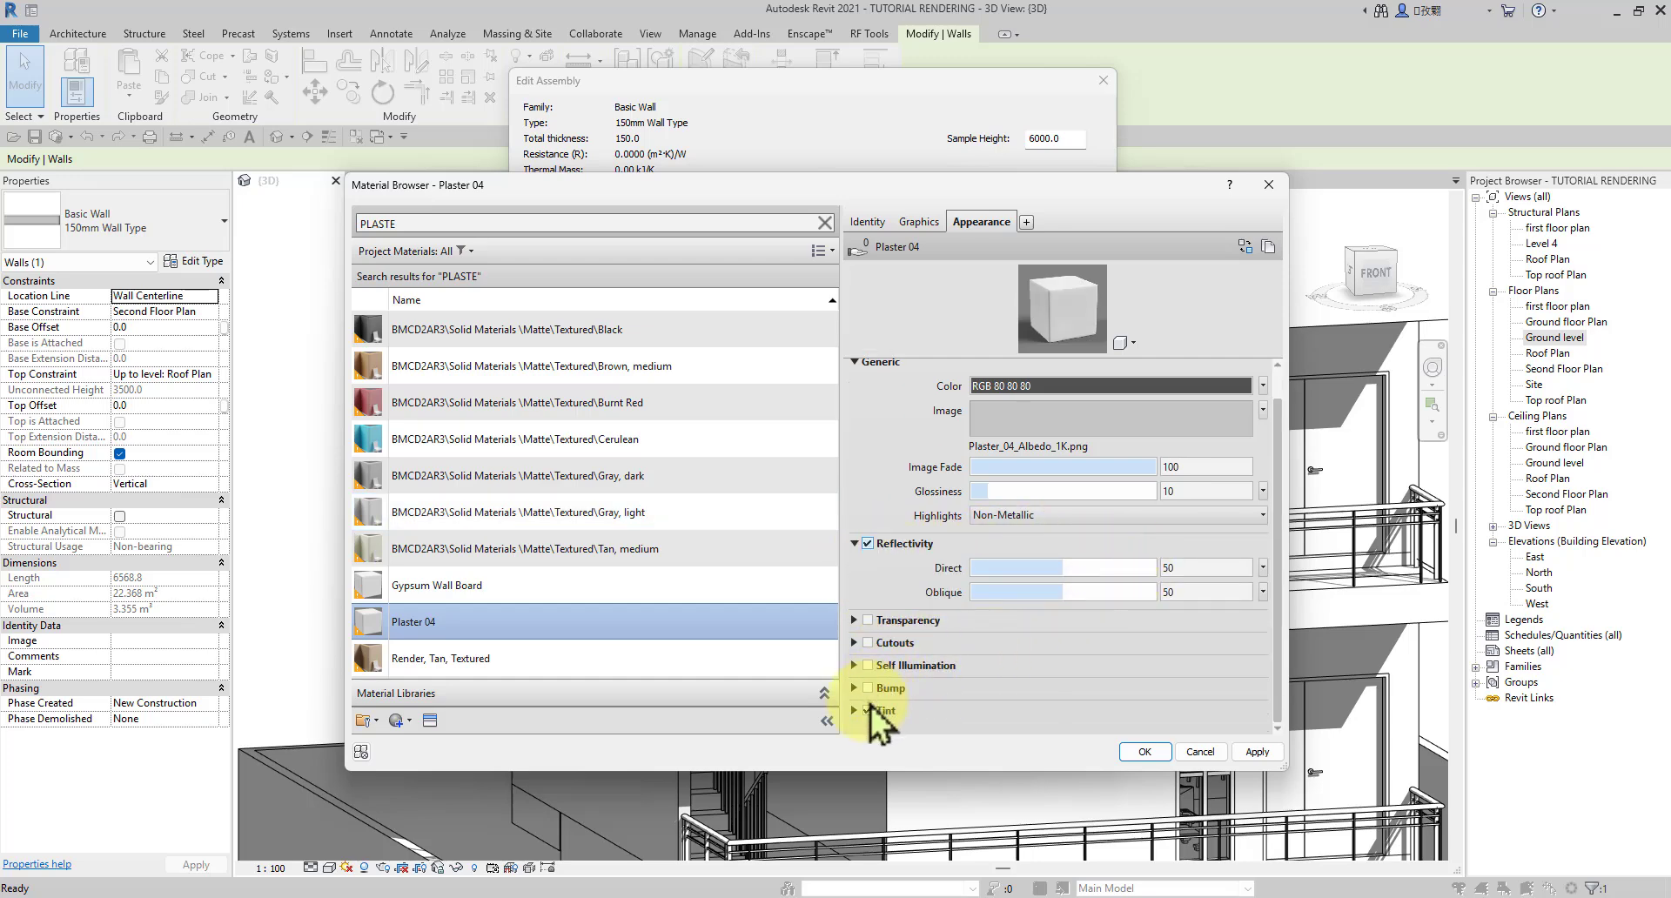
Step: Enable Bump for Plaster 04 and load 151C.jpg from the GRAPHIATO folder on the desktop as its bump image
{"action": "left_click", "coordinate": [868, 687]}
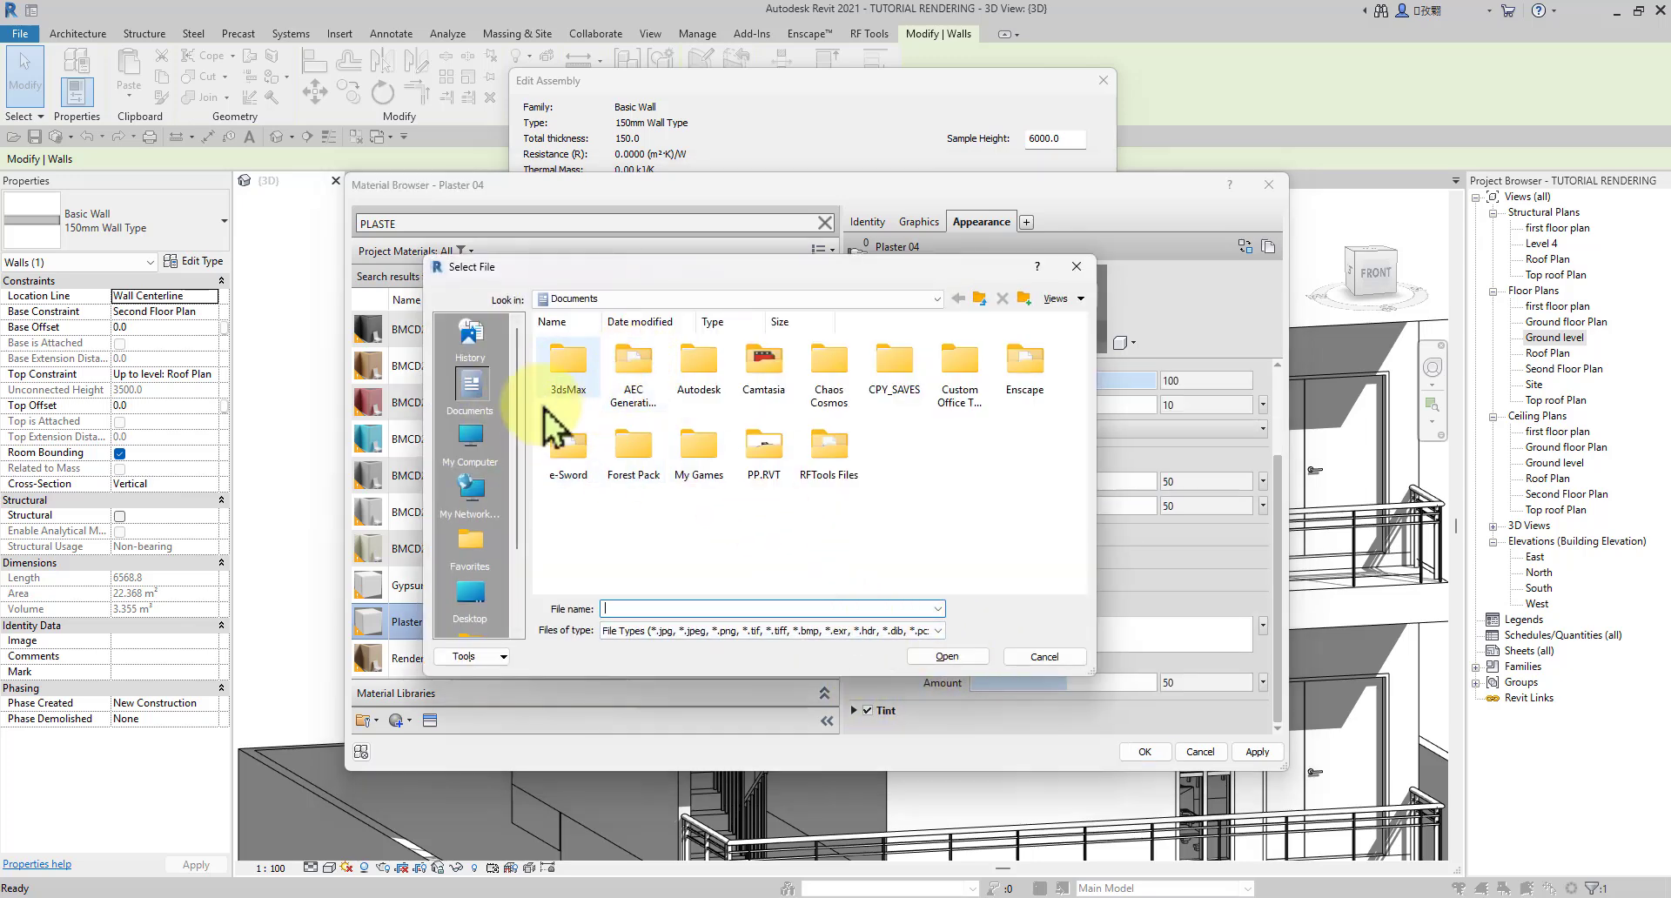
{"action": "left_click", "coordinate": [470, 601]}
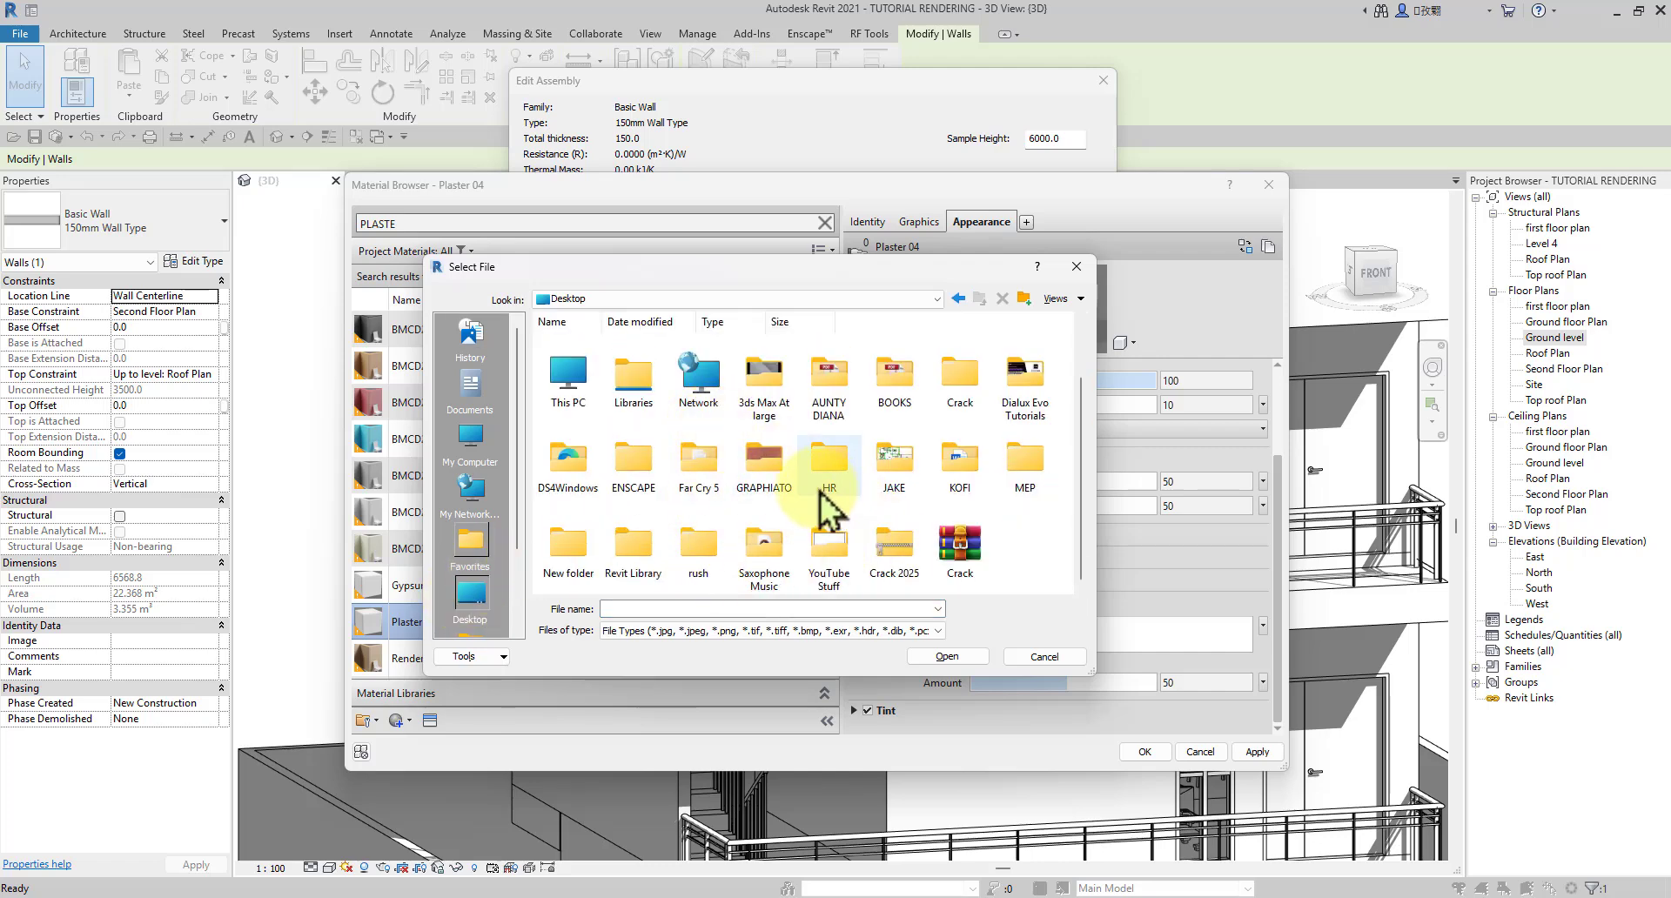
{"action": "left_click", "coordinate": [779, 484]}
{"action": "double_click", "coordinate": [778, 484]}
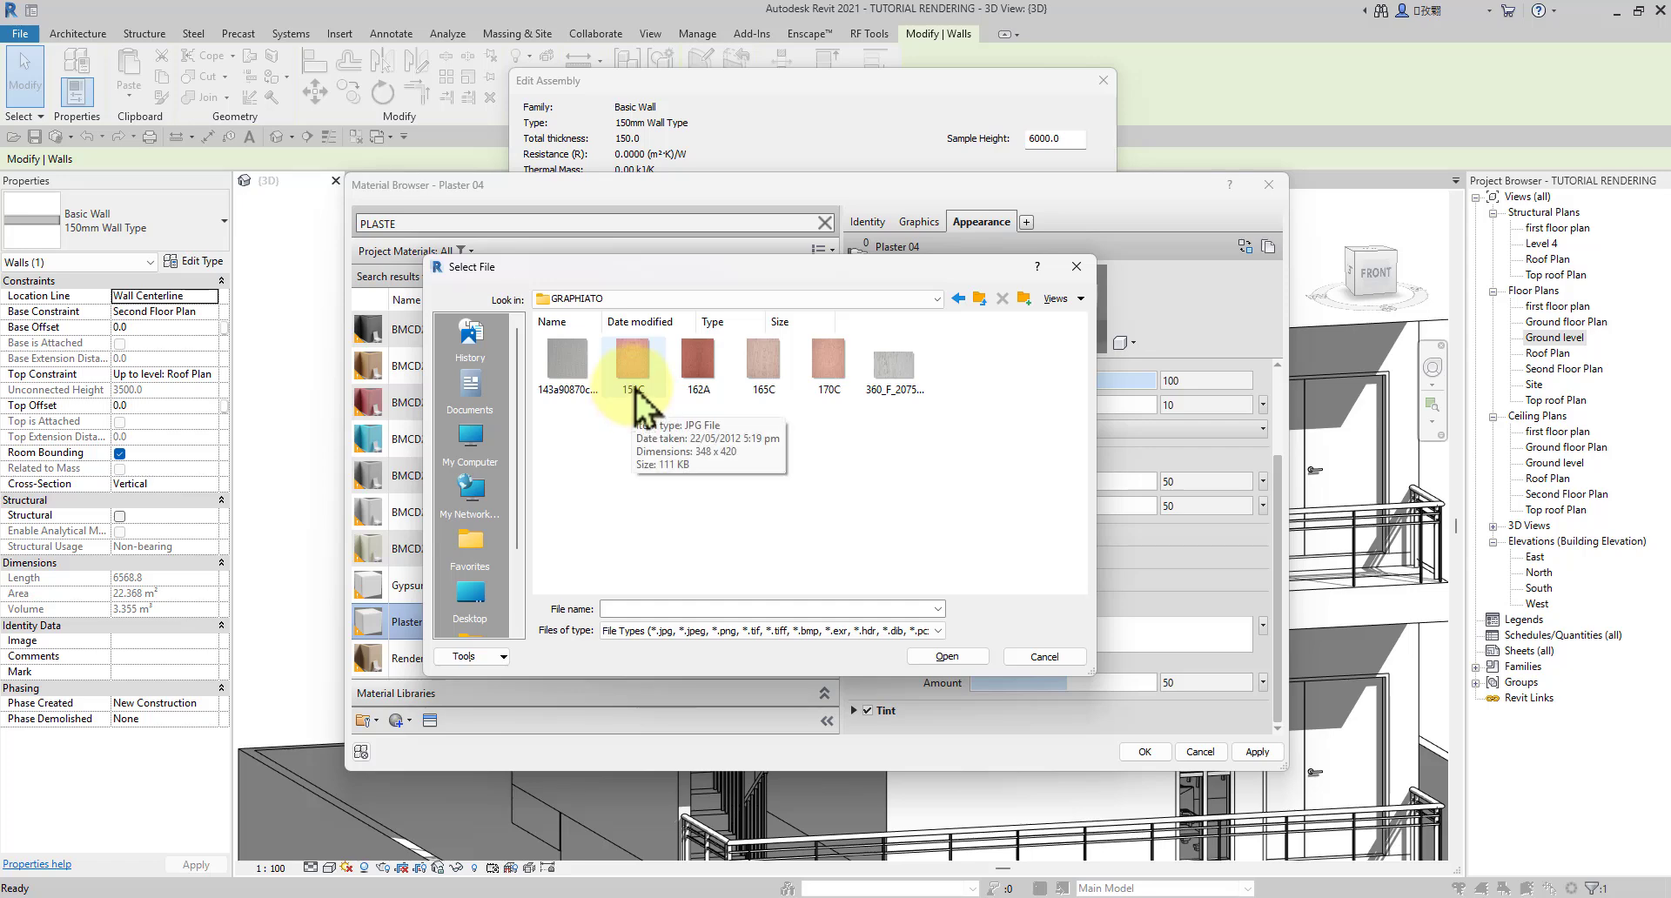
{"action": "left_click", "coordinate": [635, 393]}
{"action": "left_click", "coordinate": [966, 658]}
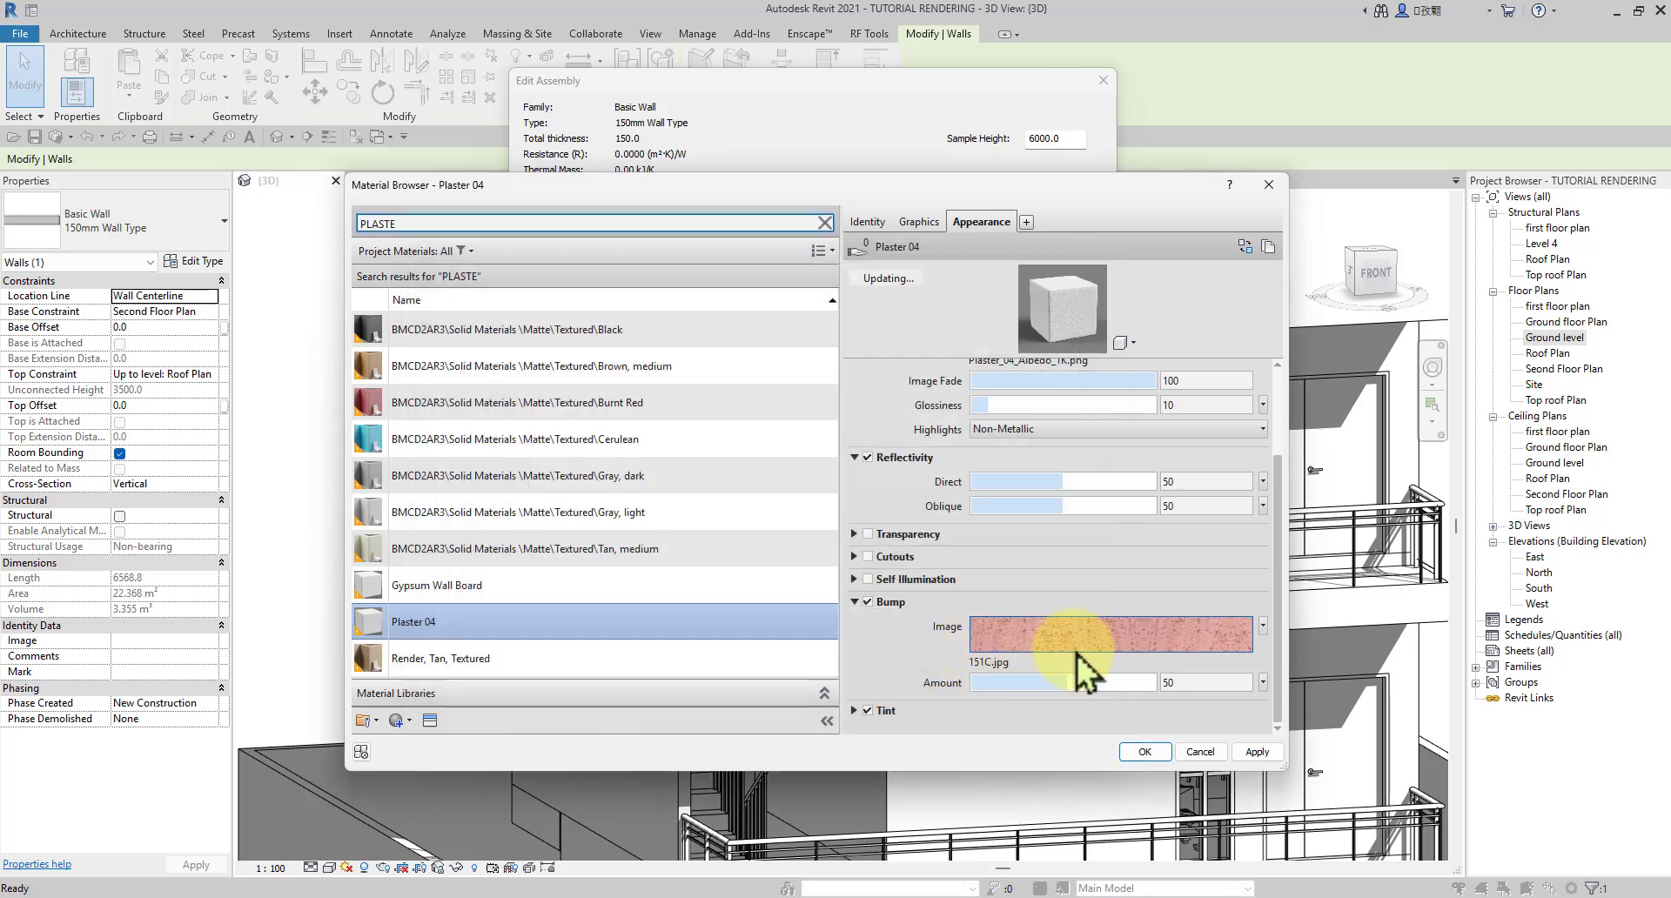
{"action": "mouse_move", "coordinate": [1095, 654]}
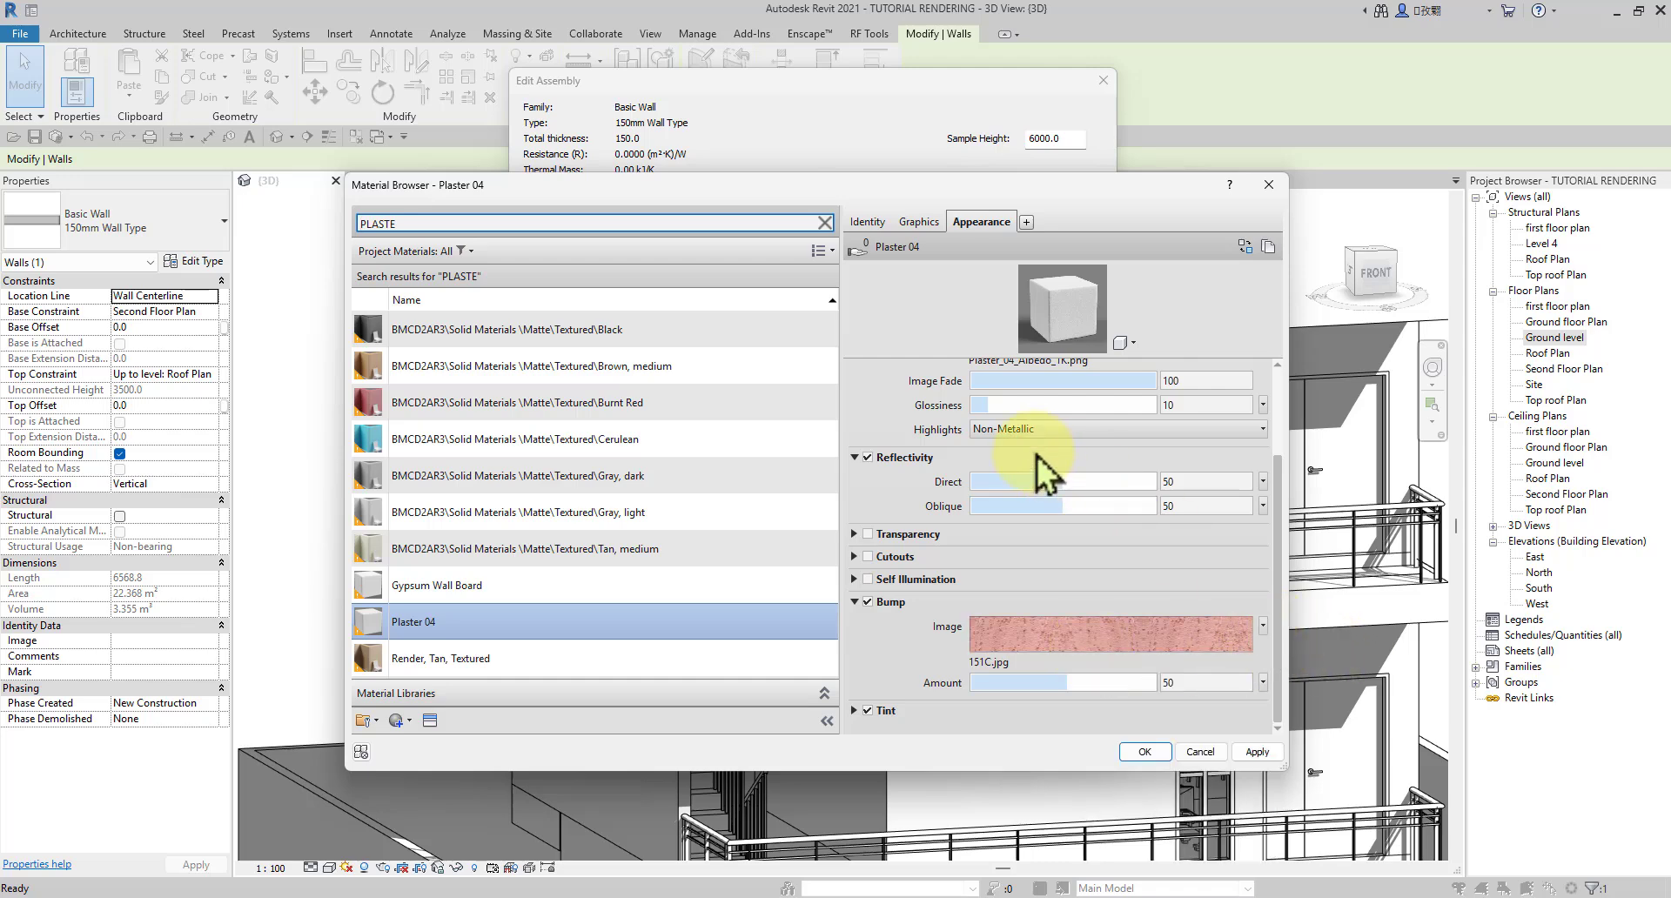
Step: Open Plaster 04's generic image in the Texture Editor and browse to the desktop's GRAPHIATO folder for a replacement source file
{"action": "scroll", "coordinate": [1037, 458], "scroll_direction": "up", "scroll_amount": 3}
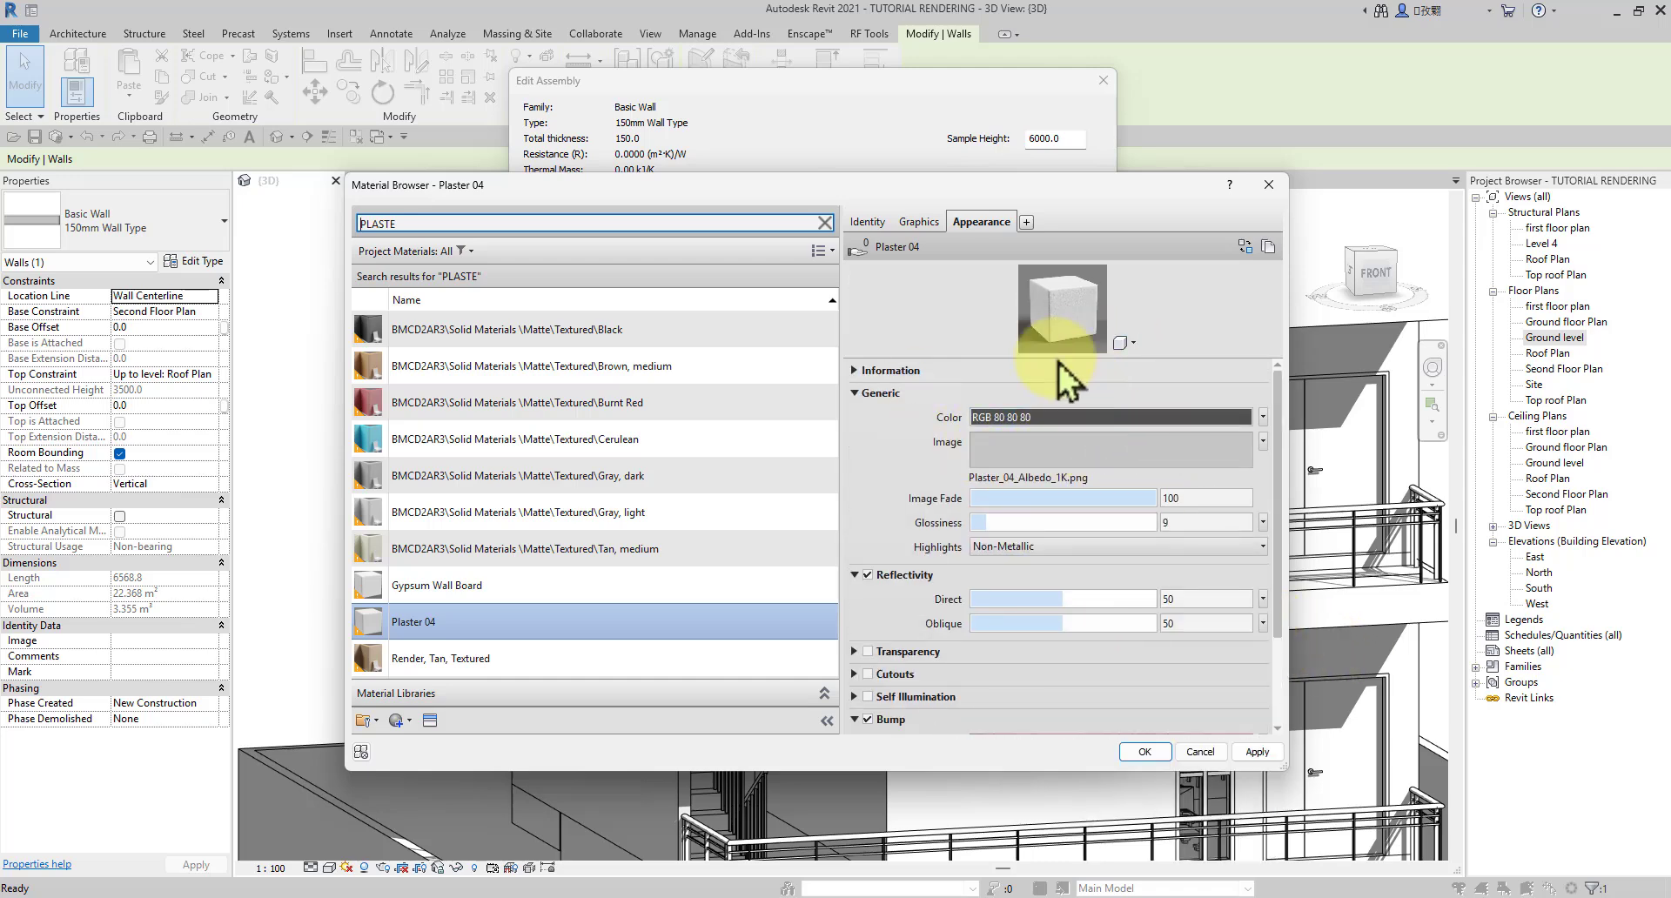
{"action": "mouse_move", "coordinate": [1218, 453]}
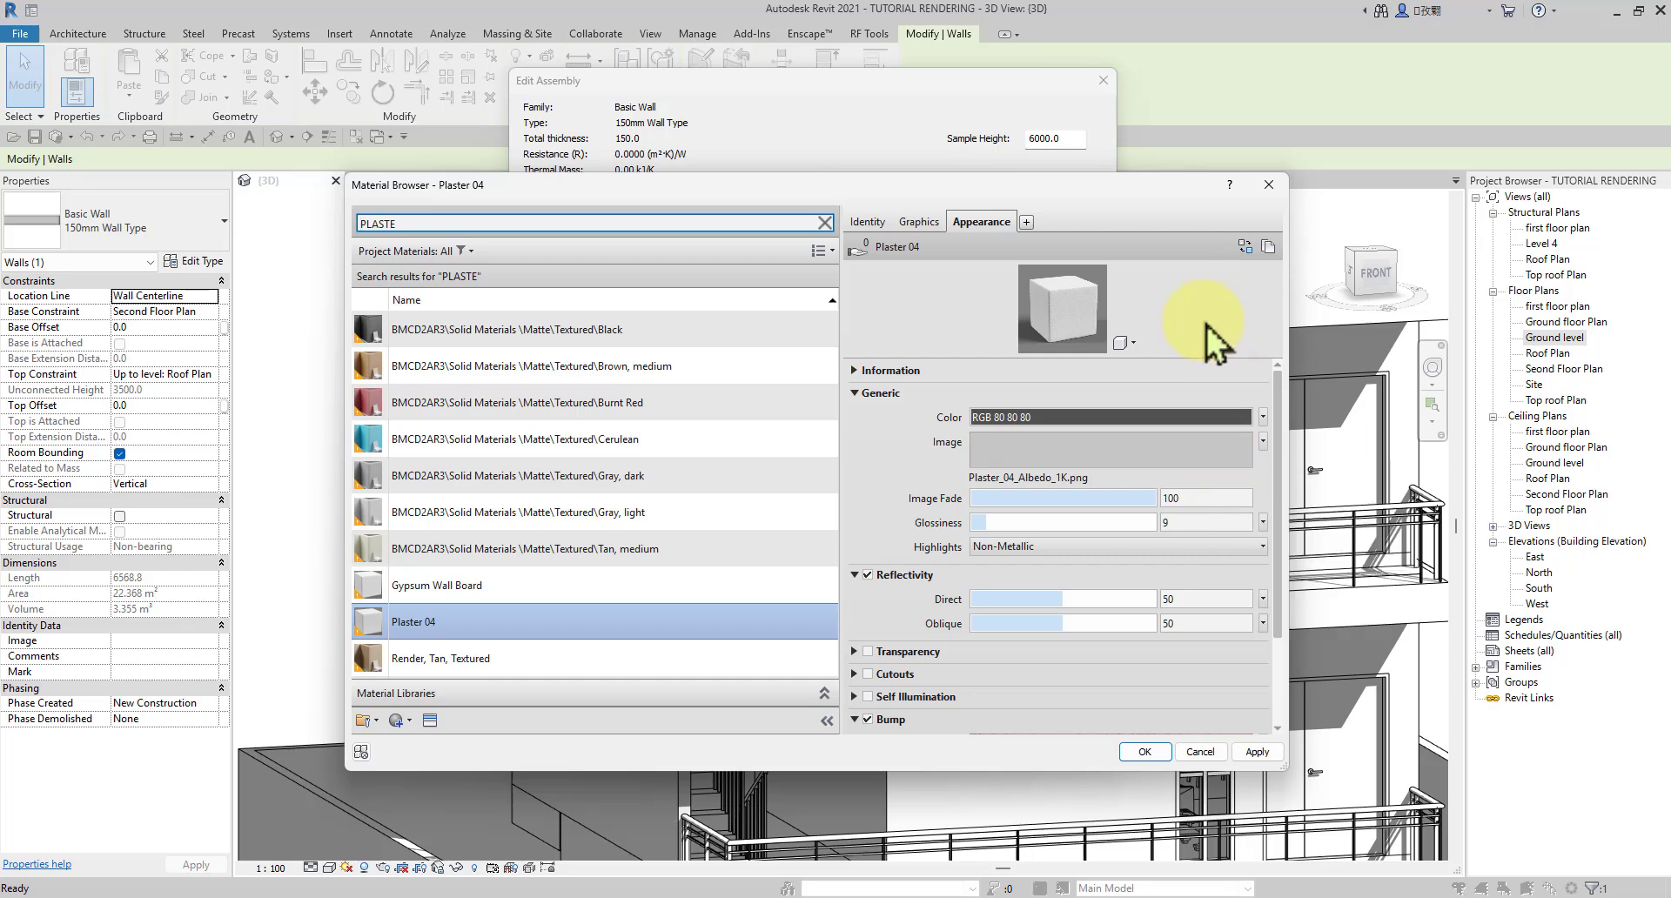
{"action": "left_click", "coordinate": [1149, 442]}
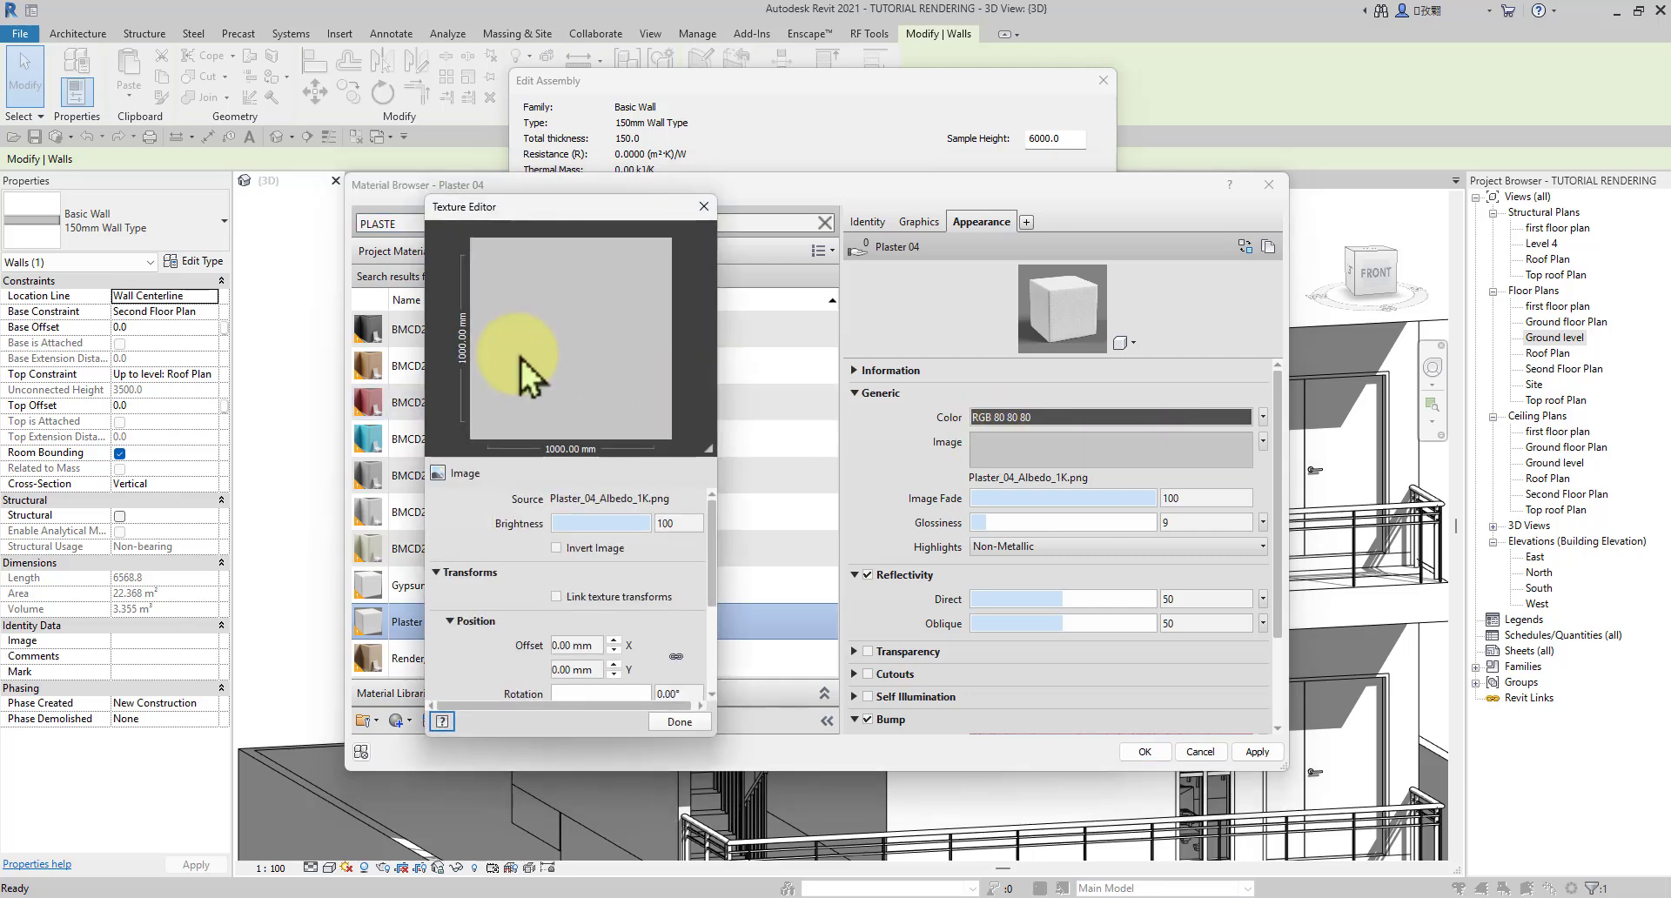
{"action": "left_click_drag", "start_coordinate": [555, 205], "coordinate": [731, 177]}
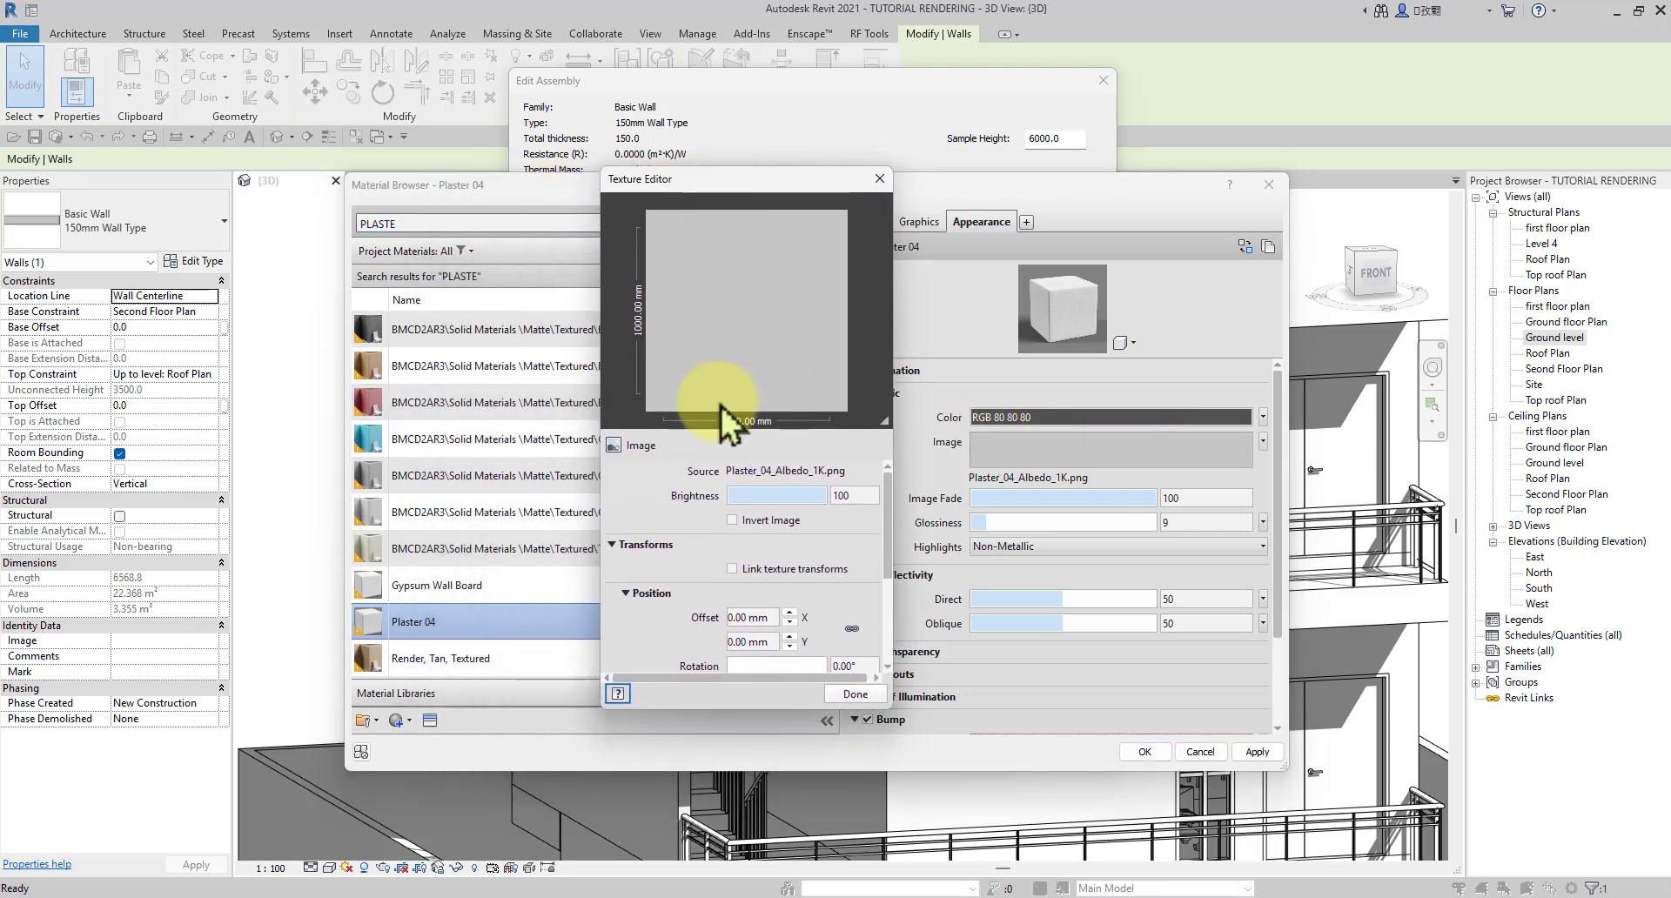
{"action": "left_click", "coordinate": [777, 471]}
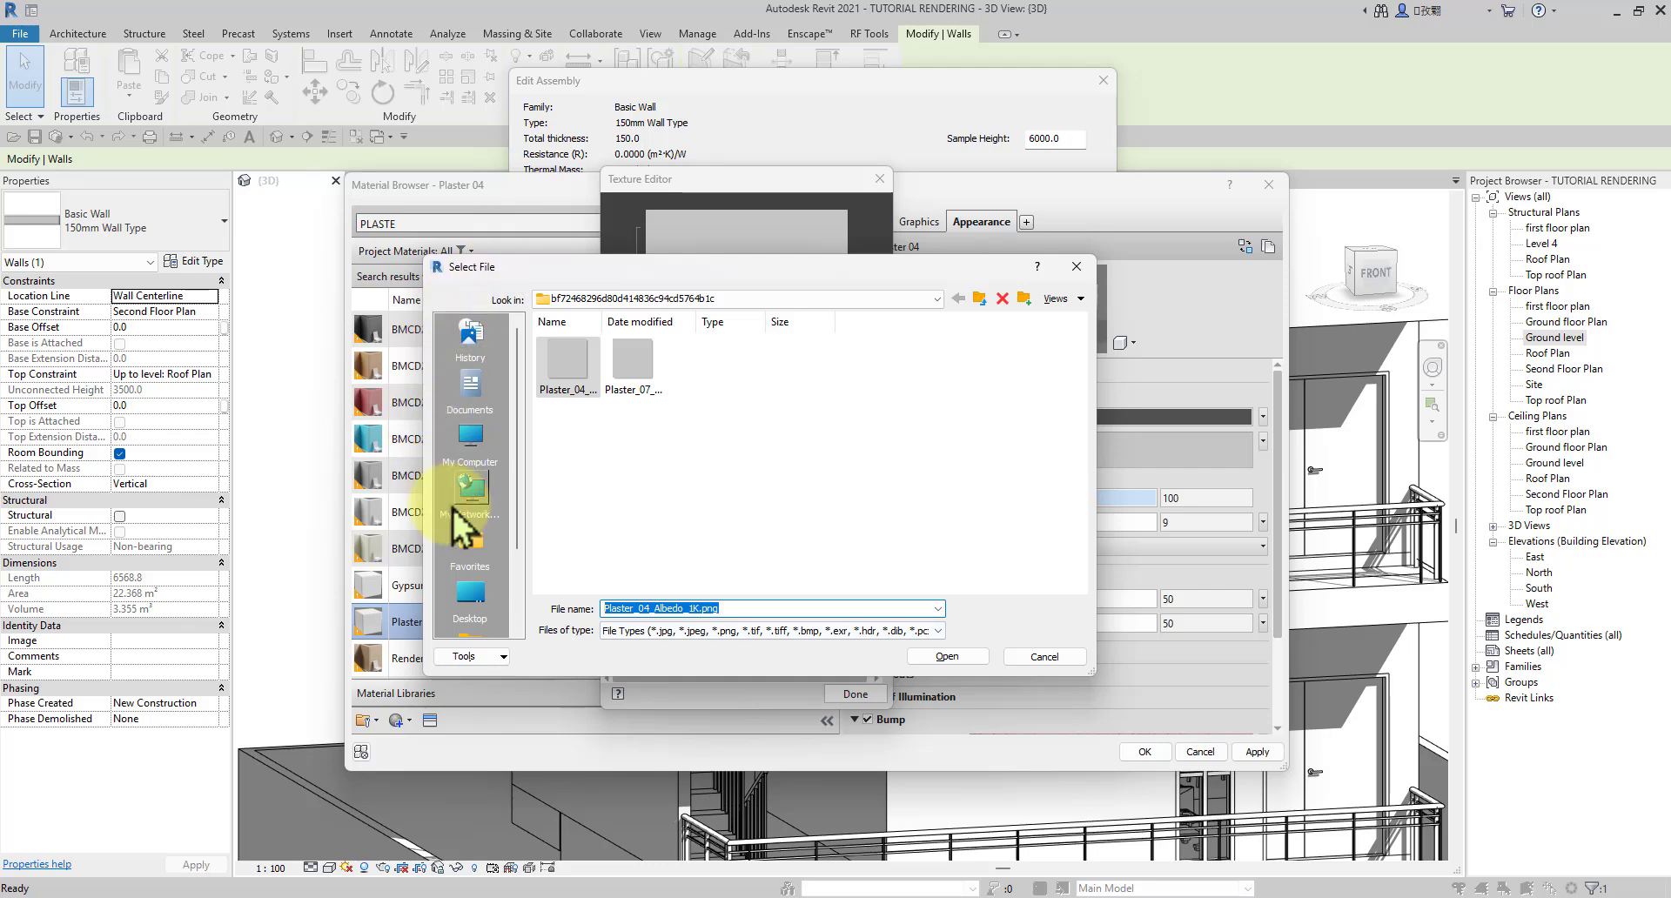
{"action": "left_click", "coordinate": [473, 603]}
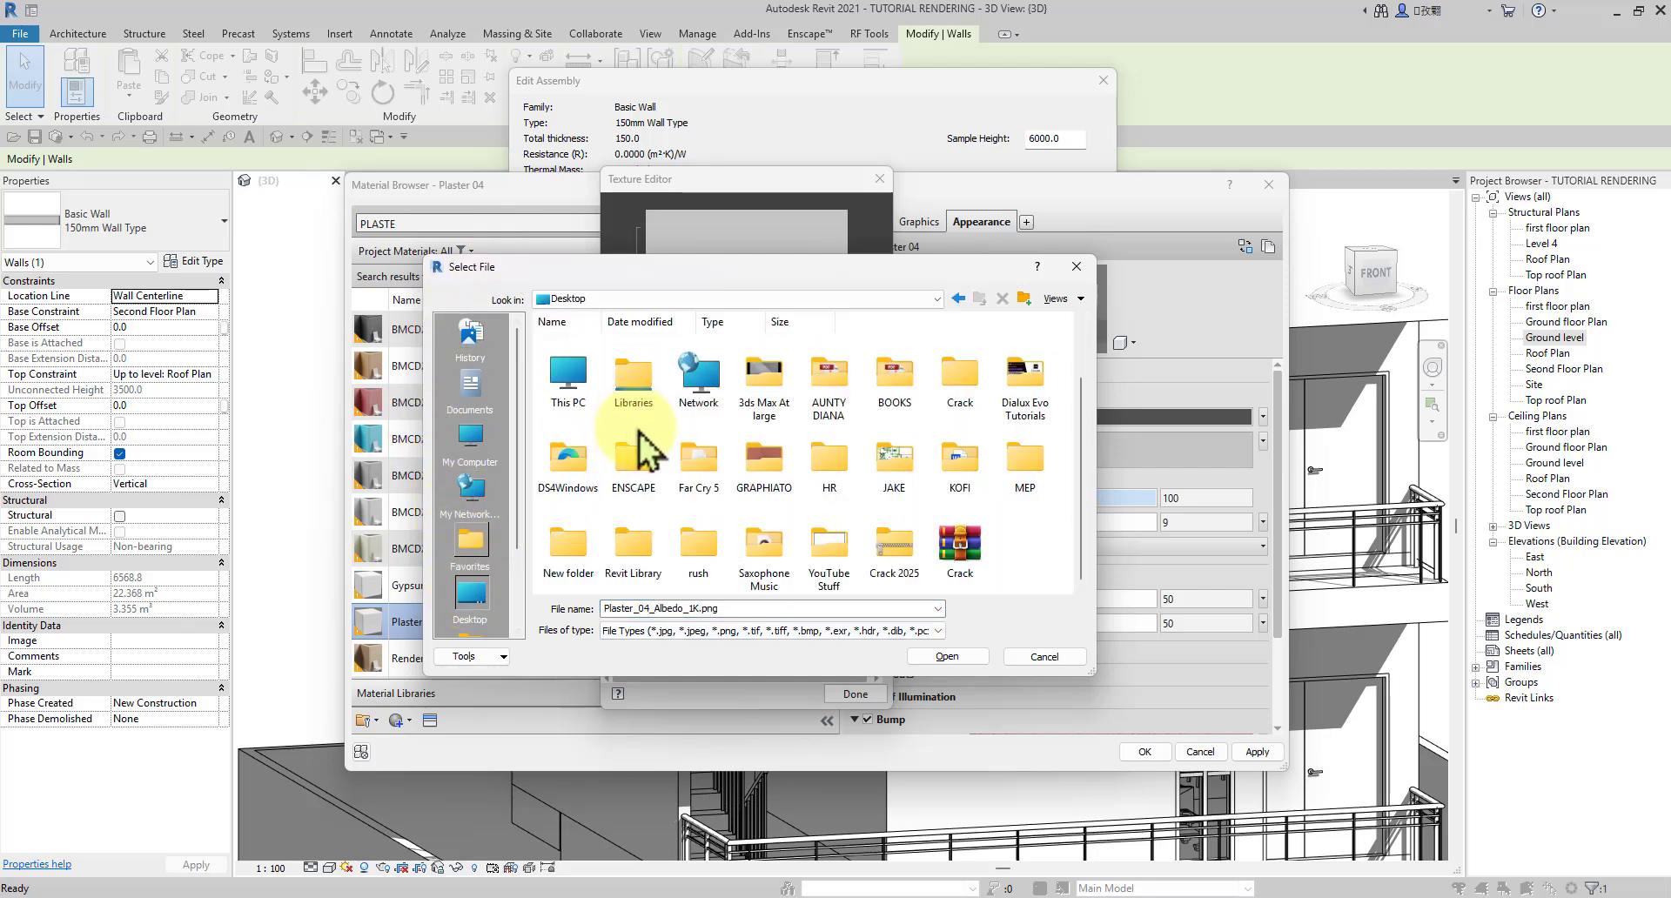
{"action": "double_click", "coordinate": [776, 485]}
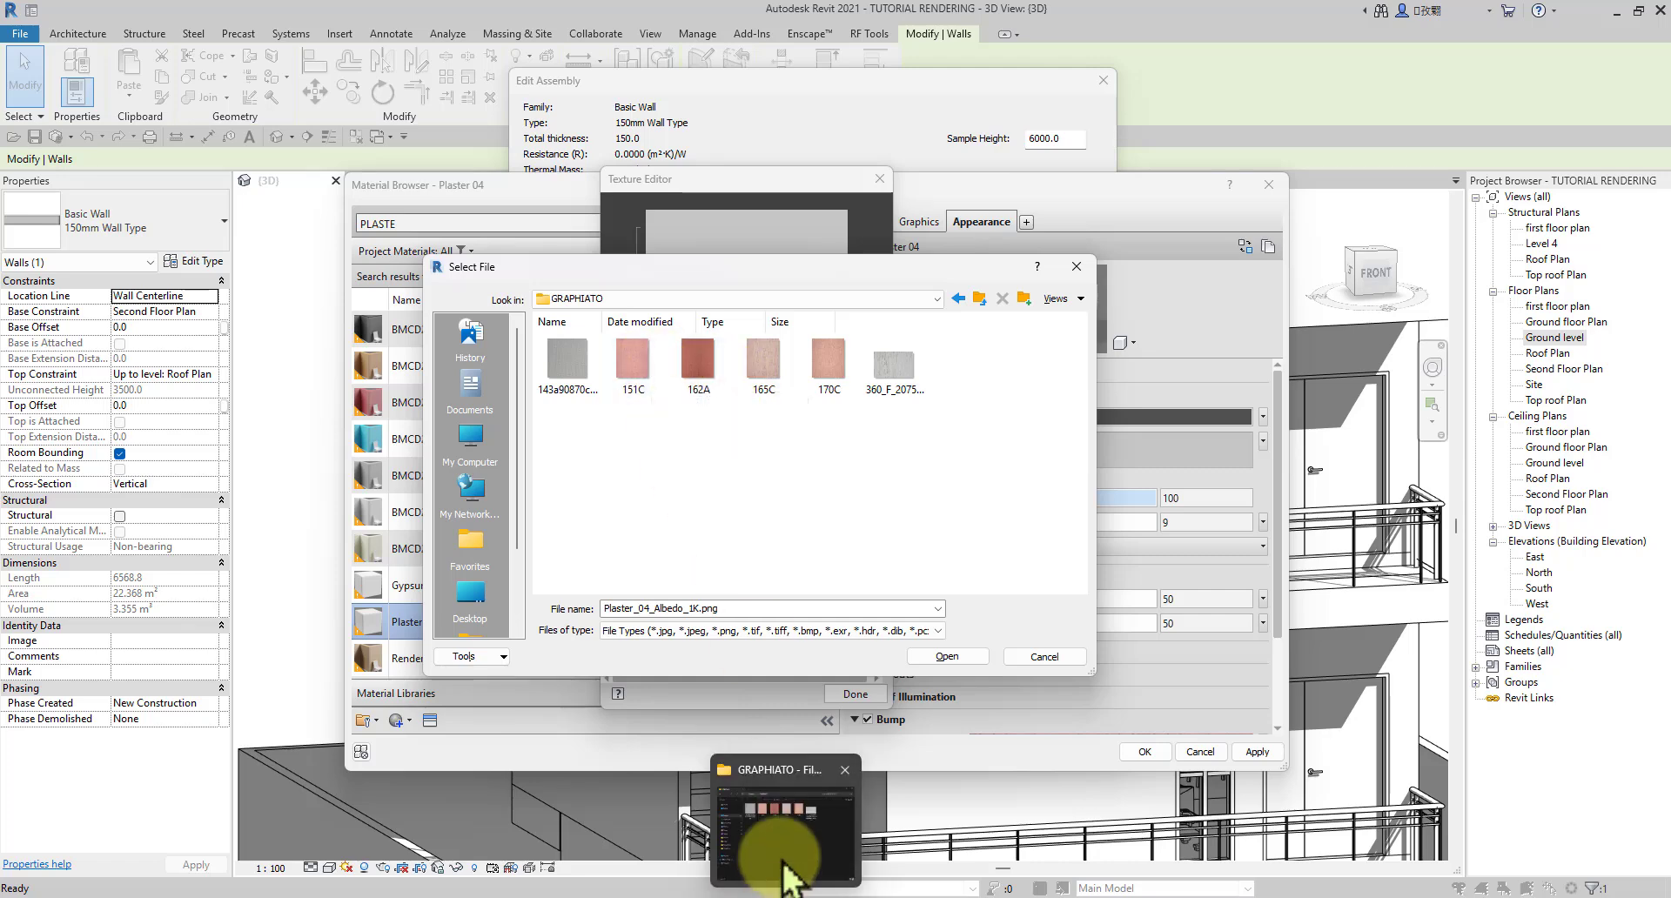
Step: Switch to the GRAPHIATO folder in File Explorer, open 151C.jpg in the image viewer, and compare it with the folder's other graphiato textures
{"action": "left_click", "coordinate": [784, 864]}
{"action": "double_click", "coordinate": [633, 269]}
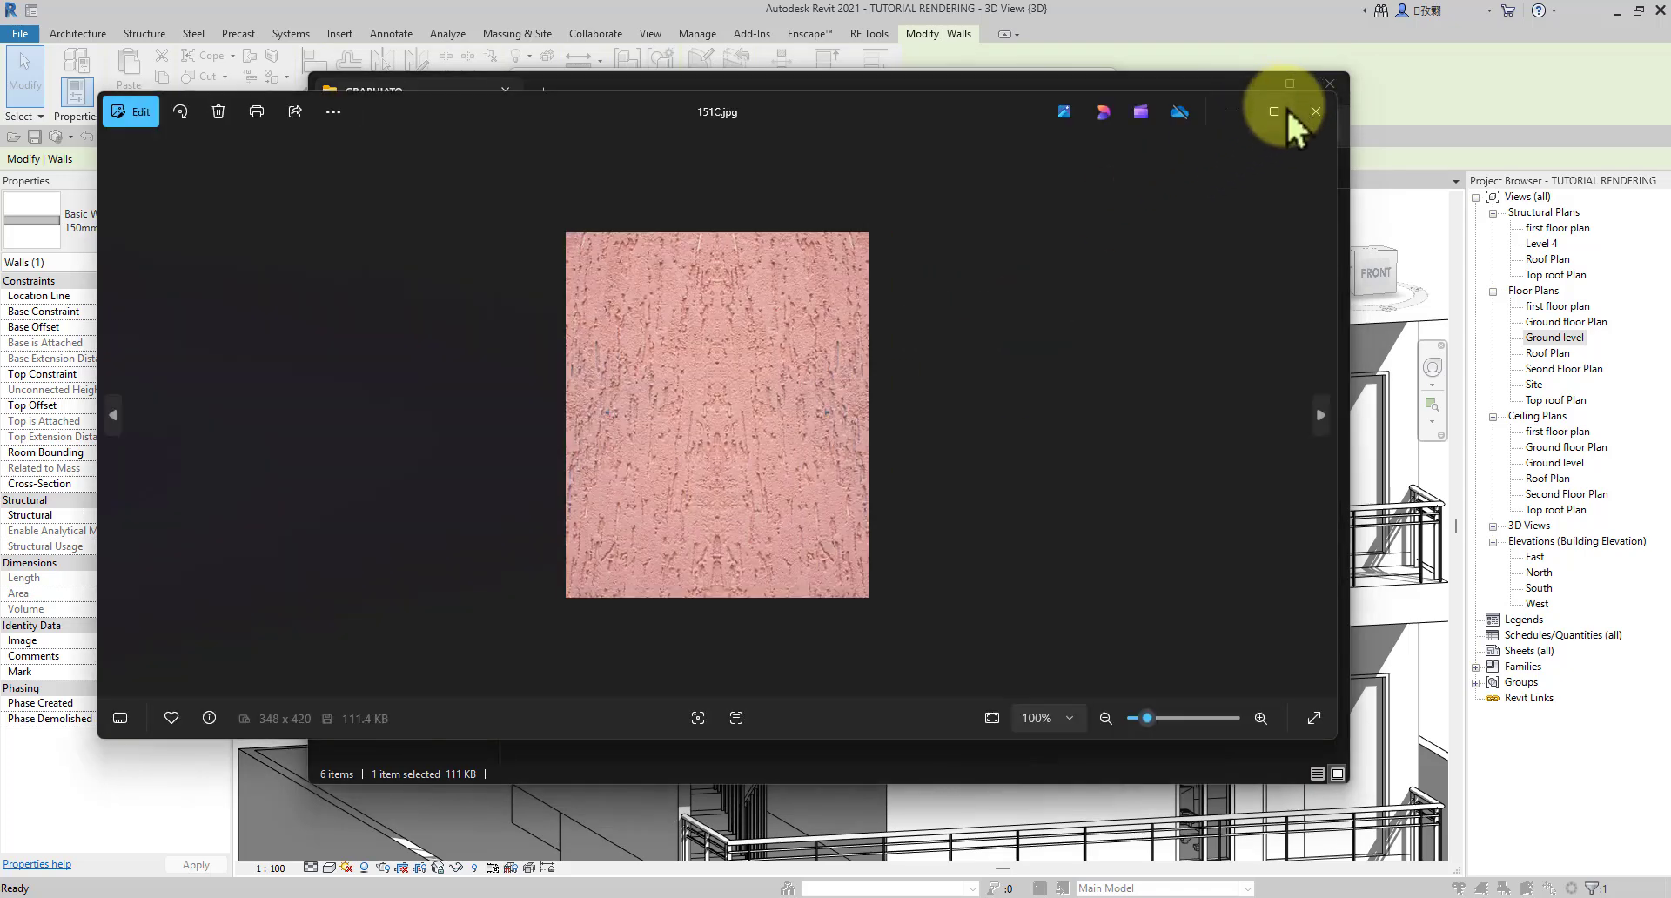
{"action": "left_click", "coordinate": [1276, 110]}
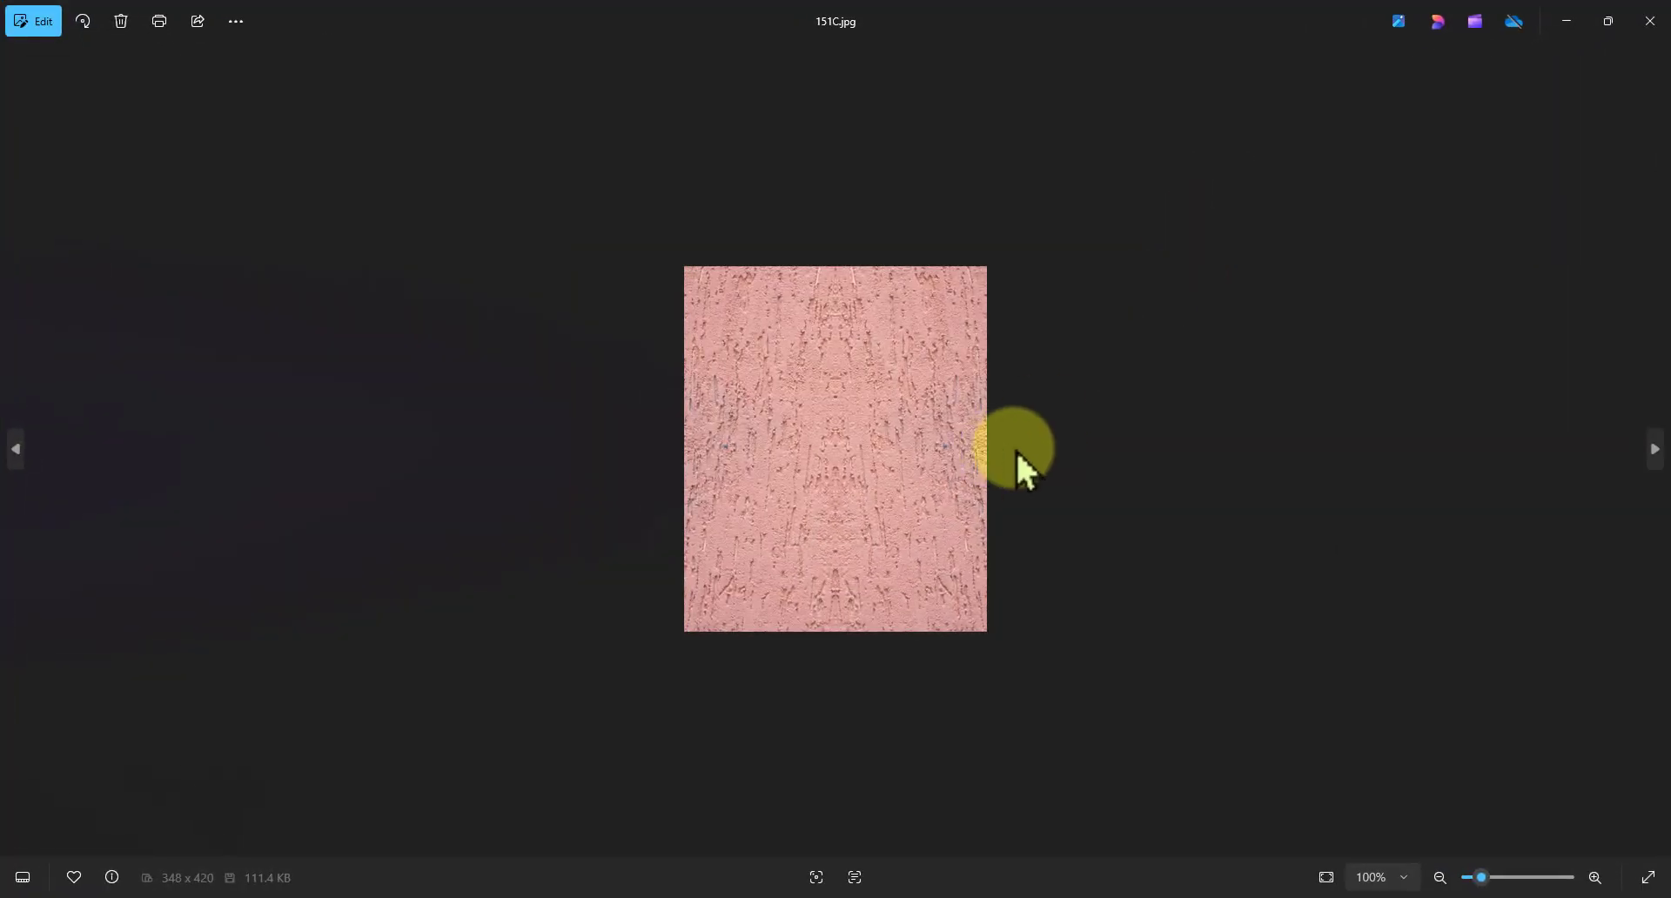
{"action": "key", "text": "Right"}
{"action": "key", "text": "Right"}
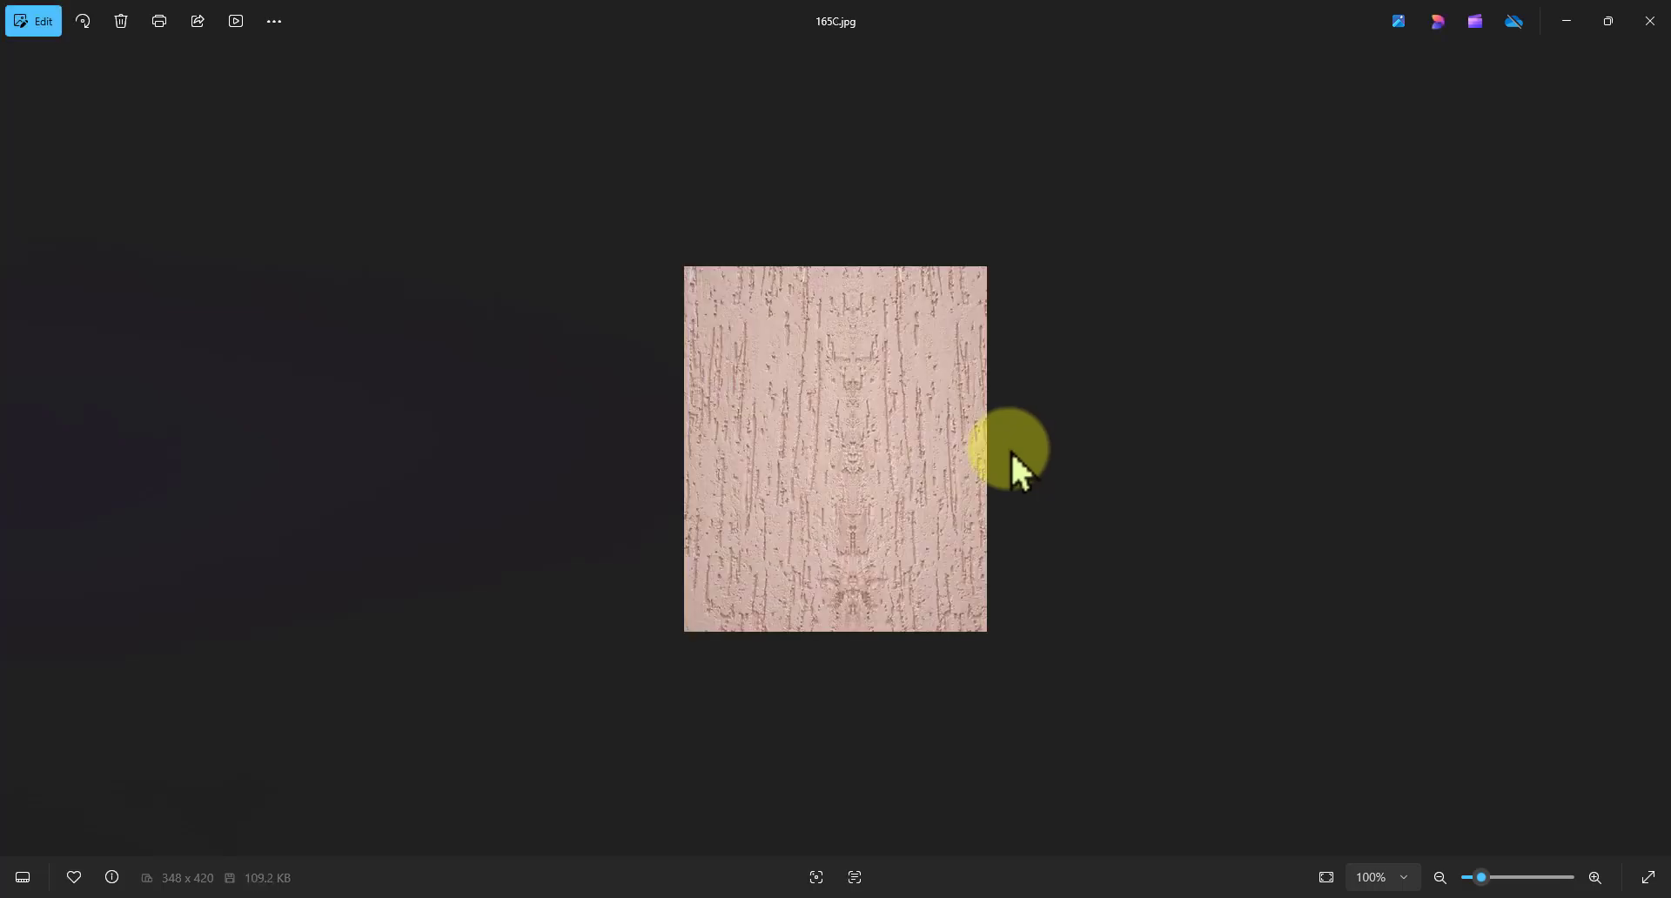
{"action": "key", "text": "Right"}
{"action": "key", "text": "Right"}
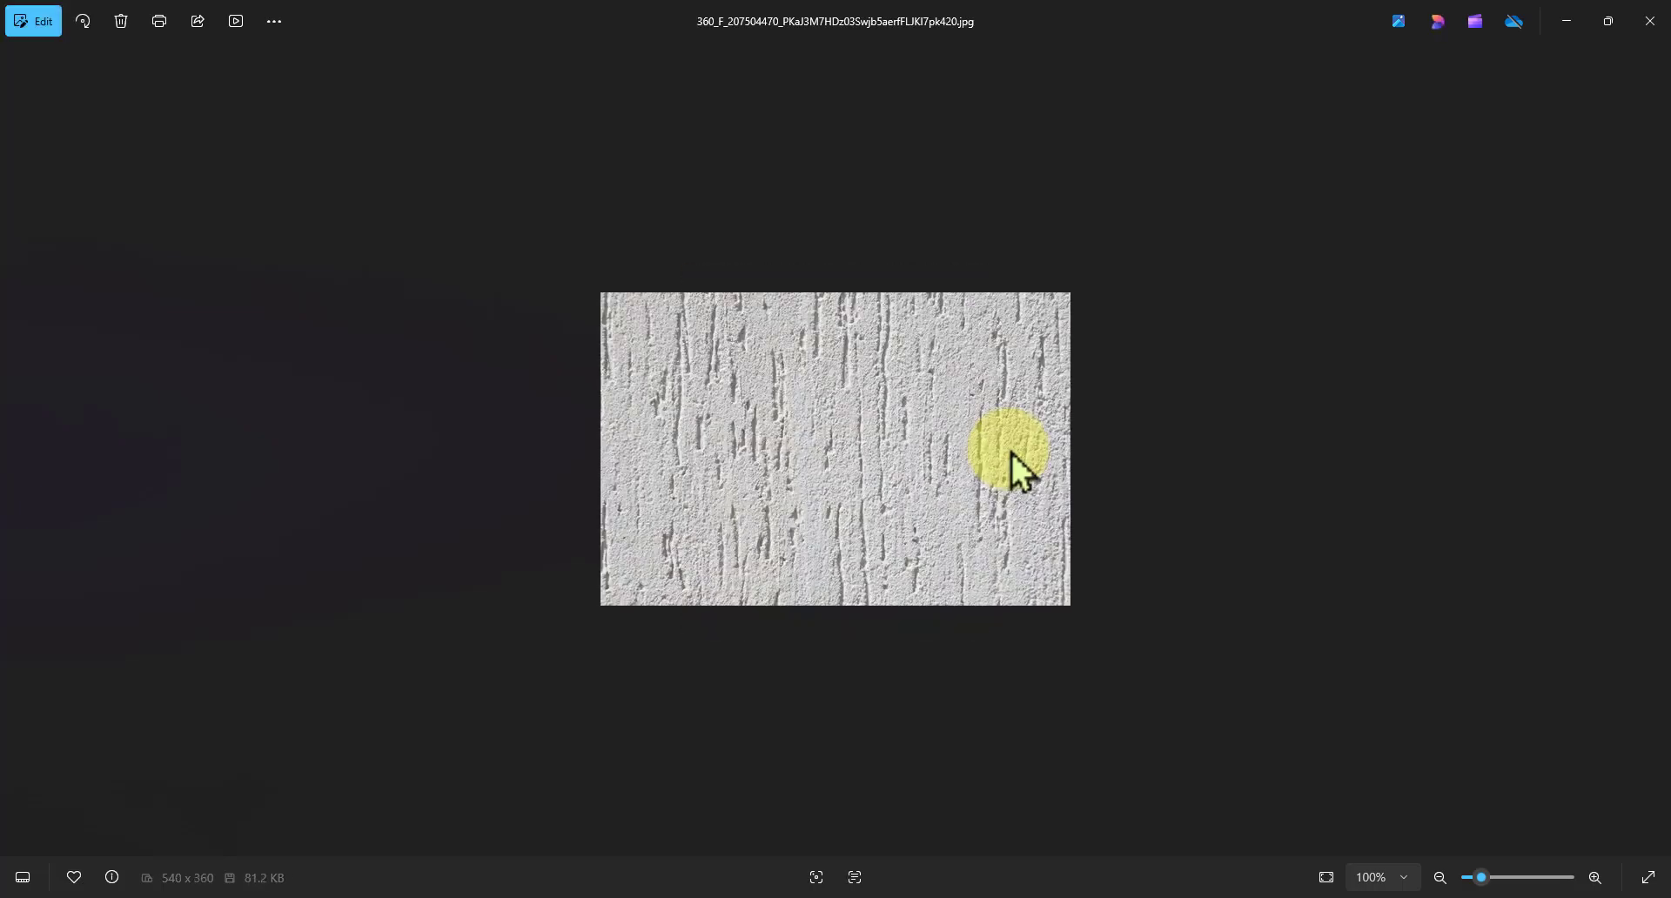
{"action": "key", "text": "Left"}
{"action": "key", "text": "Left"}
{"action": "key", "text": "Left"}
{"action": "key", "text": "Left"}
{"action": "key", "text": "Left"}
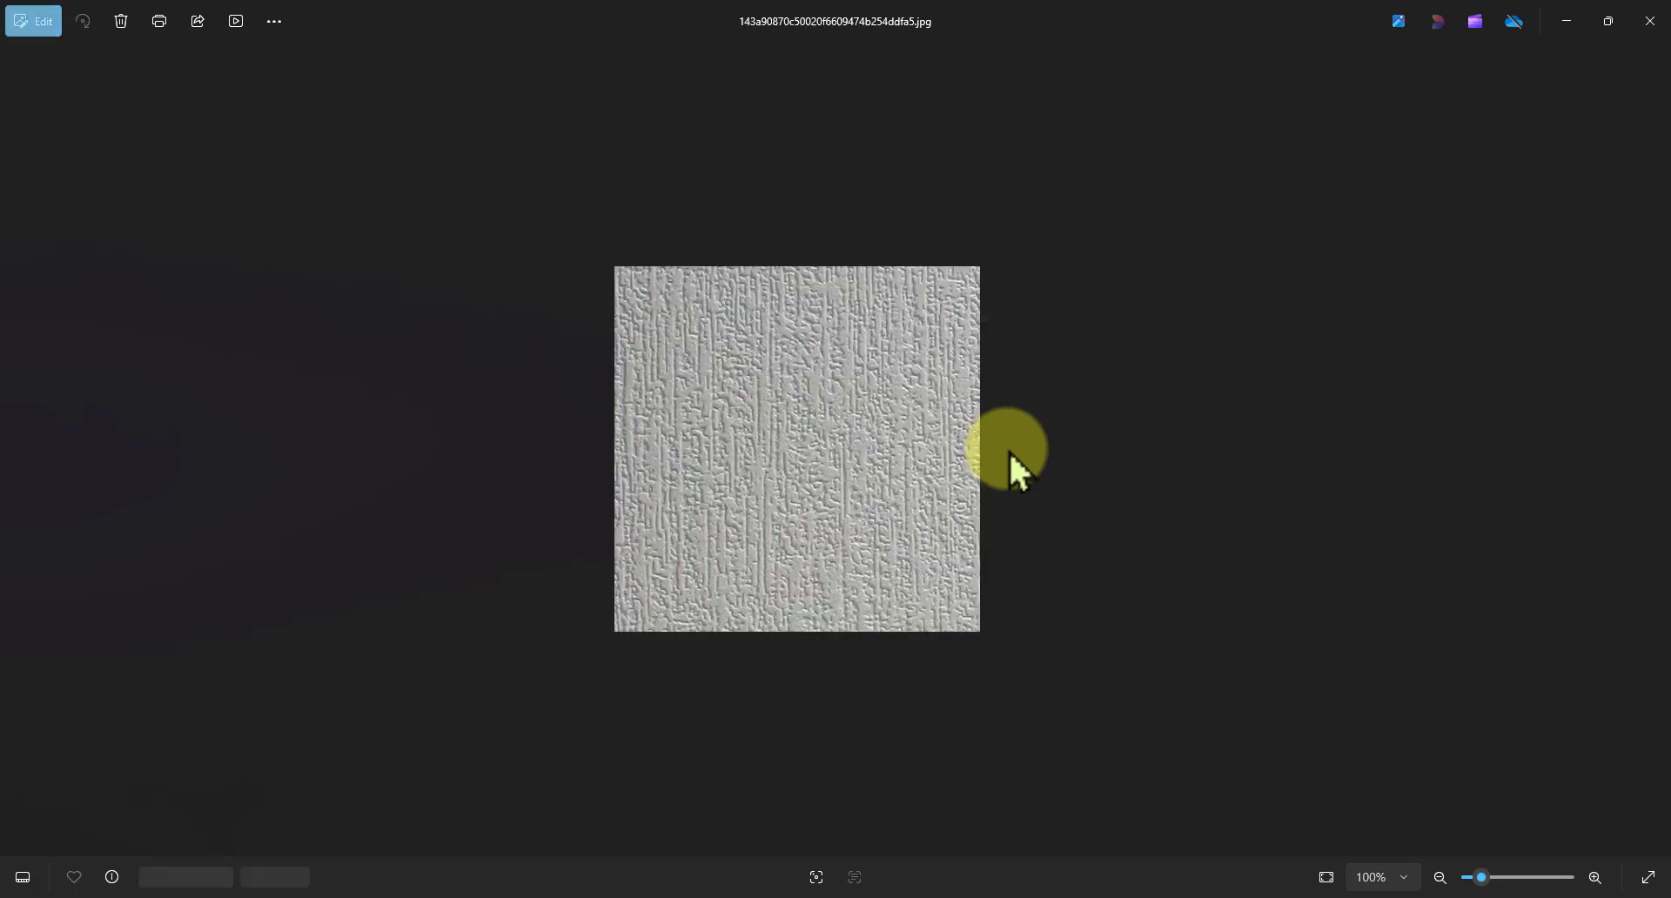
{"action": "key", "text": "Right"}
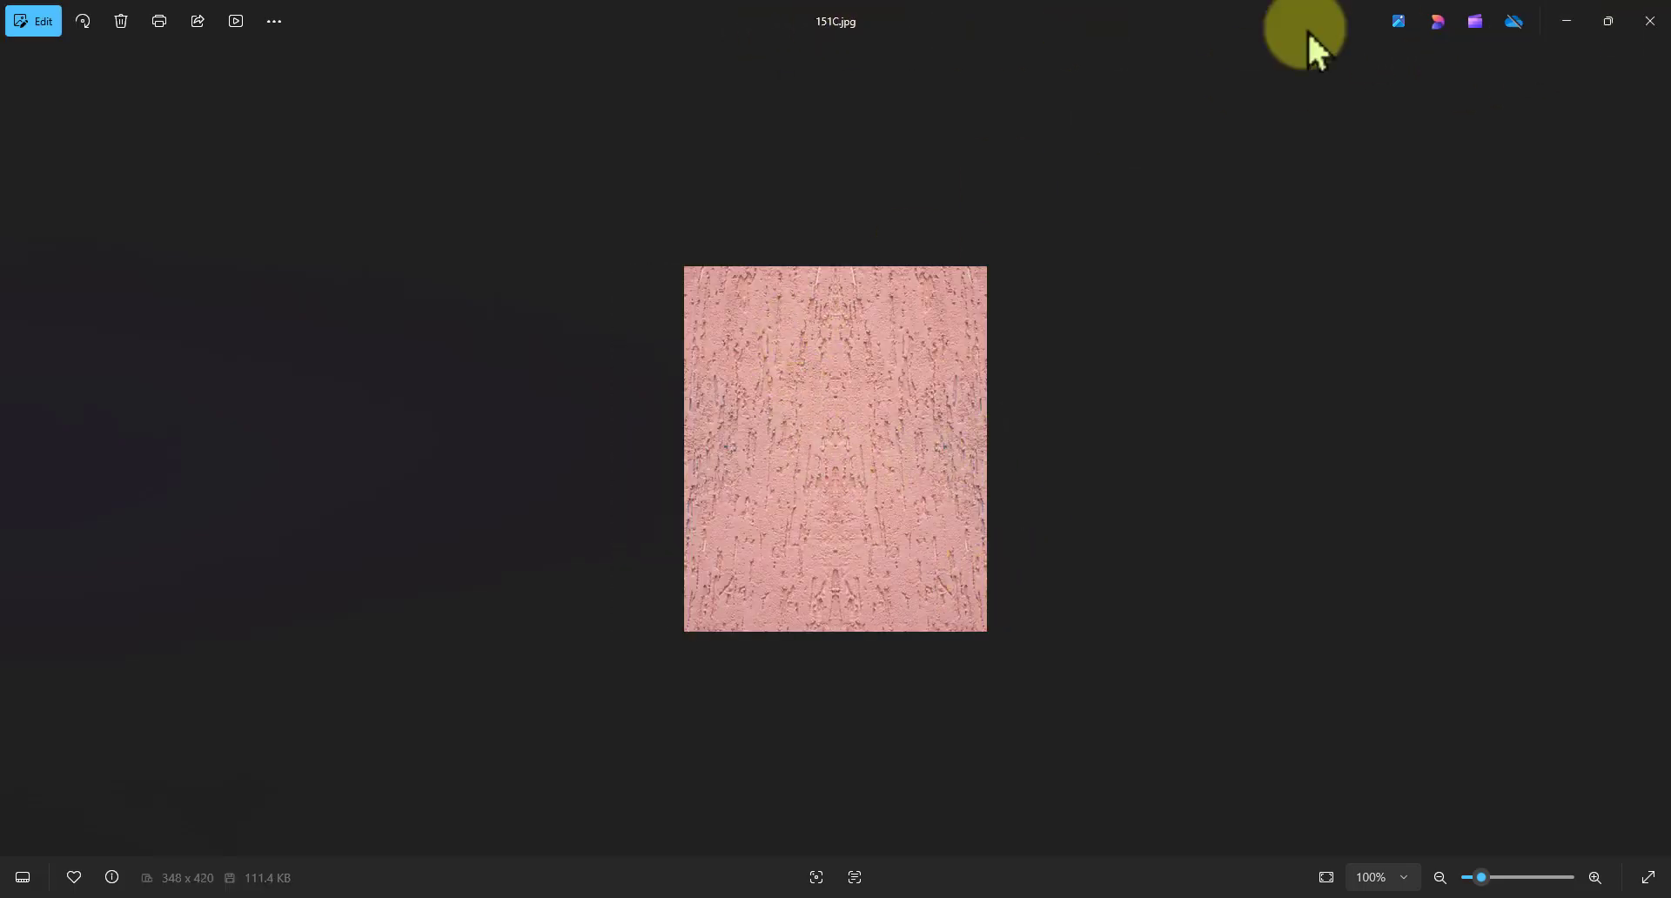
Step: Close the image preview, return to Revit, and set 151C.jpg as the source of Plaster 04's generic image
{"action": "left_click", "coordinate": [1654, 24]}
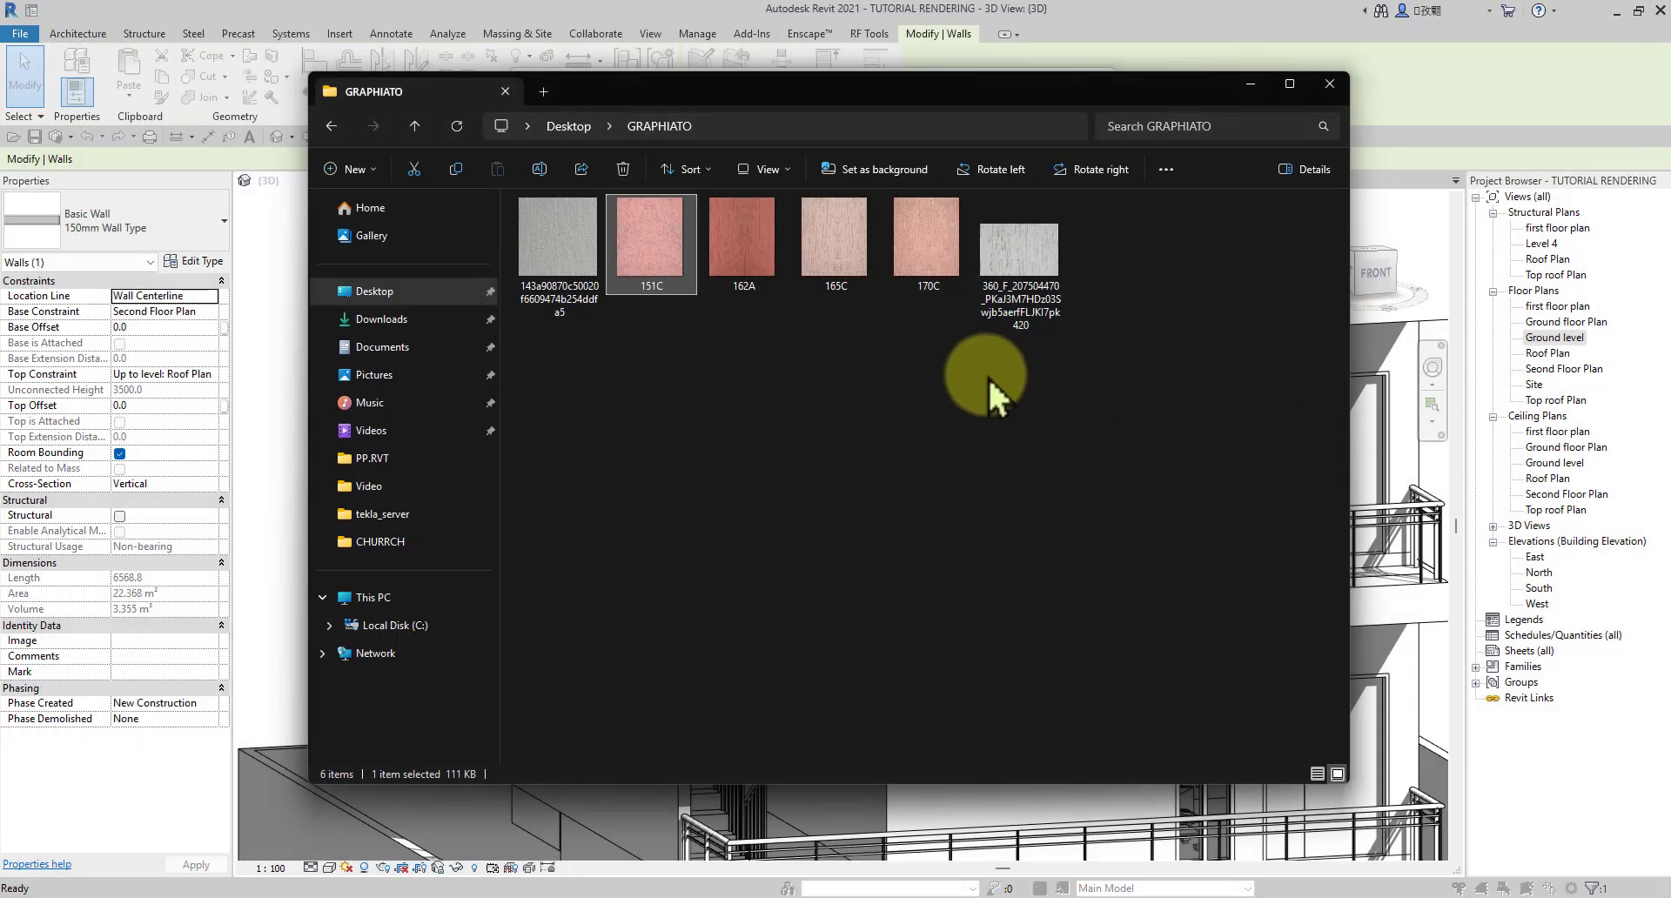
{"action": "left_click", "coordinate": [1251, 87]}
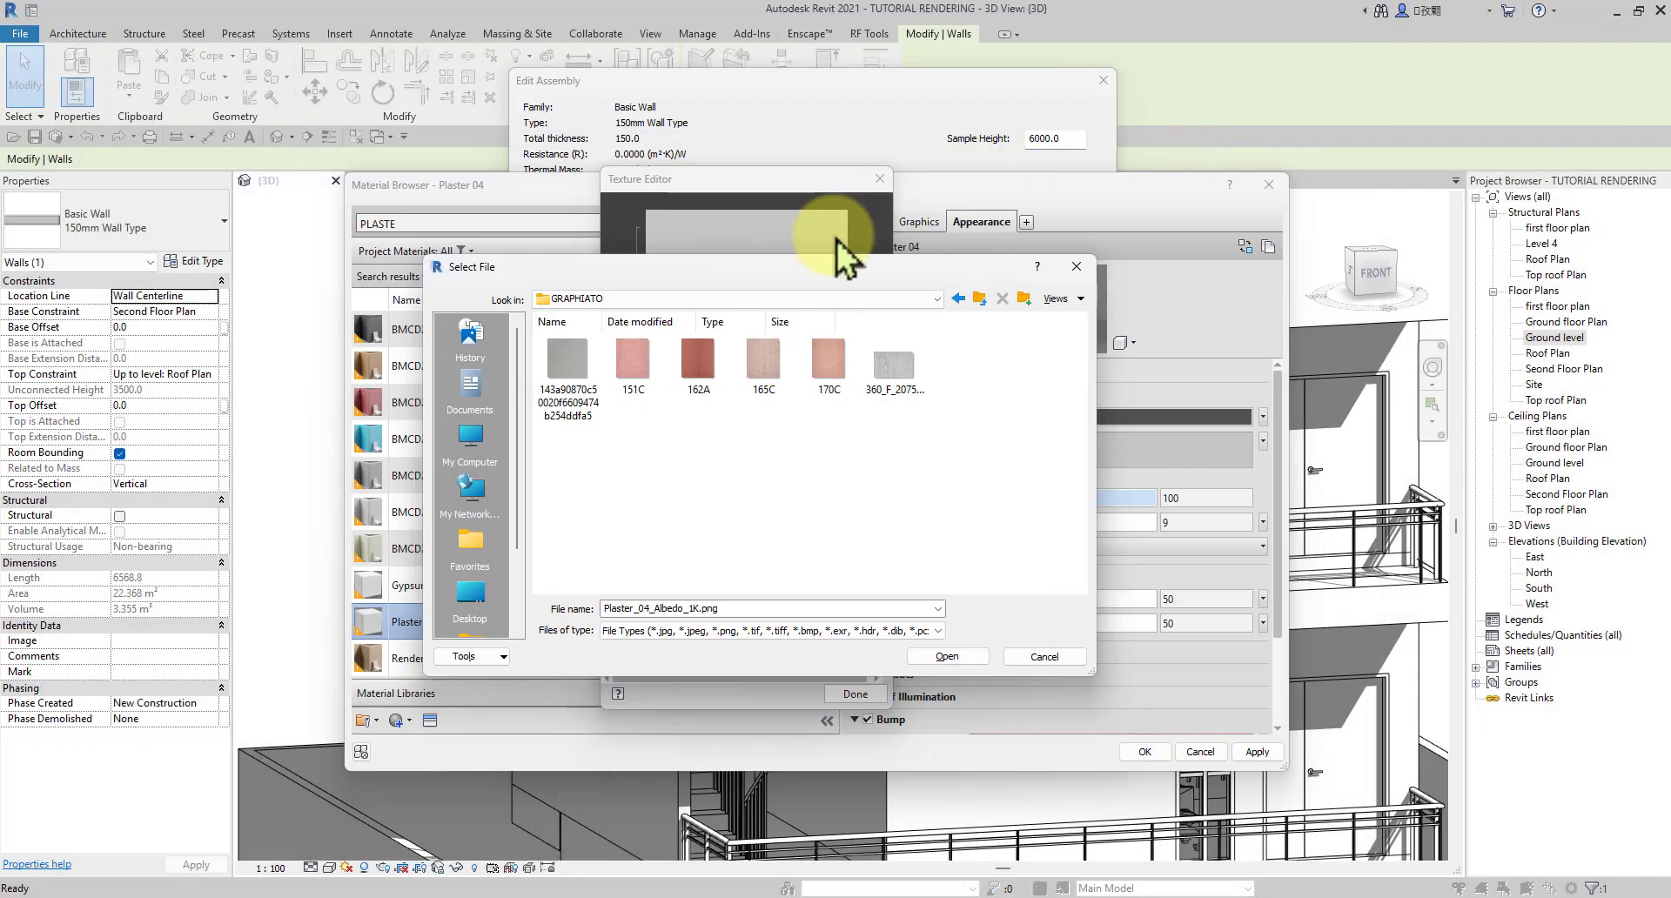
{"action": "left_click", "coordinate": [644, 396]}
{"action": "left_click", "coordinate": [958, 658]}
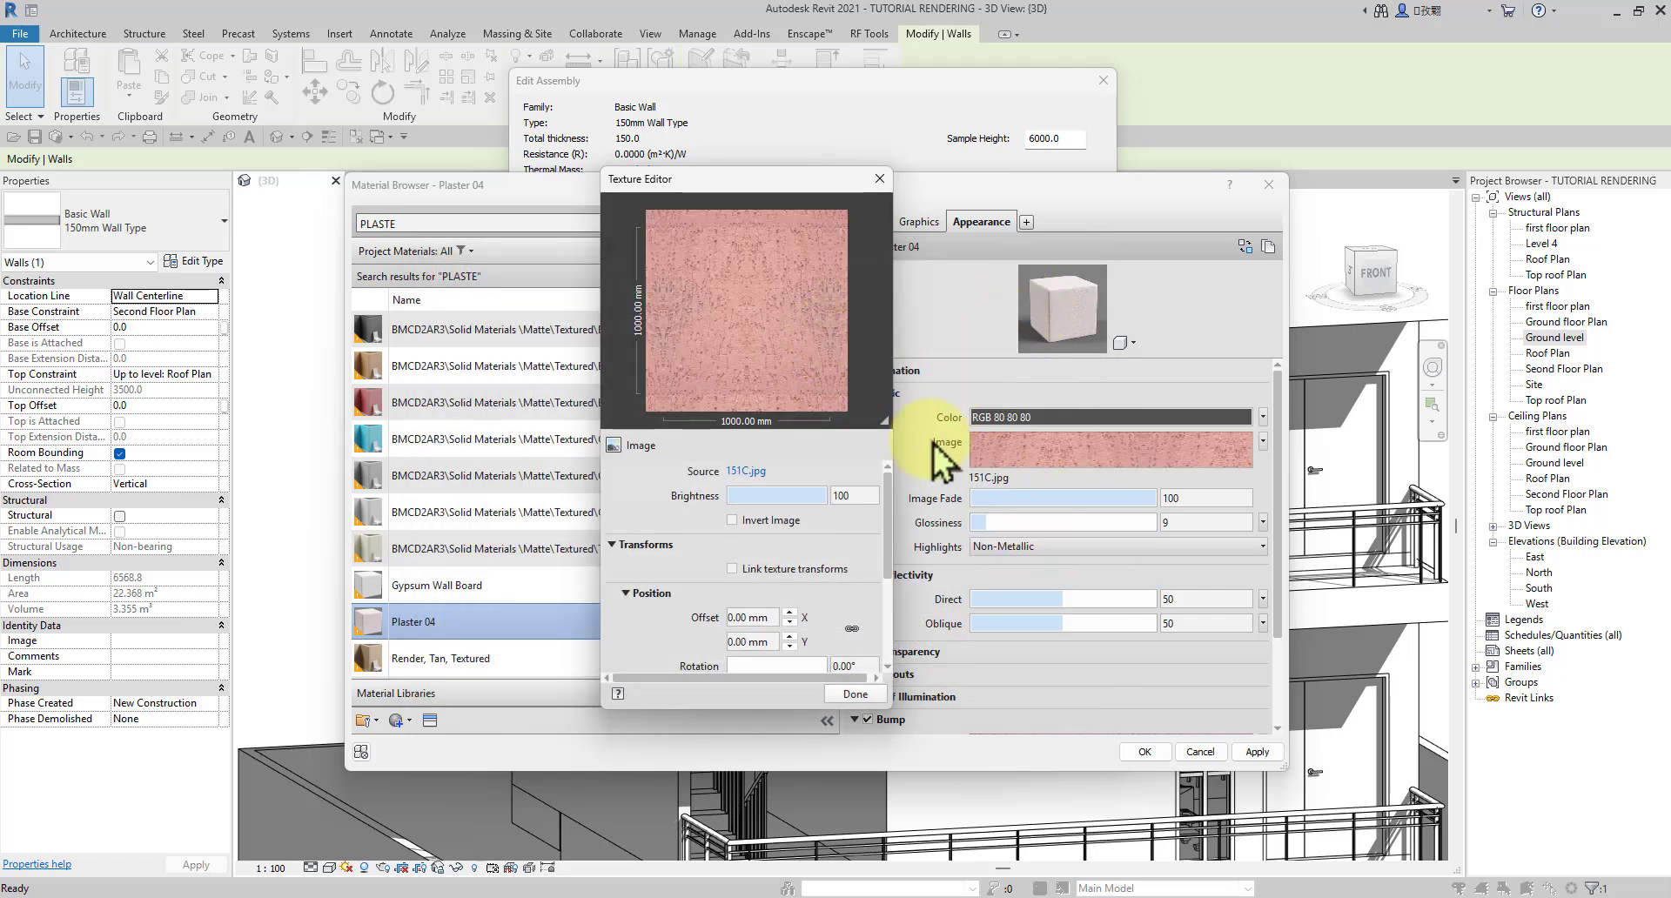
{"action": "left_click", "coordinate": [856, 693]}
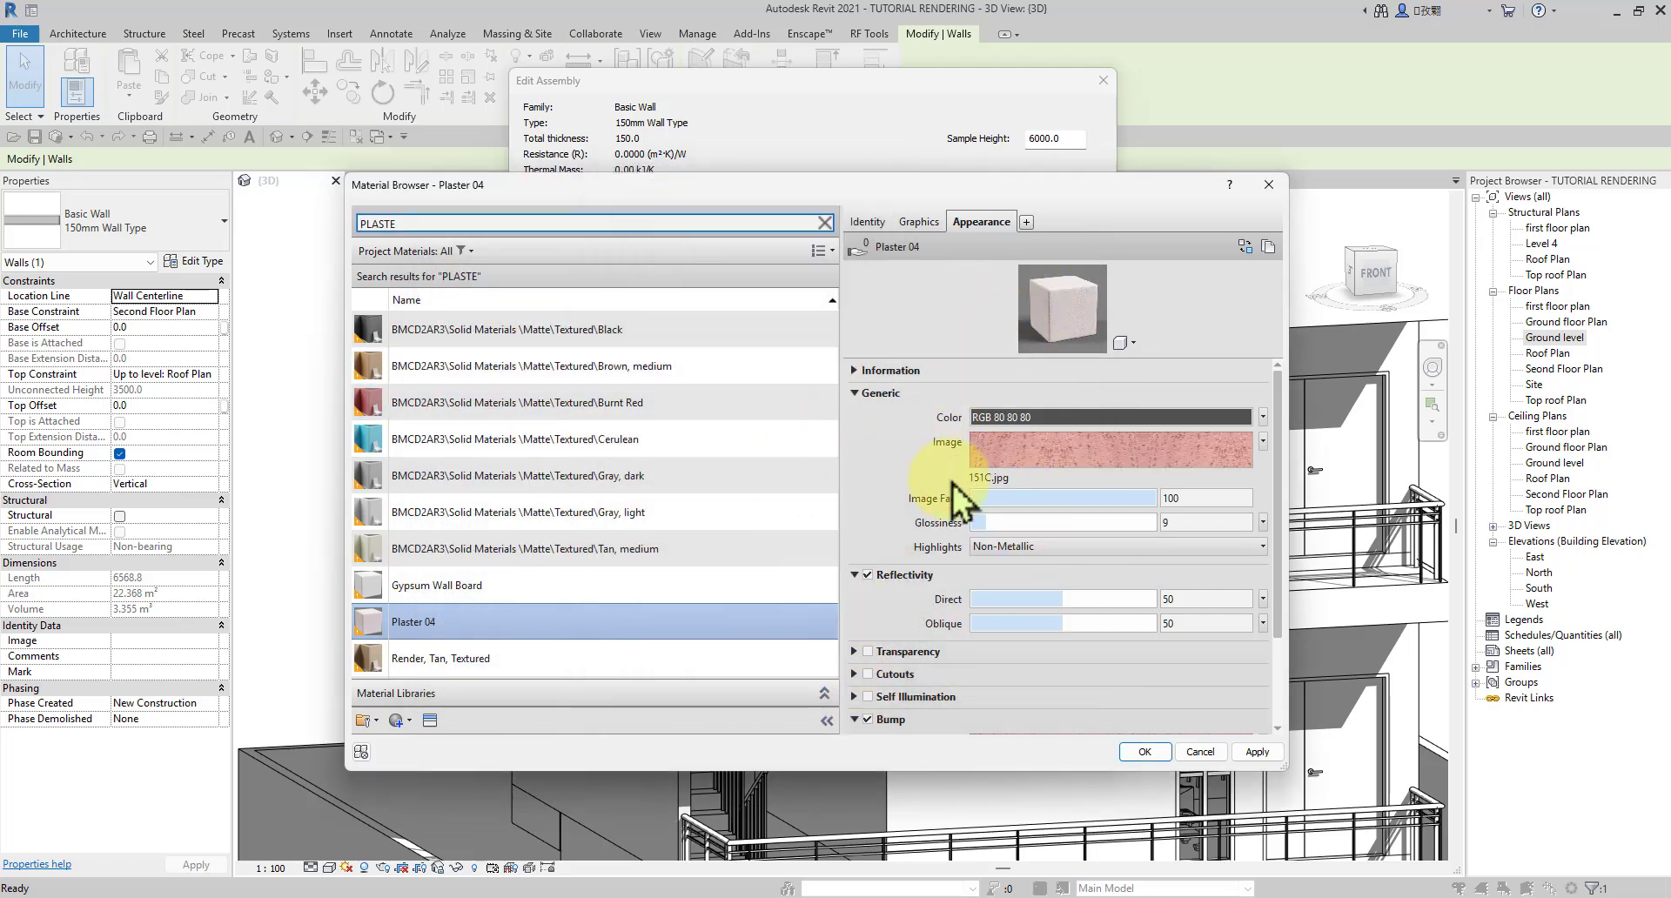
Step: Apply the Plaster 04 appearance changes and accept the material for the wall's exterior Finish 2 layer
{"action": "scroll", "coordinate": [914, 558], "scroll_direction": "down", "scroll_amount": 3}
{"action": "scroll", "coordinate": [918, 598], "scroll_direction": "up", "scroll_amount": 2}
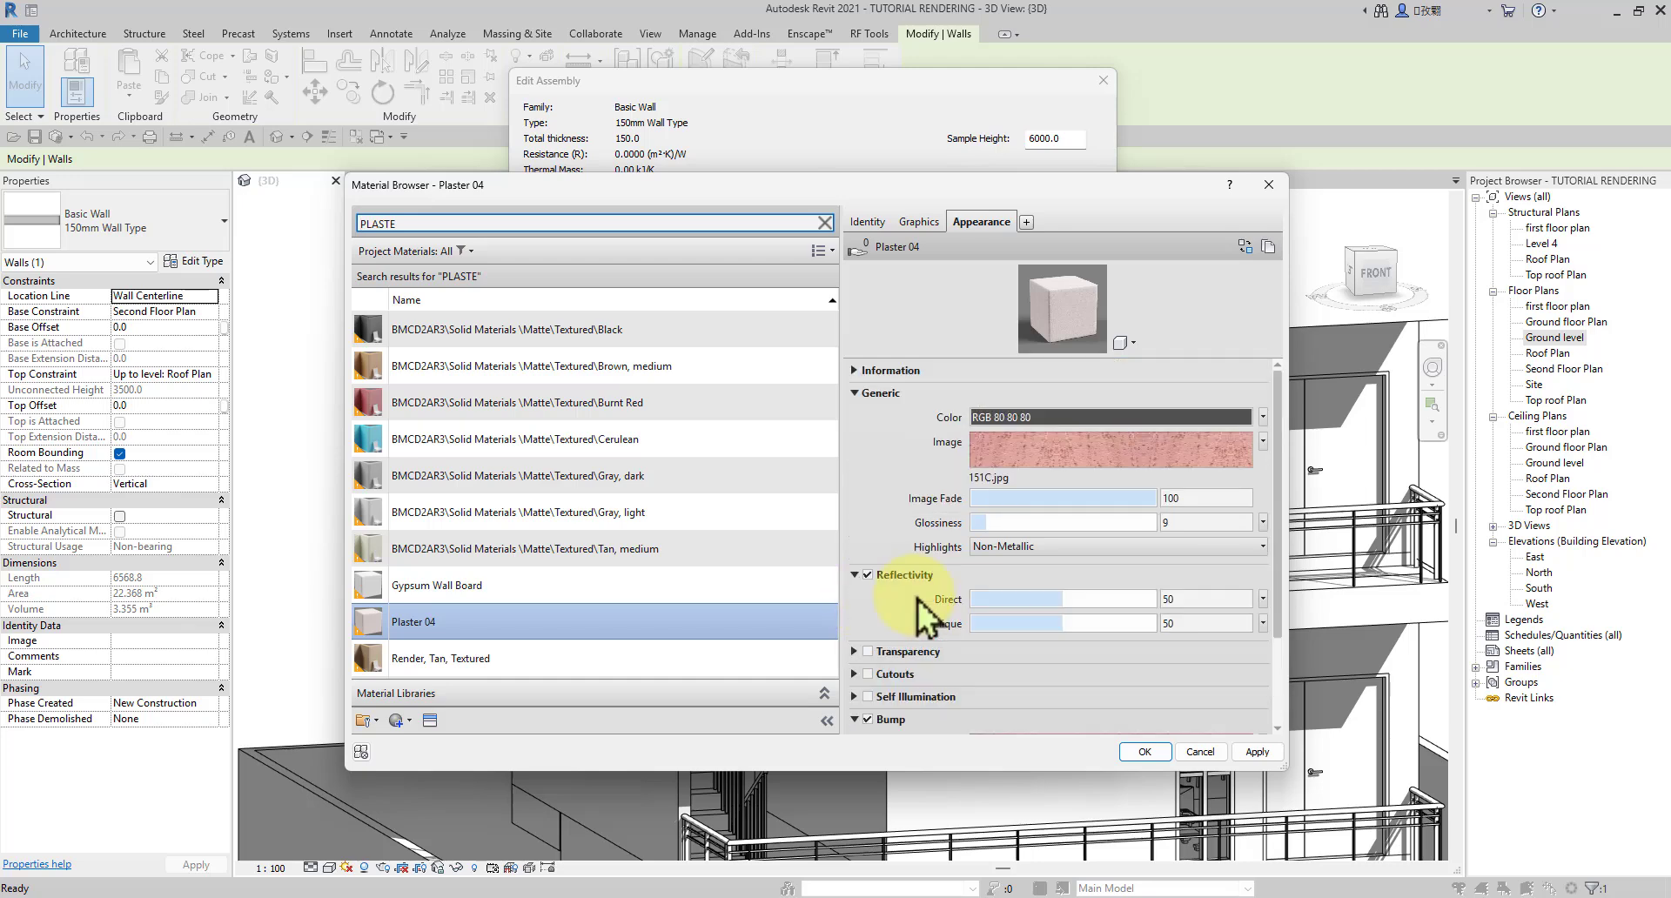
{"action": "left_click", "coordinate": [1257, 752]}
{"action": "left_click", "coordinate": [1165, 754]}
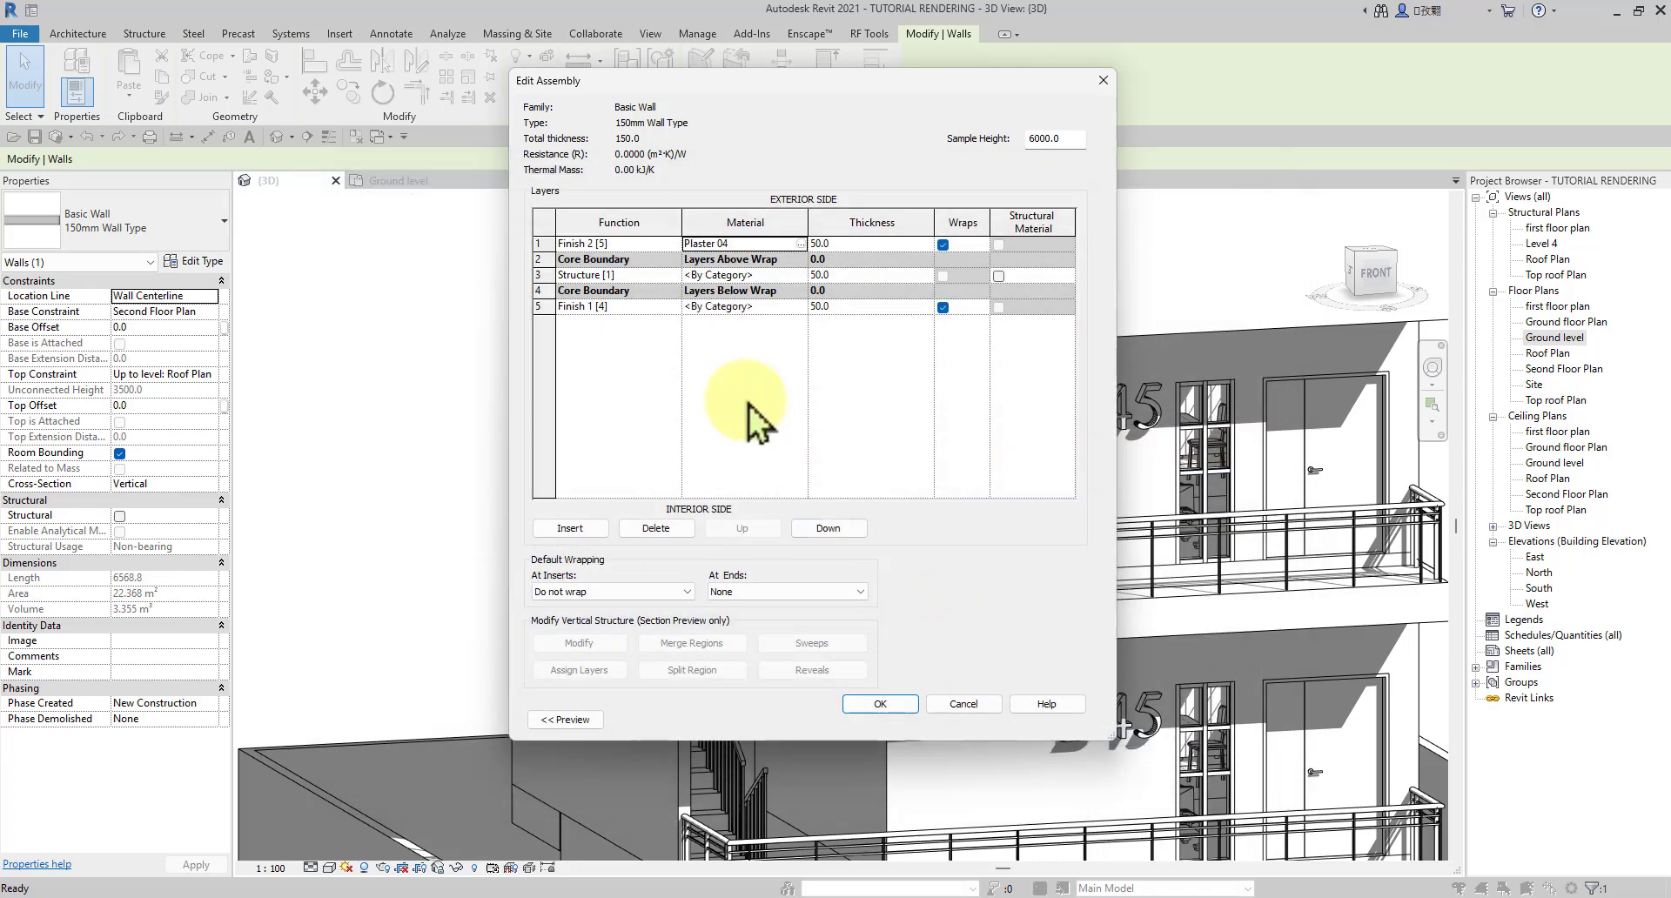
Step: Open the material choice for the interior Finish 1 layer, search for PLASTER, and select Gypsum Wall Board
{"action": "left_click", "coordinate": [794, 309]}
{"action": "left_click", "coordinate": [801, 306]}
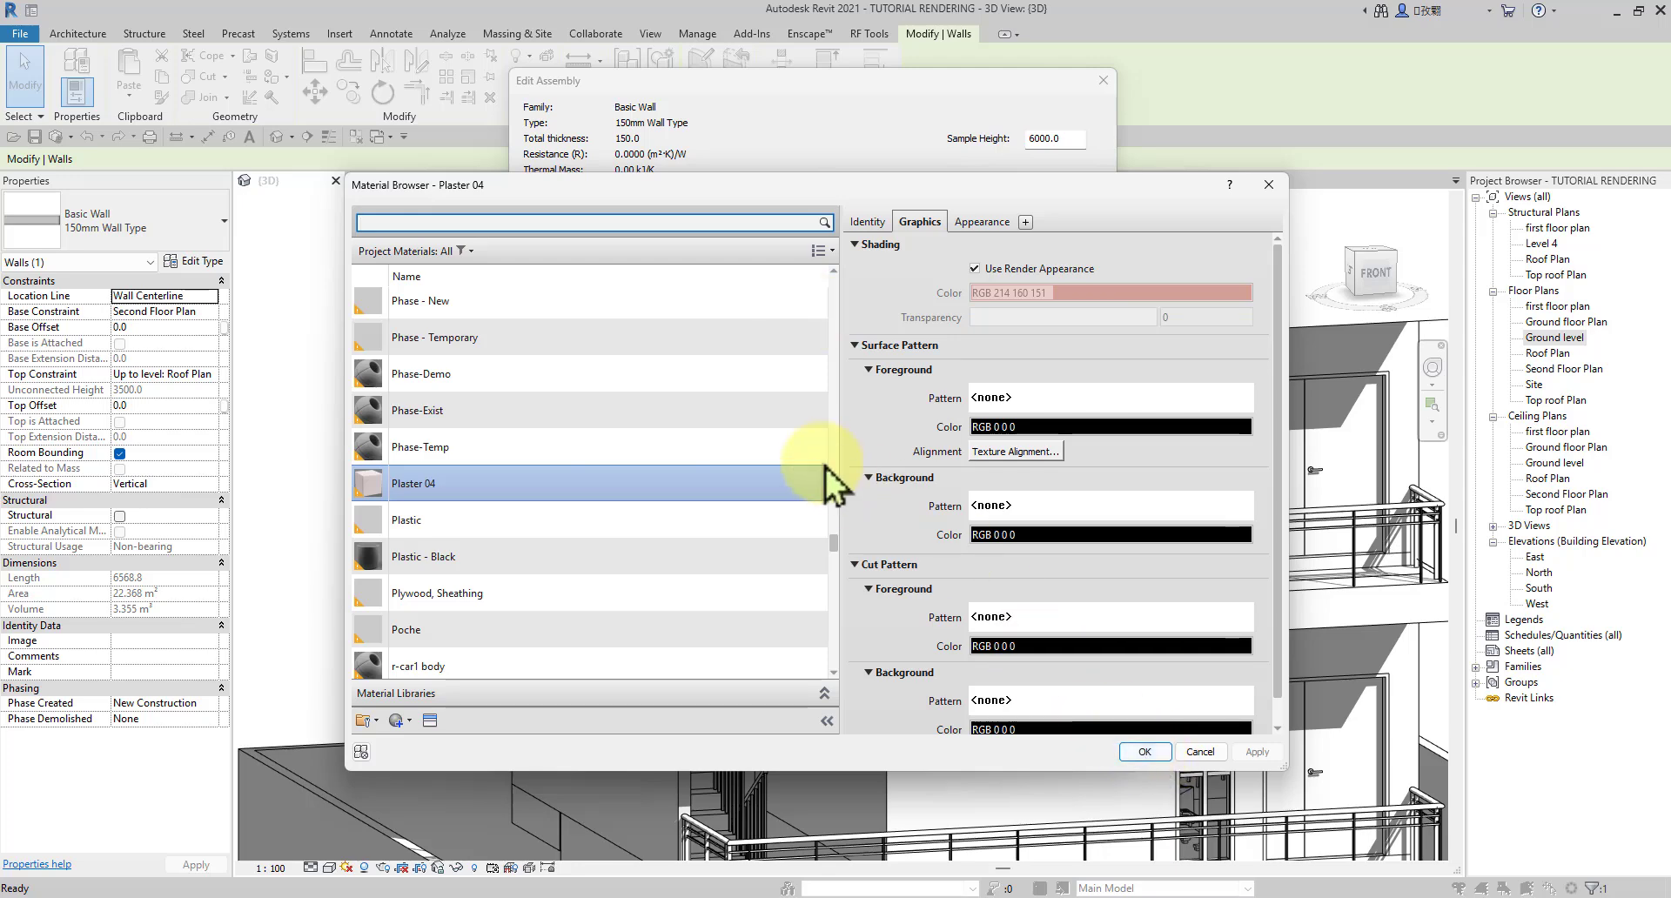
{"action": "left_click", "coordinate": [595, 220]}
{"action": "type", "text": "PL"}
{"action": "type", "text": "TER"}
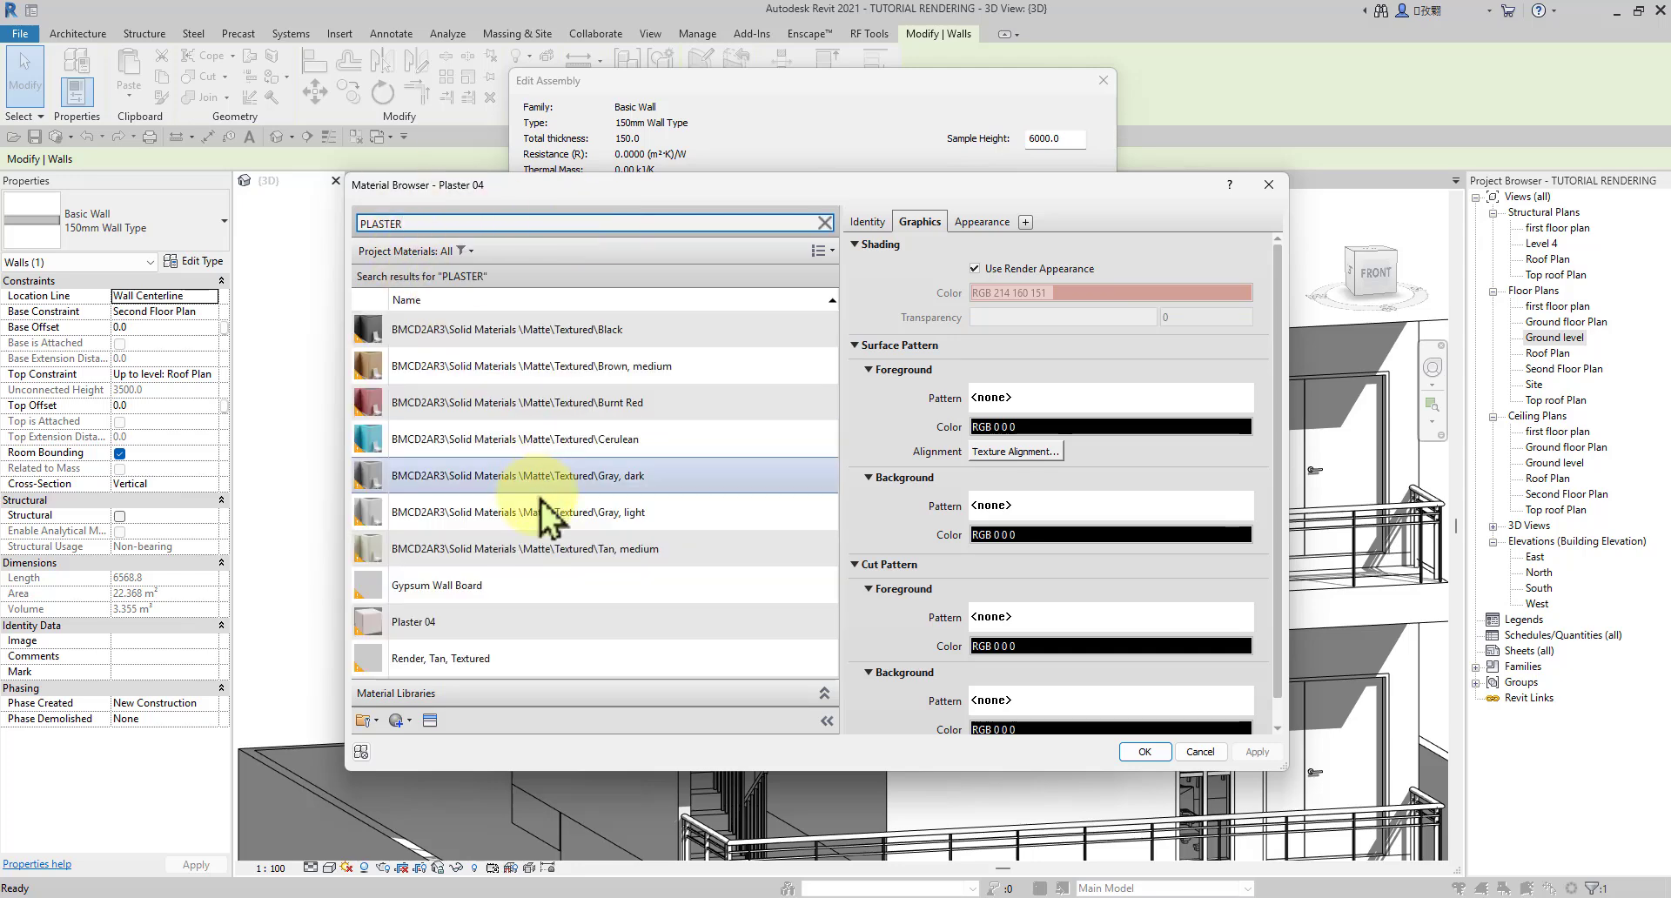
{"action": "left_click", "coordinate": [499, 599]}
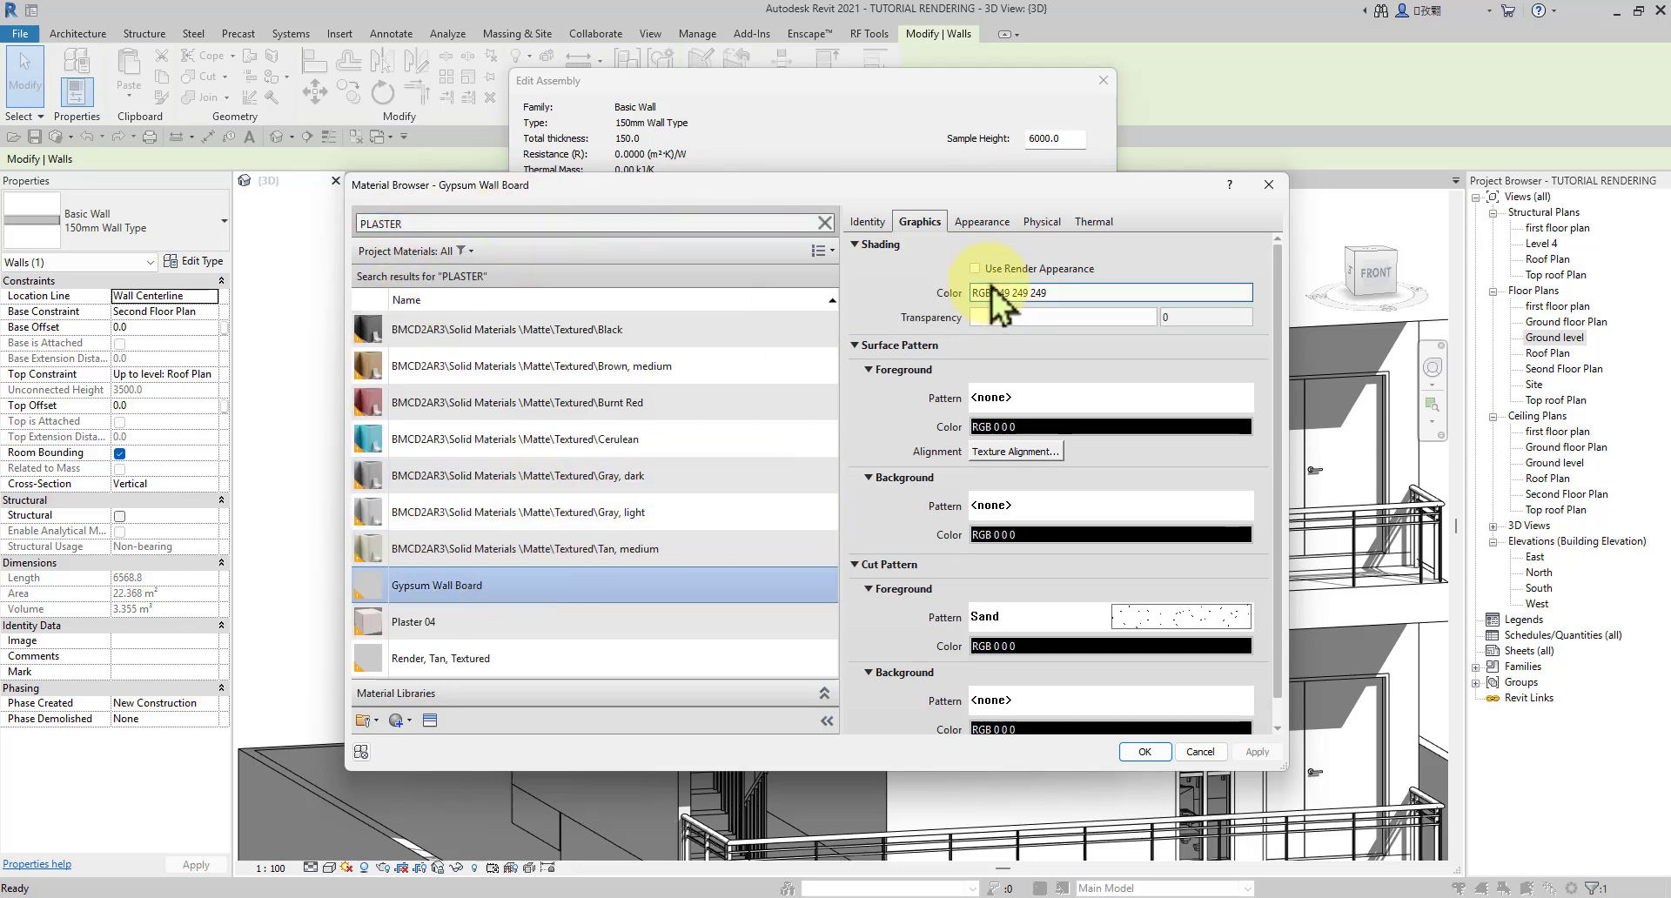
Step: Enable Reflectivity in Gypsum Wall Board's appearance and preview its bump and generic images
{"action": "left_click", "coordinate": [976, 223]}
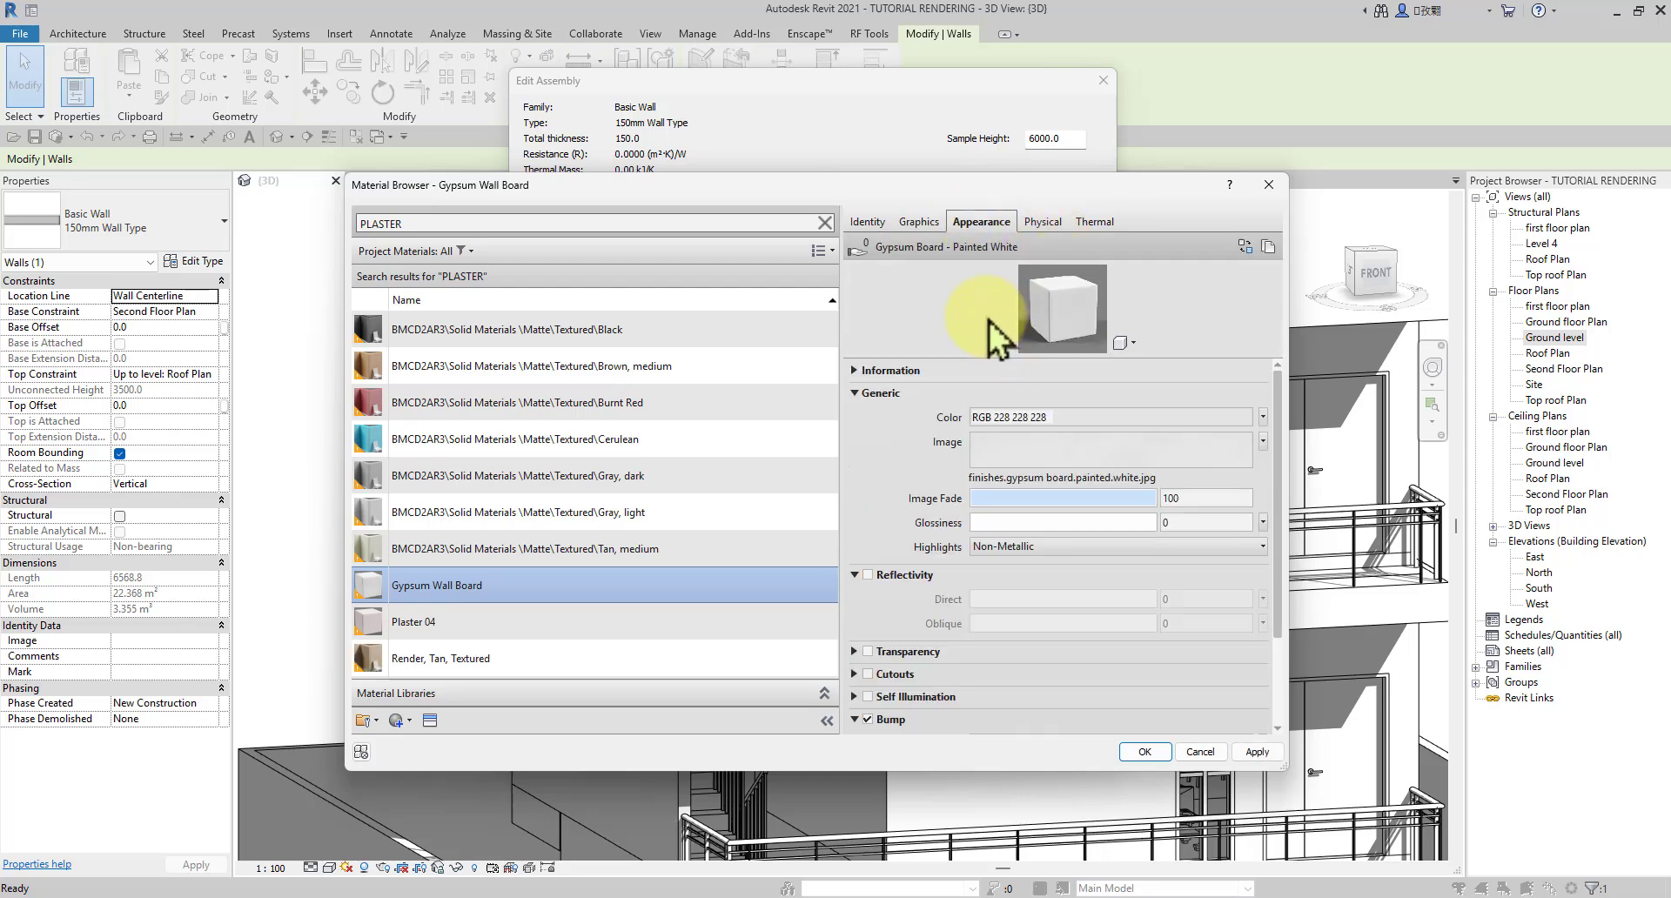
{"action": "scroll", "coordinate": [883, 523], "scroll_direction": "down", "scroll_amount": 3}
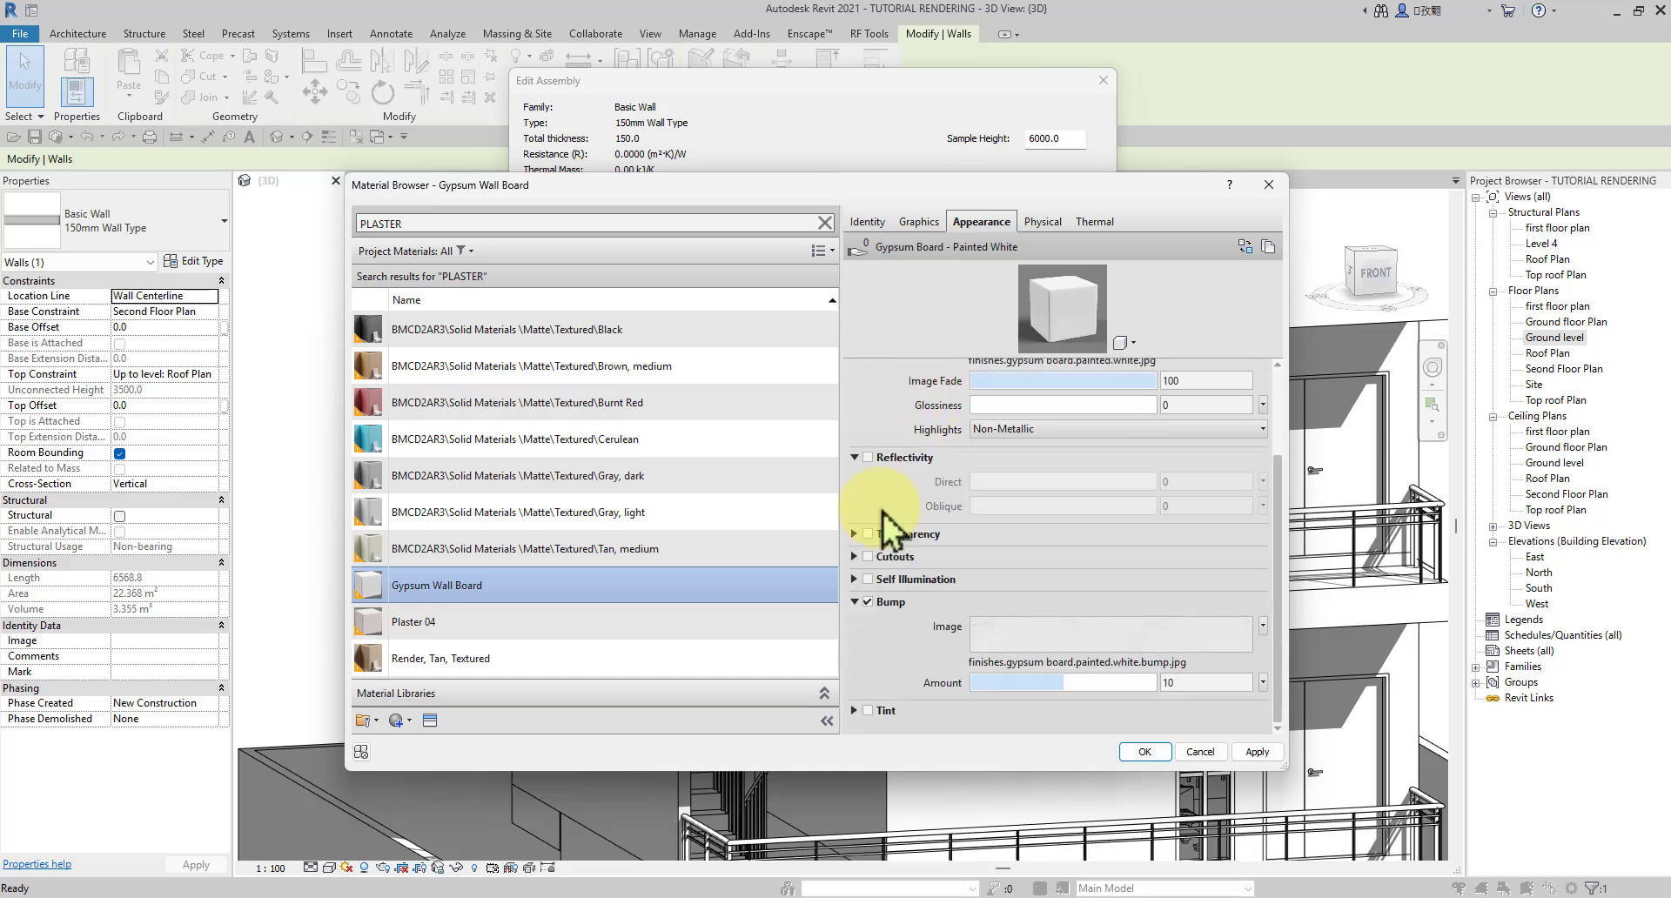
{"action": "left_click", "coordinate": [868, 457]}
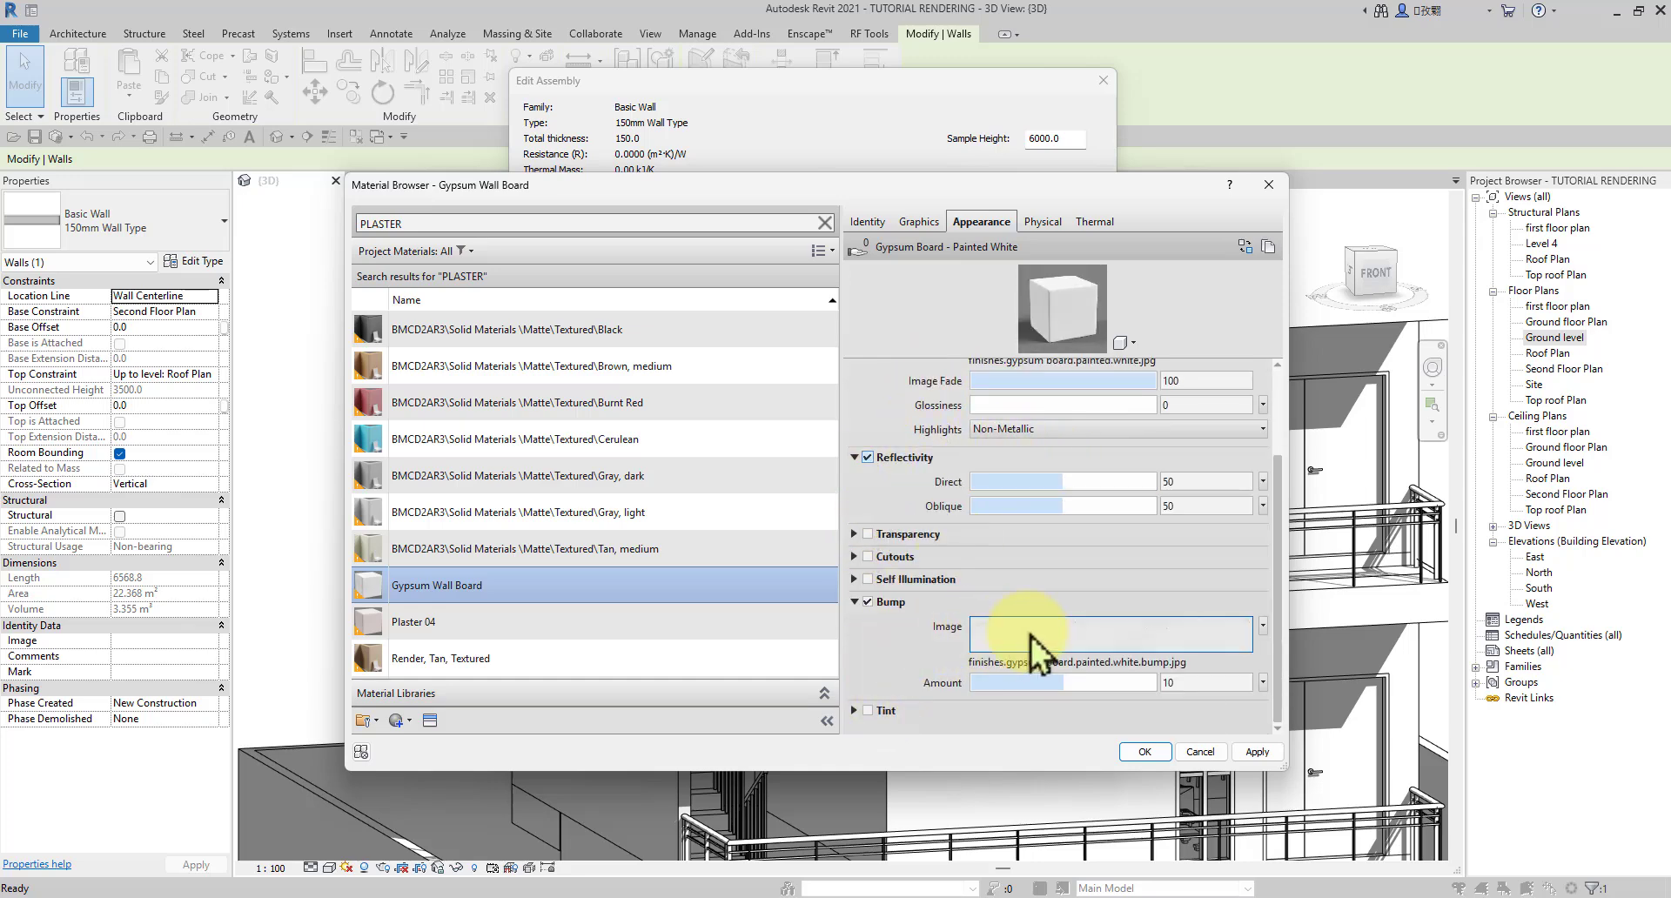
{"action": "mouse_move", "coordinate": [1031, 635]}
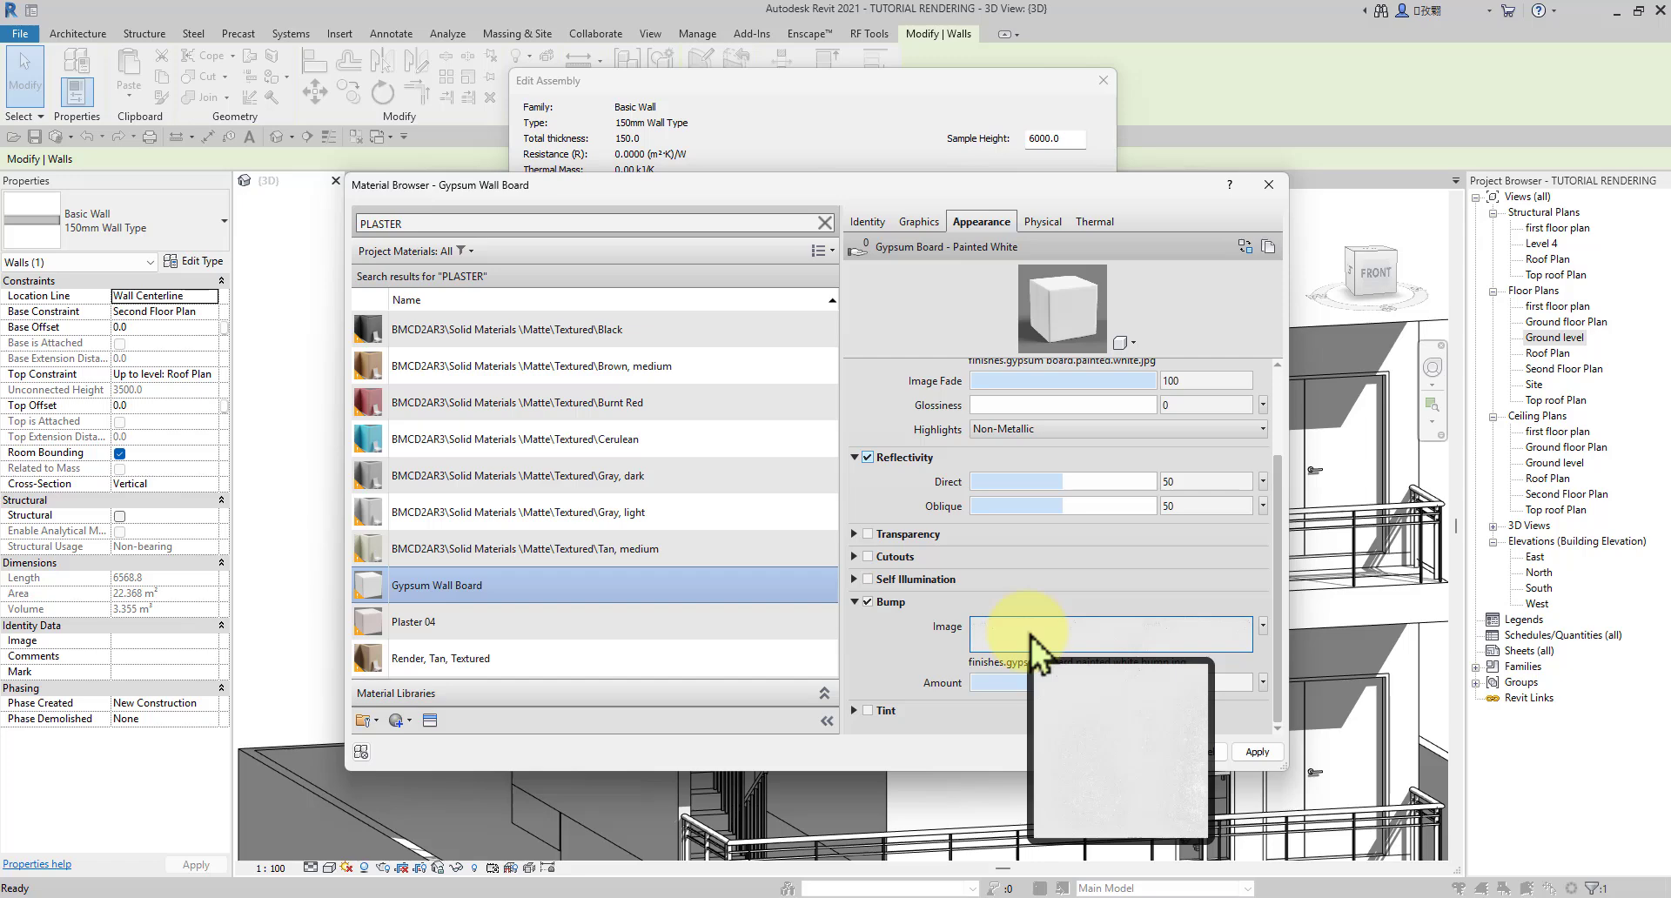
{"action": "scroll", "coordinate": [973, 619], "scroll_direction": "up", "scroll_amount": 3}
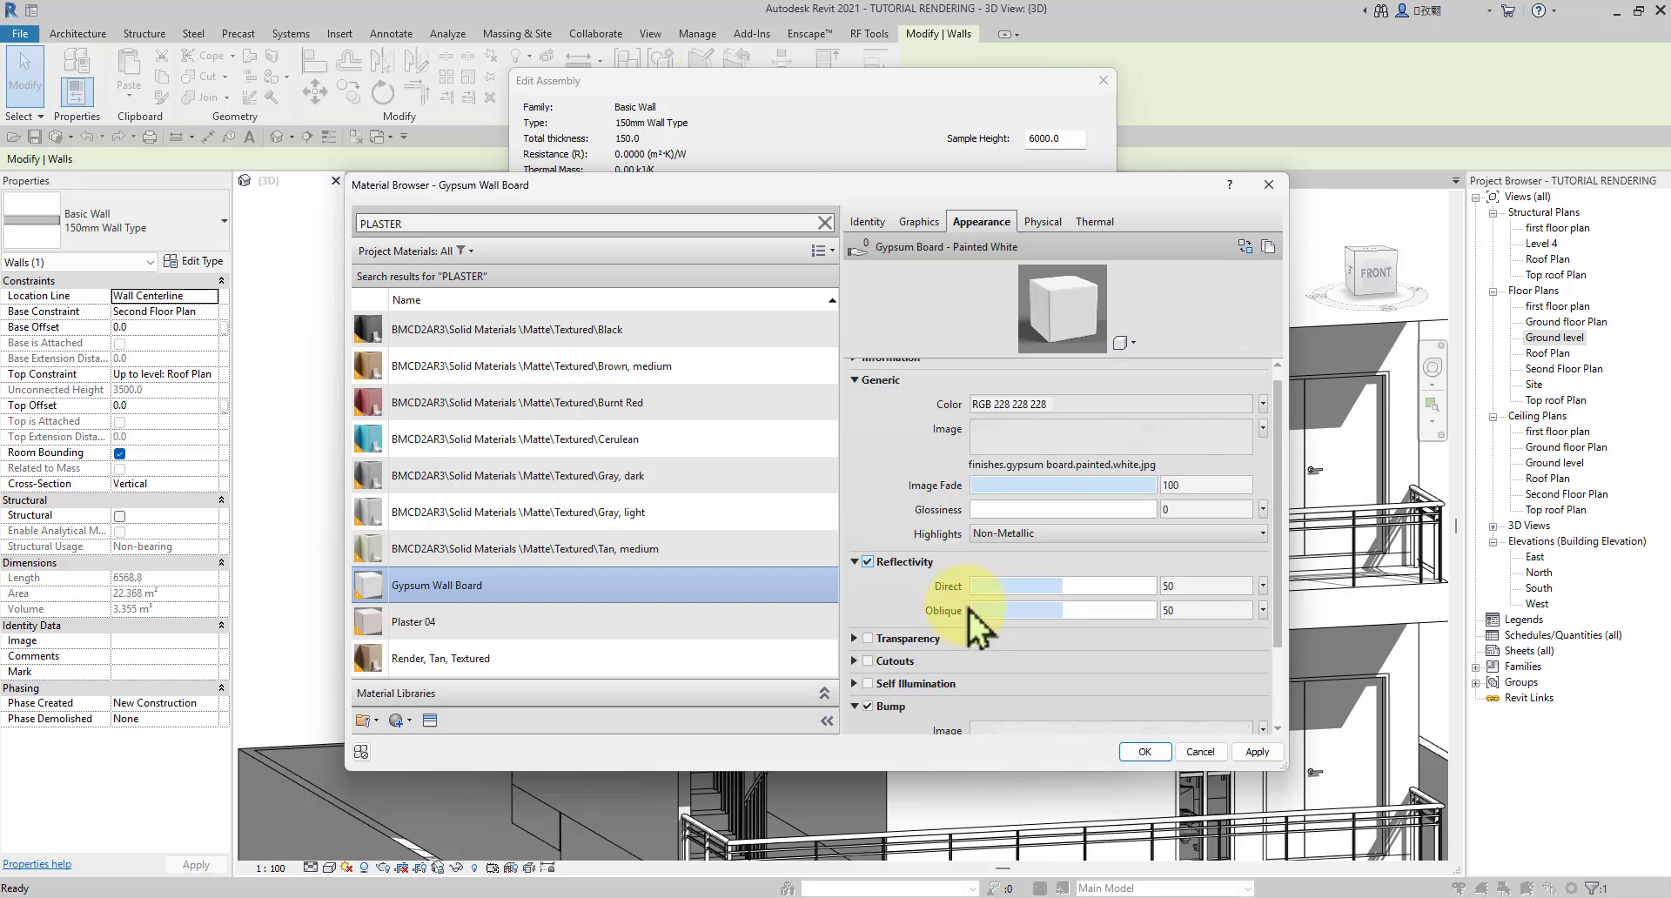
{"action": "scroll", "coordinate": [905, 605], "scroll_direction": "up", "scroll_amount": 1}
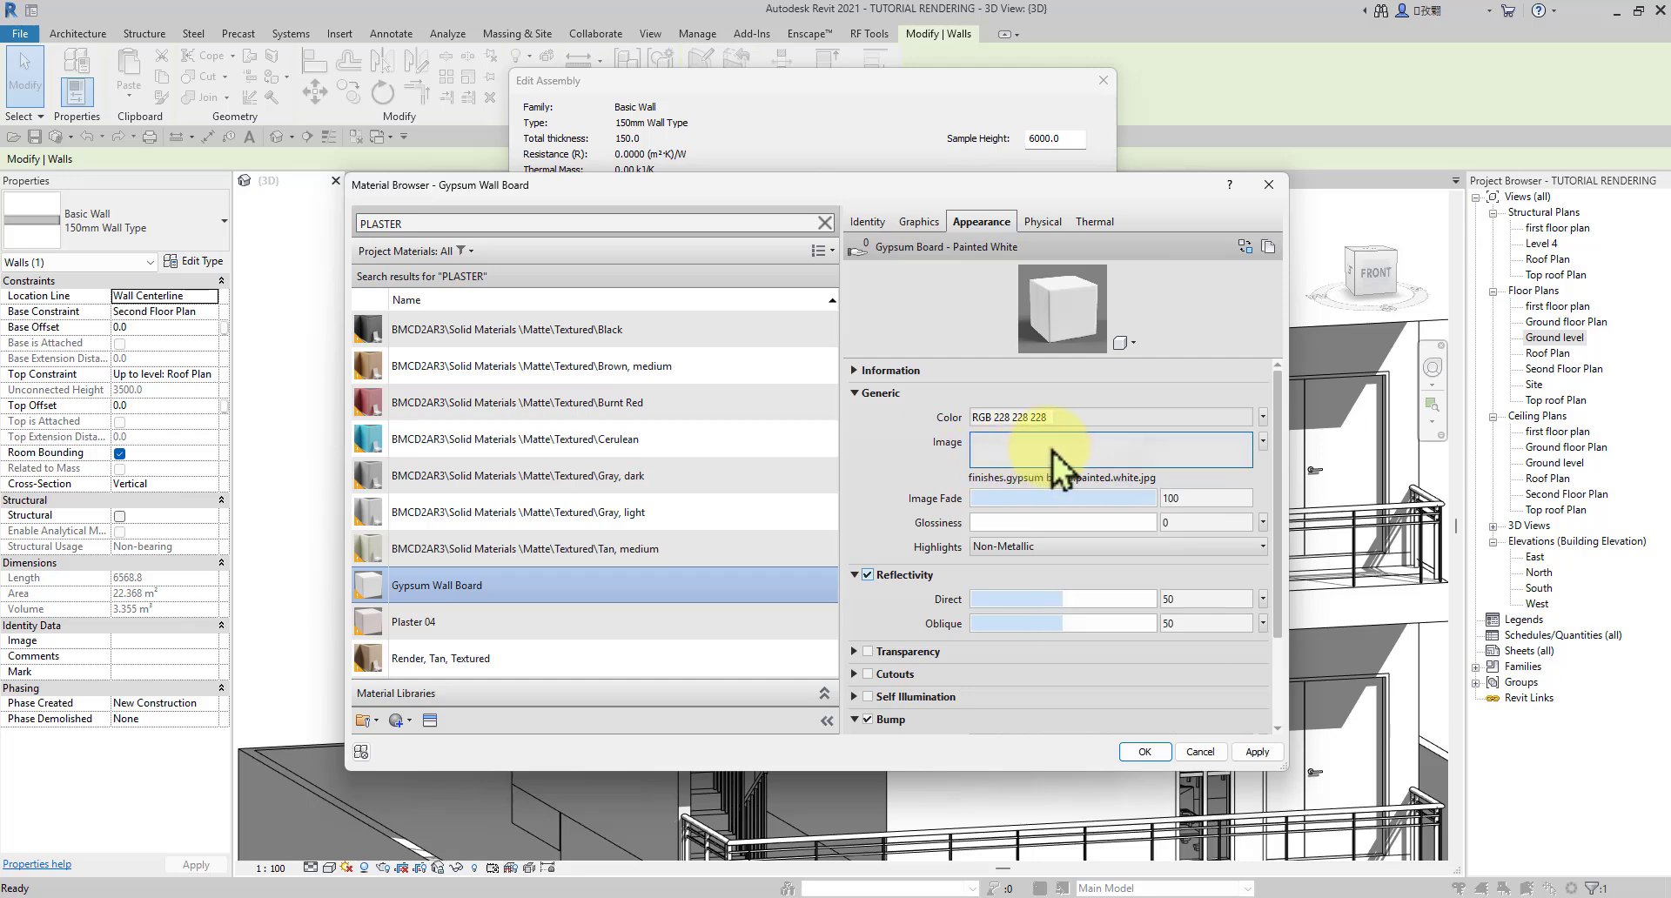
{"action": "mouse_move", "coordinate": [1053, 452]}
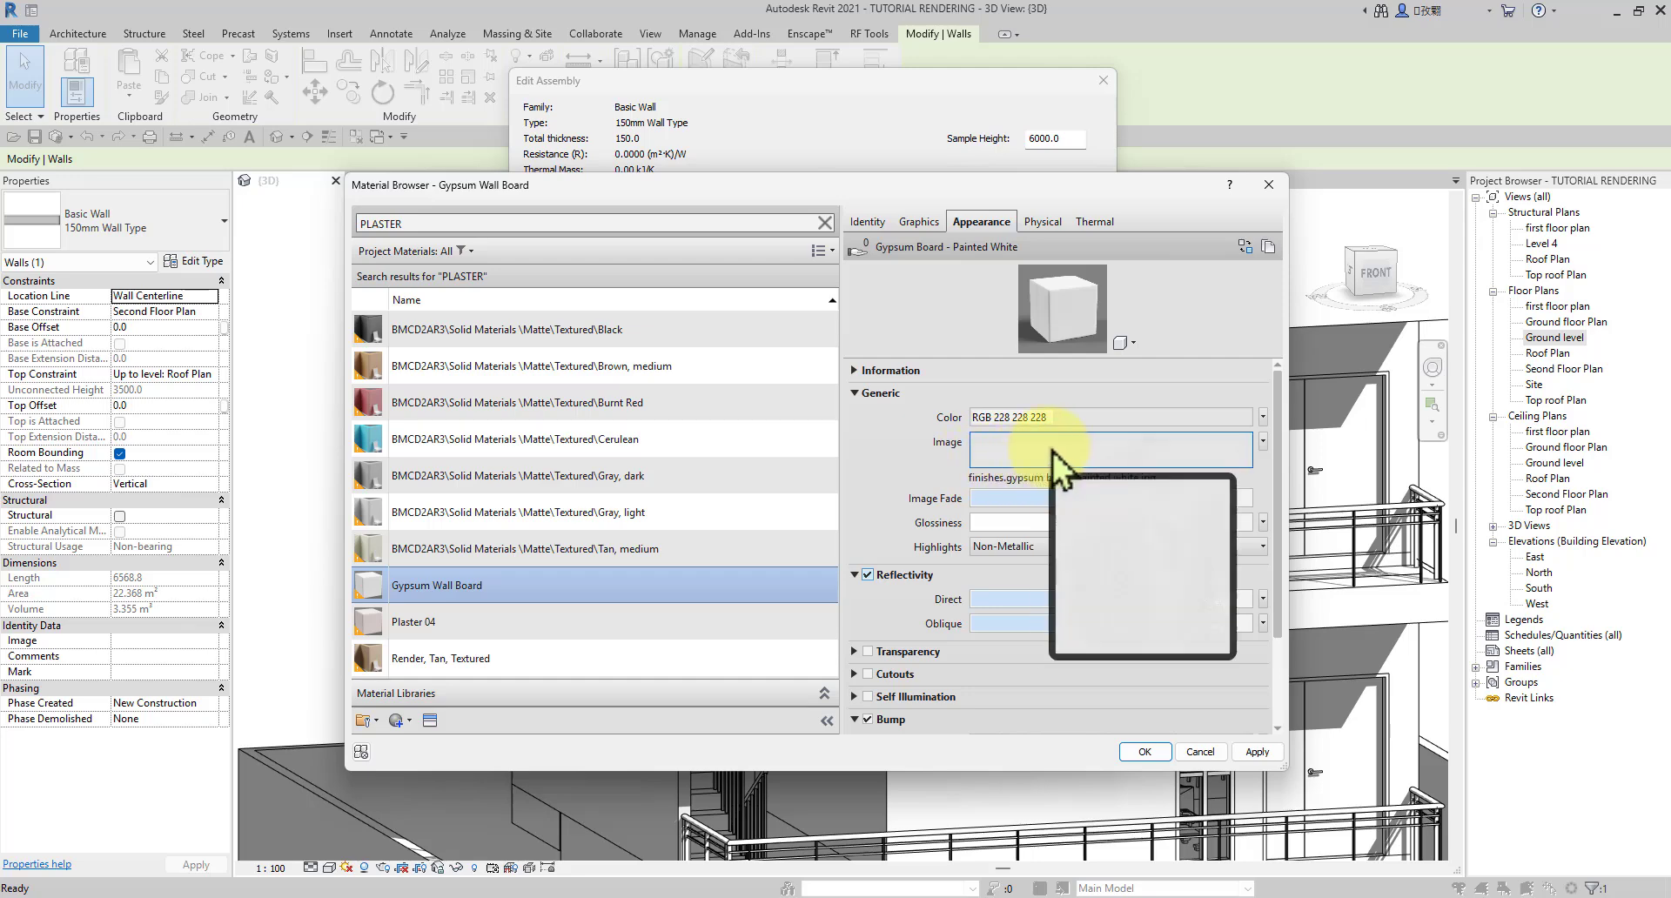
Step: Switch to Chrome and replace the graphiato image search with one for PINK PAINT SURFACE
{"action": "left_click", "coordinate": [745, 895]}
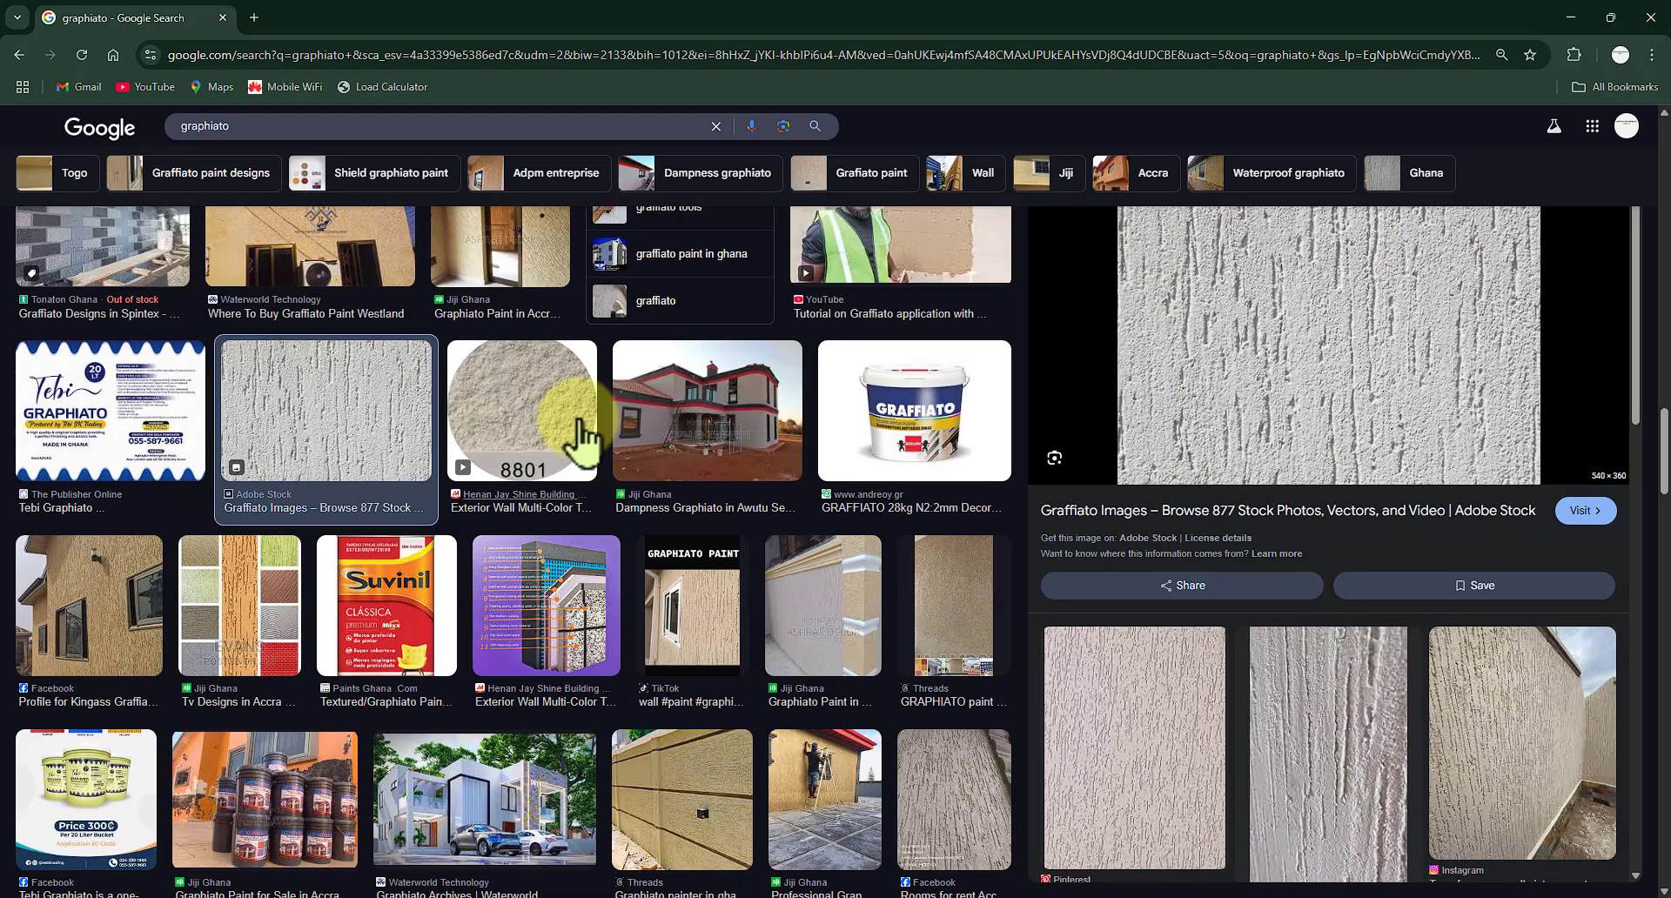
{"action": "scroll", "coordinate": [755, 293], "scroll_direction": "up", "scroll_amount": 4}
{"action": "left_click", "coordinate": [716, 126]}
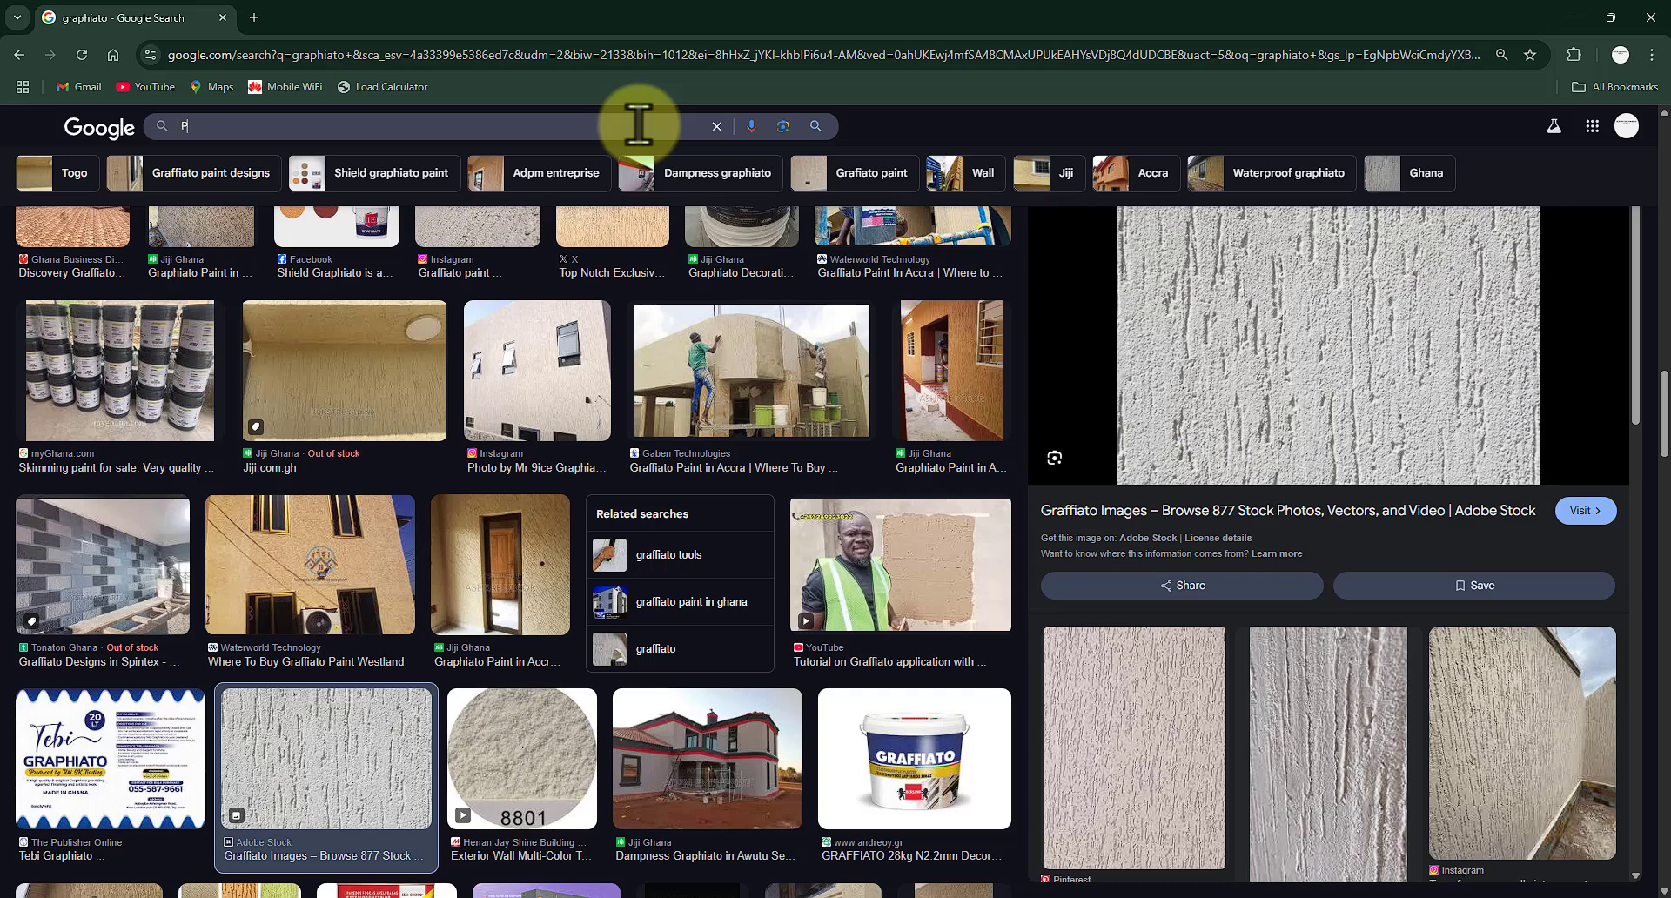
{"action": "type", "text": "INK P"}
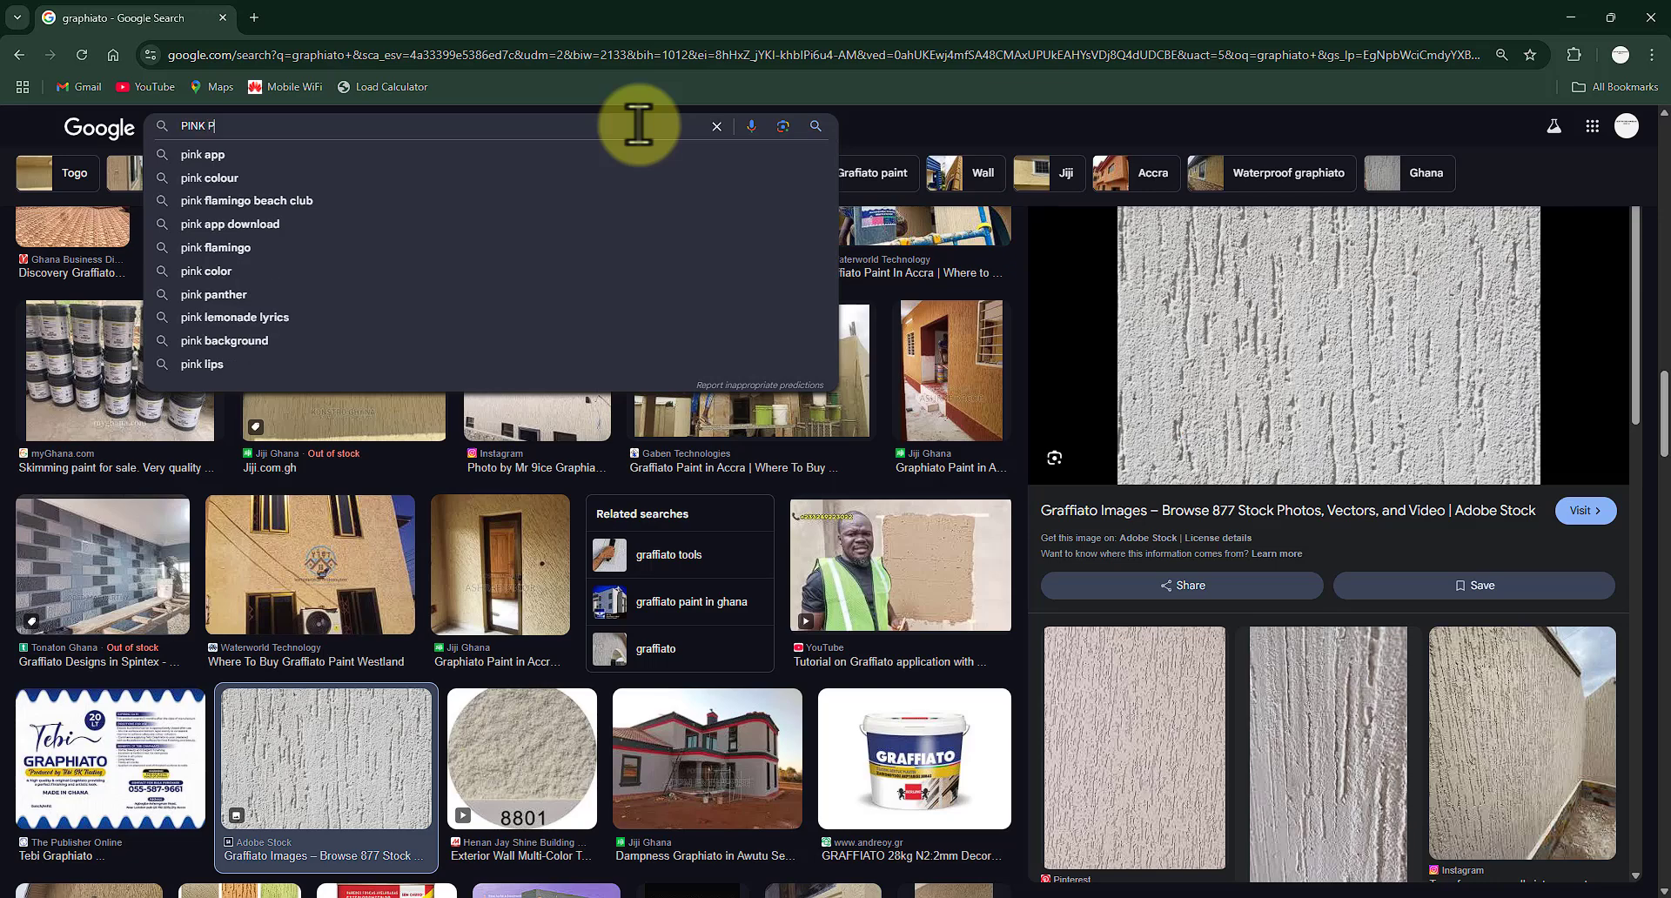
{"action": "type", "text": "AINT"}
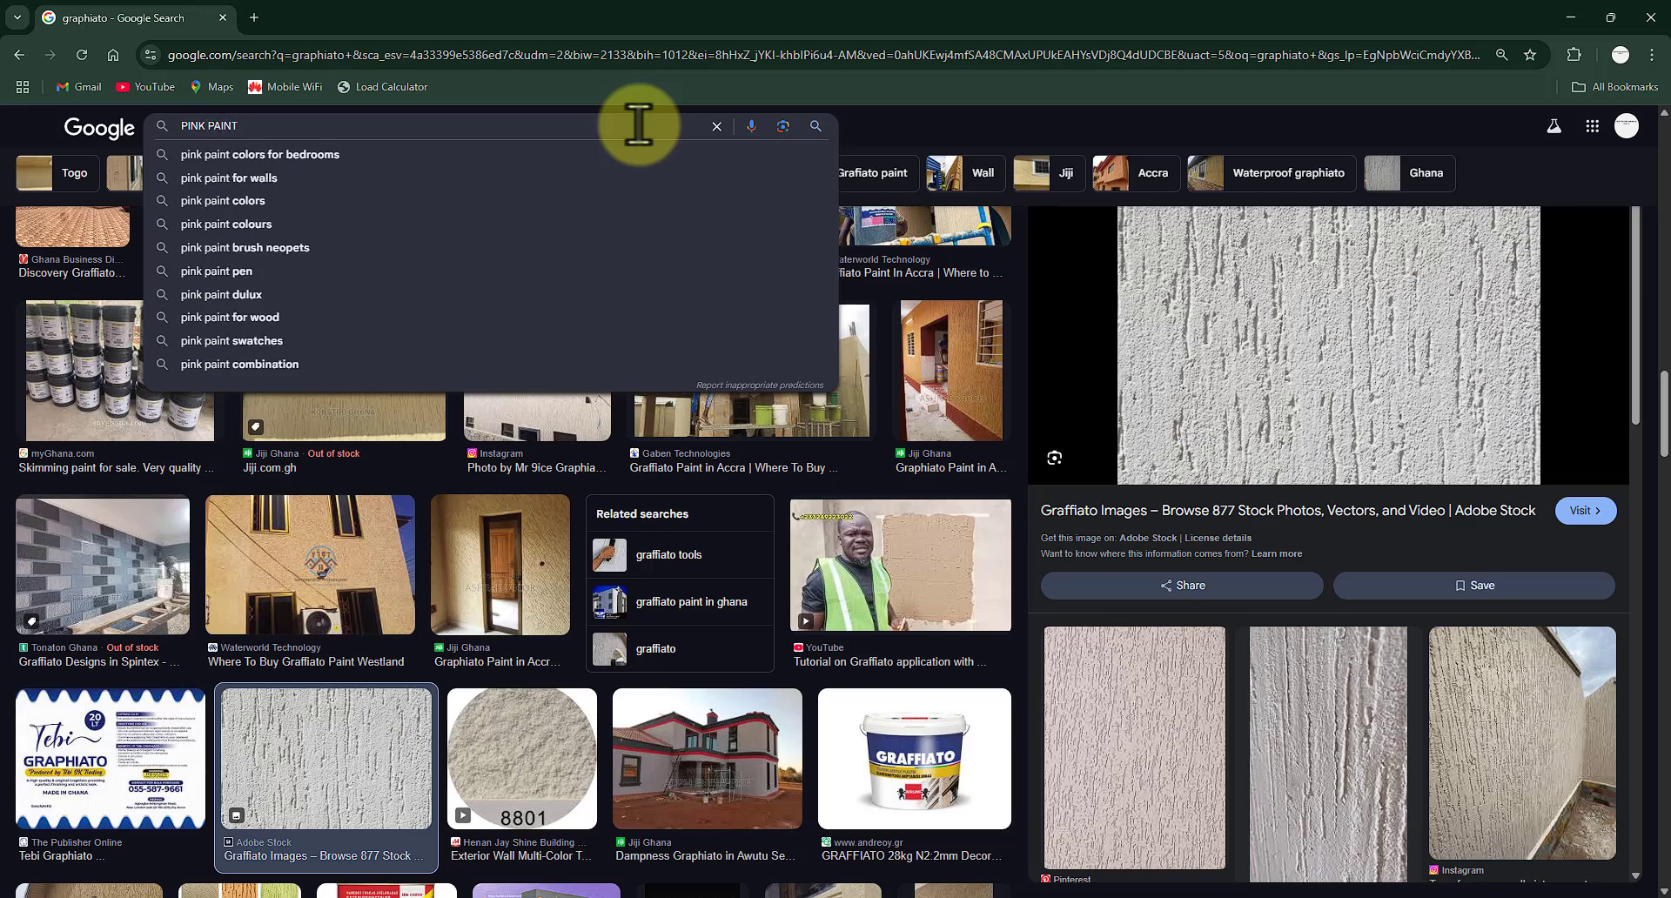
{"action": "type", "text": " SUF"}
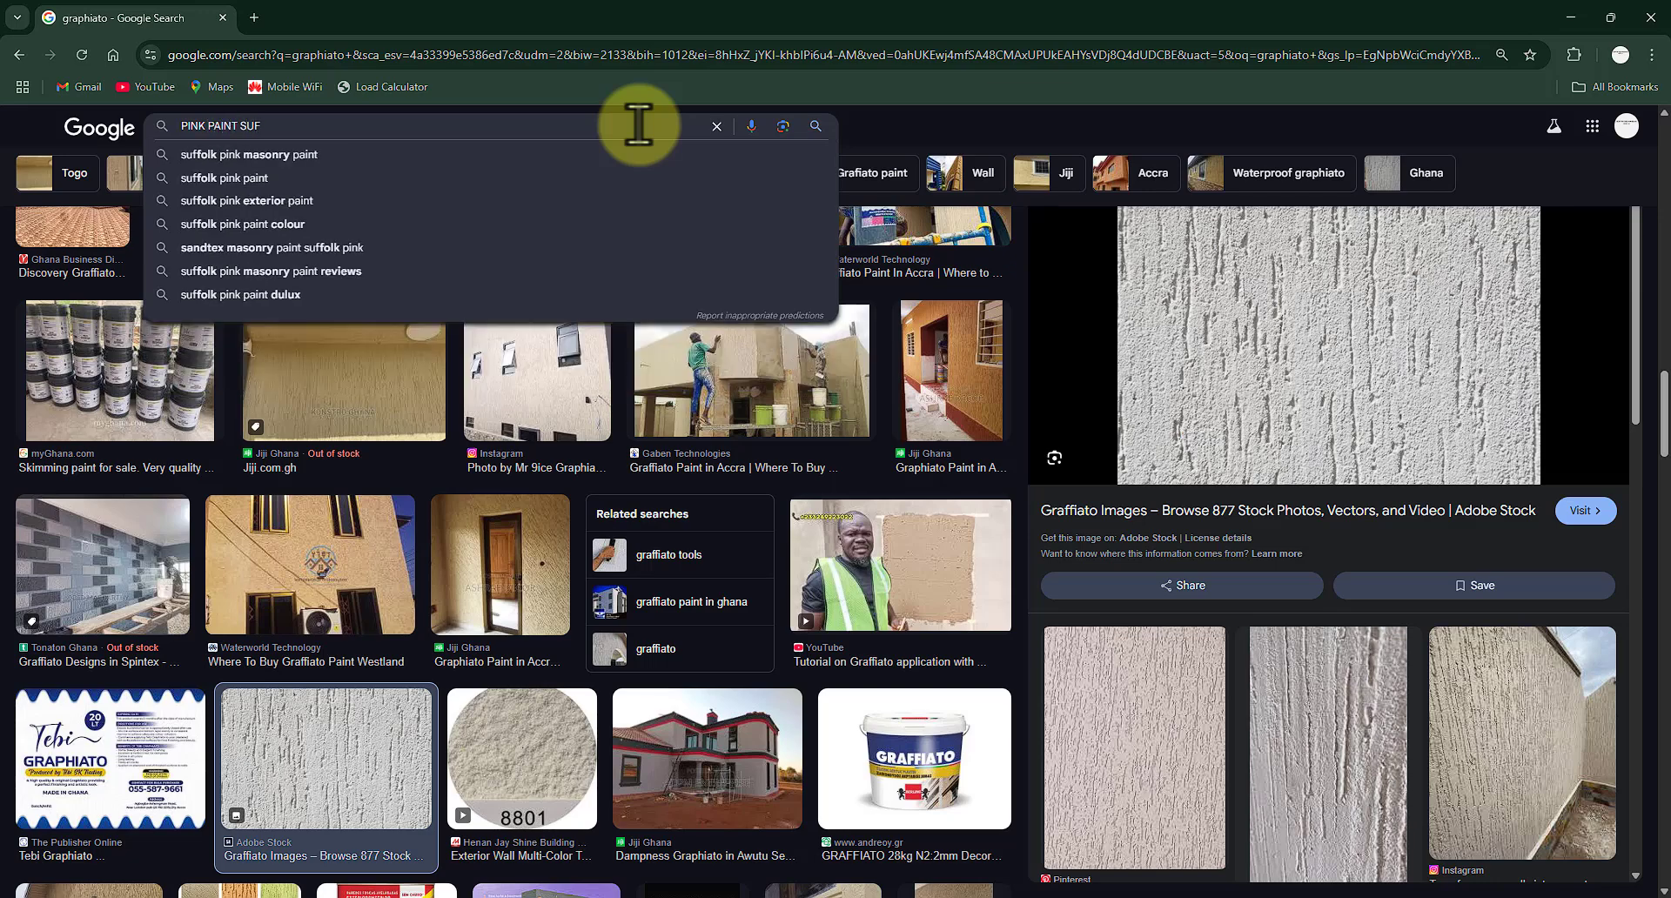
{"action": "key", "text": "BackSpace"}
{"action": "type", "text": "RFACE"}
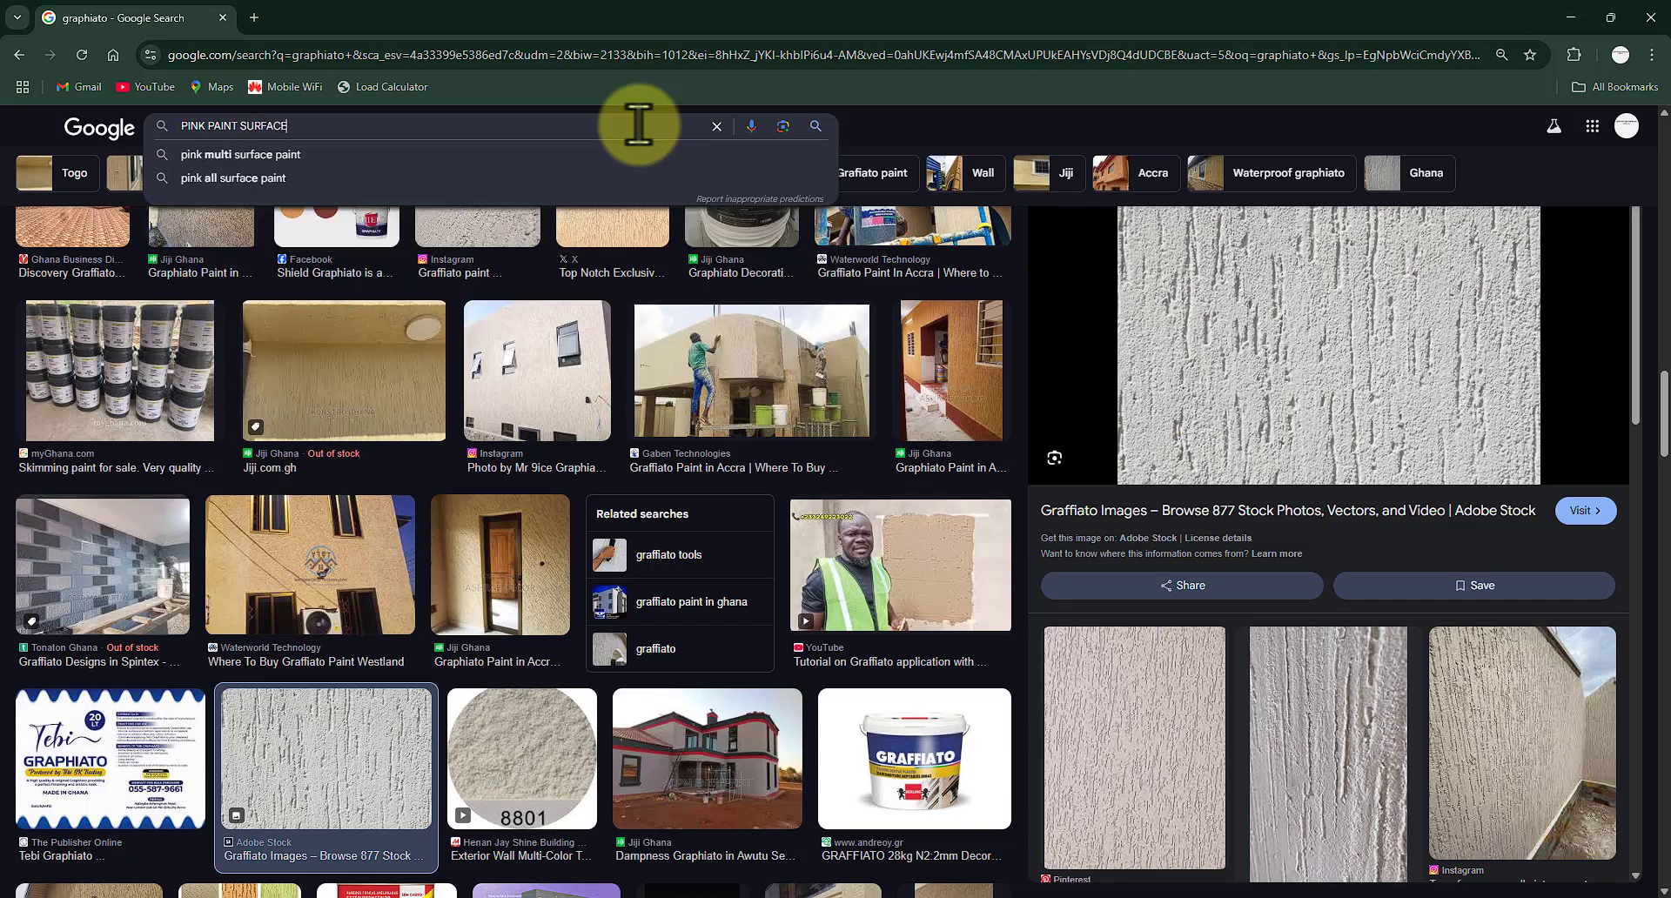
{"action": "key", "text": "Return"}
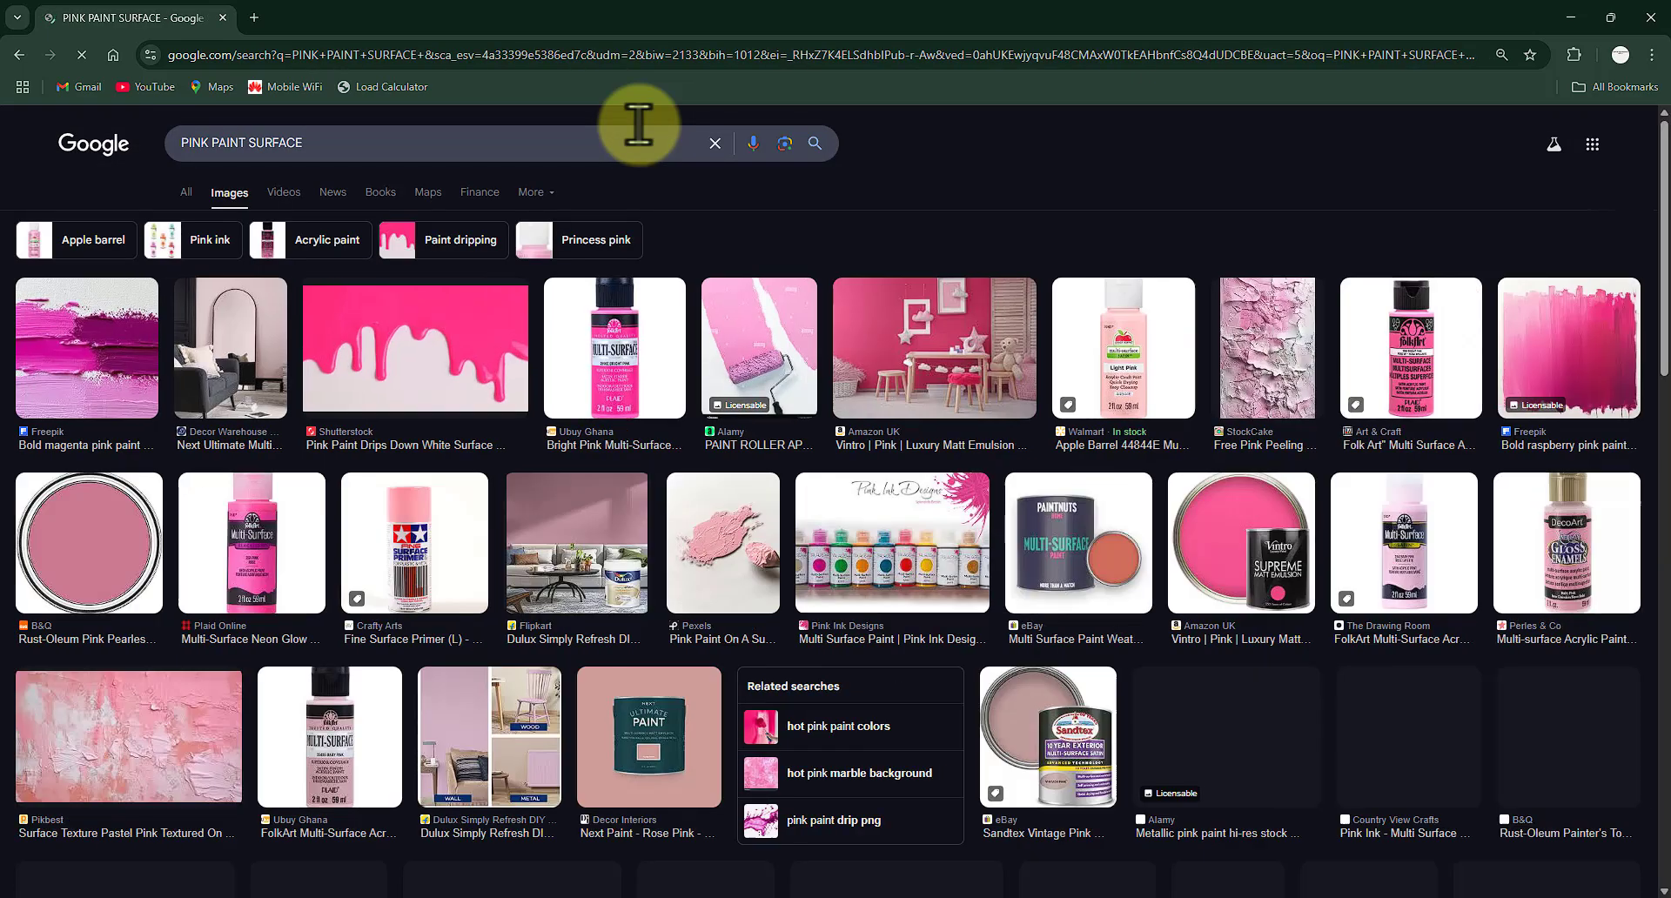
Step: Find the plain pink plastic surface image from iStock in the results and save it as a JPEG on the desktop
{"action": "scroll", "coordinate": [586, 436], "scroll_direction": "down", "scroll_amount": 15}
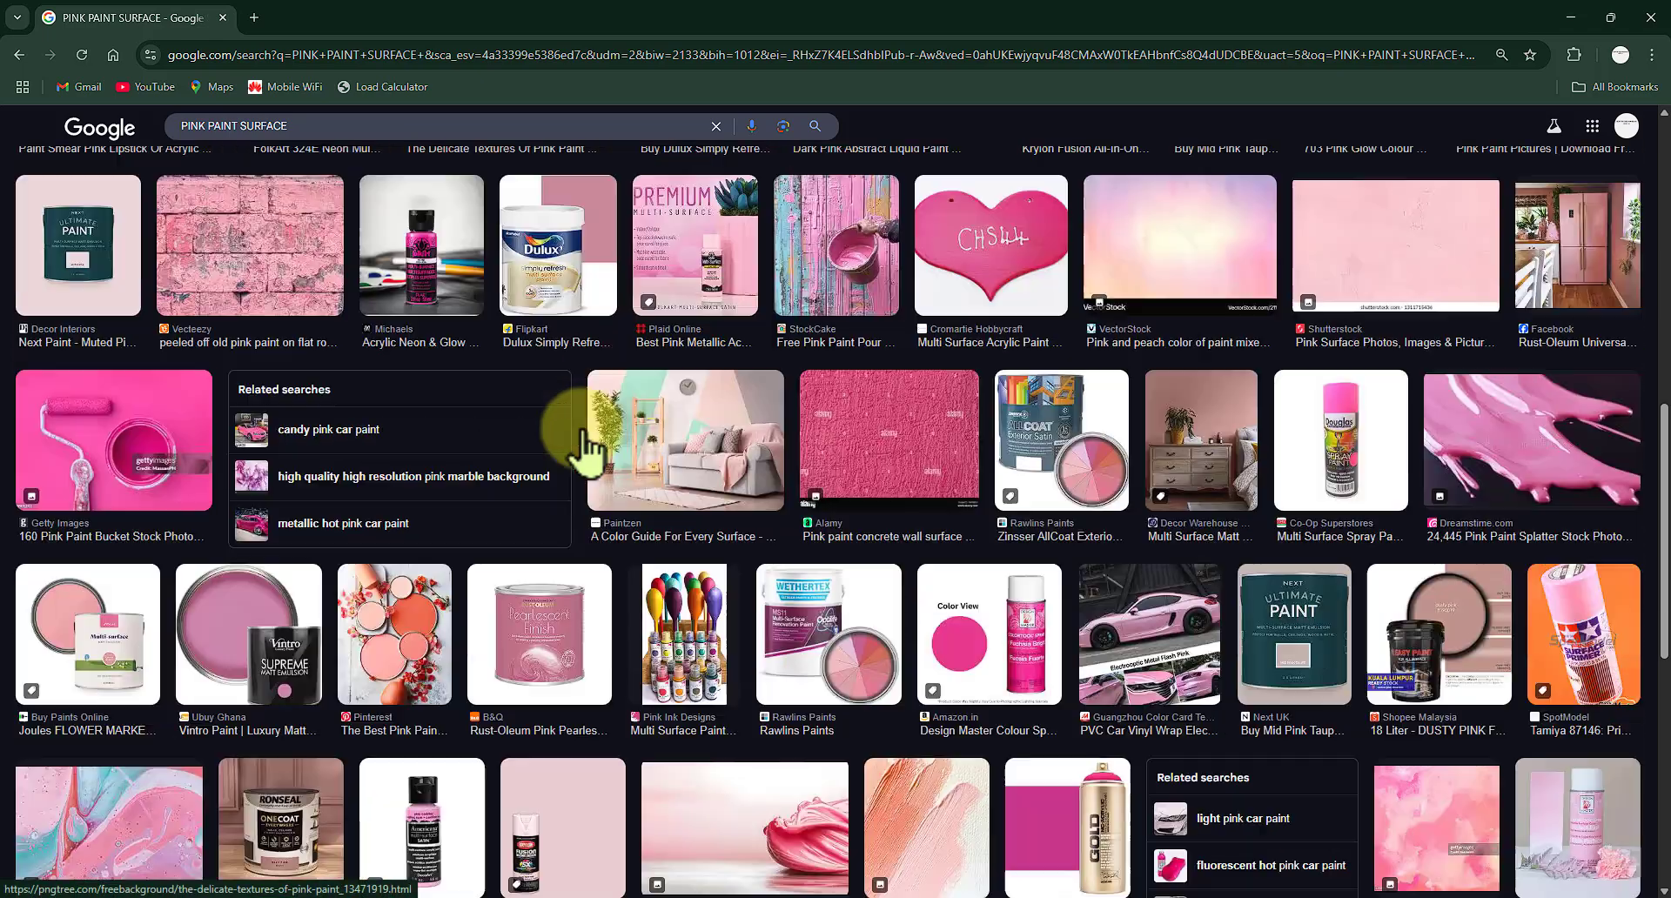
{"action": "scroll", "coordinate": [585, 439], "scroll_direction": "down", "scroll_amount": 3}
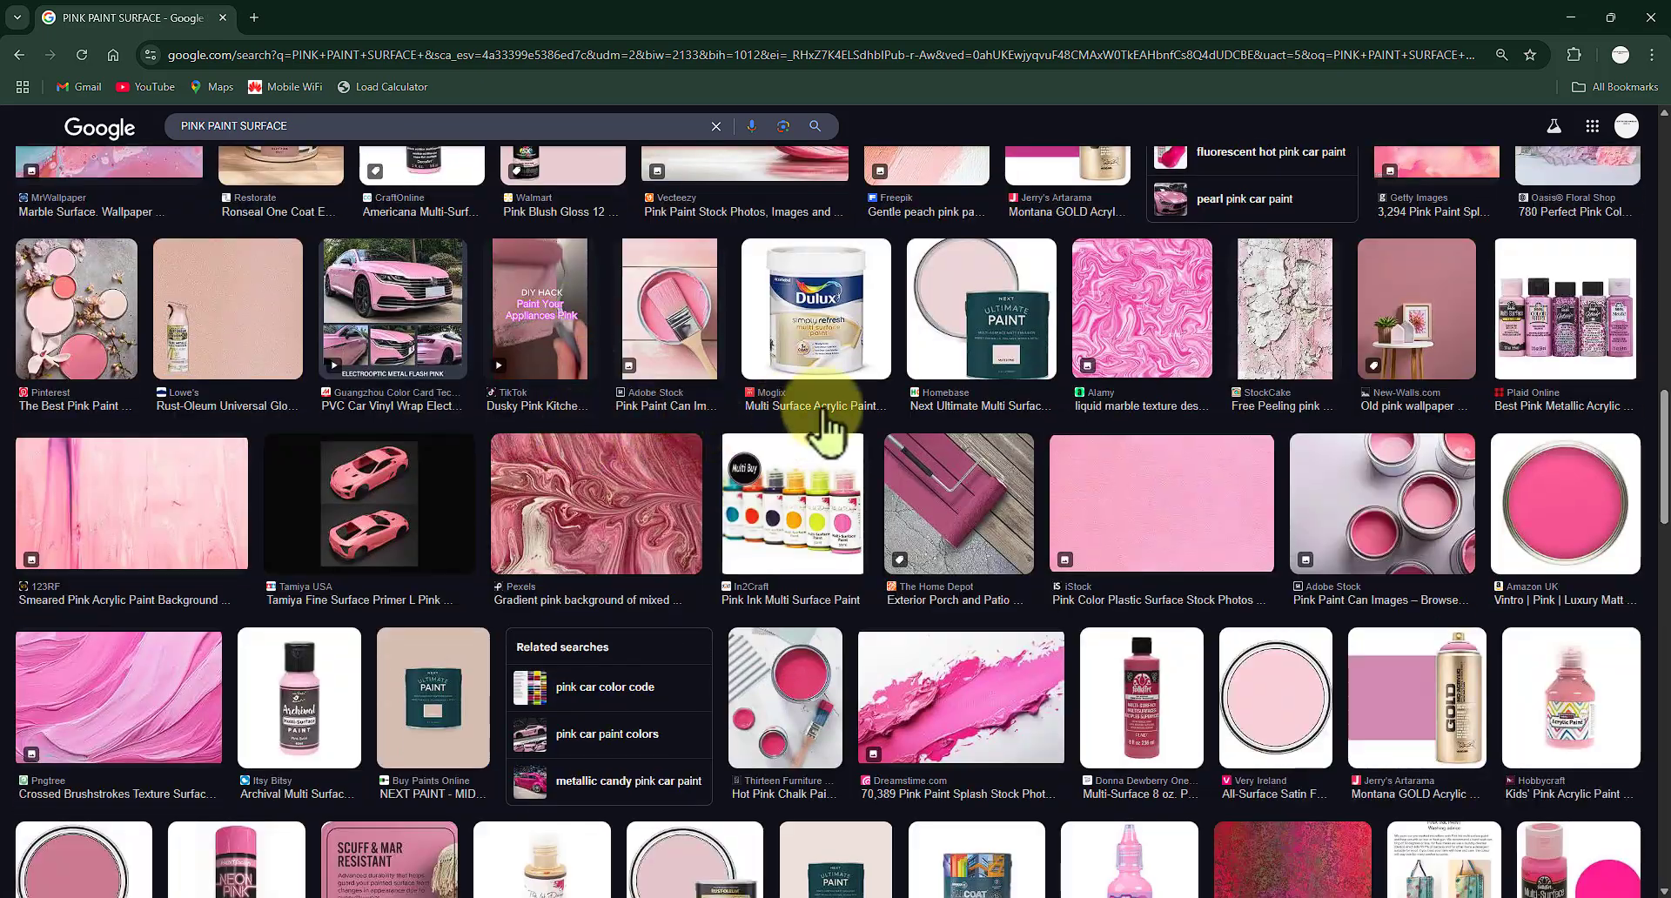
{"action": "left_click", "coordinate": [1129, 496]}
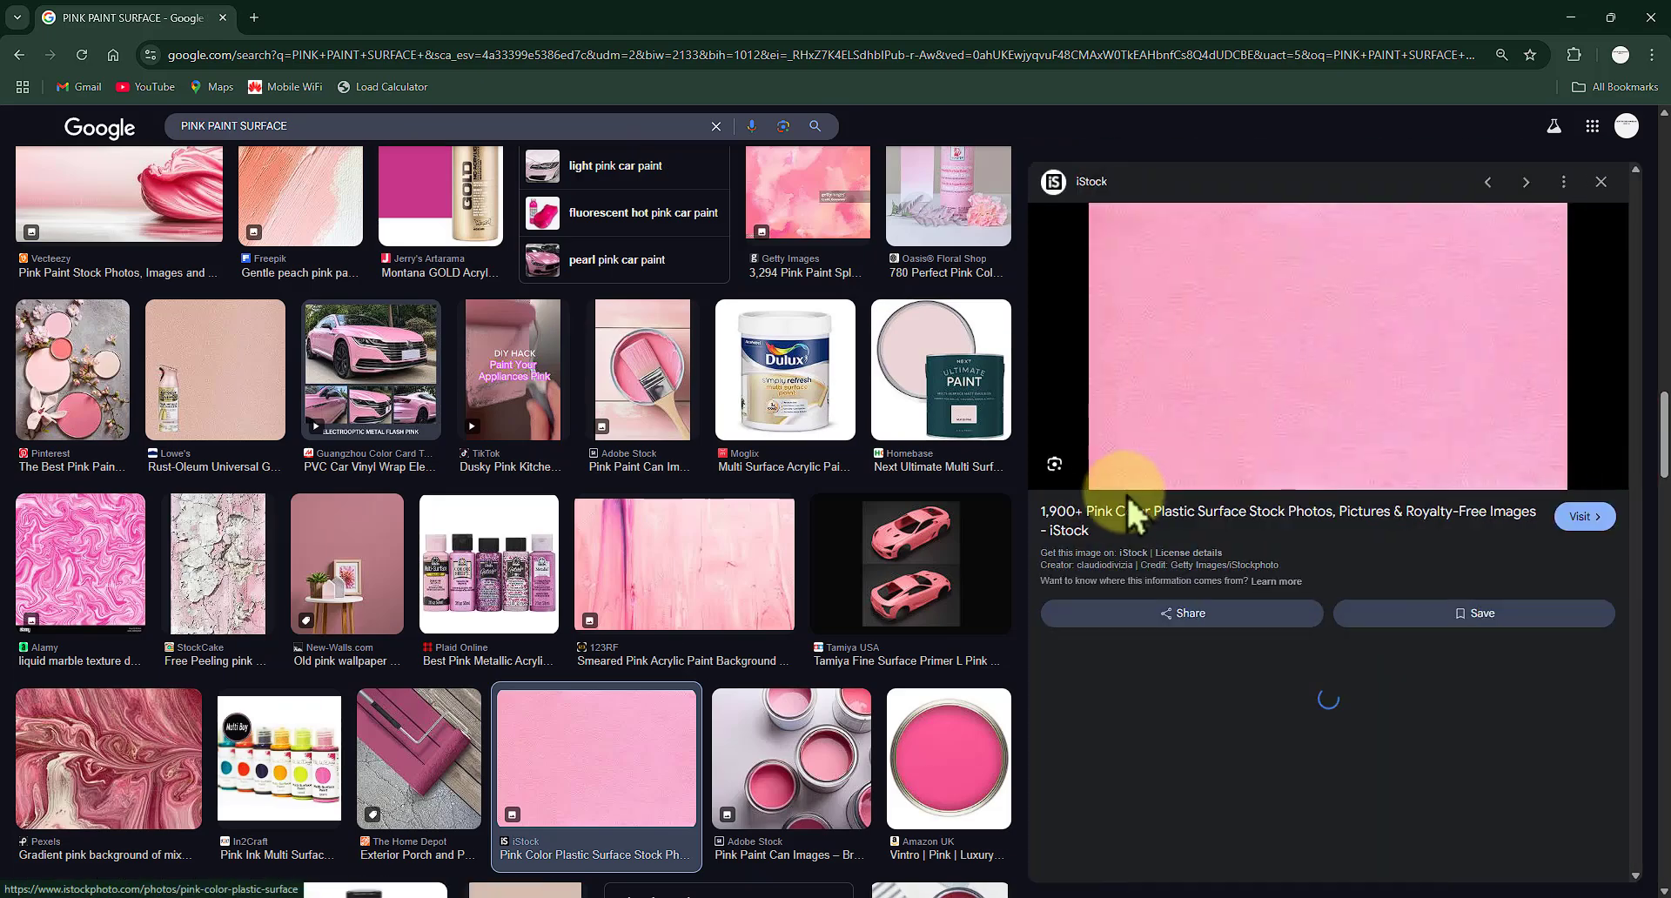
{"action": "scroll", "coordinate": [1166, 470], "scroll_direction": "down", "scroll_amount": 3}
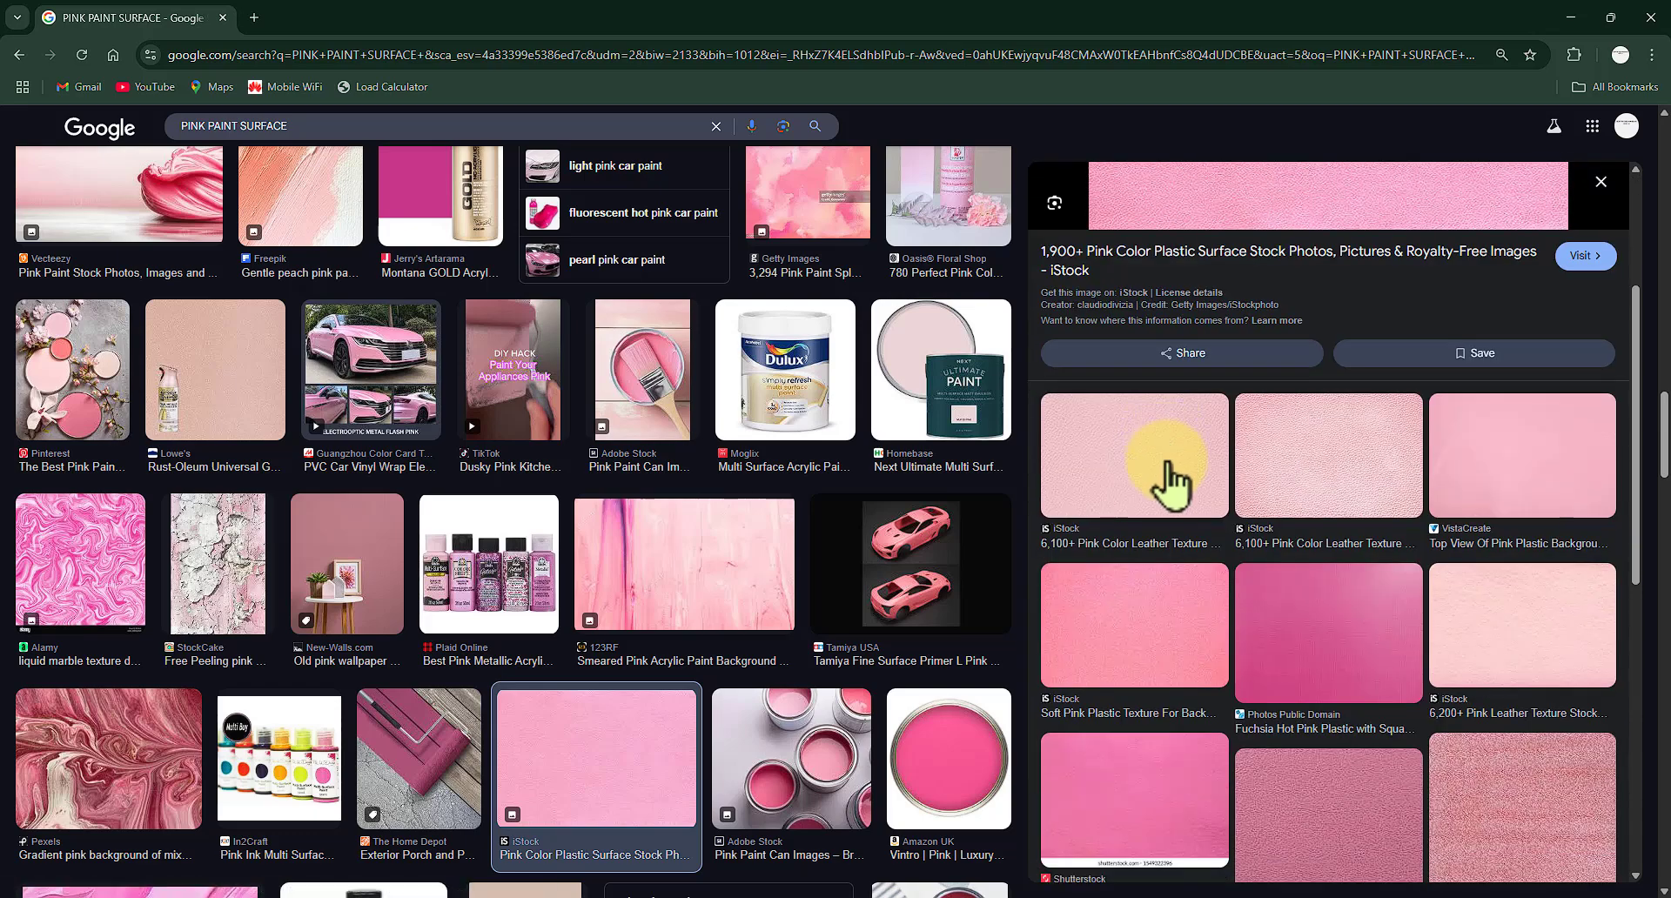
{"action": "scroll", "coordinate": [1127, 479], "scroll_direction": "down", "scroll_amount": 7}
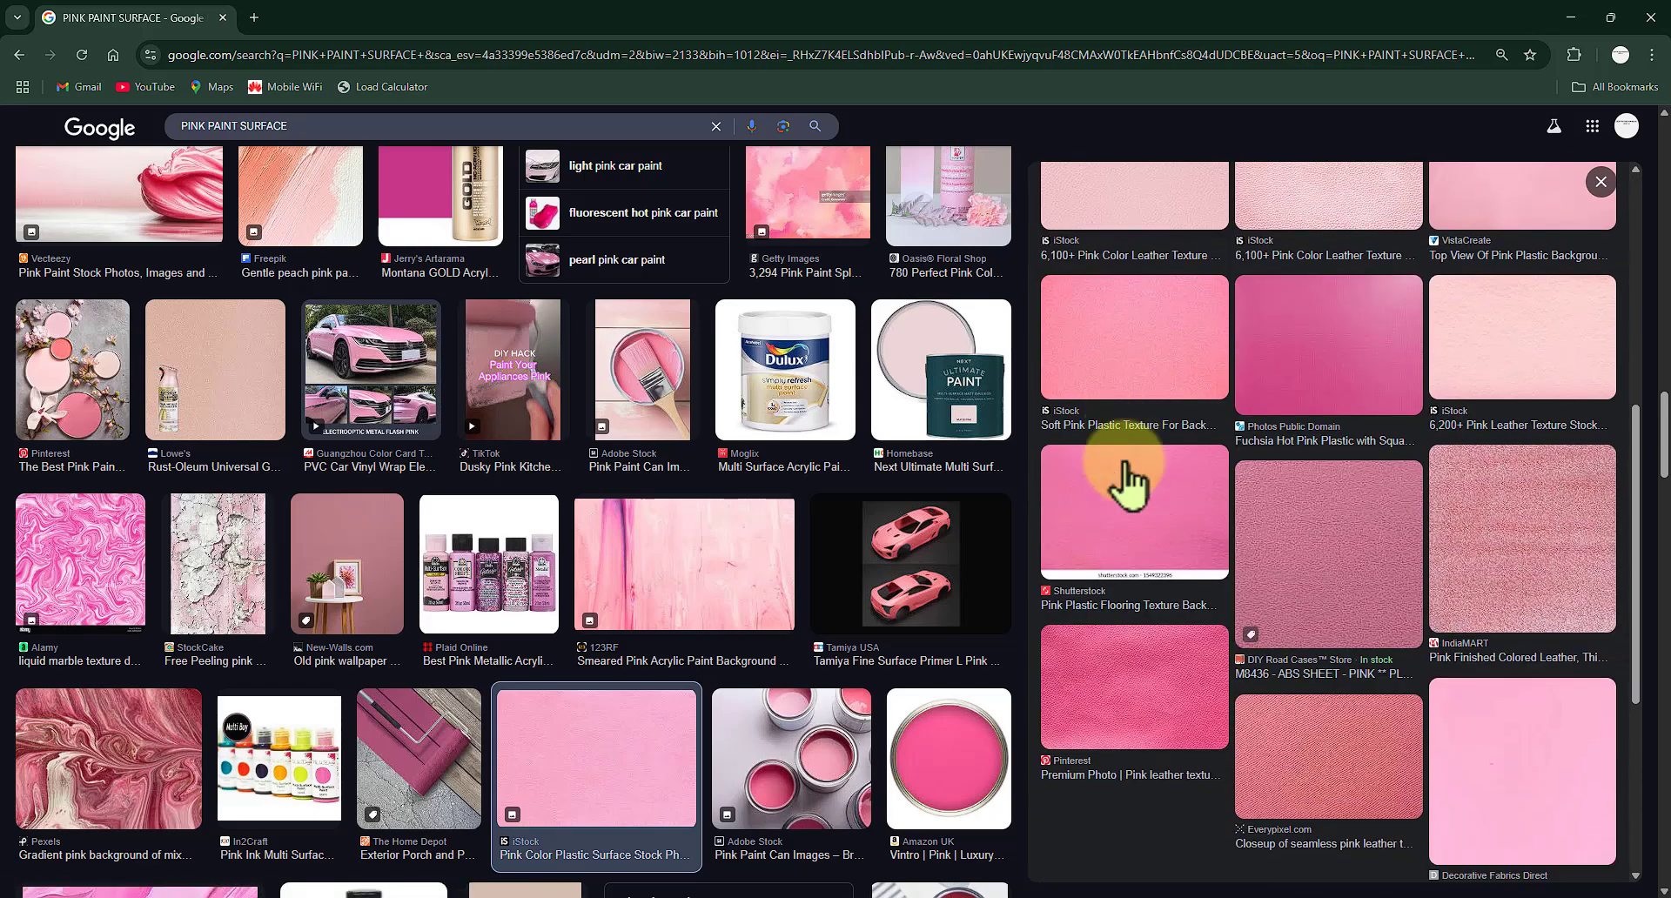
{"action": "scroll", "coordinate": [1131, 479], "scroll_direction": "up", "scroll_amount": 5}
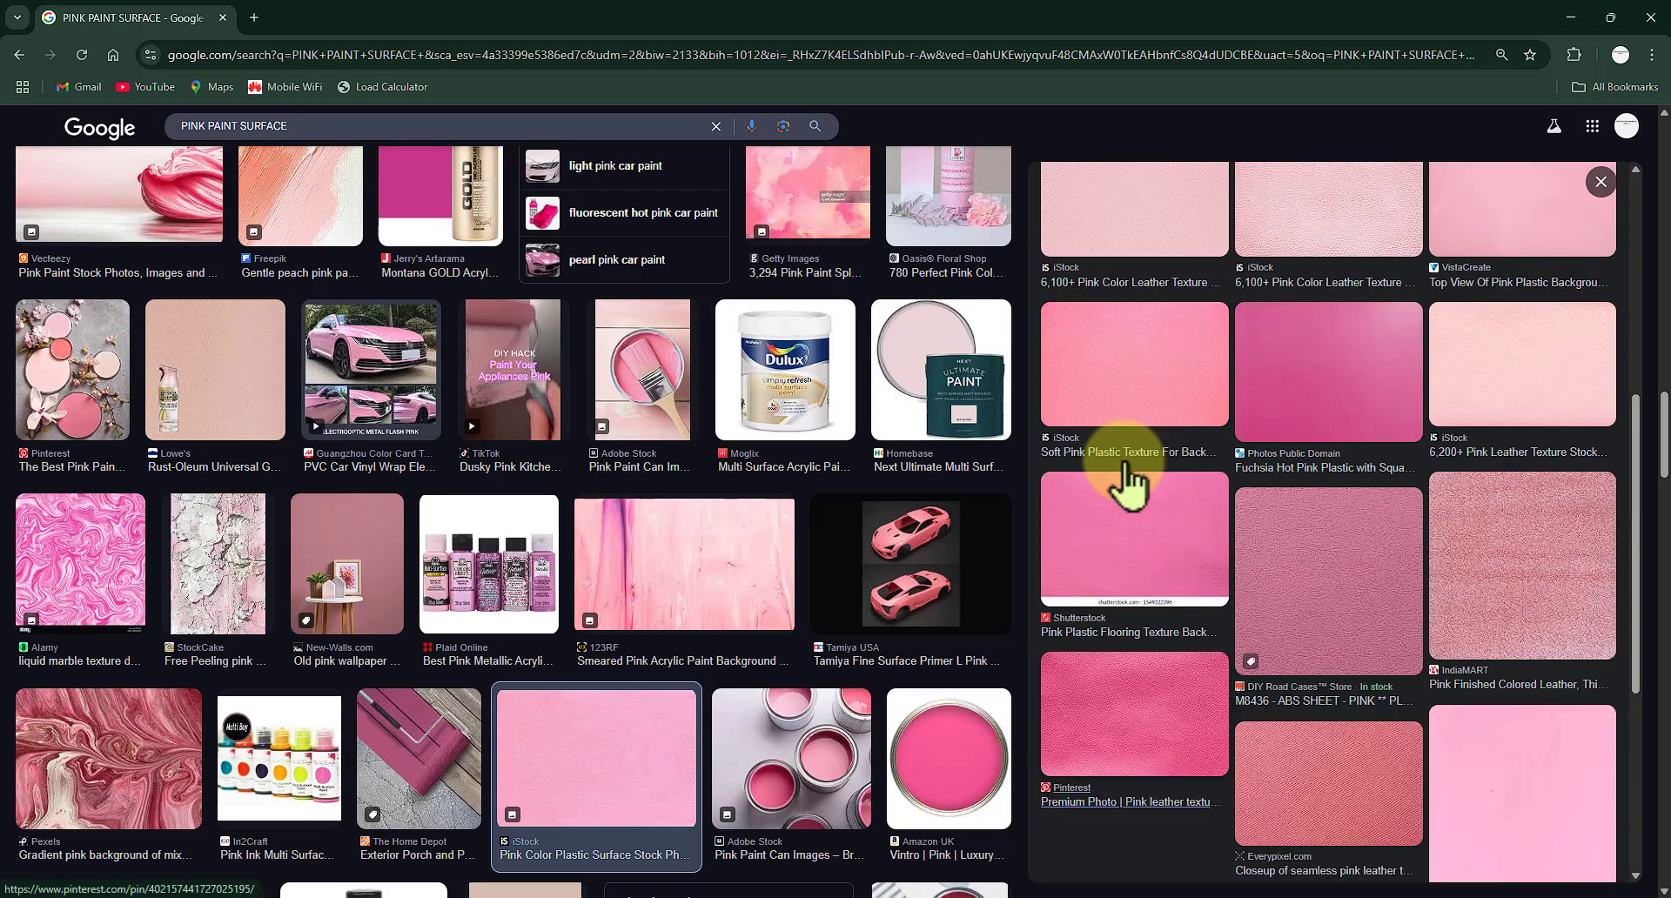
{"action": "scroll", "coordinate": [1154, 475], "scroll_direction": "up", "scroll_amount": 6}
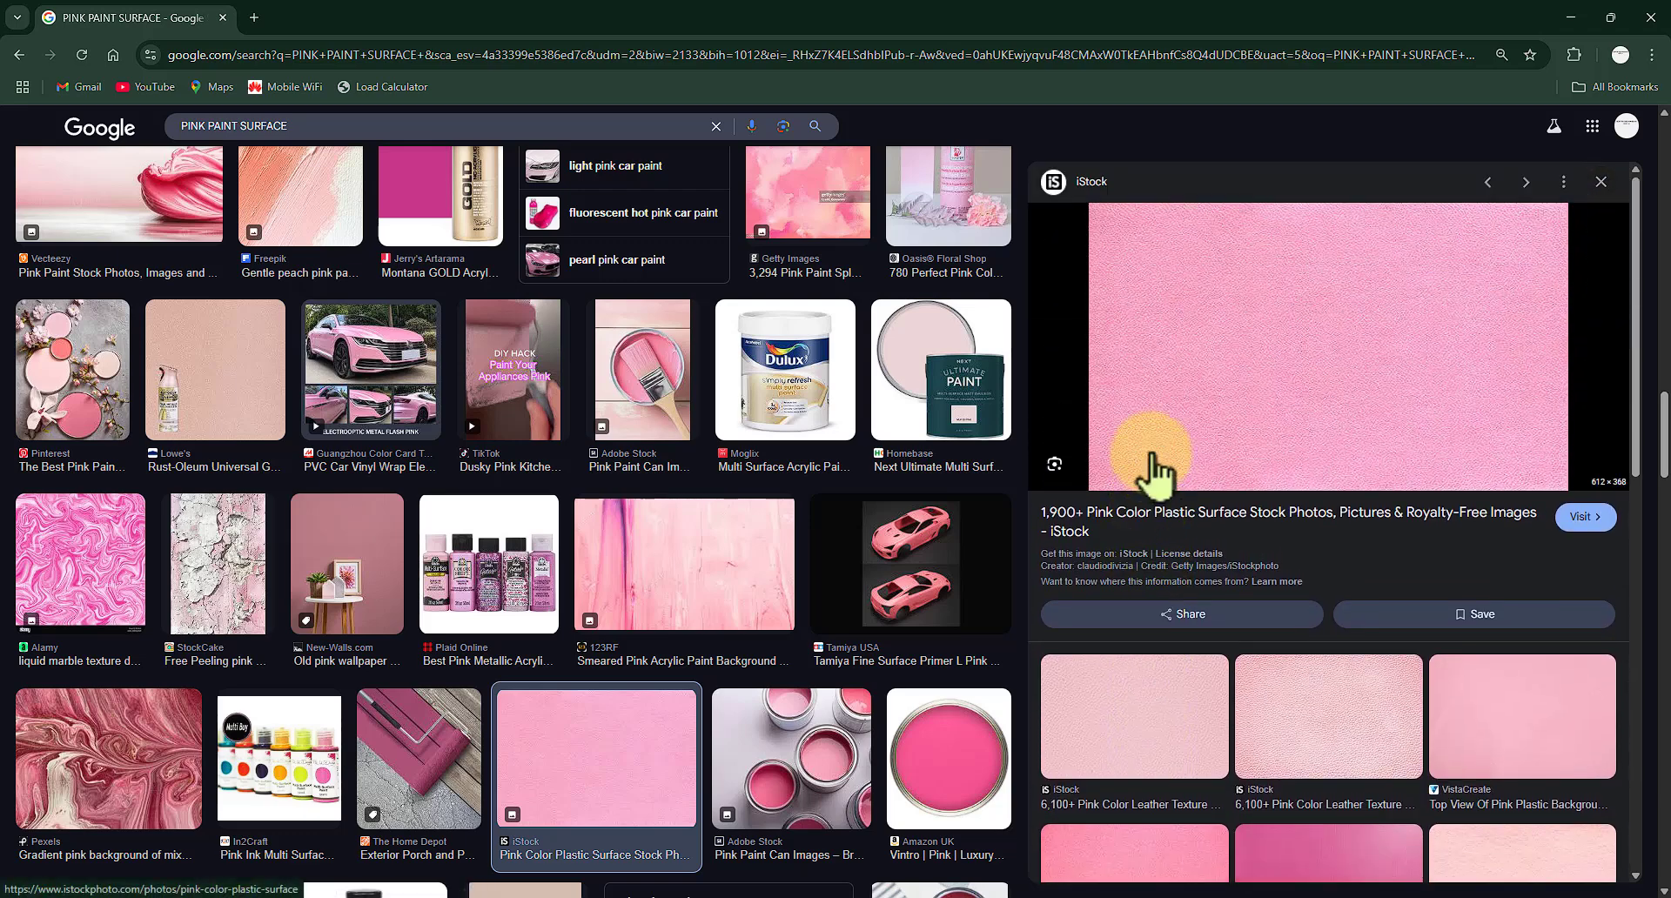
{"action": "right_click", "coordinate": [1211, 277]}
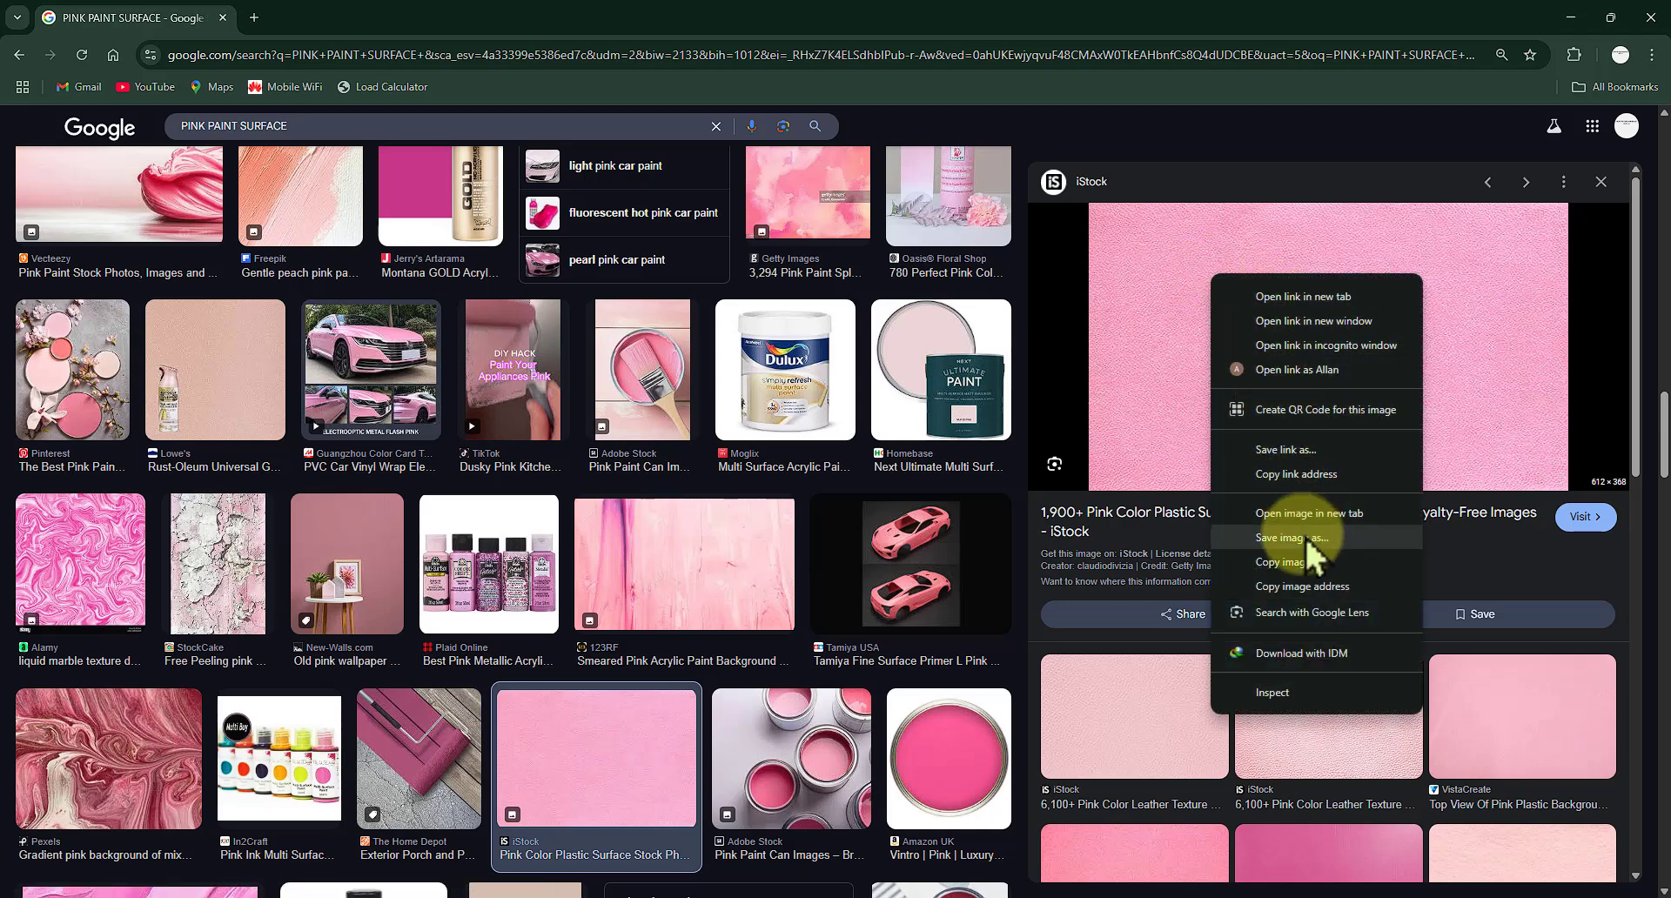
{"action": "left_click", "coordinate": [1306, 538]}
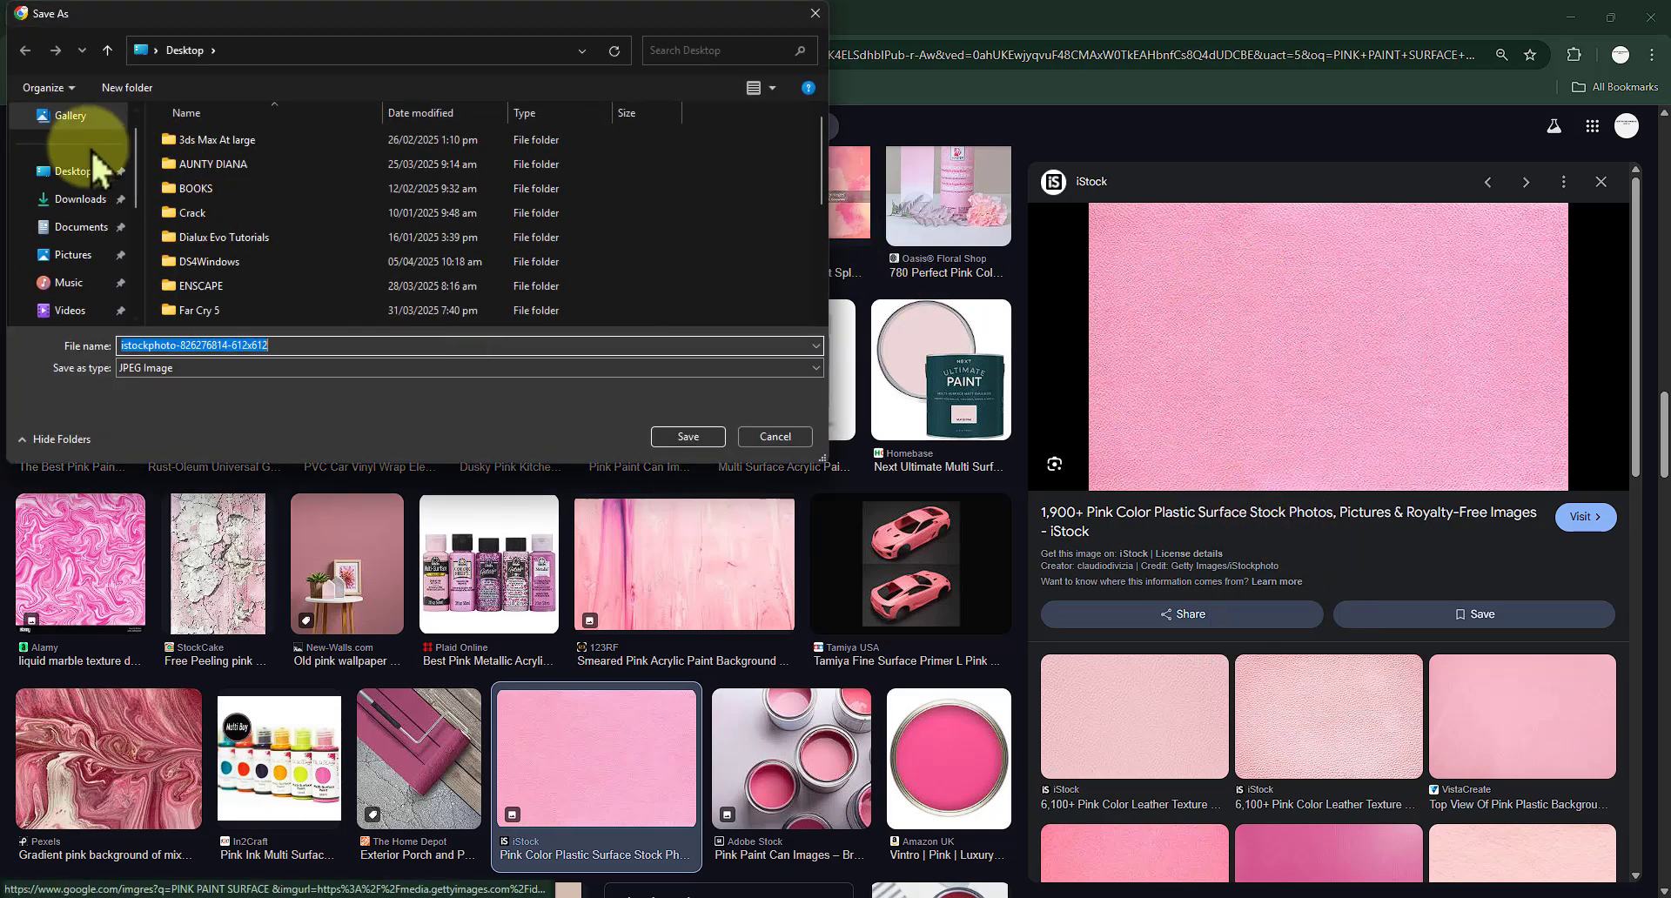
{"action": "left_click", "coordinate": [87, 169]}
{"action": "left_click", "coordinate": [702, 441]}
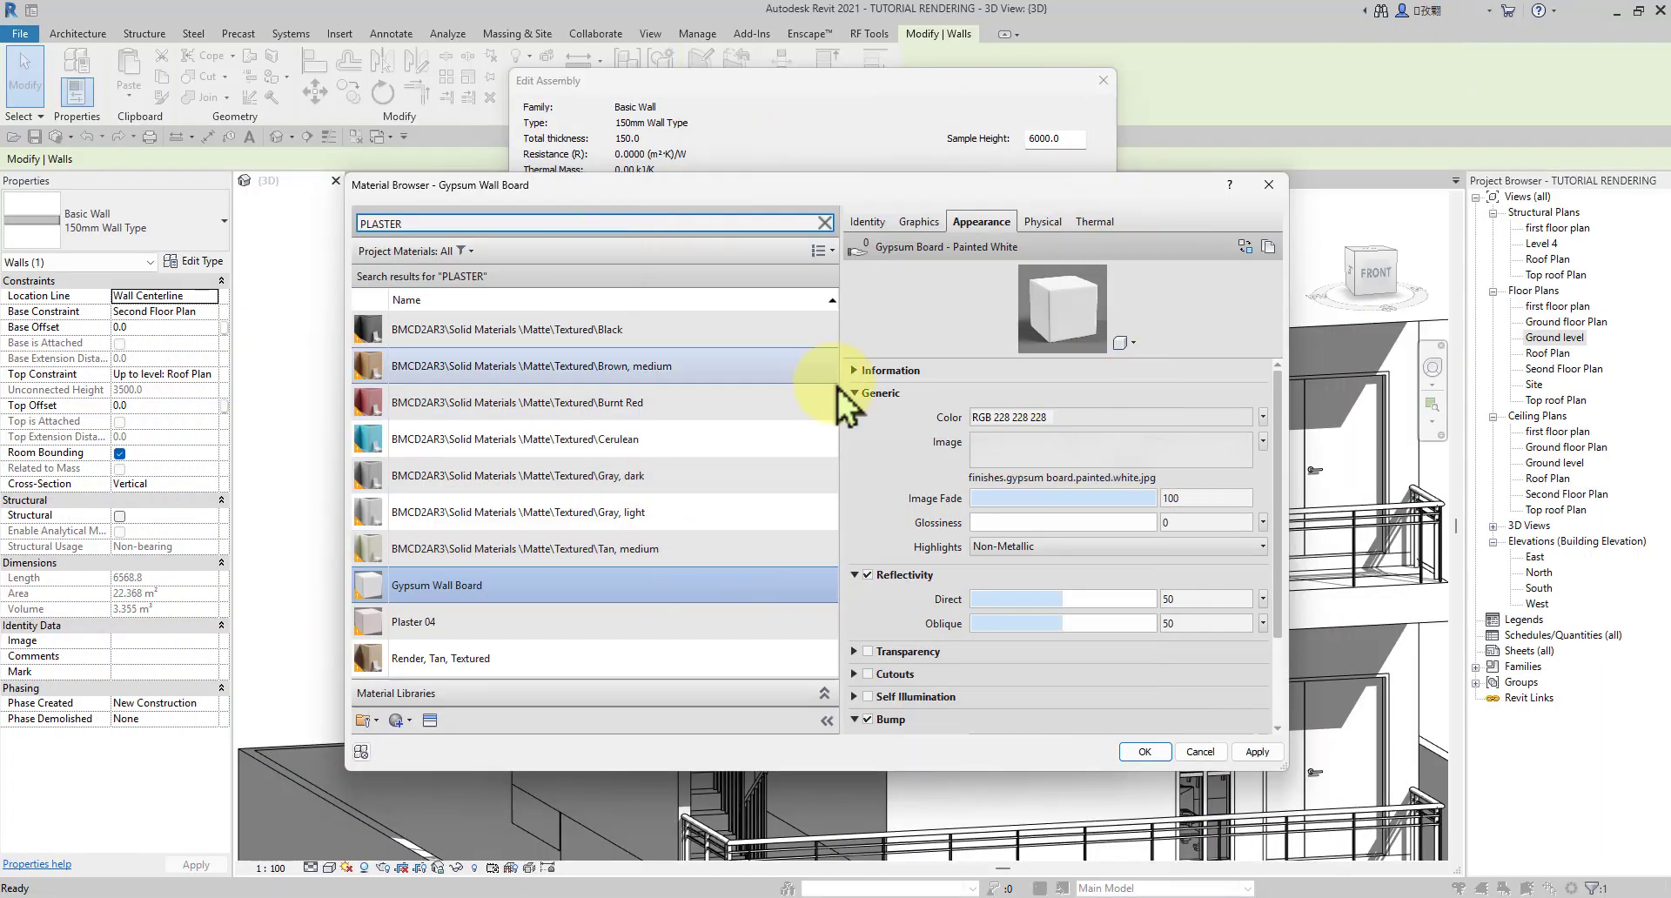
{"action": "right_click", "coordinate": [573, 587]}
{"action": "left_click", "coordinate": [635, 615]}
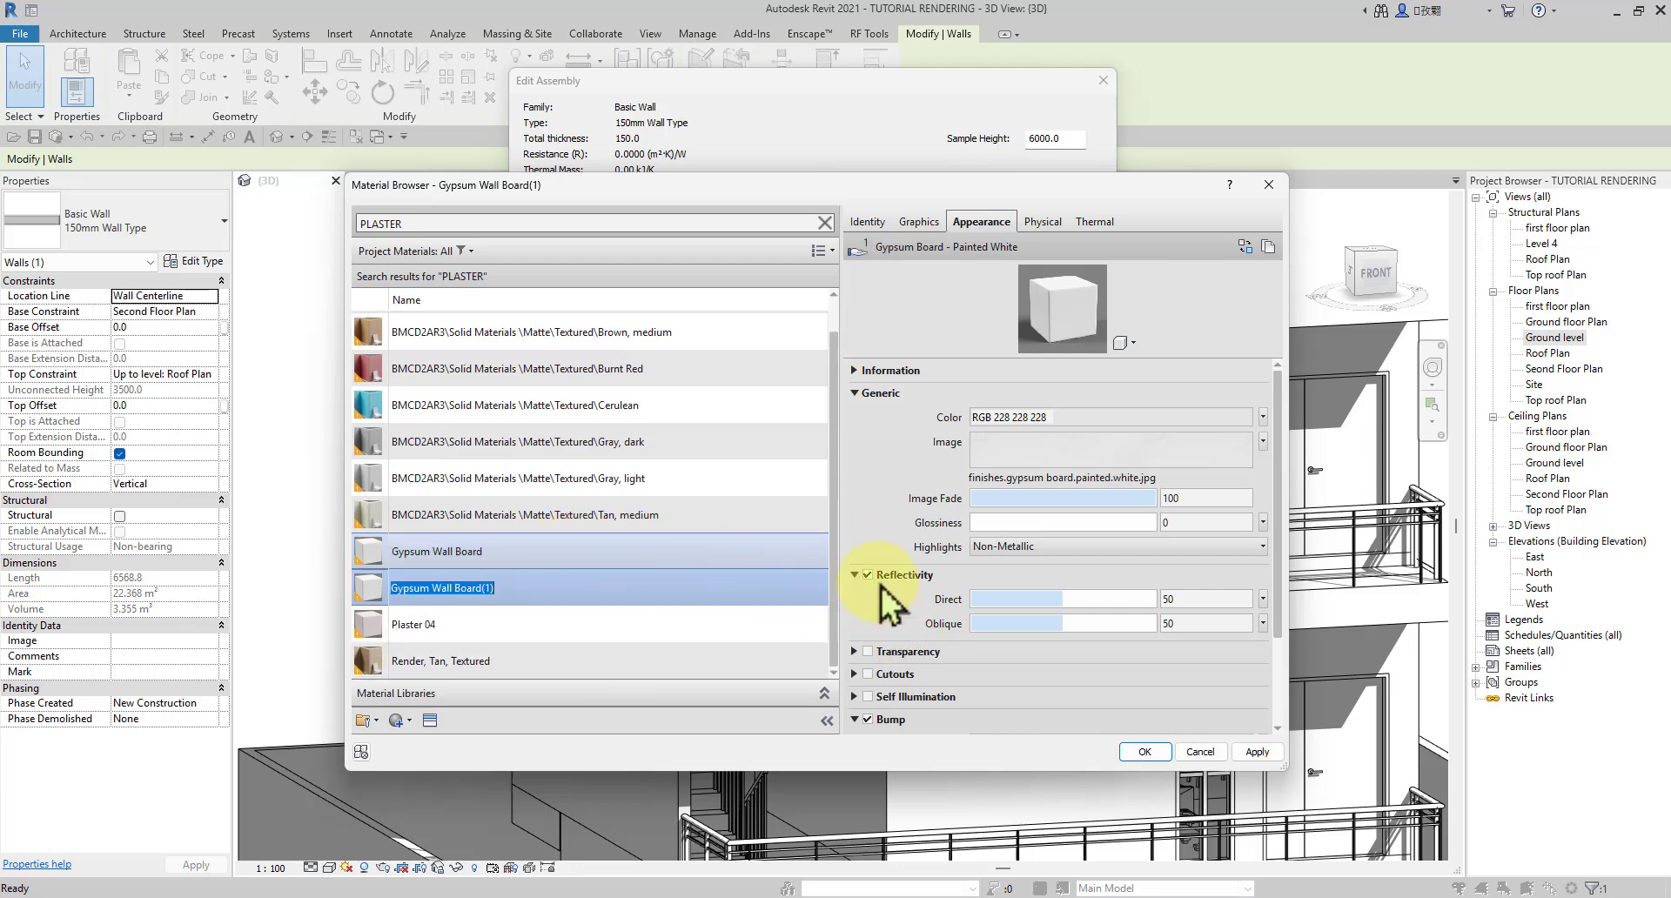
{"action": "left_click", "coordinate": [1066, 442]}
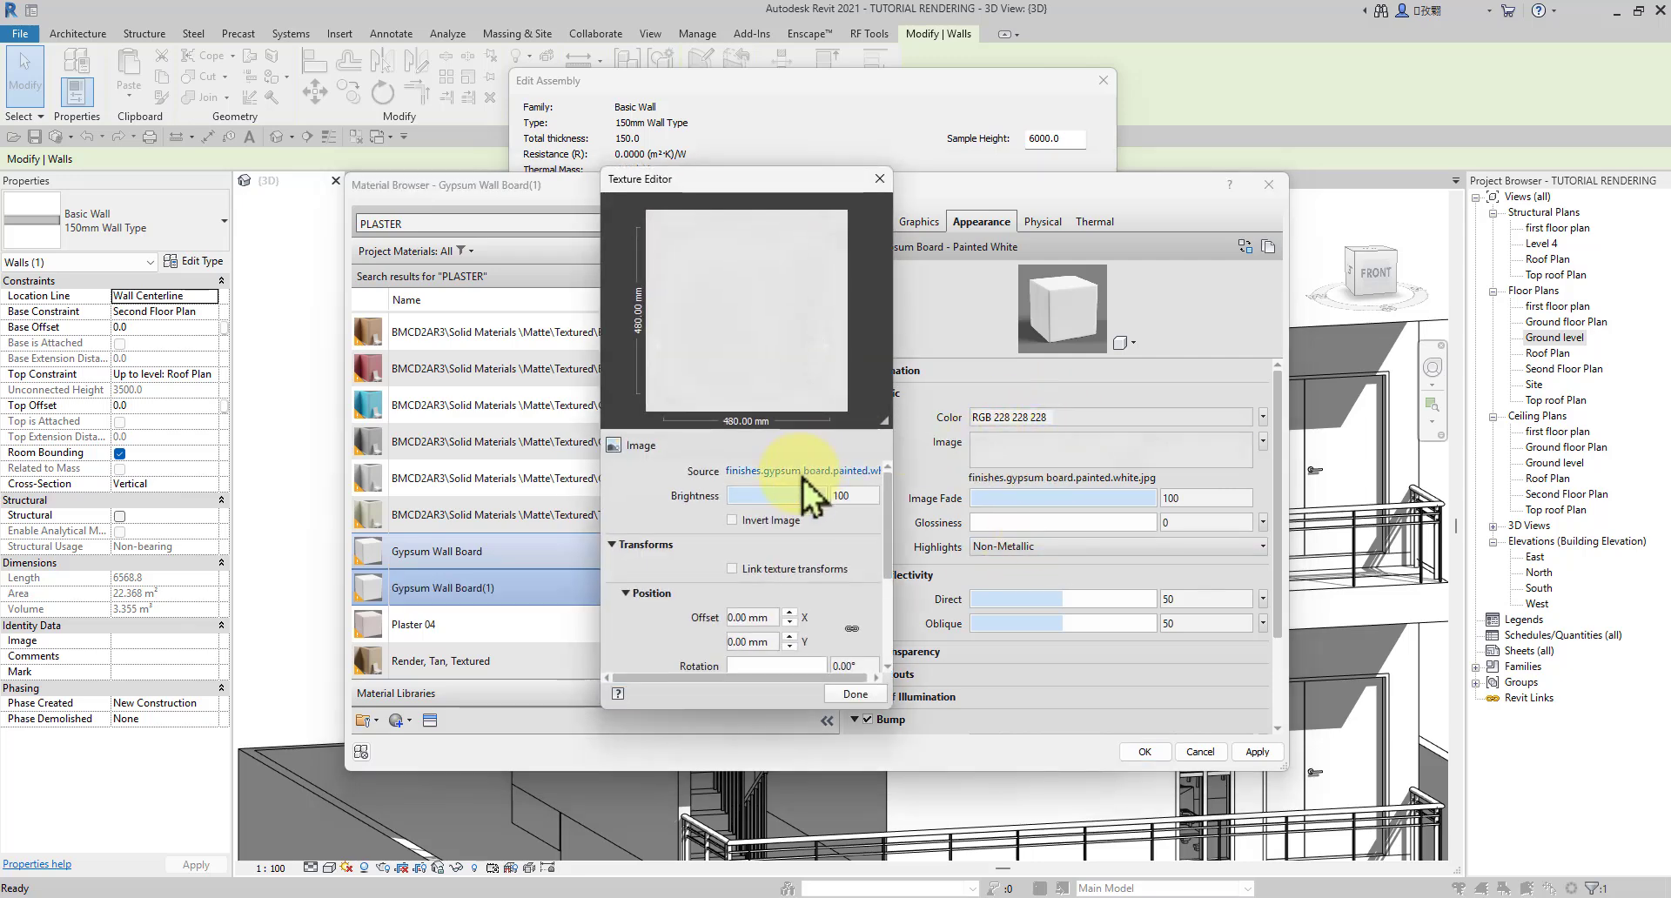
{"action": "left_click", "coordinate": [802, 473]}
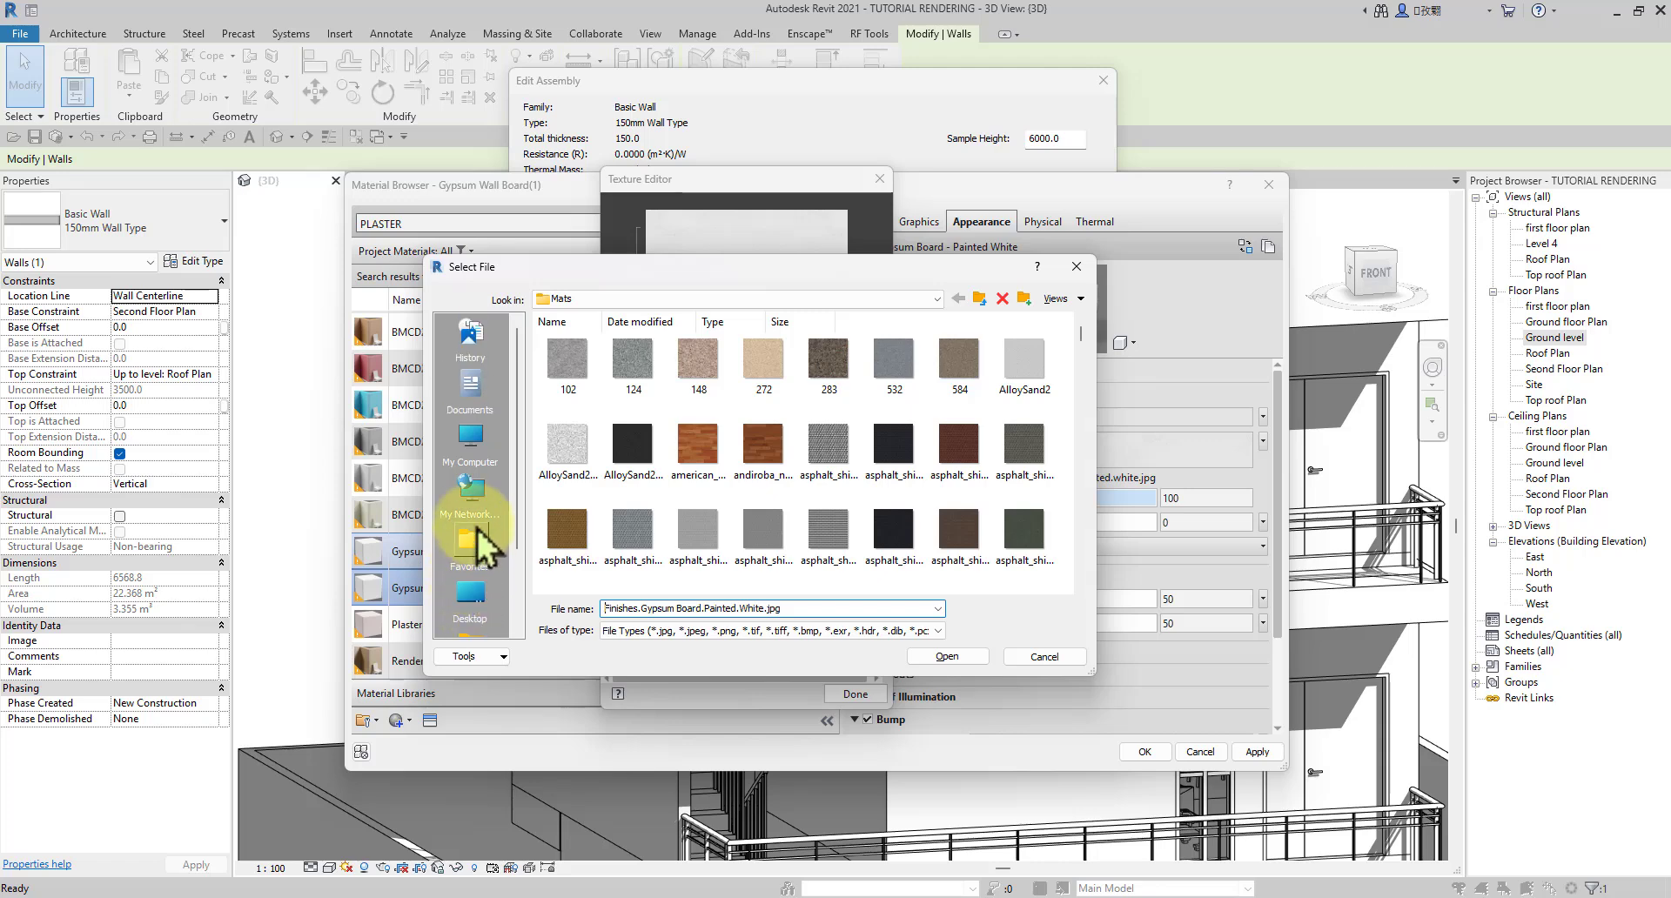
{"action": "scroll", "coordinate": [631, 322], "scroll_direction": "down", "scroll_amount": 5}
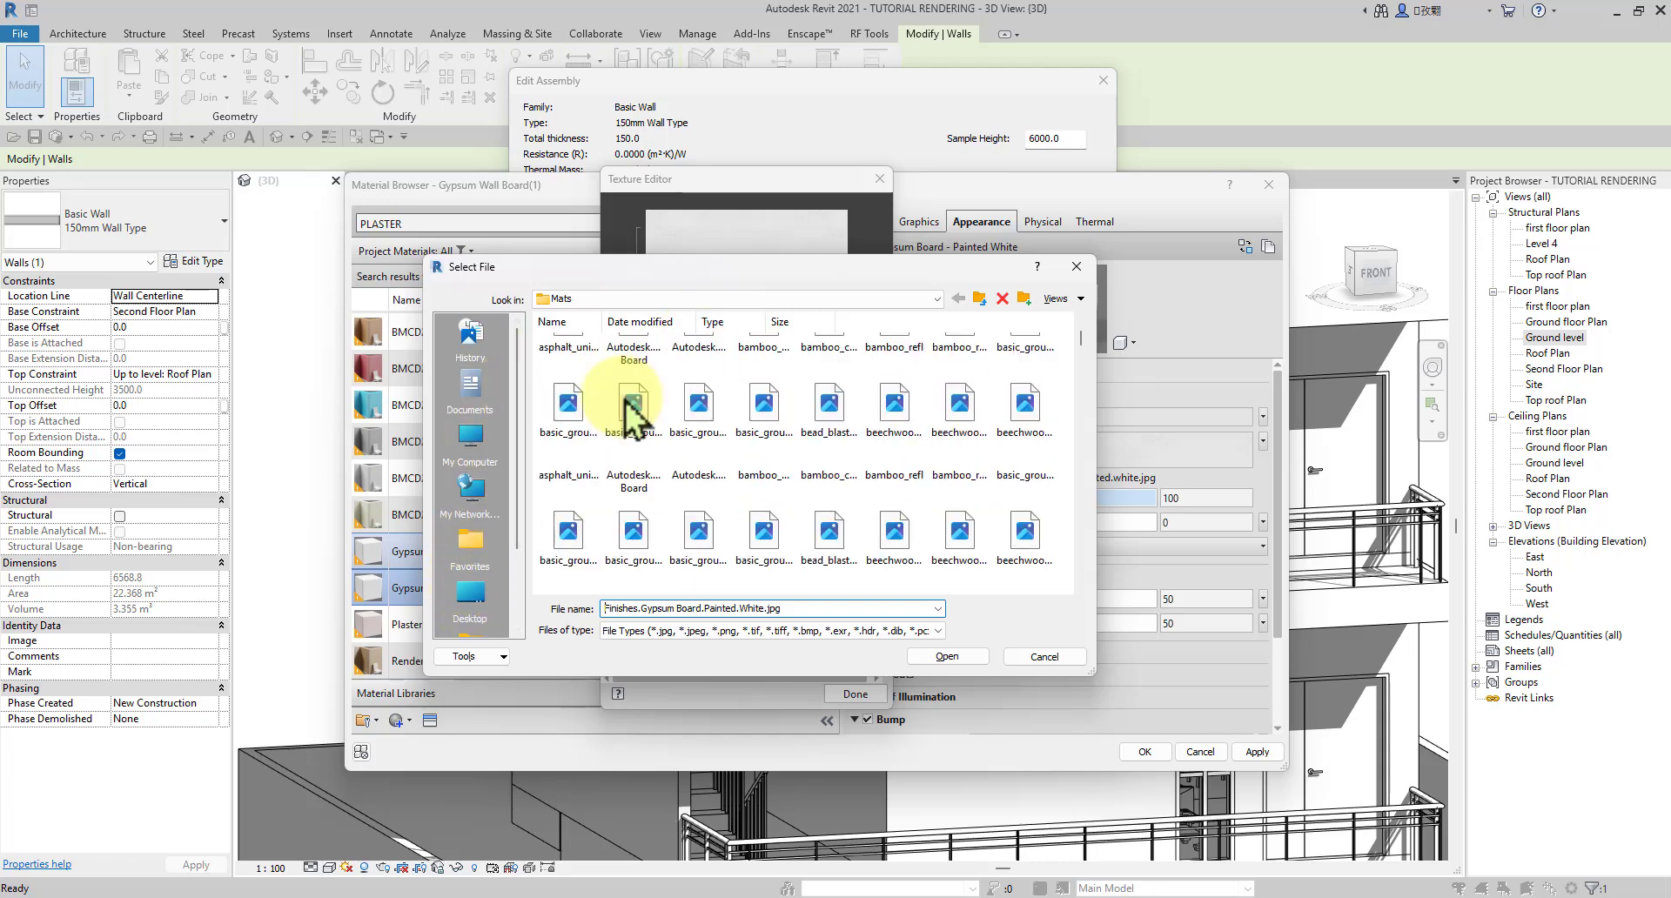
{"action": "scroll", "coordinate": [759, 365], "scroll_direction": "down", "scroll_amount": 5}
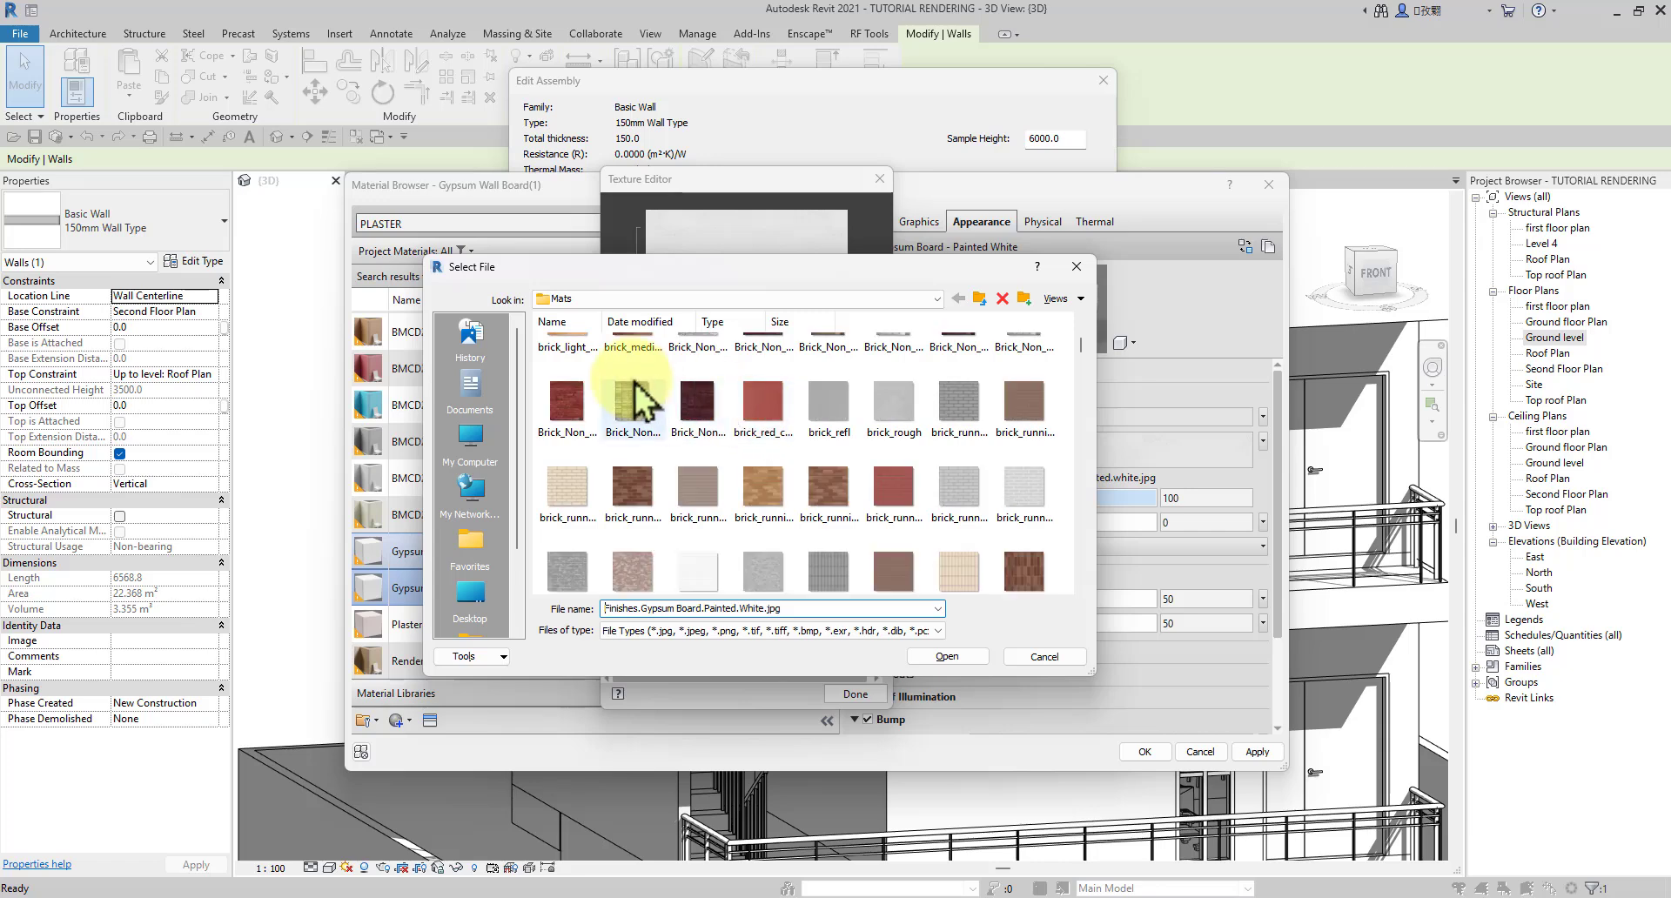
{"action": "left_click", "coordinate": [471, 441]}
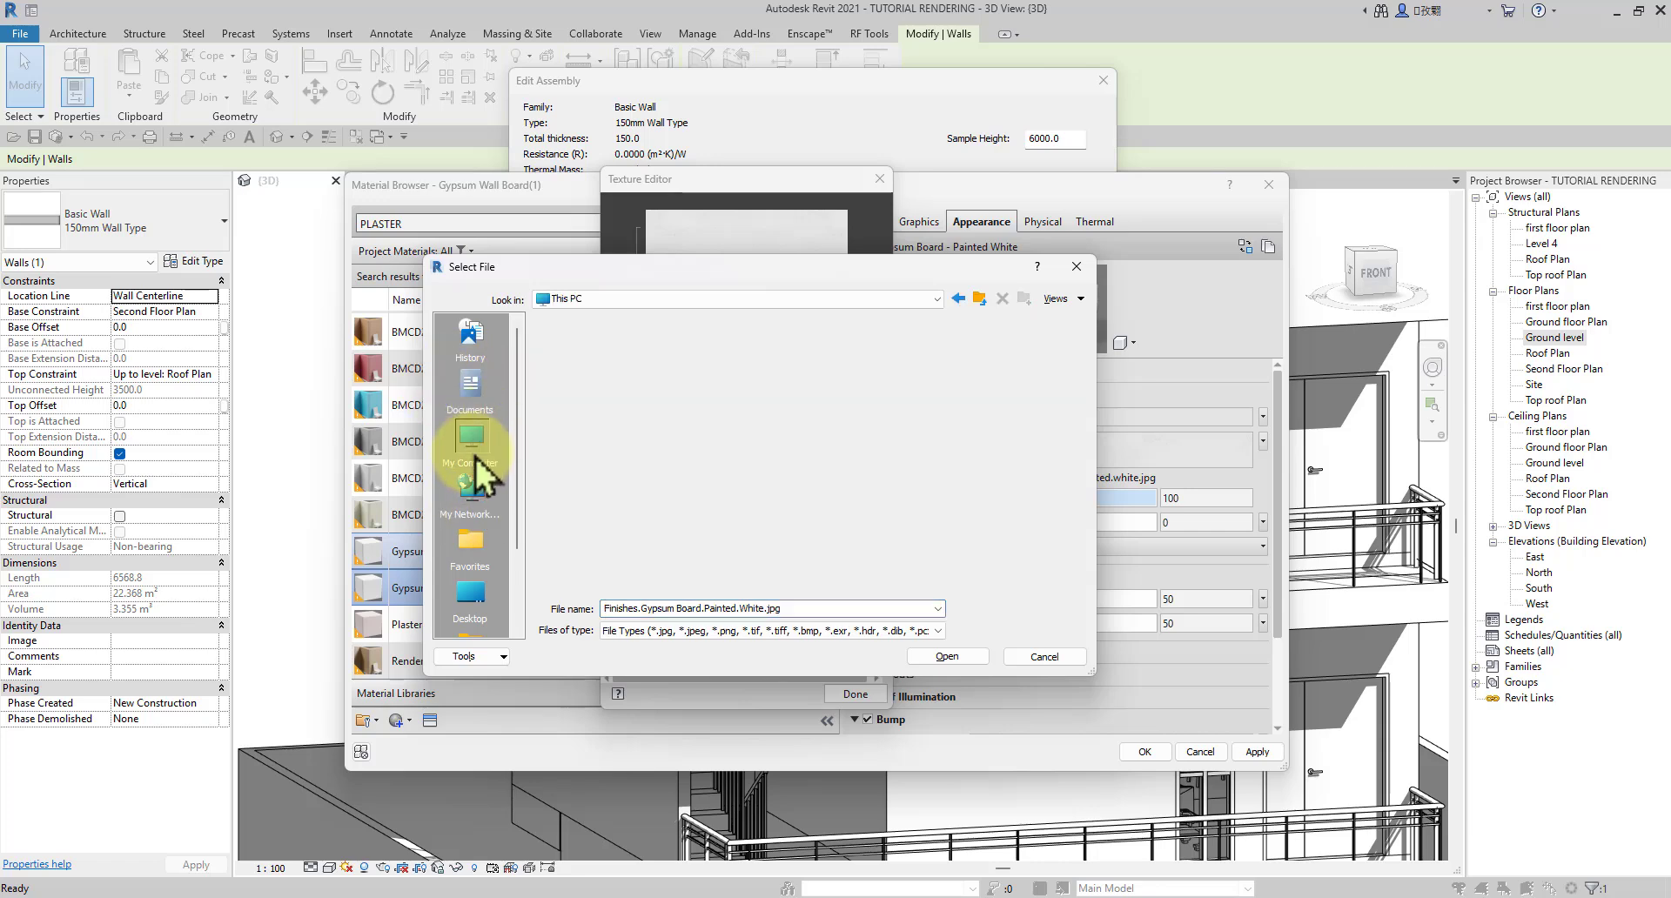
{"action": "left_click", "coordinate": [470, 601]}
{"action": "left_click", "coordinate": [1025, 533]}
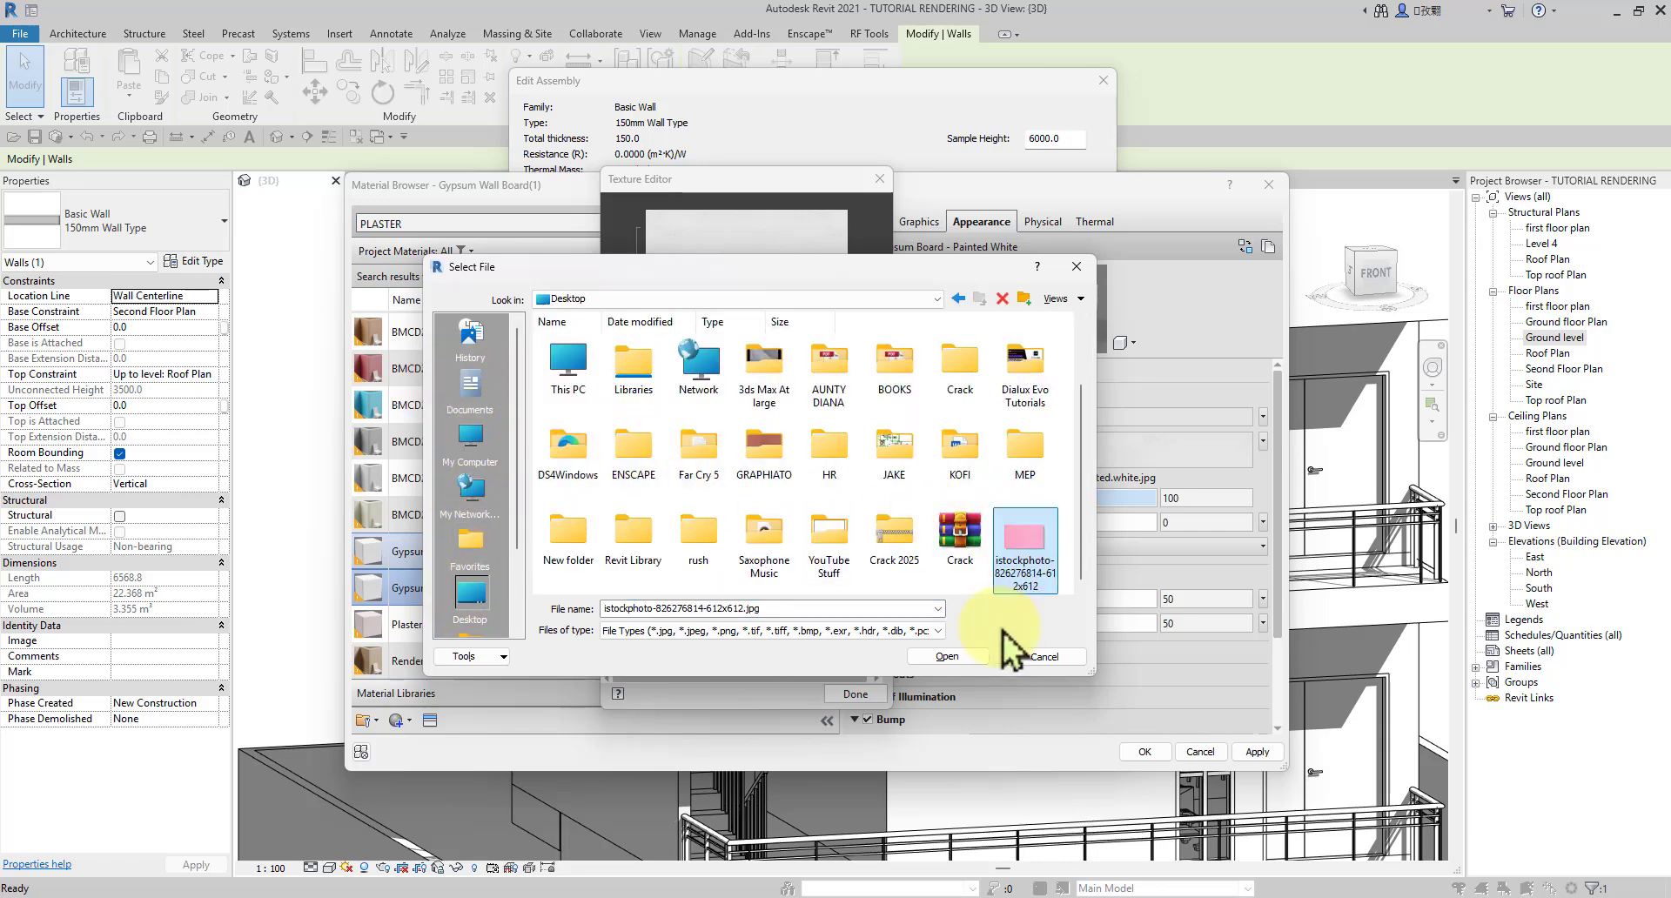
{"action": "left_click", "coordinate": [947, 656]}
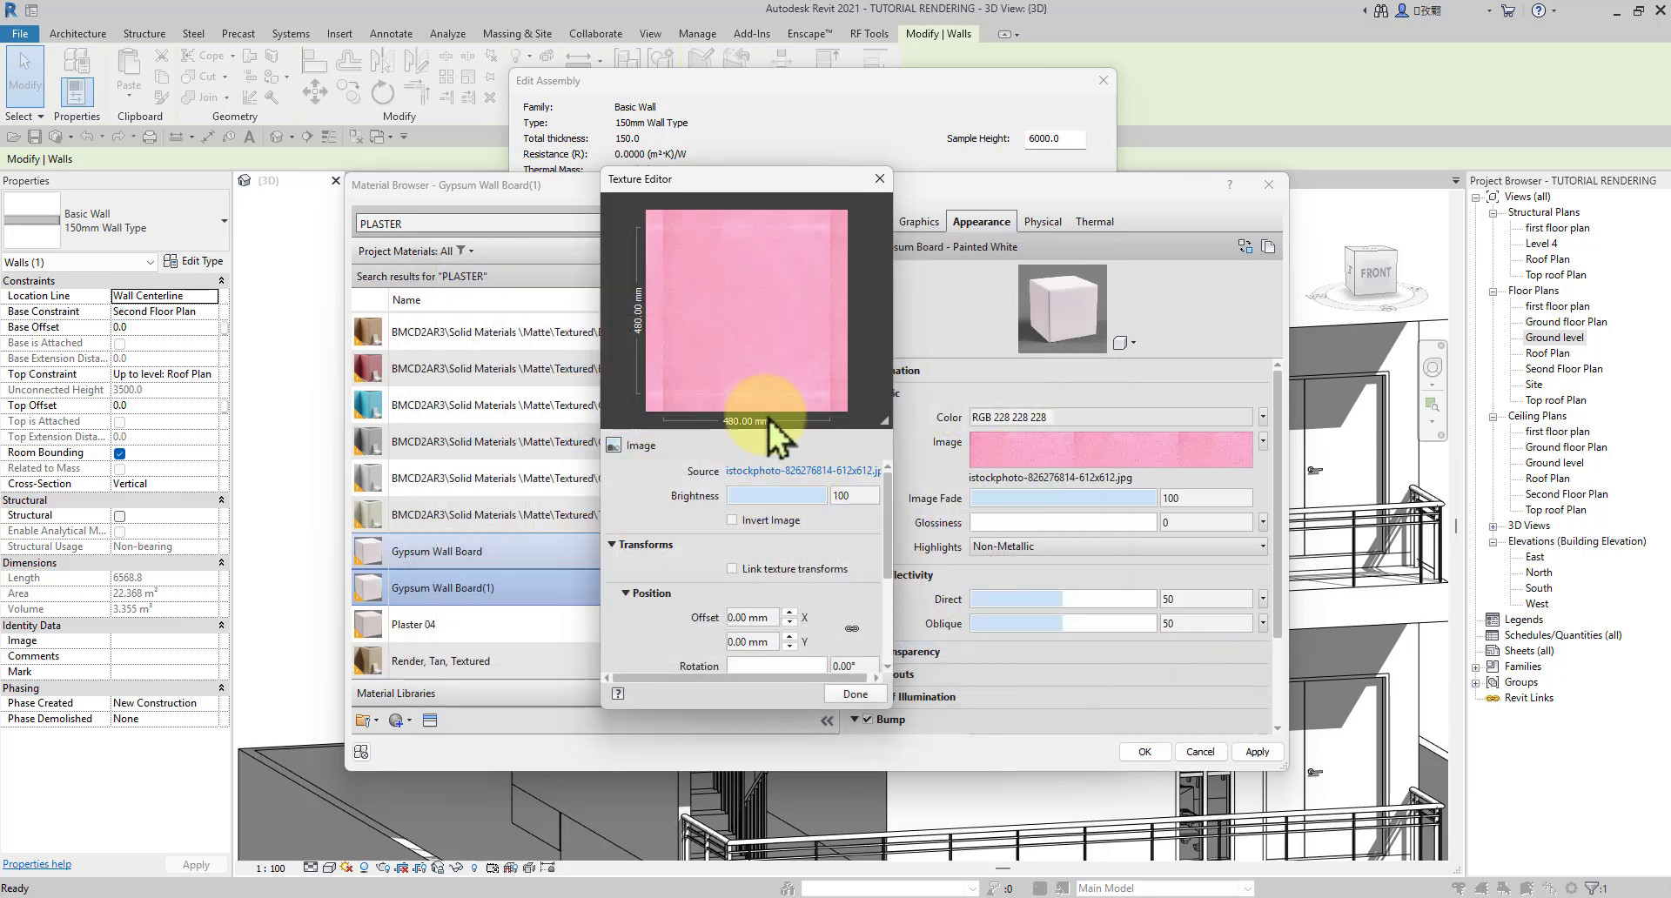
Step: Assign the duplicated gypsum material to the interior Finish 1 layer, and apply the updated structure to the 150mm Wall Type
{"action": "left_click", "coordinate": [1251, 758]}
{"action": "left_click", "coordinate": [1161, 755]}
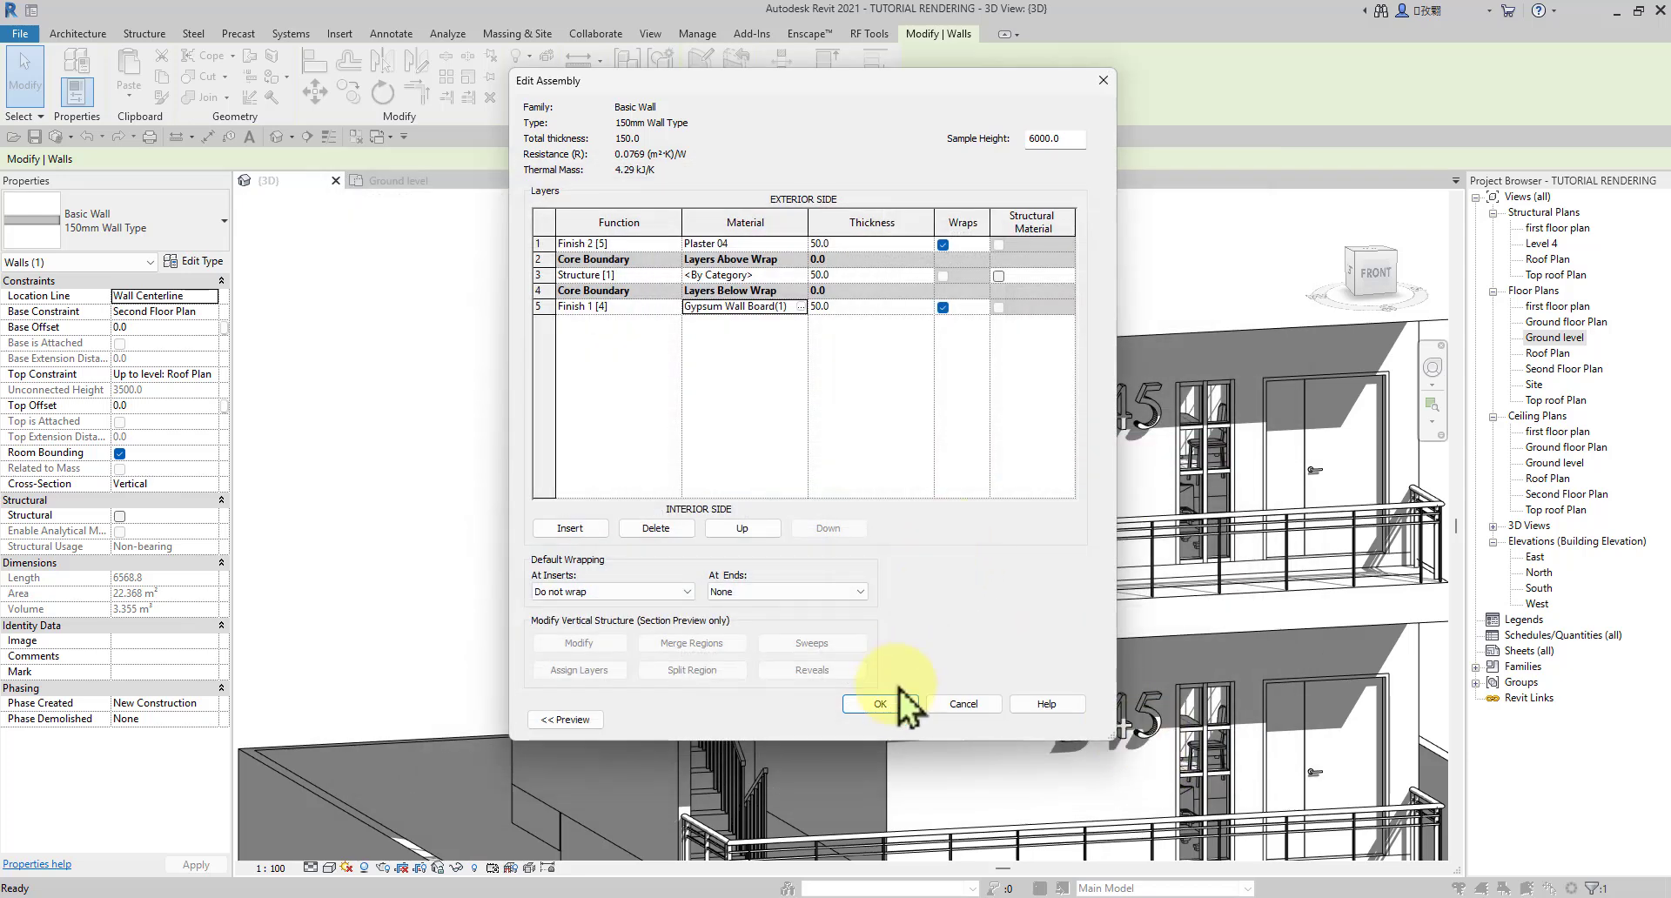
{"action": "left_click", "coordinate": [1068, 723]}
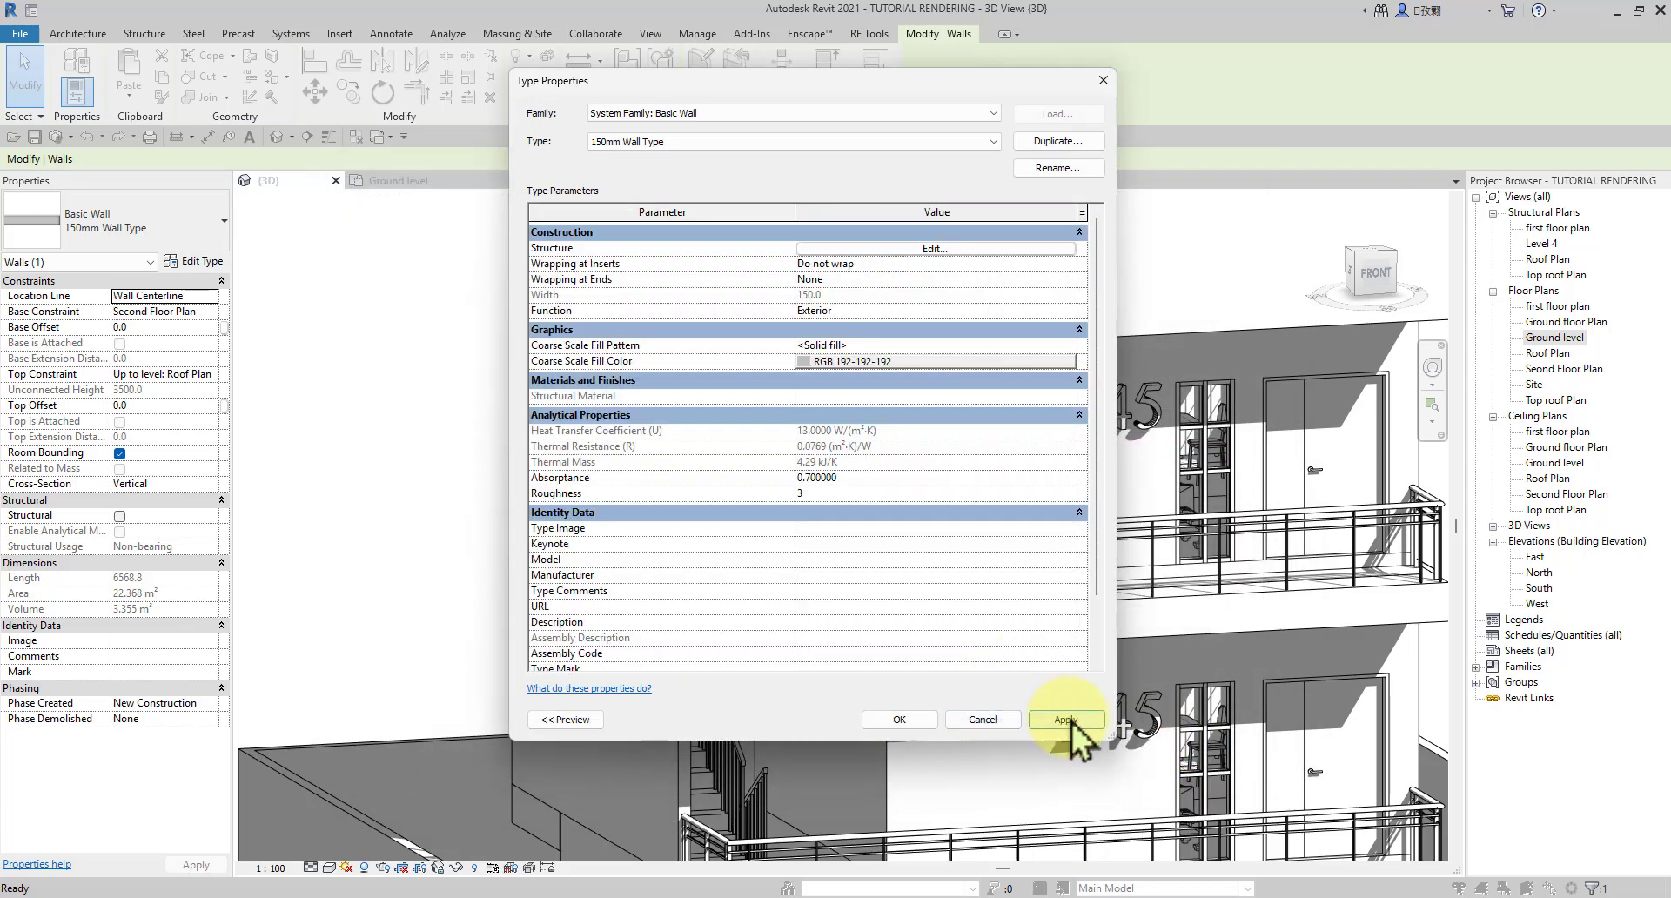
{"action": "left_click", "coordinate": [882, 717]}
{"action": "scroll", "coordinate": [571, 405], "scroll_direction": "up", "scroll_amount": 3}
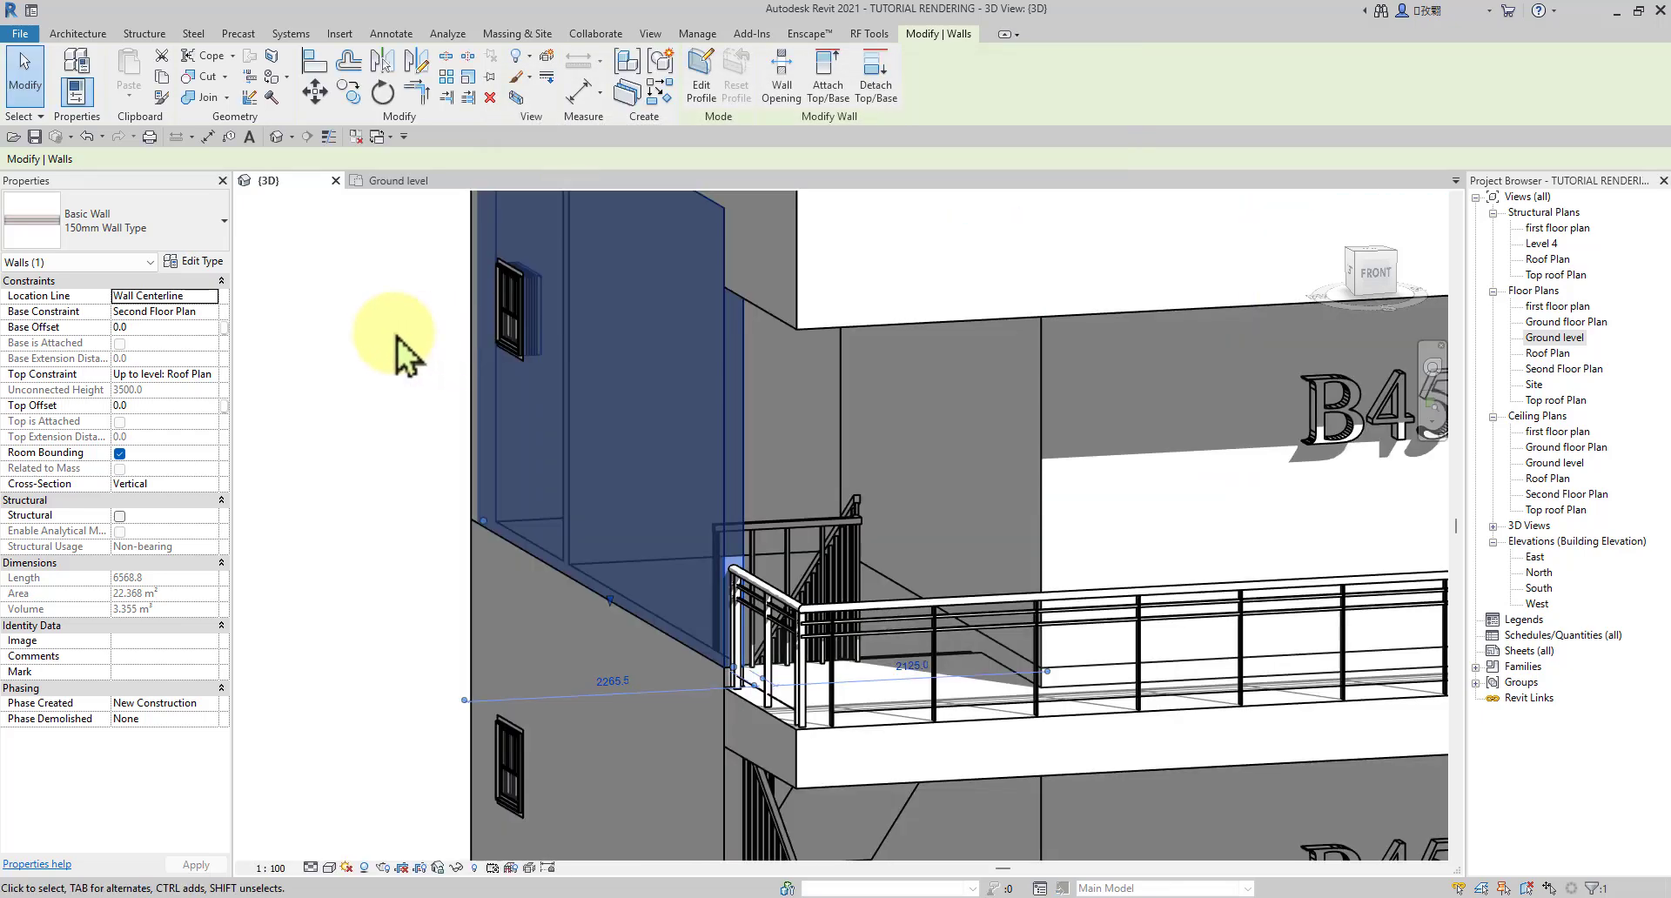
{"action": "left_click", "coordinate": [369, 365]}
Step: Resume Enscape's live updates and switch to the Enscape window
{"action": "scroll", "coordinate": [385, 382], "scroll_direction": "down", "scroll_amount": 5}
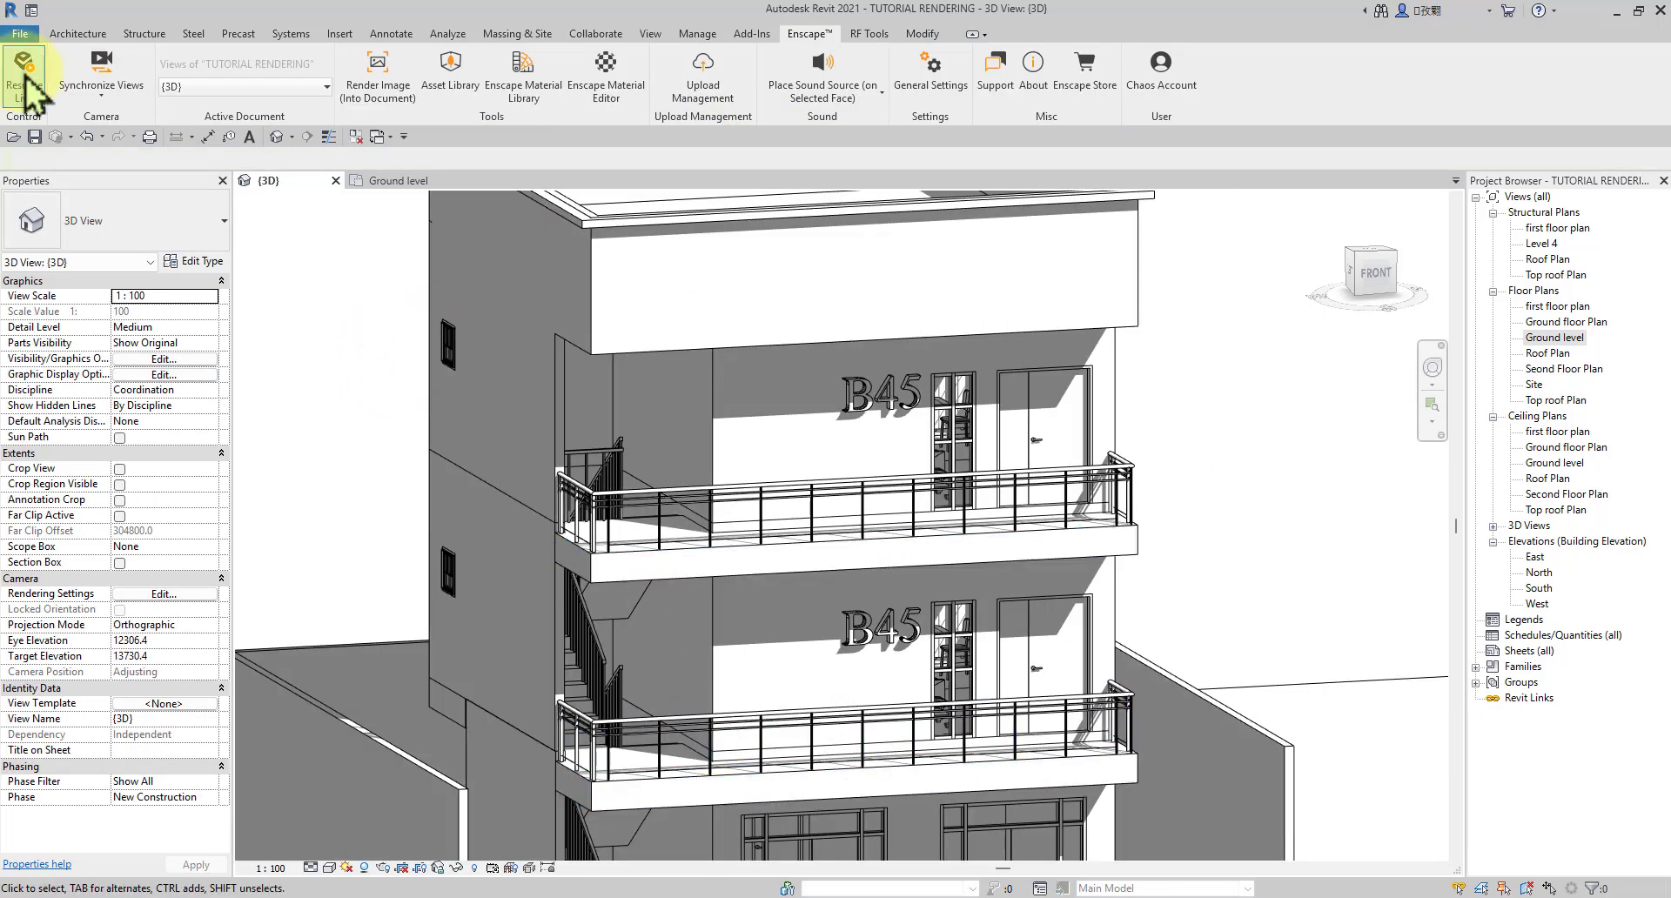
{"action": "left_click", "coordinate": [24, 71]}
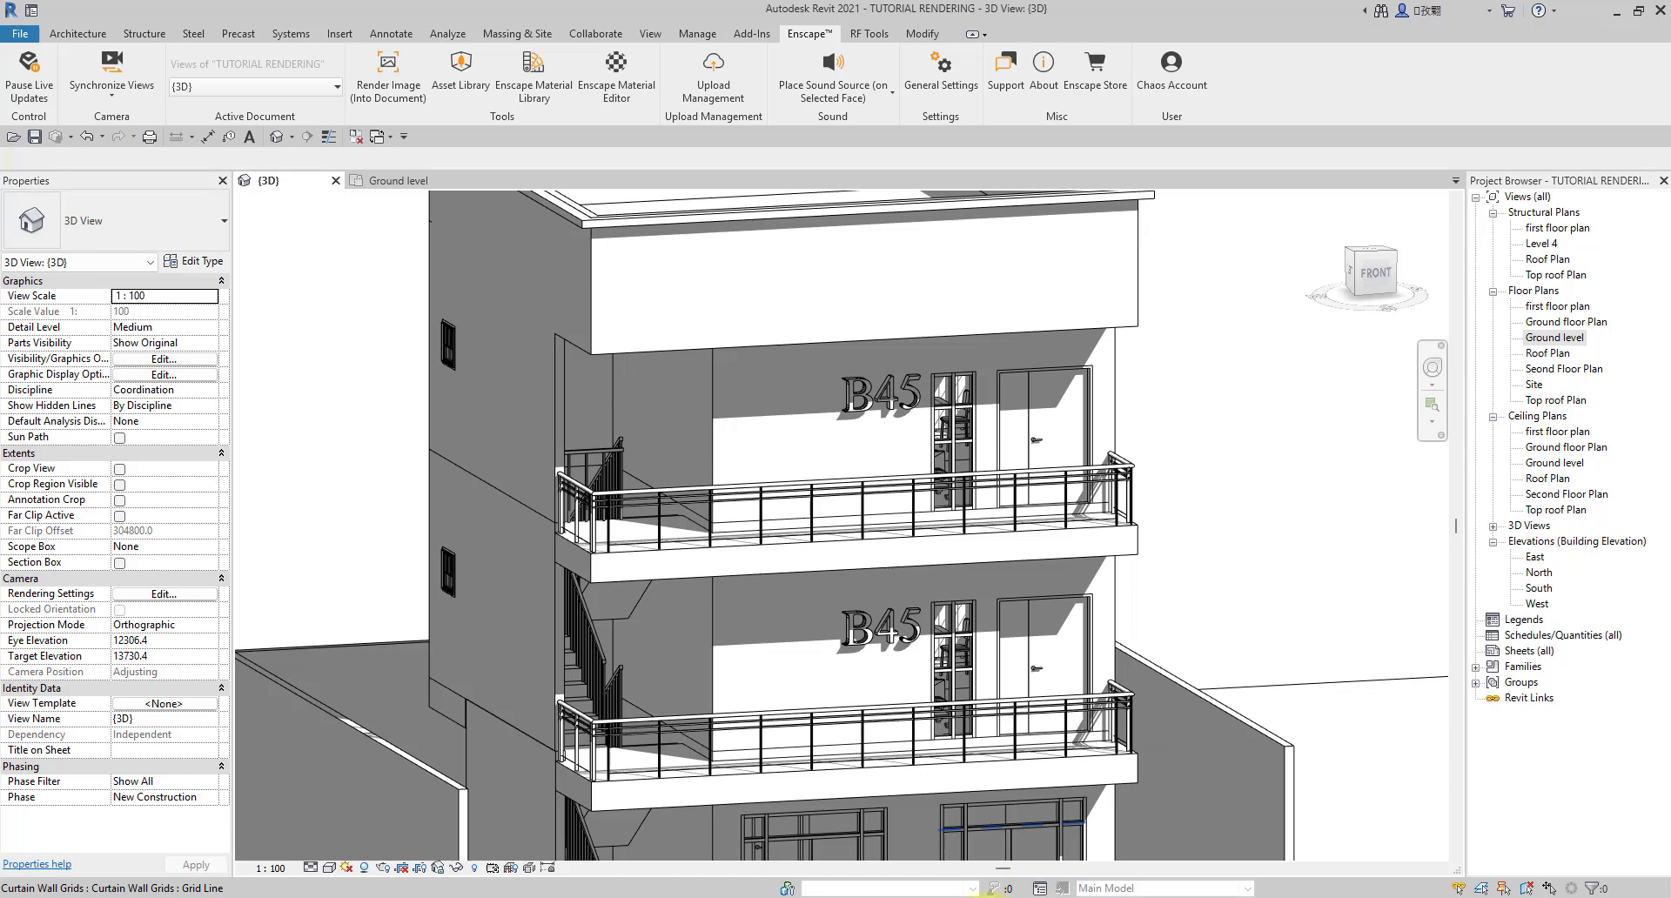
{"action": "mouse_move", "coordinate": [988, 895]}
{"action": "left_click", "coordinate": [1017, 848]}
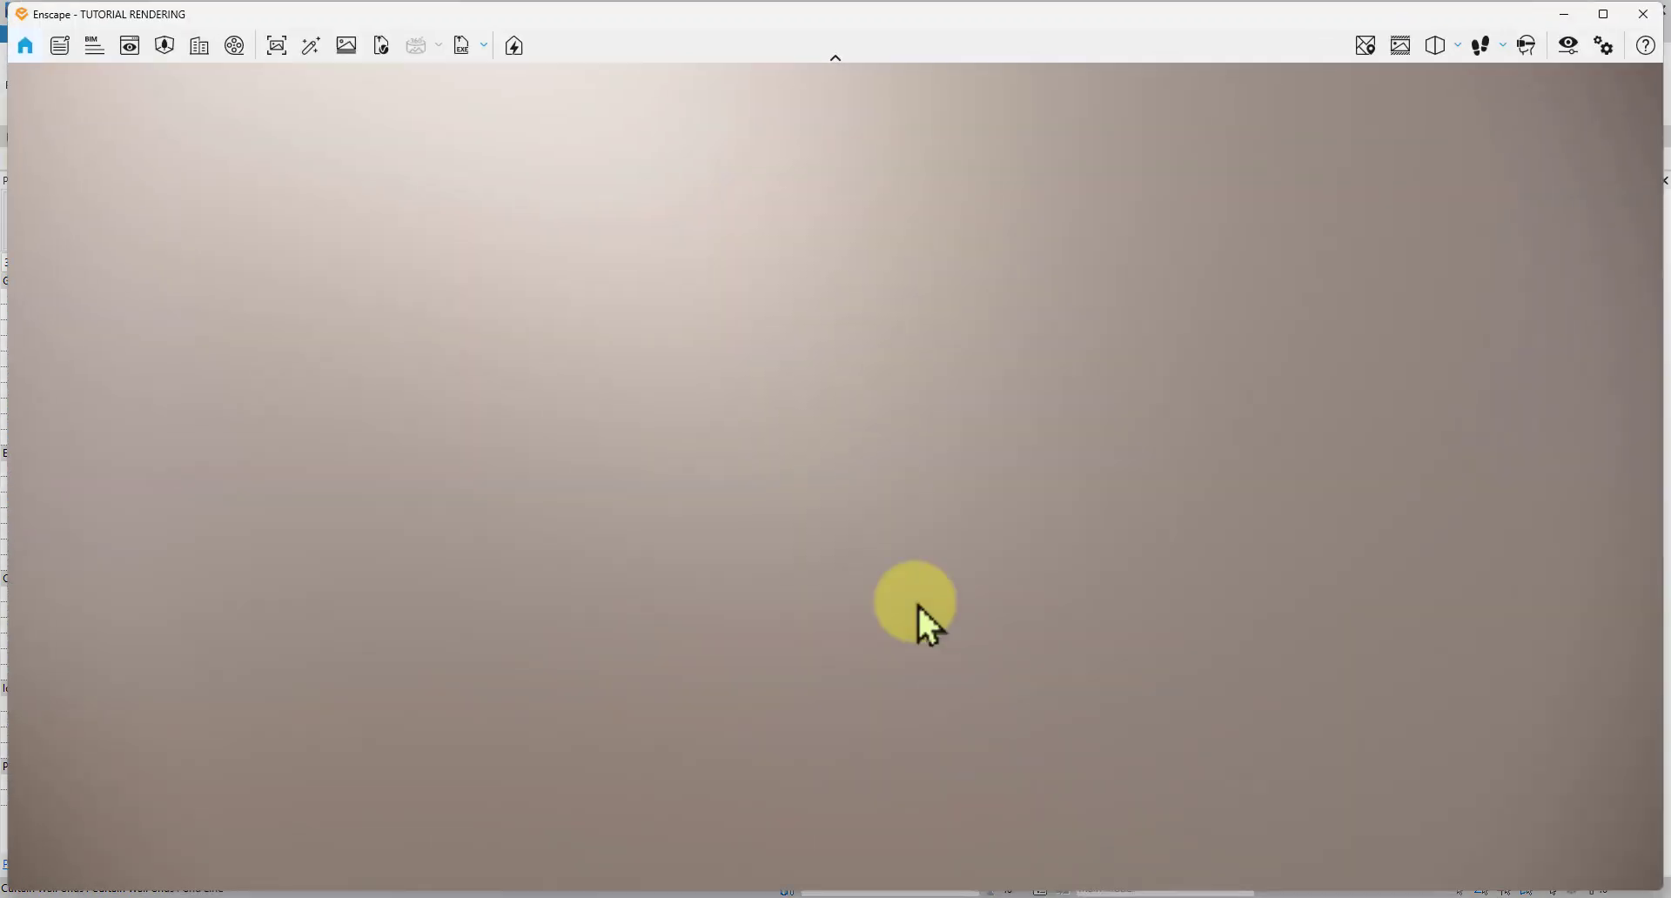
Step: Walk around the rendered building and examine which finish faces outward on the side walls, shopfront and staircase
{"action": "scroll", "coordinate": [703, 493], "scroll_direction": "down", "scroll_amount": 3}
{"action": "mouse_move", "coordinate": [701, 489]}
{"action": "left_mouse_down"}
{"action": "mouse_move", "coordinate": [780, 492]}
{"action": "mouse_move", "coordinate": [675, 473]}
{"action": "mouse_move", "coordinate": [787, 511]}
{"action": "mouse_move", "coordinate": [1247, 539]}
{"action": "mouse_move", "coordinate": [1302, 571]}
{"action": "mouse_move", "coordinate": [1659, 554]}
{"action": "mouse_move", "coordinate": [653, 510]}
{"action": "mouse_move", "coordinate": [1168, 422]}
{"action": "mouse_move", "coordinate": [966, 432]}
{"action": "mouse_move", "coordinate": [1220, 421]}
{"action": "mouse_move", "coordinate": [703, 503]}
{"action": "mouse_move", "coordinate": [698, 487]}
{"action": "left_mouse_up"}
{"action": "key", "text": "w"}
{"action": "key", "text": "space"}
{"action": "key", "text": "a"}
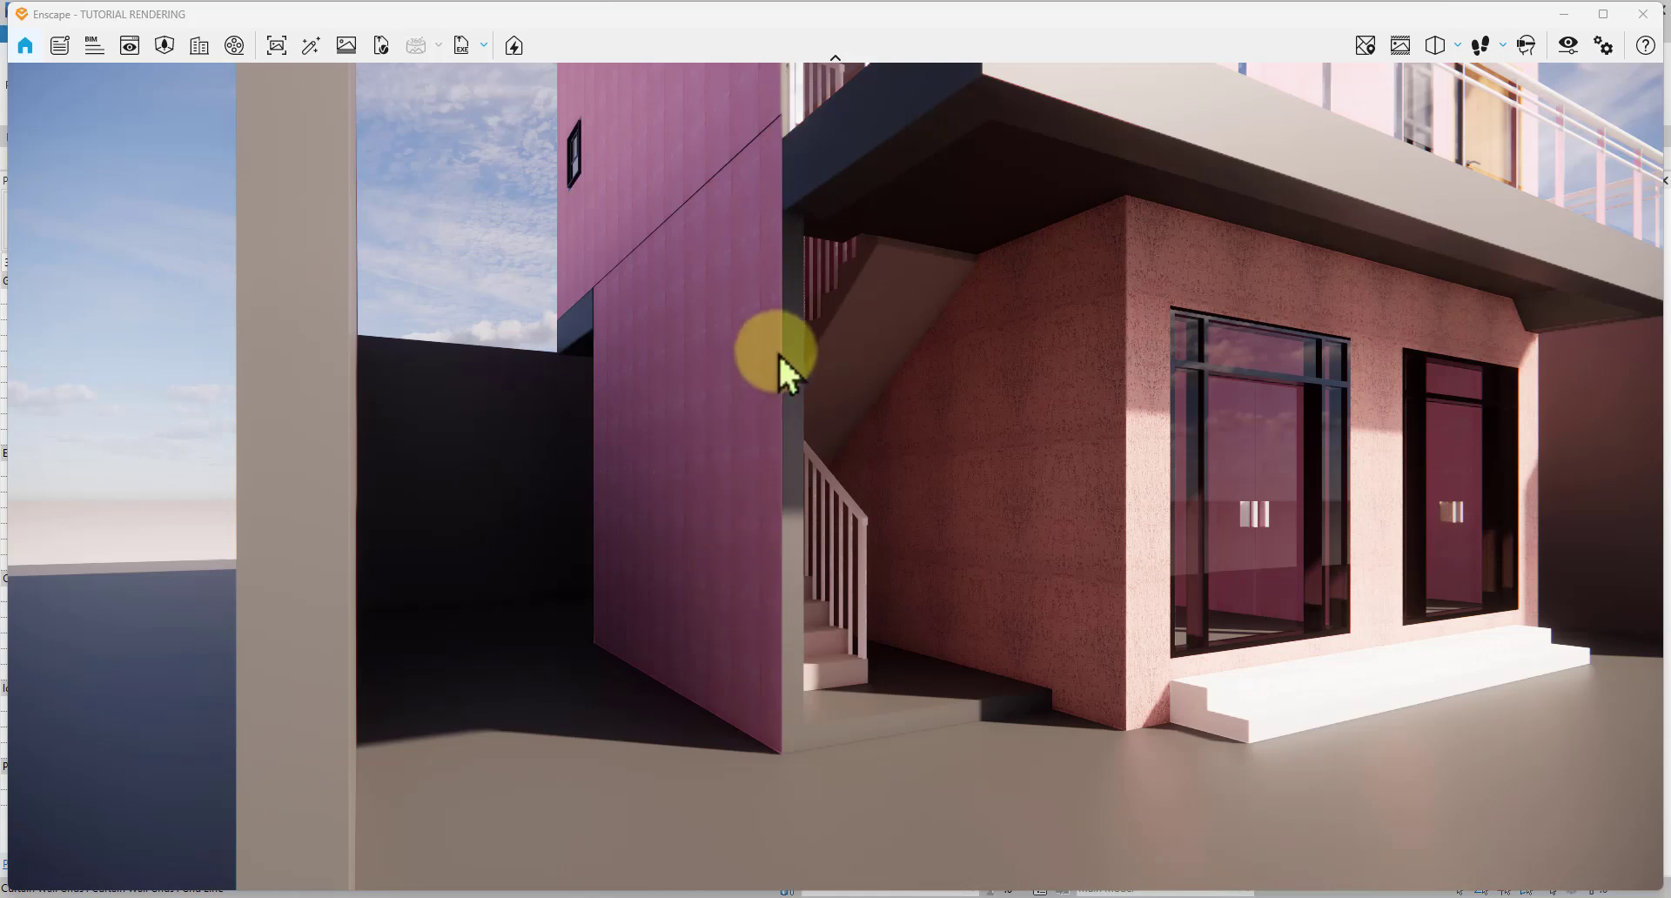
{"action": "left_click_drag", "start_coordinate": [921, 432], "coordinate": [533, 441]}
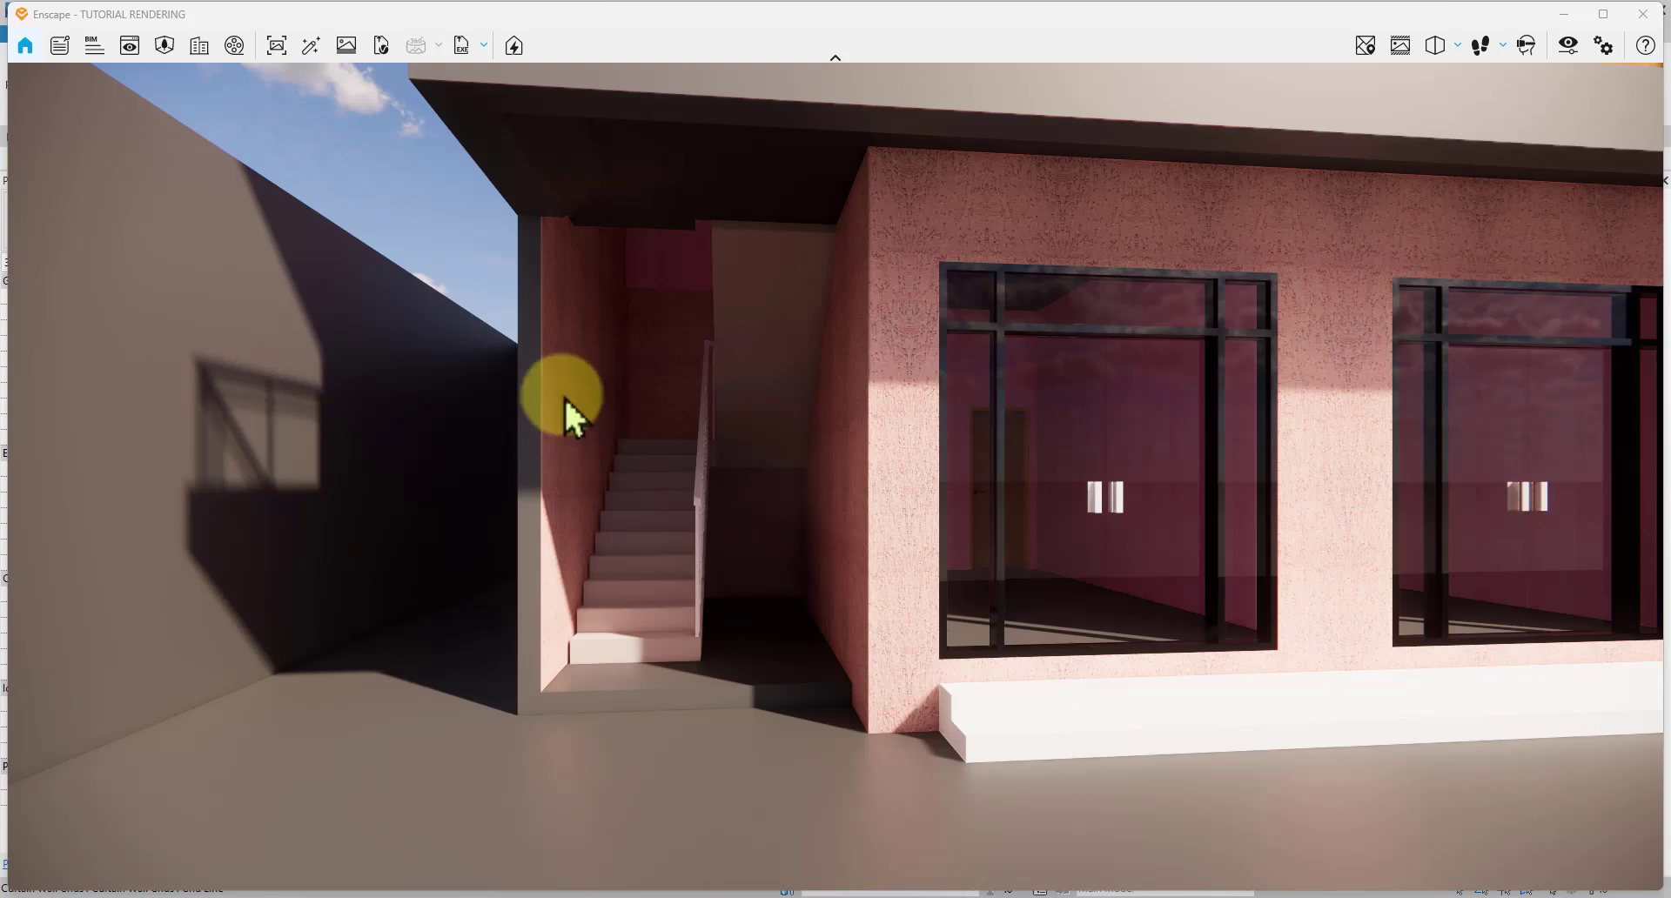
{"action": "left_click_drag", "start_coordinate": [547, 420], "coordinate": [677, 327]}
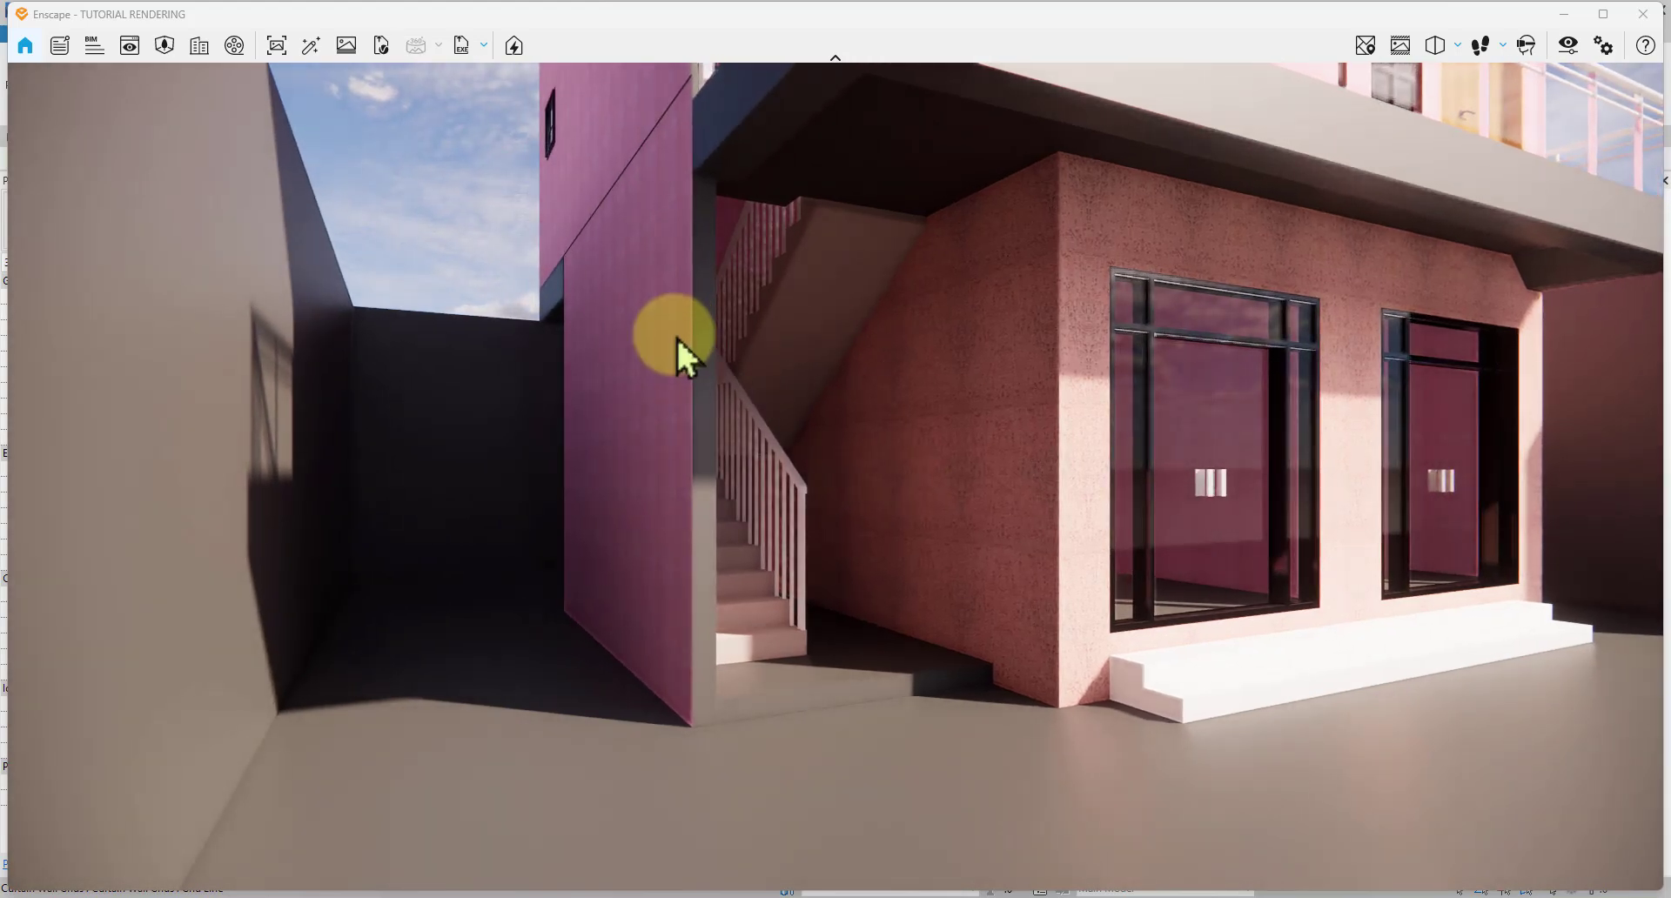
Step: Switch back to Revit and pause Enscape's live updates
{"action": "left_click", "coordinate": [1564, 14]}
{"action": "left_click", "coordinate": [48, 91]}
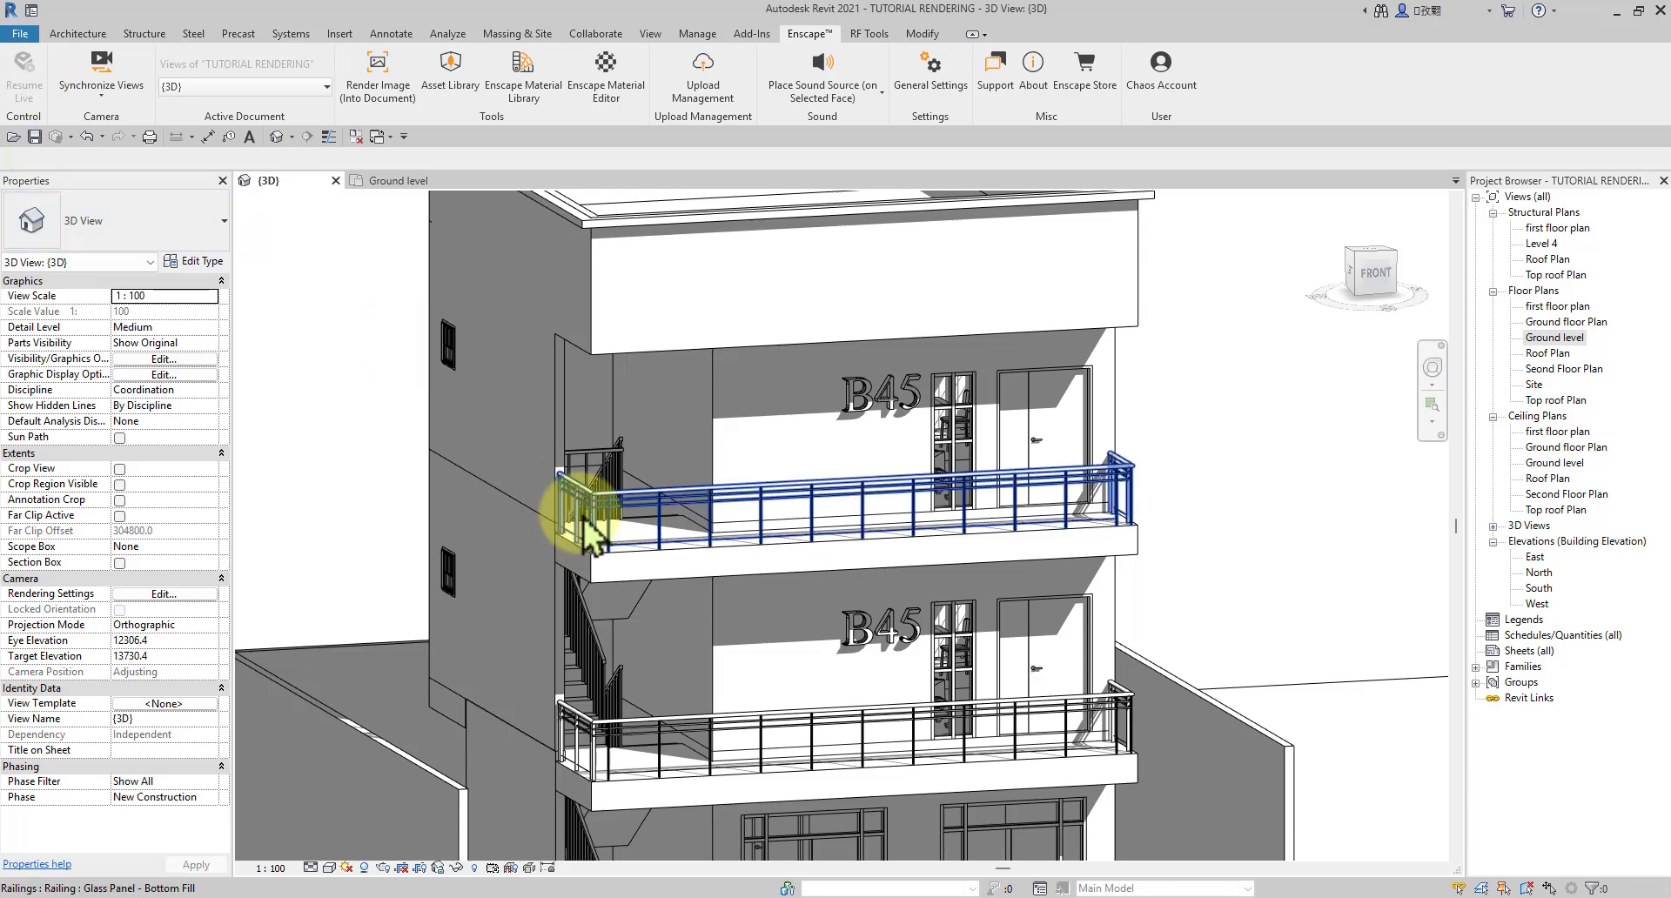
Step: Select the first-floor 150mm side wall beside the staircase in the 3D view
{"action": "scroll", "coordinate": [683, 373], "scroll_direction": "down", "scroll_amount": 3}
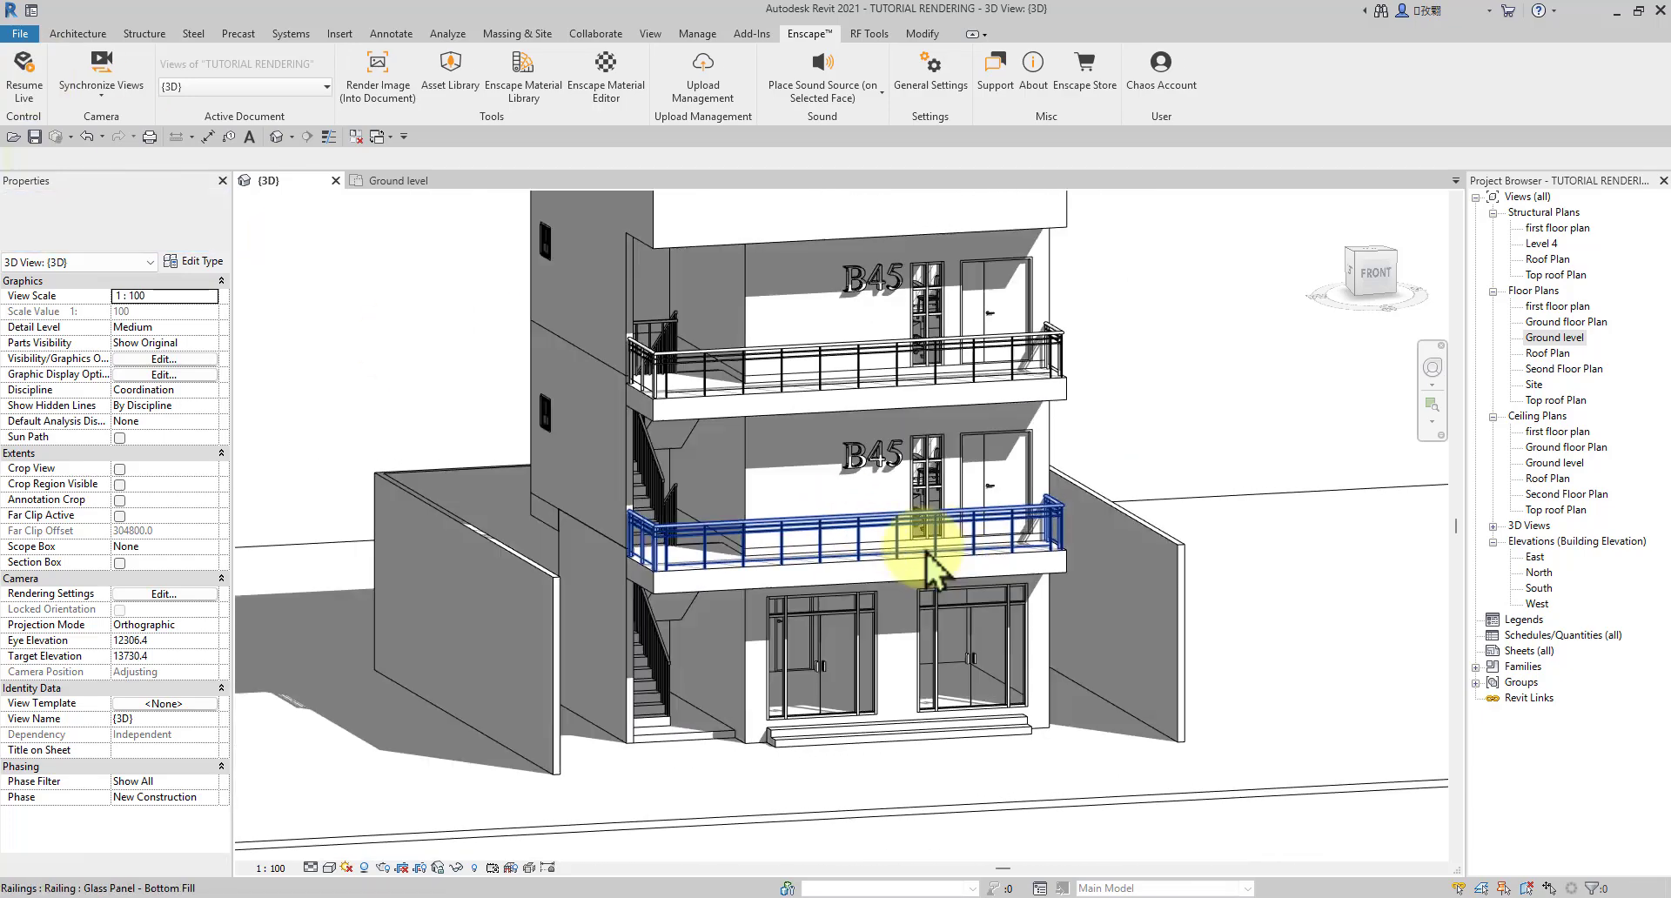
{"action": "scroll", "coordinate": [609, 470], "scroll_direction": "up", "scroll_amount": 4}
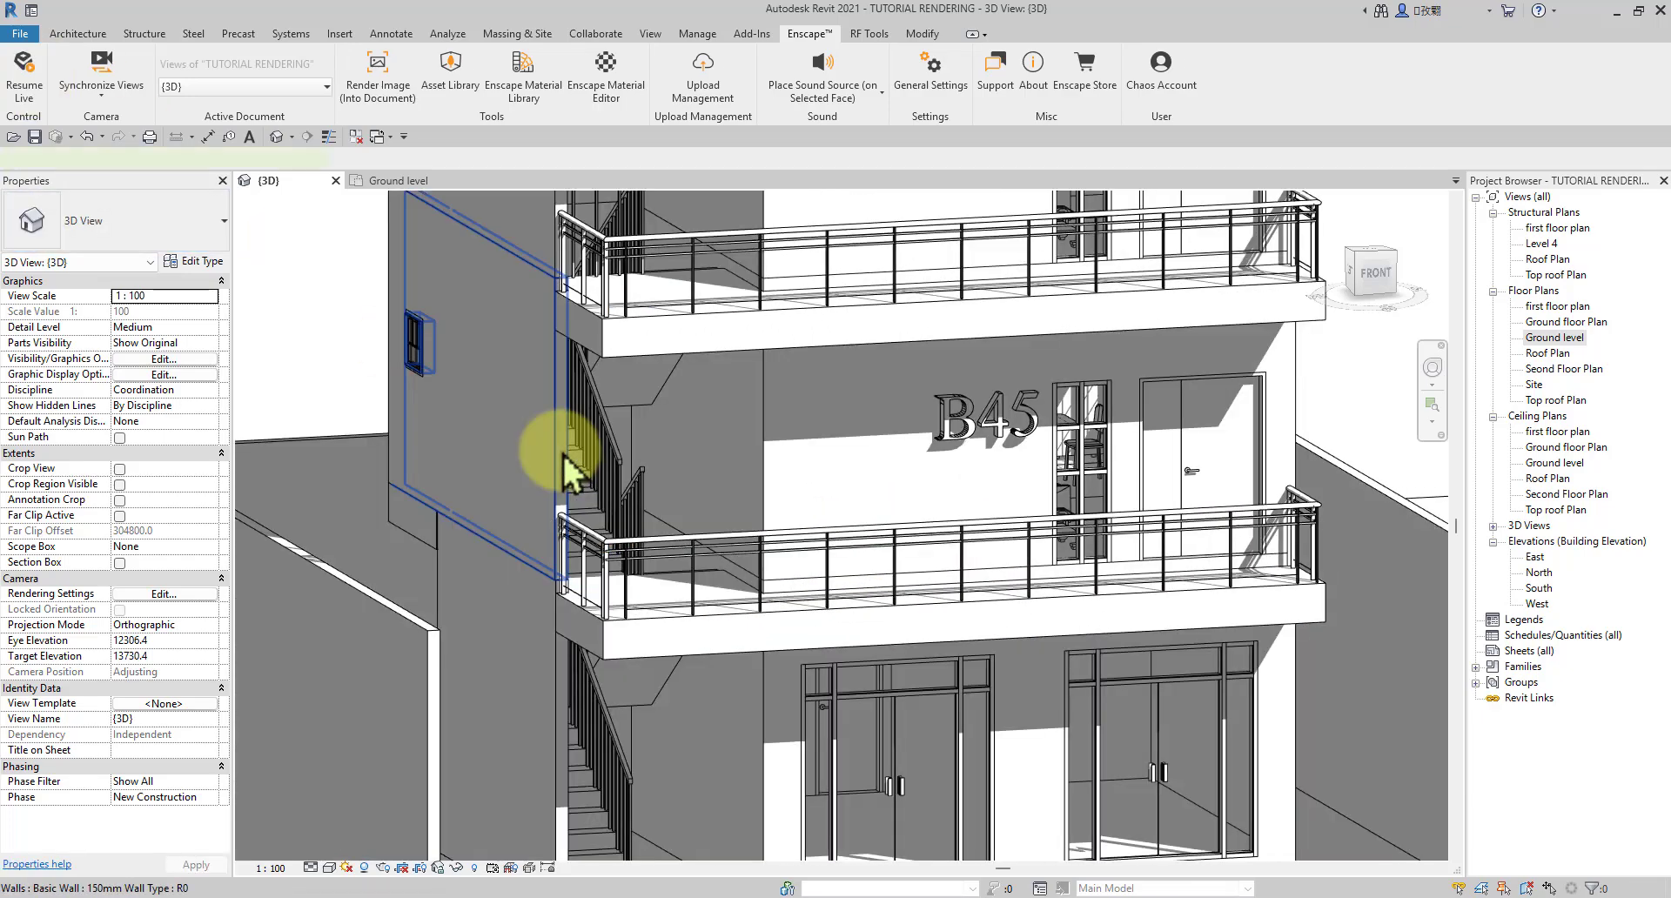
{"action": "left_click", "coordinate": [562, 453]}
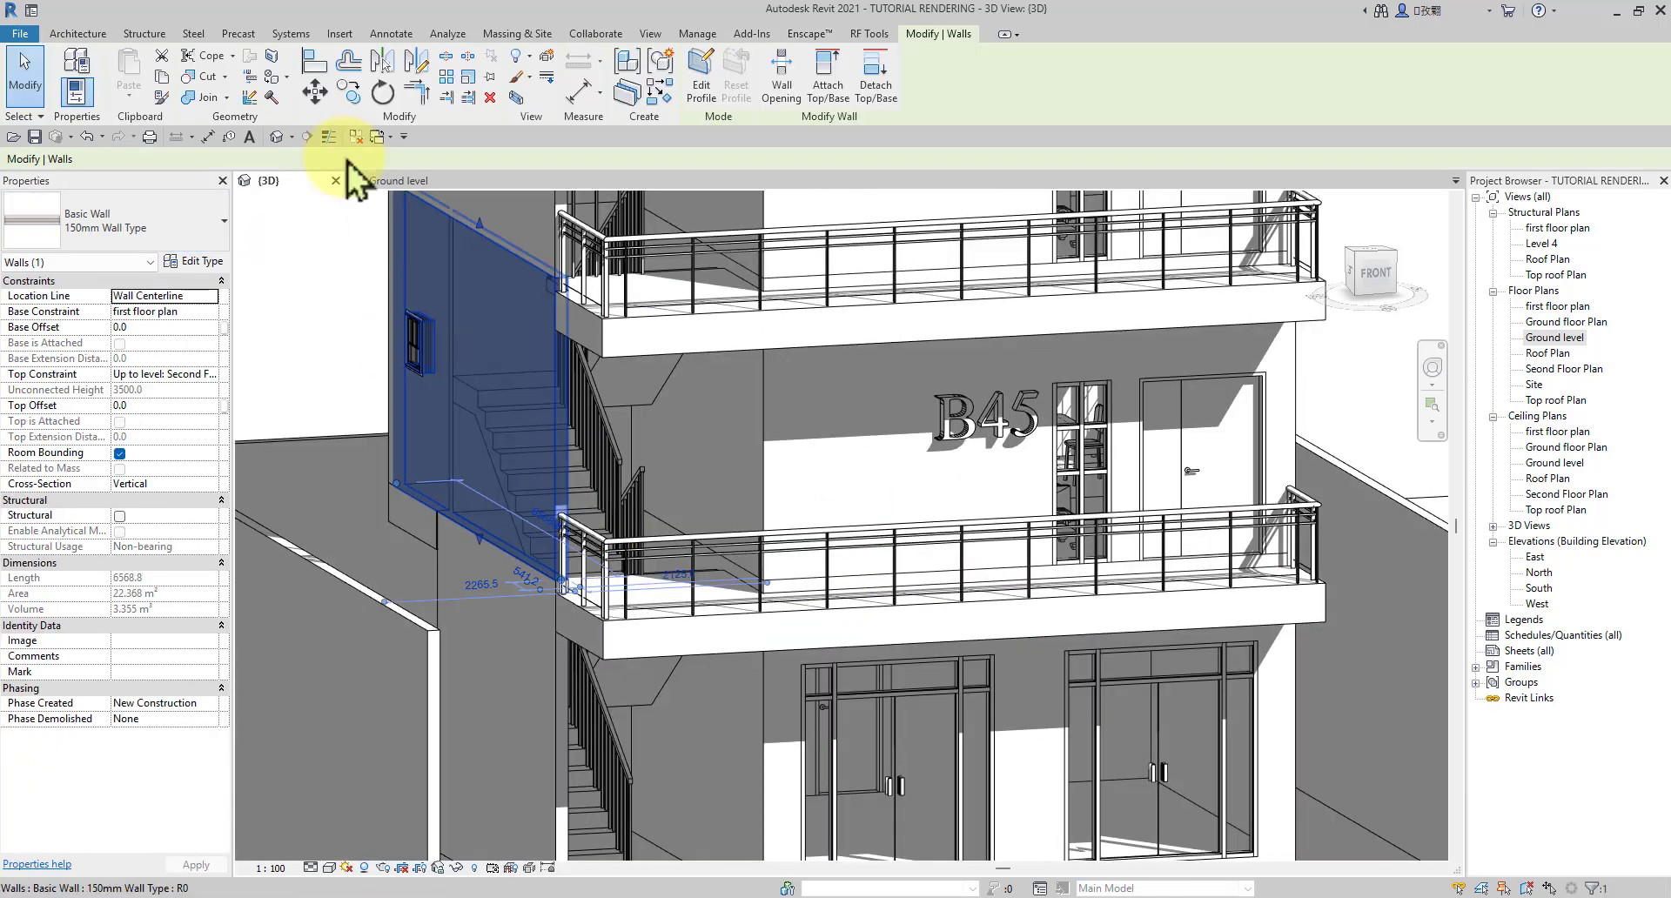
Step: Remove the Finish 2 [5] and Finish 1 [4] layers from the structure of the 150mm Wall Type
{"action": "left_click", "coordinate": [196, 264]}
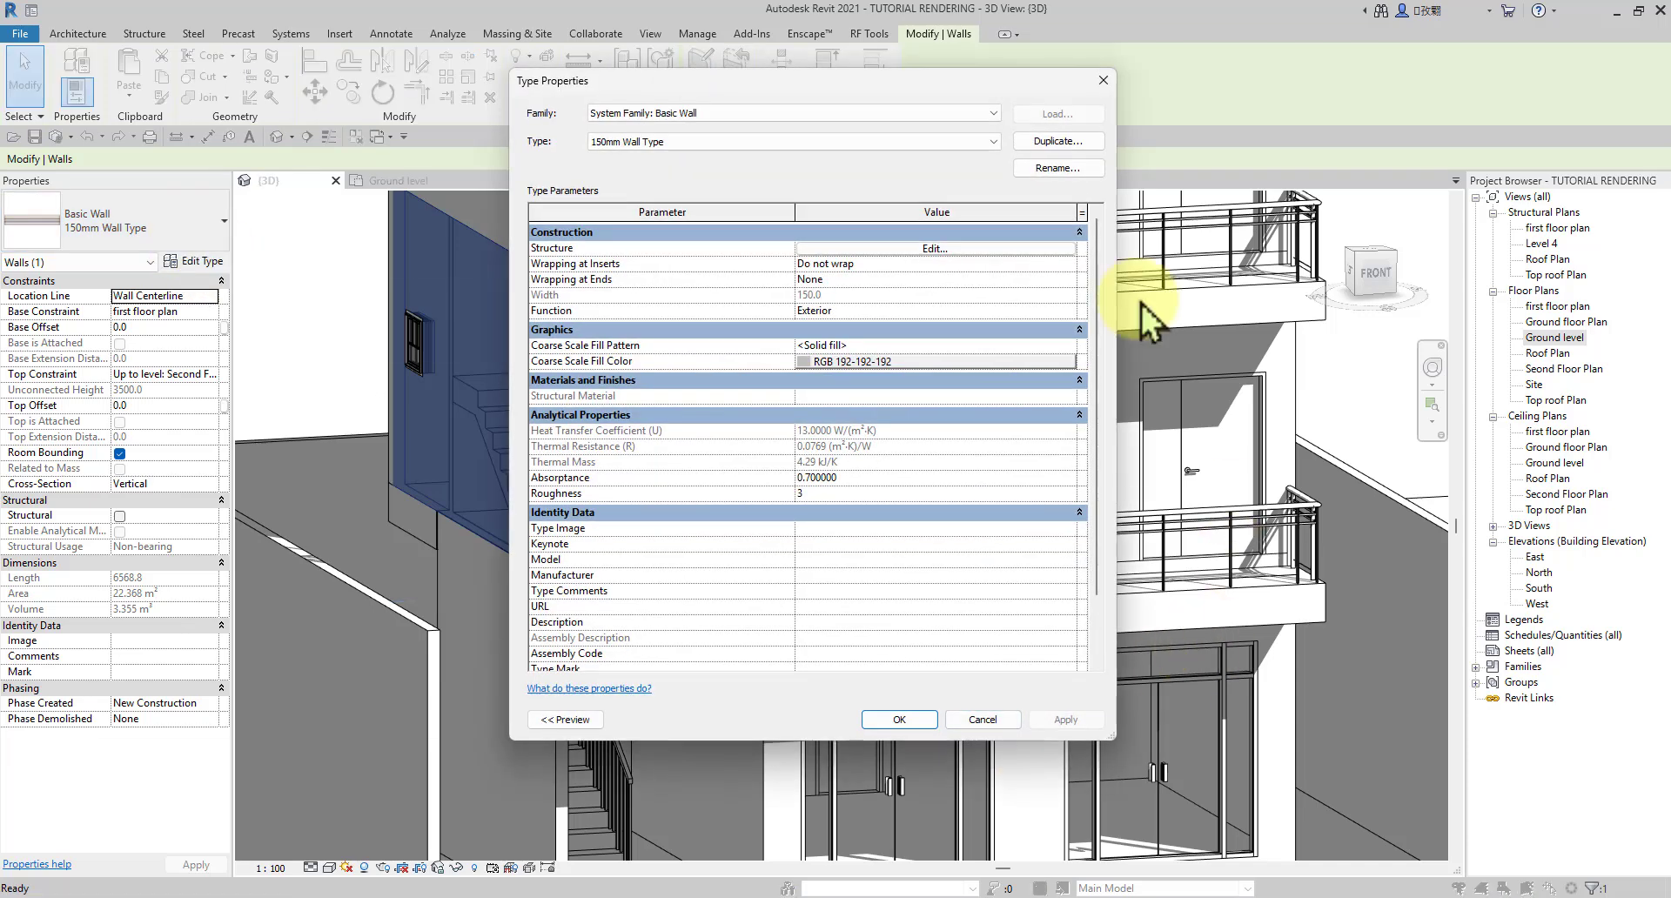
{"action": "left_click", "coordinate": [978, 254]}
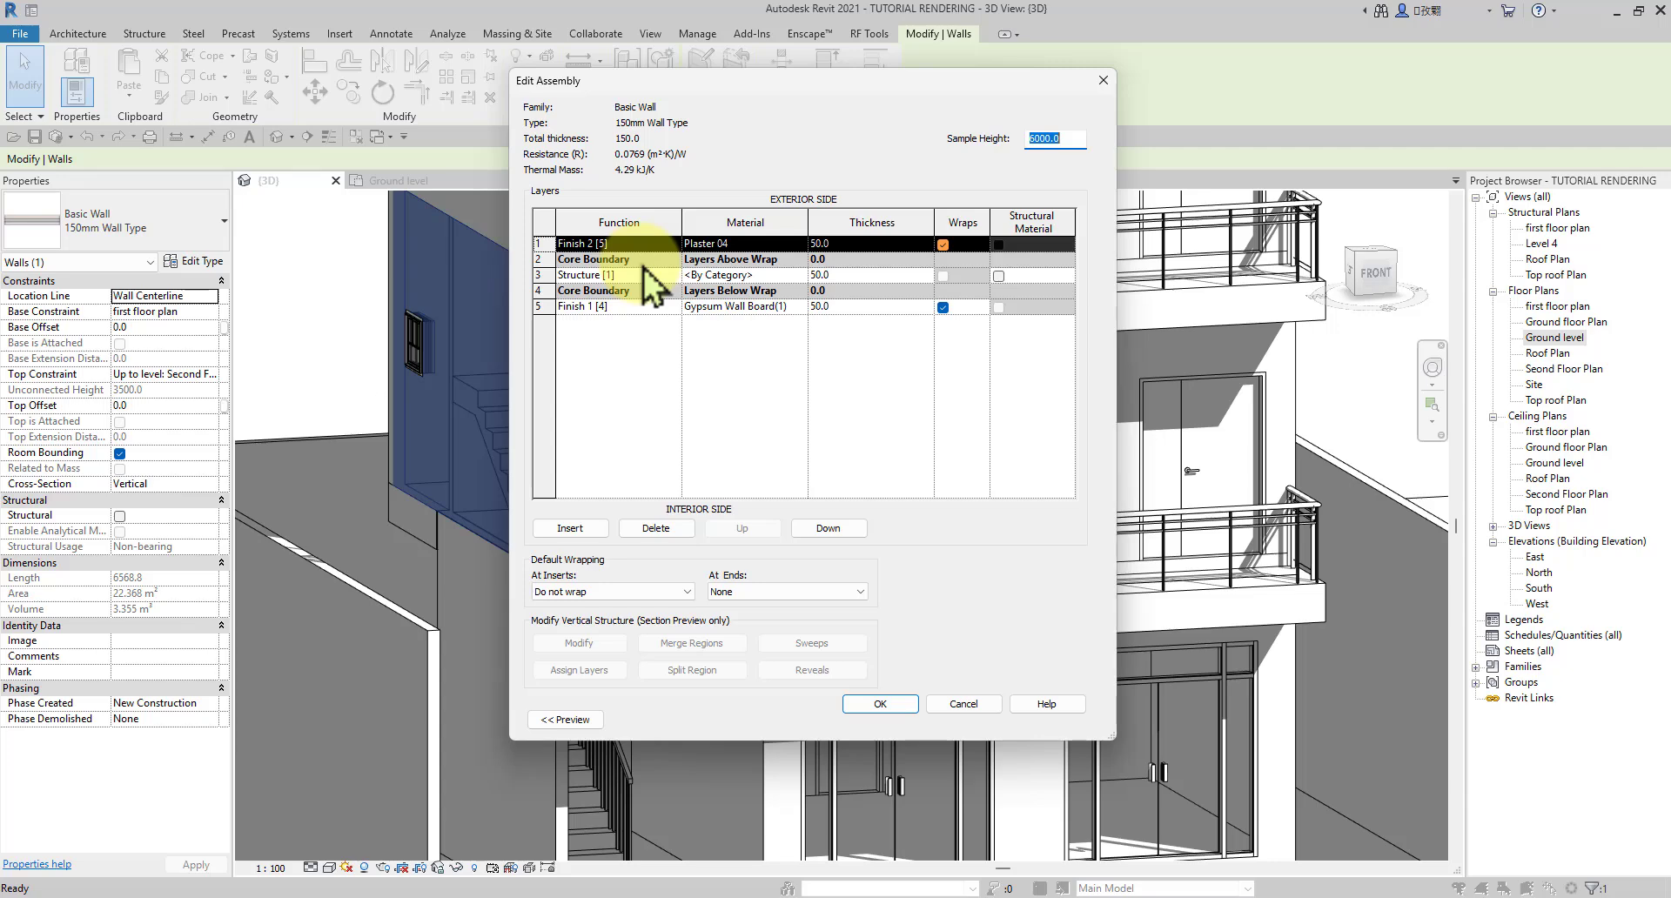
{"action": "left_click", "coordinate": [645, 531]}
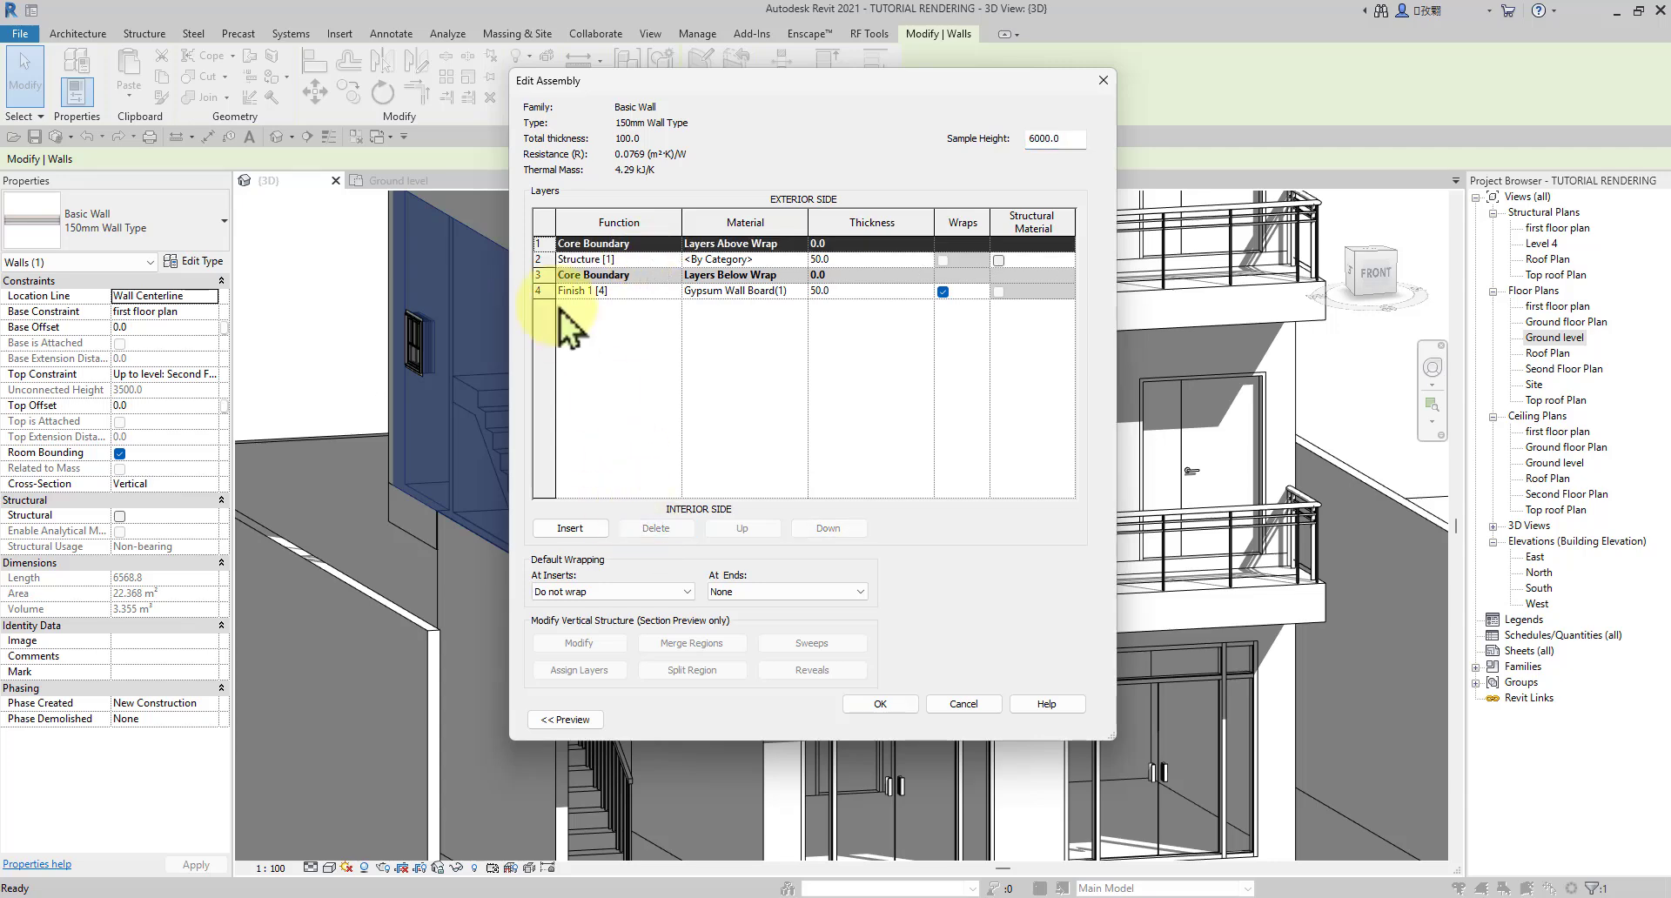
{"action": "left_click", "coordinate": [544, 260]}
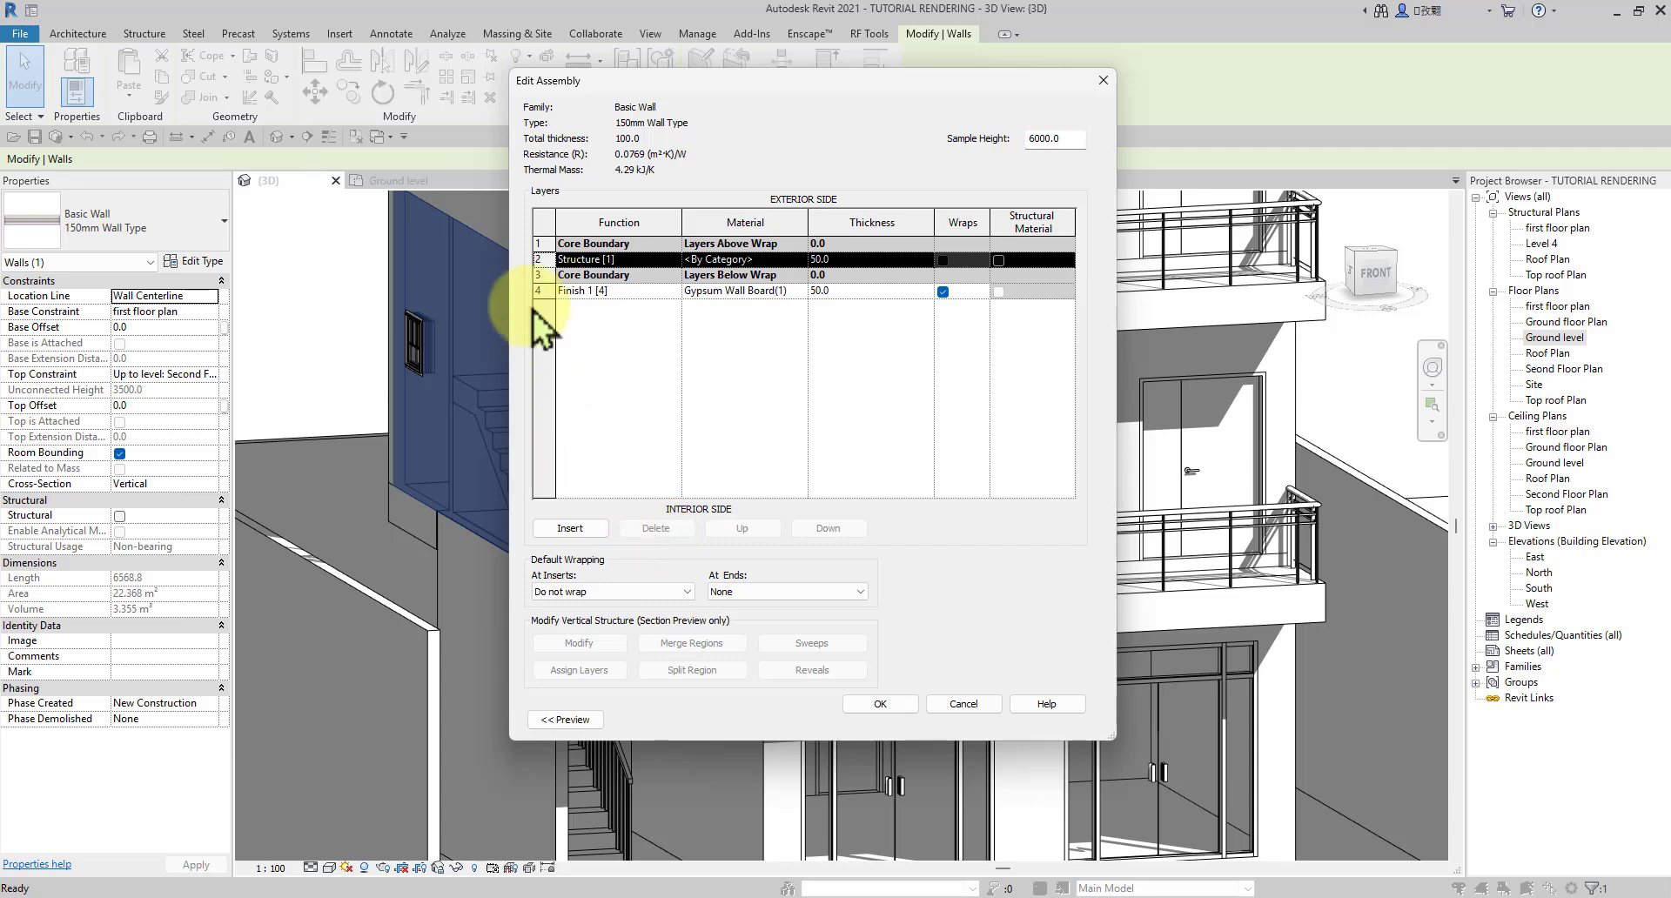
{"action": "left_click", "coordinate": [566, 291]}
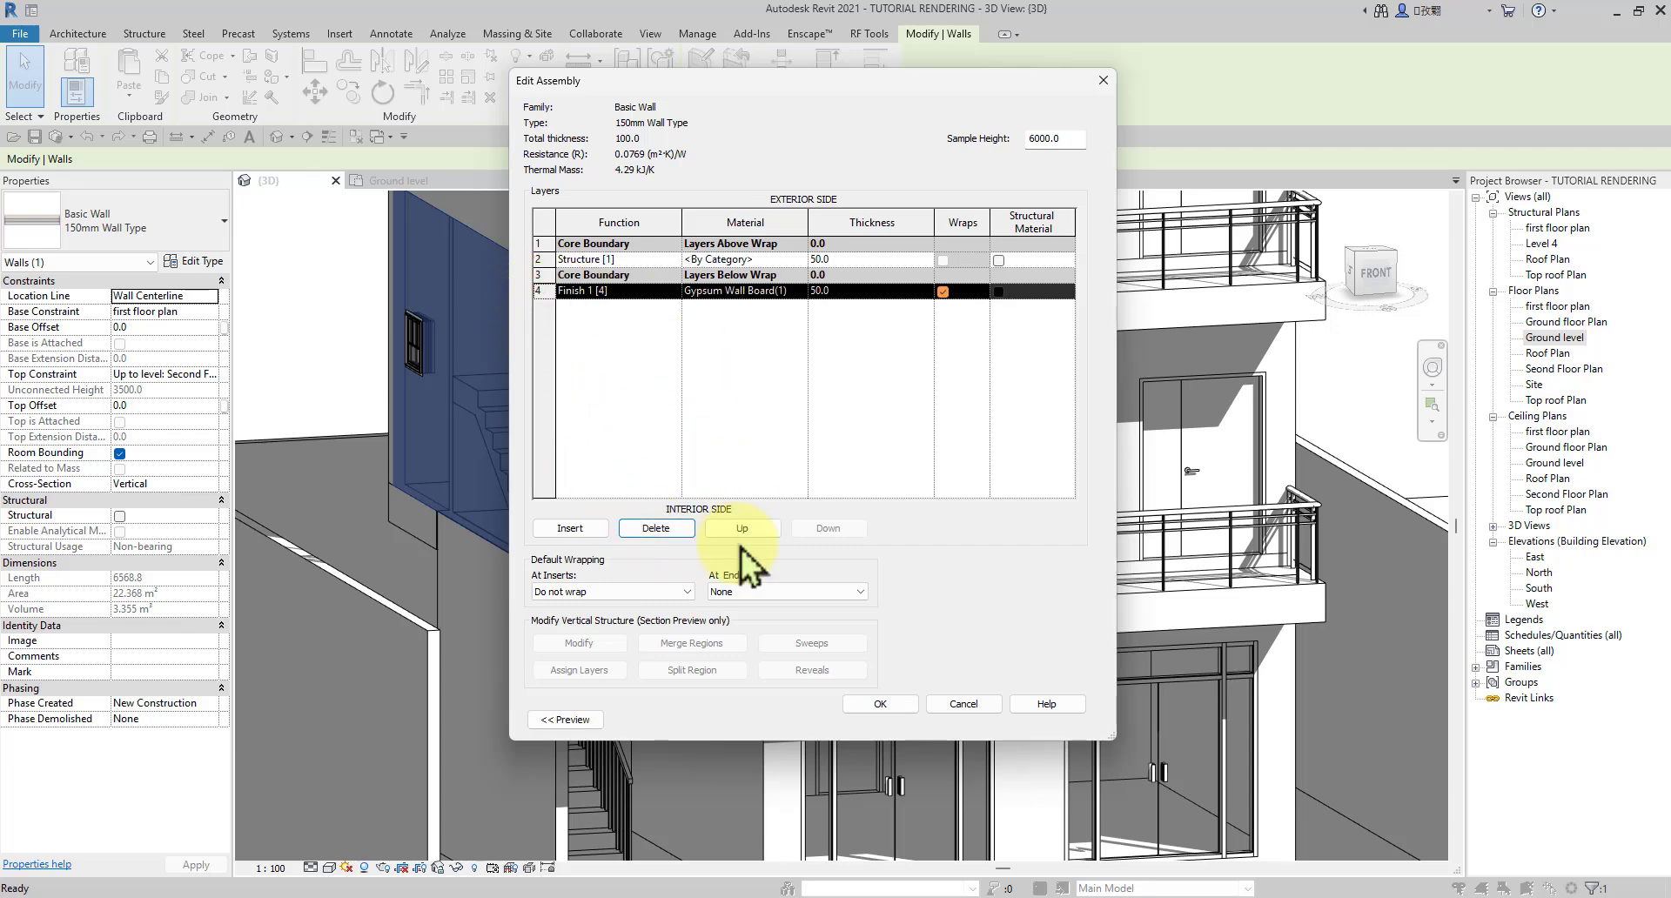
{"action": "left_click", "coordinate": [672, 533]}
Step: Set the Structure [1] layer's thickness to 150 and apply the wall type changes
{"action": "left_click", "coordinate": [792, 260]}
{"action": "left_click", "coordinate": [818, 260]}
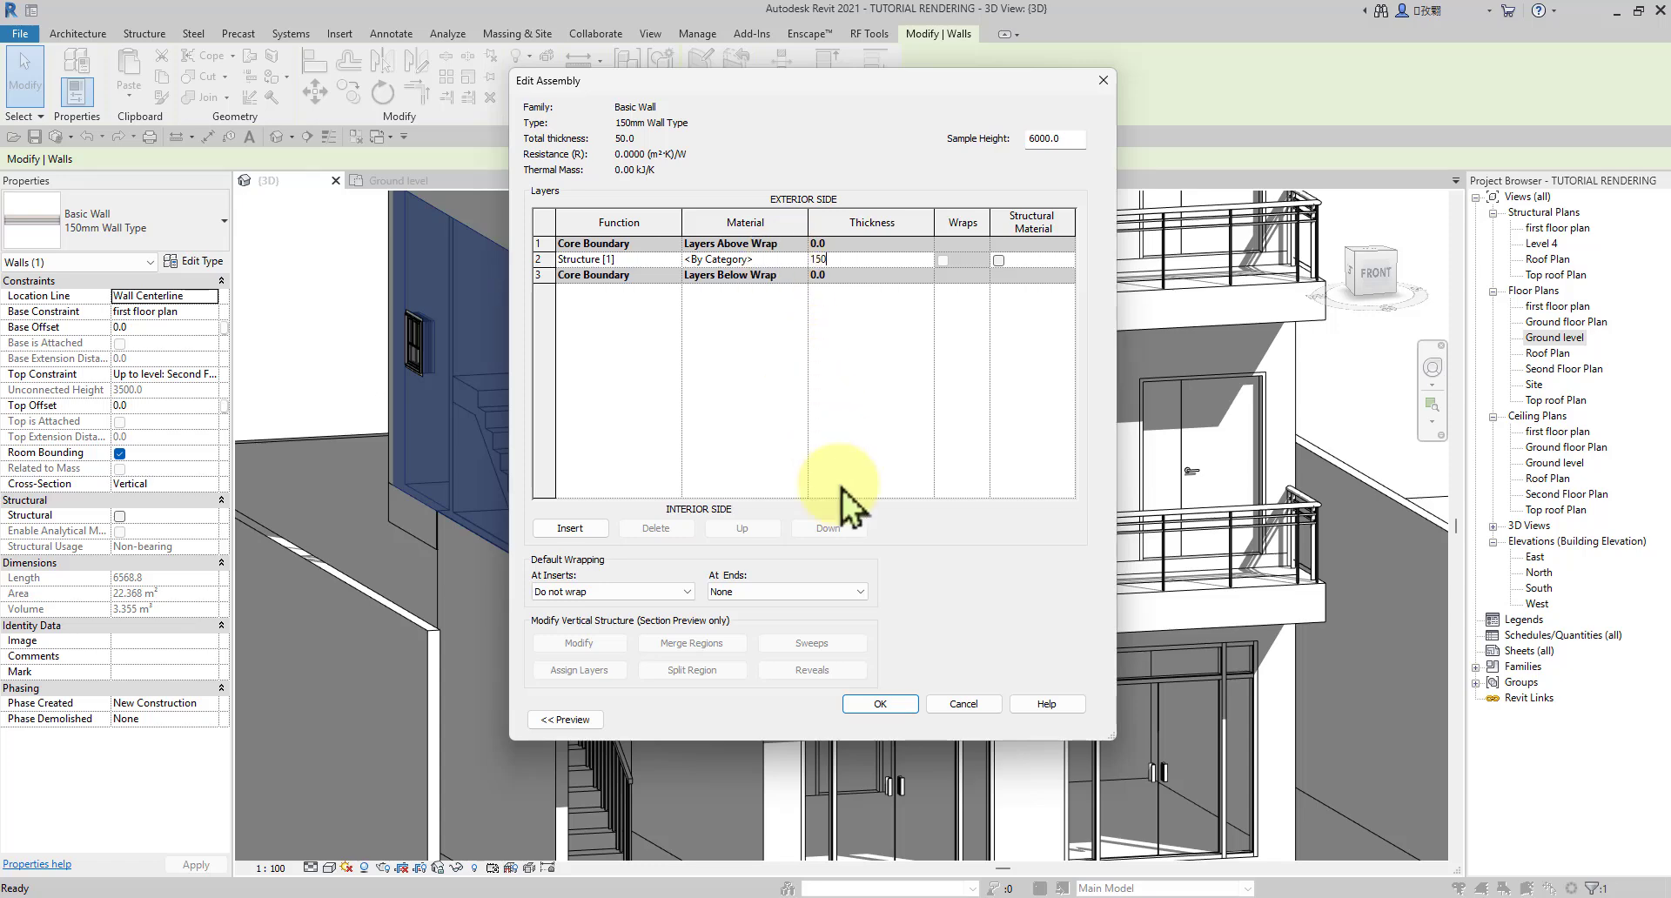
{"action": "left_click", "coordinate": [880, 703]}
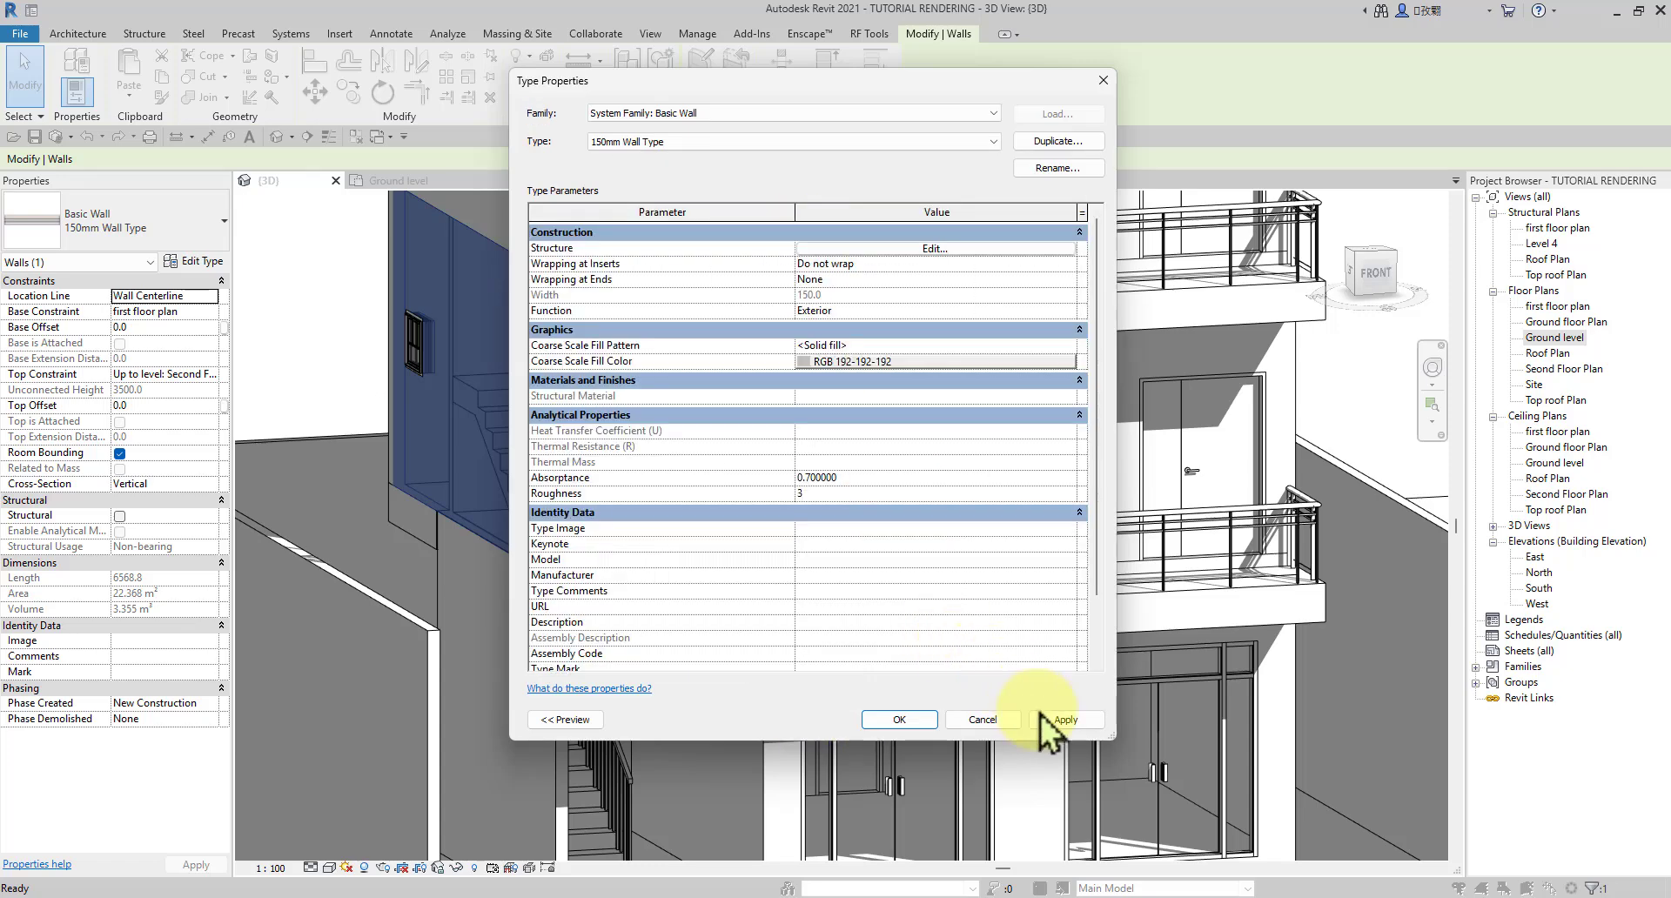
{"action": "left_click", "coordinate": [897, 721]}
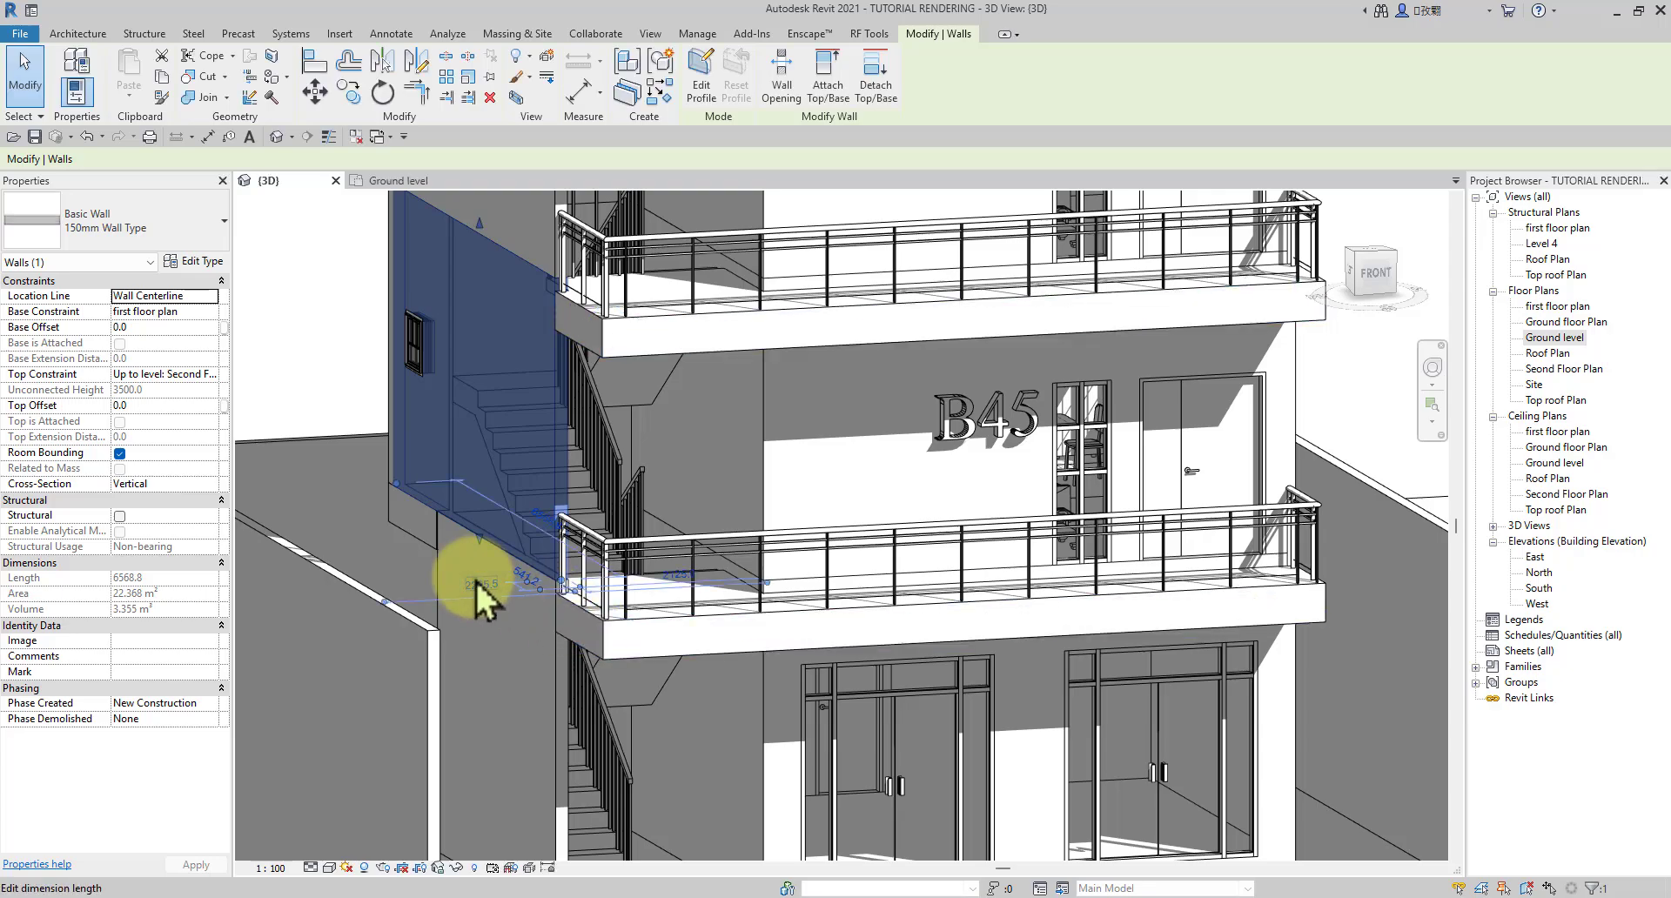
Step: Resume live updates and examine the staircase side and front facade in the Enscape render window
{"action": "scroll", "coordinate": [470, 670], "scroll_direction": "down", "scroll_amount": 5}
{"action": "left_click", "coordinate": [1010, 718]}
{"action": "scroll", "coordinate": [609, 527], "scroll_direction": "up", "scroll_amount": 5}
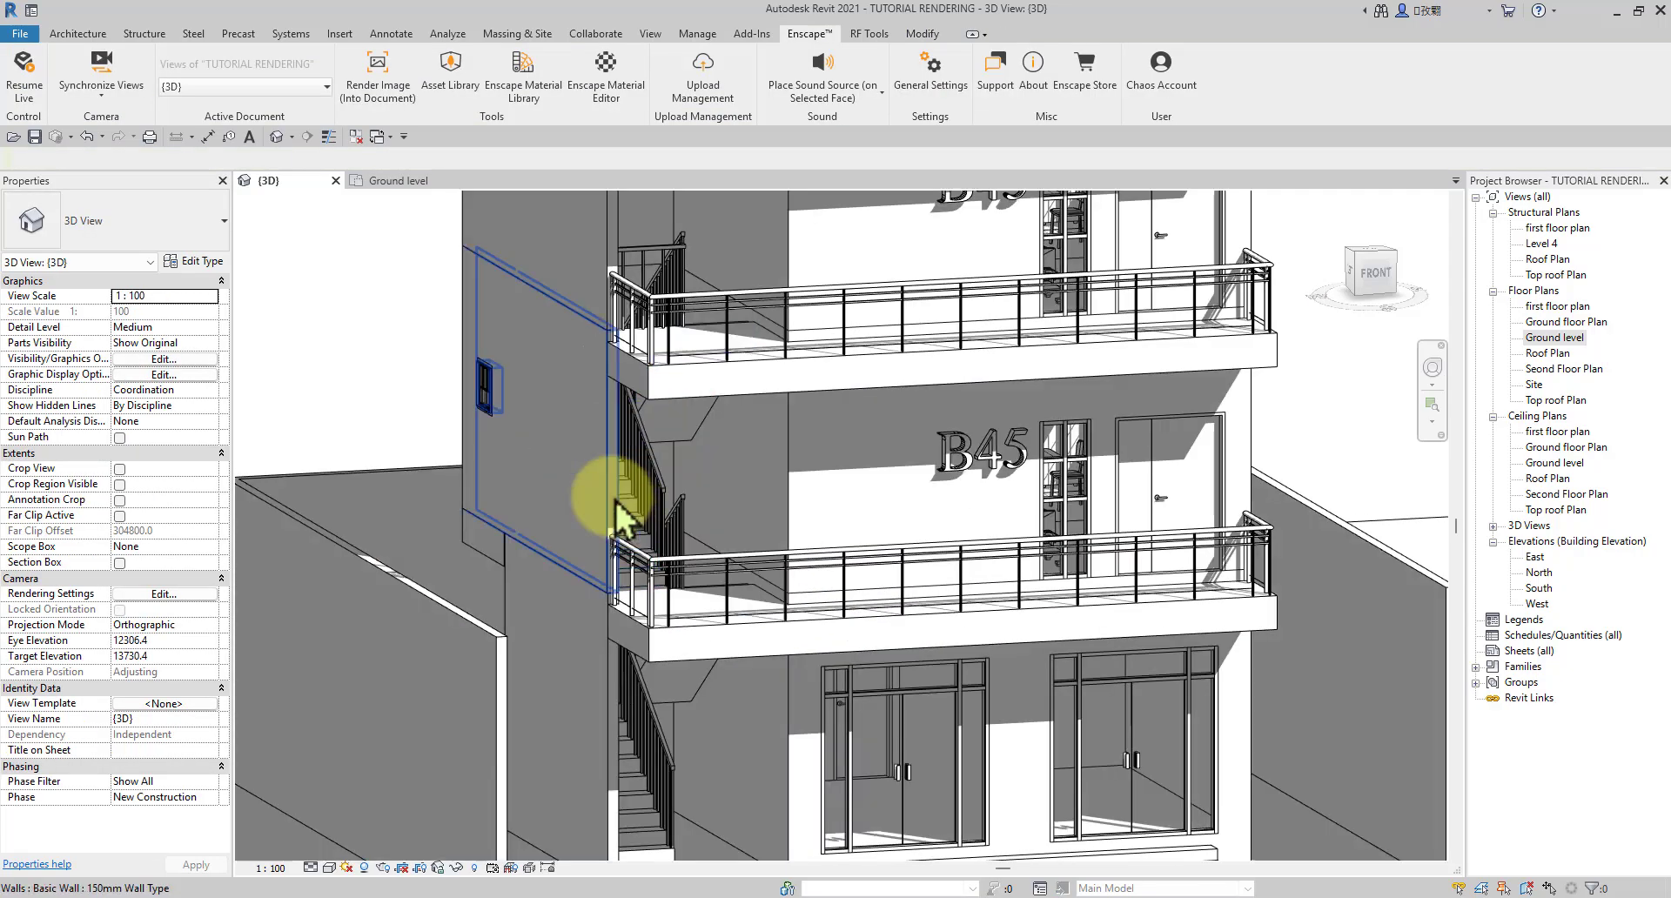
{"action": "middle_click_drag", "start_coordinate": [714, 675], "coordinate": [796, 870], "text": "shift"}
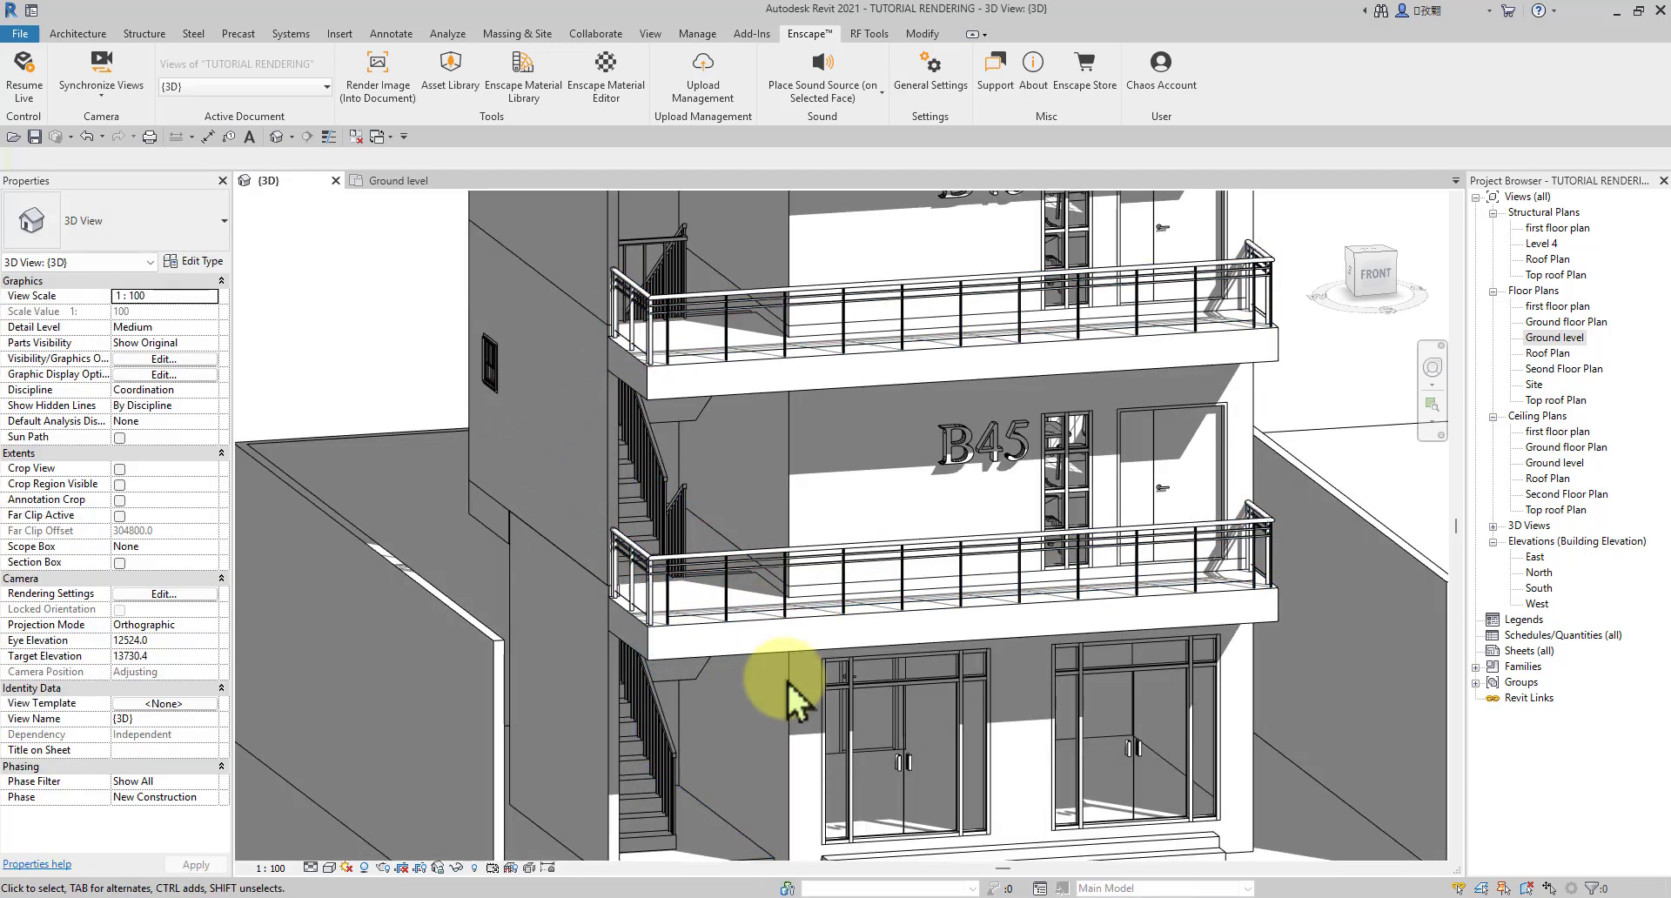
{"action": "left_click", "coordinate": [11, 78]}
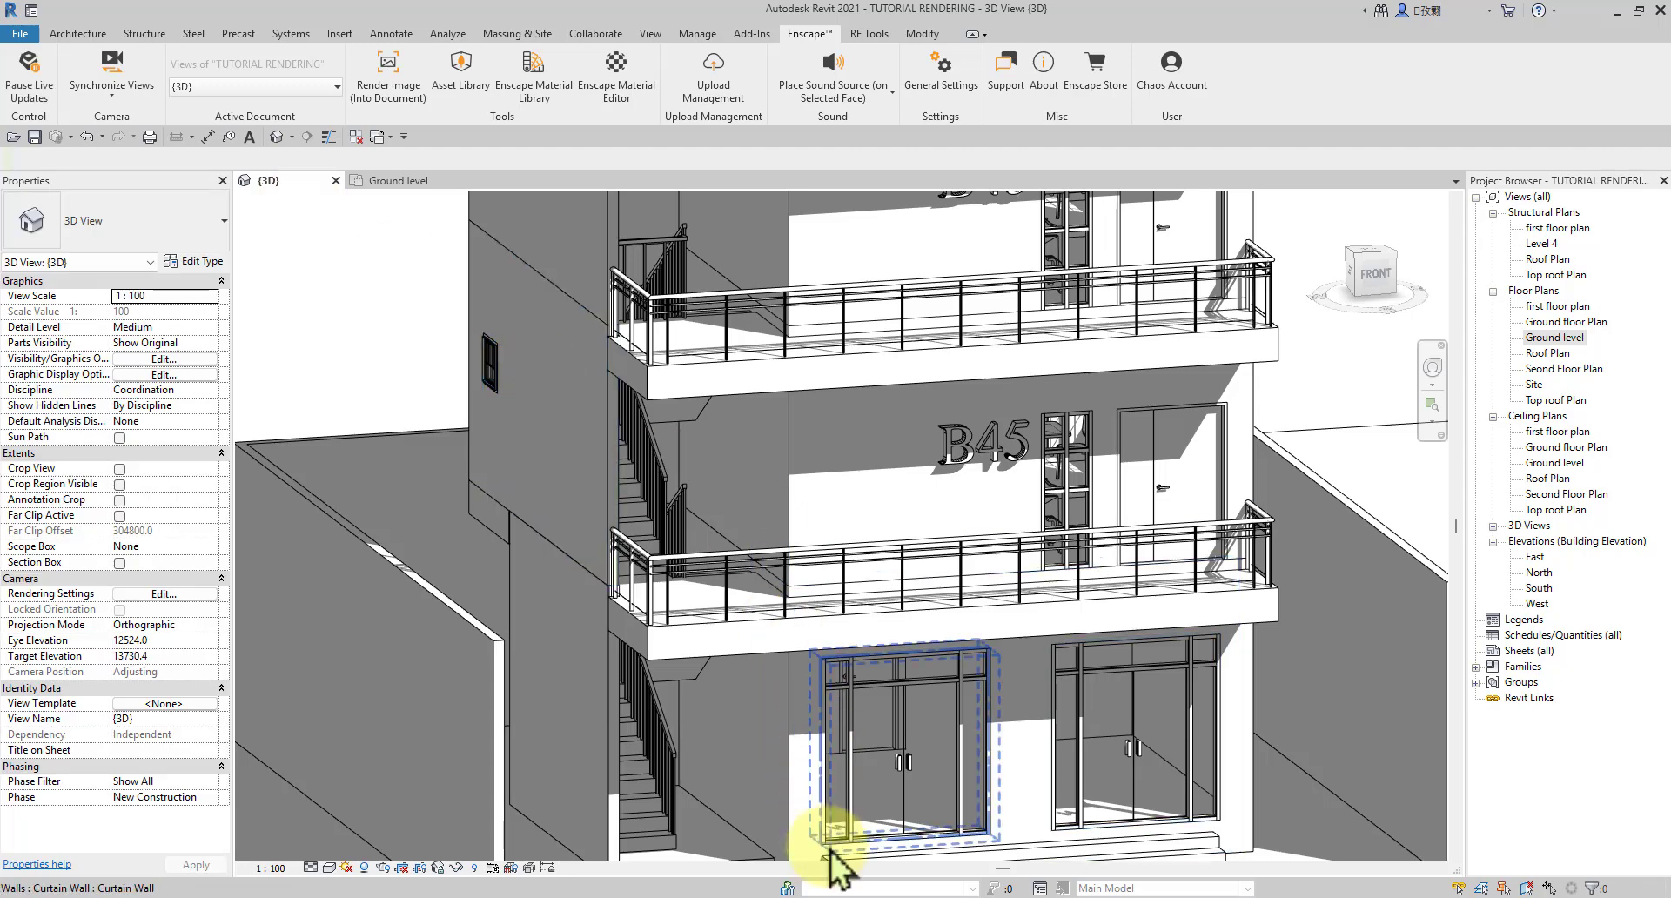
{"action": "mouse_move", "coordinate": [966, 884]}
{"action": "left_click", "coordinate": [1018, 843]}
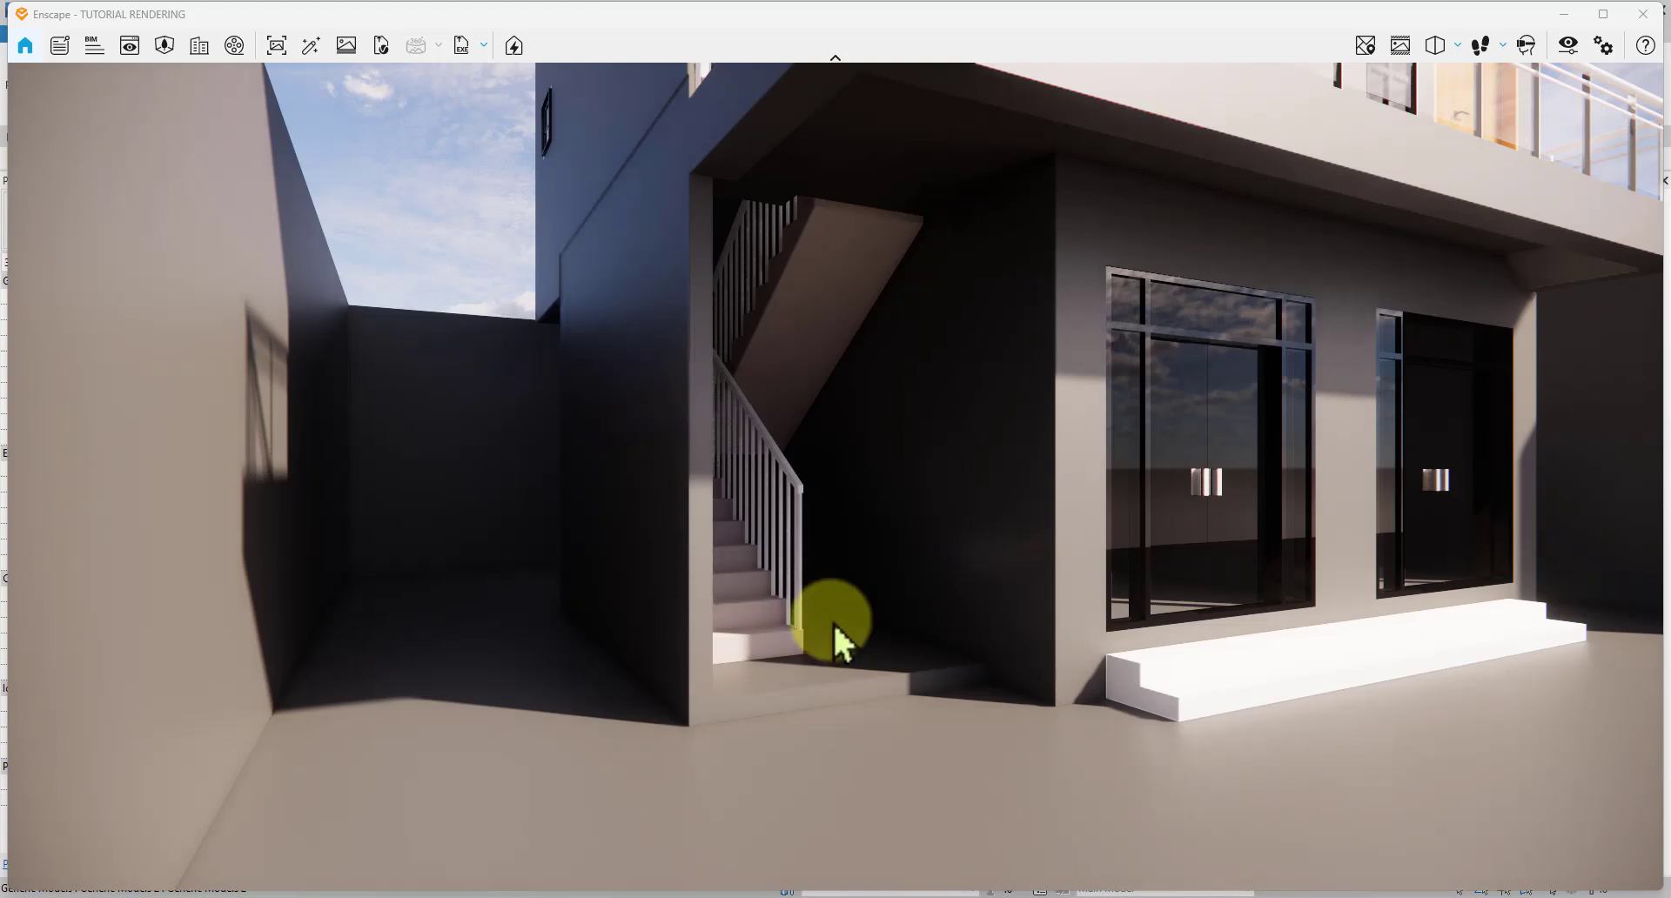
{"action": "left_click_drag", "start_coordinate": [833, 622], "coordinate": [746, 671]}
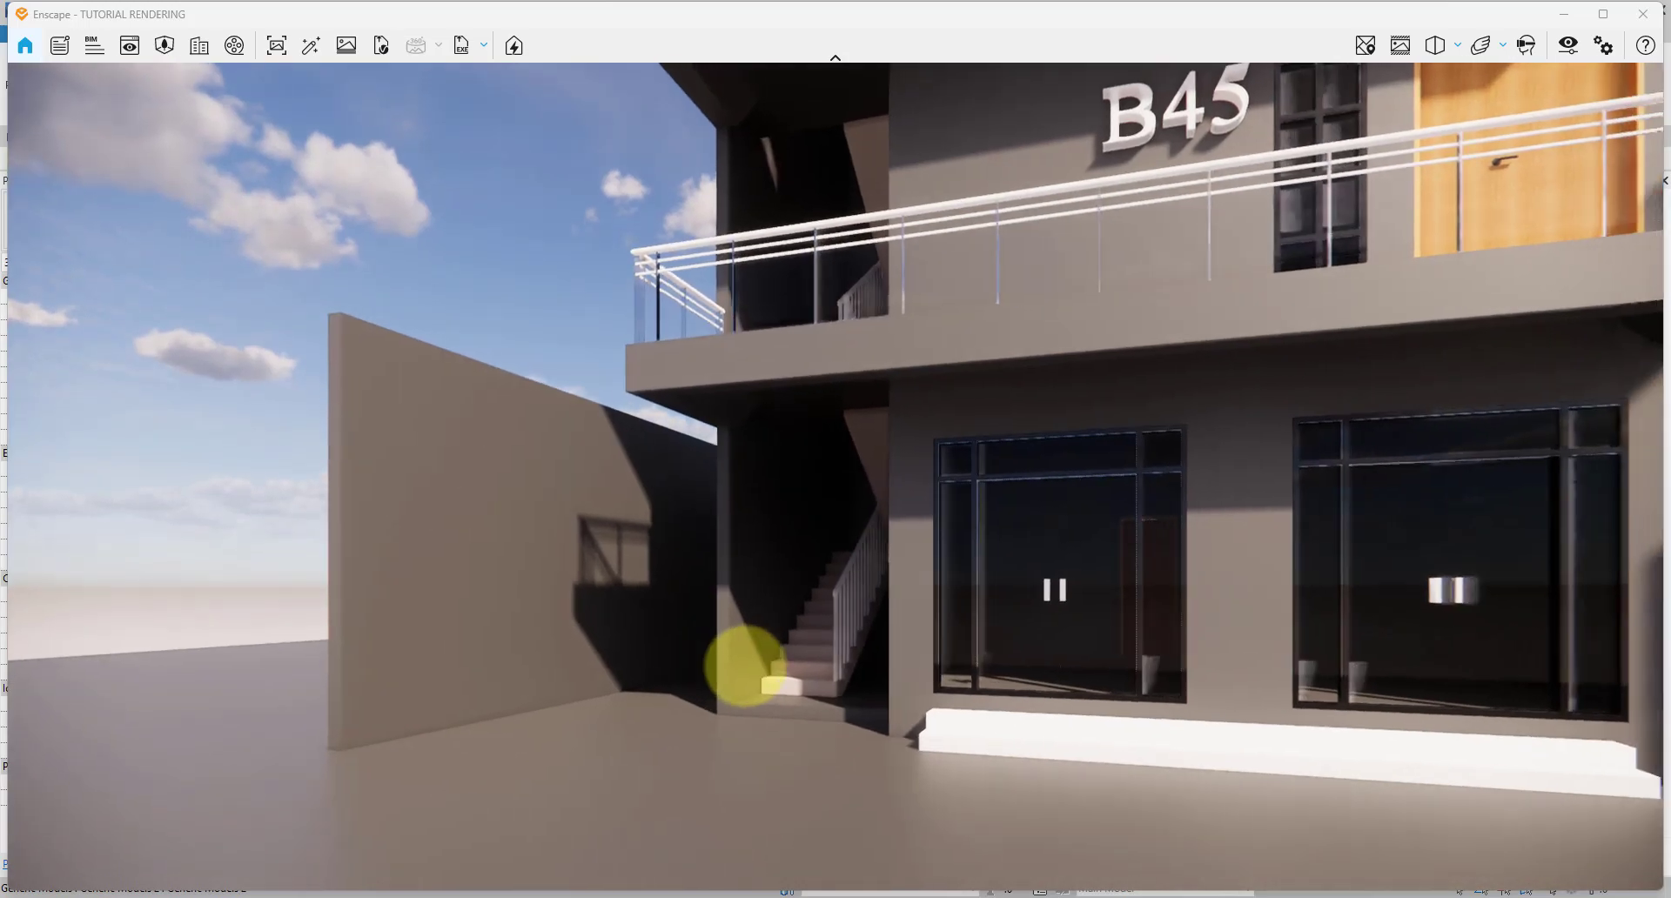
{"action": "left_click", "coordinate": [1564, 14]}
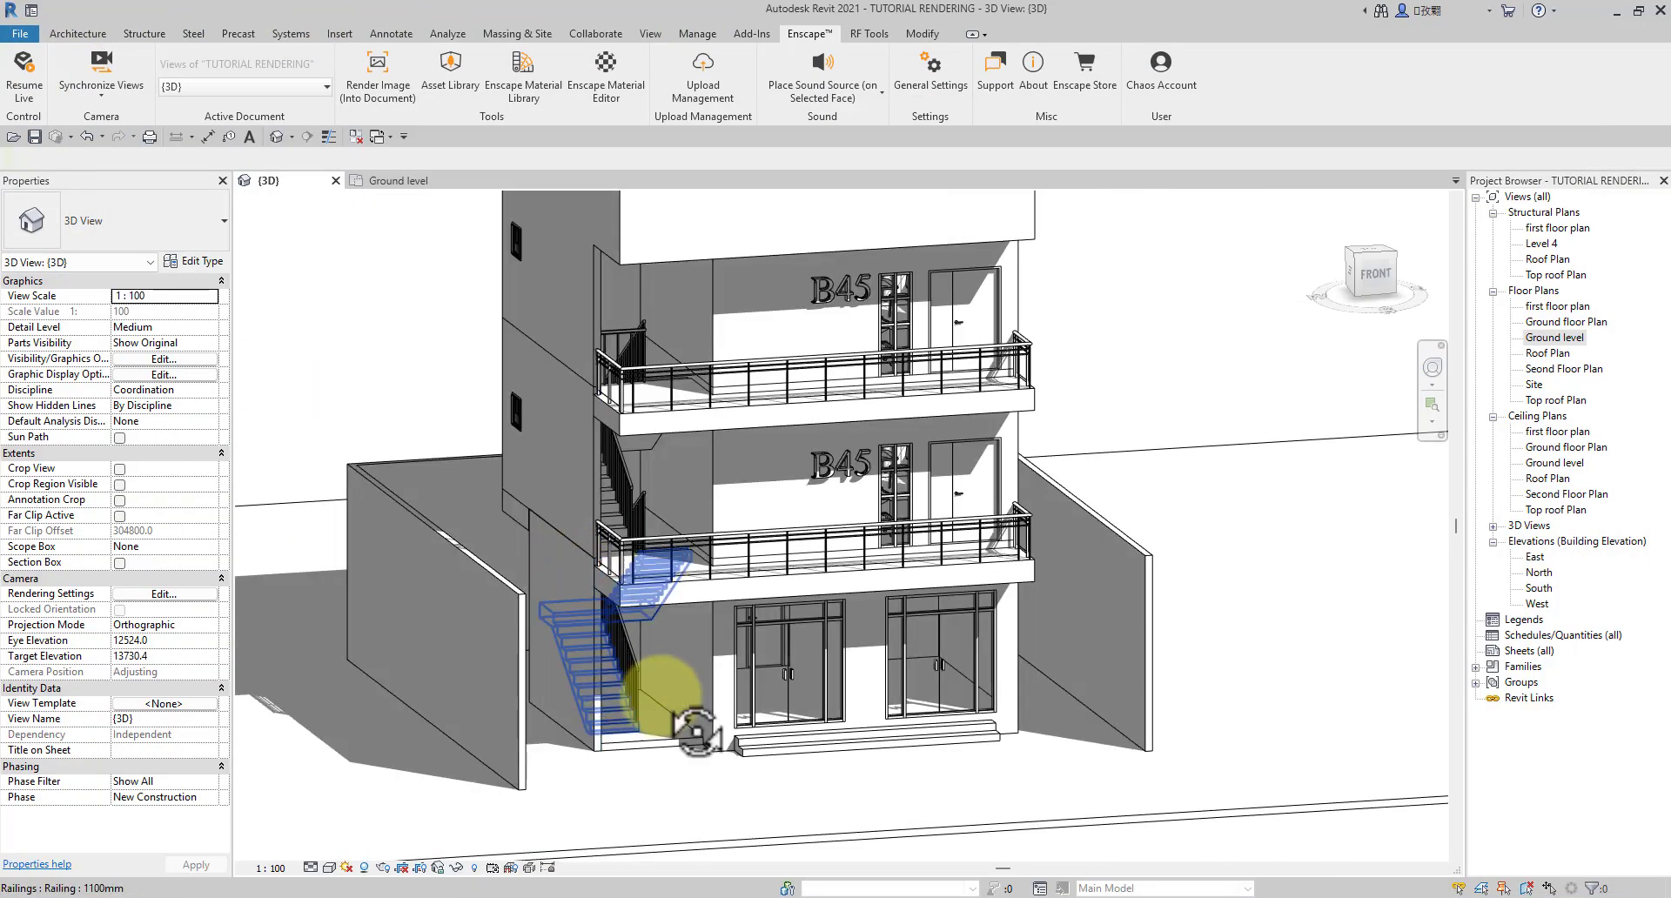
Step: Start the Paint tool, search the project materials for PLASTER and choose Plaster 04
{"action": "mouse_move", "coordinate": [653, 683]}
{"action": "middle_mouse_down", "text": "shift"}
{"action": "mouse_move", "coordinate": [634, 765]}
{"action": "mouse_move", "coordinate": [548, 757]}
{"action": "mouse_move", "coordinate": [728, 768]}
{"action": "mouse_move", "coordinate": [642, 683]}
{"action": "middle_mouse_up", "text": "shift"}
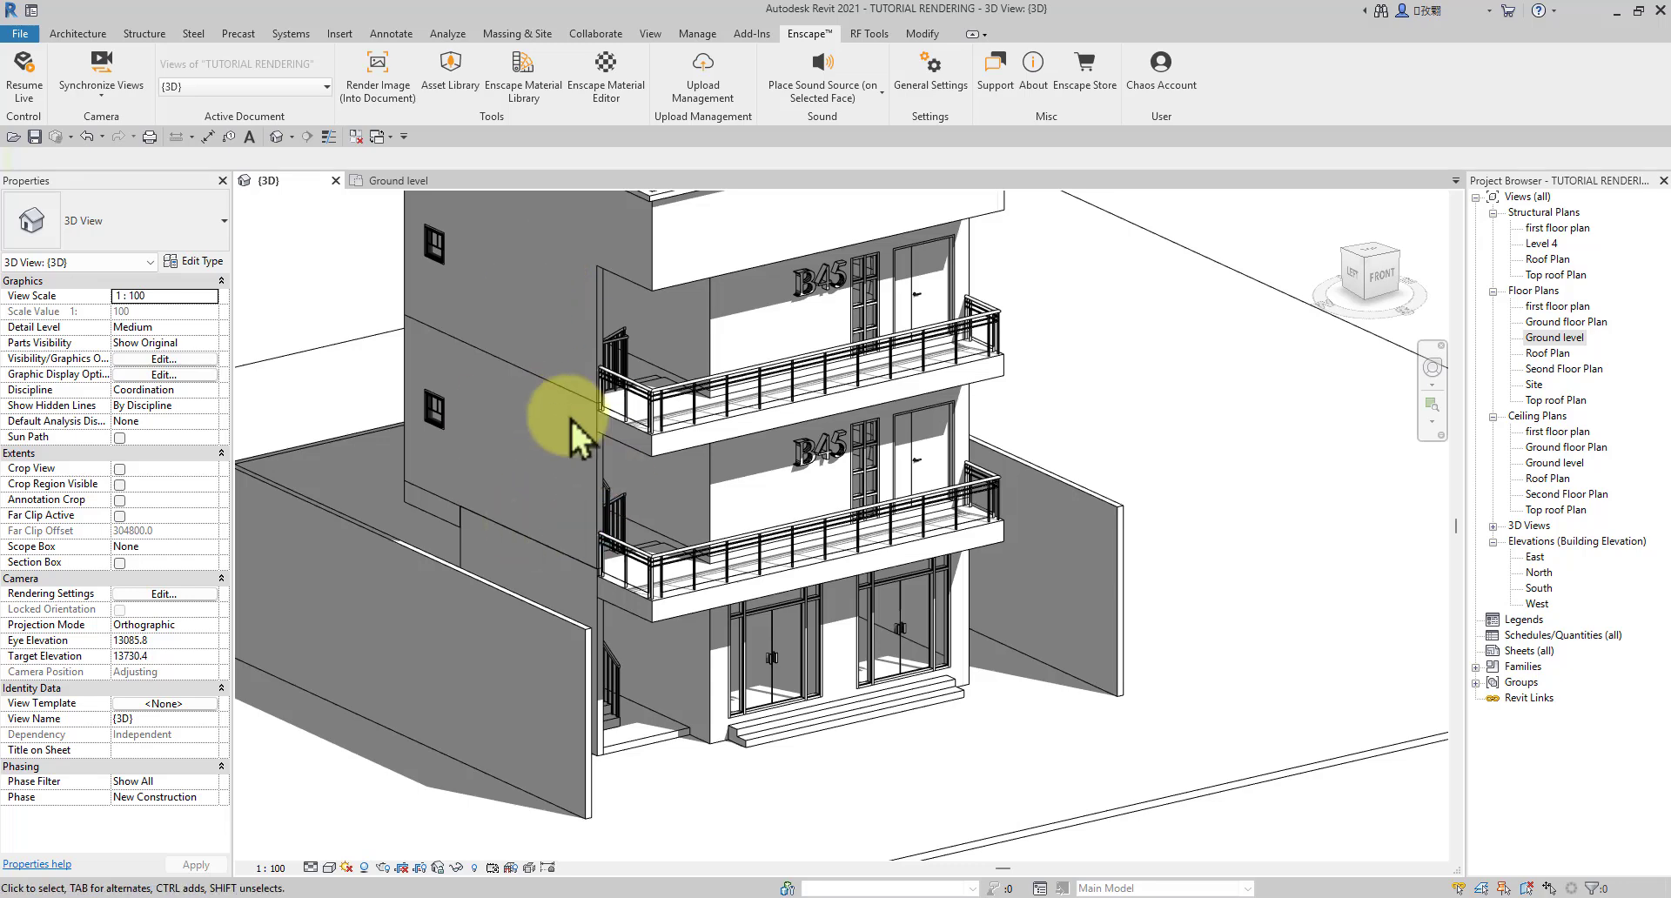
{"action": "scroll", "coordinate": [571, 418], "scroll_direction": "down", "scroll_amount": 2}
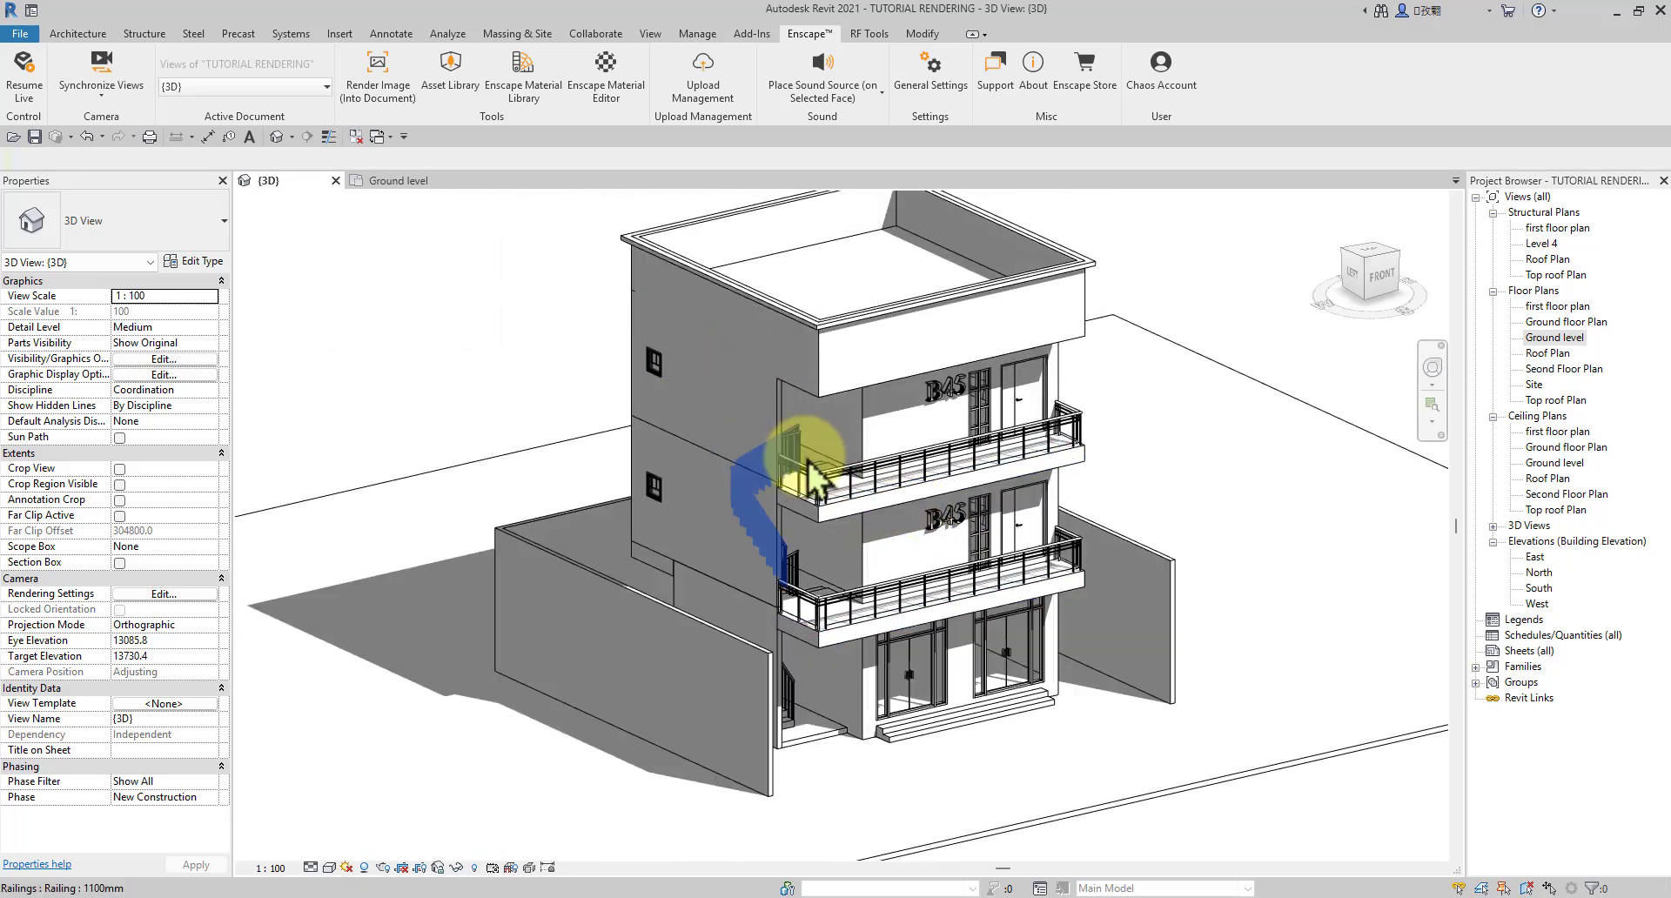
{"action": "scroll", "coordinate": [688, 522], "scroll_direction": "up", "scroll_amount": 3}
{"action": "scroll", "coordinate": [693, 307], "scroll_direction": "down", "scroll_amount": 1}
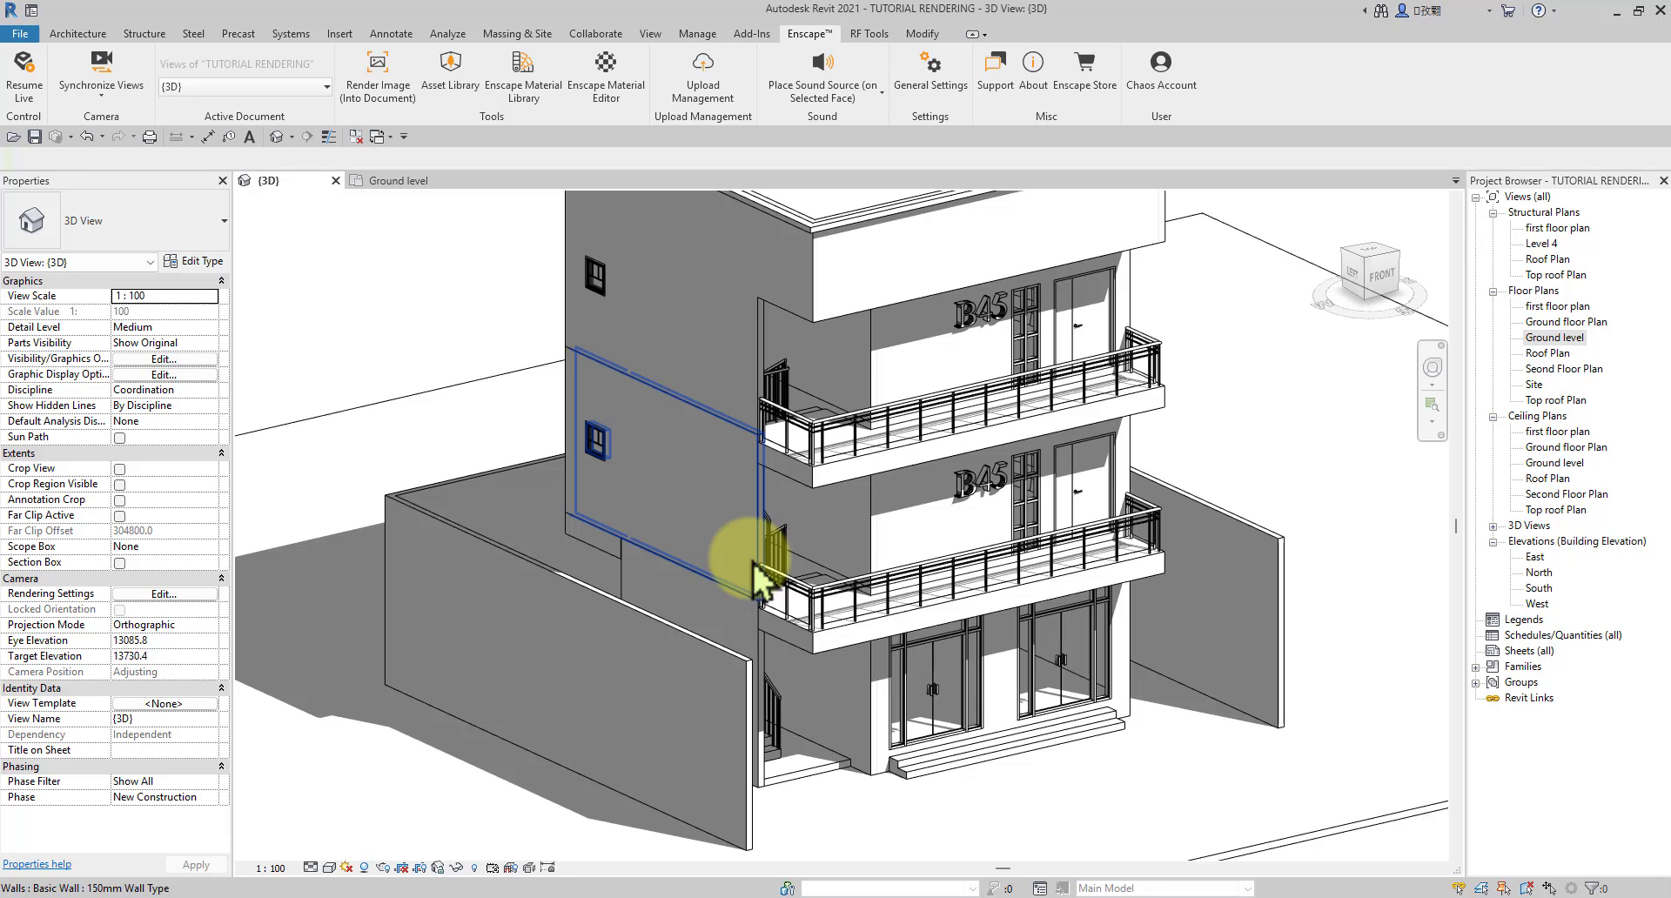
{"action": "left_click", "coordinate": [923, 34]}
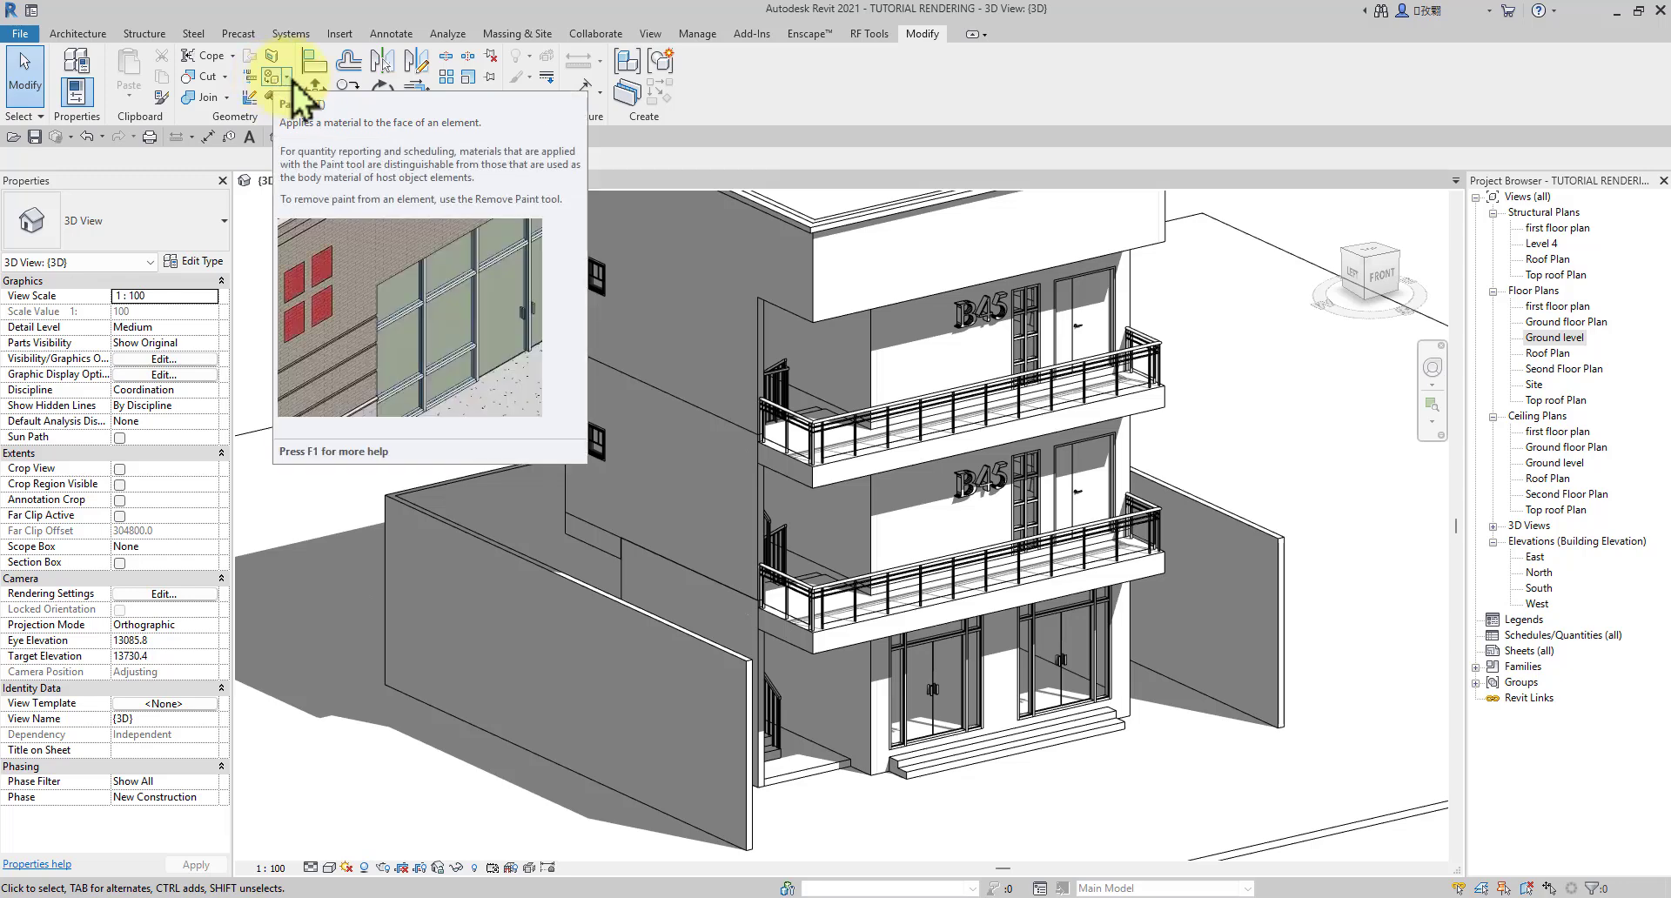
{"action": "left_click", "coordinate": [289, 80]}
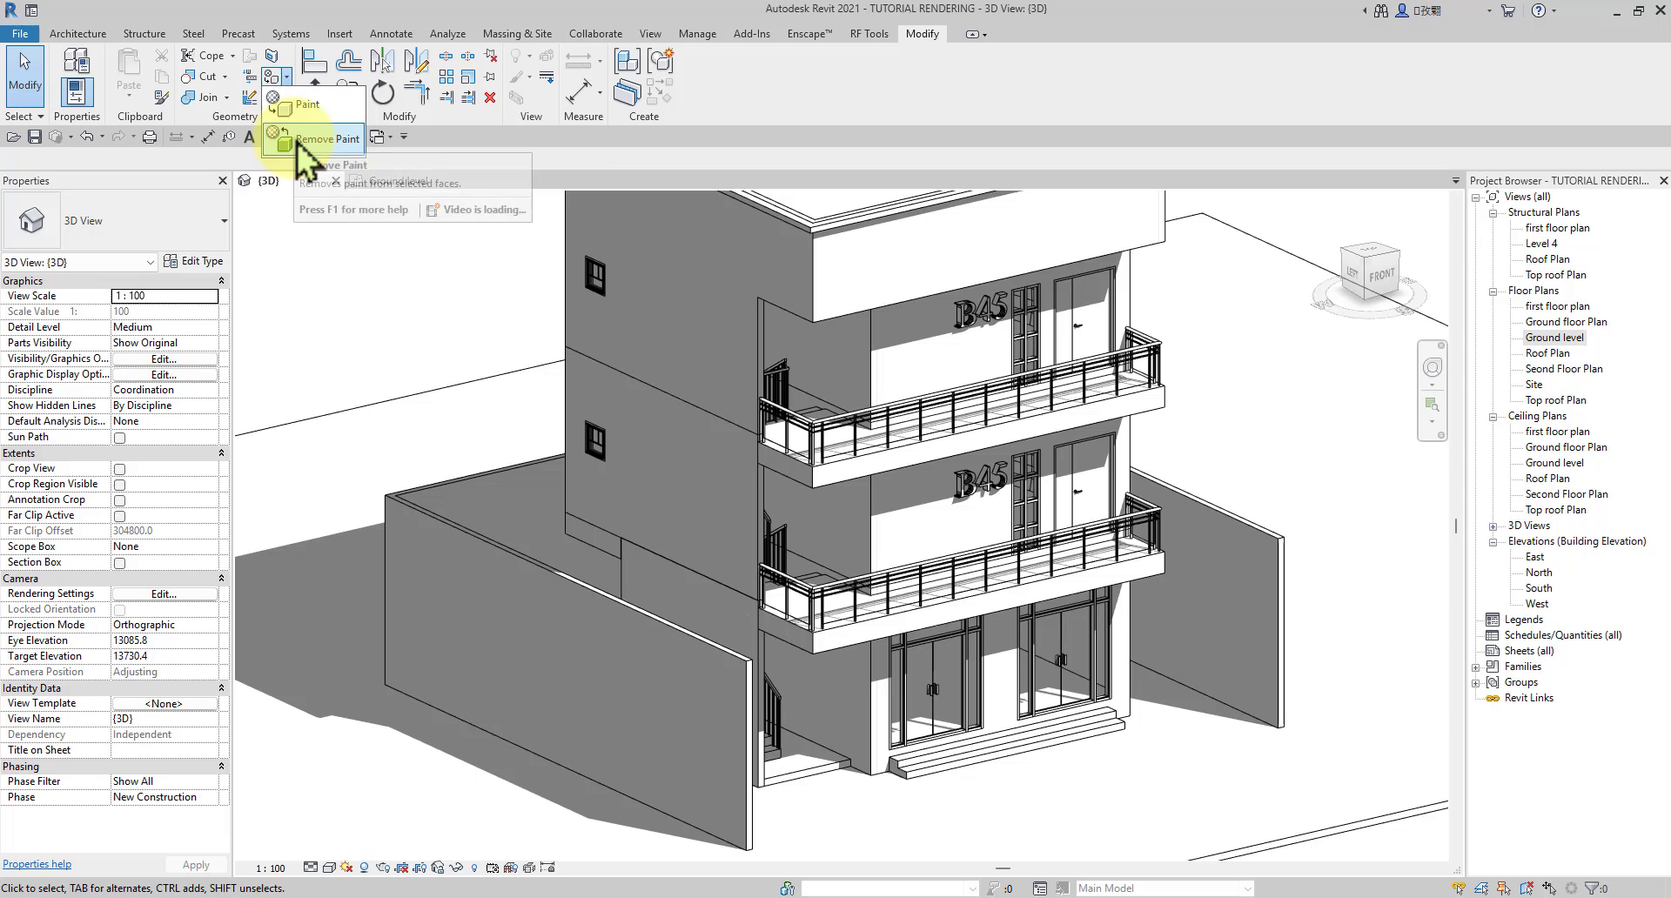
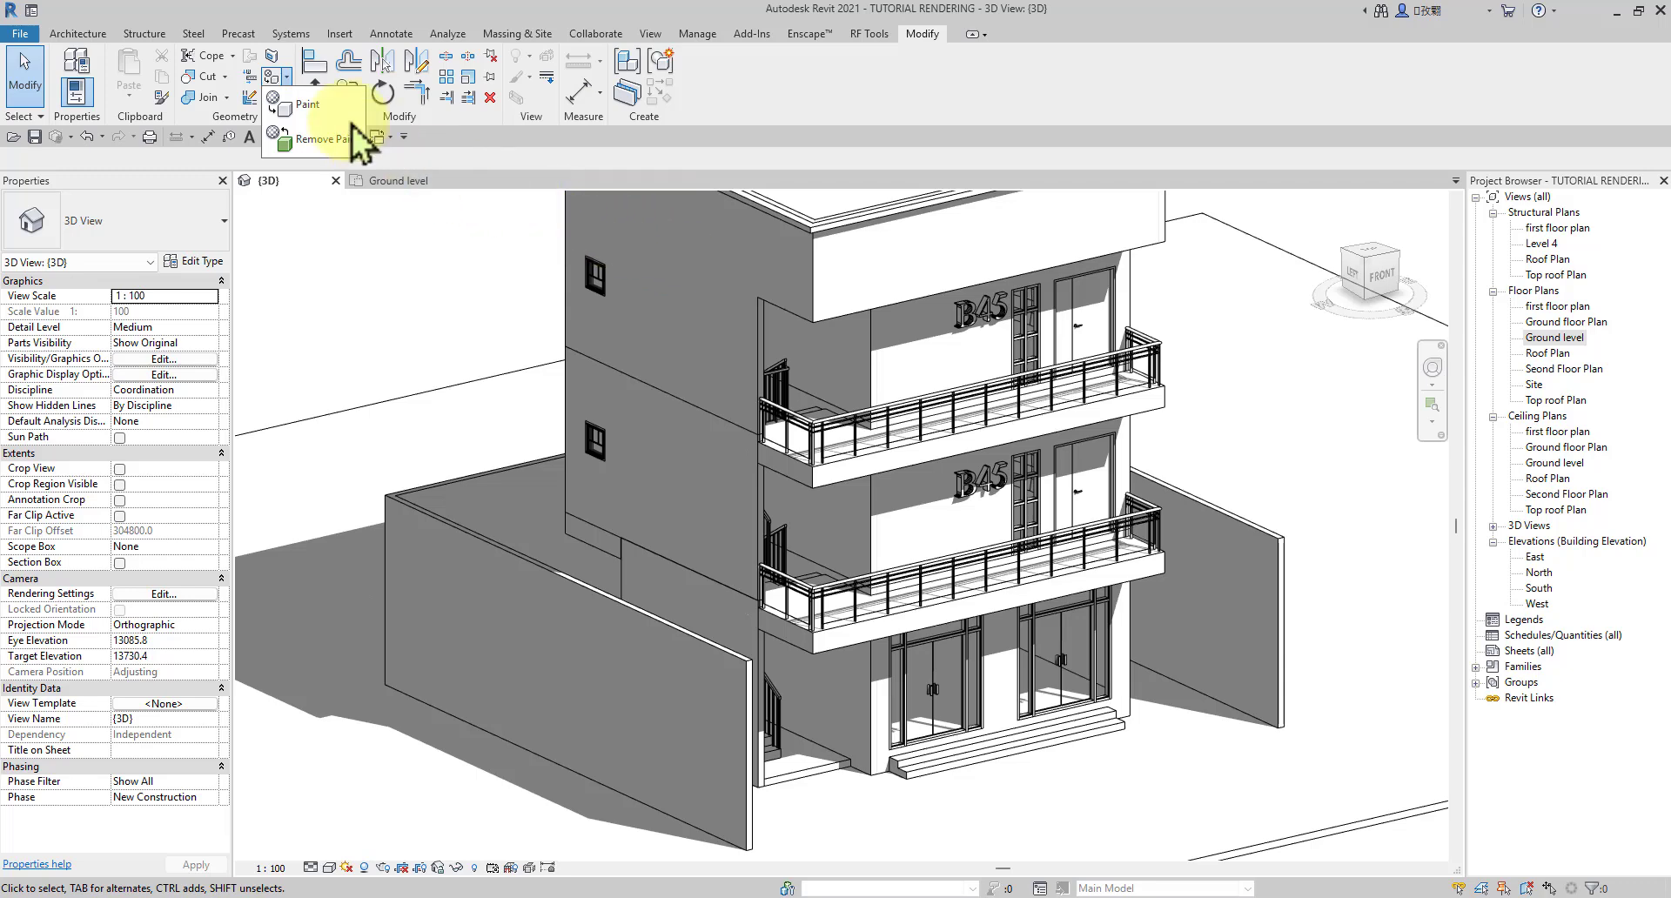
{"action": "left_click", "coordinate": [295, 106]}
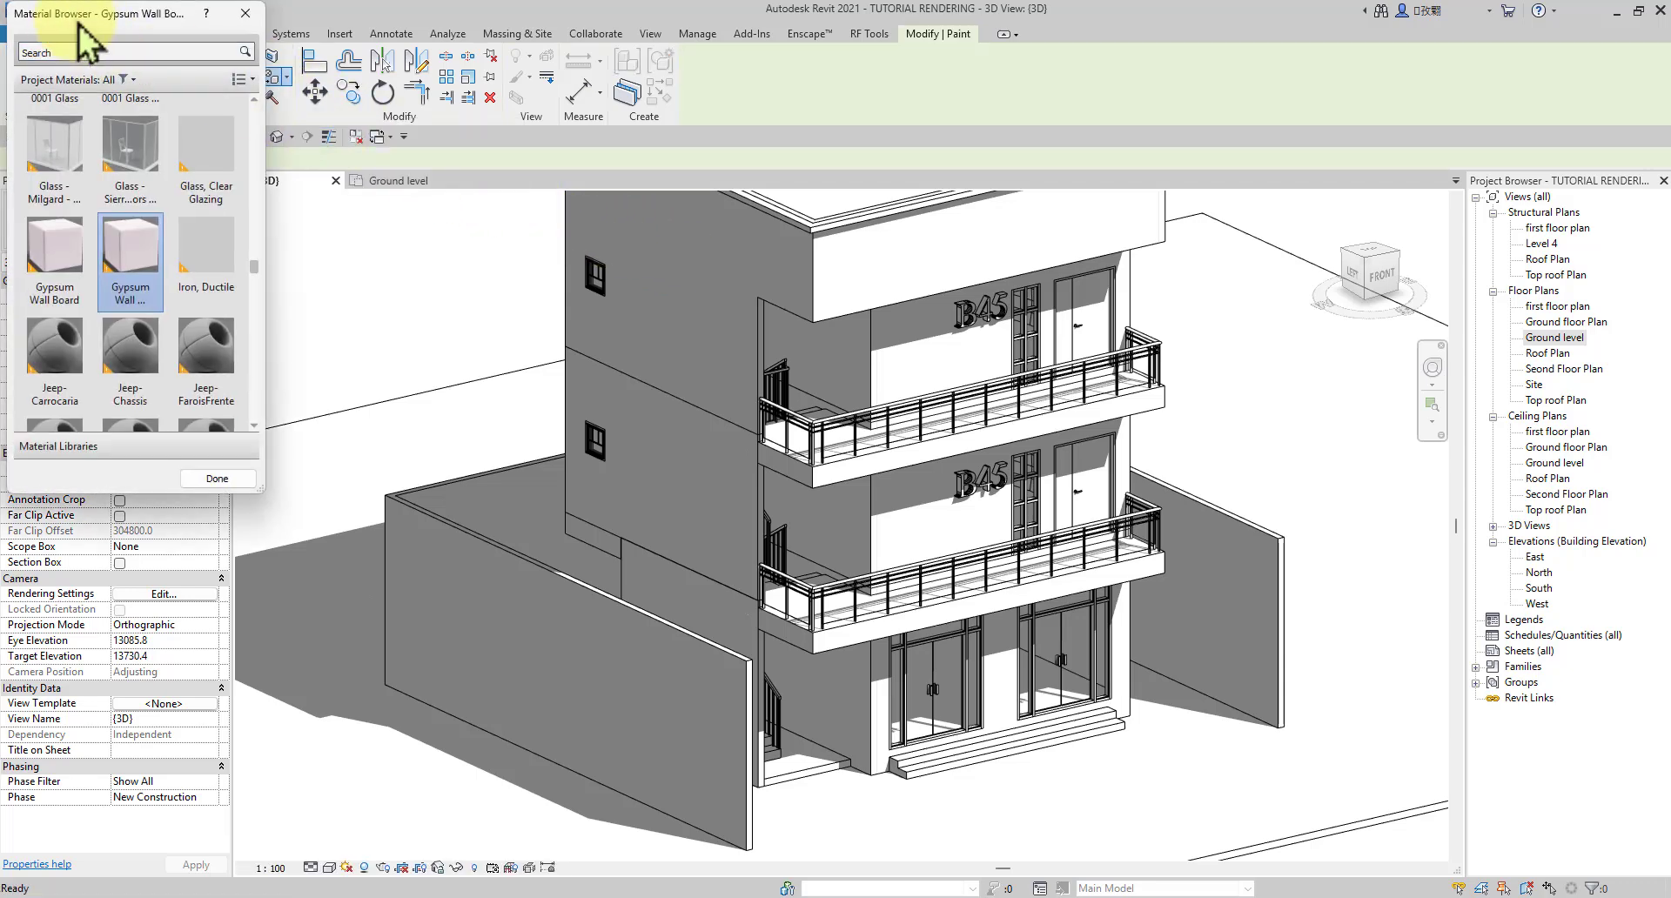
{"action": "left_click_drag", "start_coordinate": [78, 24], "coordinate": [91, 55]}
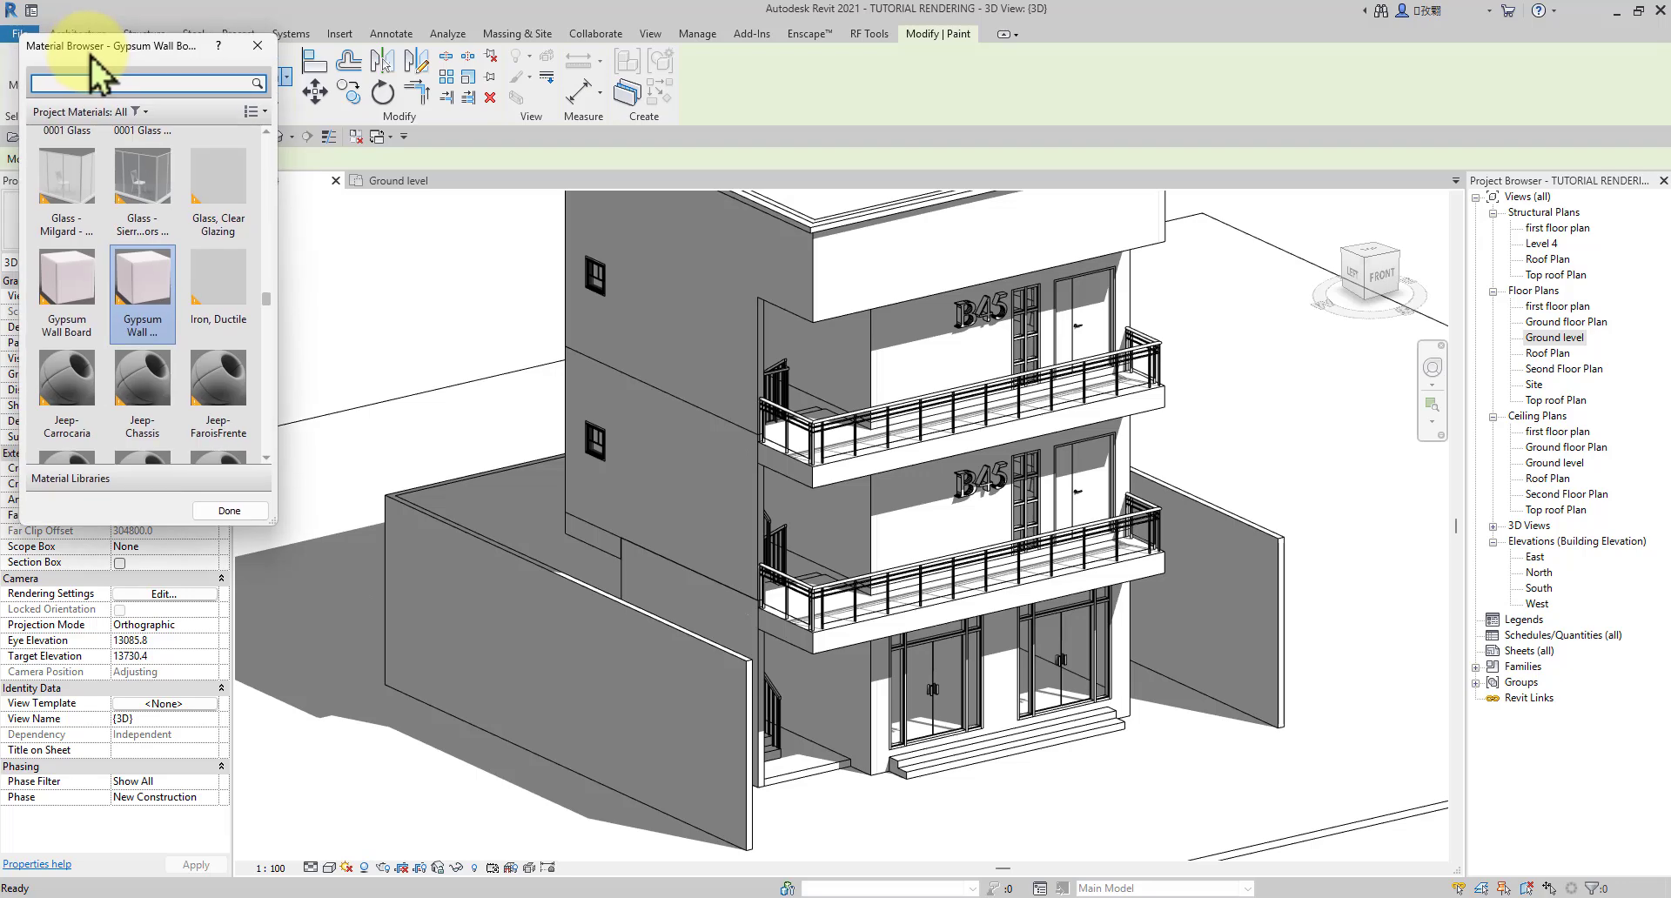
{"action": "scroll", "coordinate": [122, 292], "scroll_direction": "up", "scroll_amount": 1}
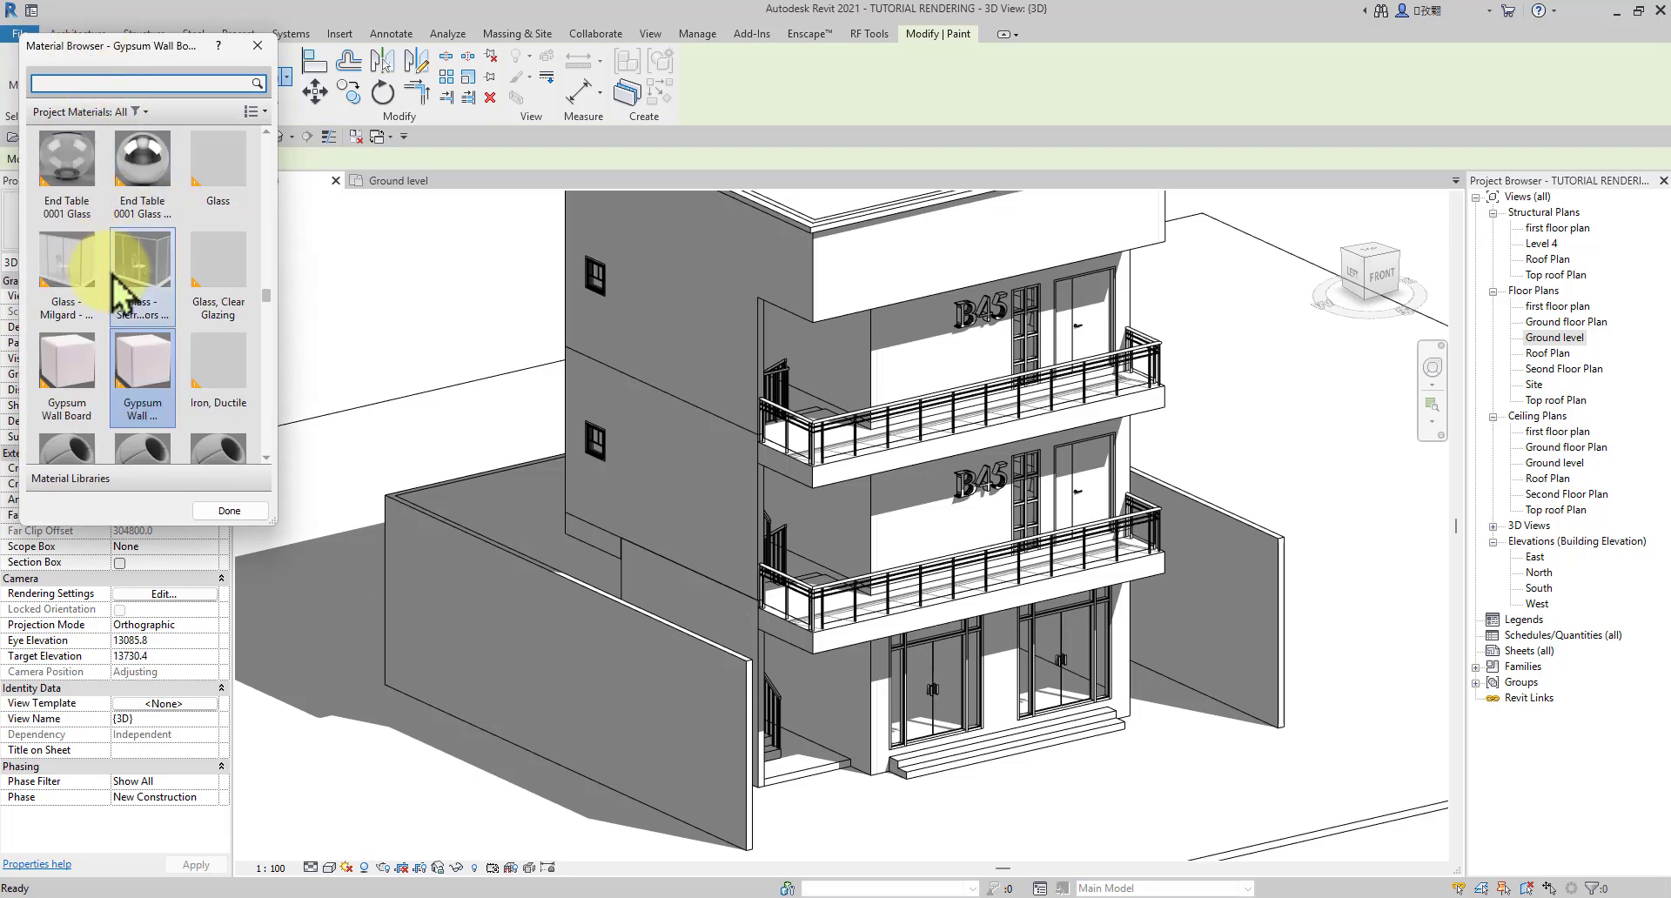
{"action": "left_click", "coordinate": [154, 83]}
{"action": "type", "text": "PLASTER"}
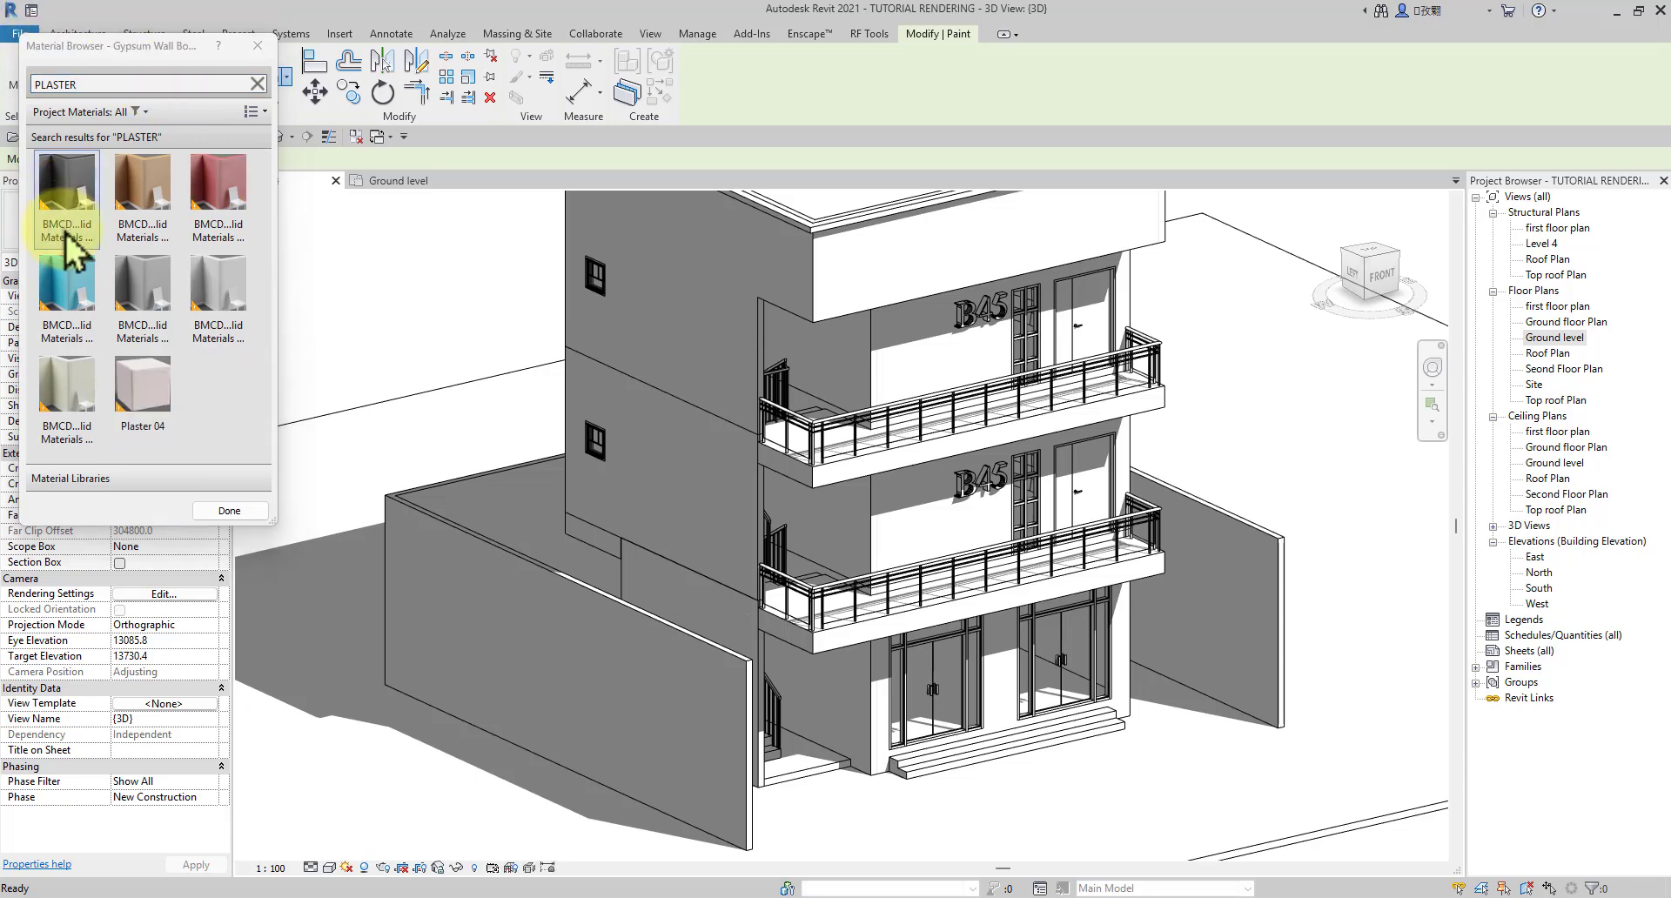
{"action": "left_click", "coordinate": [146, 393]}
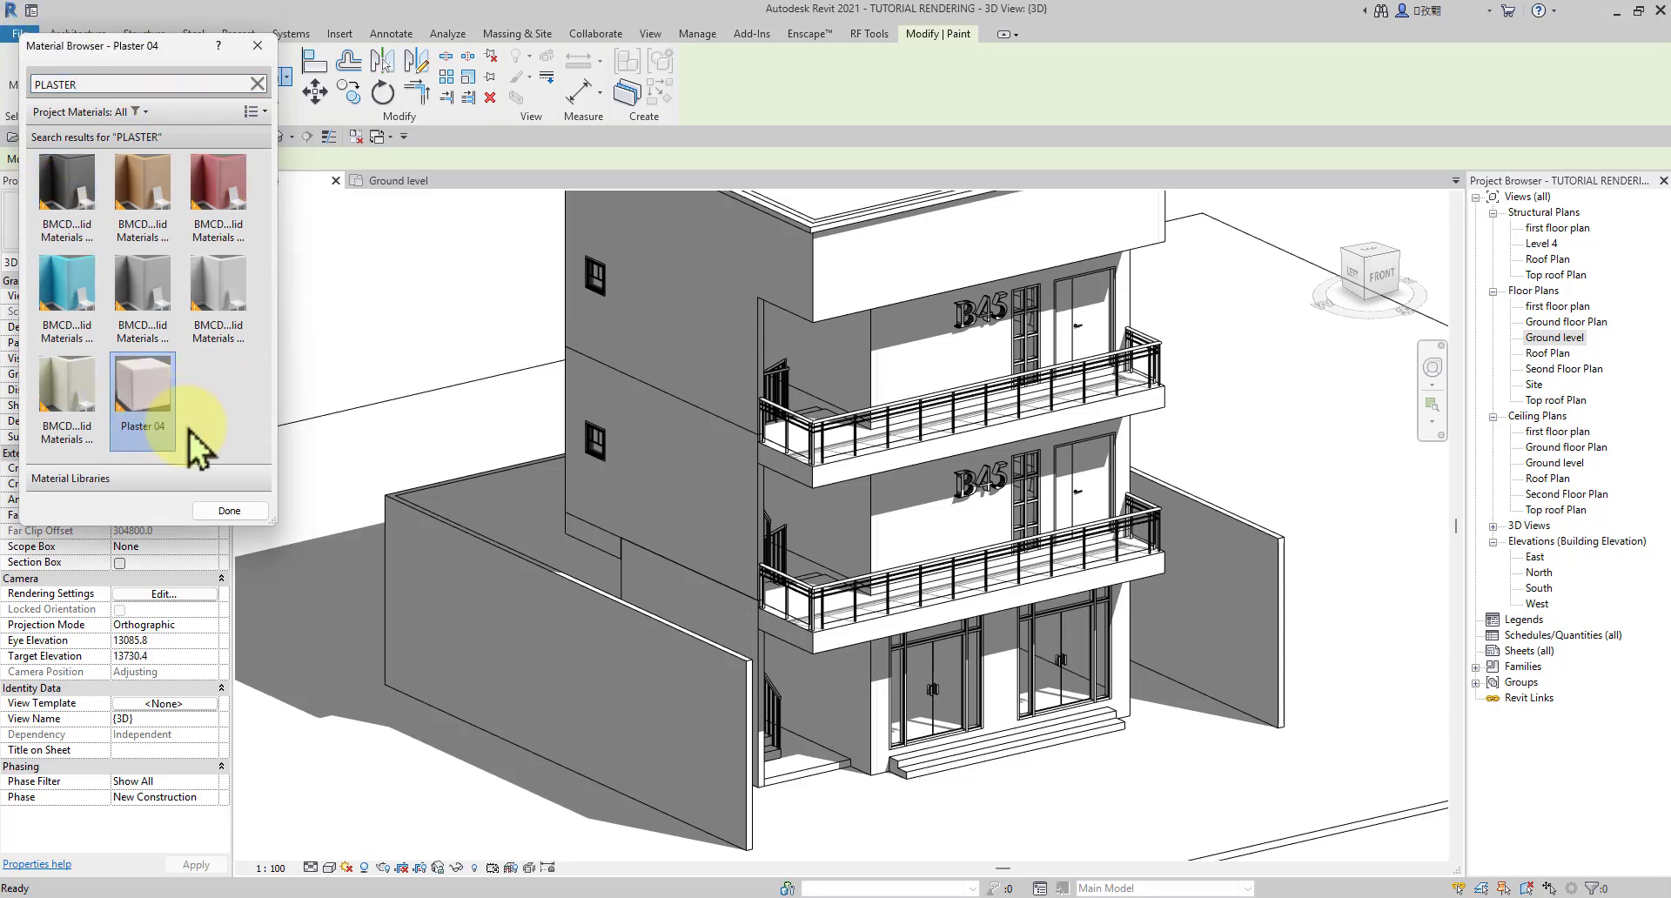
Step: Paint the upper-storey side wall face around the small window with Plaster 04
{"action": "scroll", "coordinate": [528, 541], "scroll_direction": "down", "scroll_amount": 2}
{"action": "middle_click_drag", "start_coordinate": [528, 541], "coordinate": [531, 558]}
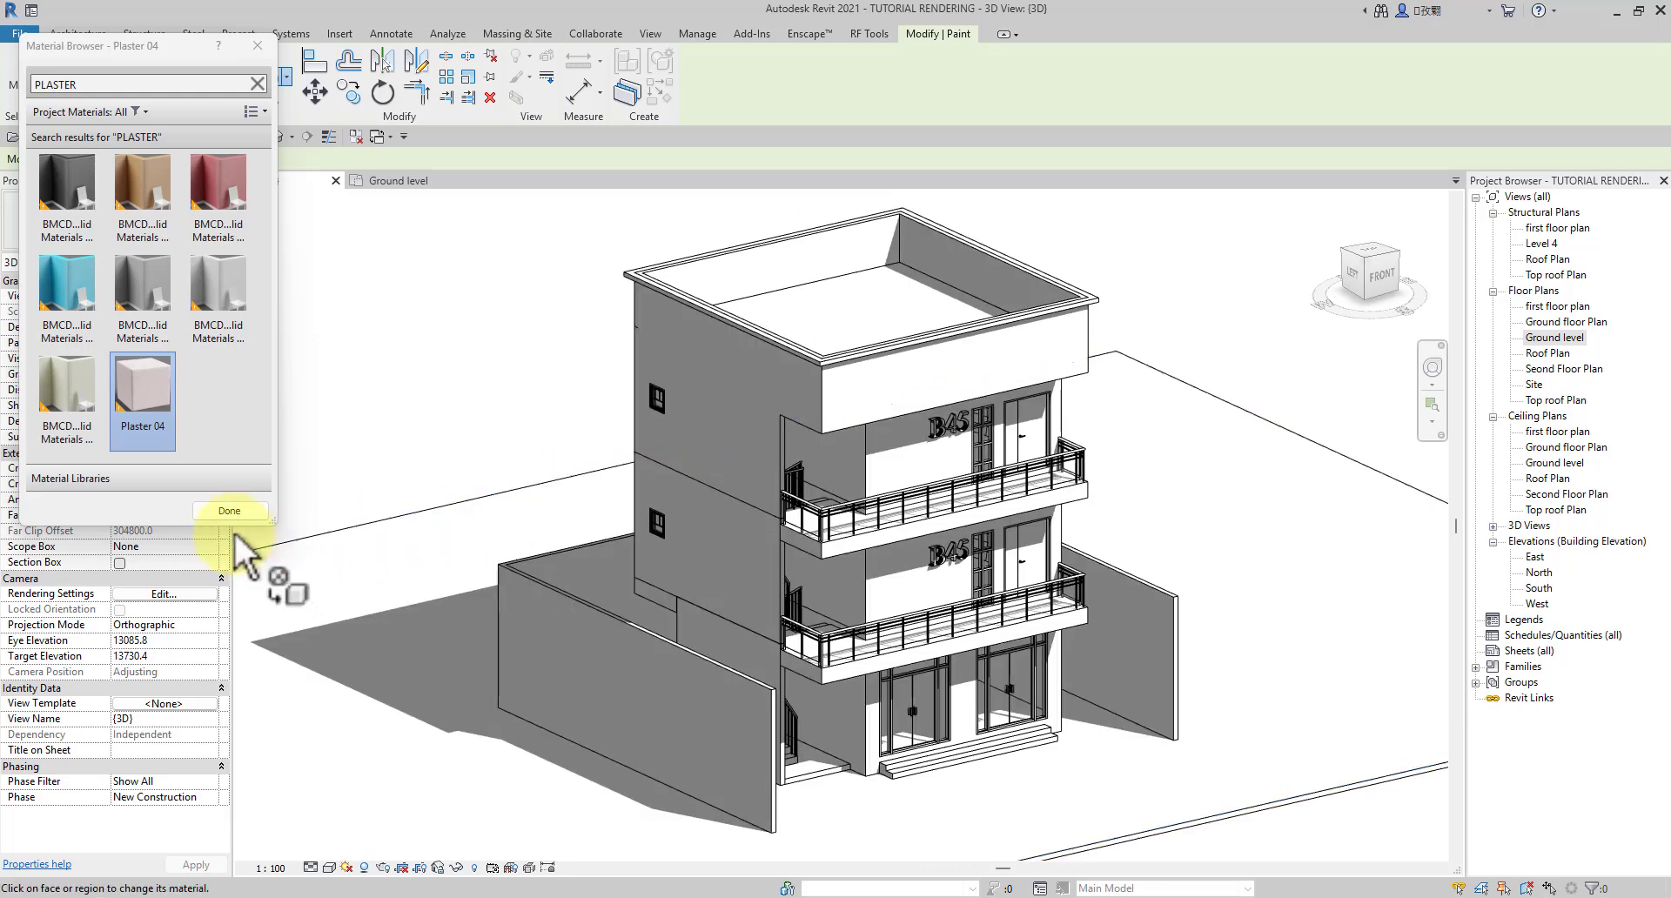
{"action": "scroll", "coordinate": [235, 552], "scroll_direction": "up", "scroll_amount": 1}
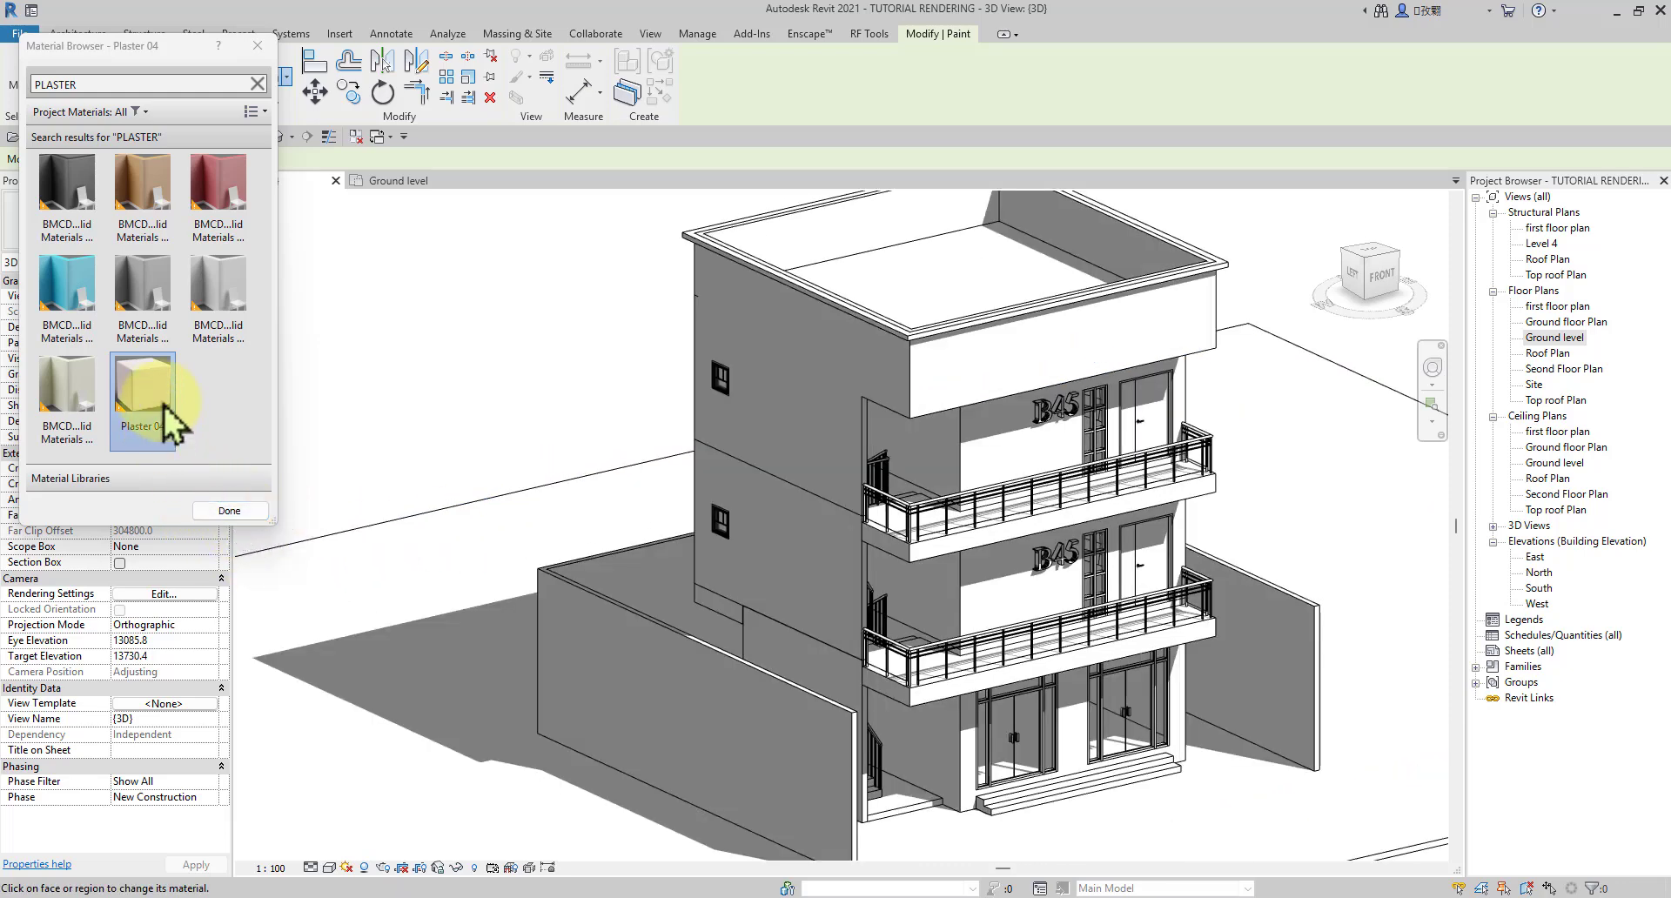
{"action": "scroll", "coordinate": [836, 423], "scroll_direction": "up", "scroll_amount": 5}
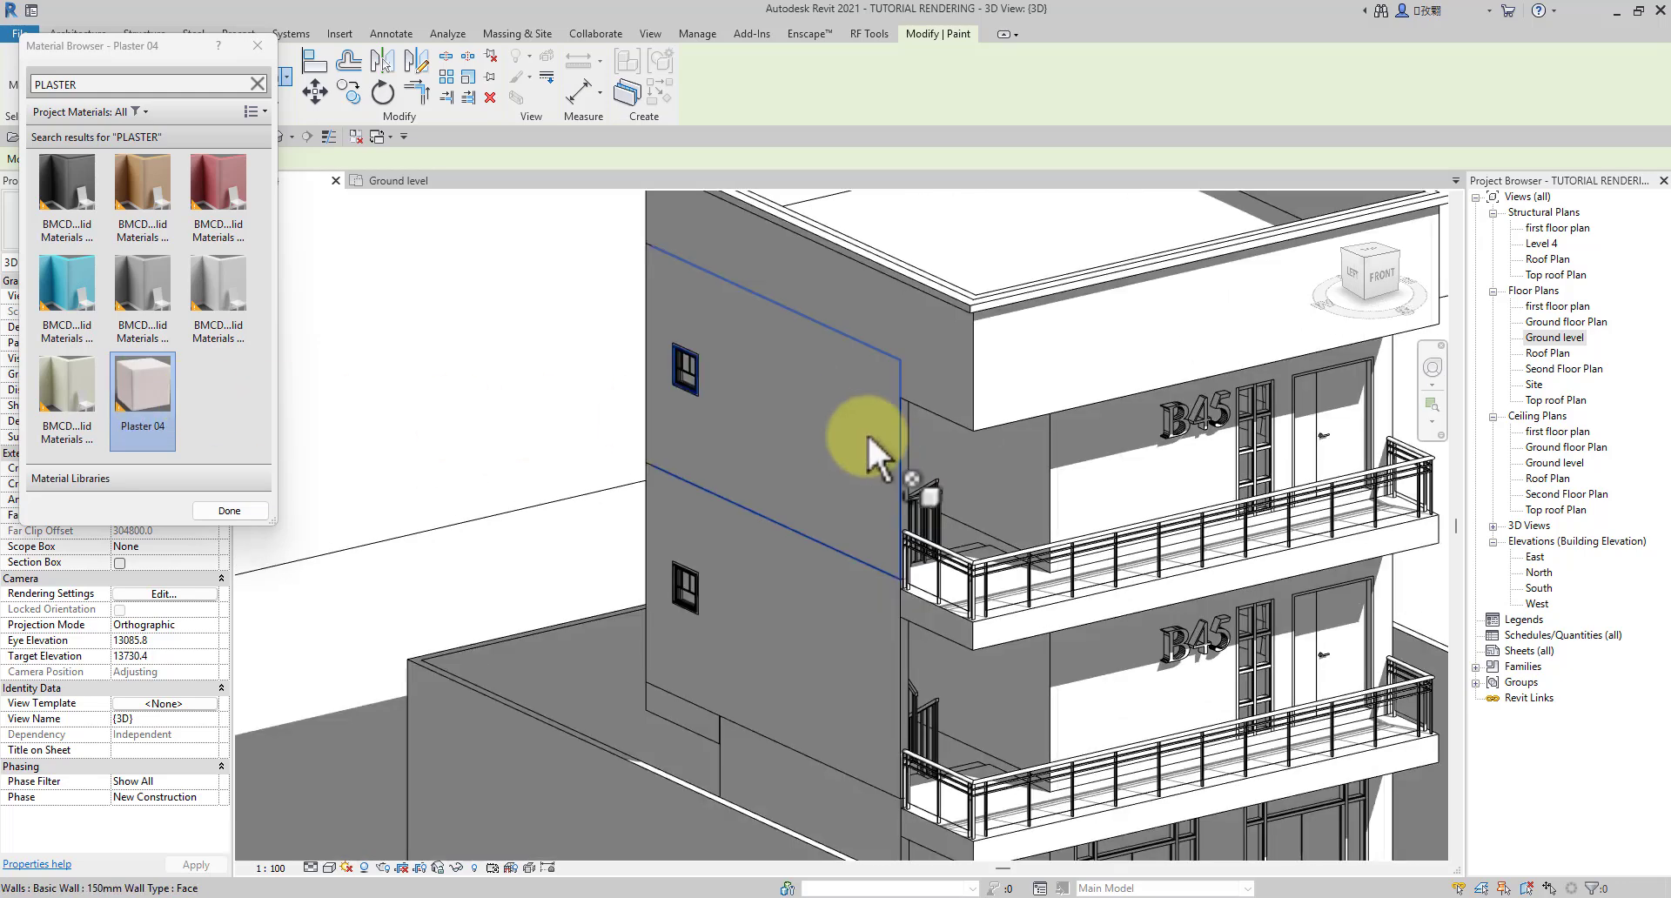
{"action": "scroll", "coordinate": [755, 416], "scroll_direction": "down", "scroll_amount": 2}
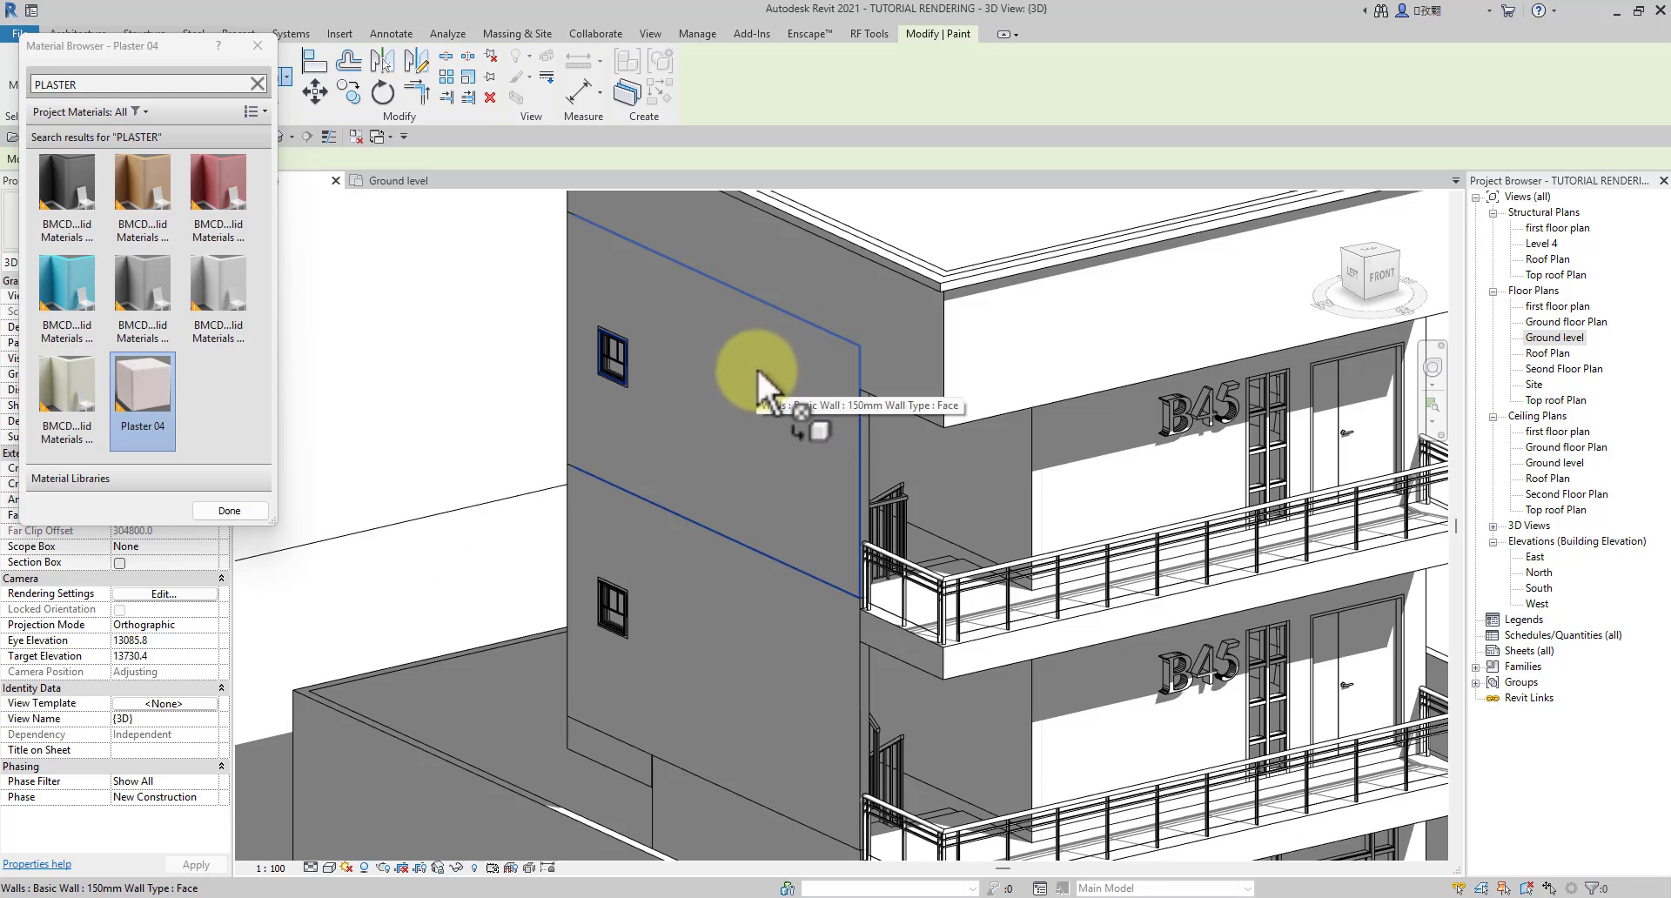
{"action": "left_click", "coordinate": [756, 367]}
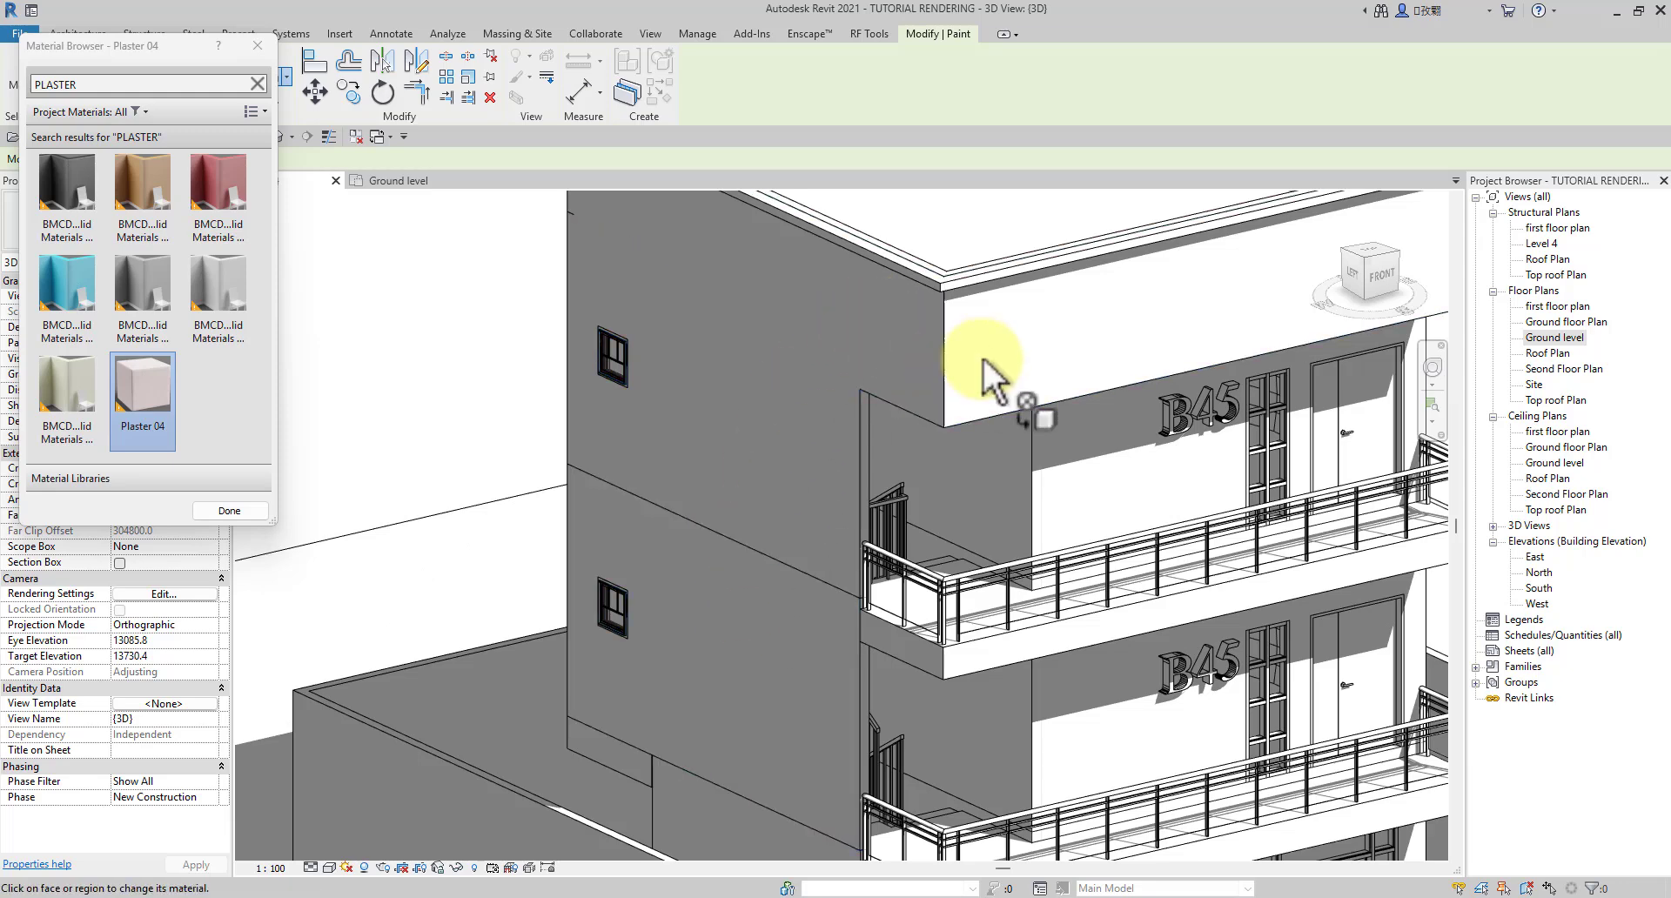
Step: Paint the lower side wall with its floor and slab edge faces on the staircase side with Plaster 04
{"action": "scroll", "coordinate": [984, 359], "scroll_direction": "down", "scroll_amount": 4}
{"action": "scroll", "coordinate": [805, 665], "scroll_direction": "up", "scroll_amount": 6}
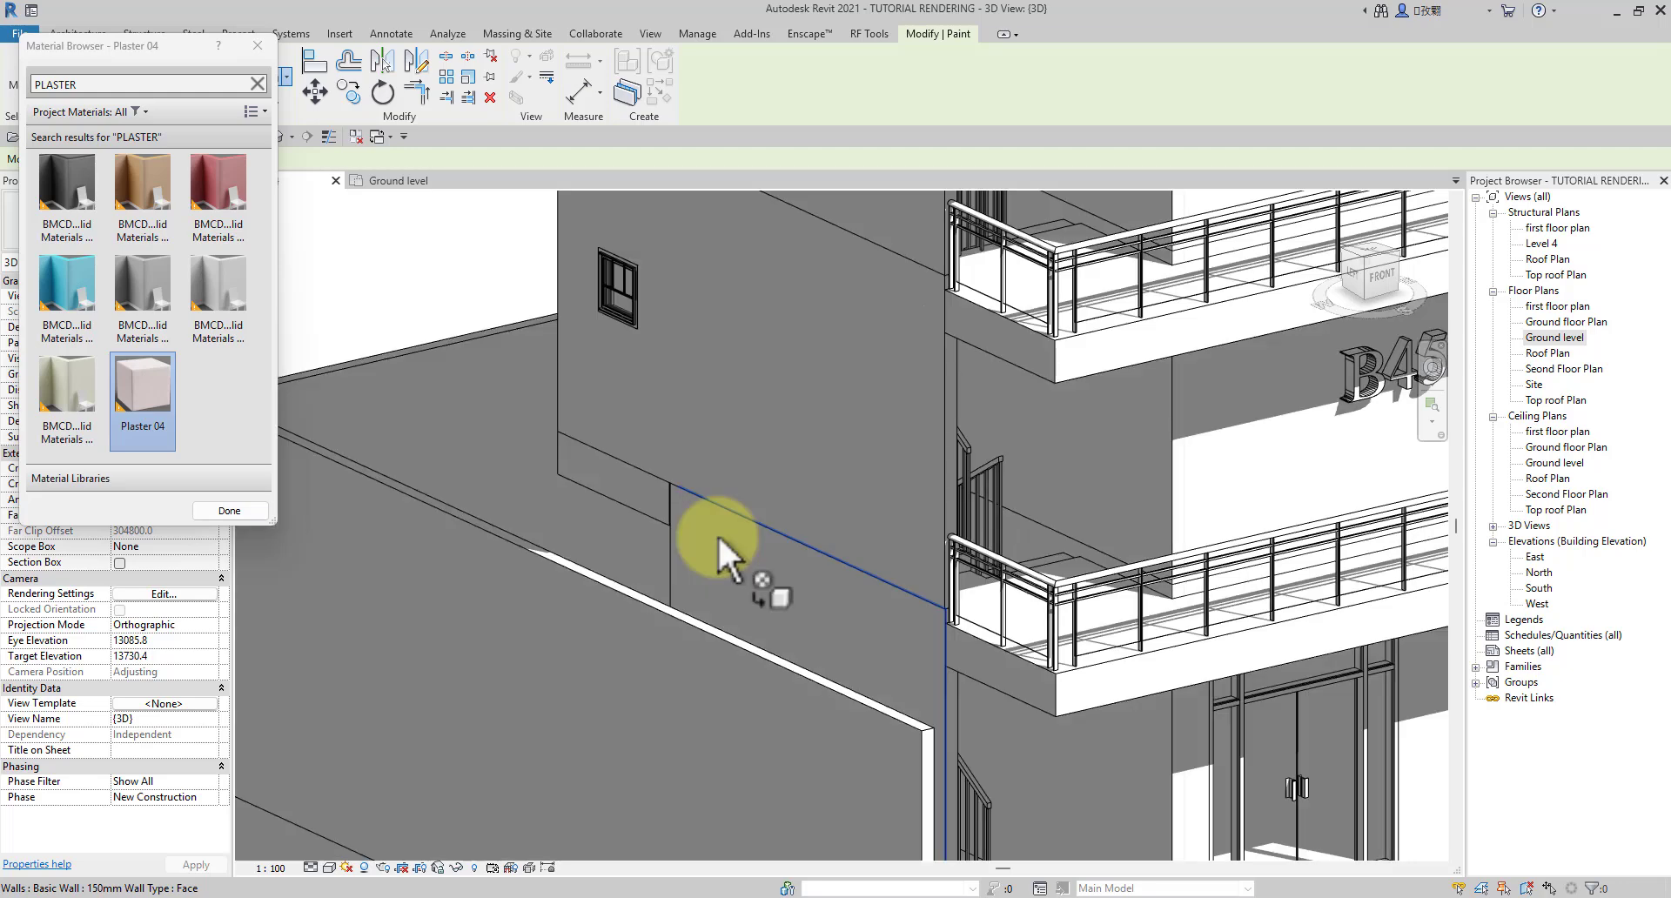
{"action": "scroll", "coordinate": [631, 496], "scroll_direction": "up", "scroll_amount": 3}
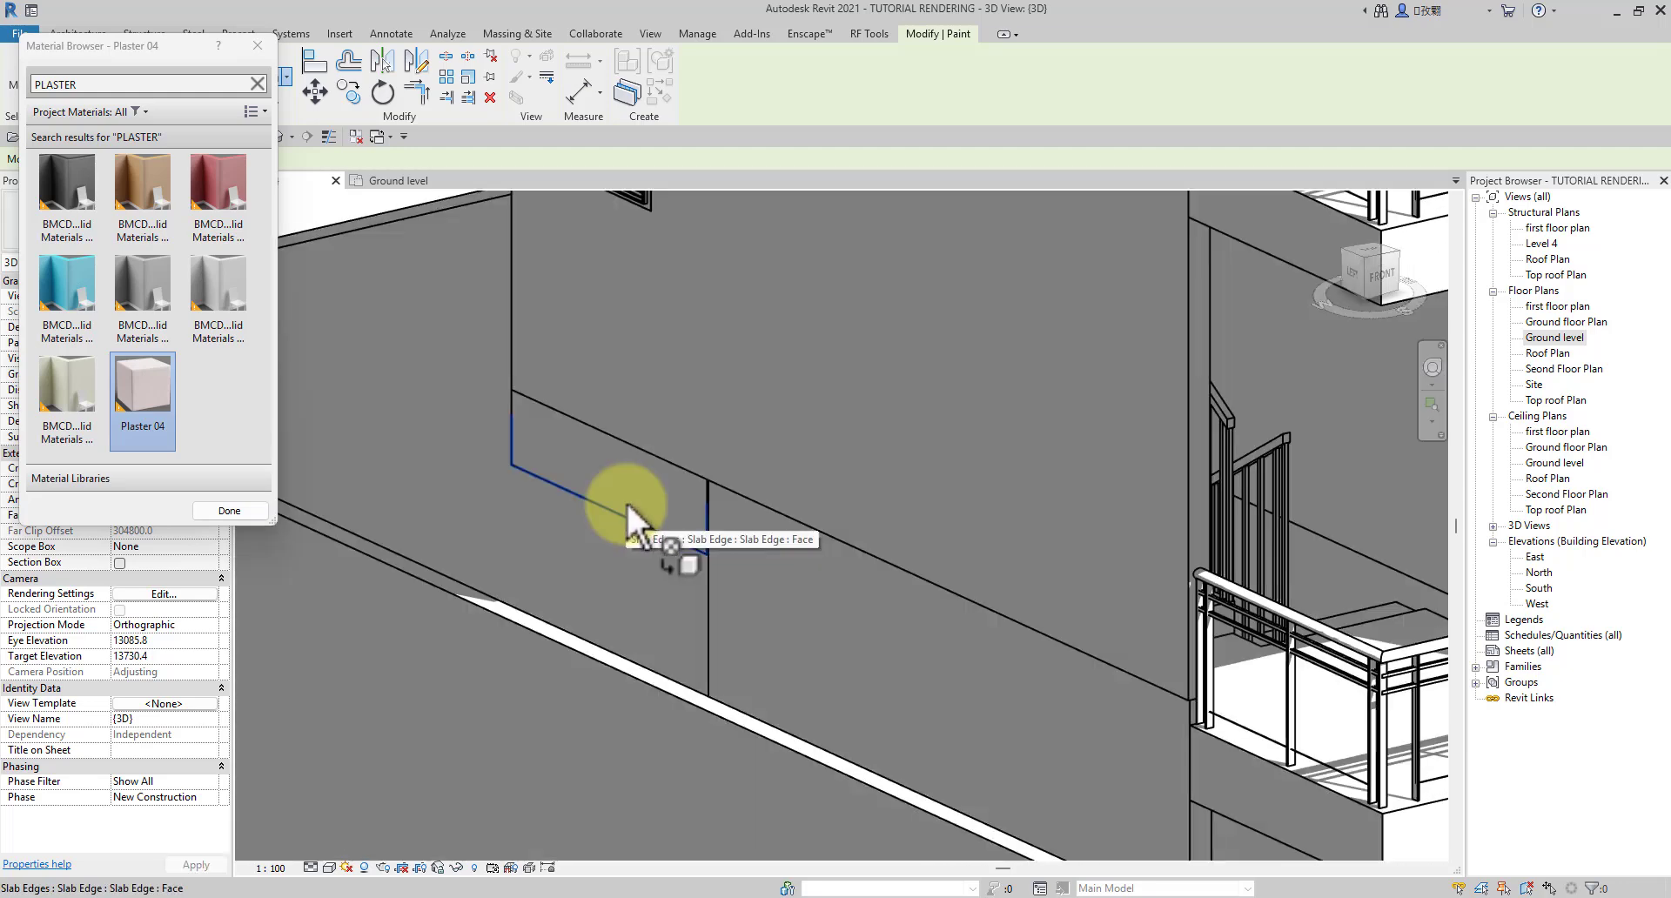
{"action": "scroll", "coordinate": [514, 410], "scroll_direction": "up", "scroll_amount": 4}
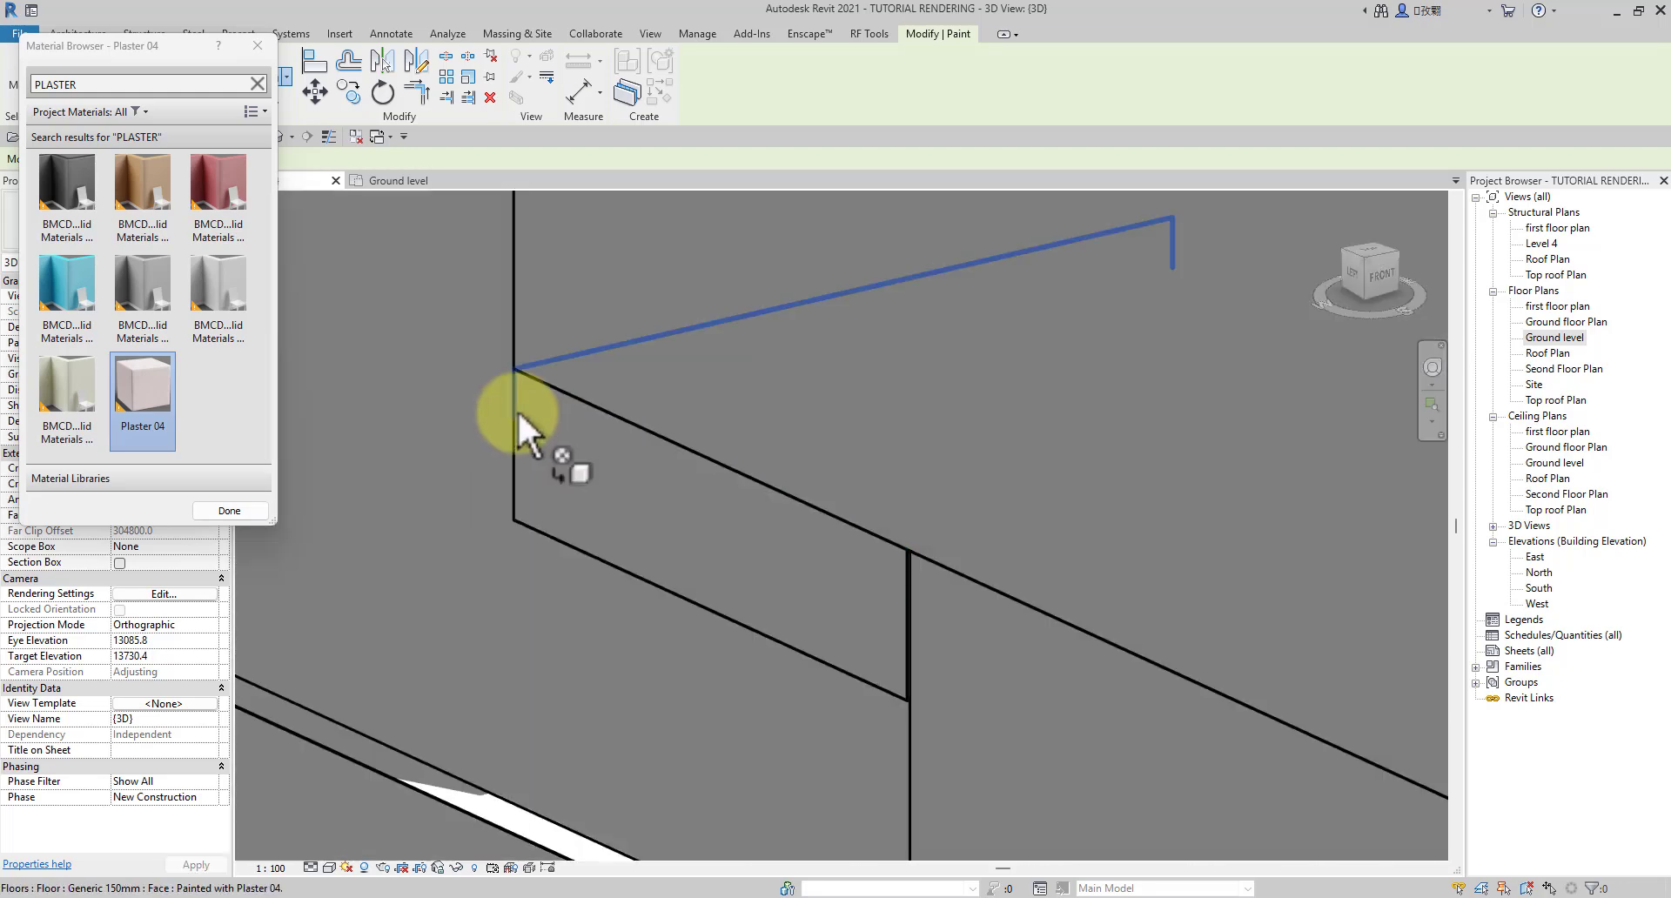
{"action": "scroll", "coordinate": [517, 410], "scroll_direction": "down", "scroll_amount": 6}
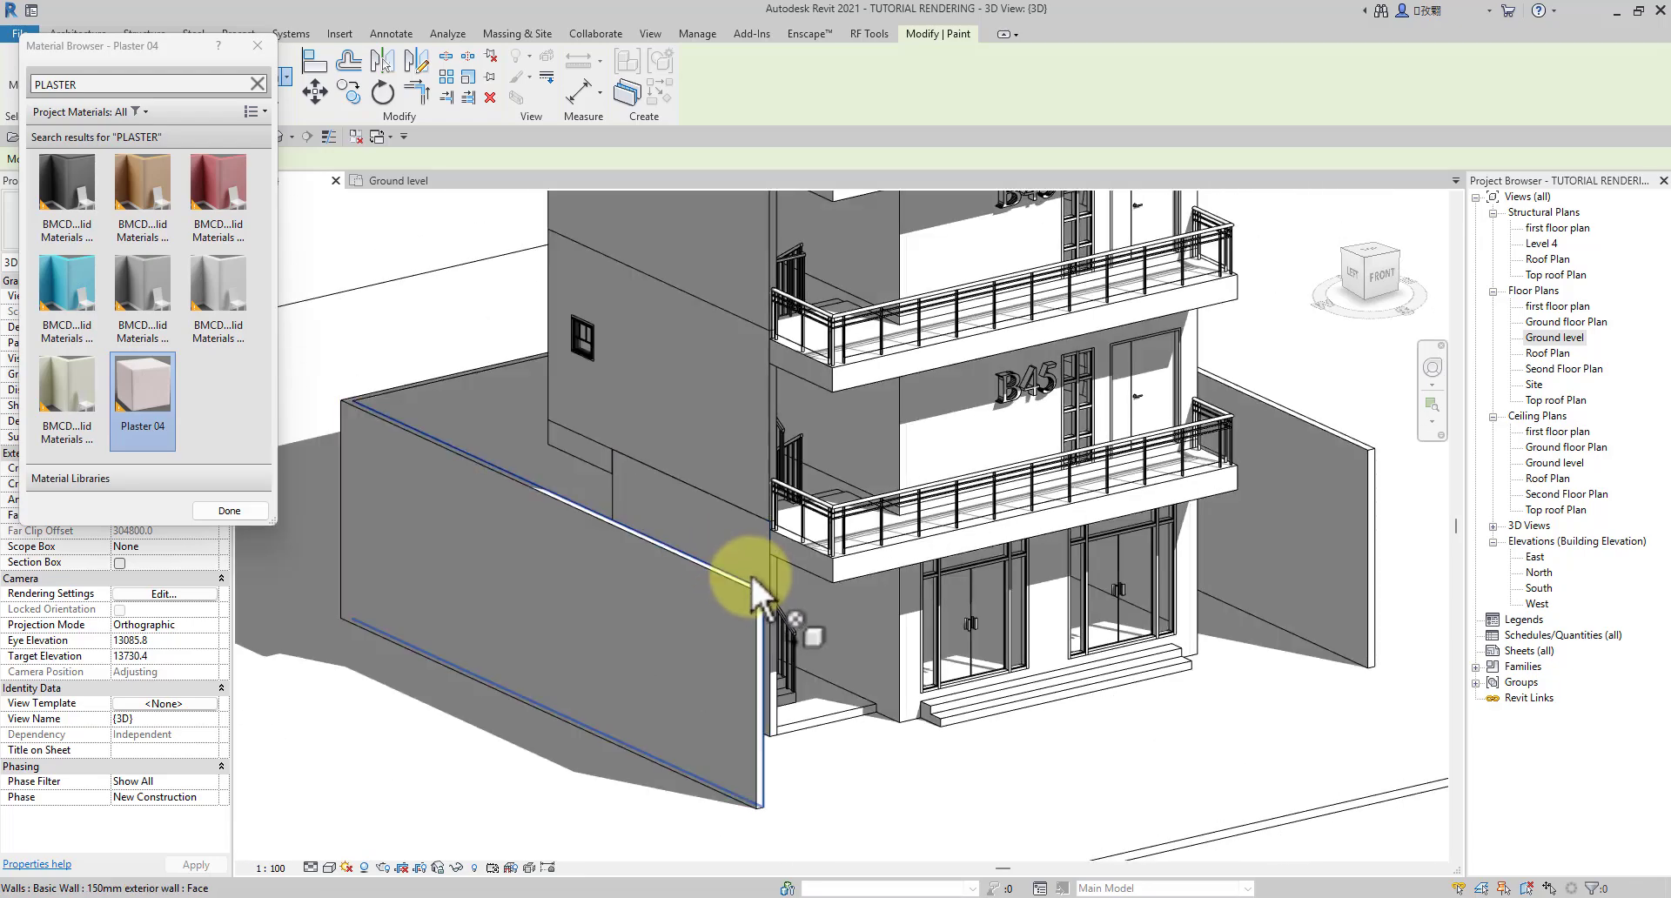
Step: Paint the ground-floor front wall around the entrance doors and the first-floor balcony's front edge faces with Plaster 04
{"action": "middle_click_drag", "start_coordinate": [766, 590], "coordinate": [692, 578], "text": "shift"}
{"action": "scroll", "coordinate": [772, 683], "scroll_direction": "up", "scroll_amount": 5}
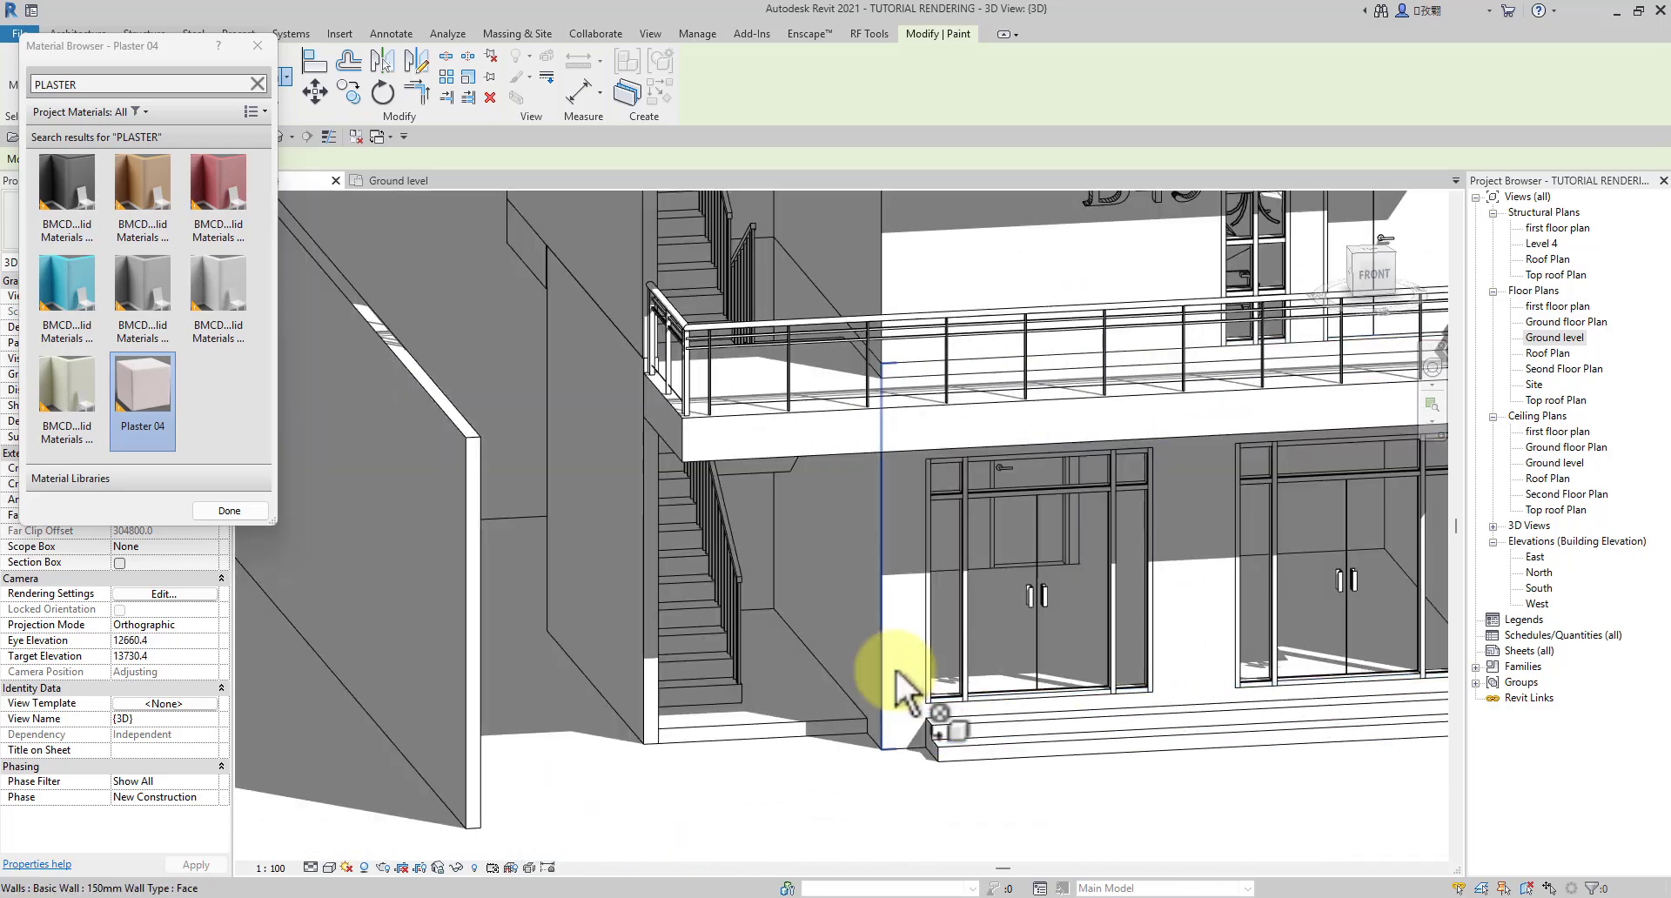
{"action": "scroll", "coordinate": [870, 653], "scroll_direction": "down", "scroll_amount": 5}
{"action": "mouse_move", "coordinate": [1045, 701]}
{"action": "middle_mouse_down", "text": "shift"}
{"action": "mouse_move", "coordinate": [783, 718]}
{"action": "mouse_move", "coordinate": [878, 771]}
{"action": "mouse_move", "coordinate": [1215, 496]}
{"action": "mouse_move", "coordinate": [1204, 534]}
{"action": "mouse_move", "coordinate": [1001, 591]}
{"action": "middle_mouse_up", "text": "shift"}
{"action": "scroll", "coordinate": [1001, 601], "scroll_direction": "up", "scroll_amount": 8}
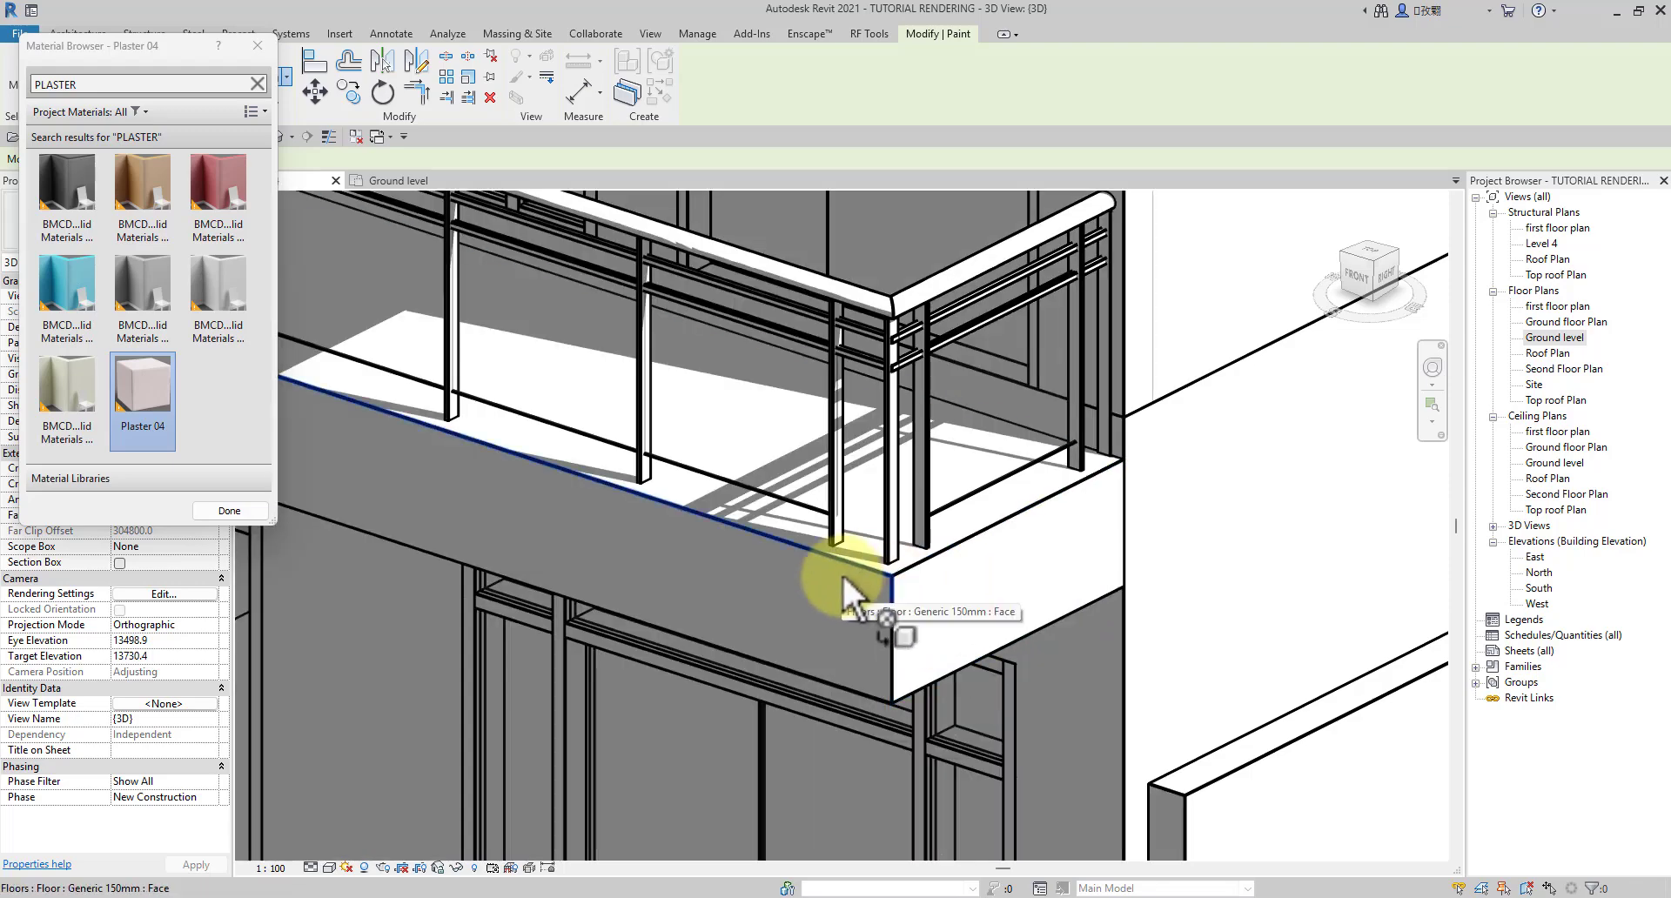
{"action": "scroll", "coordinate": [818, 662], "scroll_direction": "down", "scroll_amount": 6}
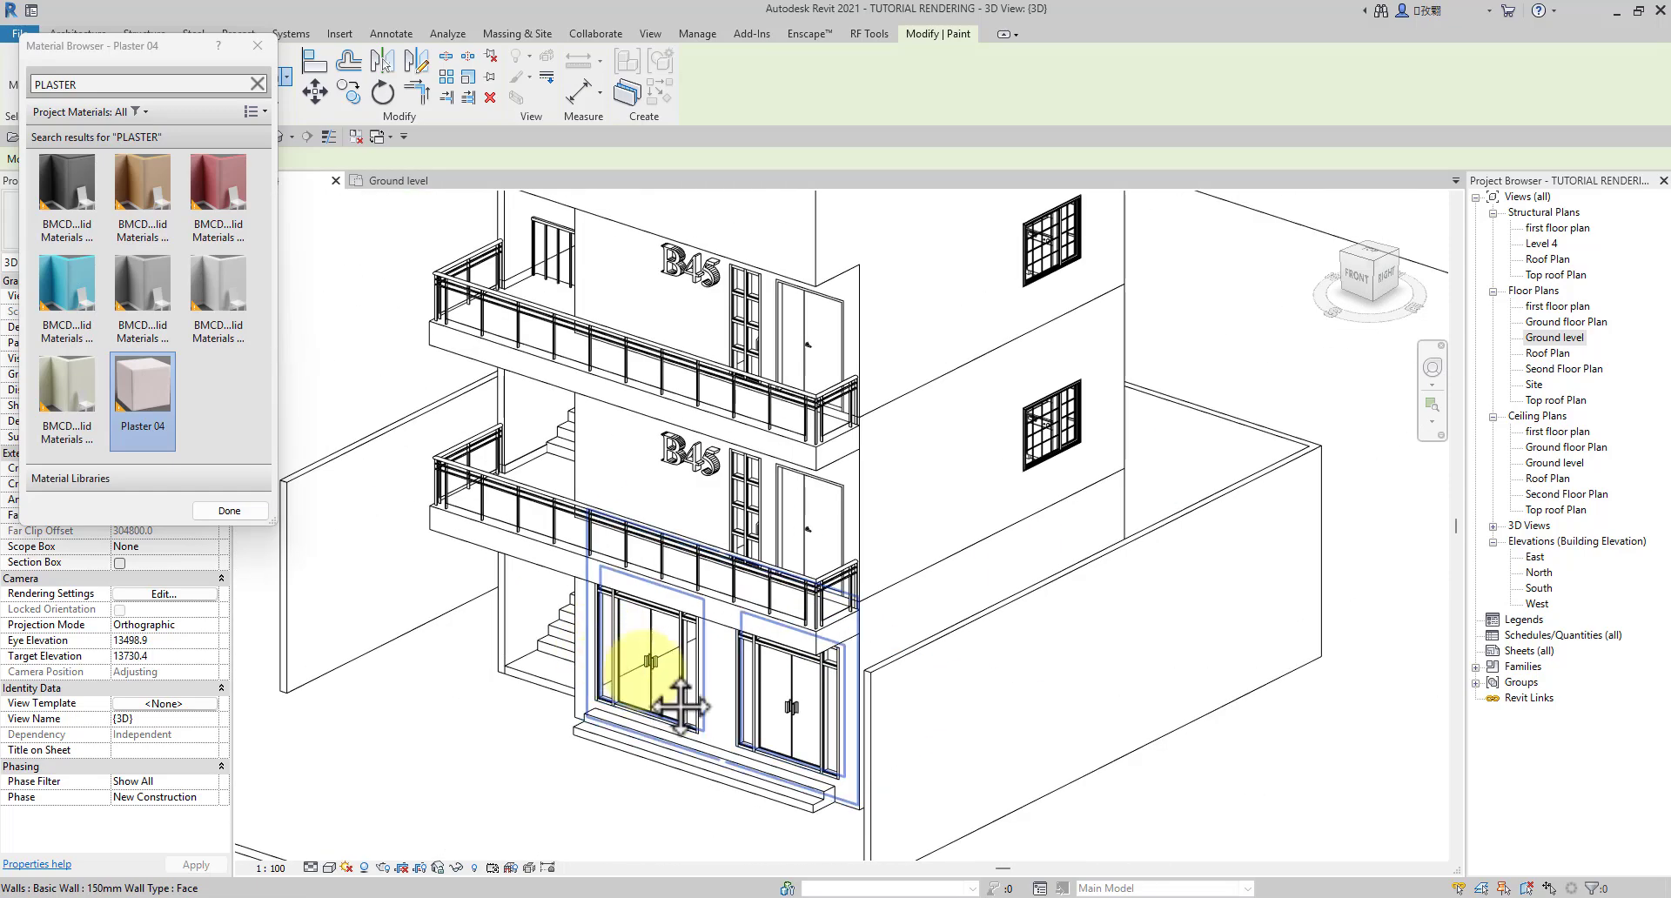
{"action": "mouse_move", "coordinate": [681, 706]}
{"action": "middle_mouse_down", "text": "shift"}
{"action": "mouse_move", "coordinate": [709, 690]}
{"action": "mouse_move", "coordinate": [664, 552]}
{"action": "middle_mouse_up", "text": "shift"}
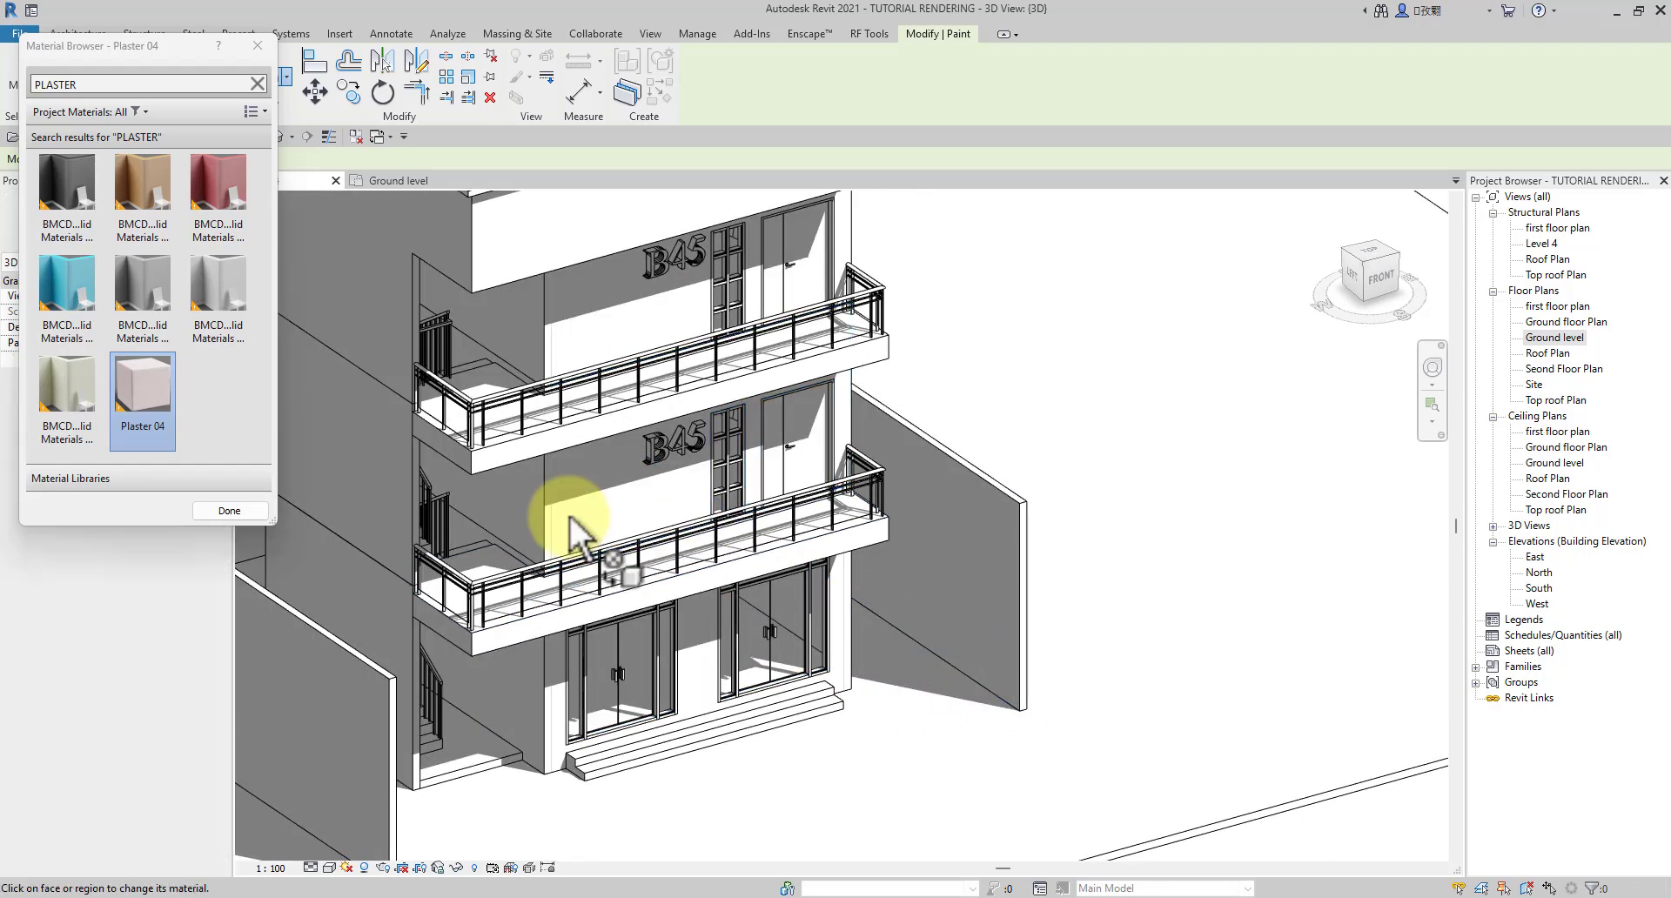
Step: Paint the stairwell wall and the upper balcony's side edge faces with Plaster 04
{"action": "middle_click_drag", "start_coordinate": [580, 329], "coordinate": [749, 572]}
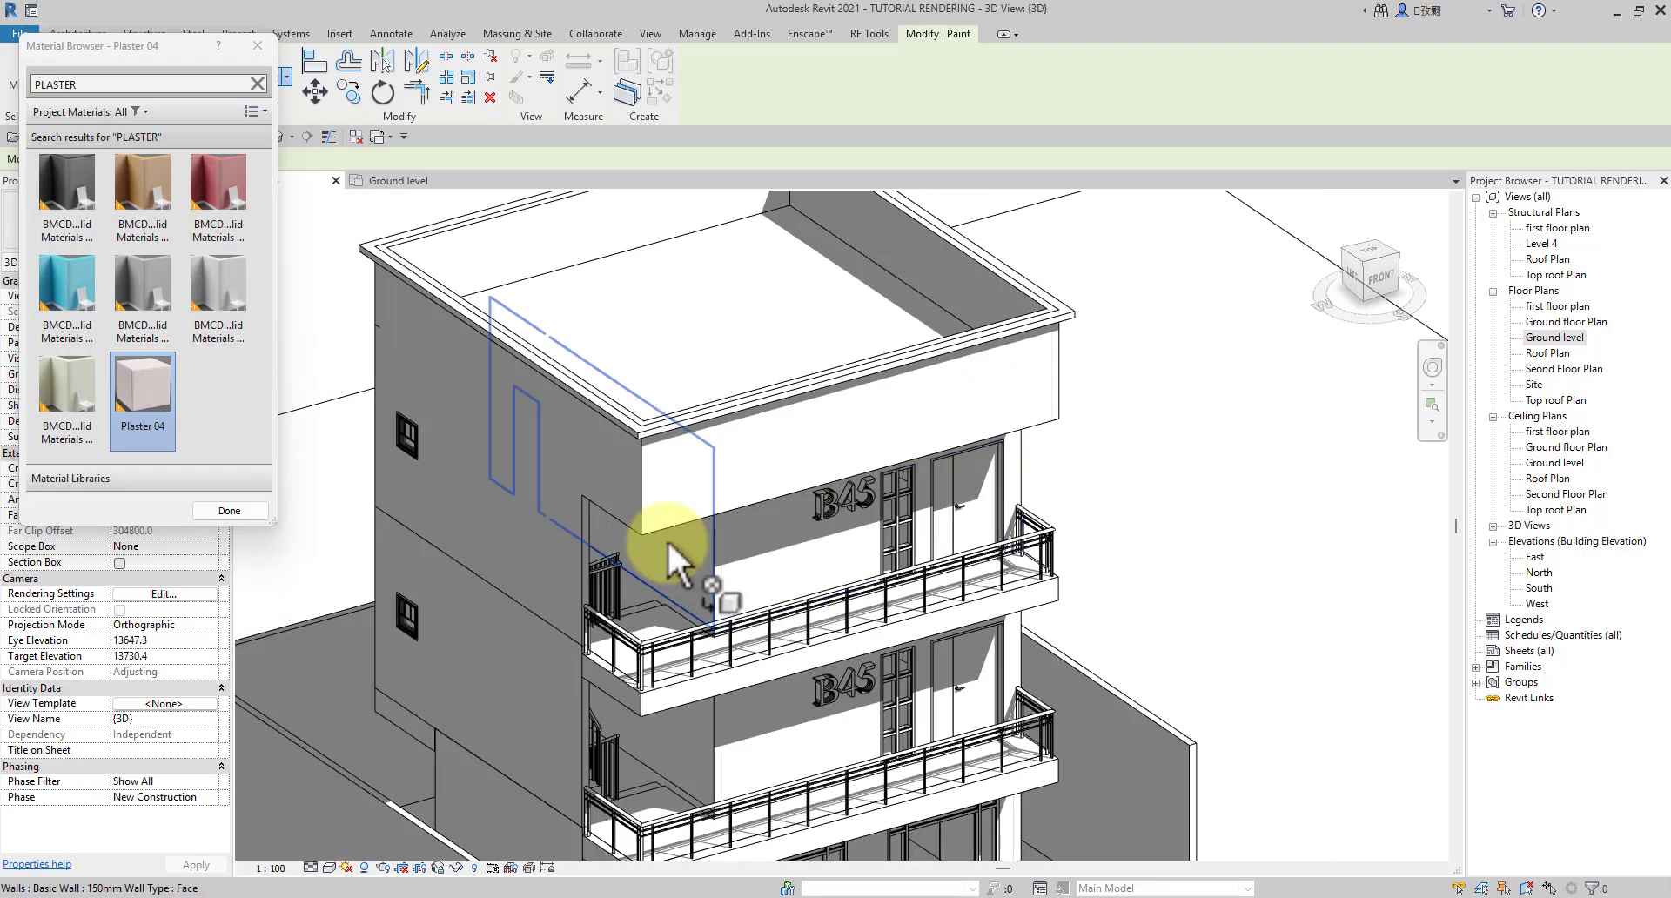
{"action": "scroll", "coordinate": [694, 461], "scroll_direction": "down", "scroll_amount": 3}
{"action": "middle_click_drag", "start_coordinate": [896, 497], "coordinate": [840, 526], "text": "shift"}
{"action": "scroll", "coordinate": [548, 512], "scroll_direction": "up", "scroll_amount": 4}
{"action": "scroll", "coordinate": [889, 582], "scroll_direction": "up", "scroll_amount": 5}
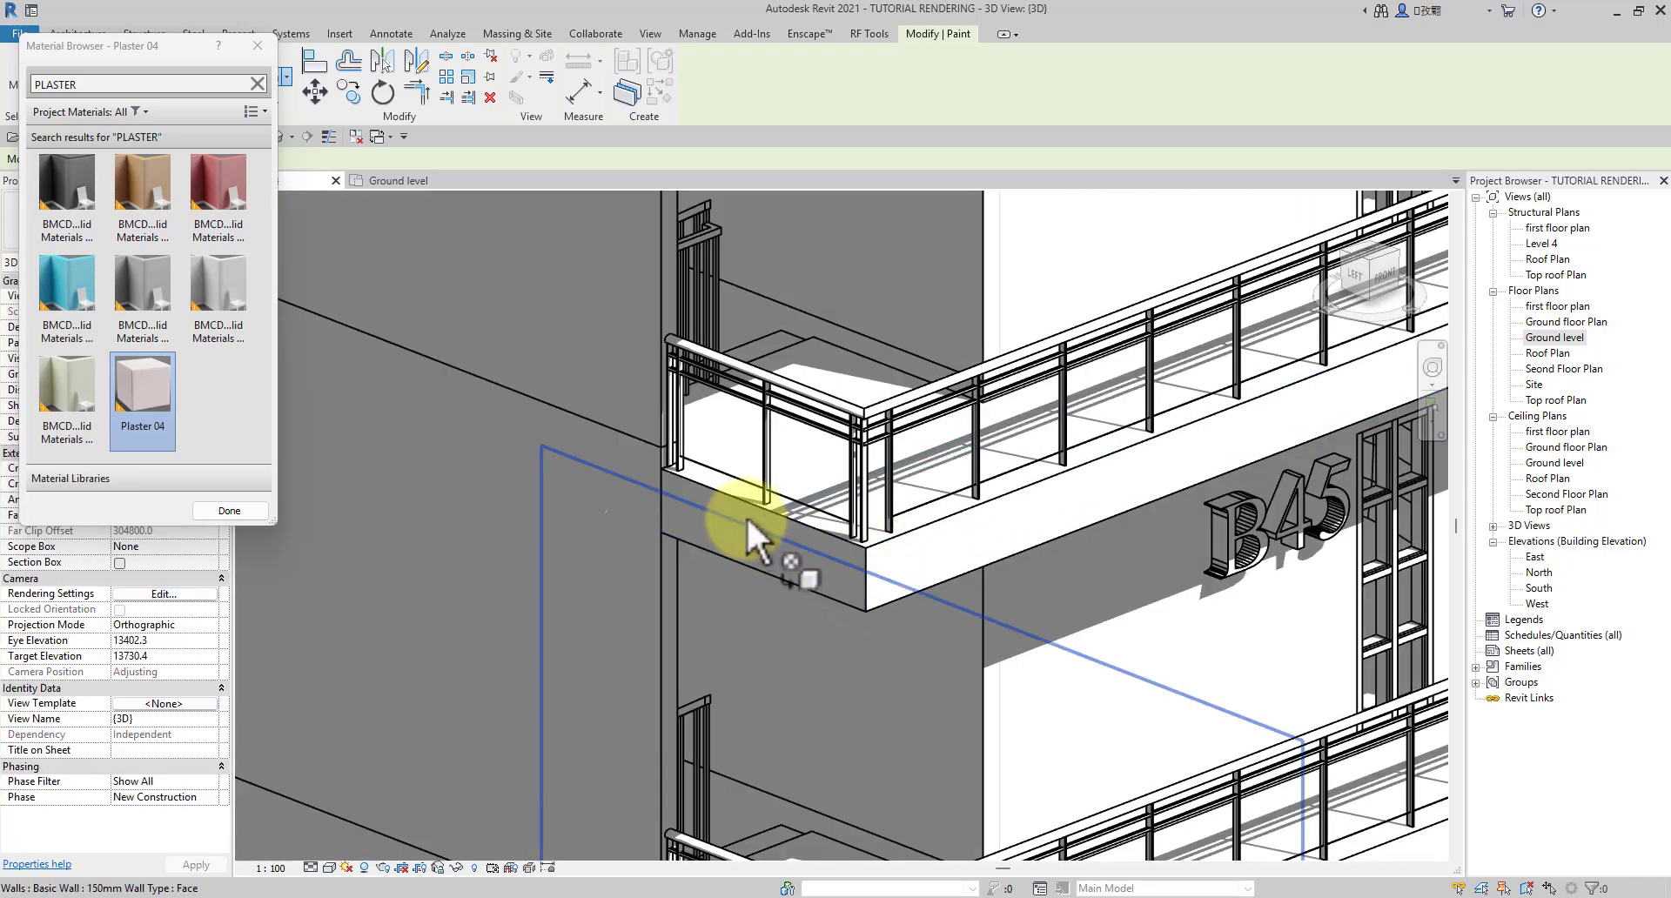
{"action": "scroll", "coordinate": [698, 510], "scroll_direction": "down", "scroll_amount": 3}
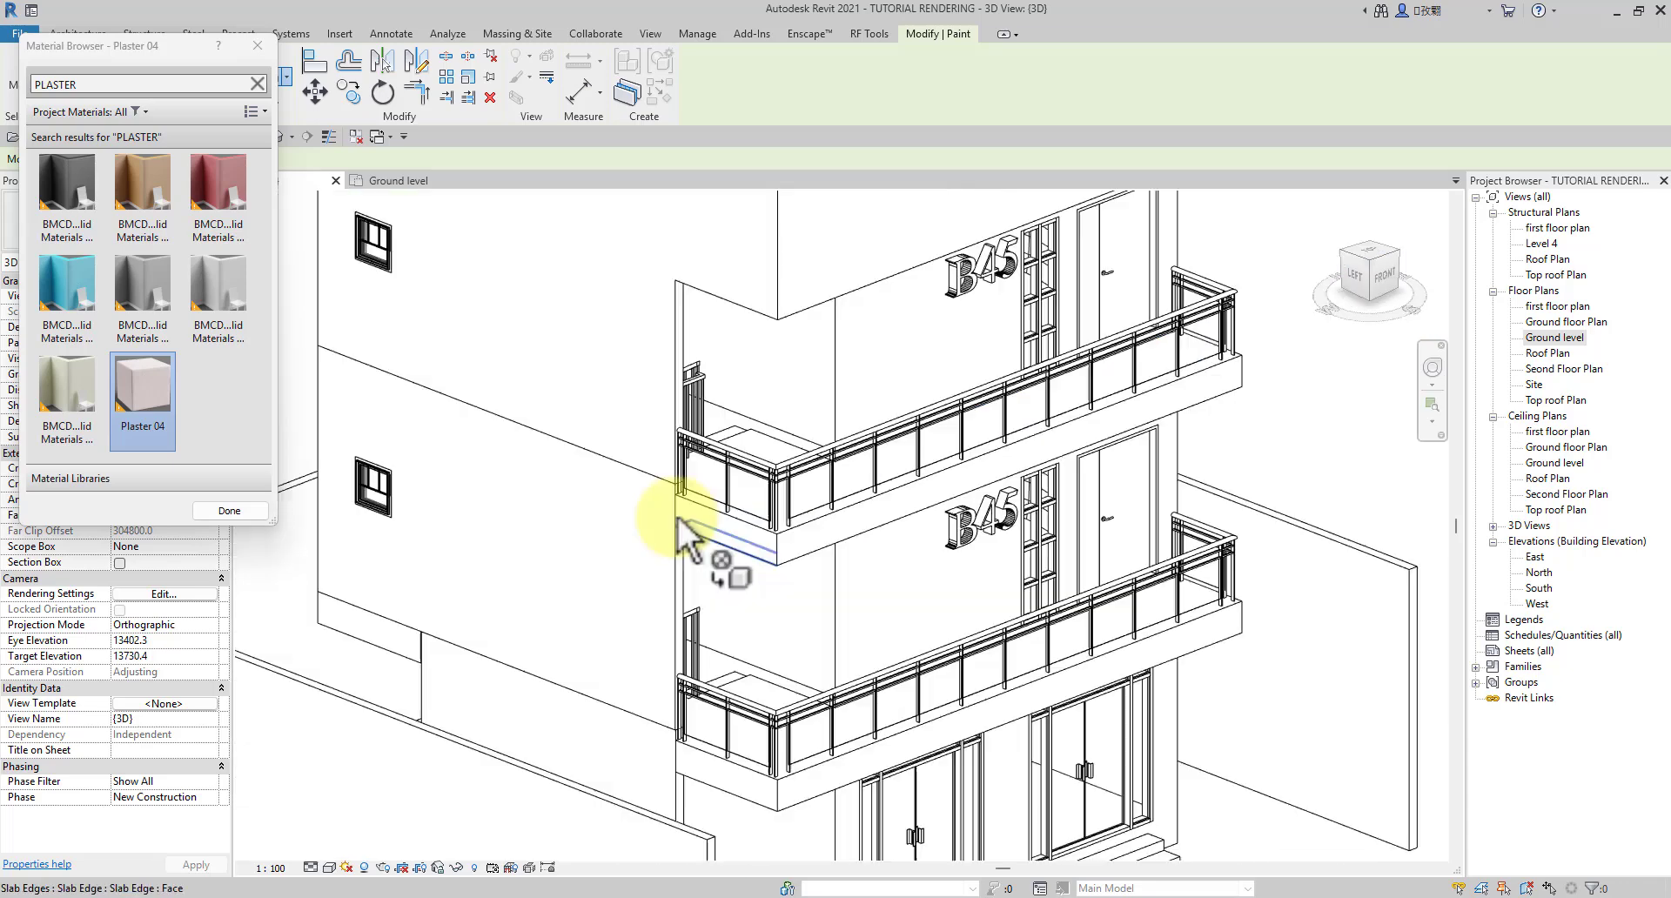
Step: Paint the narrow wall-end faces between the side wall and the upper balconies with Plaster 04
{"action": "scroll", "coordinate": [677, 310], "scroll_direction": "up", "scroll_amount": 5}
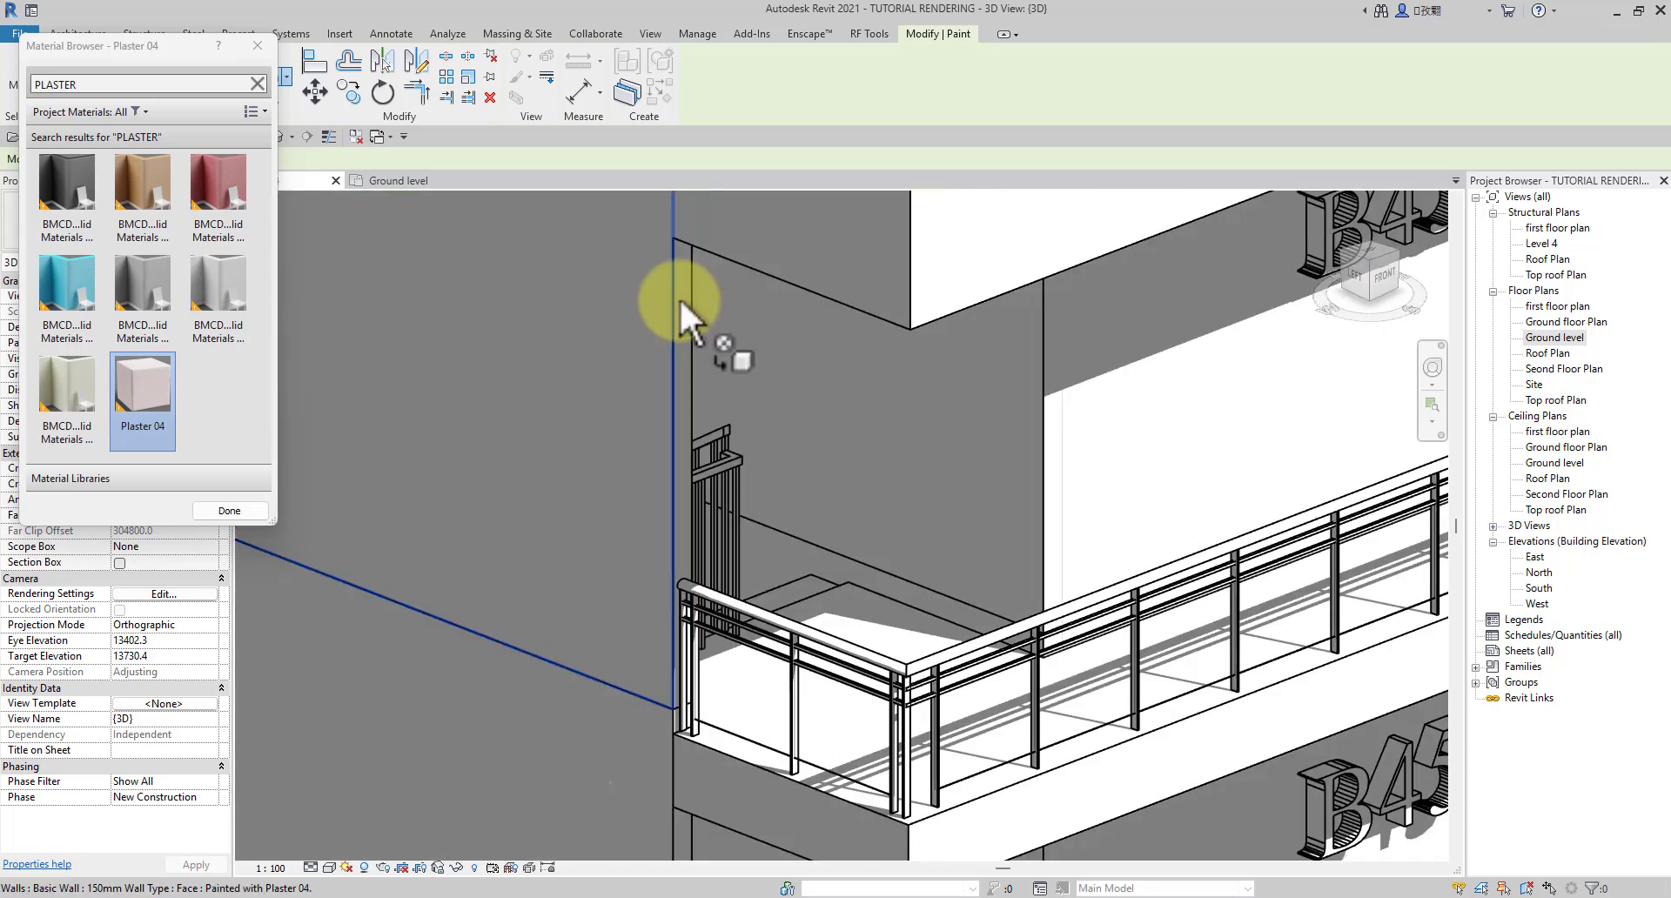
{"action": "scroll", "coordinate": [684, 307], "scroll_direction": "down", "scroll_amount": 3}
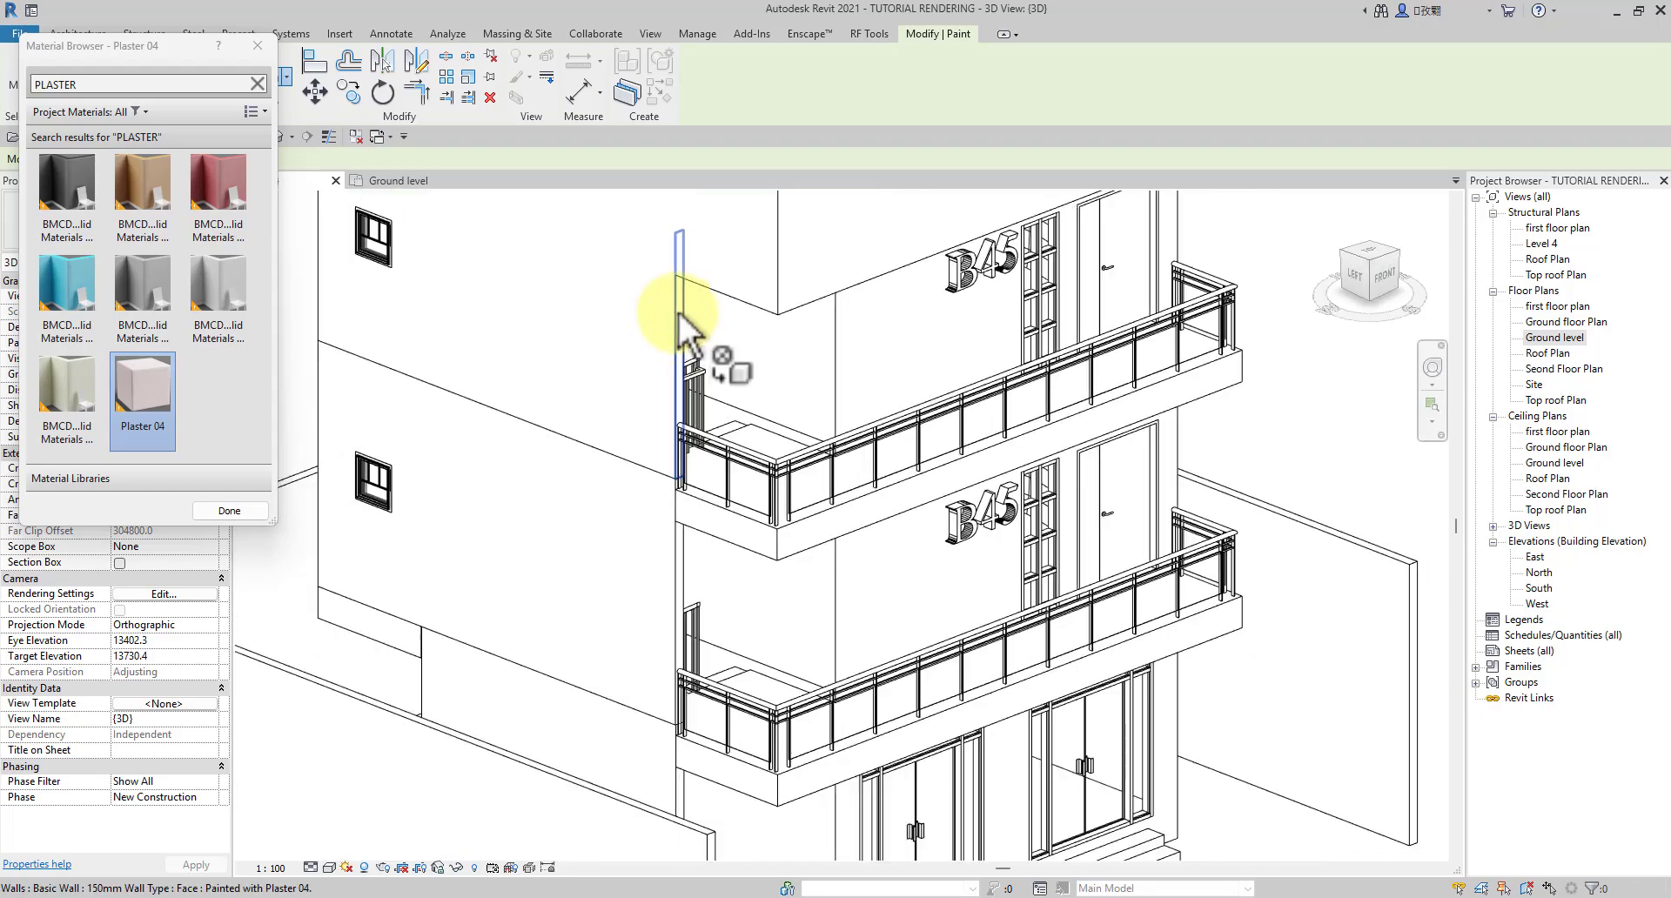
{"action": "scroll", "coordinate": [677, 585], "scroll_direction": "up", "scroll_amount": 3}
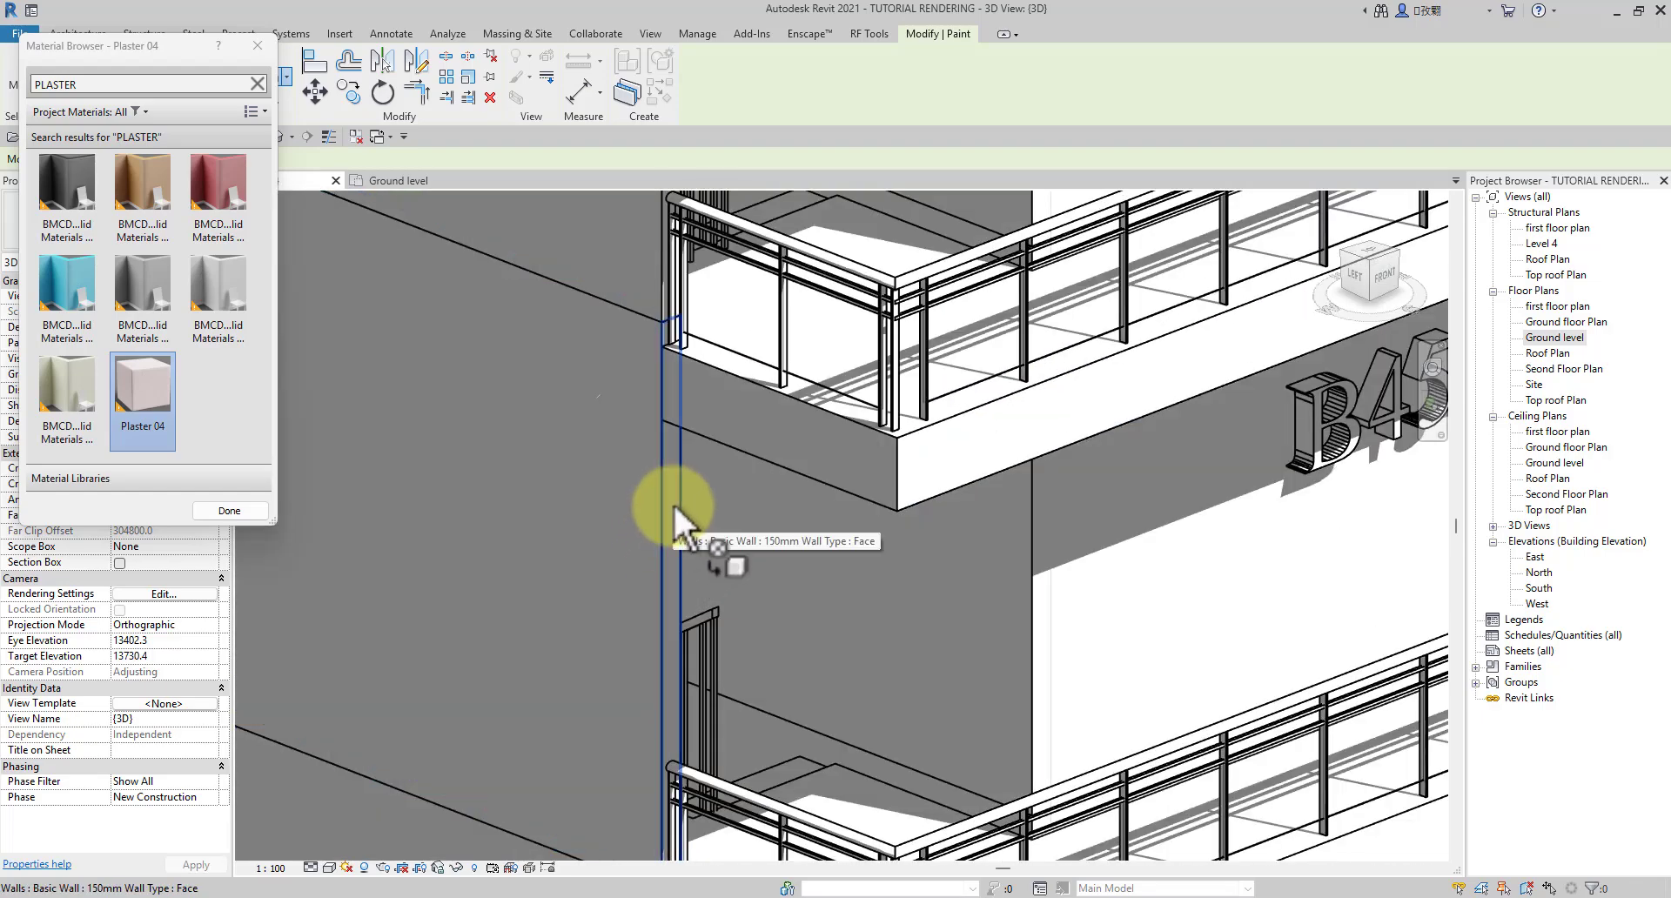
{"action": "left_click", "coordinate": [674, 505]}
Step: Paint the ground-floor narrow wall-end face beside the staircase with Plaster 04
{"action": "scroll", "coordinate": [674, 504], "scroll_direction": "down", "scroll_amount": 4}
{"action": "middle_click_drag", "start_coordinate": [677, 779], "coordinate": [629, 631]}
{"action": "scroll", "coordinate": [629, 630], "scroll_direction": "up", "scroll_amount": 2}
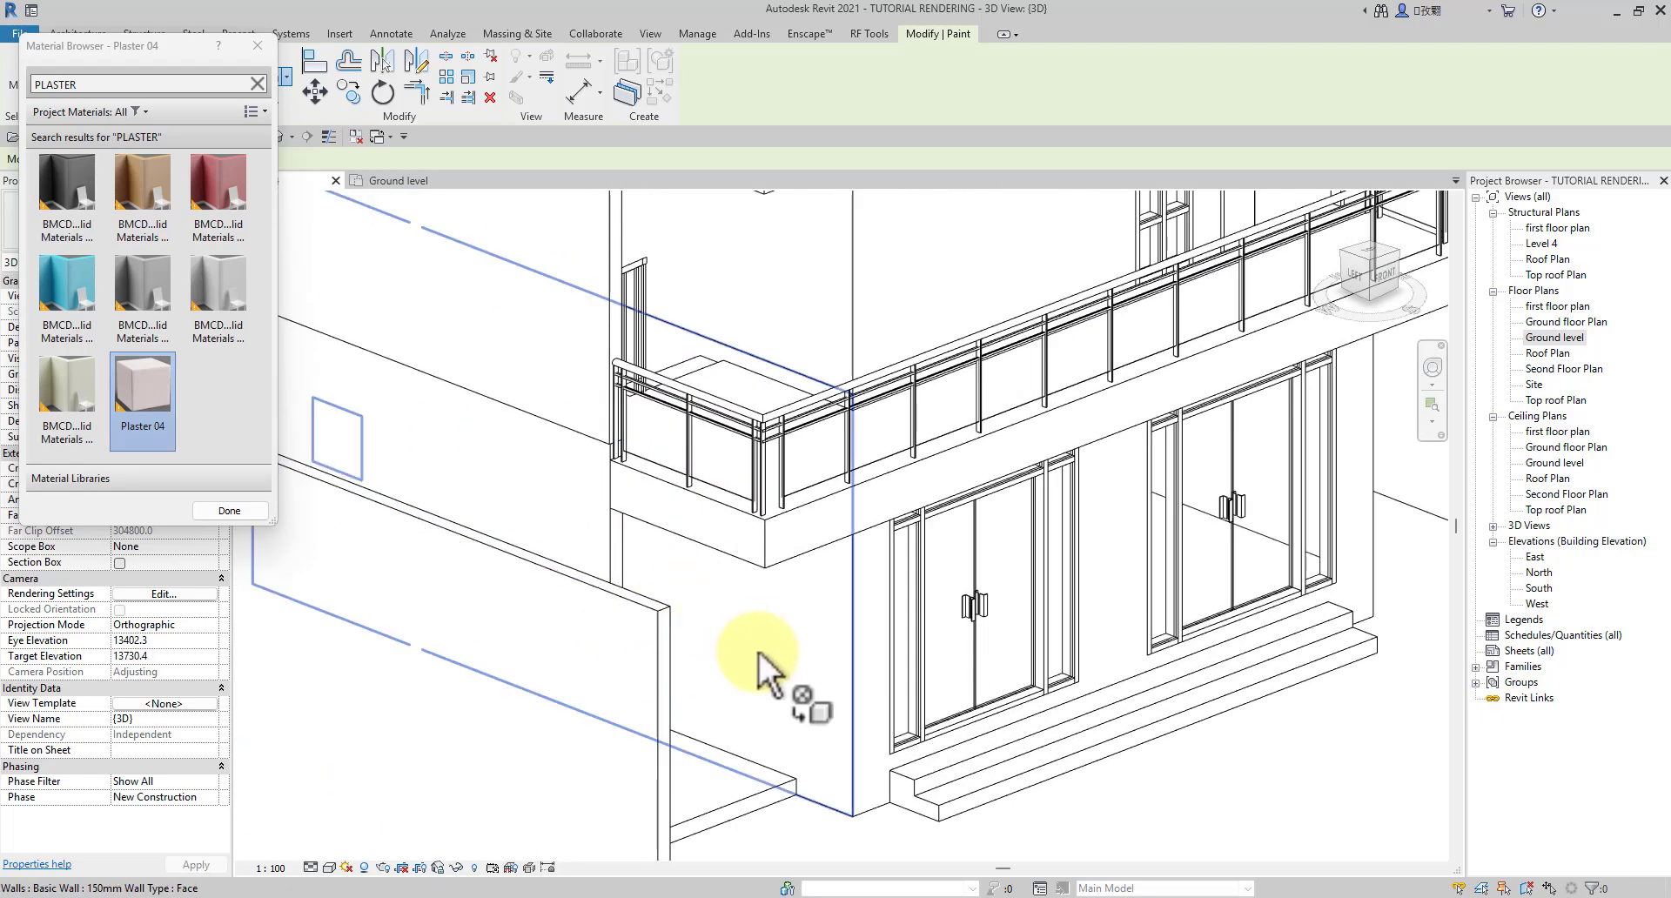
{"action": "scroll", "coordinate": [691, 682], "scroll_direction": "up", "scroll_amount": 5}
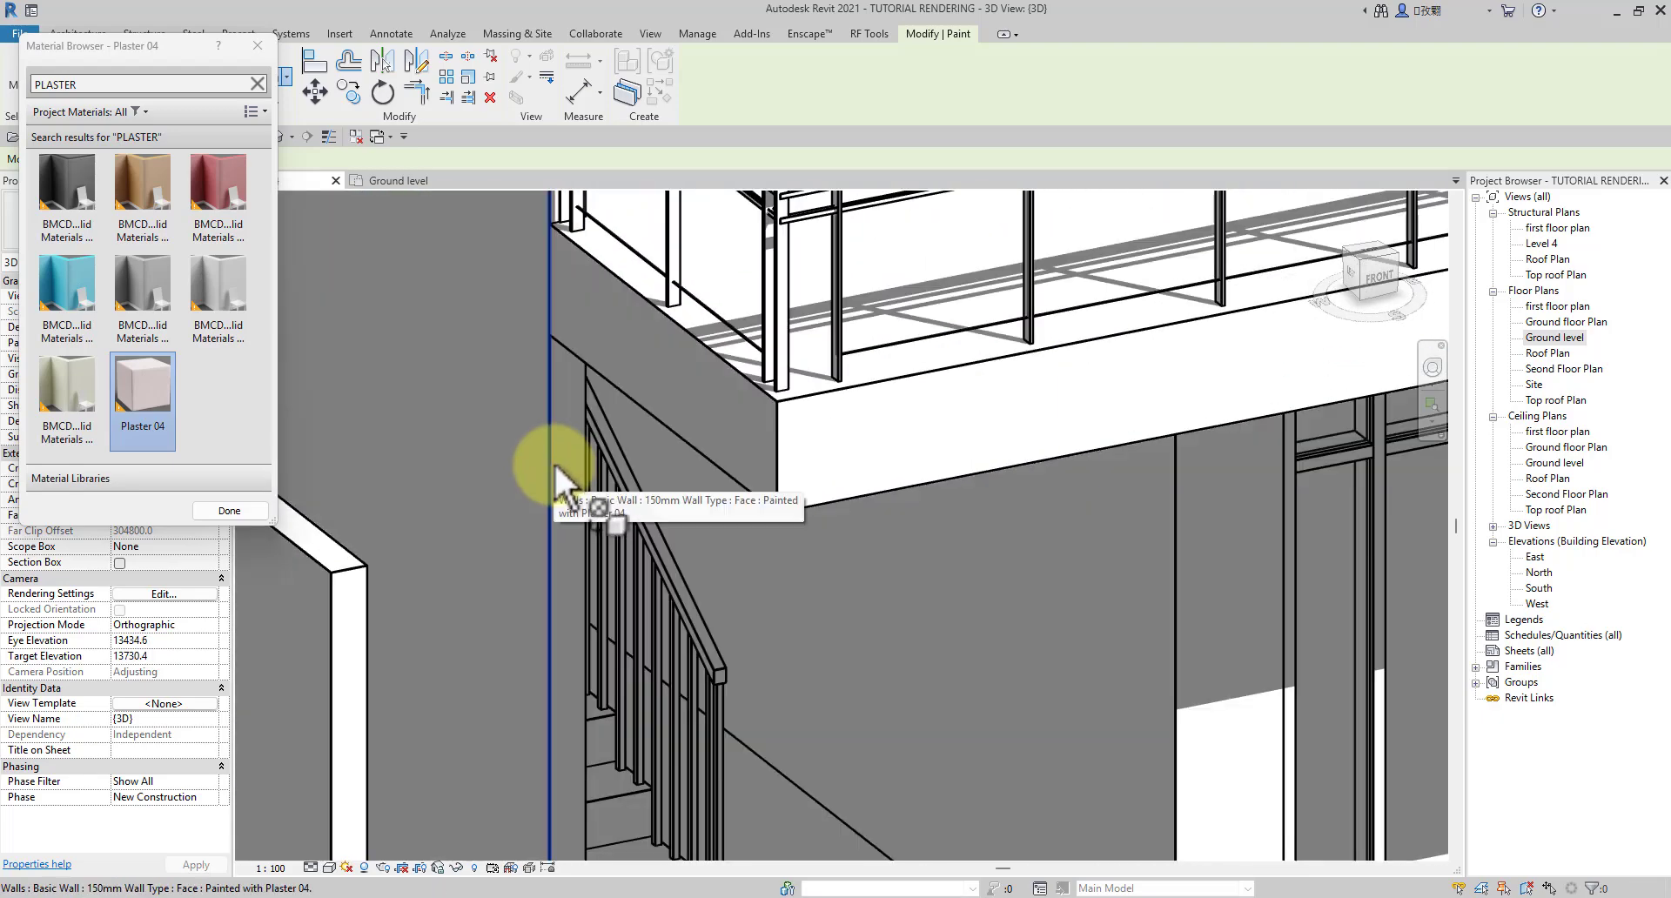
{"action": "scroll", "coordinate": [554, 462], "scroll_direction": "down", "scroll_amount": 5}
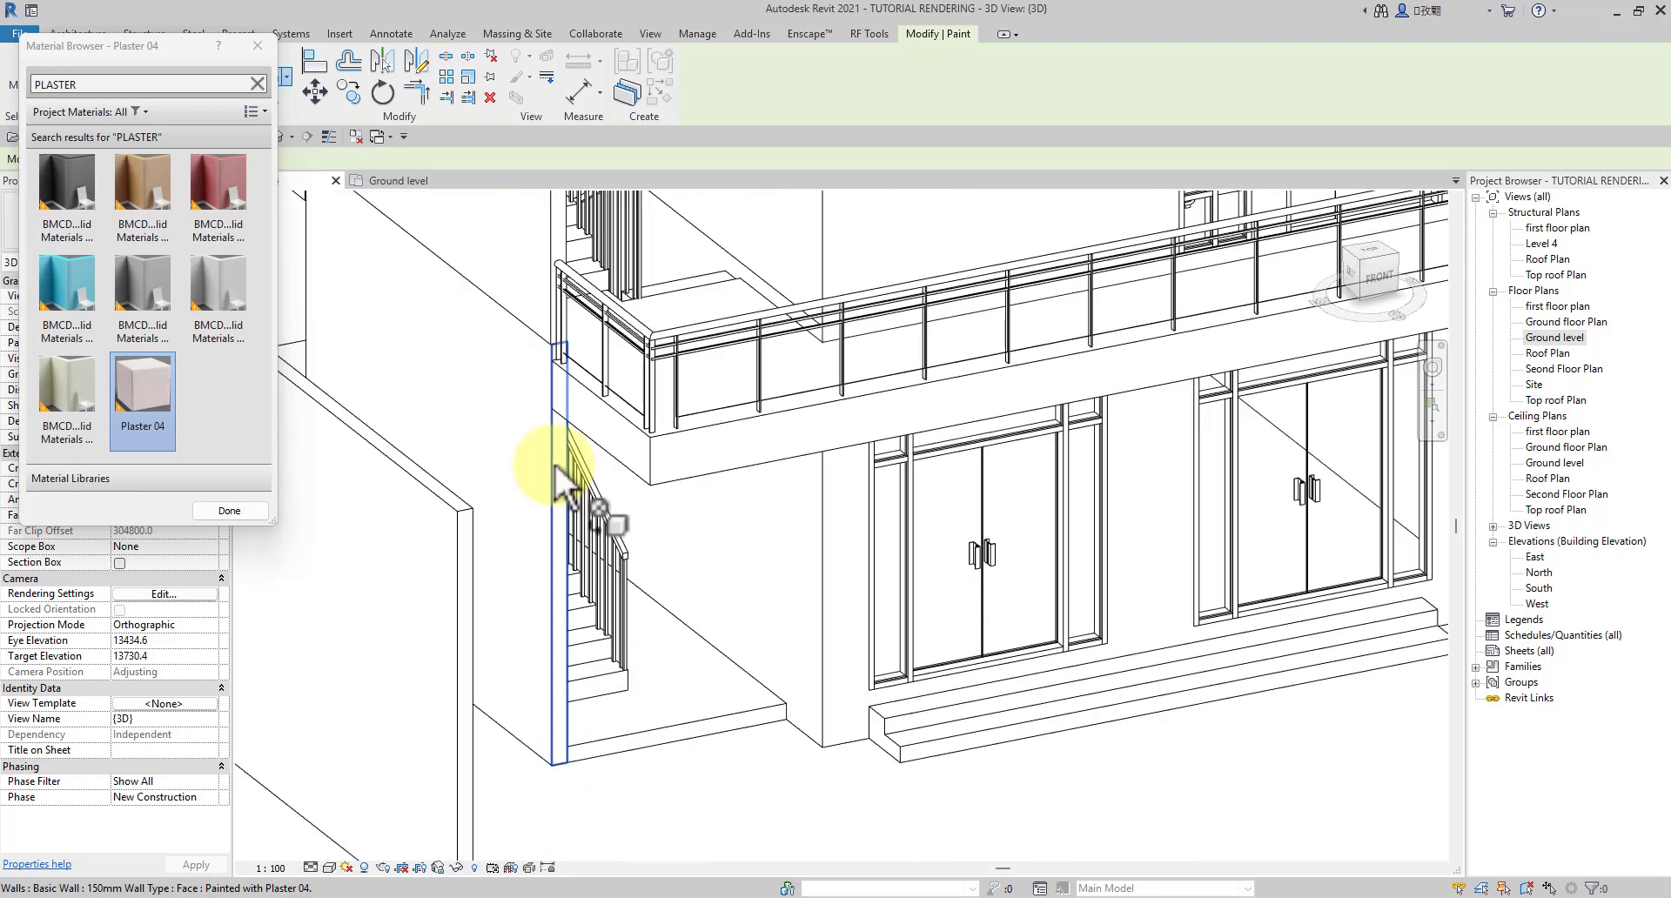
Step: Paint the lower balcony's floor and slab edge faces at the staircase corner with Plaster 04
{"action": "scroll", "coordinate": [575, 457], "scroll_direction": "up", "scroll_amount": 5}
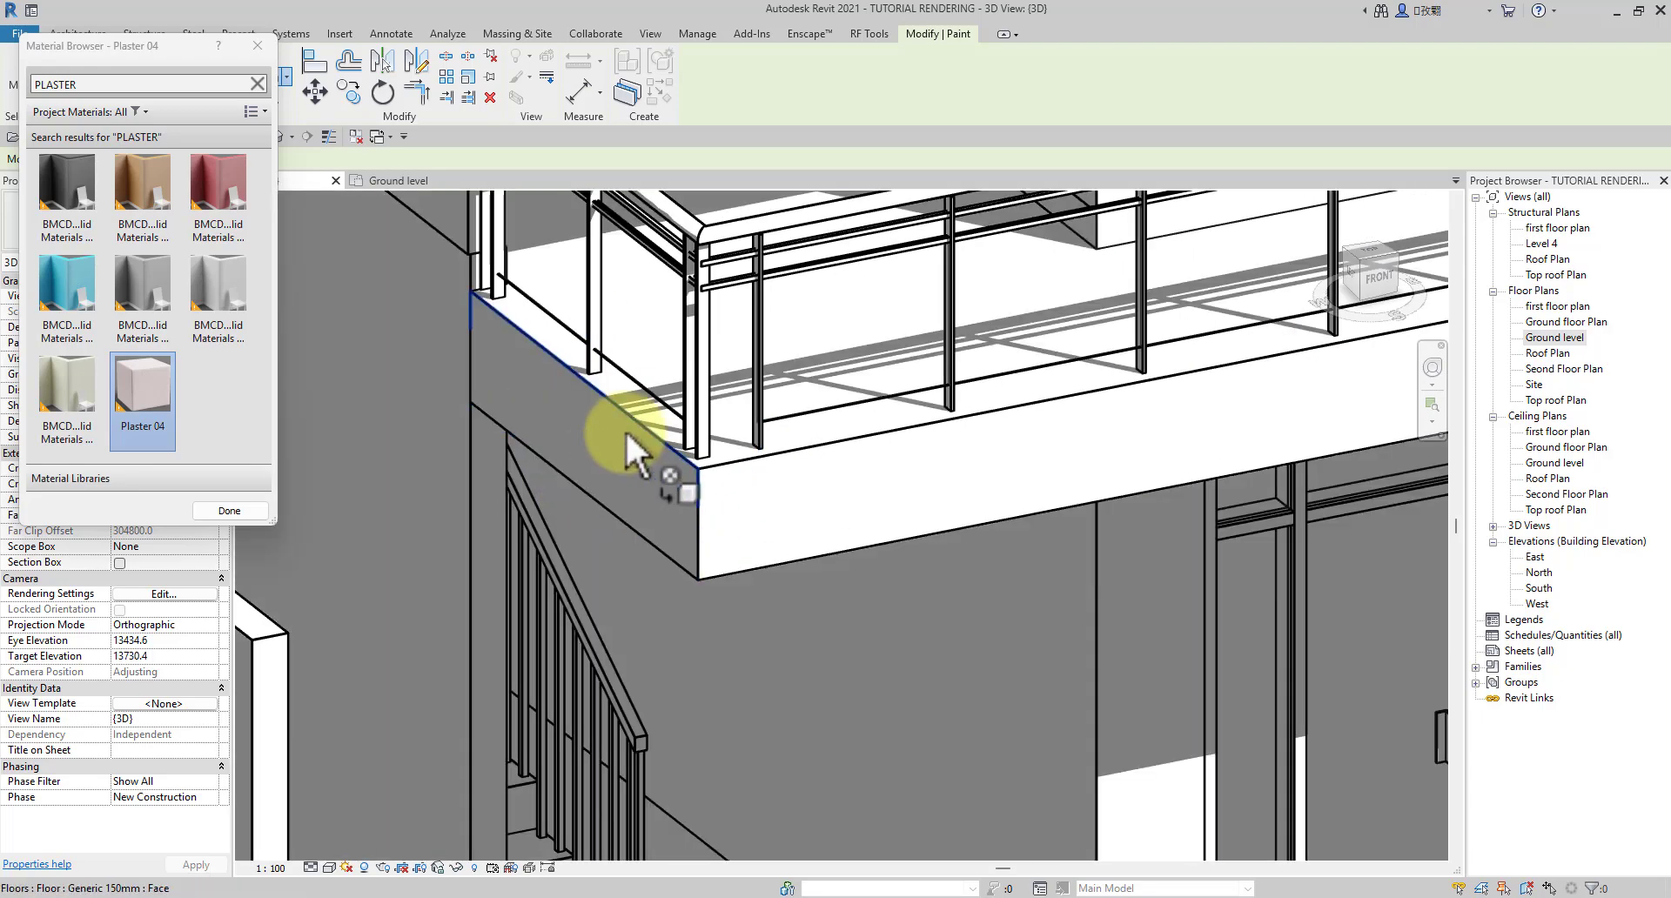
{"action": "scroll", "coordinate": [625, 431], "scroll_direction": "down", "scroll_amount": 2}
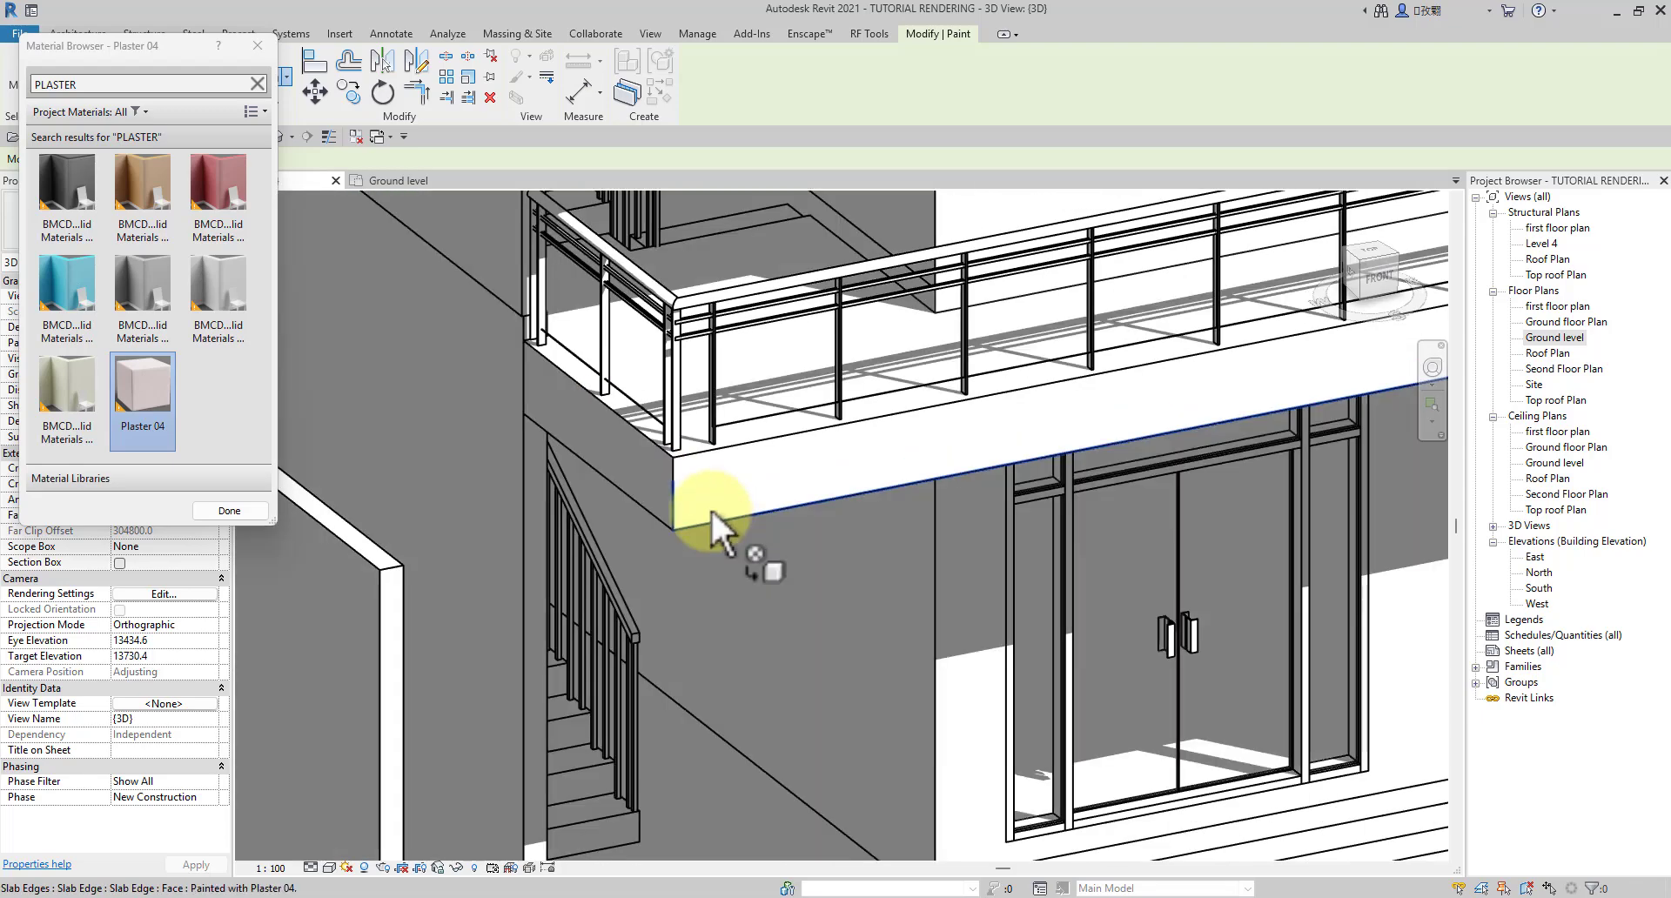
{"action": "scroll", "coordinate": [705, 494], "scroll_direction": "up", "scroll_amount": 2}
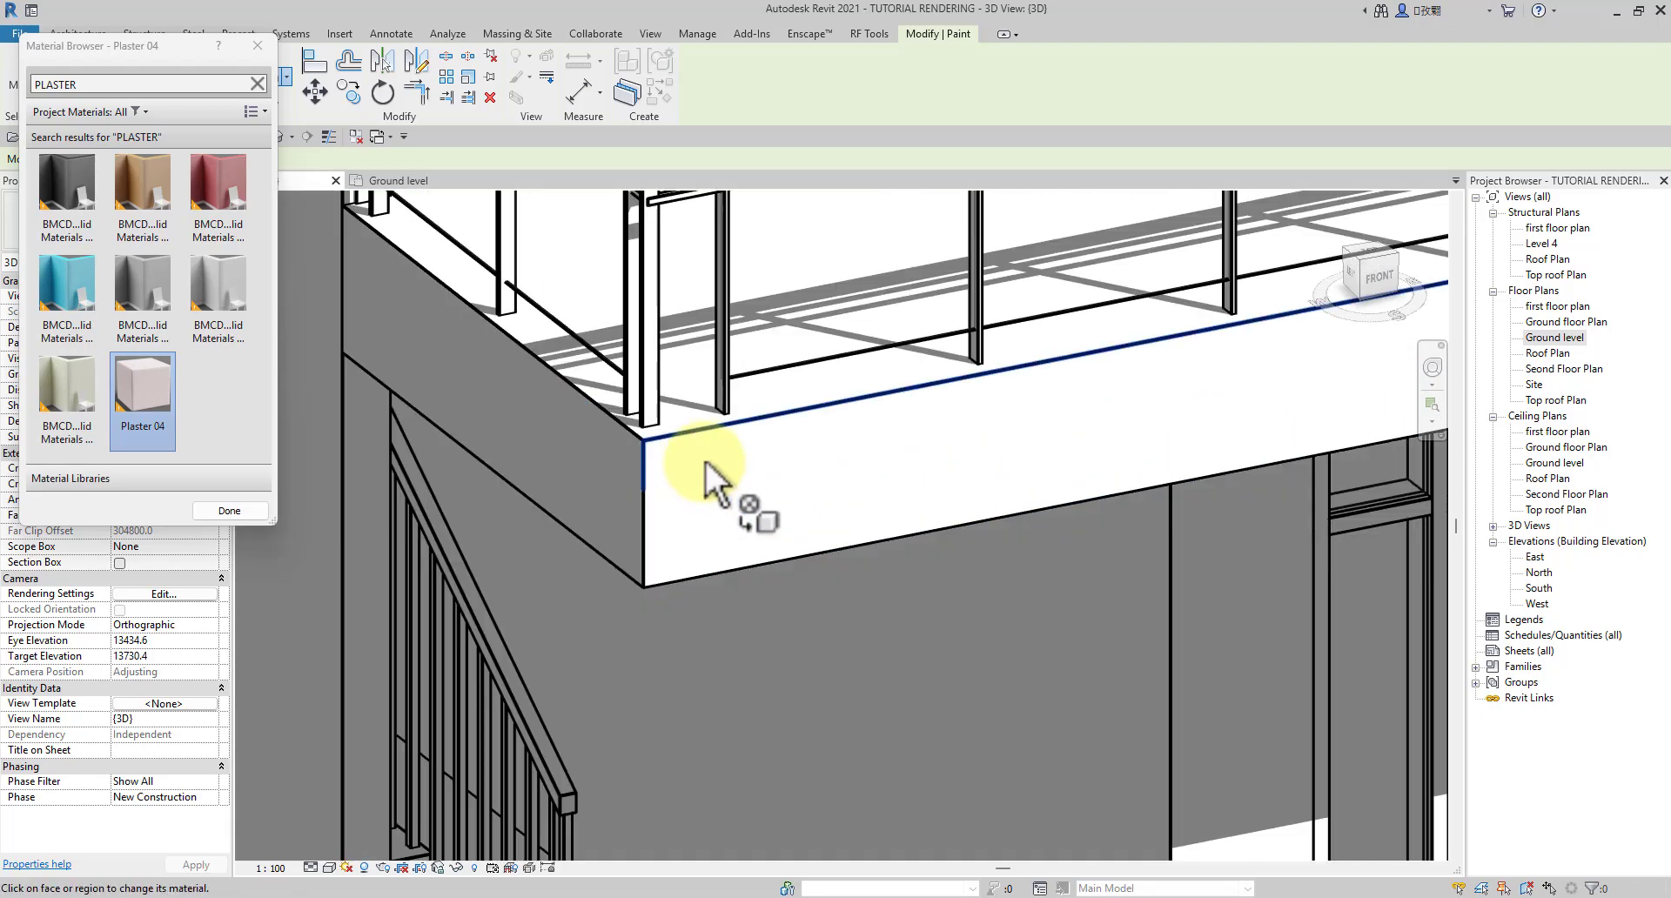
{"action": "scroll", "coordinate": [752, 502], "scroll_direction": "down", "scroll_amount": 2}
{"action": "scroll", "coordinate": [761, 587], "scroll_direction": "down", "scroll_amount": 2}
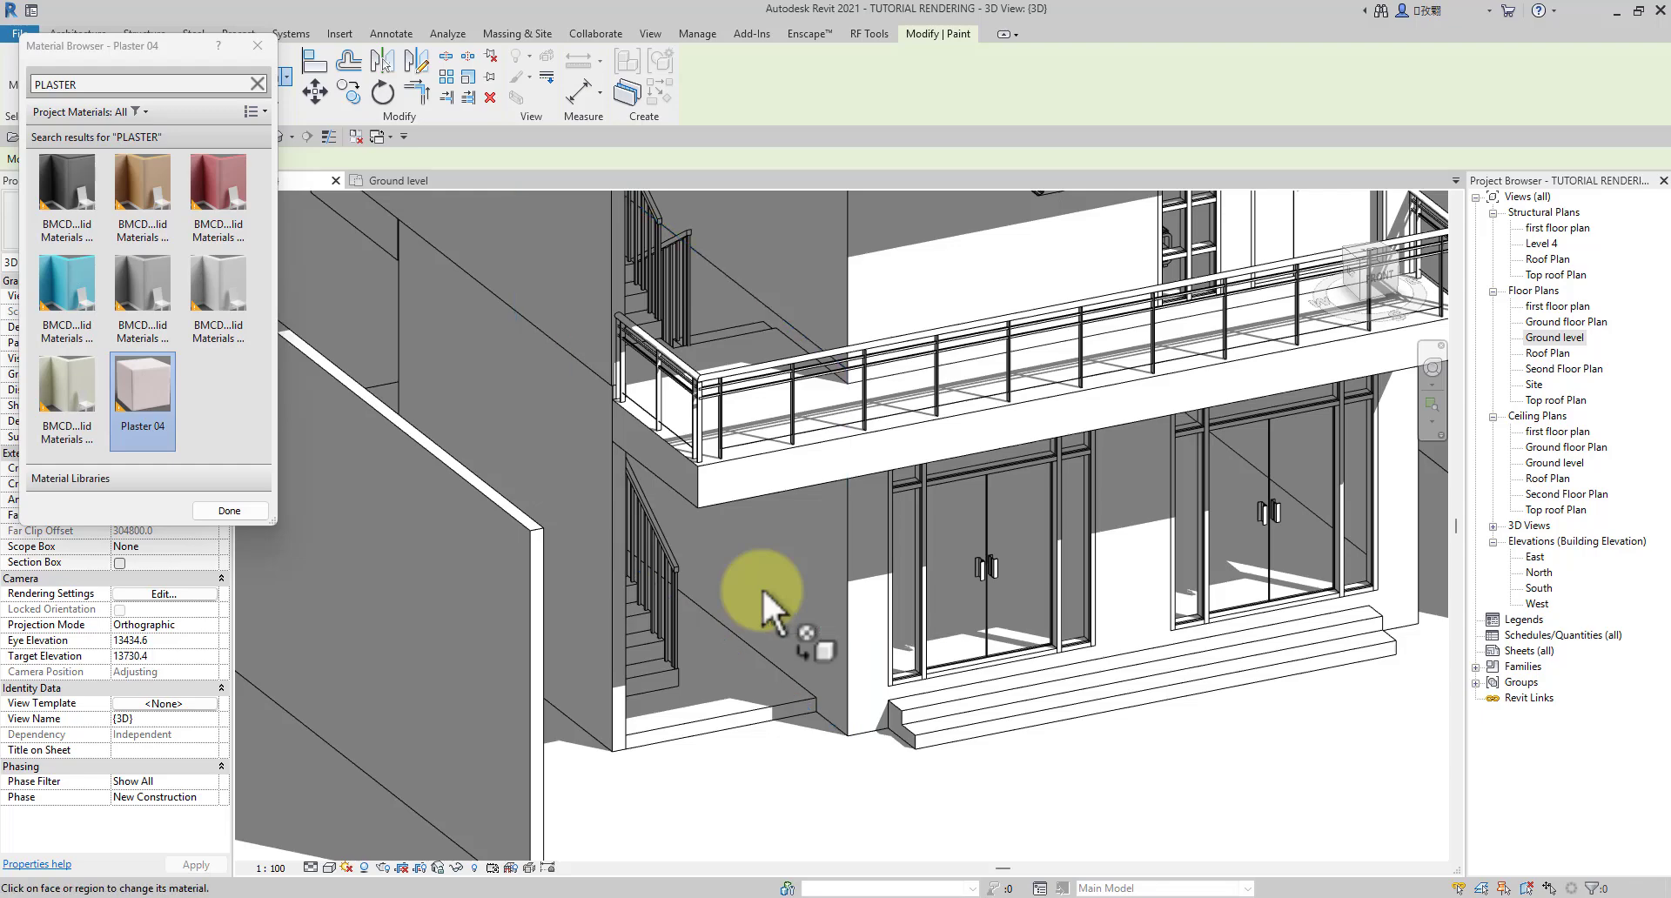
Step: Examine the front facade, staircase area and top-storey front wall for faces not yet painted
{"action": "scroll", "coordinate": [762, 583], "scroll_direction": "down", "scroll_amount": 2}
{"action": "scroll", "coordinate": [788, 392], "scroll_direction": "up", "scroll_amount": 1}
{"action": "scroll", "coordinate": [803, 414], "scroll_direction": "down", "scroll_amount": 2}
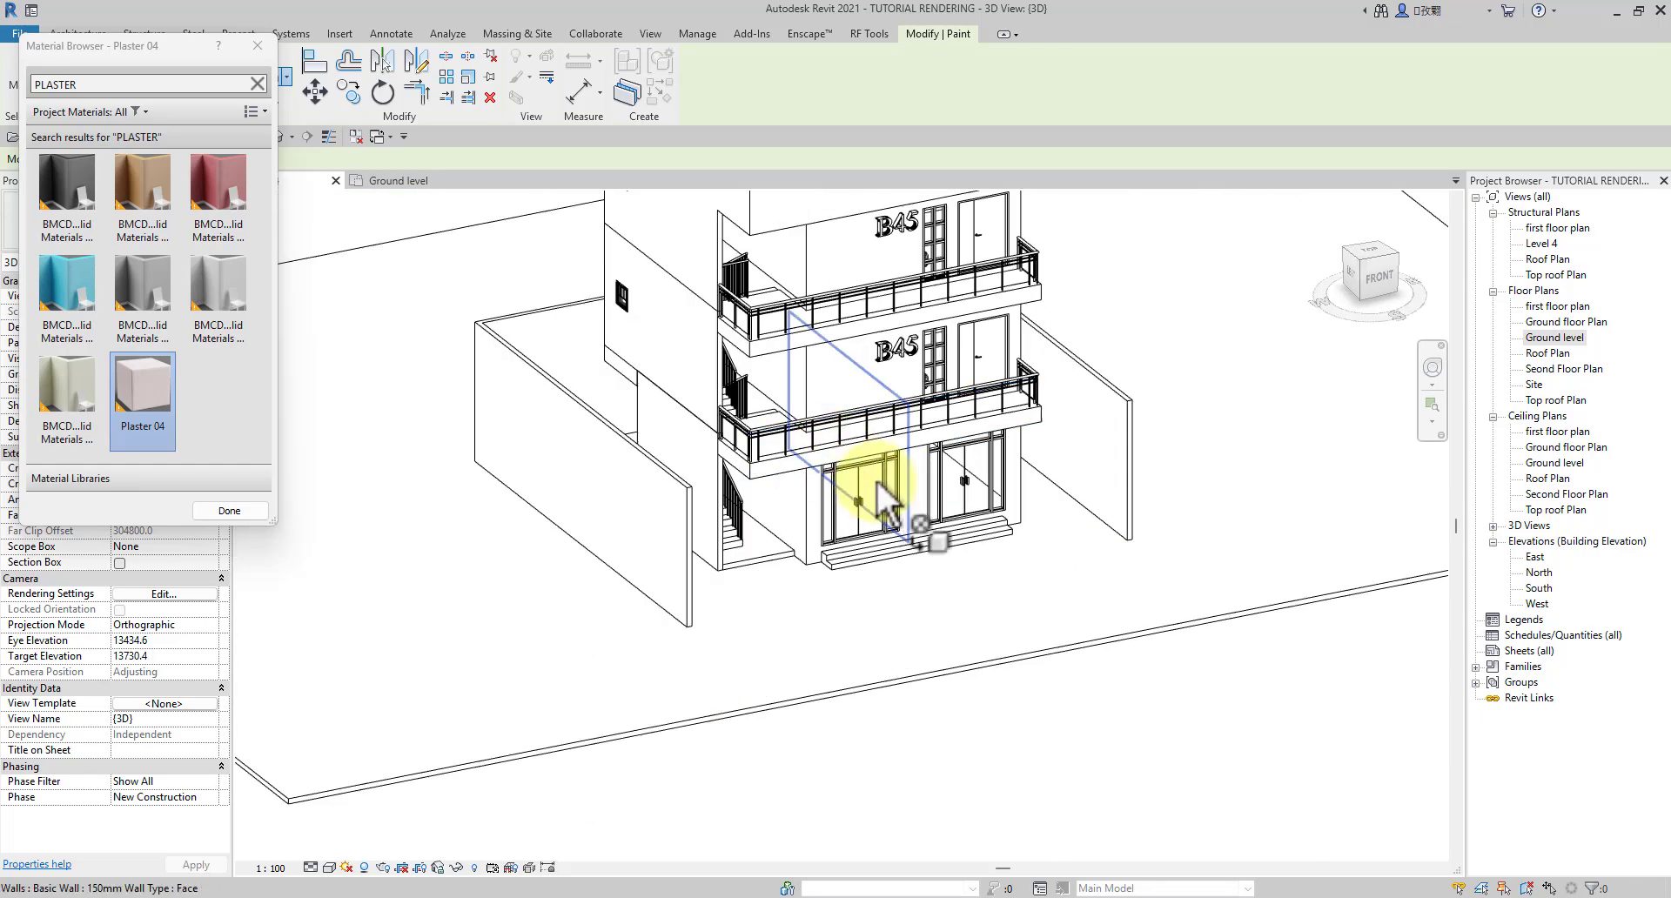
{"action": "middle_click_drag", "start_coordinate": [865, 485], "coordinate": [809, 474], "text": "shift"}
{"action": "scroll", "coordinate": [777, 488], "scroll_direction": "up", "scroll_amount": 2}
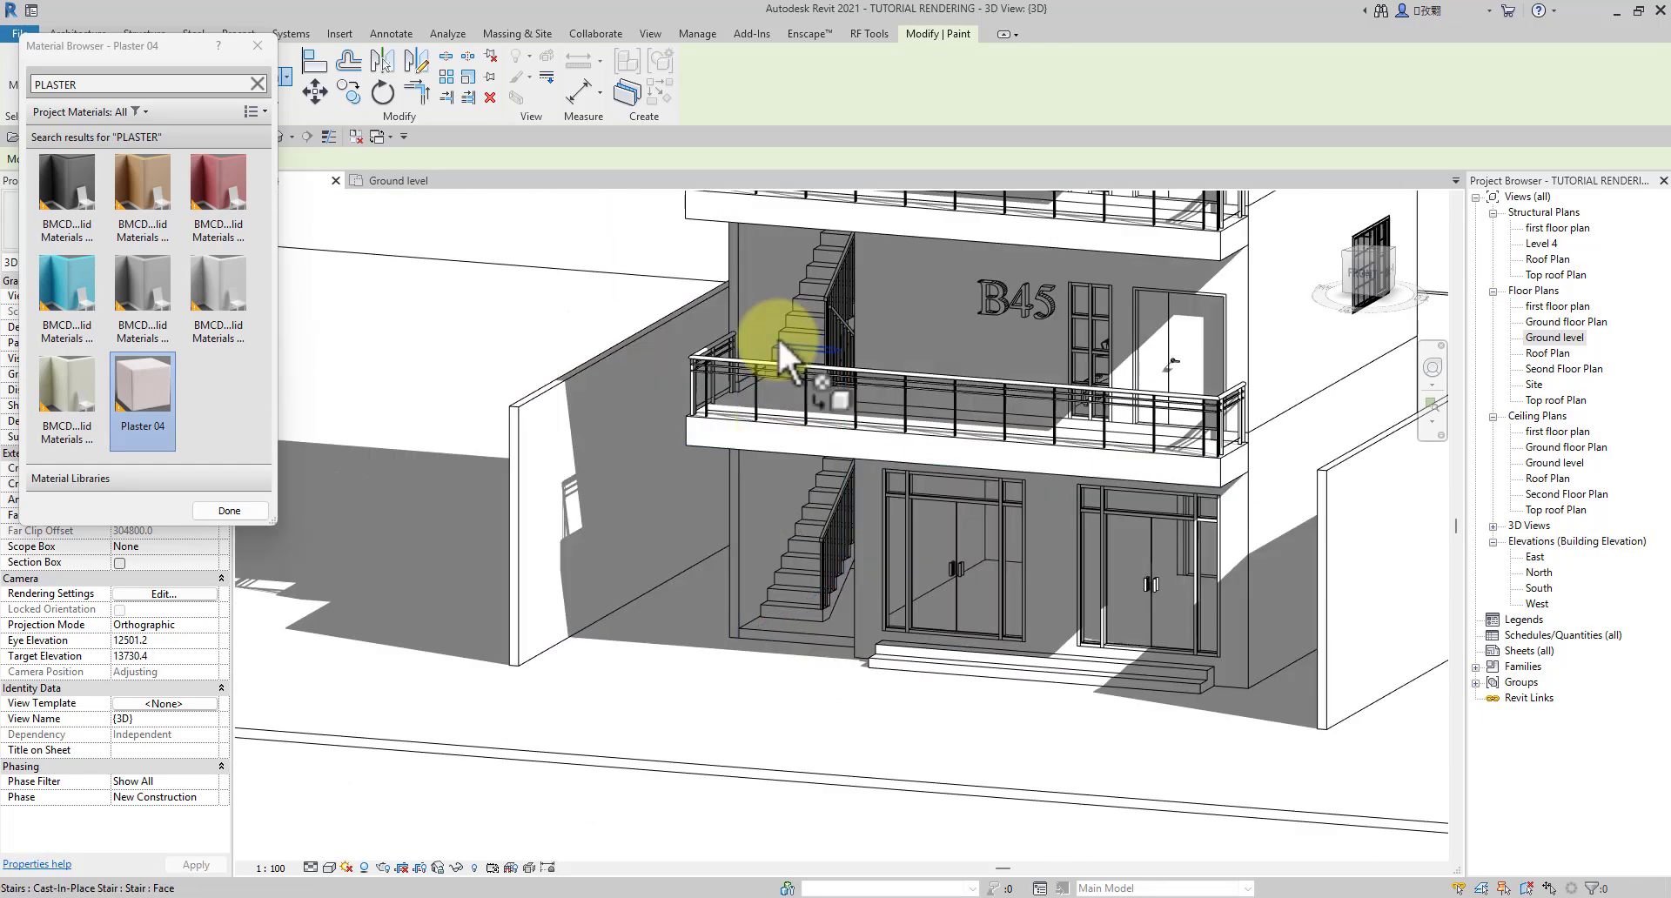
{"action": "scroll", "coordinate": [825, 348], "scroll_direction": "down", "scroll_amount": 3}
{"action": "middle_click_drag", "start_coordinate": [825, 348], "coordinate": [800, 641]}
{"action": "scroll", "coordinate": [703, 410], "scroll_direction": "up", "scroll_amount": 6}
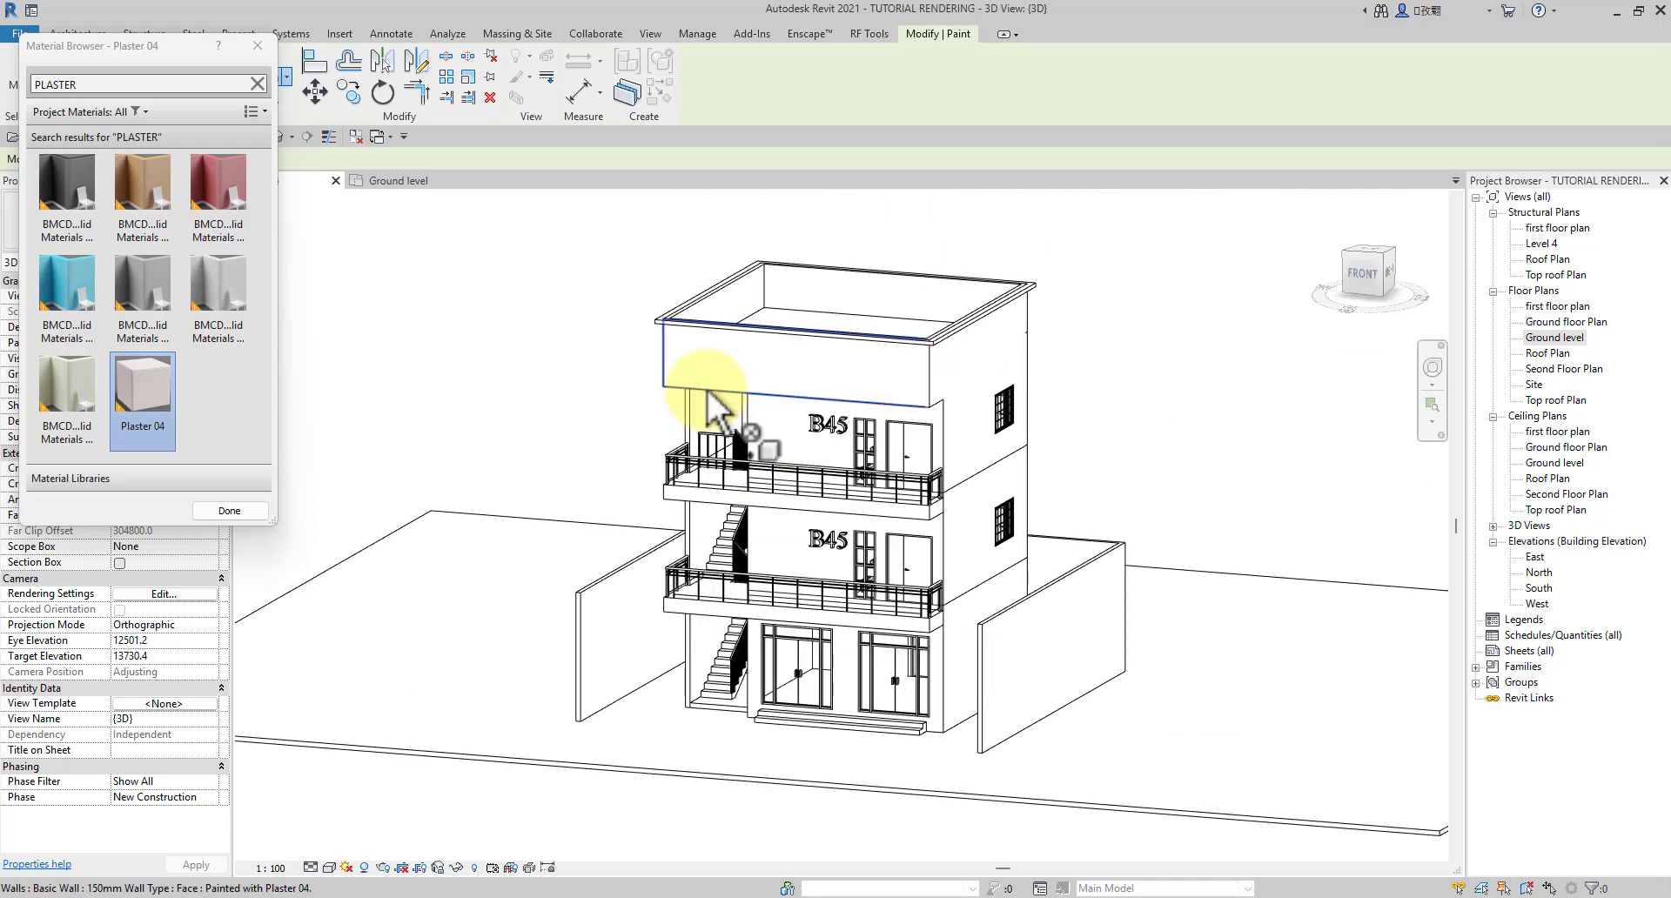
{"action": "scroll", "coordinate": [704, 415], "scroll_direction": "down", "scroll_amount": 5}
{"action": "scroll", "coordinate": [988, 697], "scroll_direction": "up", "scroll_amount": 4}
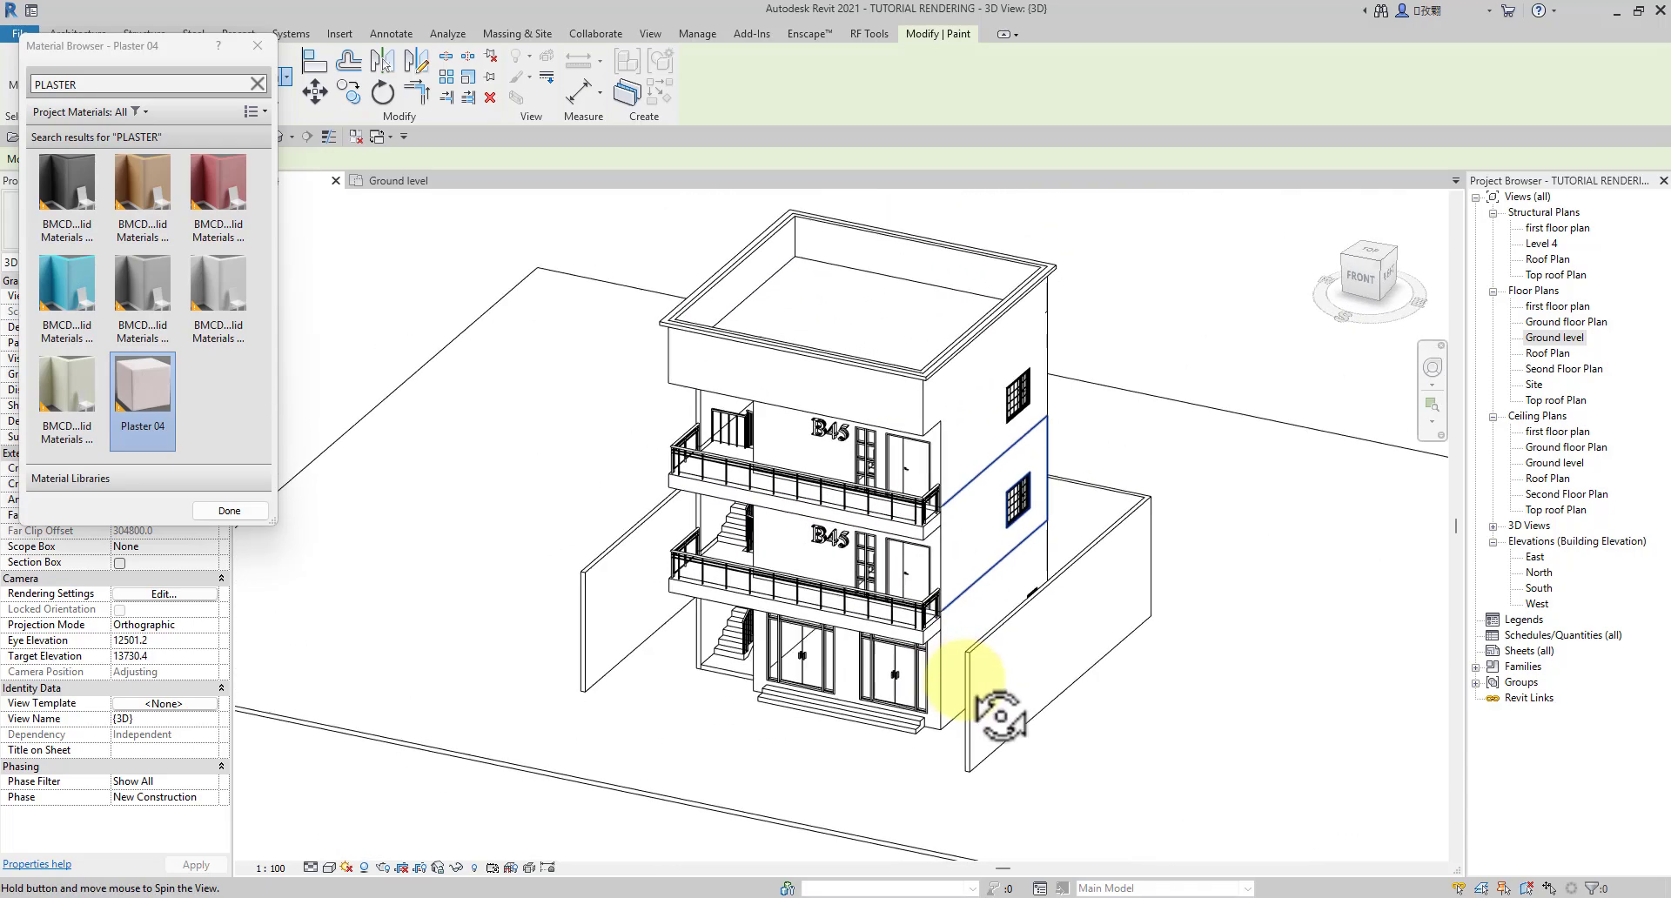
Step: Paint the wall faces around the large windows on the building's right side with Plaster 04
{"action": "mouse_move", "coordinate": [962, 653]}
{"action": "middle_mouse_down", "text": "shift"}
{"action": "mouse_move", "coordinate": [1014, 658]}
{"action": "mouse_move", "coordinate": [931, 544]}
{"action": "middle_mouse_up", "text": "shift"}
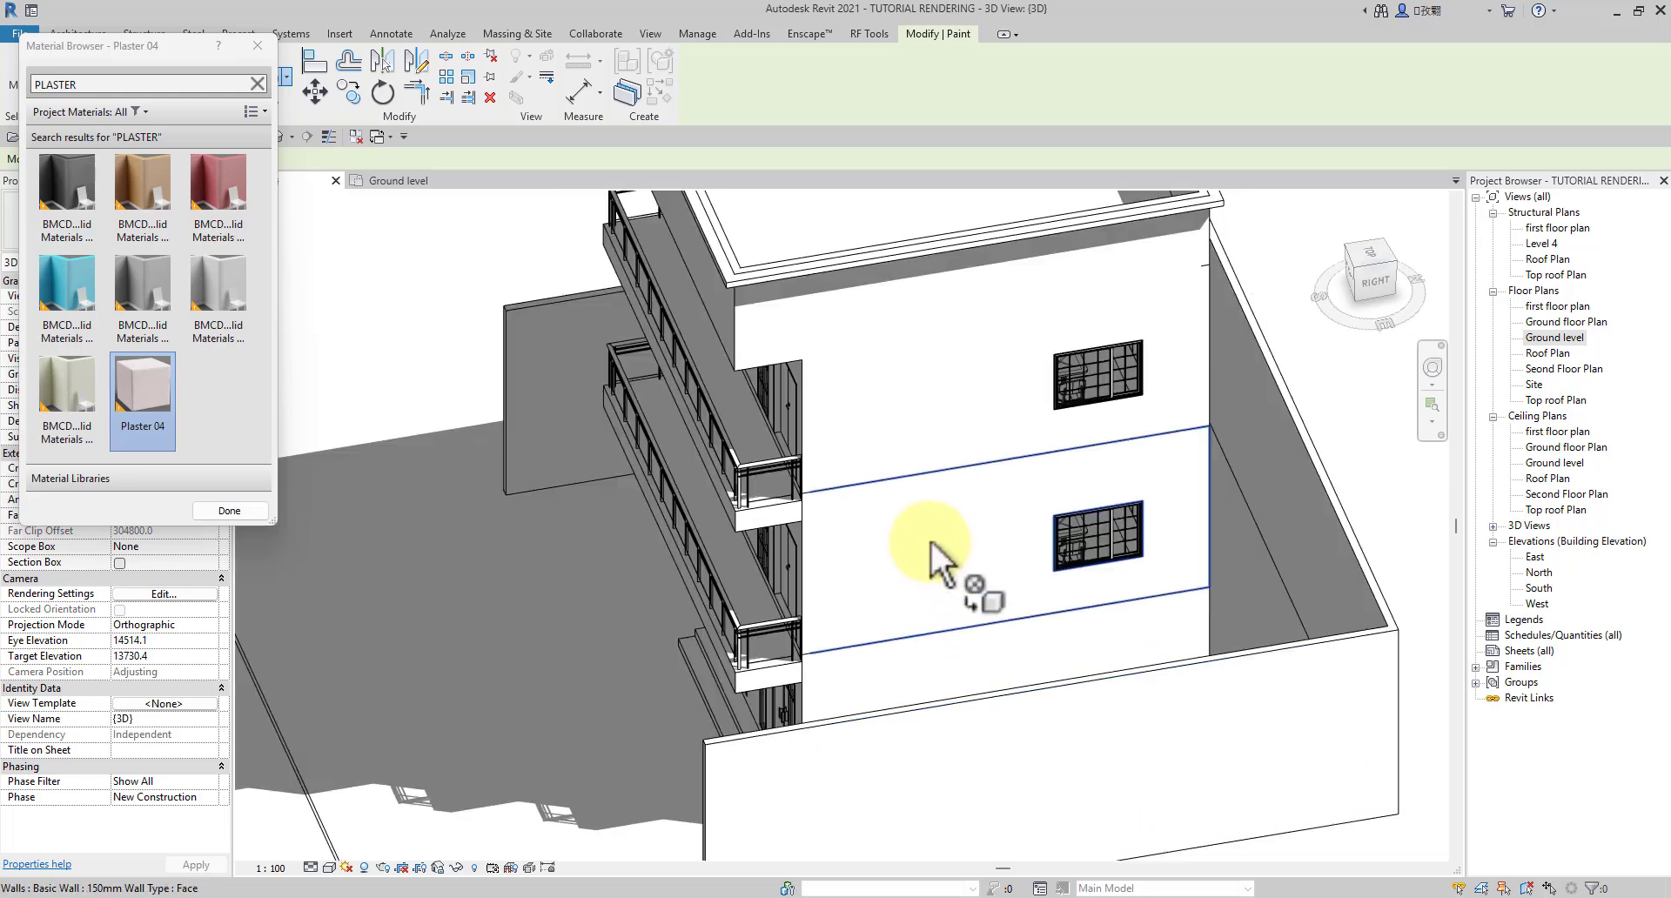
{"action": "left_click", "coordinate": [916, 369]}
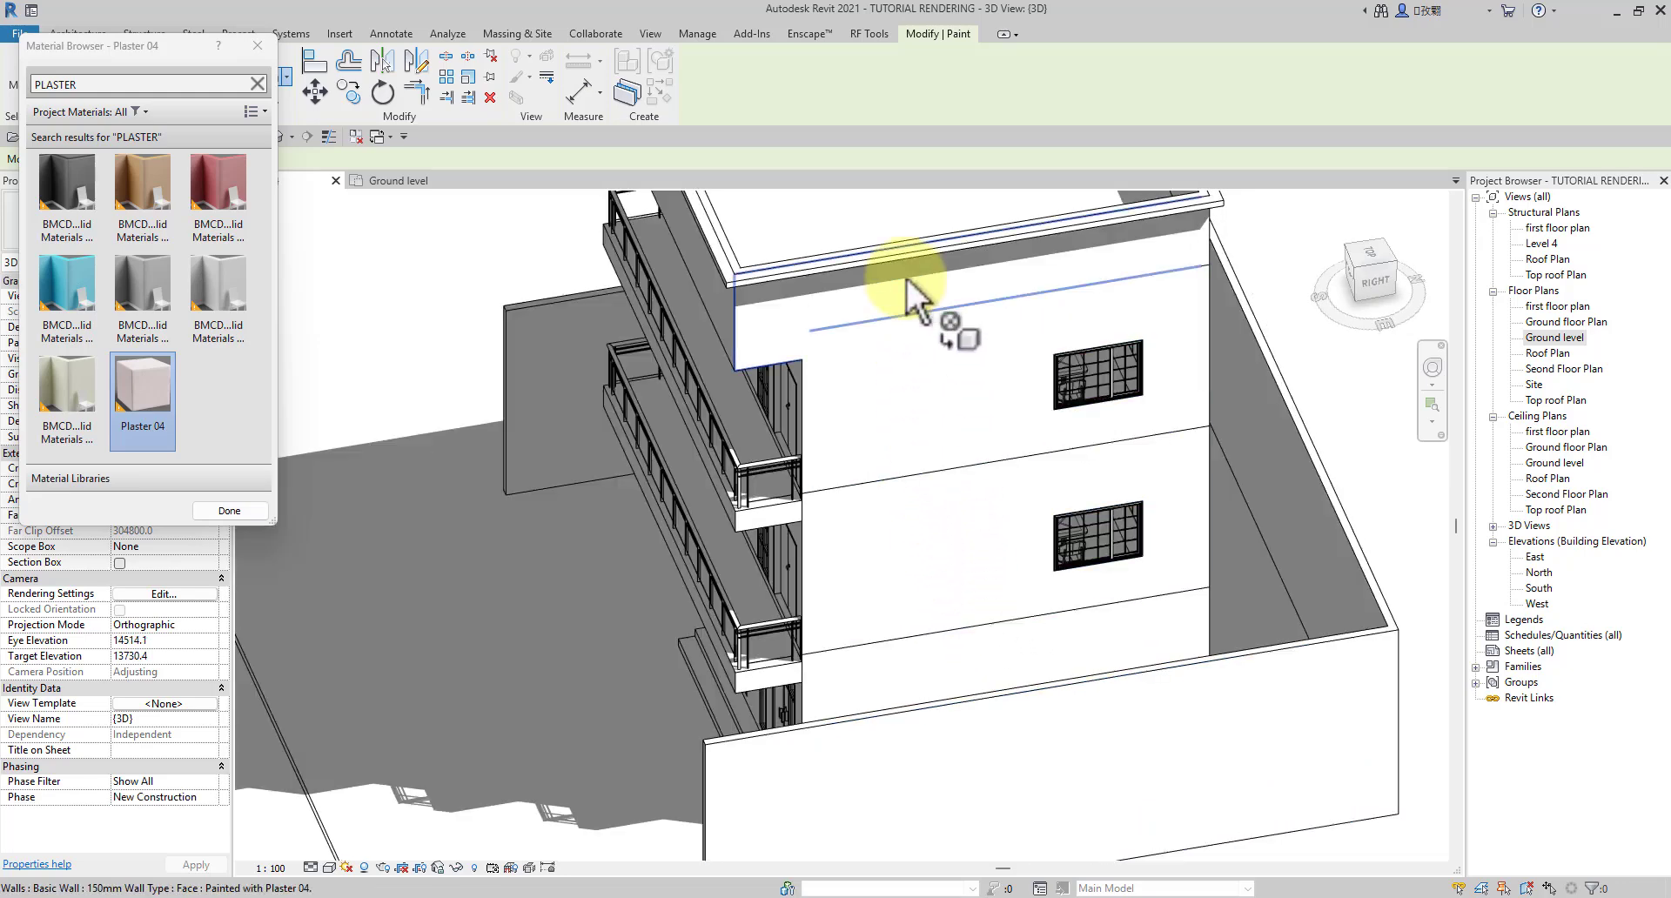
{"action": "scroll", "coordinate": [908, 280], "scroll_direction": "down", "scroll_amount": 2}
{"action": "middle_click_drag", "start_coordinate": [992, 424], "coordinate": [853, 479], "text": "shift"}
{"action": "scroll", "coordinate": [932, 515], "scroll_direction": "up", "scroll_amount": 3}
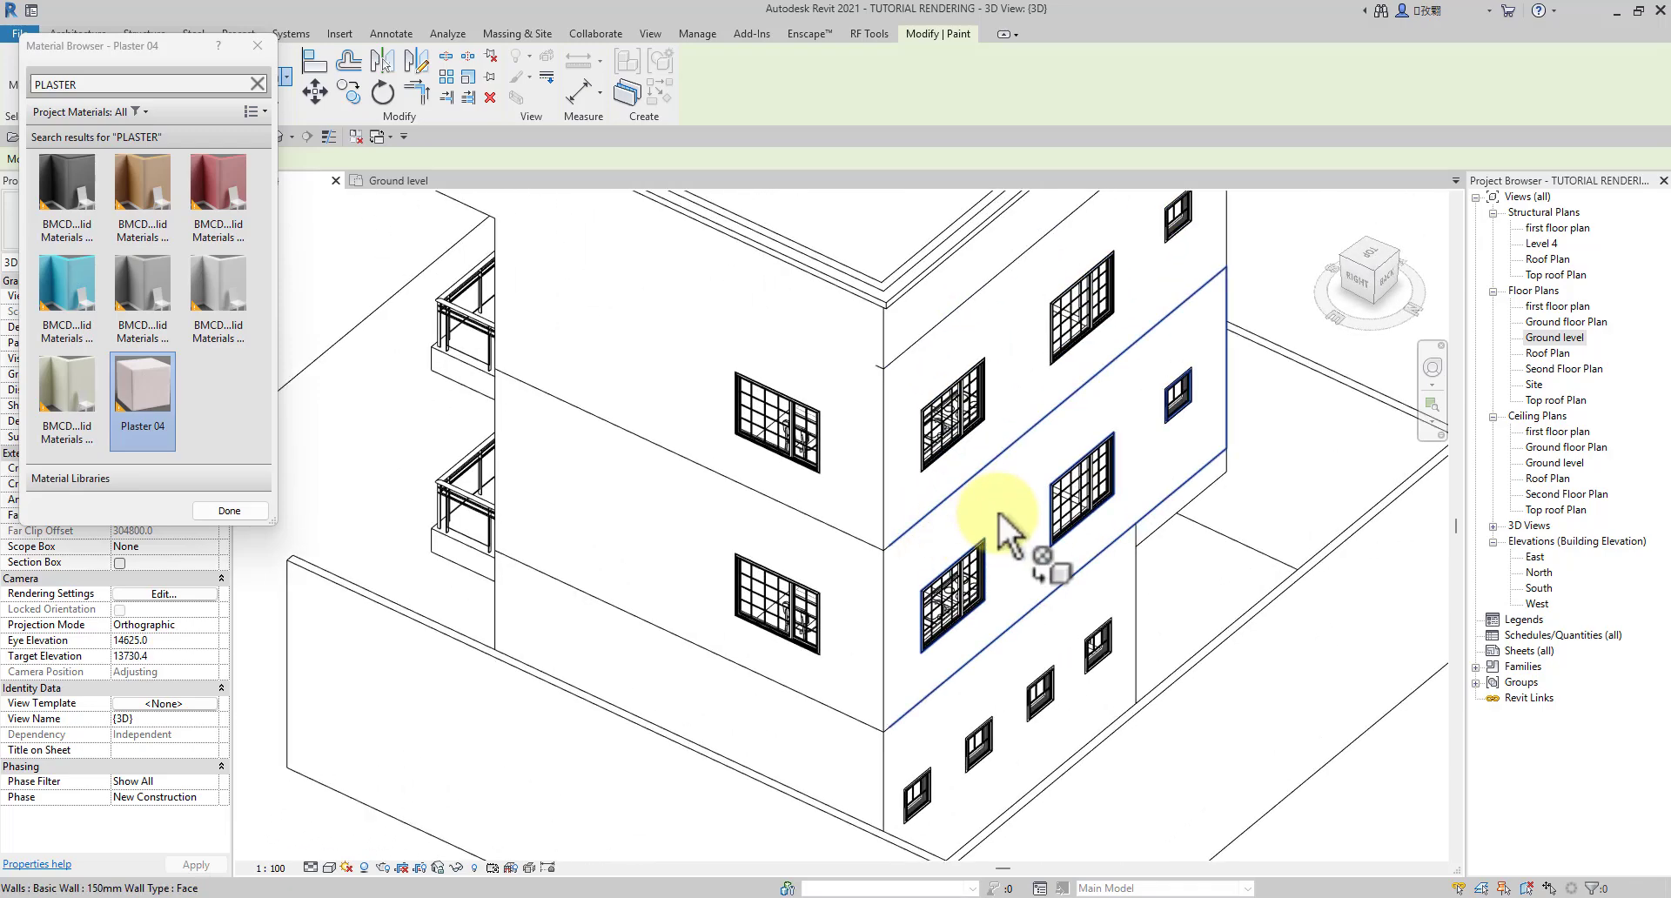
Step: Paint the upper-storey and lower rear wall faces around the windows with Plaster 04
{"action": "left_click", "coordinate": [999, 513]}
{"action": "scroll", "coordinate": [1078, 658], "scroll_direction": "up", "scroll_amount": 2}
{"action": "left_click", "coordinate": [1003, 627]}
{"action": "scroll", "coordinate": [1014, 625], "scroll_direction": "down", "scroll_amount": 2}
{"action": "middle_click_drag", "start_coordinate": [1083, 534], "coordinate": [949, 709]}
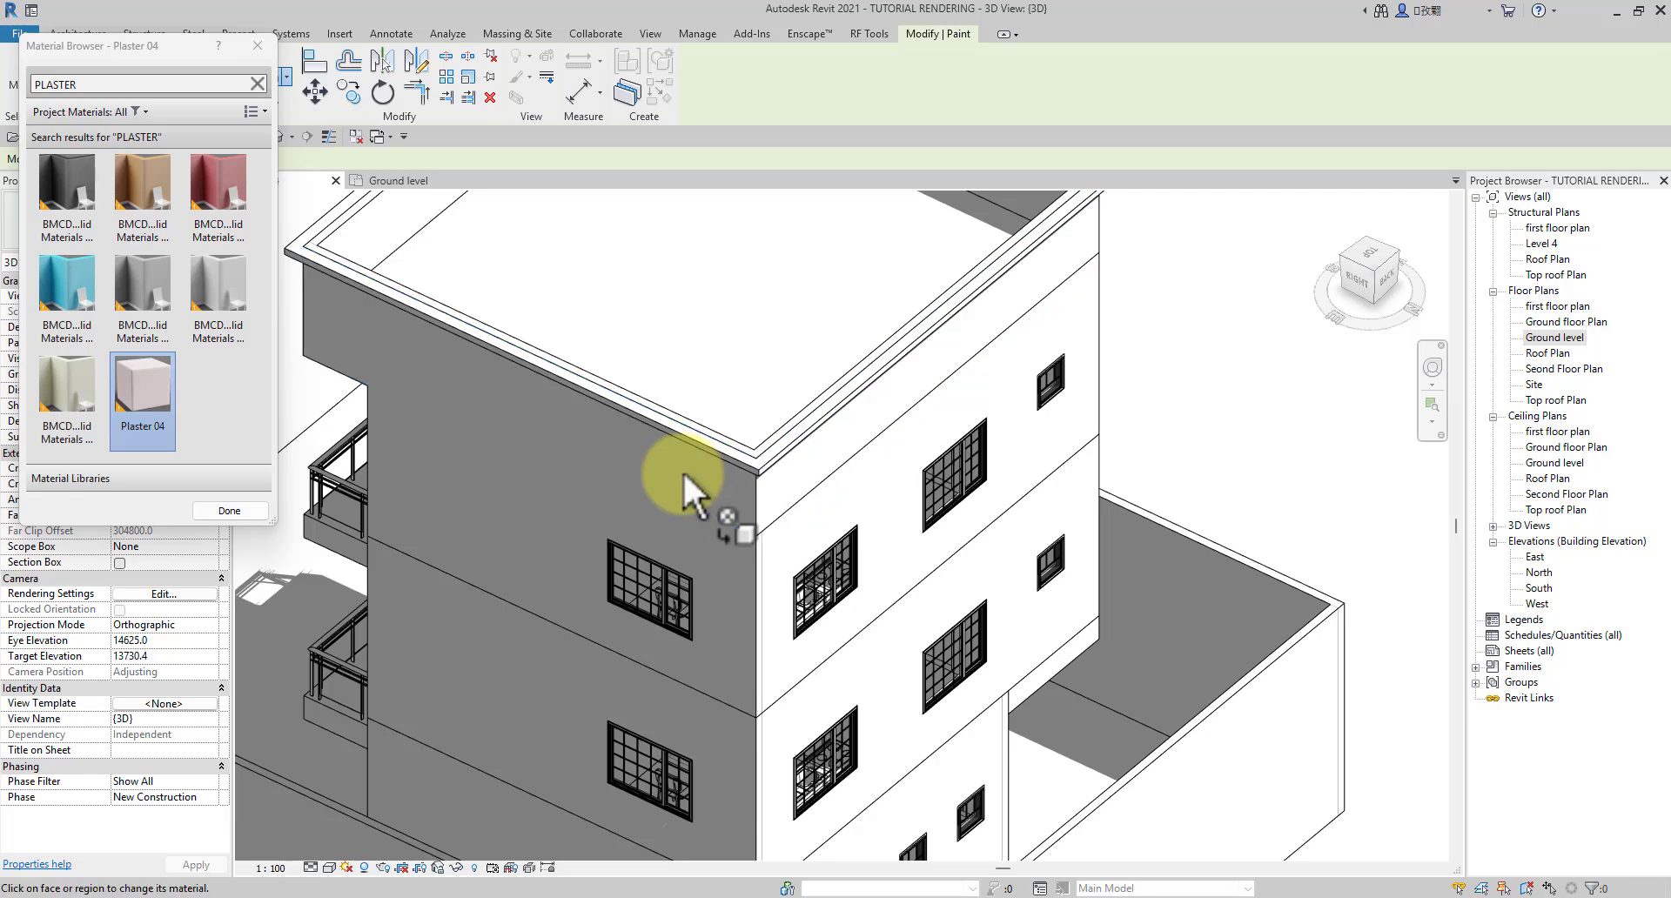
Step: Paint the rear floor edge and slab edge faces above the recessed ground-floor wall with Plaster 04
{"action": "scroll", "coordinate": [907, 557], "scroll_direction": "down", "scroll_amount": 3}
{"action": "scroll", "coordinate": [772, 597], "scroll_direction": "up", "scroll_amount": 5}
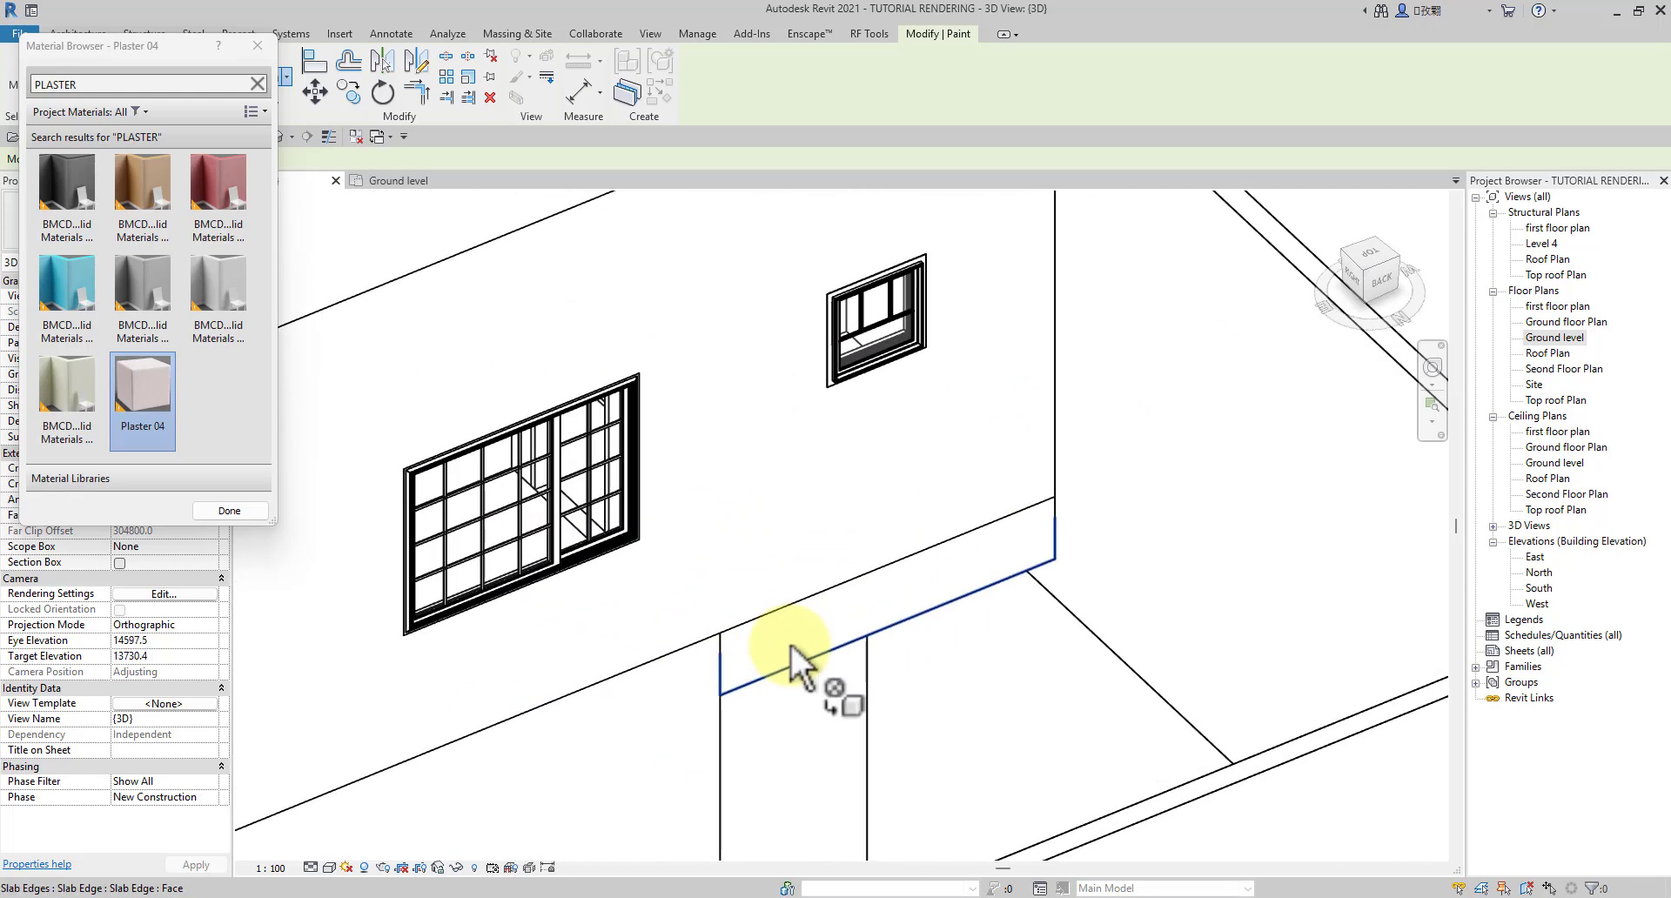
{"action": "scroll", "coordinate": [703, 645], "scroll_direction": "up", "scroll_amount": 2}
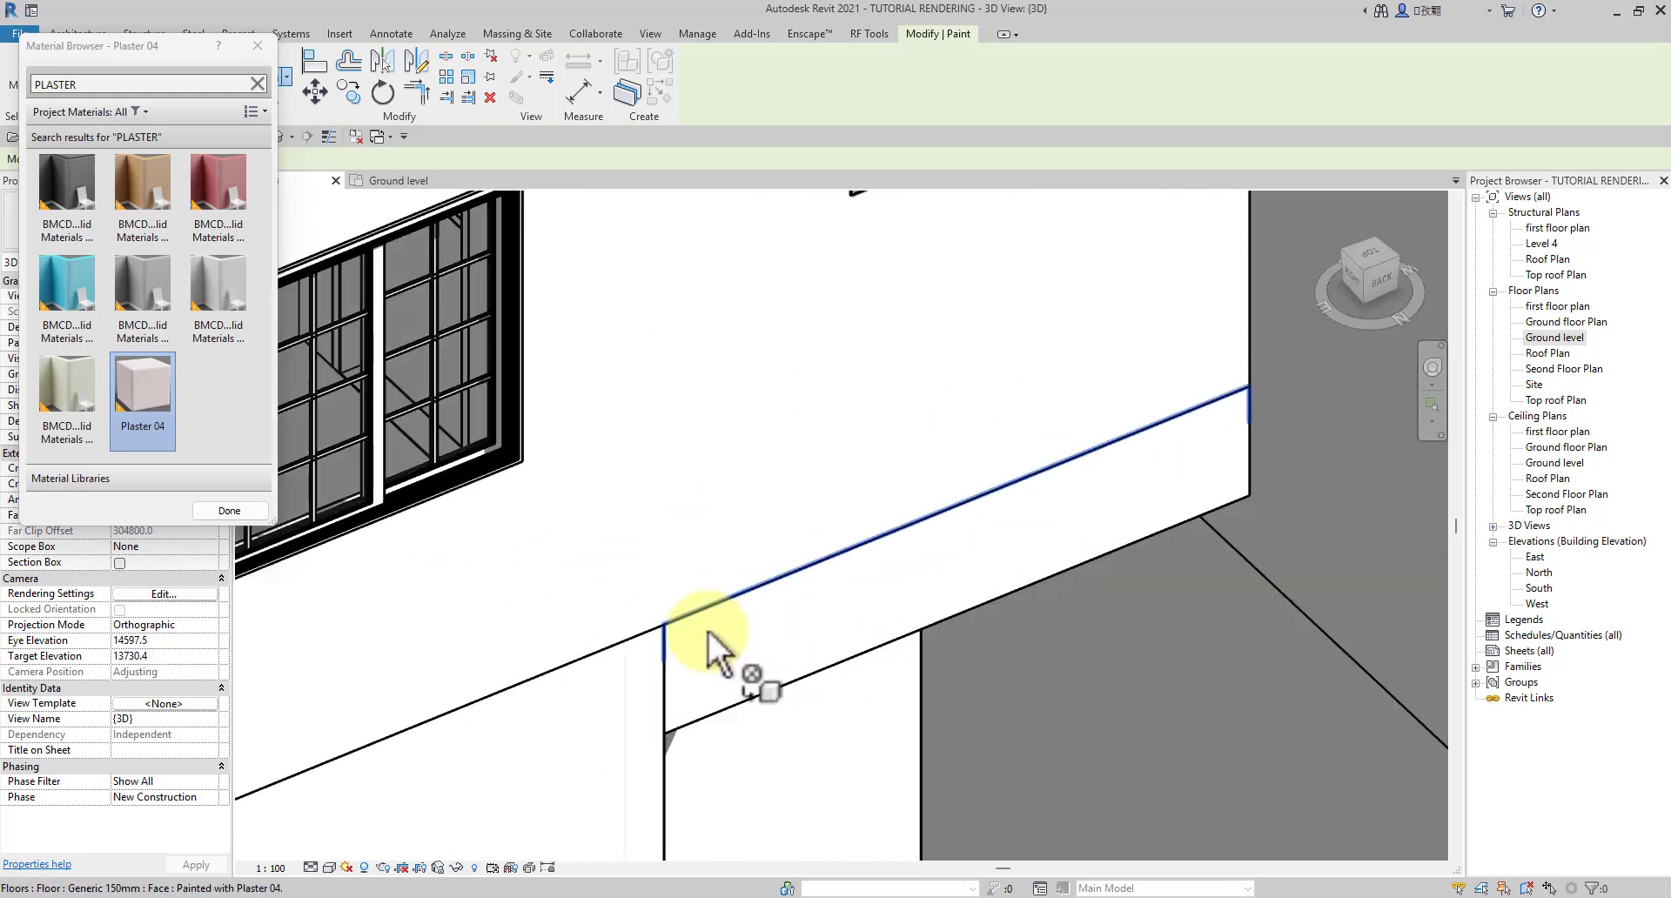
{"action": "scroll", "coordinate": [708, 634], "scroll_direction": "up", "scroll_amount": 2}
{"action": "scroll", "coordinate": [696, 653], "scroll_direction": "down", "scroll_amount": 4}
{"action": "scroll", "coordinate": [766, 636], "scroll_direction": "up", "scroll_amount": 3}
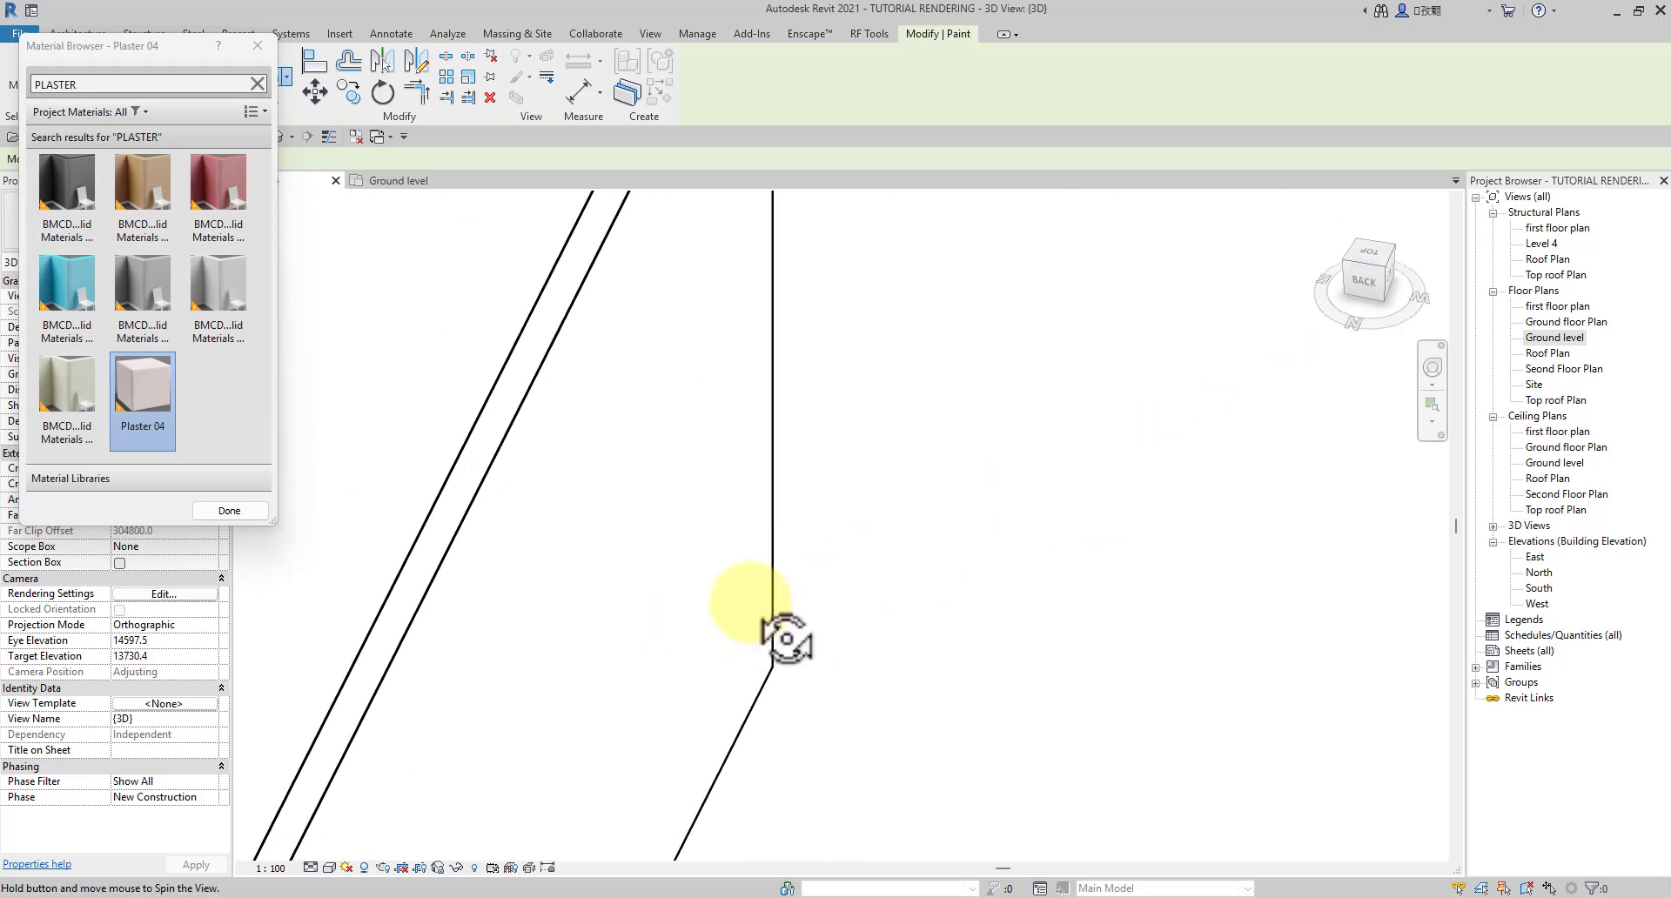
Step: Paint the side wall, floor edge and slab edge faces at the opposite rear corner with Plaster 04
{"action": "scroll", "coordinate": [697, 687], "scroll_direction": "down", "scroll_amount": 3}
{"action": "middle_click_drag", "start_coordinate": [649, 720], "coordinate": [1283, 457]}
{"action": "scroll", "coordinate": [703, 660], "scroll_direction": "up", "scroll_amount": 2}
{"action": "scroll", "coordinate": [890, 740], "scroll_direction": "up", "scroll_amount": 3}
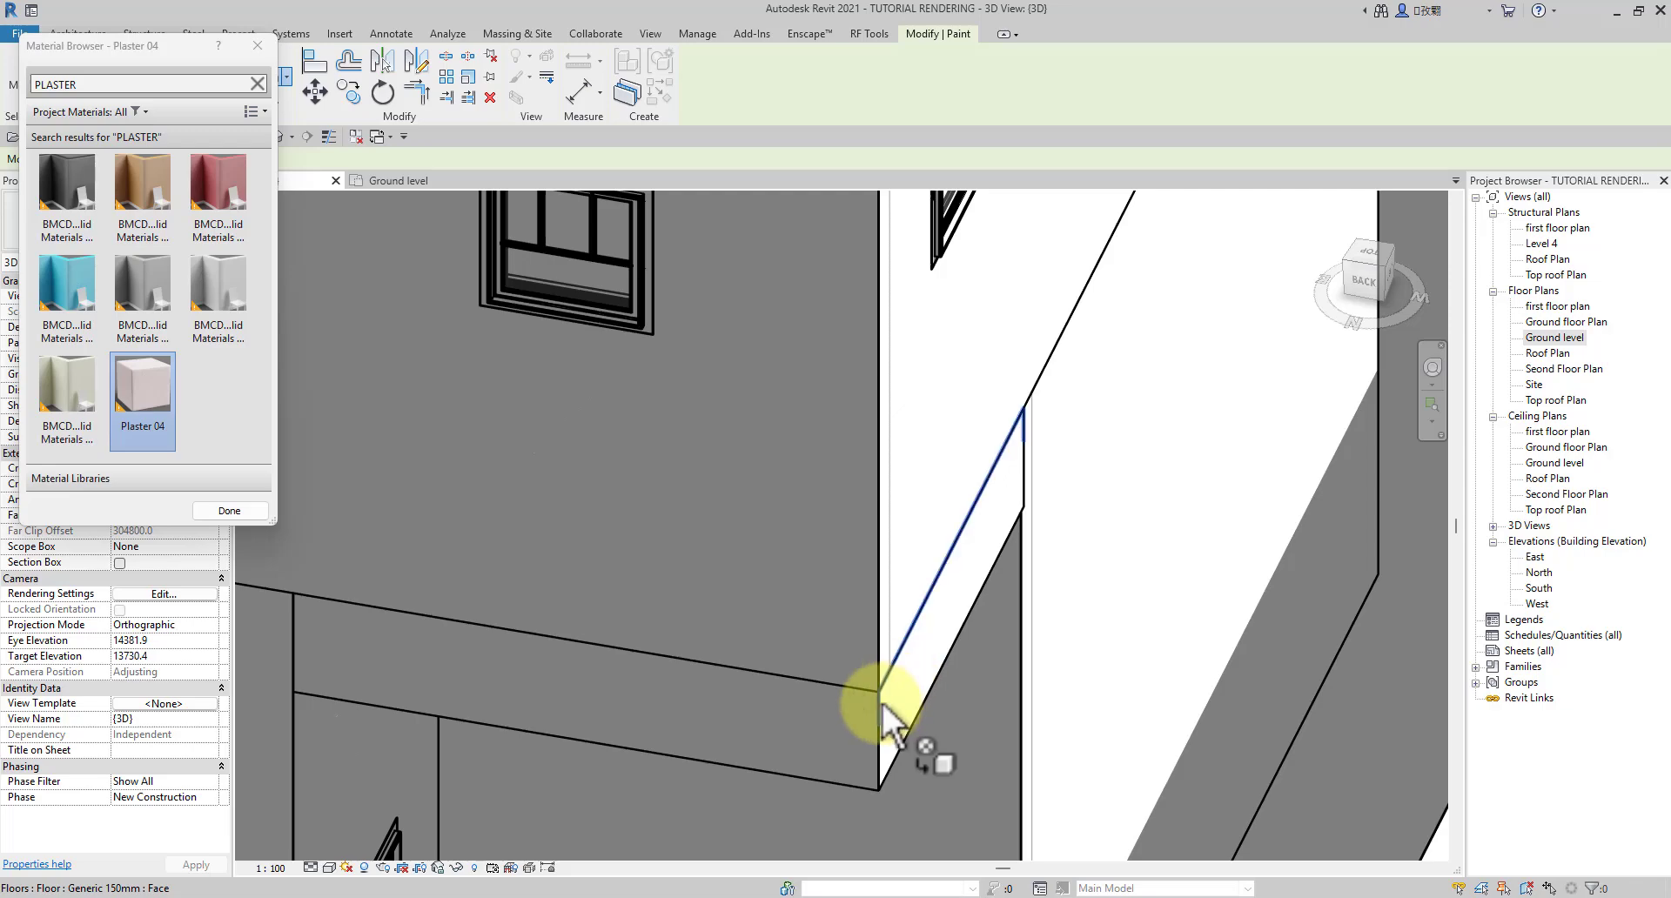
{"action": "scroll", "coordinate": [885, 707], "scroll_direction": "down", "scroll_amount": 5}
{"action": "scroll", "coordinate": [899, 653], "scroll_direction": "up", "scroll_amount": 3}
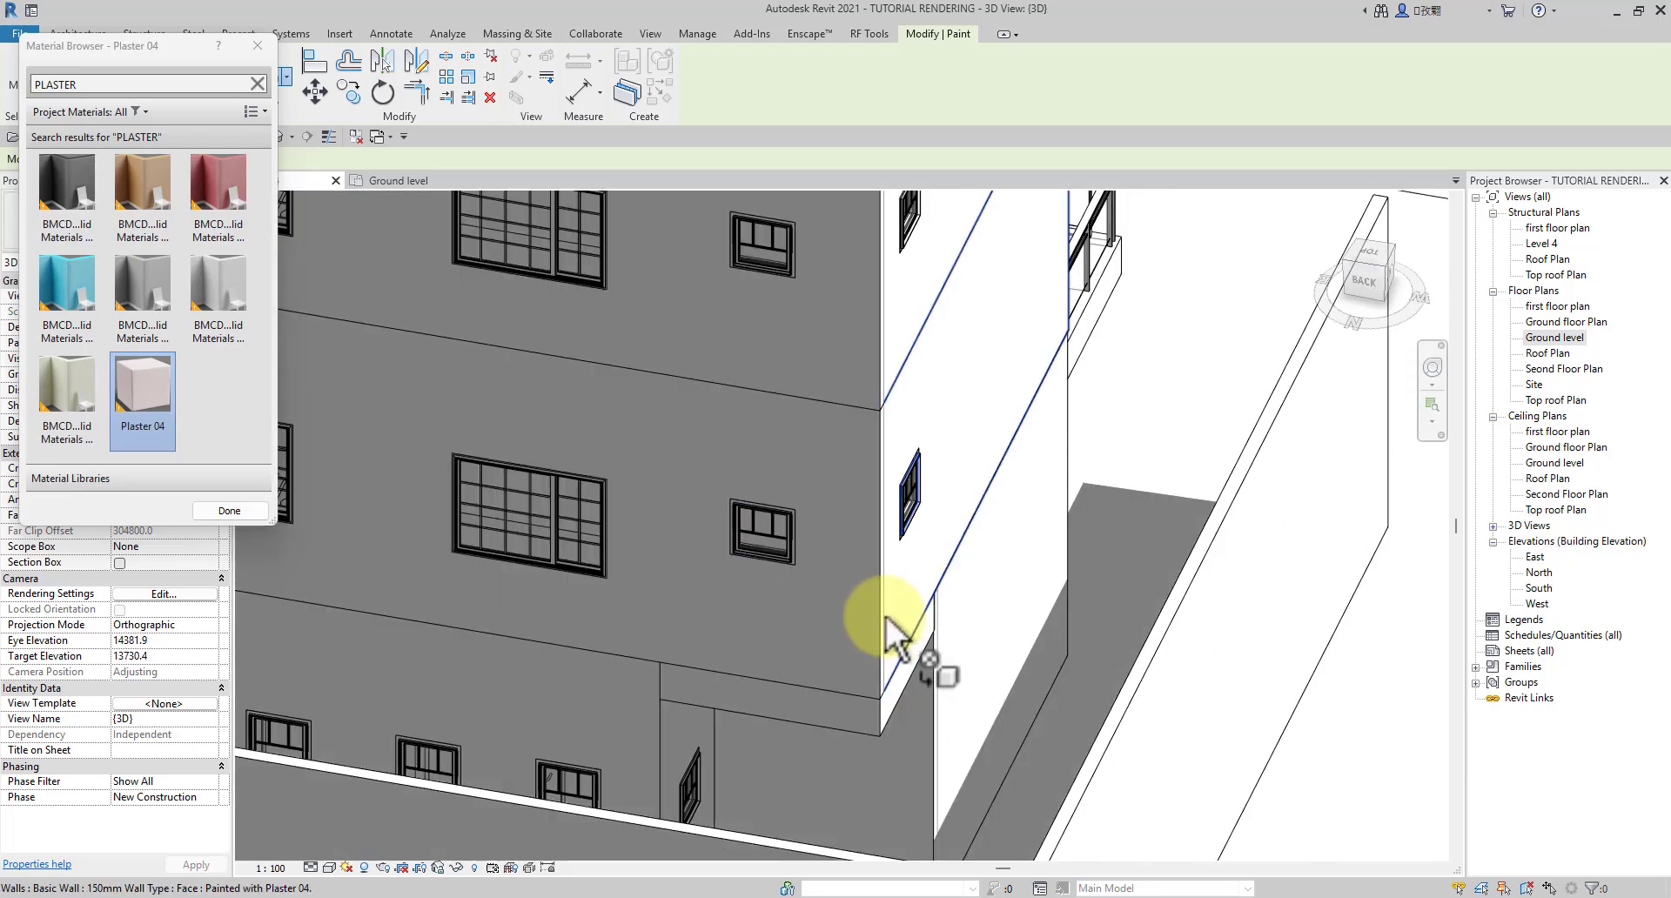
{"action": "scroll", "coordinate": [887, 635], "scroll_direction": "down", "scroll_amount": 5}
{"action": "middle_click_drag", "start_coordinate": [690, 522], "coordinate": [453, 453], "text": "shift"}
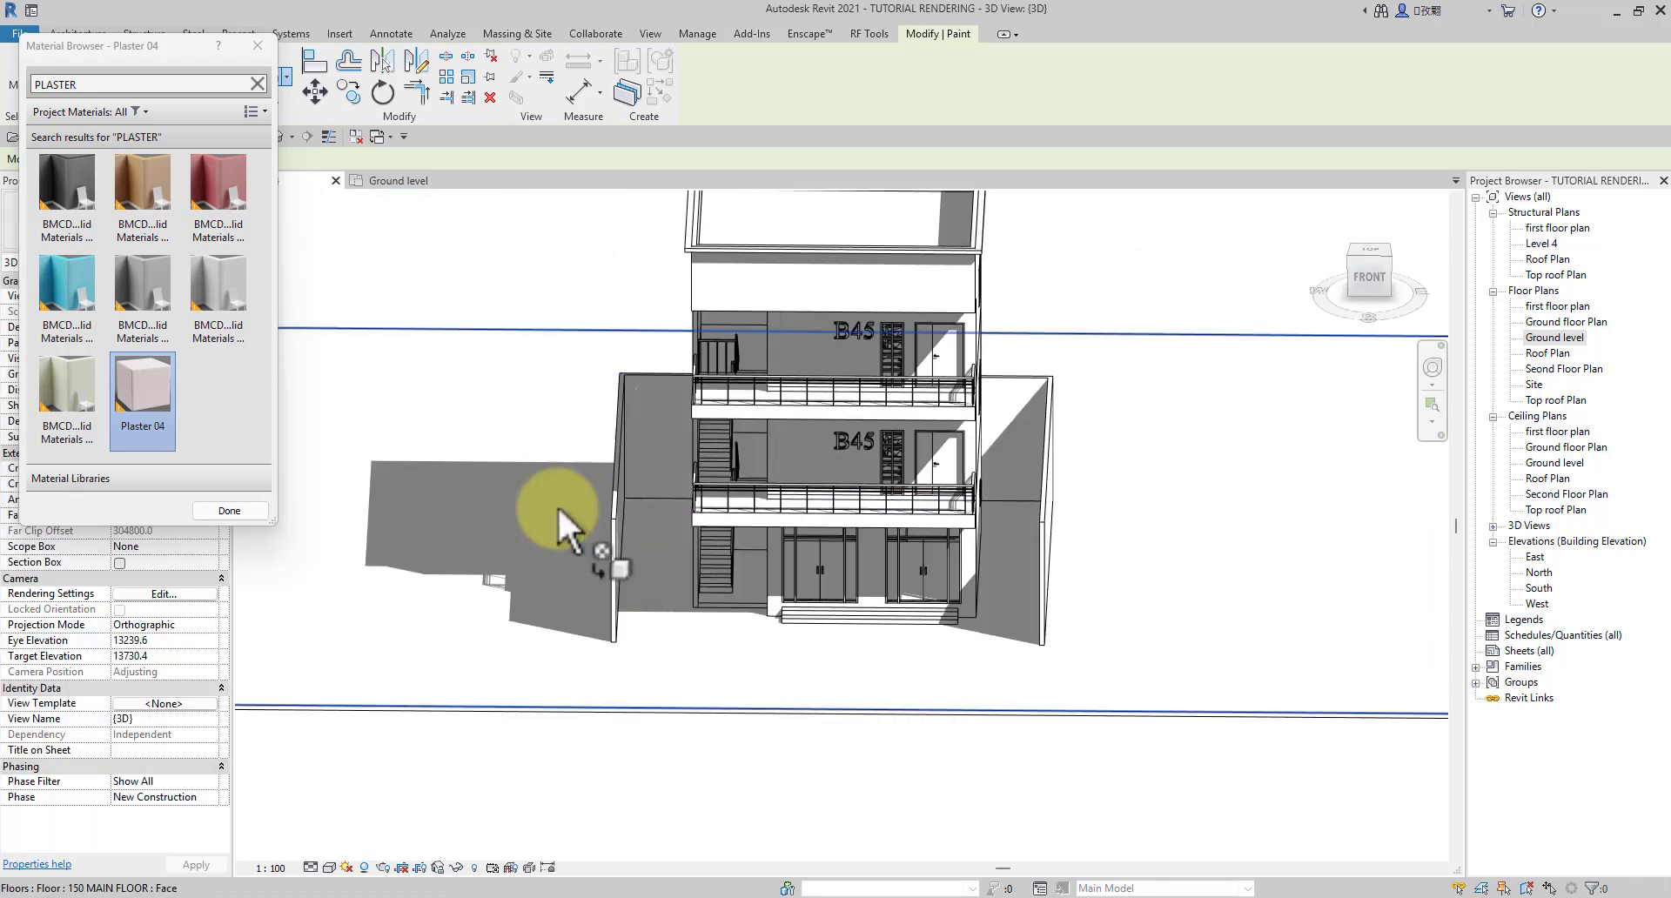
Step: Finish painting the faces and resume the live updates to the Enscape rendering
{"action": "left_click", "coordinate": [229, 511]}
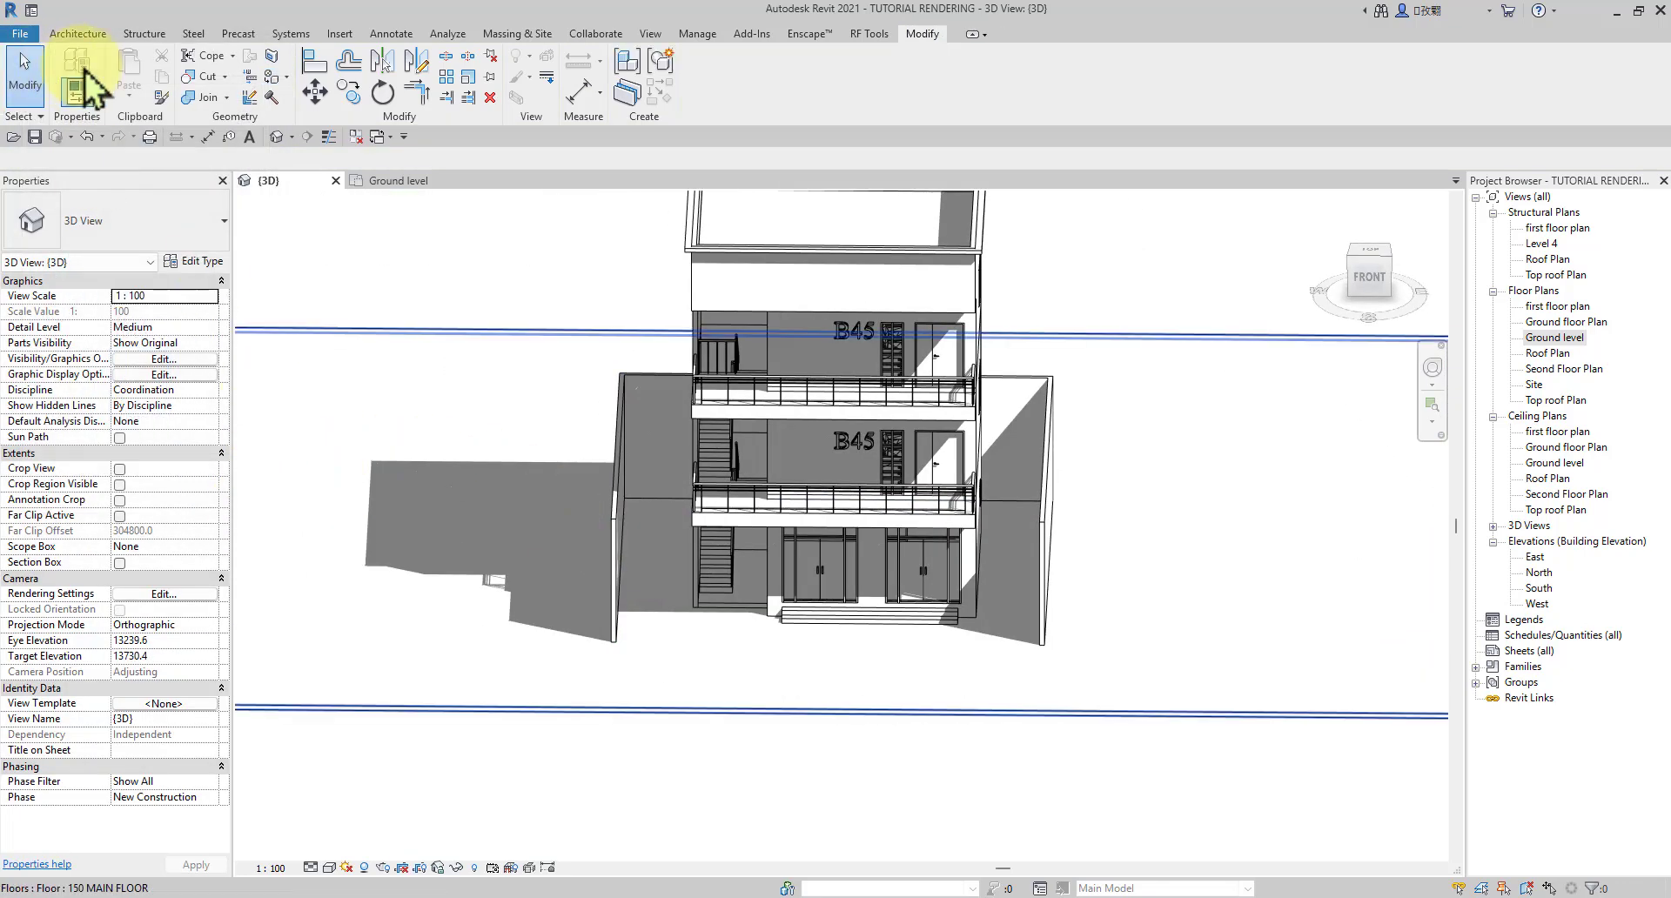
{"action": "left_click", "coordinate": [815, 35]}
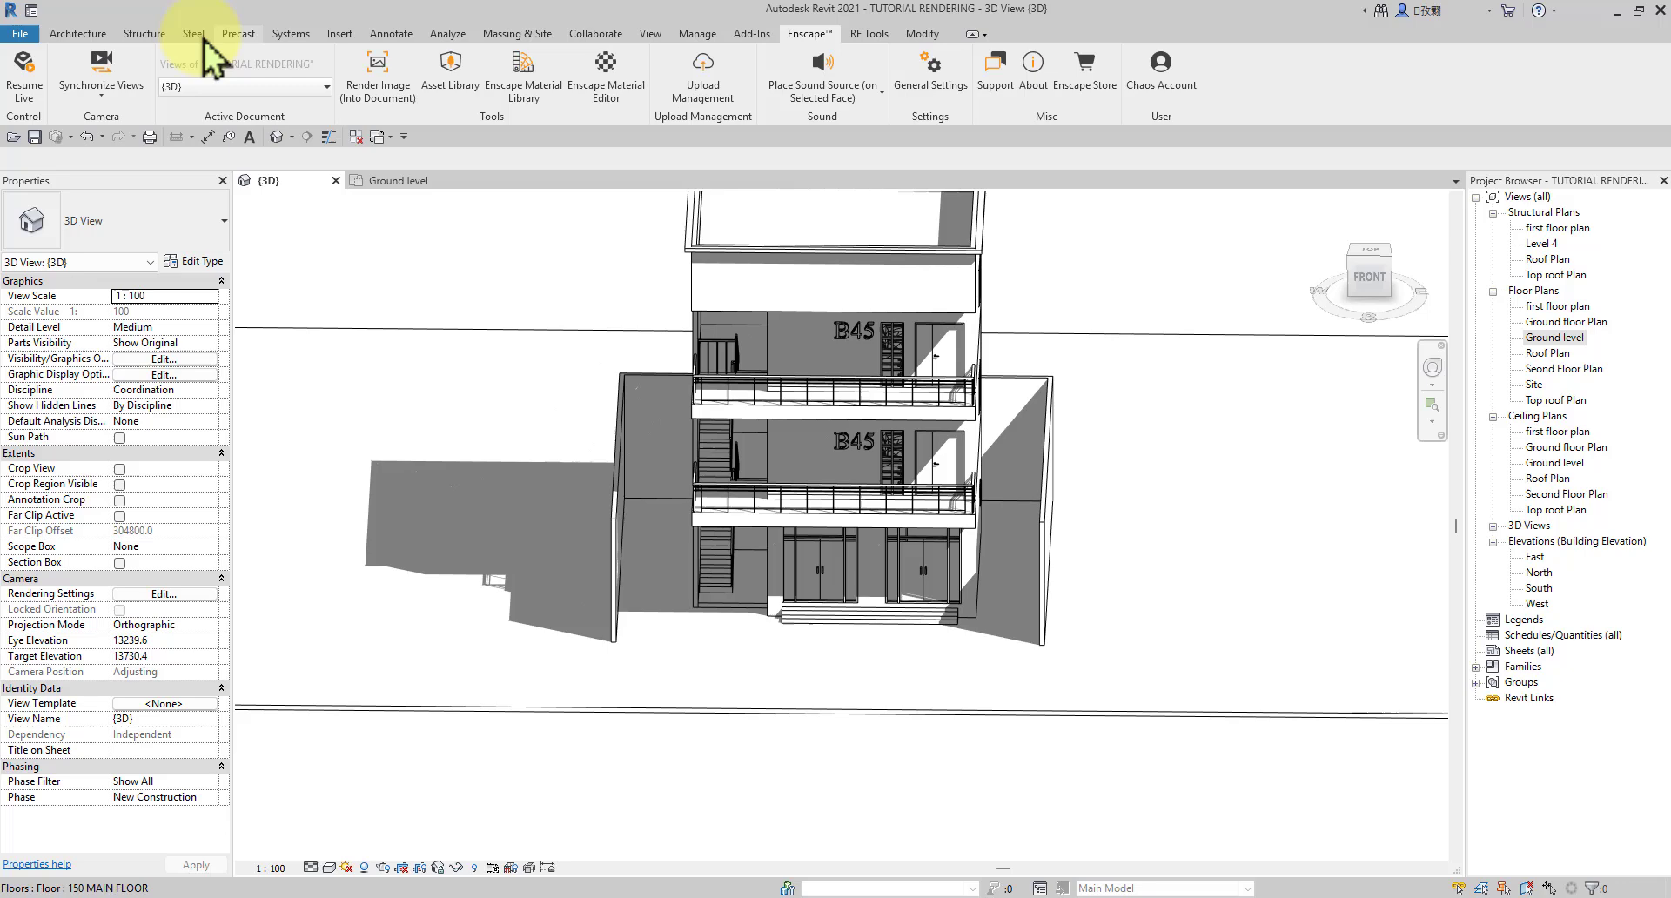
{"action": "left_click", "coordinate": [26, 74]}
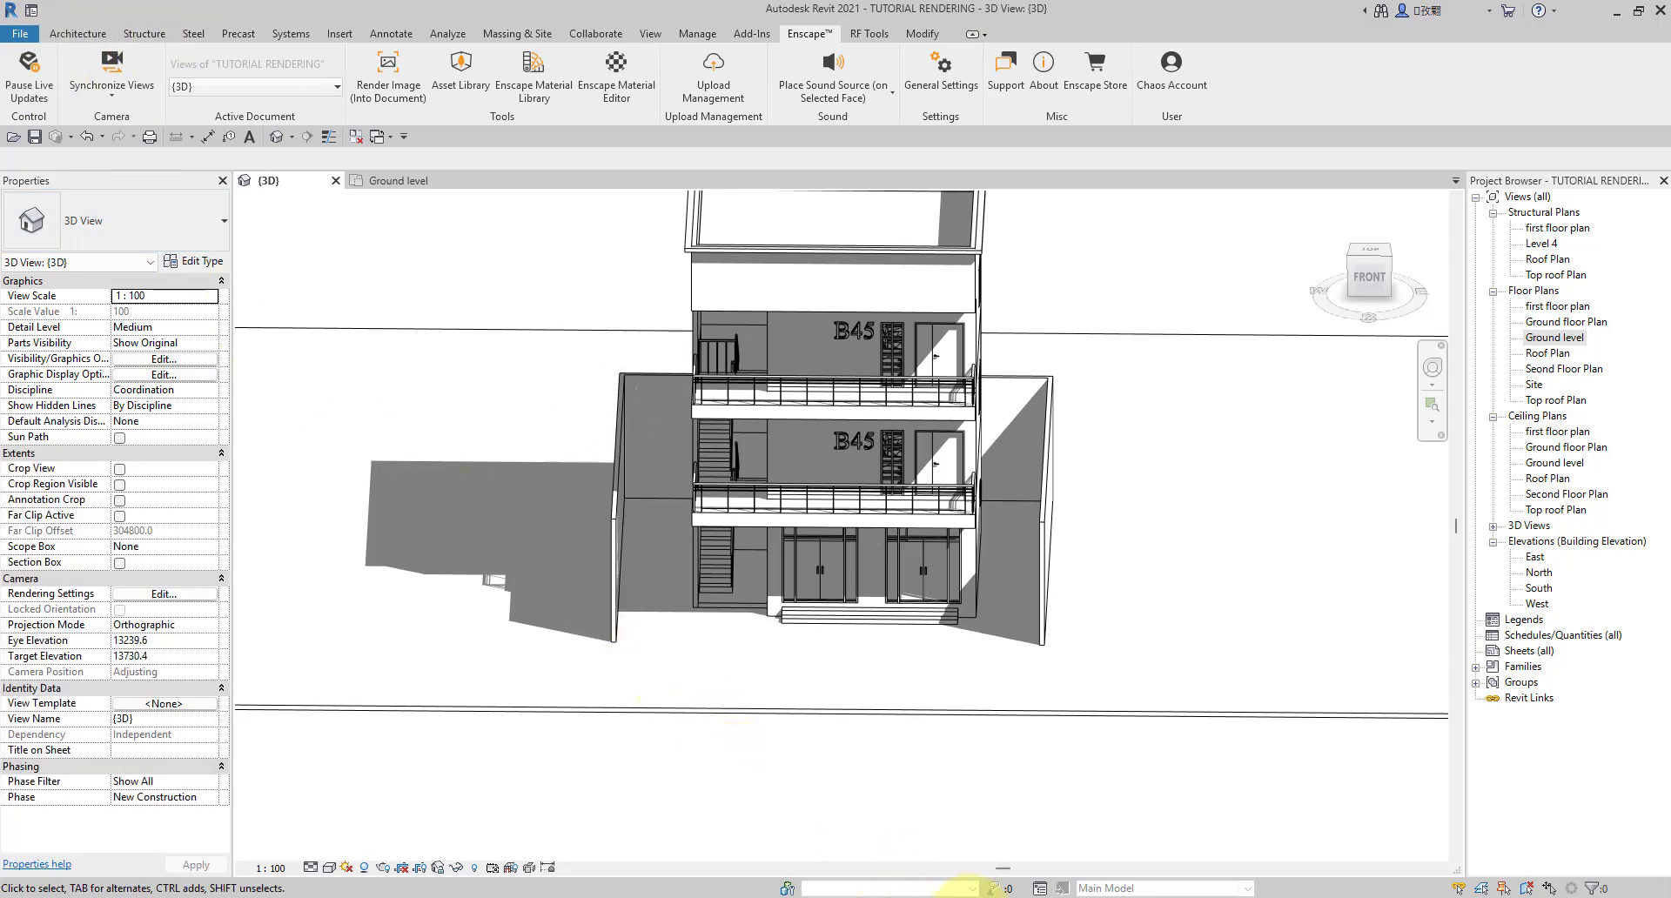
Step: Switch to the Enscape window and examine the plaster finish on the front and side walls, balconies and ground-floor shopfront
{"action": "mouse_move", "coordinate": [968, 889]}
{"action": "left_click", "coordinate": [1027, 866]}
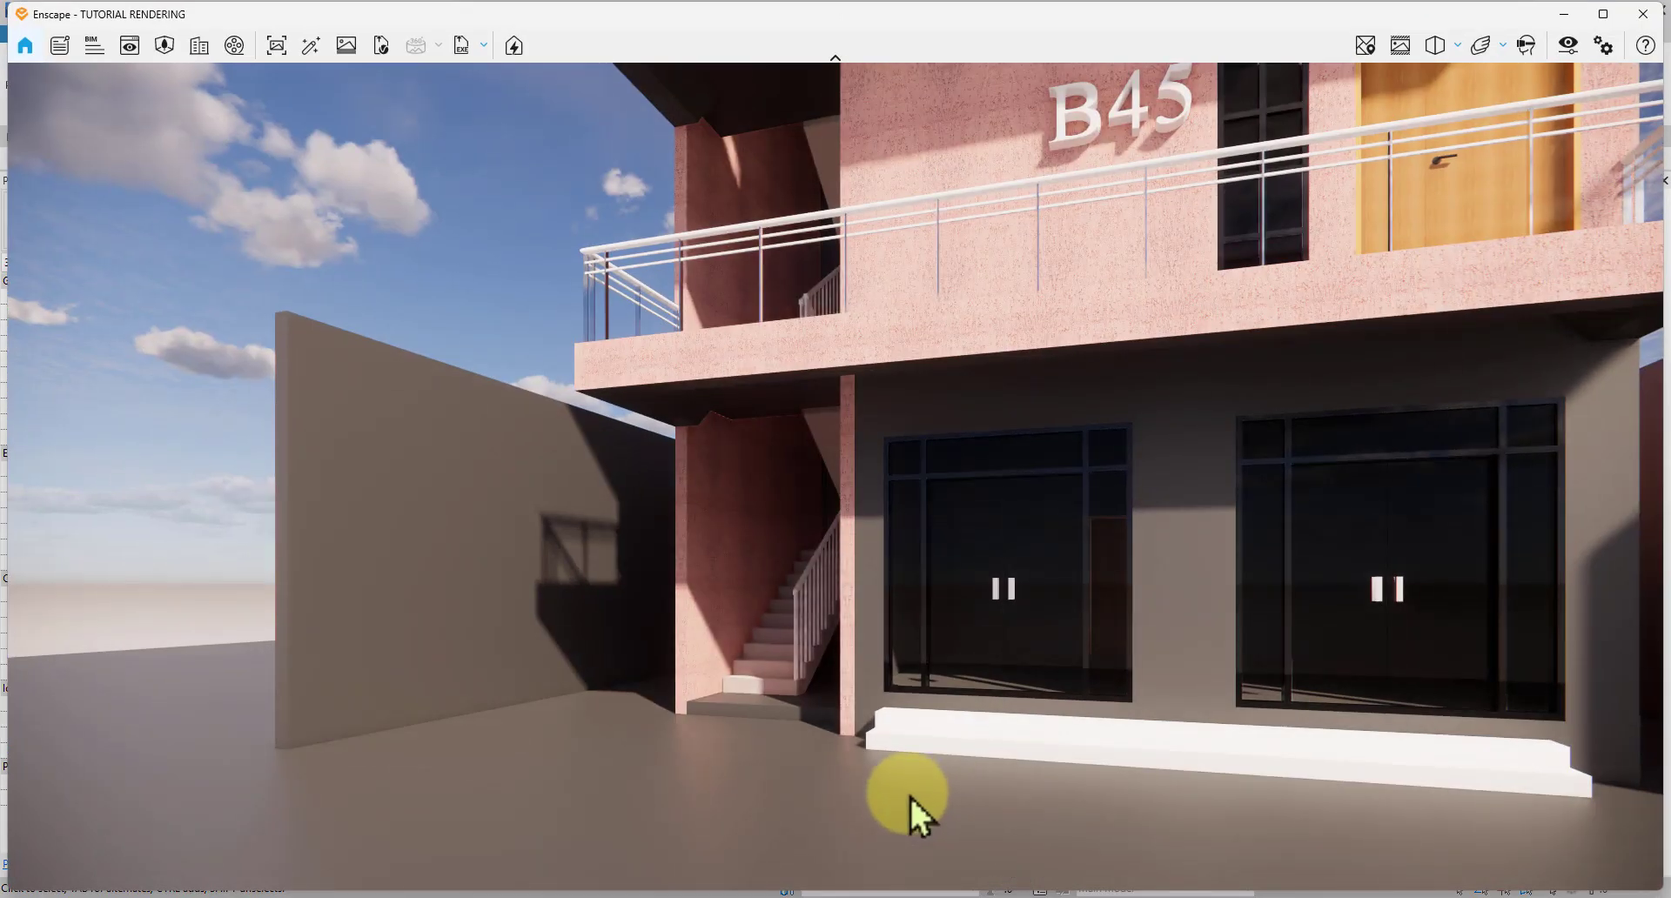
{"action": "scroll", "coordinate": [907, 795], "scroll_direction": "down", "scroll_amount": 5}
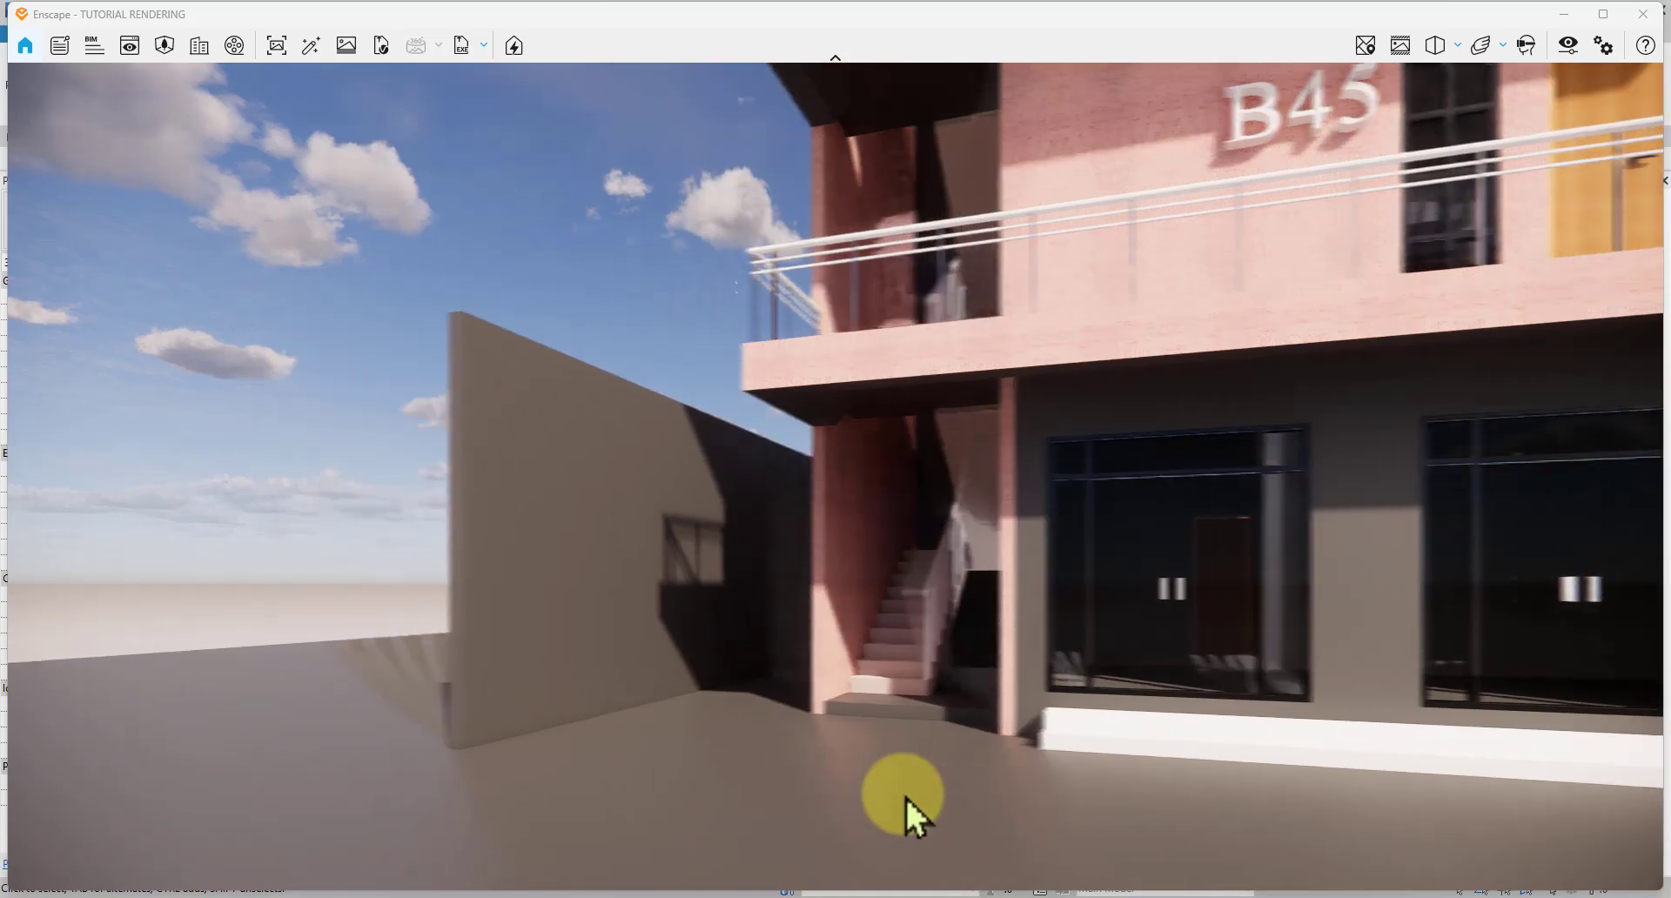
{"action": "right_click_drag", "start_coordinate": [906, 796], "coordinate": [899, 477]}
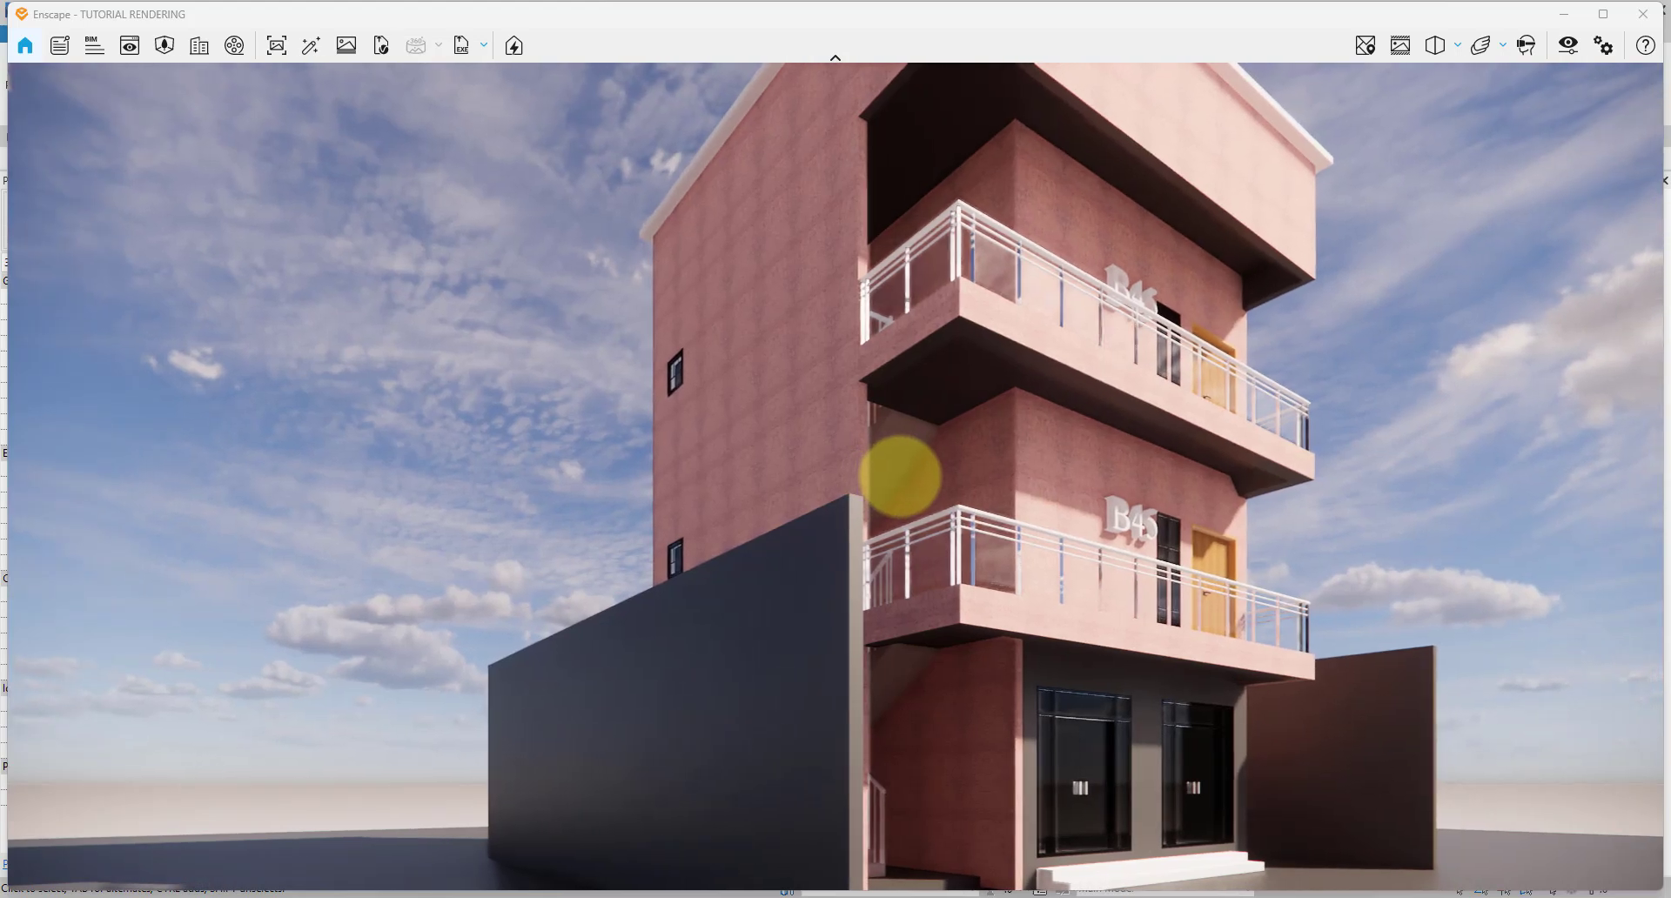
{"action": "right_click_drag", "start_coordinate": [910, 791], "coordinate": [858, 664]}
{"action": "scroll", "coordinate": [855, 658], "scroll_direction": "up", "scroll_amount": 5}
{"action": "left_click_drag", "start_coordinate": [856, 661], "coordinate": [946, 578]}
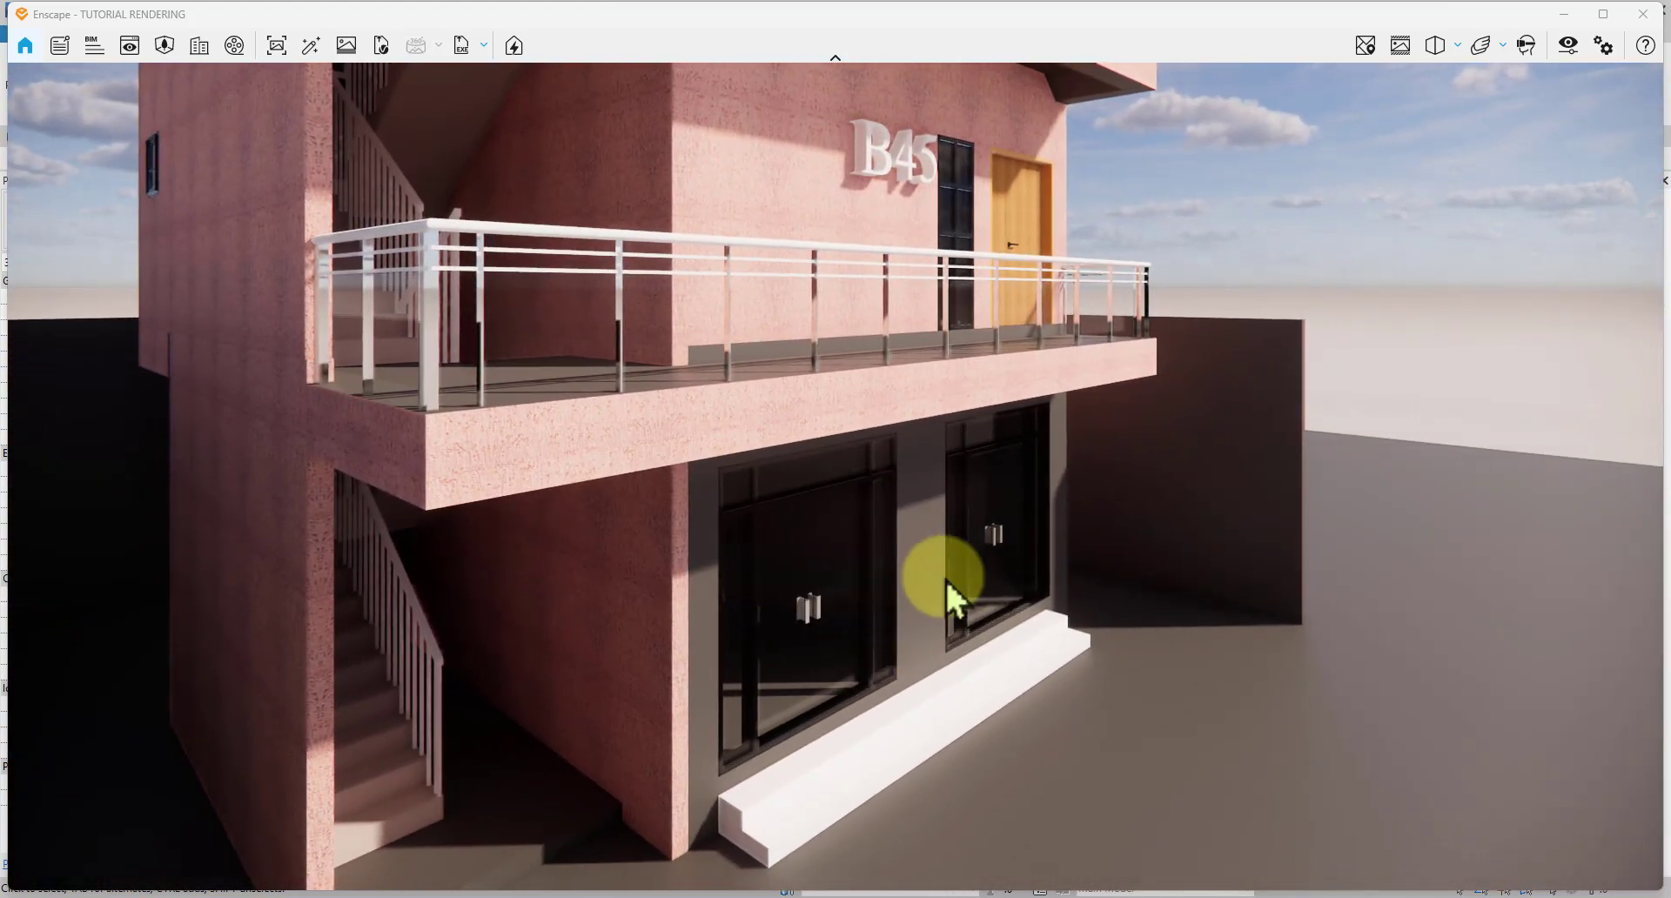
Step: Return to Revit and paint the ground-floor front wall around the glass double doors with Plaster 04
{"action": "left_click", "coordinate": [1564, 14]}
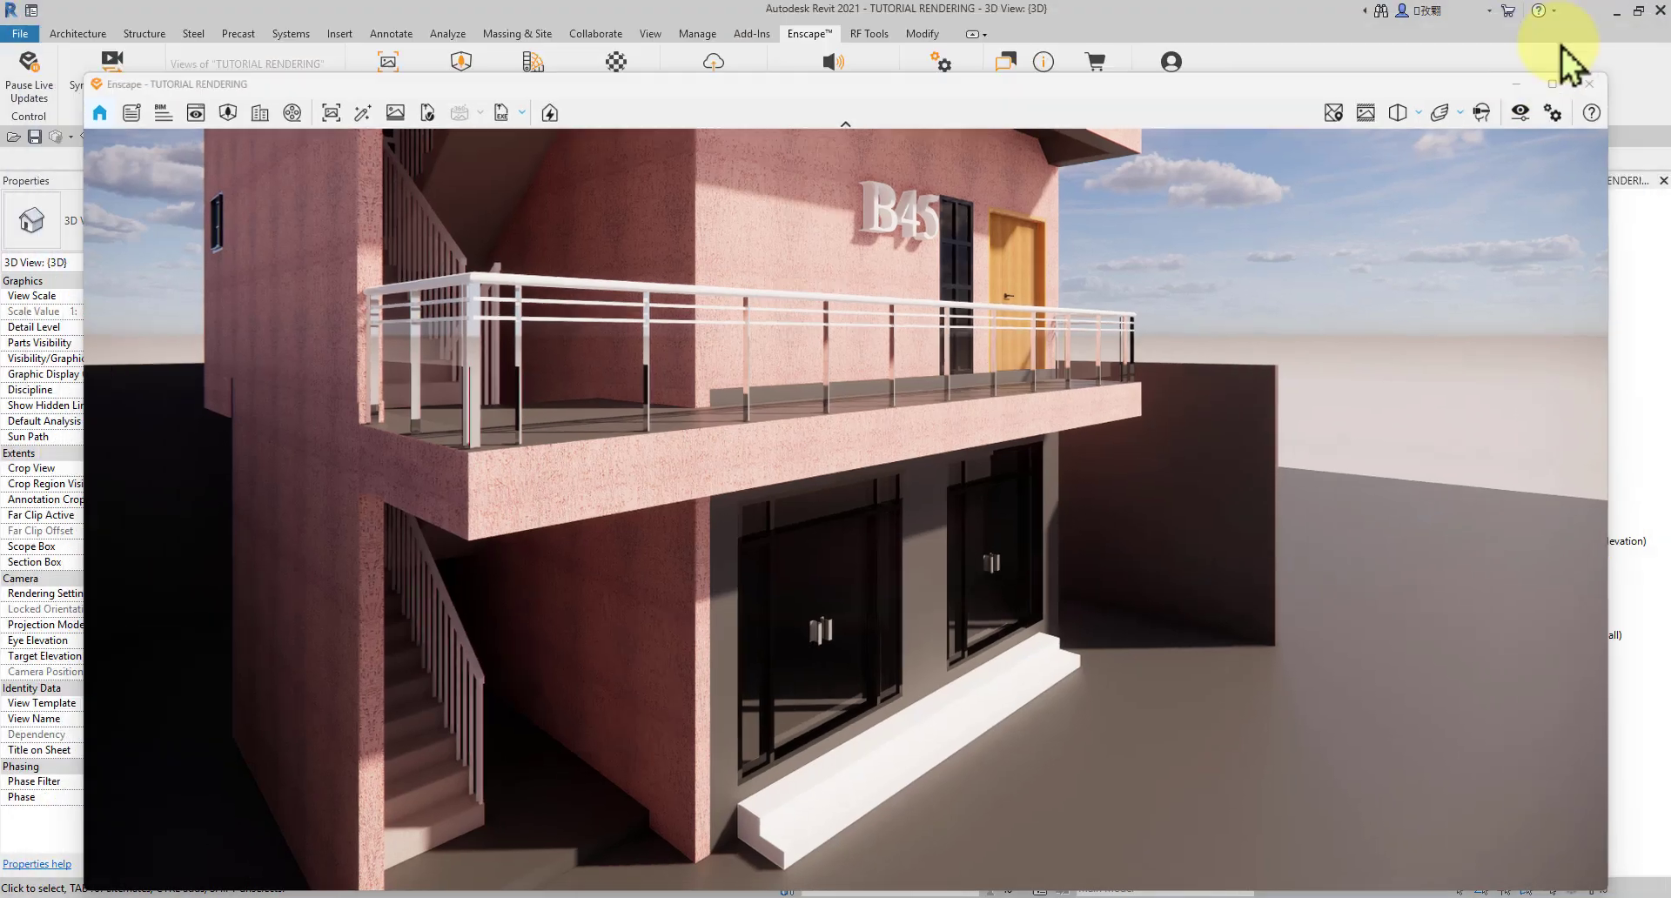
{"action": "left_click", "coordinate": [906, 547]}
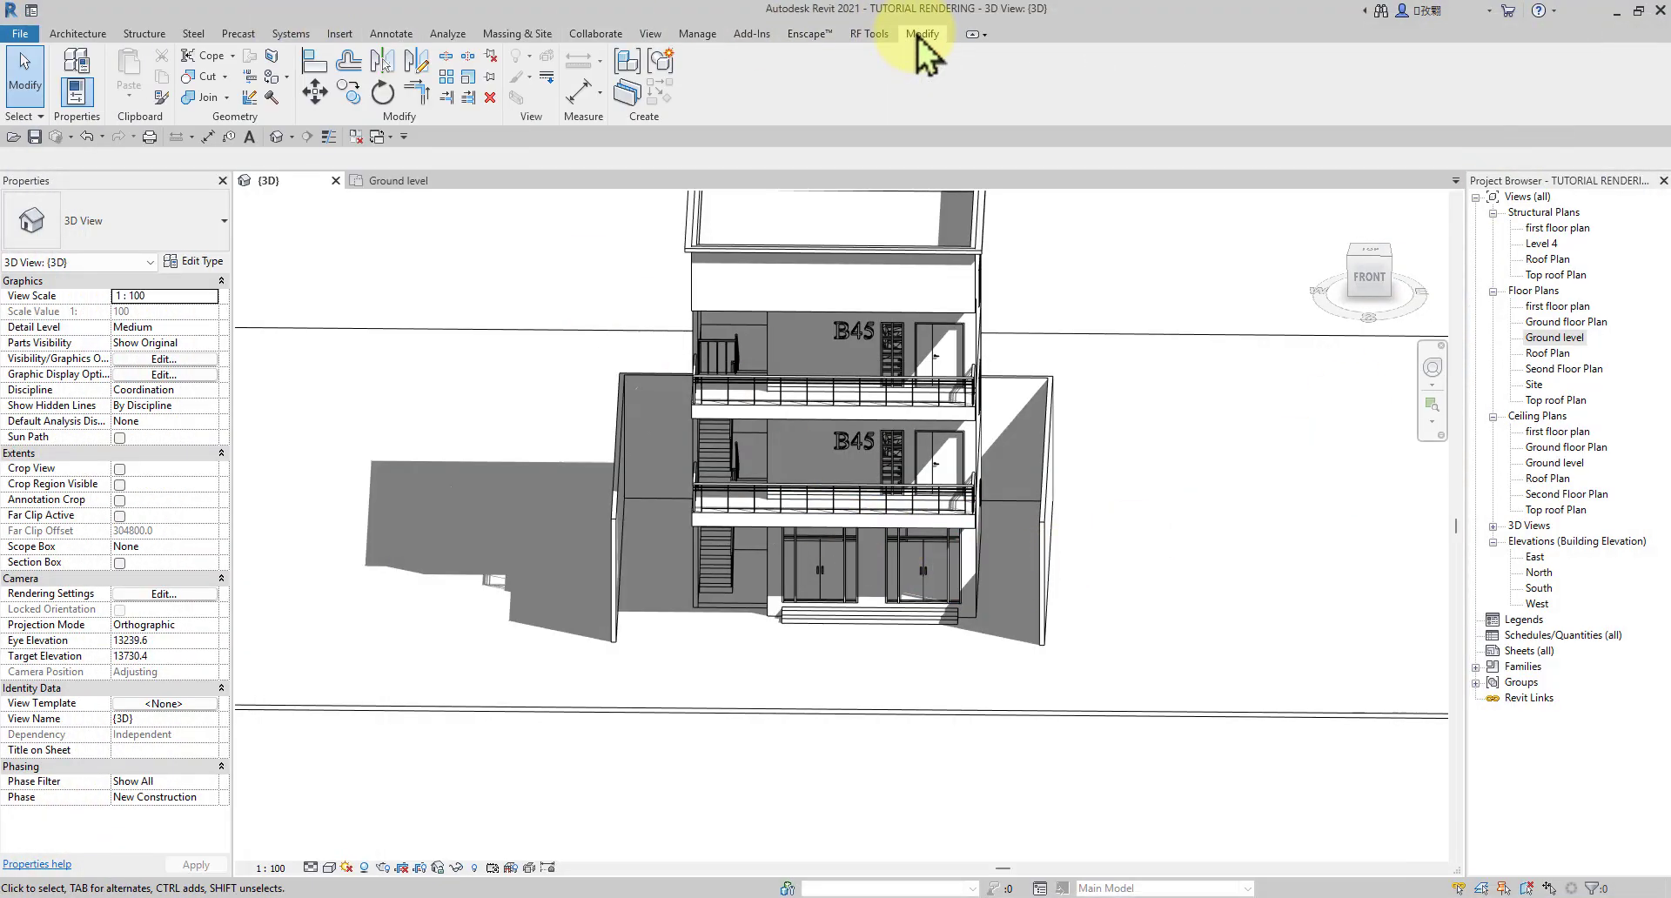
{"action": "left_click", "coordinate": [269, 78]}
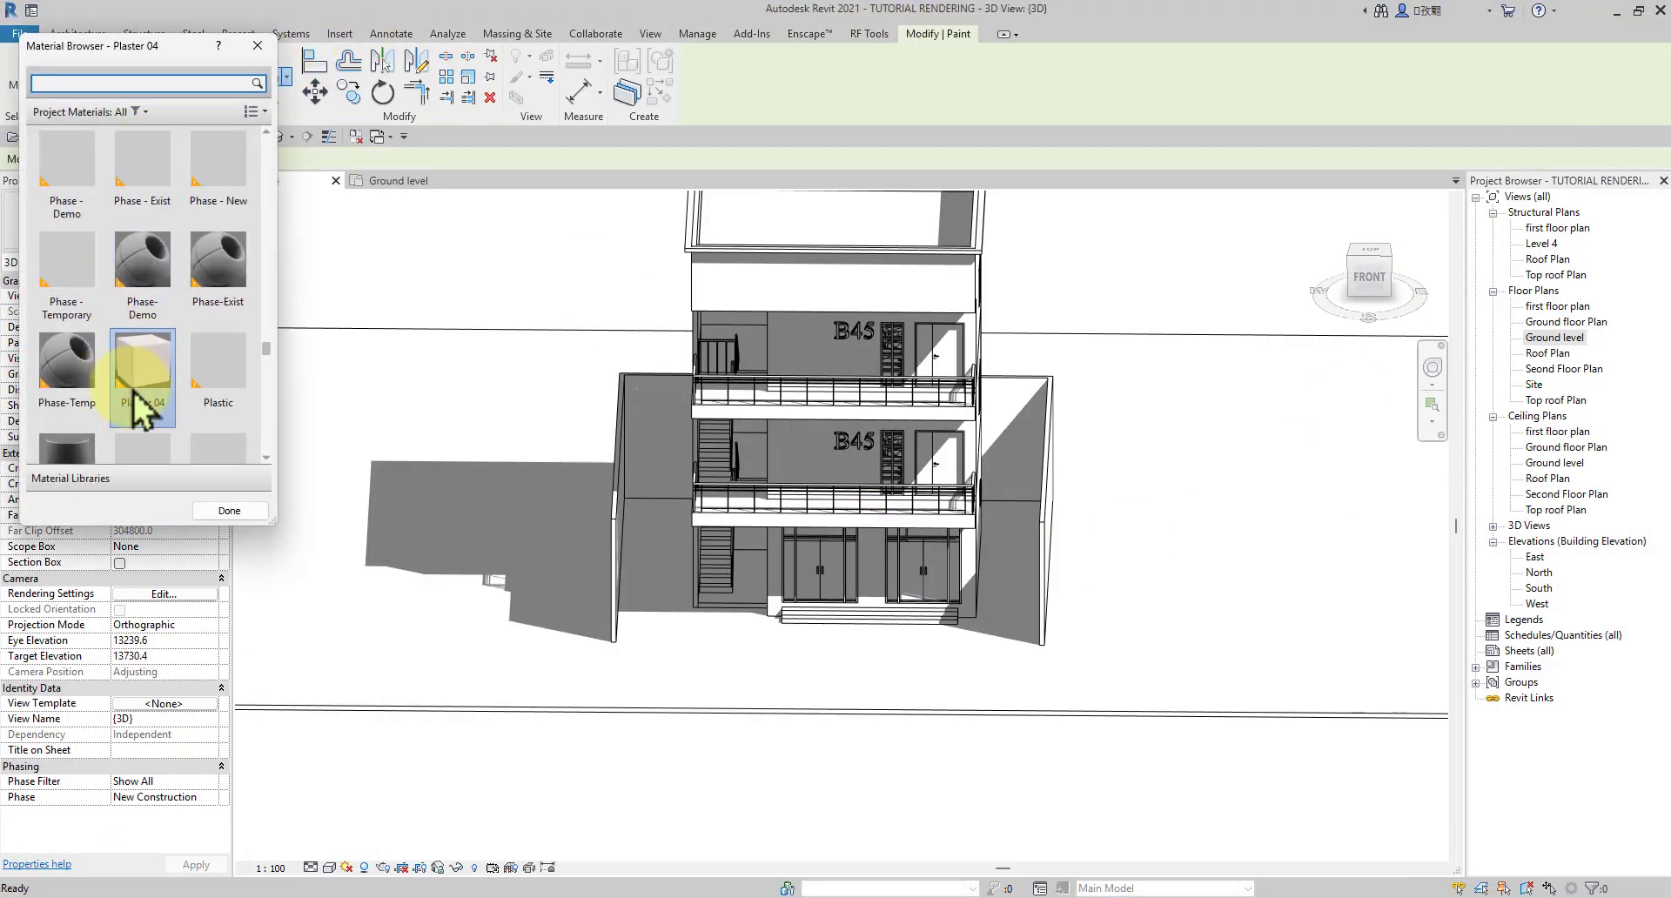
{"action": "scroll", "coordinate": [690, 552], "scroll_direction": "up", "scroll_amount": 5}
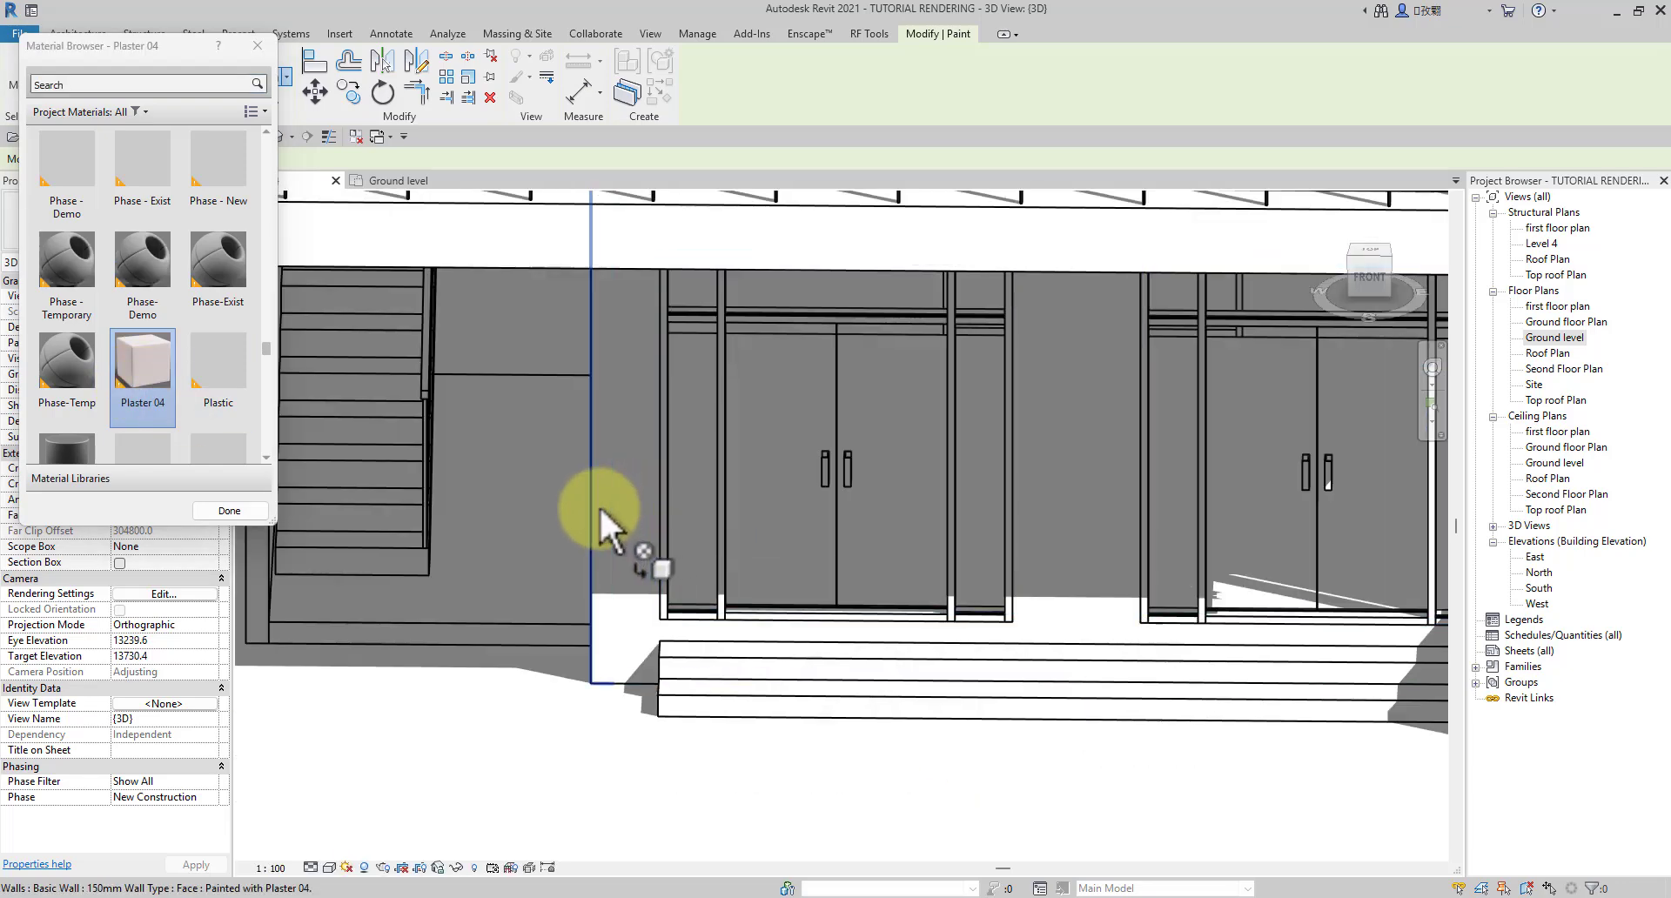
{"action": "scroll", "coordinate": [602, 501], "scroll_direction": "down", "scroll_amount": 3}
{"action": "scroll", "coordinate": [734, 571], "scroll_direction": "down", "scroll_amount": 4}
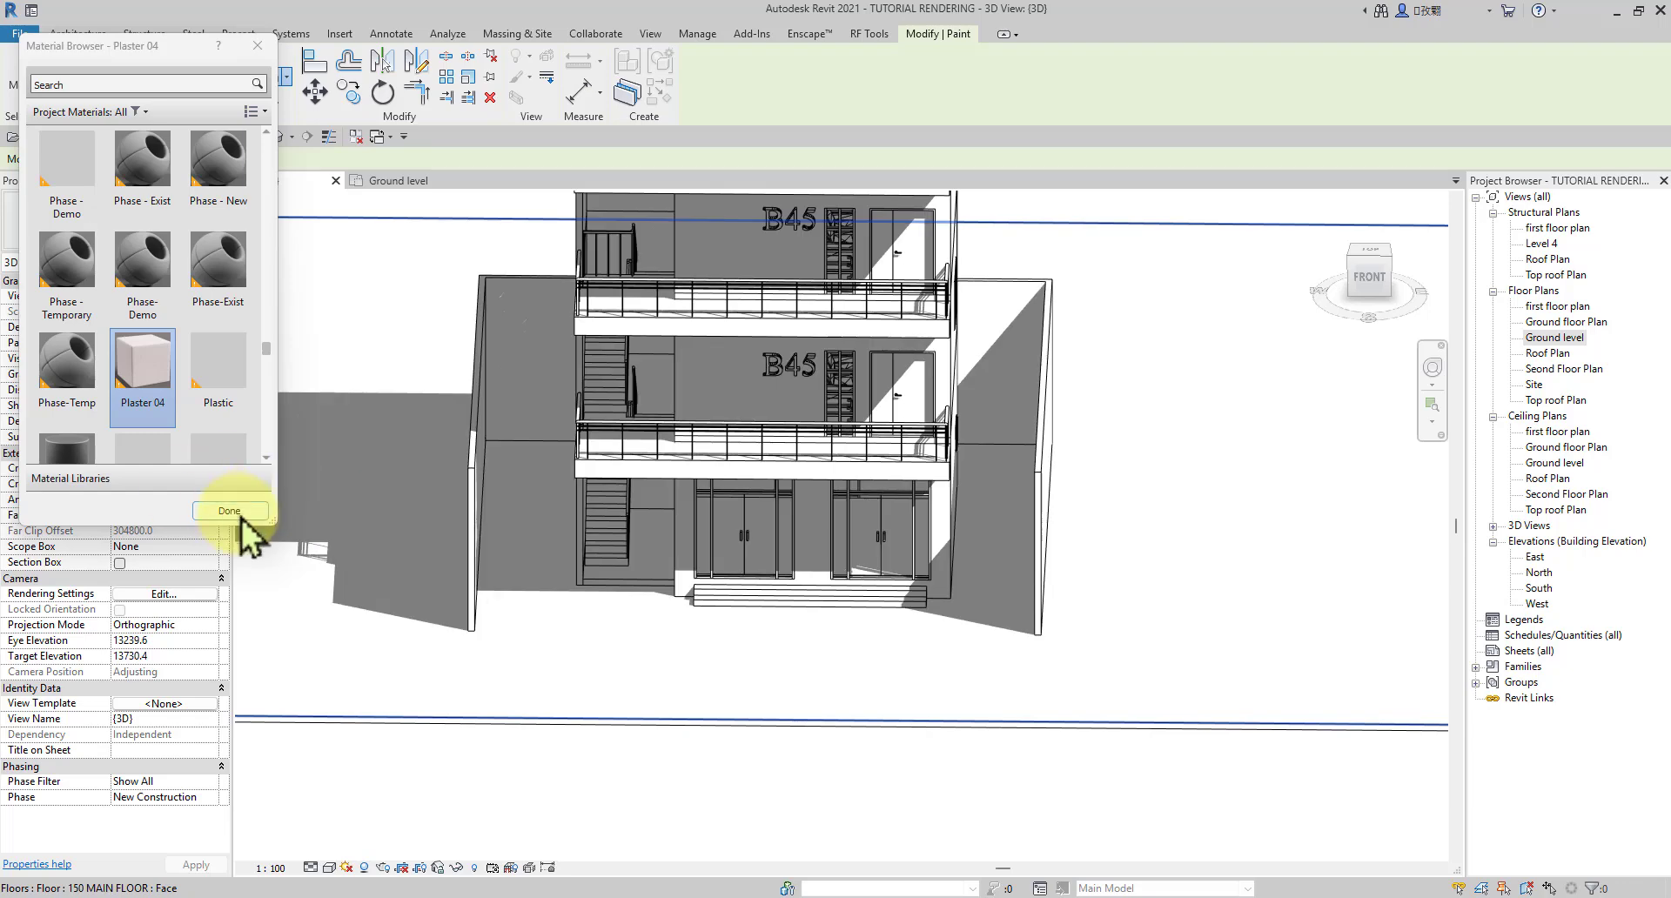
{"action": "left_click", "coordinate": [229, 510]}
Step: Switch to the Enscape window and examine the plaster on the ground-floor front wall around the glass doors at close range
{"action": "mouse_move", "coordinate": [975, 895]}
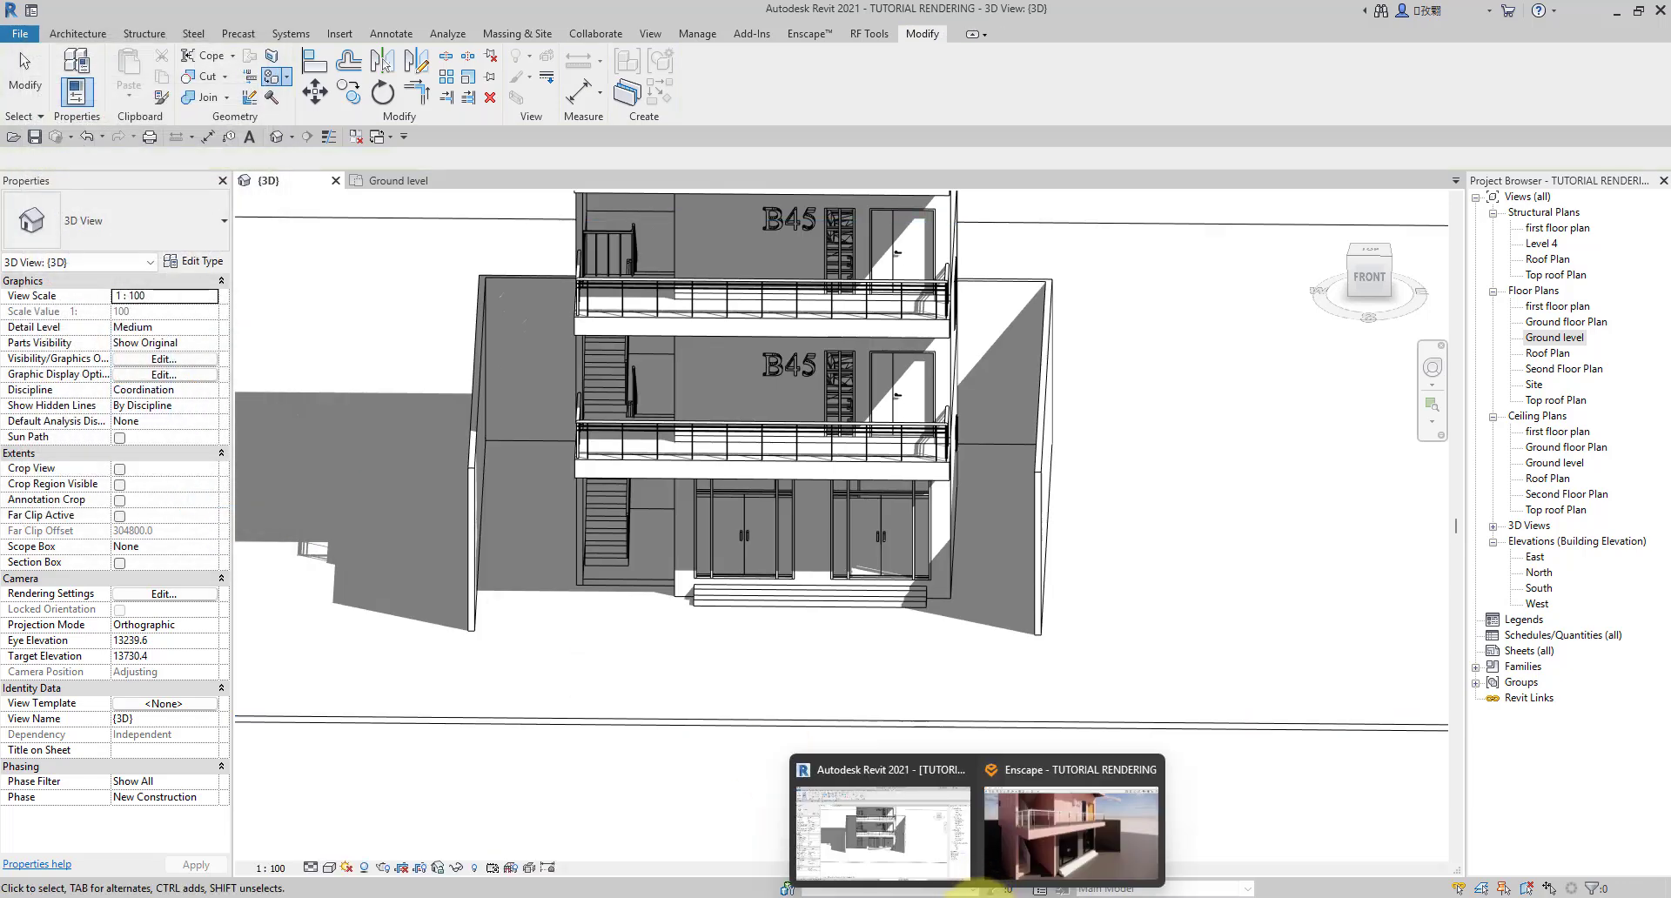
{"action": "left_click", "coordinate": [1024, 837]}
{"action": "scroll", "coordinate": [907, 590], "scroll_direction": "up", "scroll_amount": 6}
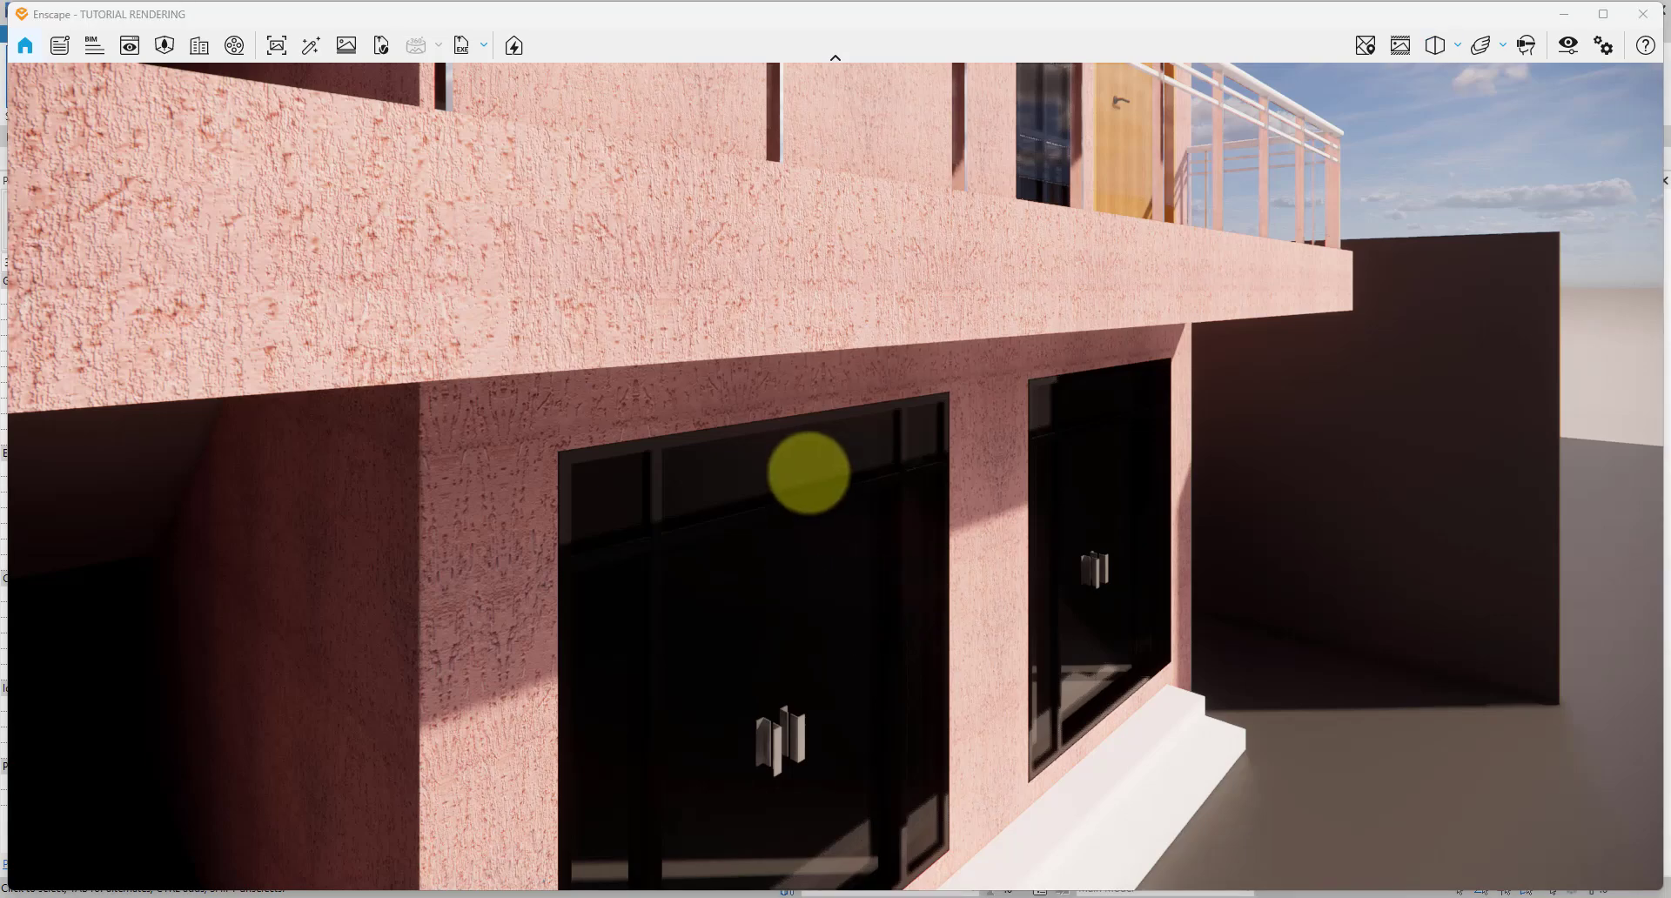
{"action": "key", "text": "space"}
{"action": "left_click_drag", "start_coordinate": [769, 606], "coordinate": [733, 602]}
{"action": "key", "text": "d"}
{"action": "key", "text": "d"}
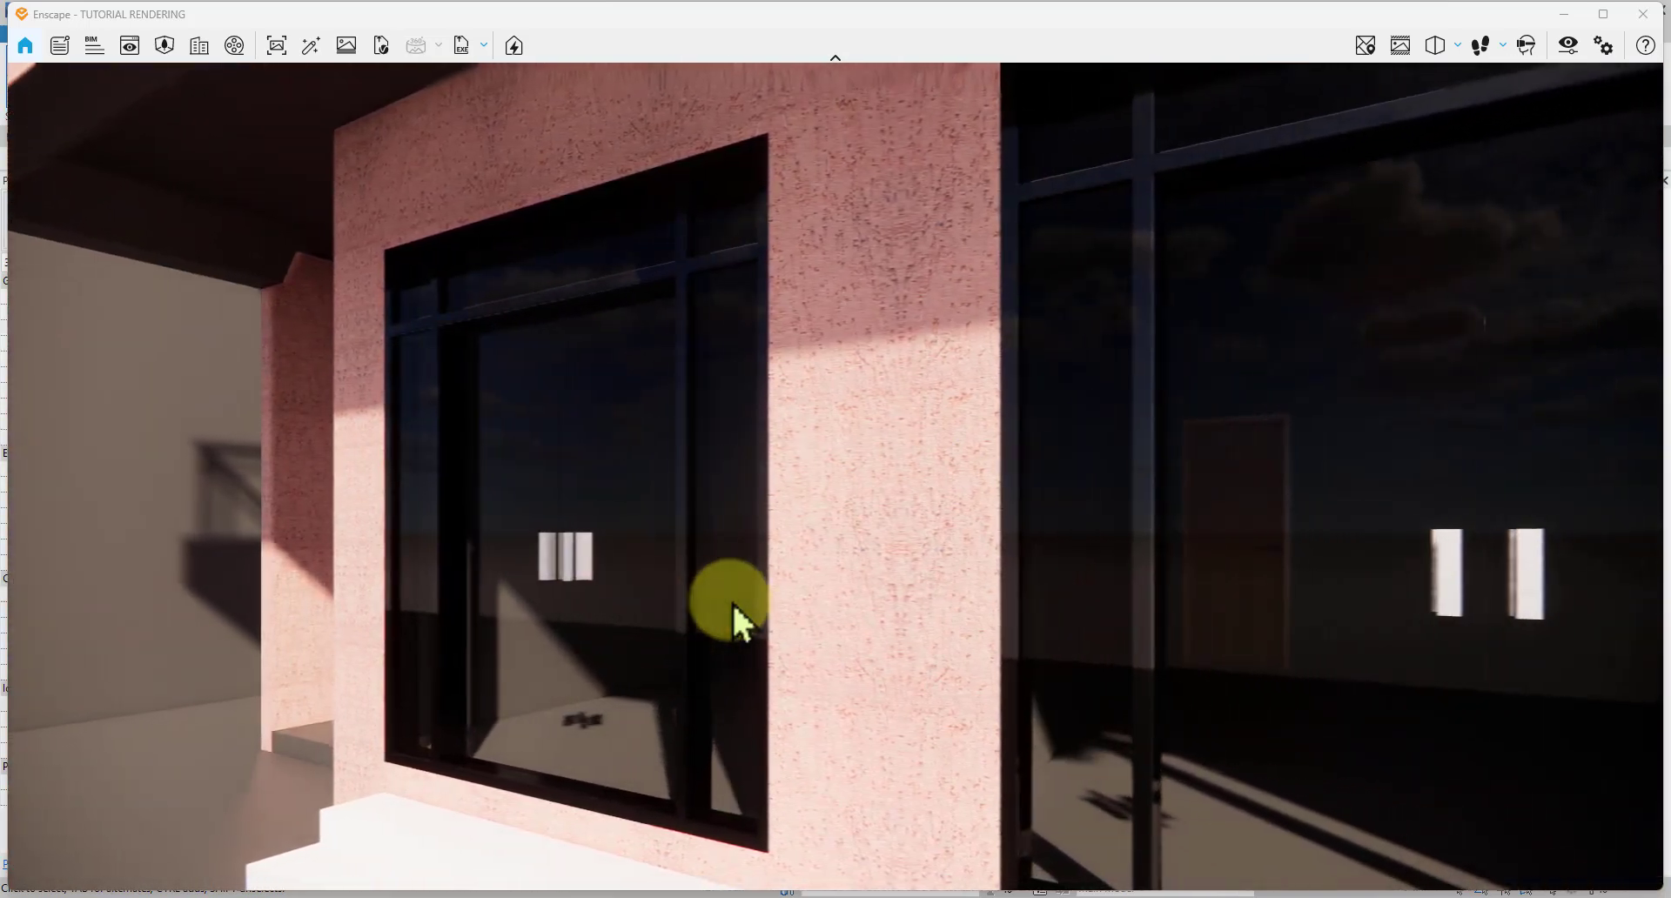
{"action": "key", "text": "a"}
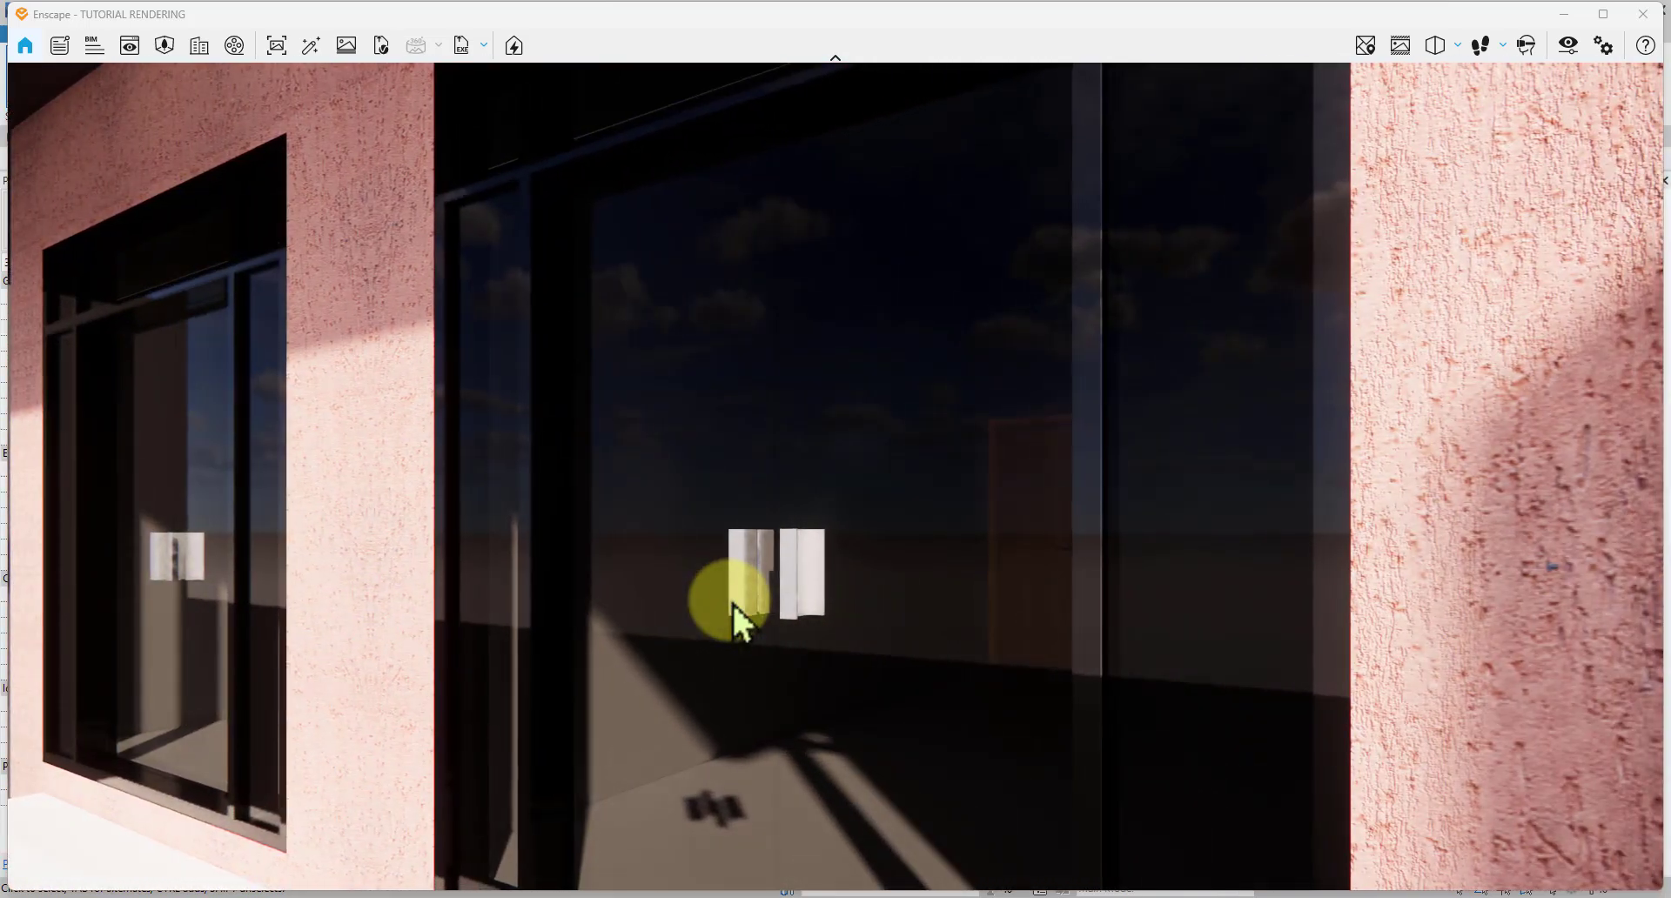
{"action": "key", "text": "s"}
{"action": "key", "text": "a"}
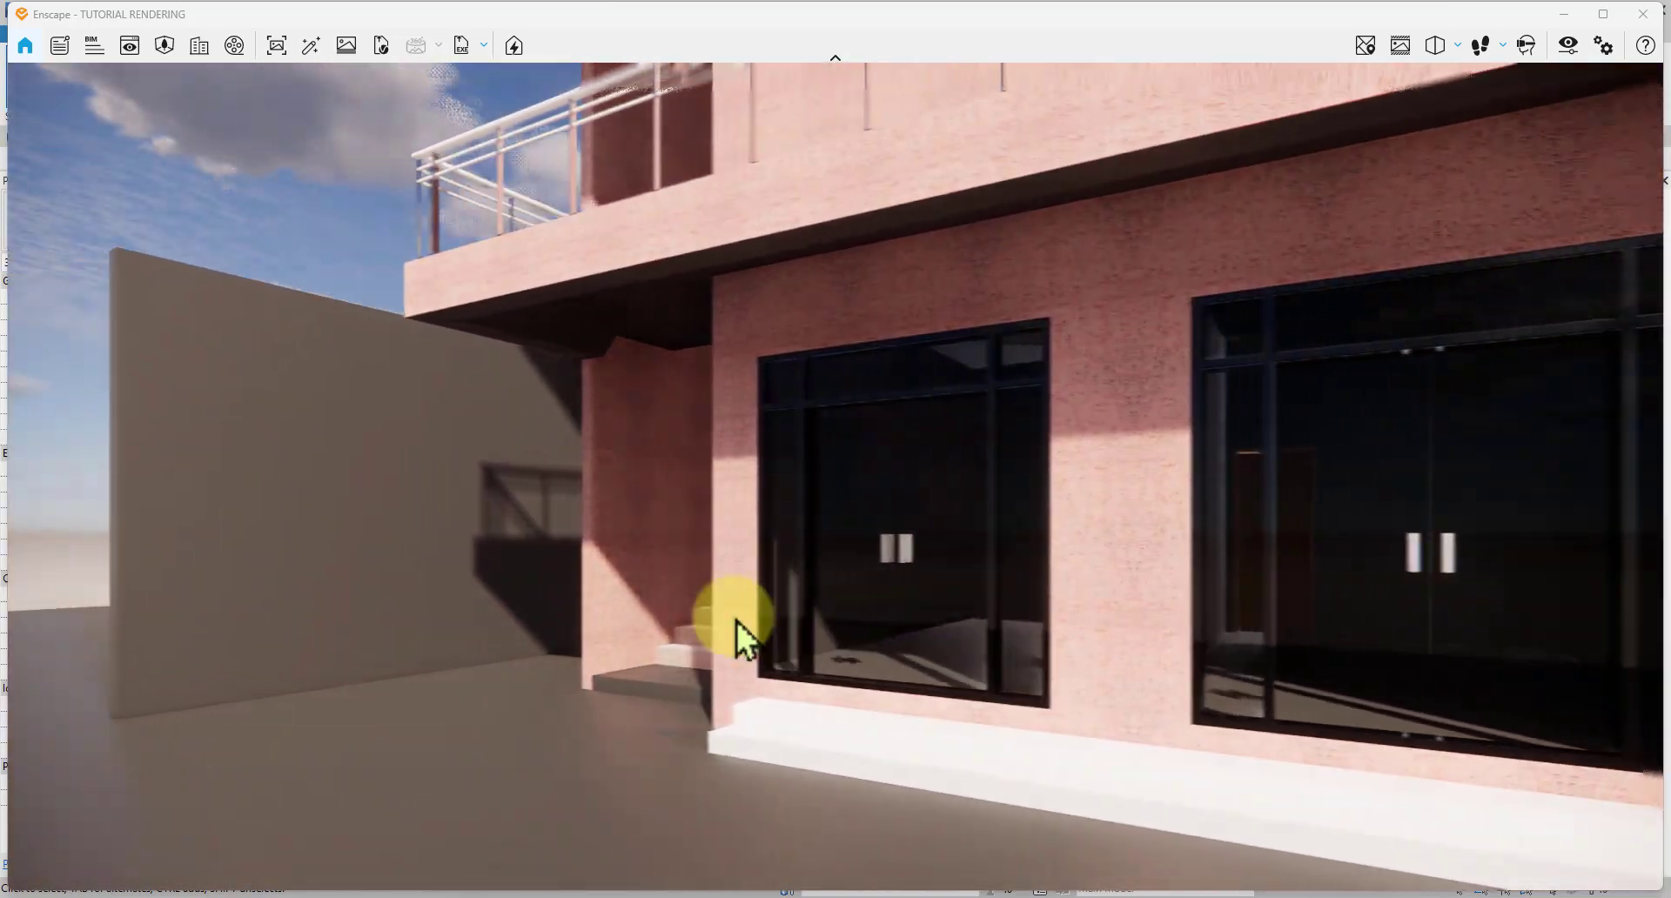
Step: Walk past the boundary wall and examine the plaster on the side wall and around the staircase entrance
{"action": "key", "text": "w"}
{"action": "key", "text": "a"}
{"action": "left_click_drag", "start_coordinate": [798, 615], "coordinate": [1088, 488]}
{"action": "key", "text": "a"}
{"action": "key", "text": "a"}
{"action": "left_click_drag", "start_coordinate": [798, 615], "coordinate": [1153, 424]}
{"action": "key", "text": "a"}
{"action": "left_click_drag", "start_coordinate": [591, 632], "coordinate": [853, 420]}
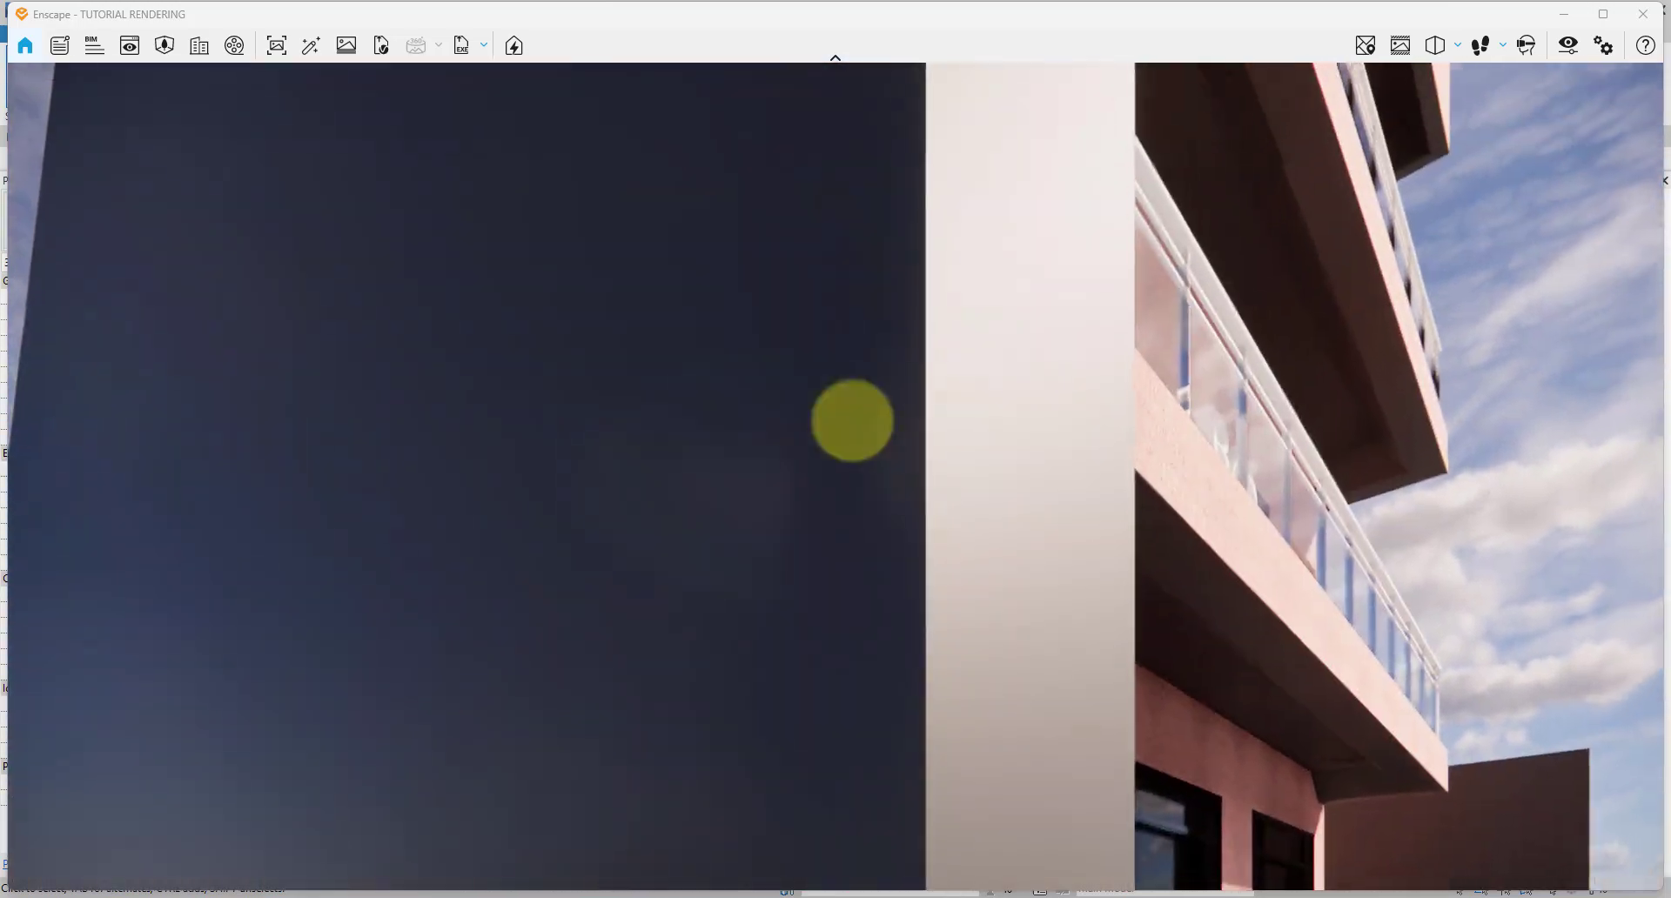
{"action": "key", "text": "d"}
{"action": "key", "text": "w"}
{"action": "left_click_drag", "start_coordinate": [832, 477], "coordinate": [547, 637]}
{"action": "key", "text": "w"}
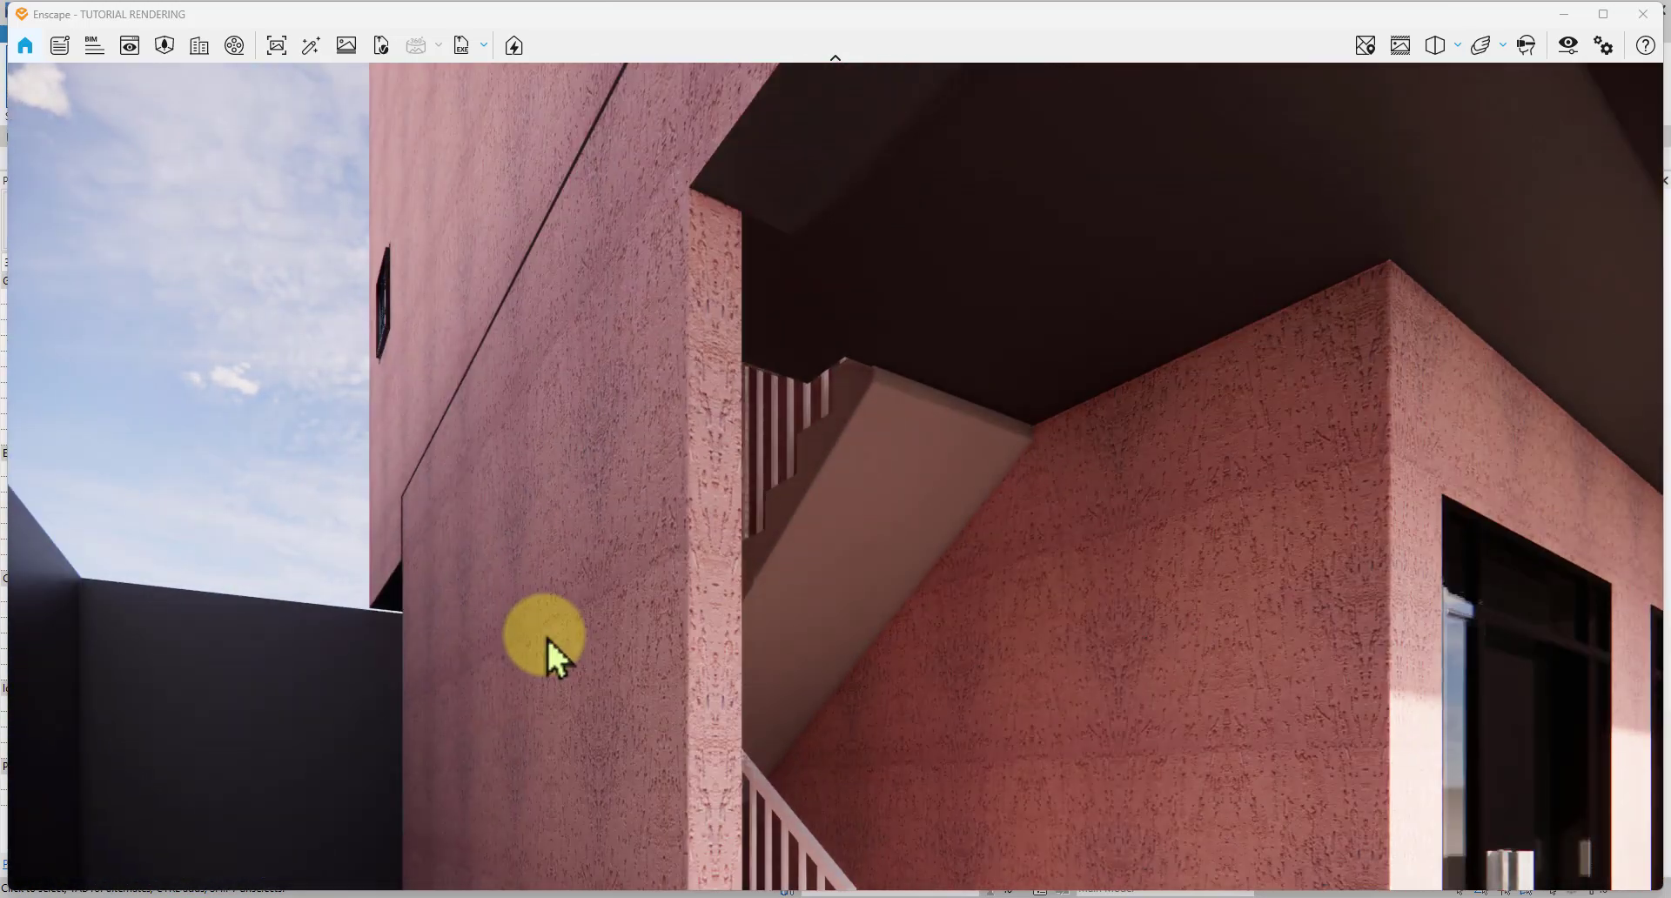
Step: Fly back out and examine the whole front facade with its balconies and ground-floor doors
{"action": "key", "text": "e"}
{"action": "mouse_move", "coordinate": [818, 577]}
{"action": "left_mouse_down"}
{"action": "mouse_move", "coordinate": [796, 580]}
{"action": "mouse_move", "coordinate": [783, 624]}
{"action": "mouse_move", "coordinate": [784, 459]}
{"action": "mouse_move", "coordinate": [705, 415]}
{"action": "mouse_move", "coordinate": [667, 432]}
{"action": "mouse_move", "coordinate": [639, 492]}
{"action": "mouse_move", "coordinate": [679, 473]}
{"action": "mouse_move", "coordinate": [750, 489]}
{"action": "mouse_move", "coordinate": [794, 503]}
{"action": "mouse_move", "coordinate": [731, 492]}
{"action": "mouse_move", "coordinate": [1074, 649]}
{"action": "mouse_move", "coordinate": [1201, 658]}
{"action": "mouse_move", "coordinate": [1161, 623]}
{"action": "mouse_move", "coordinate": [1507, 436]}
{"action": "mouse_move", "coordinate": [1642, 19]}
{"action": "mouse_move", "coordinate": [483, 622]}
{"action": "mouse_move", "coordinate": [1315, 712]}
{"action": "mouse_move", "coordinate": [1556, 875]}
{"action": "mouse_move", "coordinate": [1231, 871]}
{"action": "mouse_move", "coordinate": [567, 611]}
{"action": "mouse_move", "coordinate": [1327, 510]}
{"action": "mouse_move", "coordinate": [1347, 454]}
{"action": "mouse_move", "coordinate": [796, 472]}
{"action": "mouse_move", "coordinate": [566, 343]}
{"action": "mouse_move", "coordinate": [532, 367]}
{"action": "mouse_move", "coordinate": [435, 102]}
{"action": "left_mouse_up"}
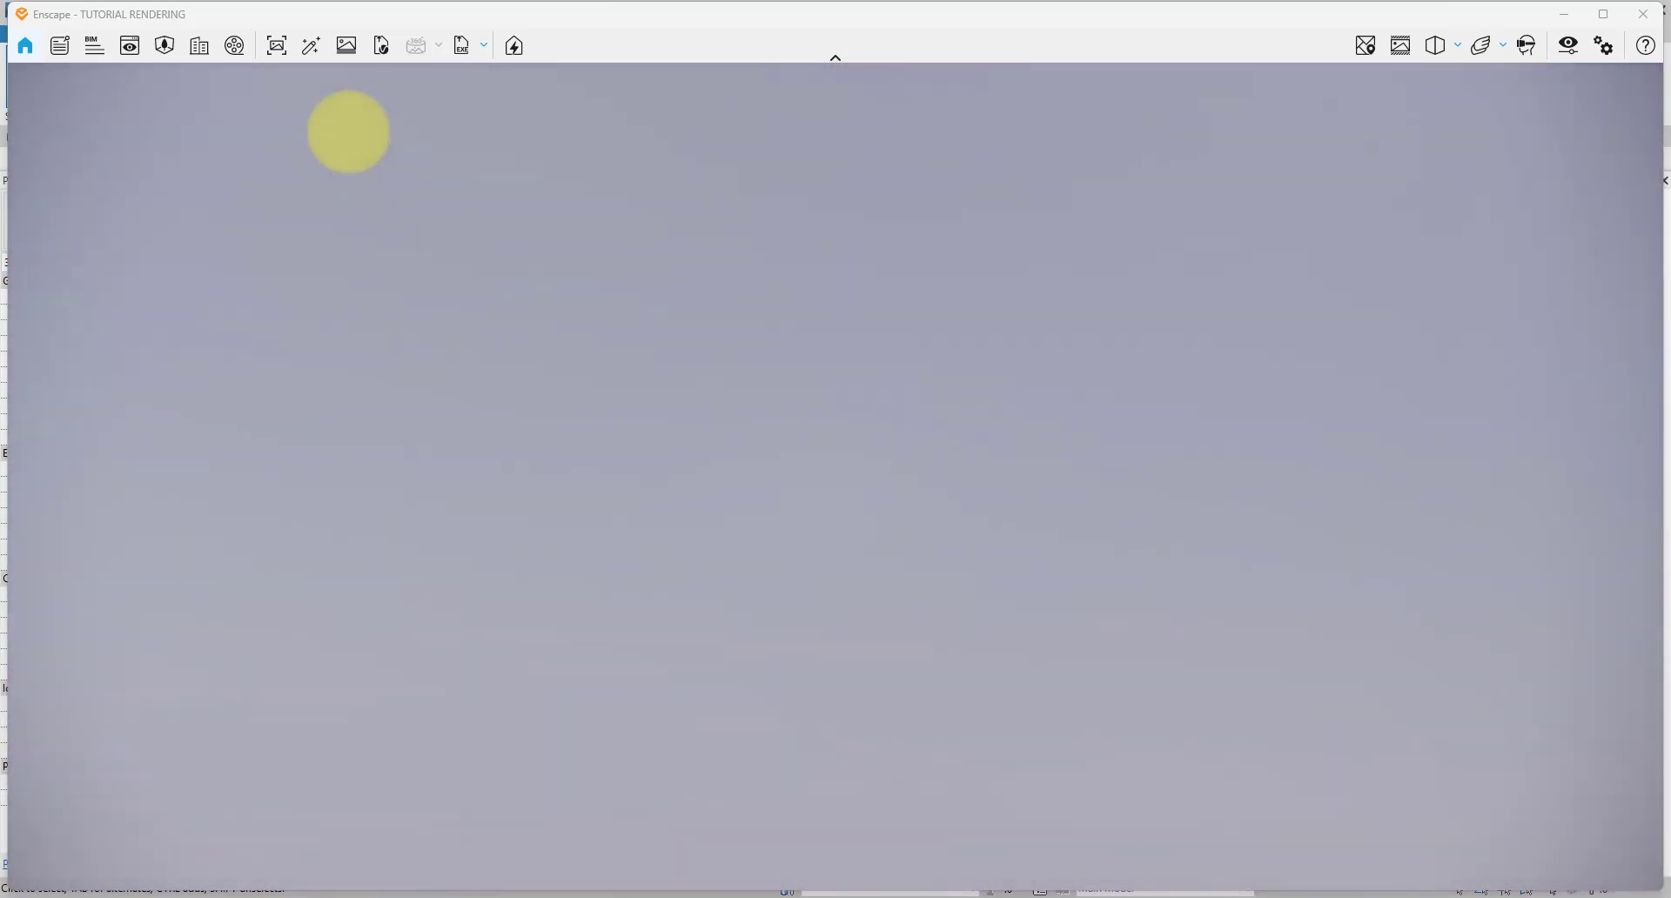
{"action": "mouse_move", "coordinate": [335, 107]}
{"action": "left_mouse_down"}
{"action": "mouse_move", "coordinate": [291, 217]}
{"action": "mouse_move", "coordinate": [201, 339]}
{"action": "mouse_move", "coordinate": [131, 351]}
{"action": "mouse_move", "coordinate": [135, 426]}
{"action": "left_mouse_up"}
{"action": "key", "text": "space"}
{"action": "left_click_drag", "start_coordinate": [1215, 592], "coordinate": [735, 282]}
{"action": "scroll", "coordinate": [1246, 435], "scroll_direction": "down", "scroll_amount": 5}
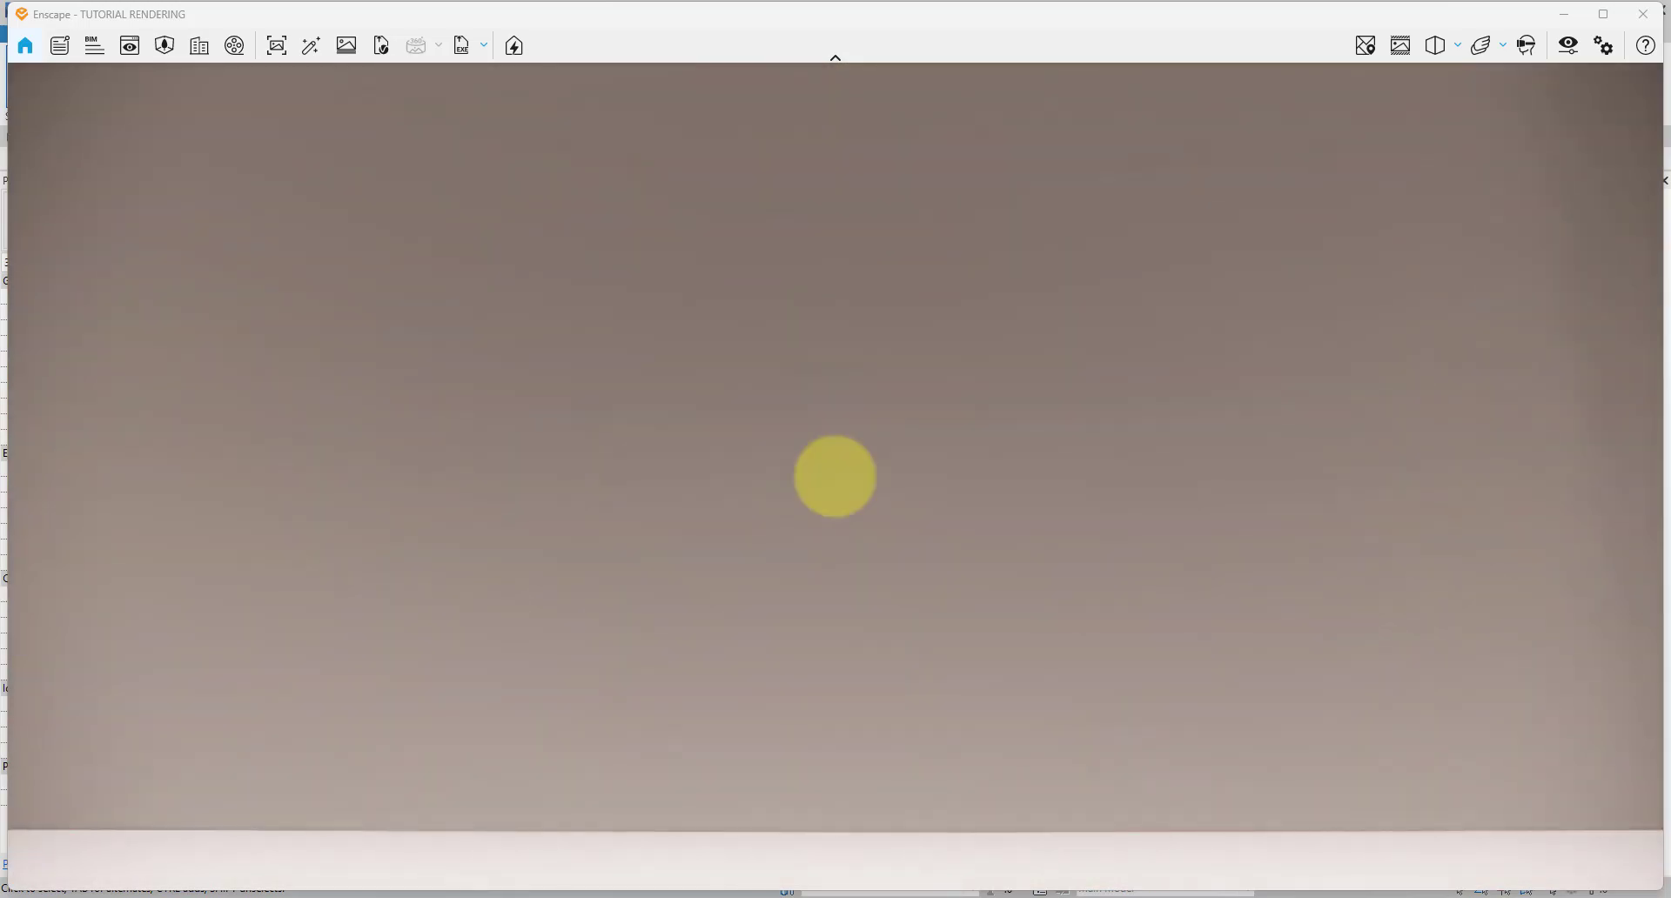
{"action": "left_click_drag", "start_coordinate": [752, 482], "coordinate": [749, 485]}
{"action": "key", "text": "d"}
{"action": "key", "text": "e"}
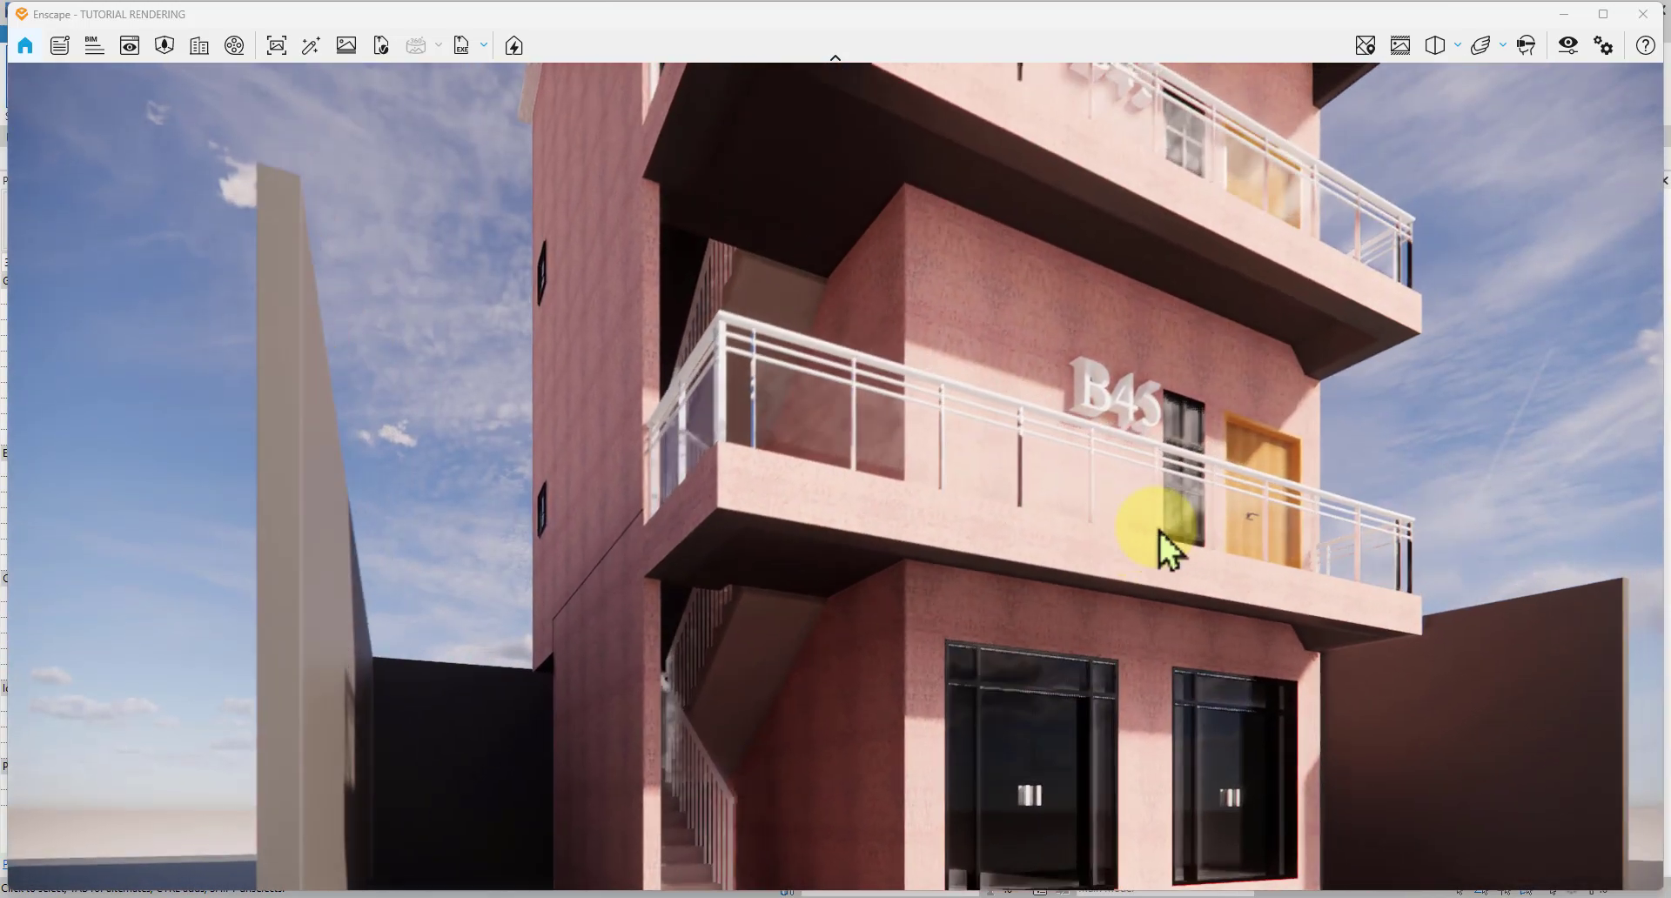
{"action": "left_click_drag", "start_coordinate": [1160, 531], "coordinate": [742, 578]}
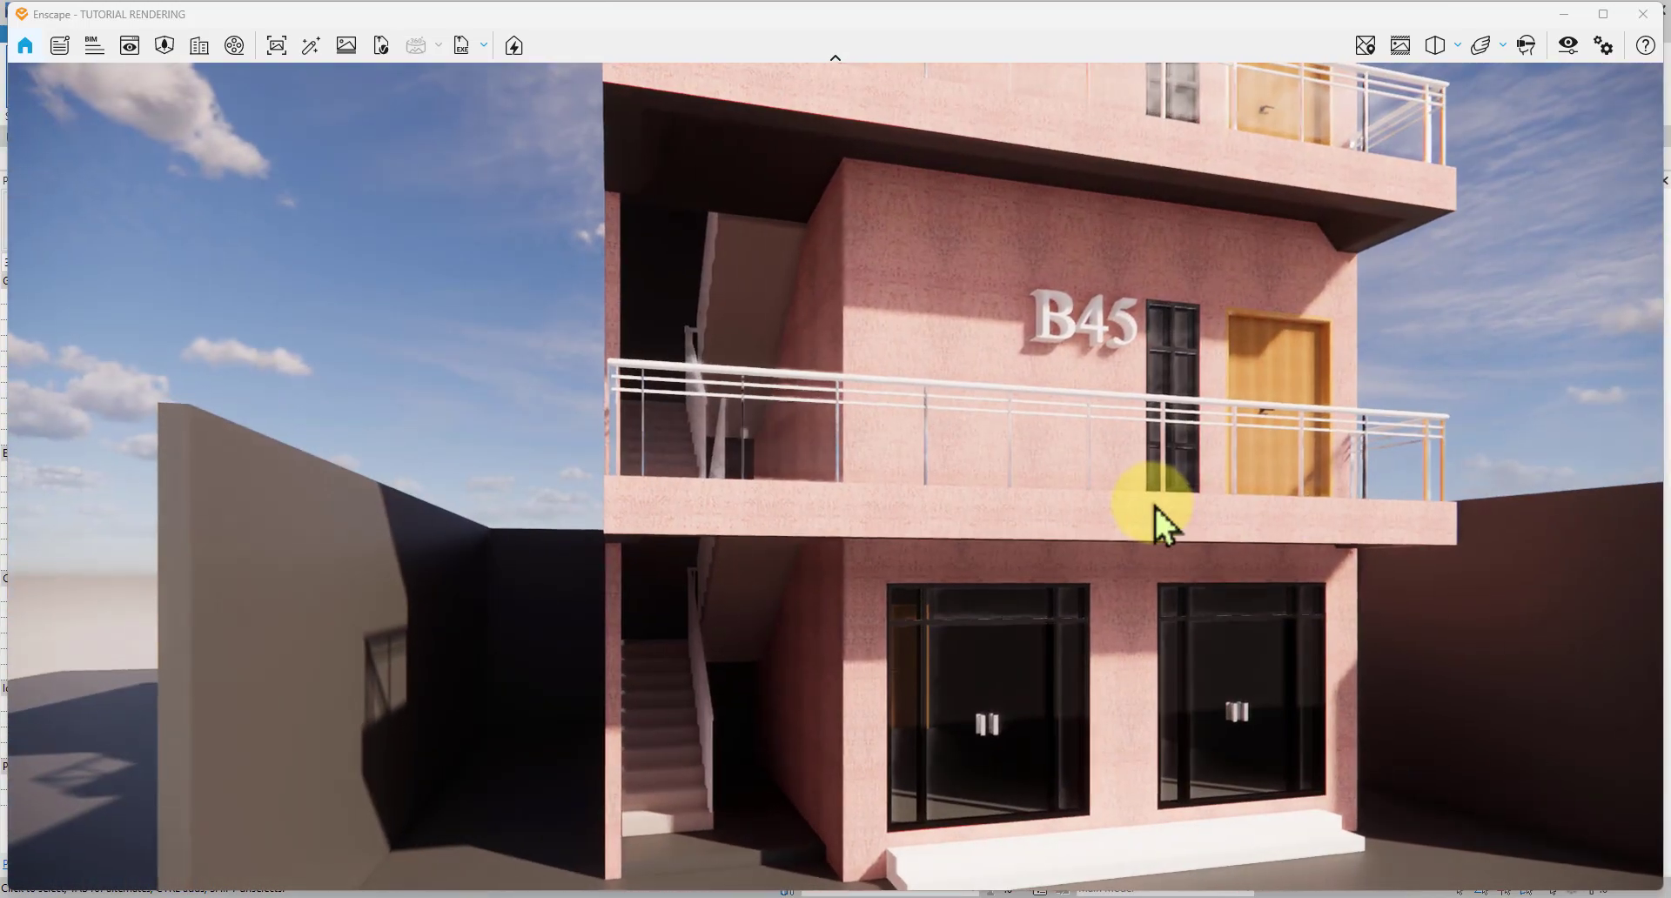
Step: Return to Revit and paint the recessed ground-floor wall face below the overhang at the rear corner with Plaster 04
{"action": "left_click", "coordinate": [1562, 14]}
{"action": "scroll", "coordinate": [485, 490], "scroll_direction": "up", "scroll_amount": 1}
{"action": "middle_click_drag", "start_coordinate": [746, 615], "coordinate": [892, 686]}
{"action": "scroll", "coordinate": [657, 596], "scroll_direction": "up", "scroll_amount": 2}
{"action": "middle_click_drag", "start_coordinate": [664, 576], "coordinate": [1167, 687], "text": "shift"}
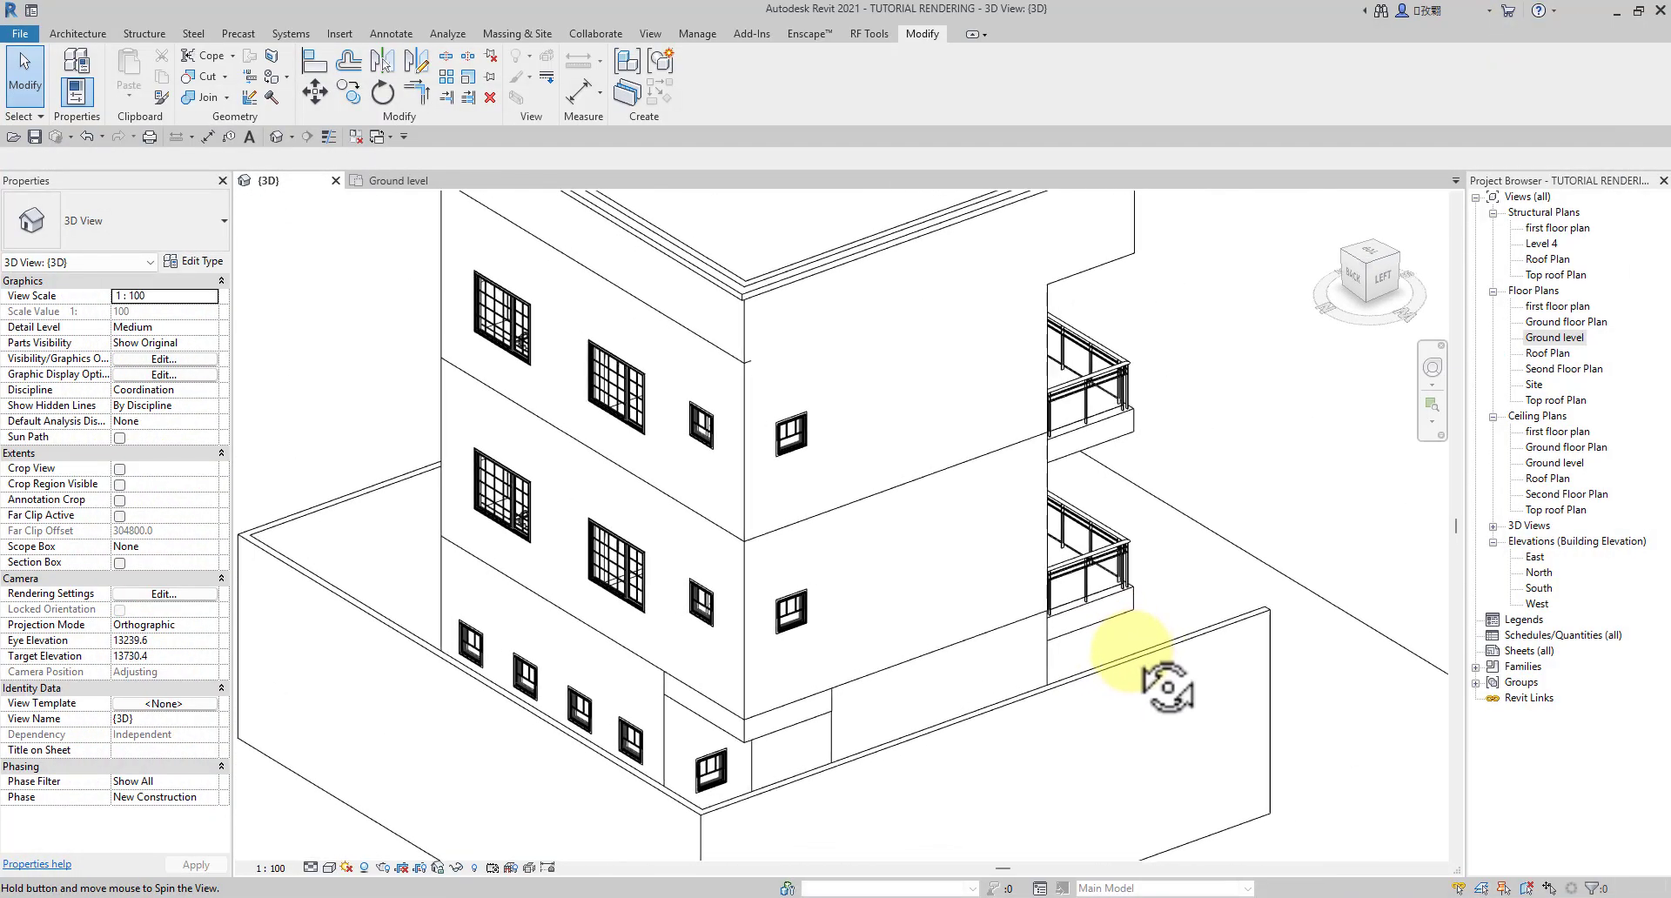
{"action": "scroll", "coordinate": [843, 772], "scroll_direction": "up", "scroll_amount": 5}
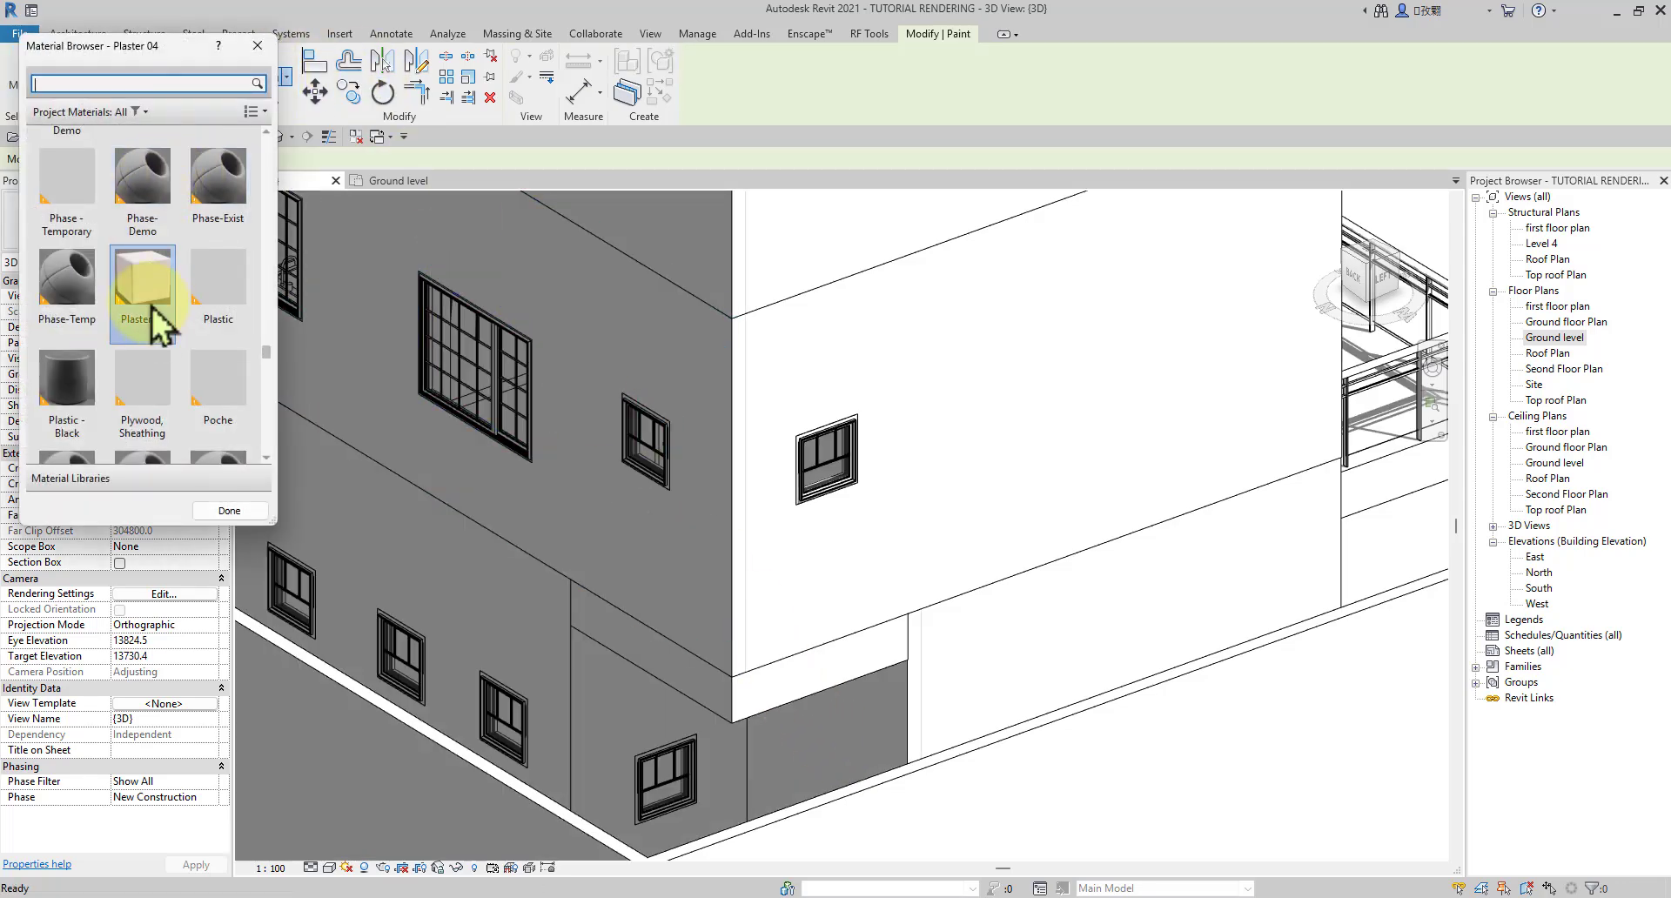
{"action": "scroll", "coordinate": [784, 809], "scroll_direction": "up", "scroll_amount": 3}
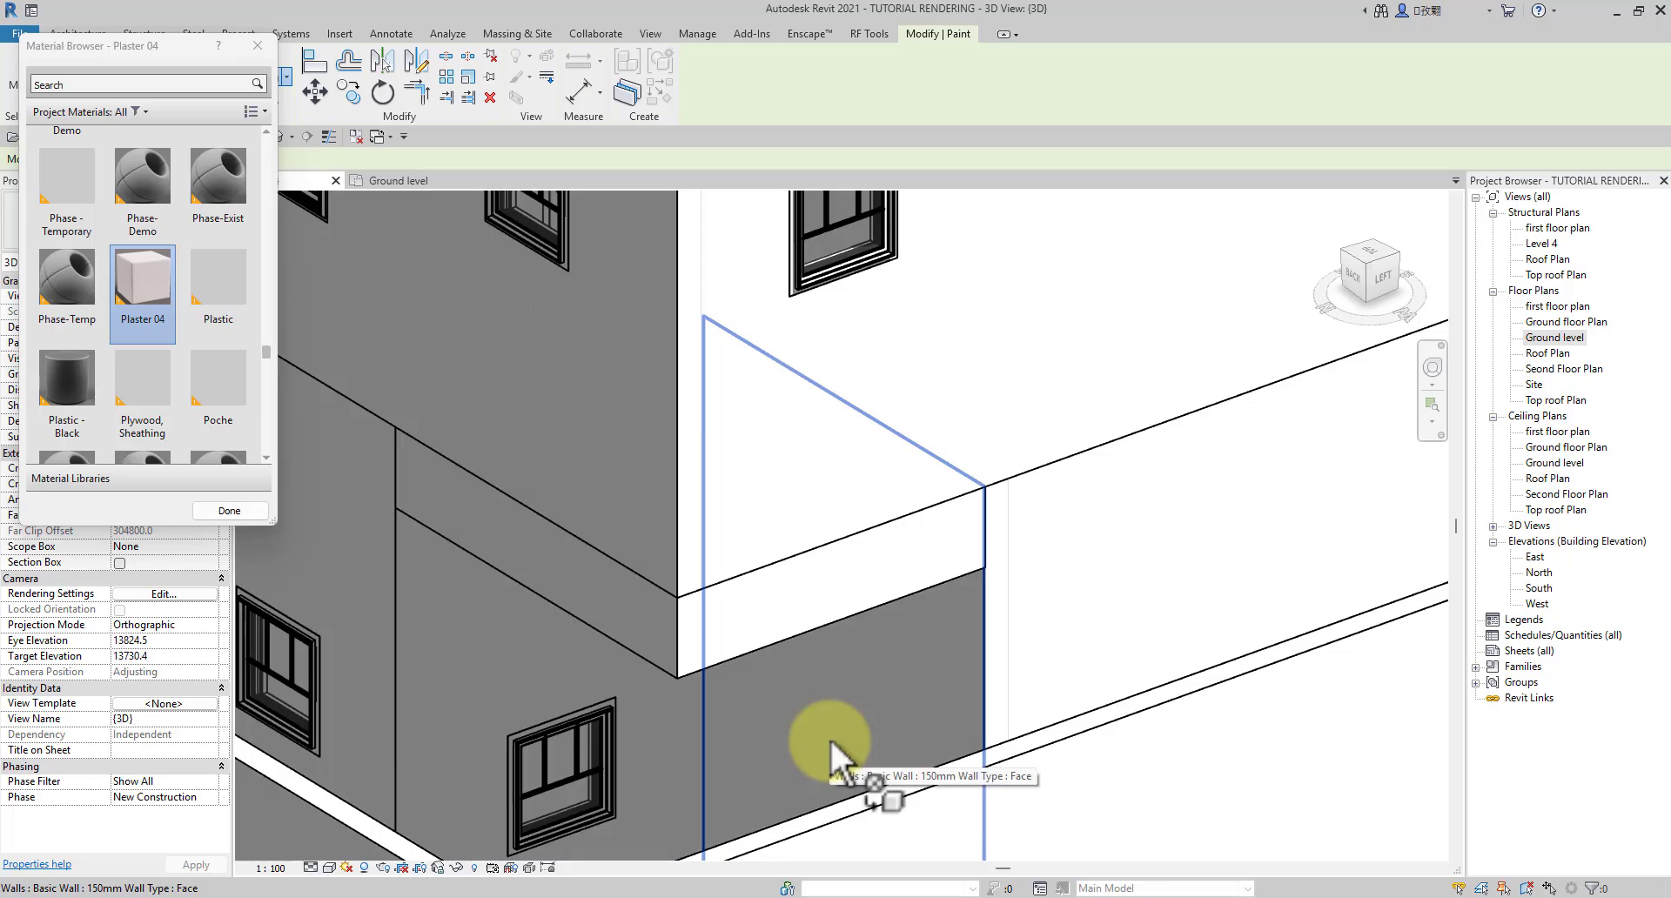
{"action": "scroll", "coordinate": [792, 418], "scroll_direction": "down", "scroll_amount": 4}
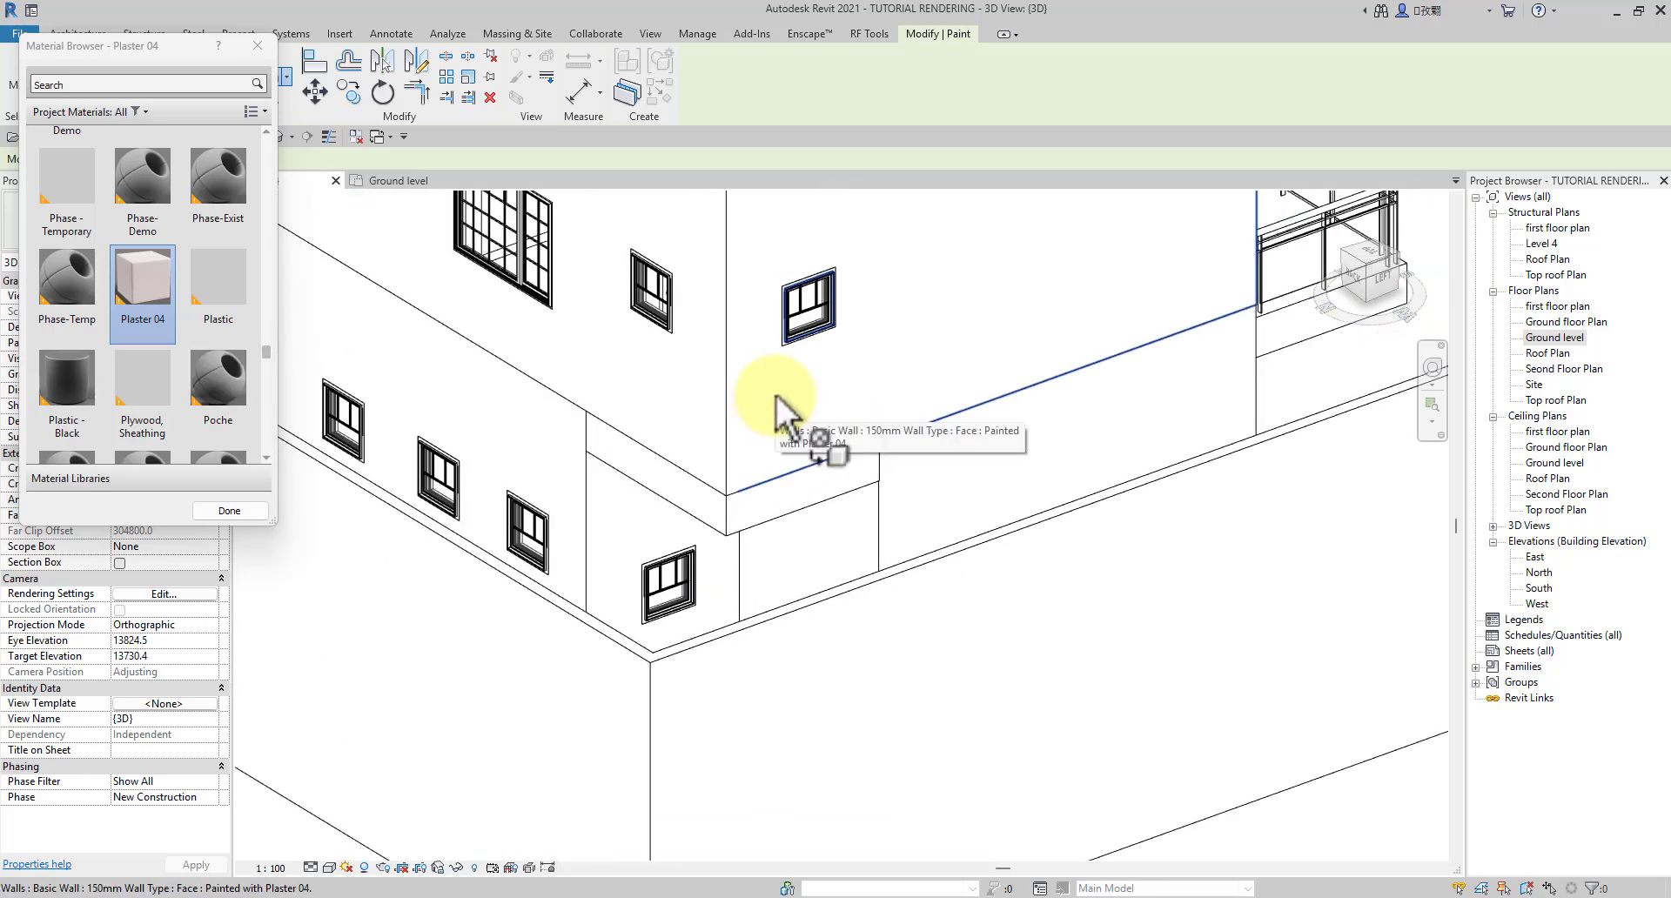
{"action": "left_click", "coordinate": [249, 515]}
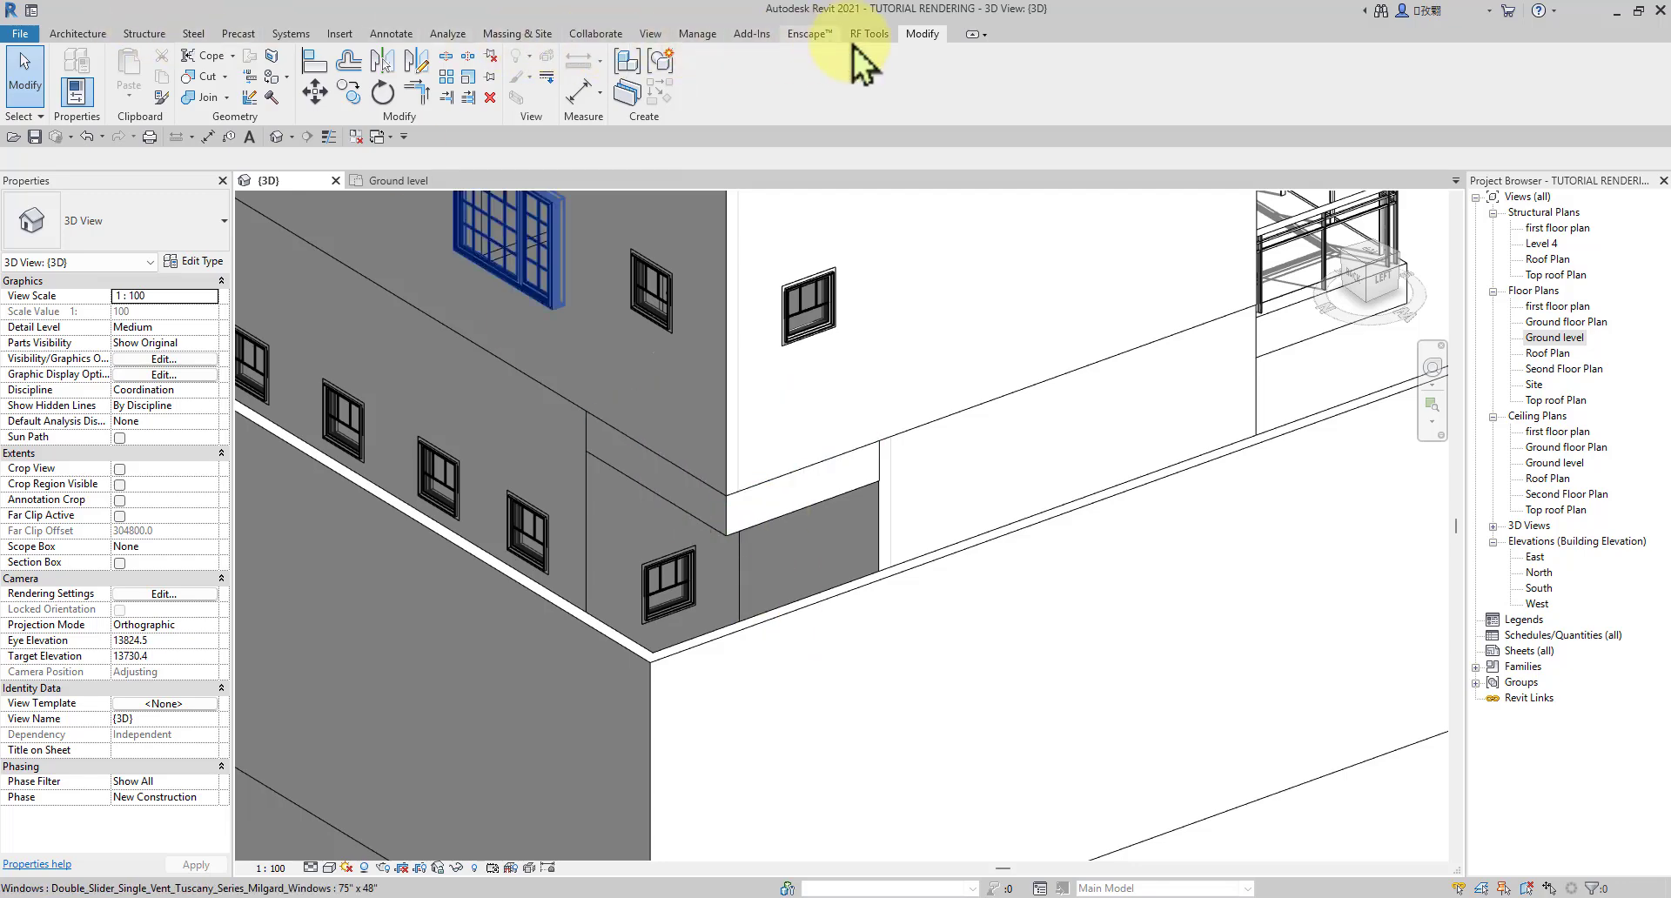
Step: Bring the front balcony floor into view and open the Enscape Material Library
{"action": "left_click", "coordinate": [800, 34]}
{"action": "scroll", "coordinate": [871, 583], "scroll_direction": "down", "scroll_amount": 5}
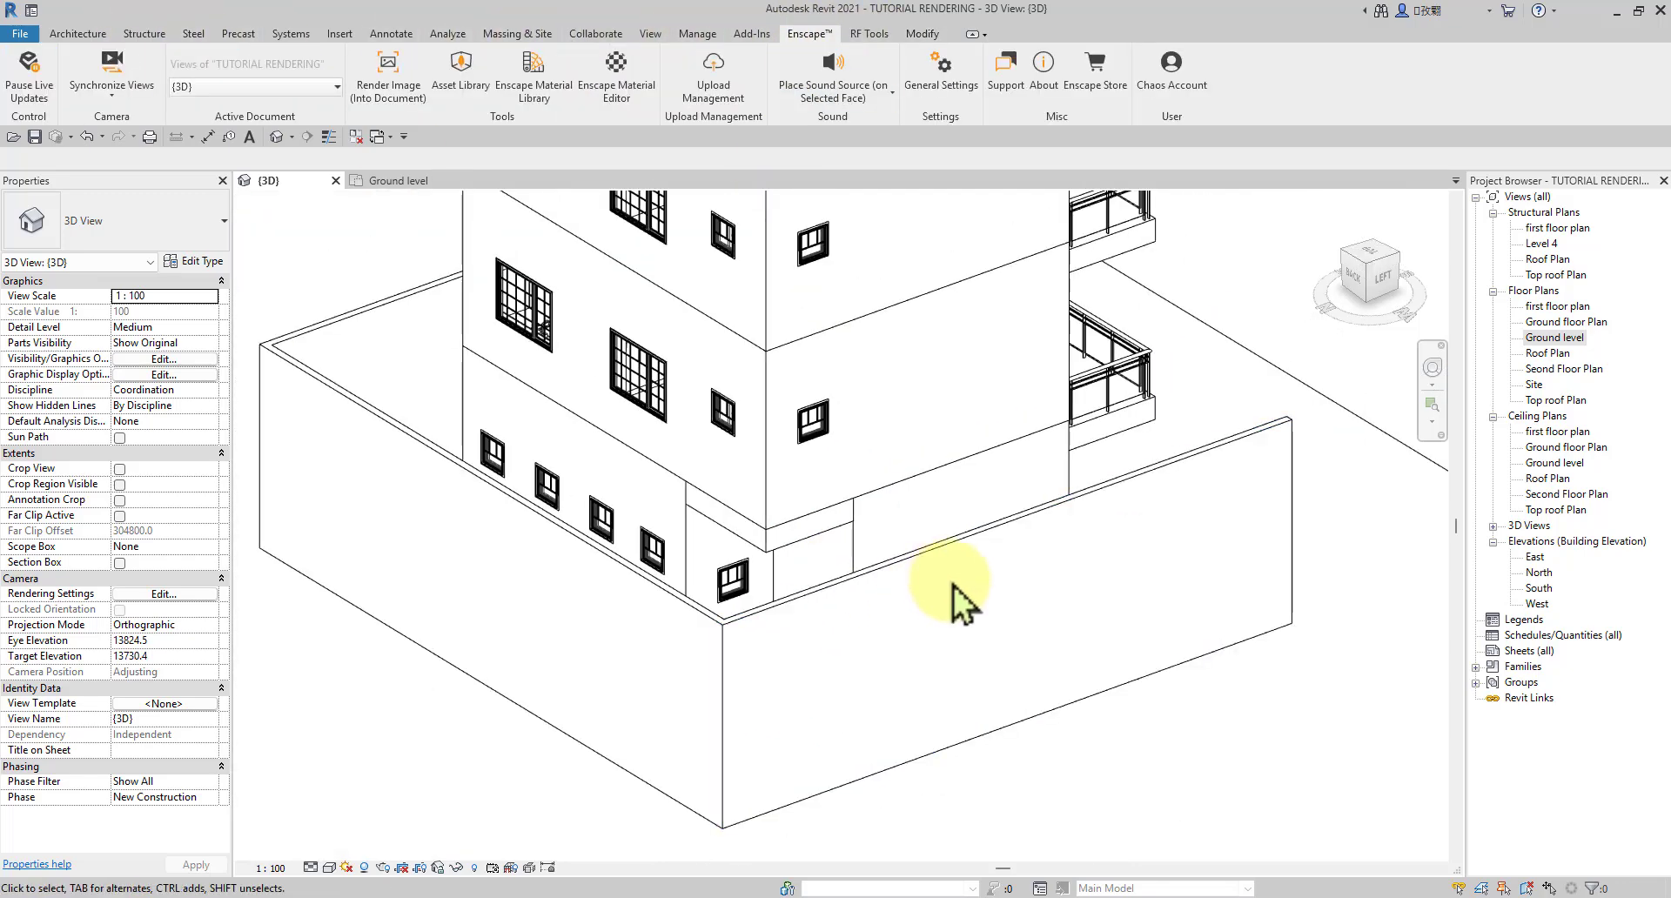
{"action": "middle_click_drag", "start_coordinate": [953, 586], "coordinate": [691, 615], "text": "shift"}
{"action": "scroll", "coordinate": [682, 436], "scroll_direction": "up", "scroll_amount": 6}
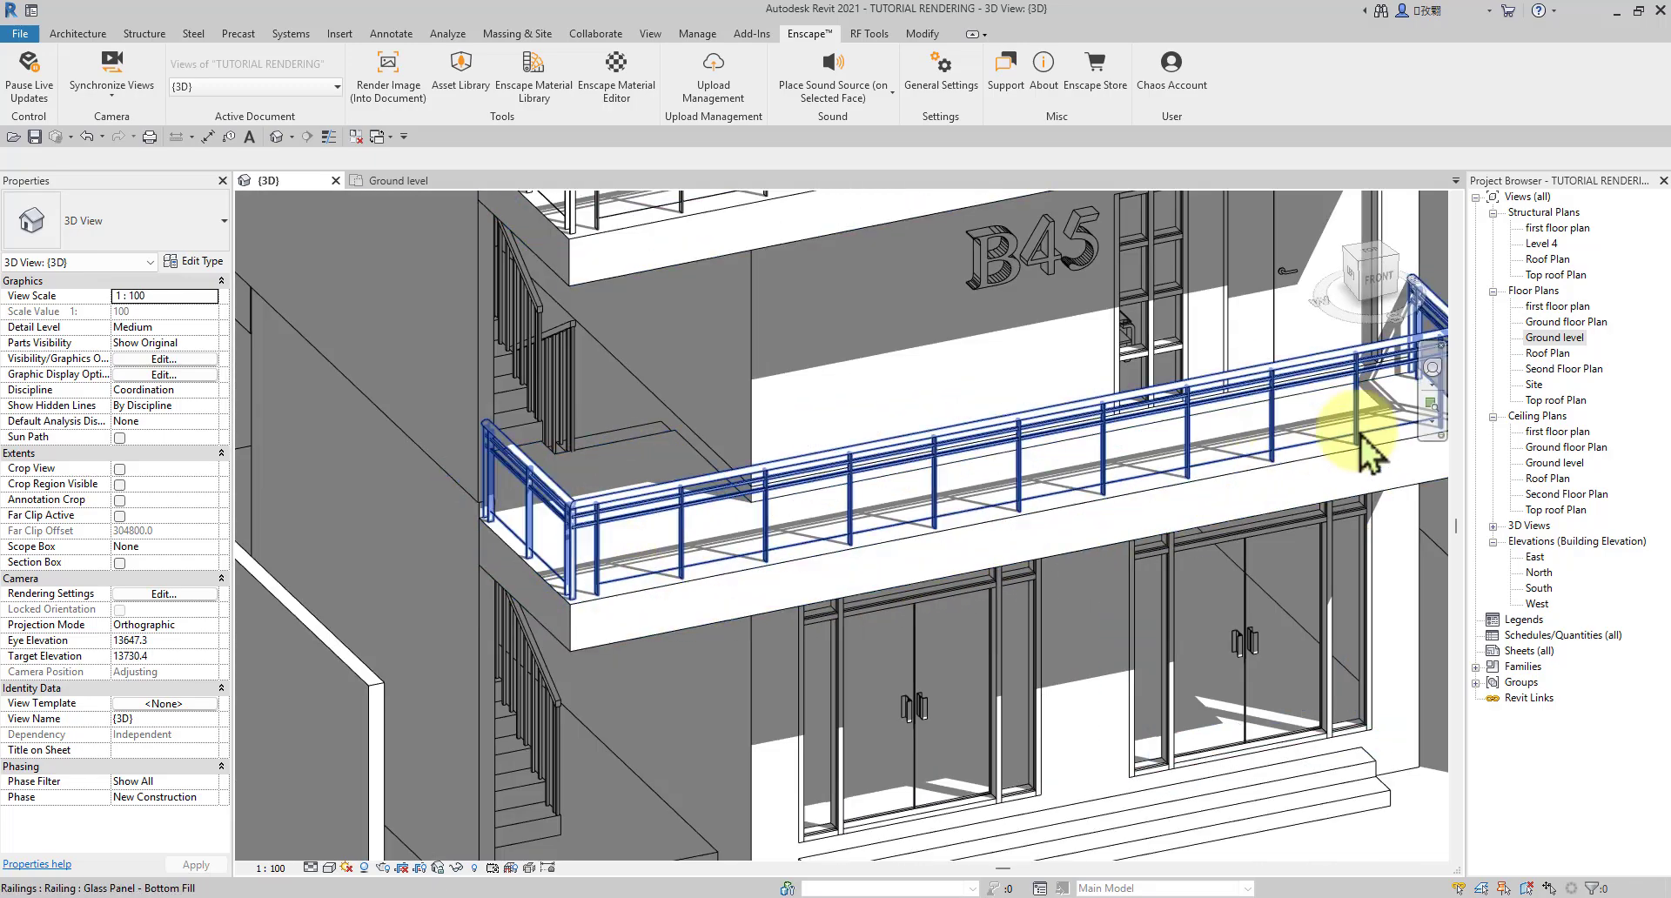
{"action": "scroll", "coordinate": [1358, 446], "scroll_direction": "up", "scroll_amount": 3}
{"action": "scroll", "coordinate": [1367, 487], "scroll_direction": "down", "scroll_amount": 4}
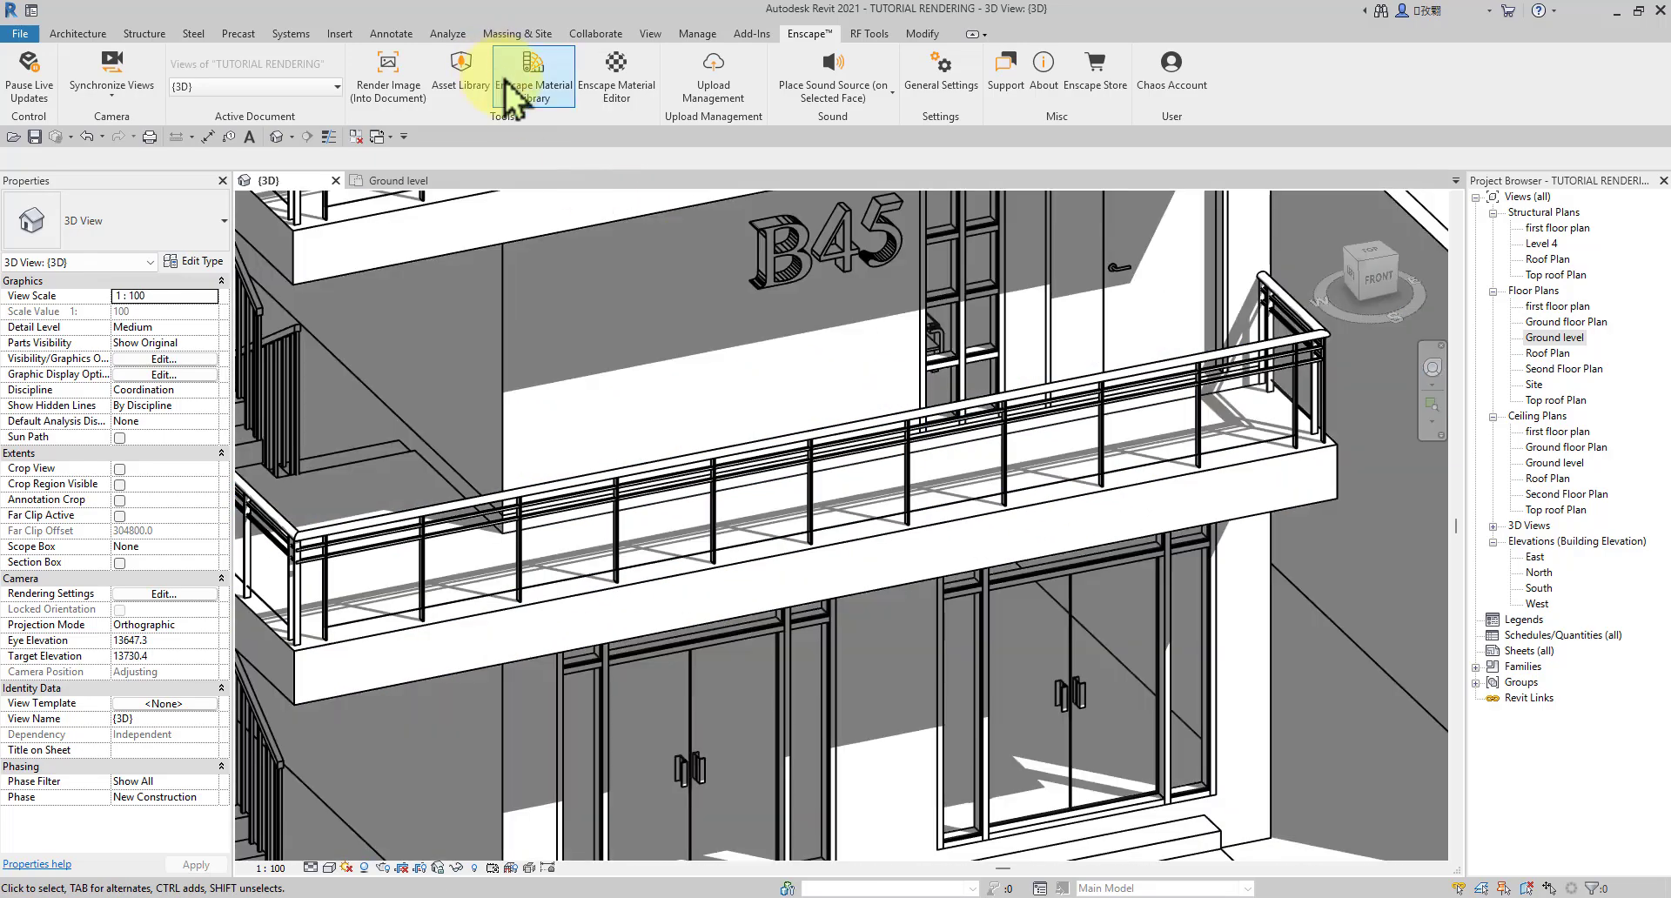
{"action": "left_click", "coordinate": [533, 82]}
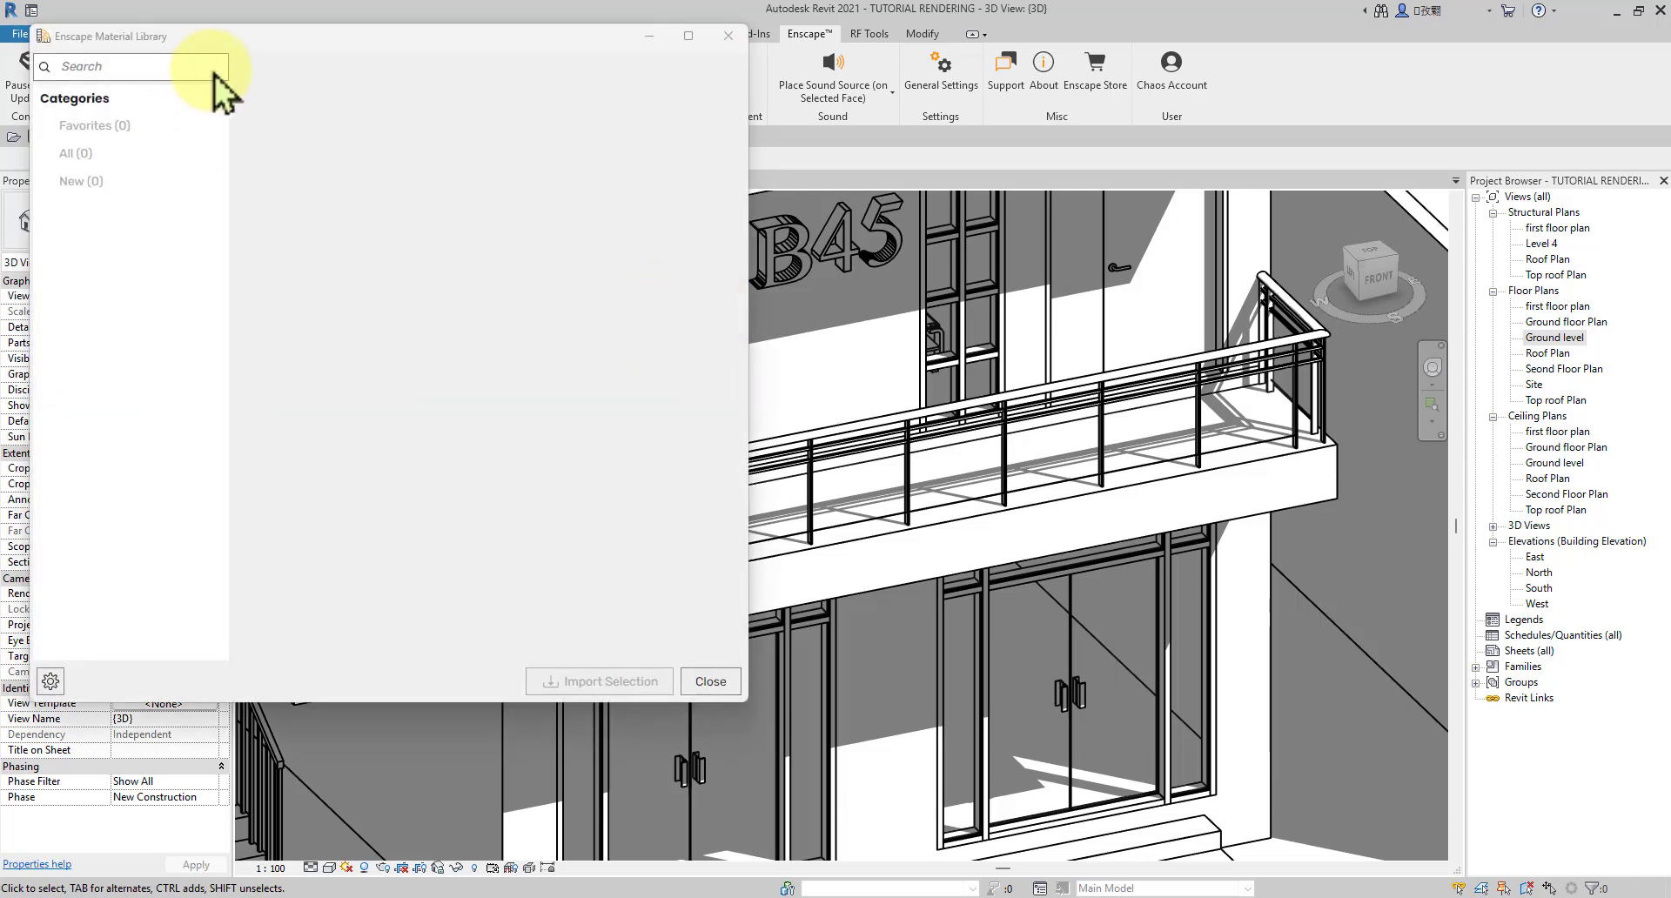
{"action": "left_click_drag", "start_coordinate": [241, 42], "coordinate": [660, 88]}
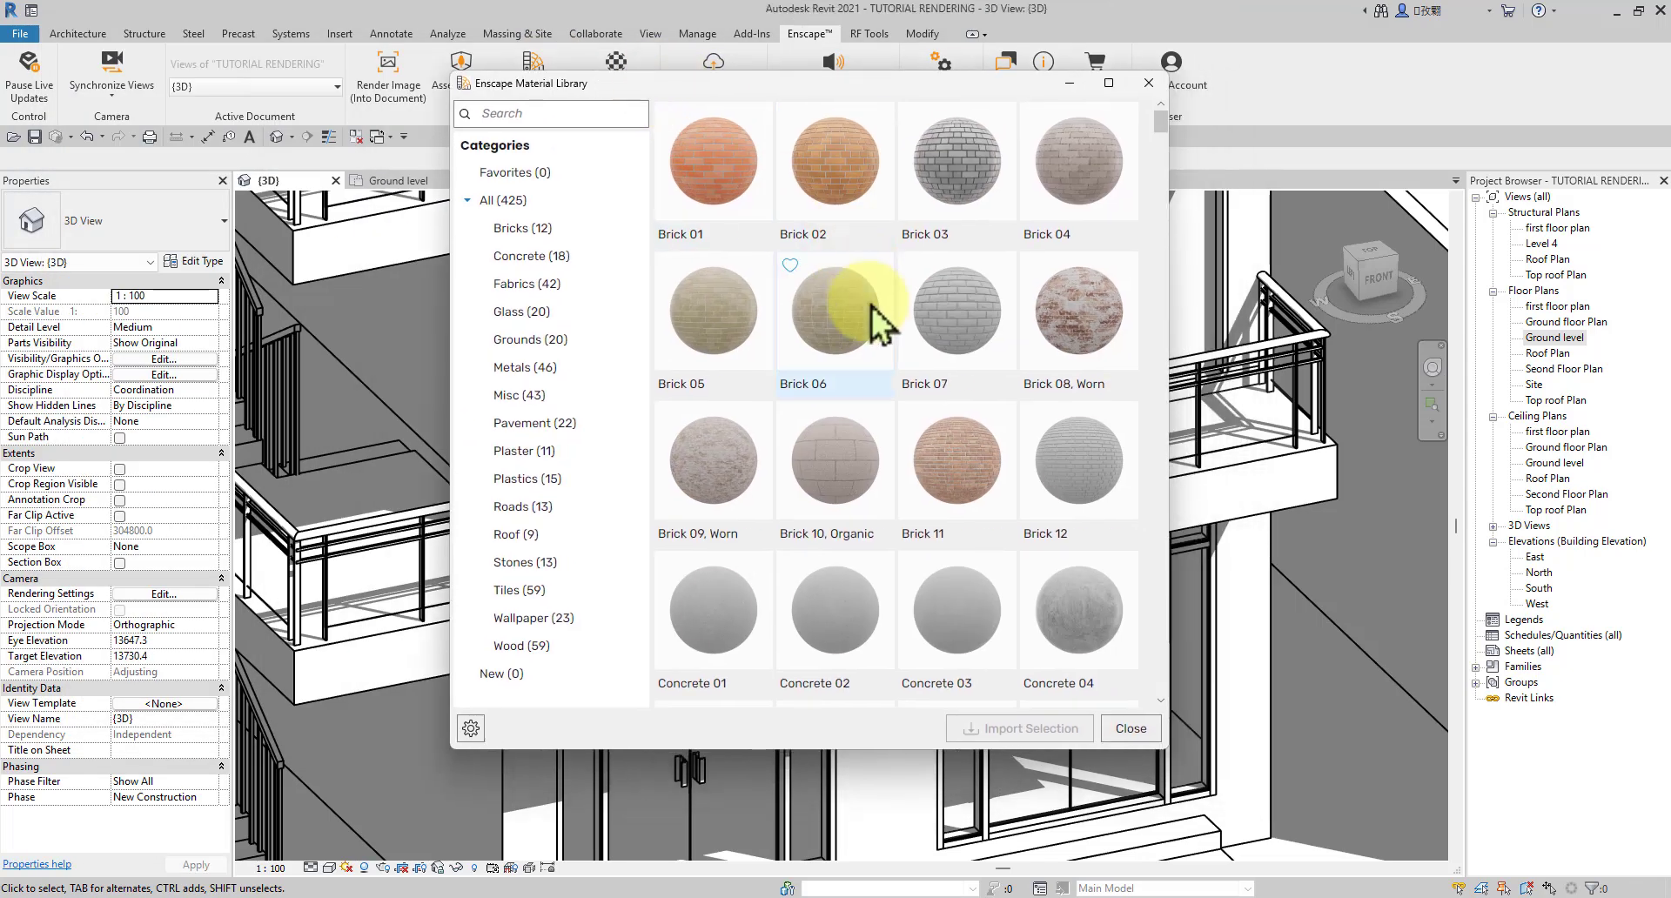
Step: Search the Enscape Material Library for "TILES"
{"action": "scroll", "coordinate": [879, 318], "scroll_direction": "down", "scroll_amount": 5}
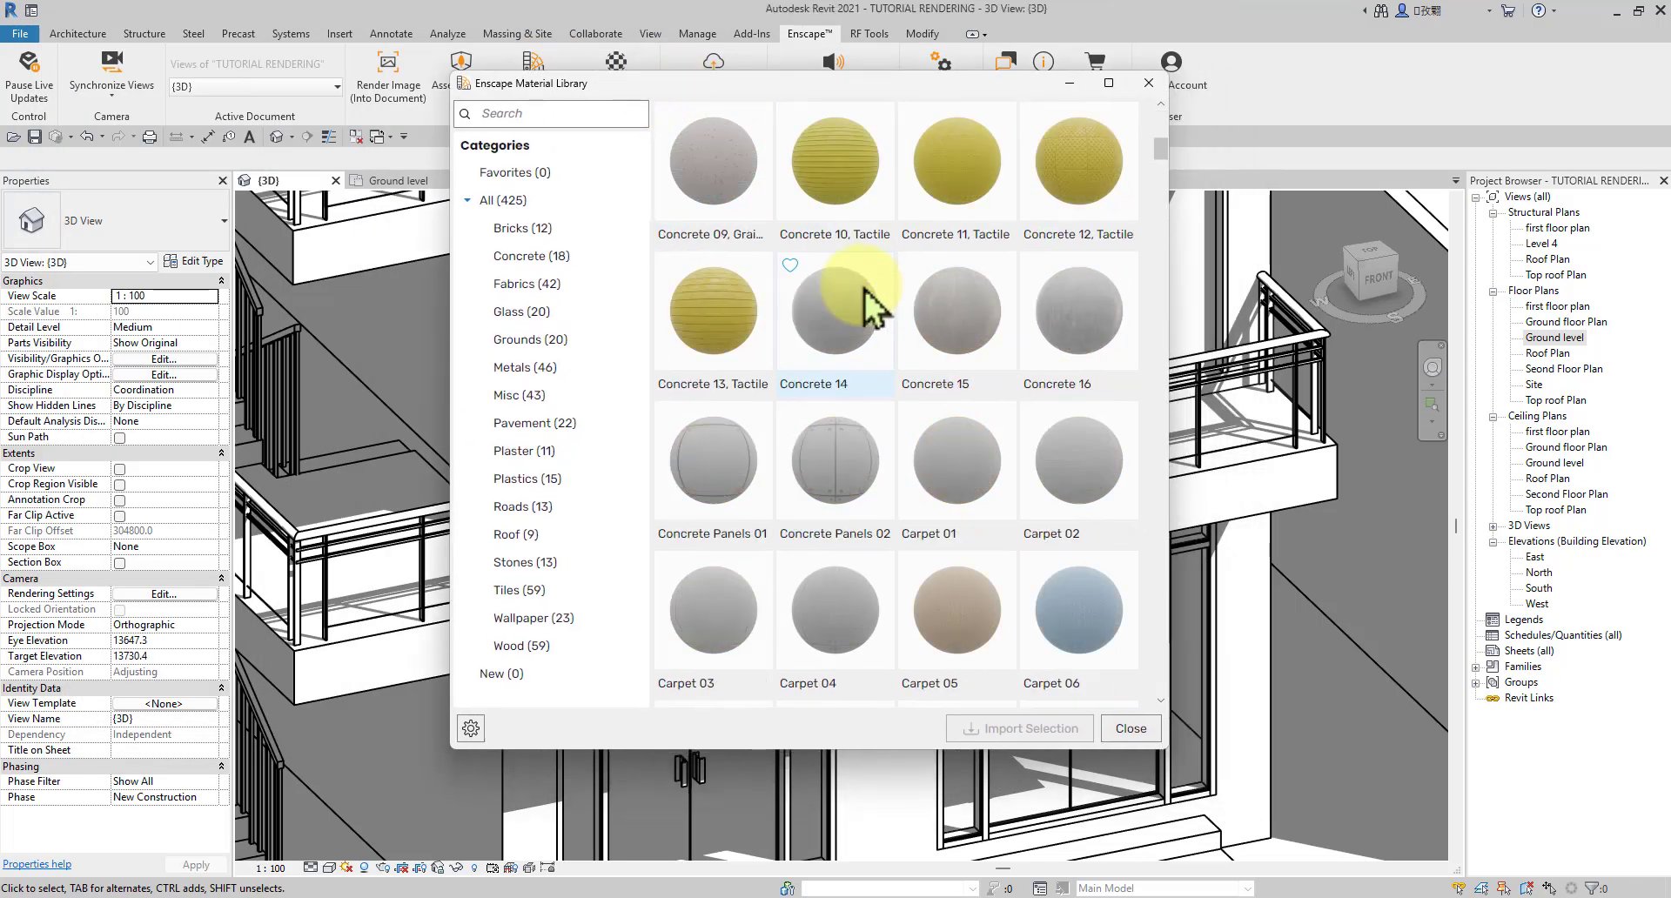
{"action": "left_click", "coordinate": [555, 114]}
{"action": "type", "text": "TILES"}
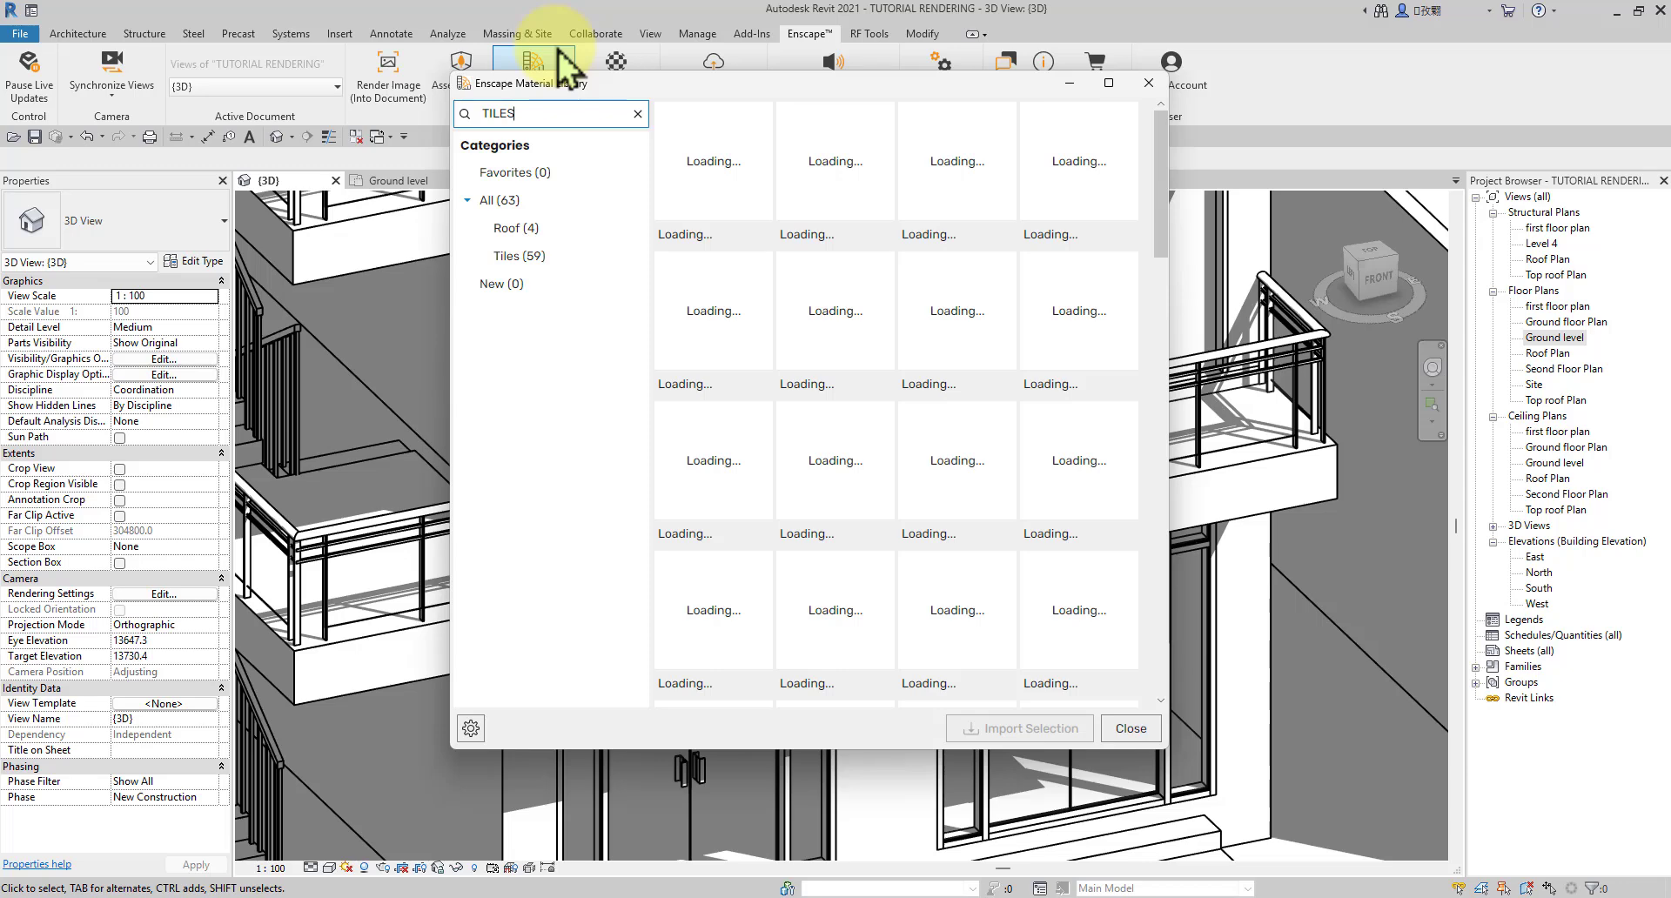
Step: Pause Enscape's live updates, import Tiles 17 from the Tiles category of the material library, and close the library
{"action": "left_click_drag", "start_coordinate": [794, 92], "coordinate": [761, 111]}
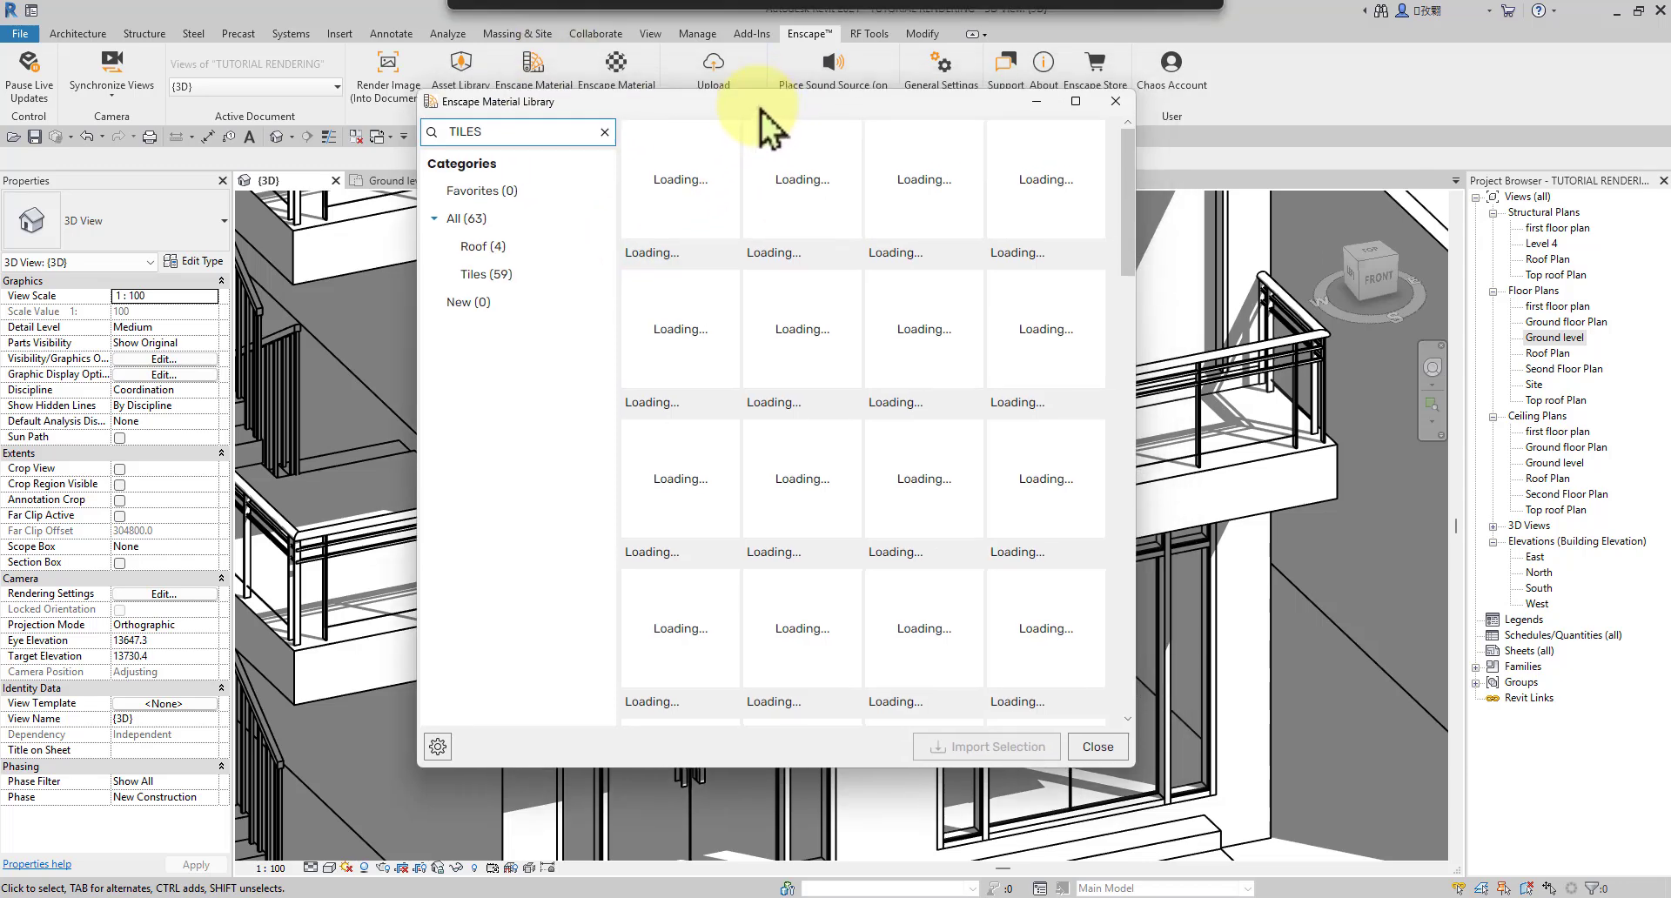
{"action": "left_click", "coordinate": [21, 92]}
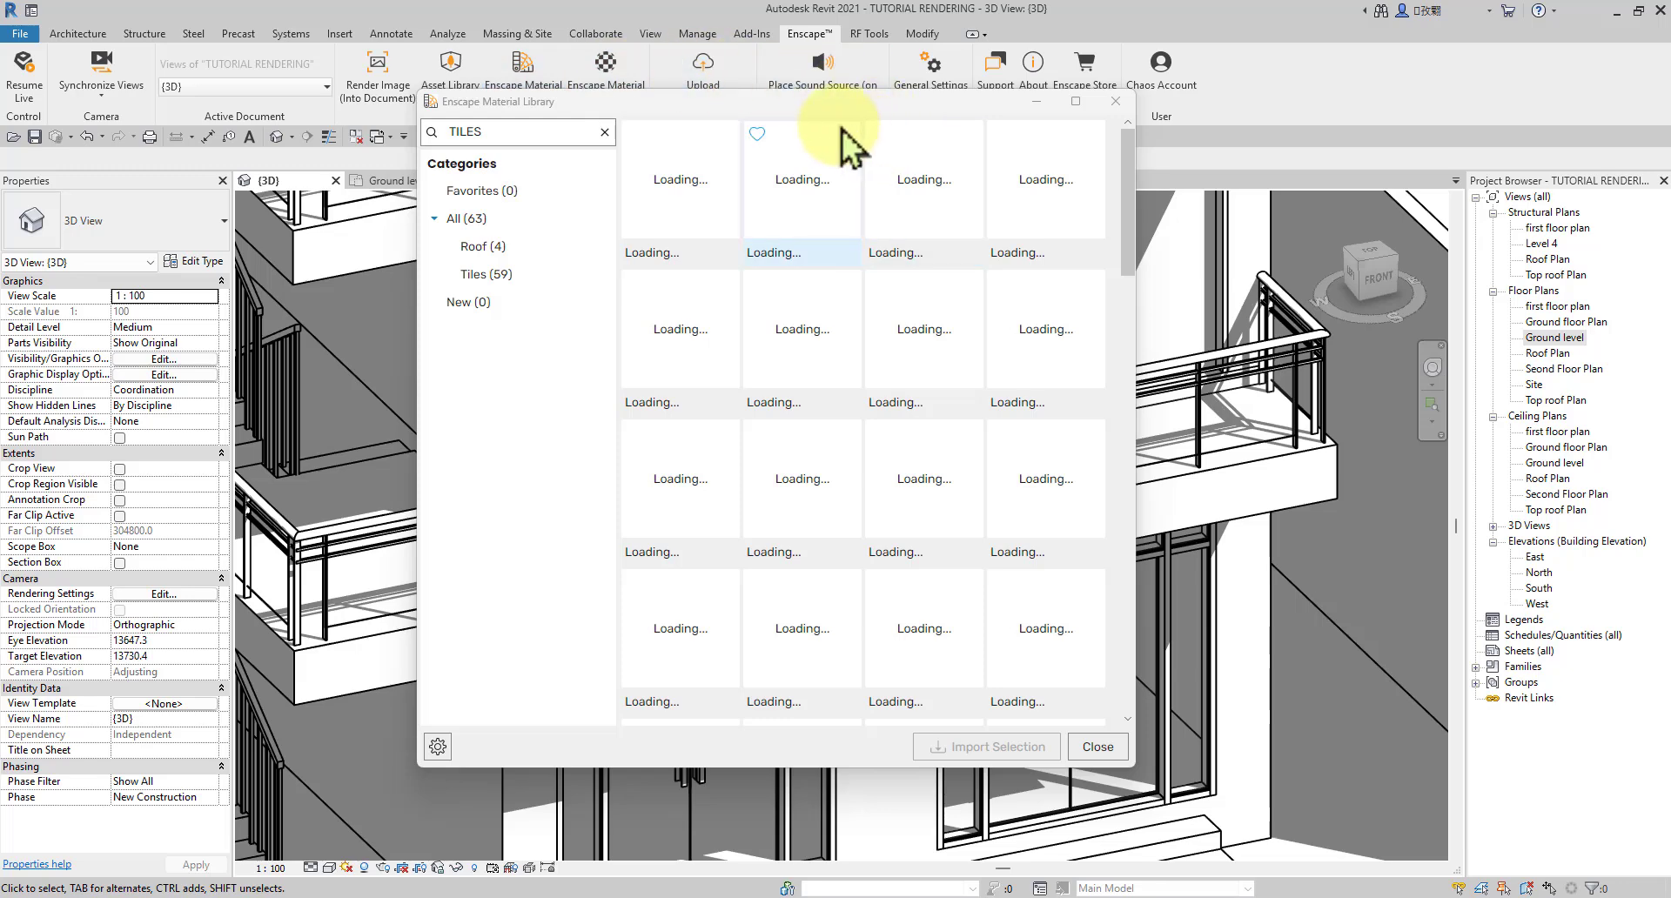
{"action": "left_click_drag", "start_coordinate": [807, 114], "coordinate": [857, 121]}
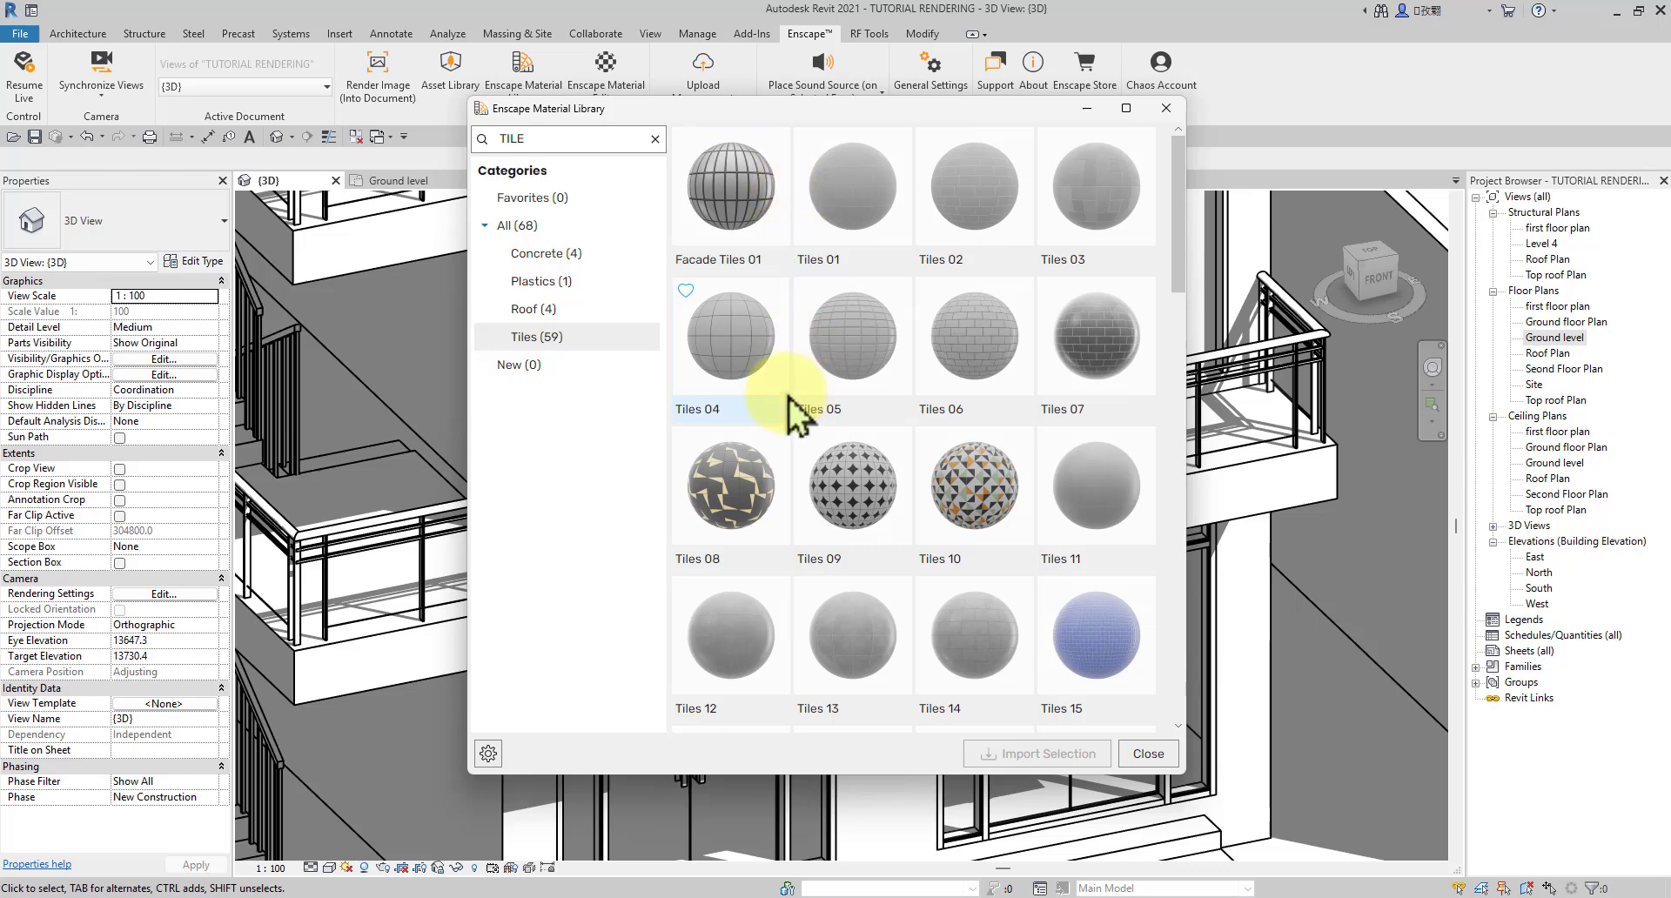
{"action": "scroll", "coordinate": [787, 397], "scroll_direction": "down", "scroll_amount": 1}
{"action": "scroll", "coordinate": [787, 396], "scroll_direction": "down", "scroll_amount": 1}
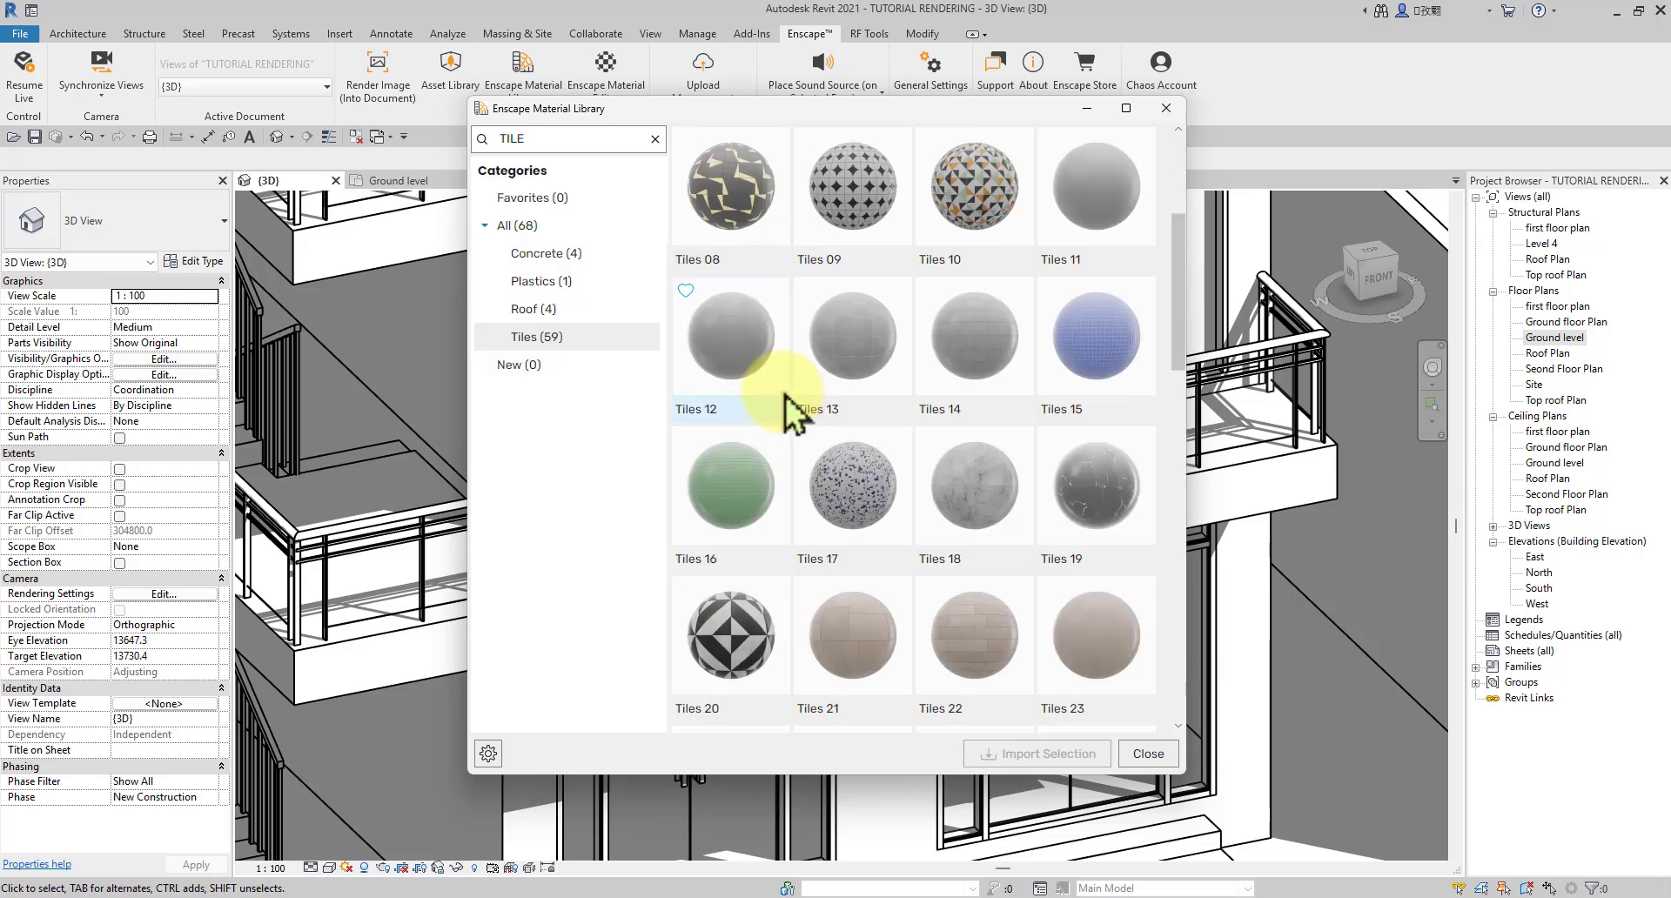
{"action": "left_click", "coordinate": [865, 491]}
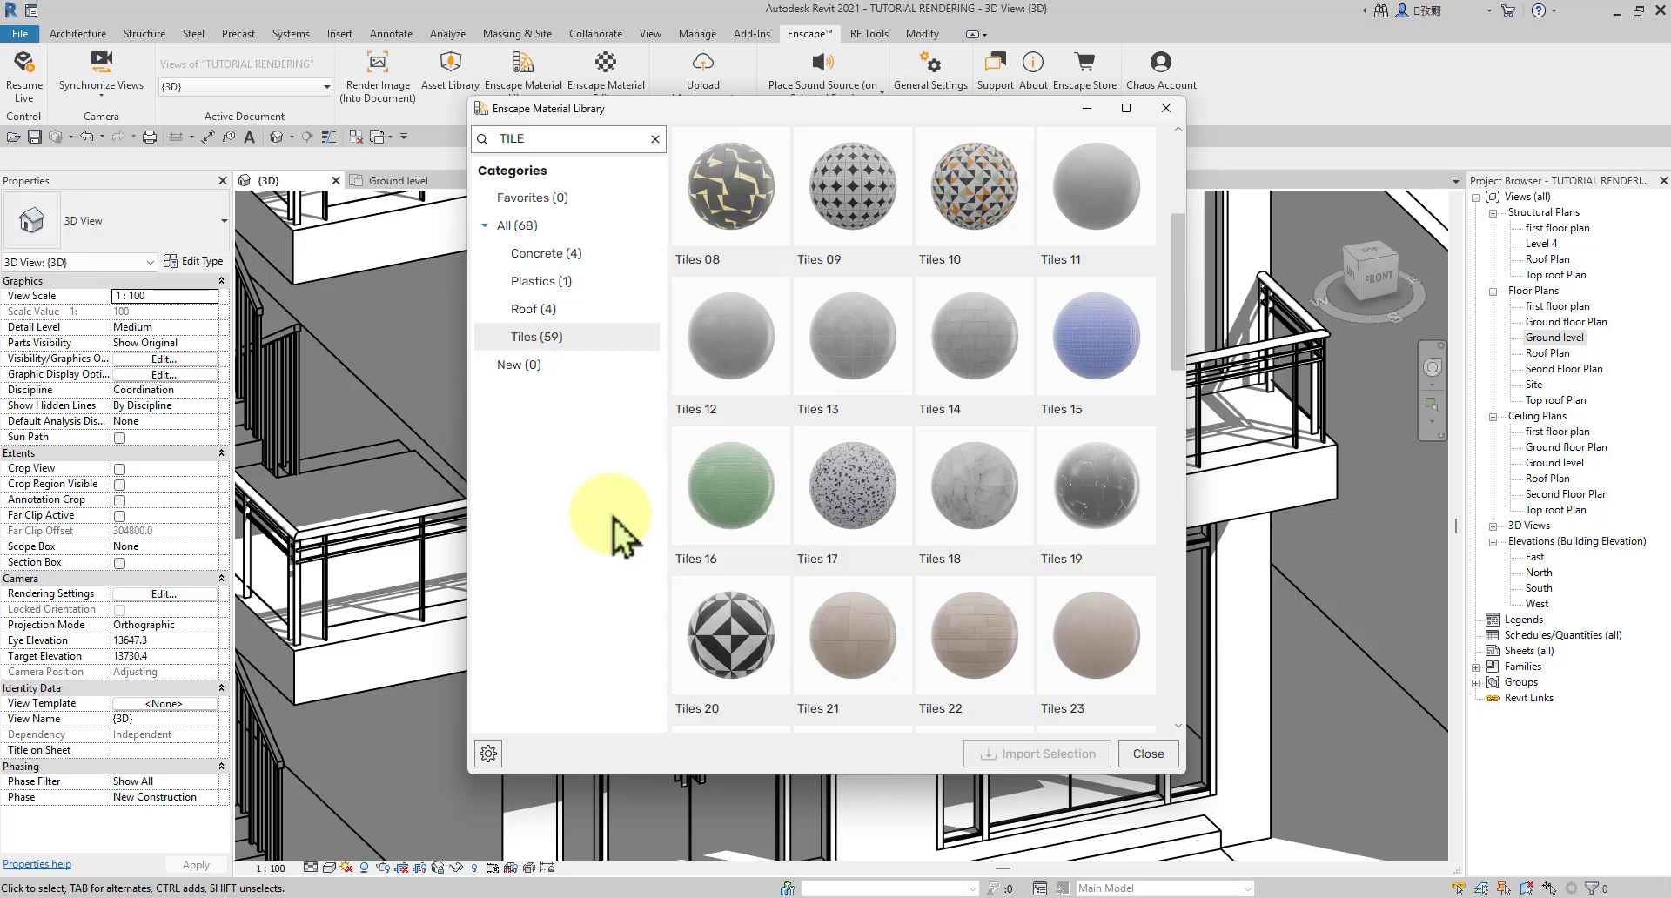
{"action": "left_click", "coordinate": [1165, 108]}
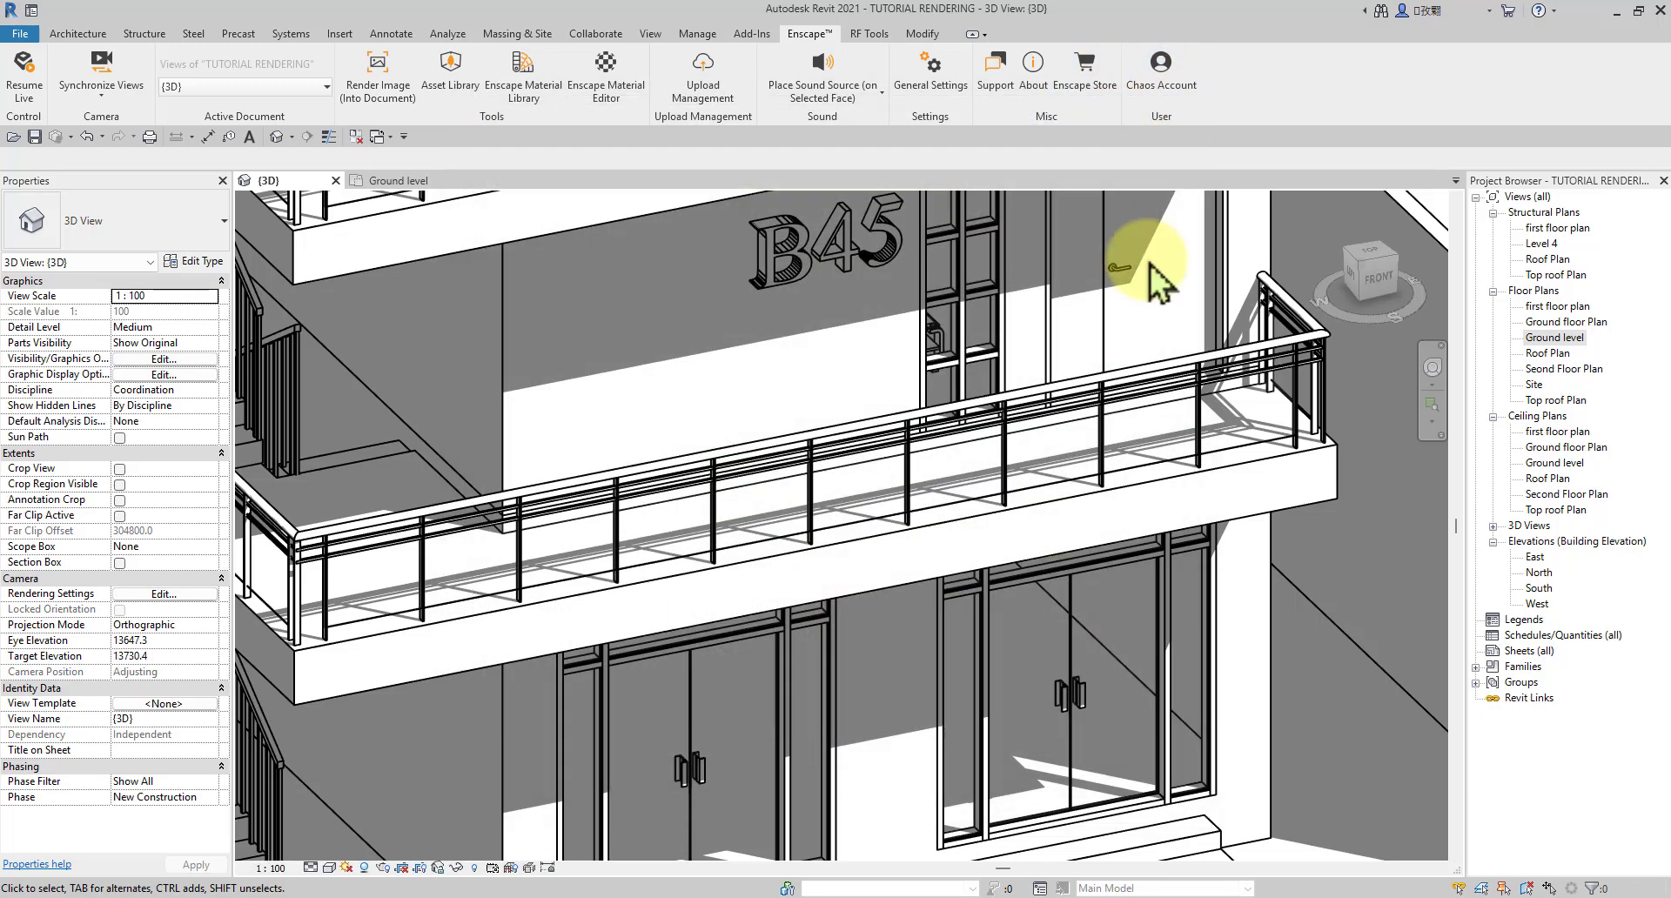
Step: Paint the floor faces of both front balconies with Tiles 17
{"action": "scroll", "coordinate": [1145, 266], "scroll_direction": "down", "scroll_amount": 3}
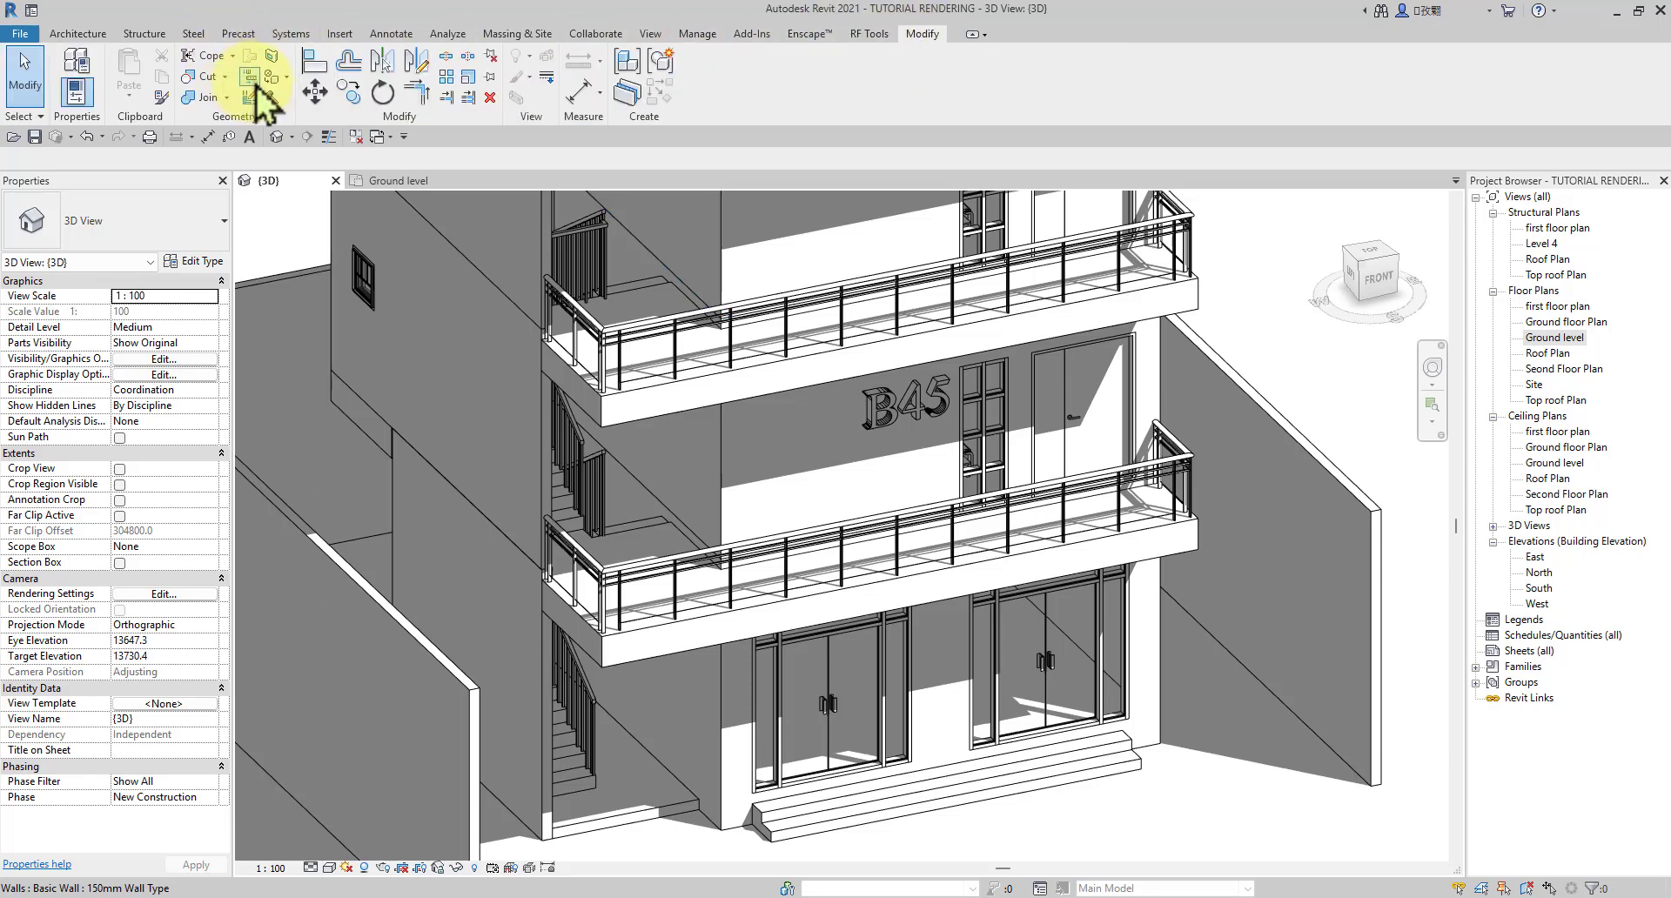
{"action": "left_click", "coordinate": [271, 77]}
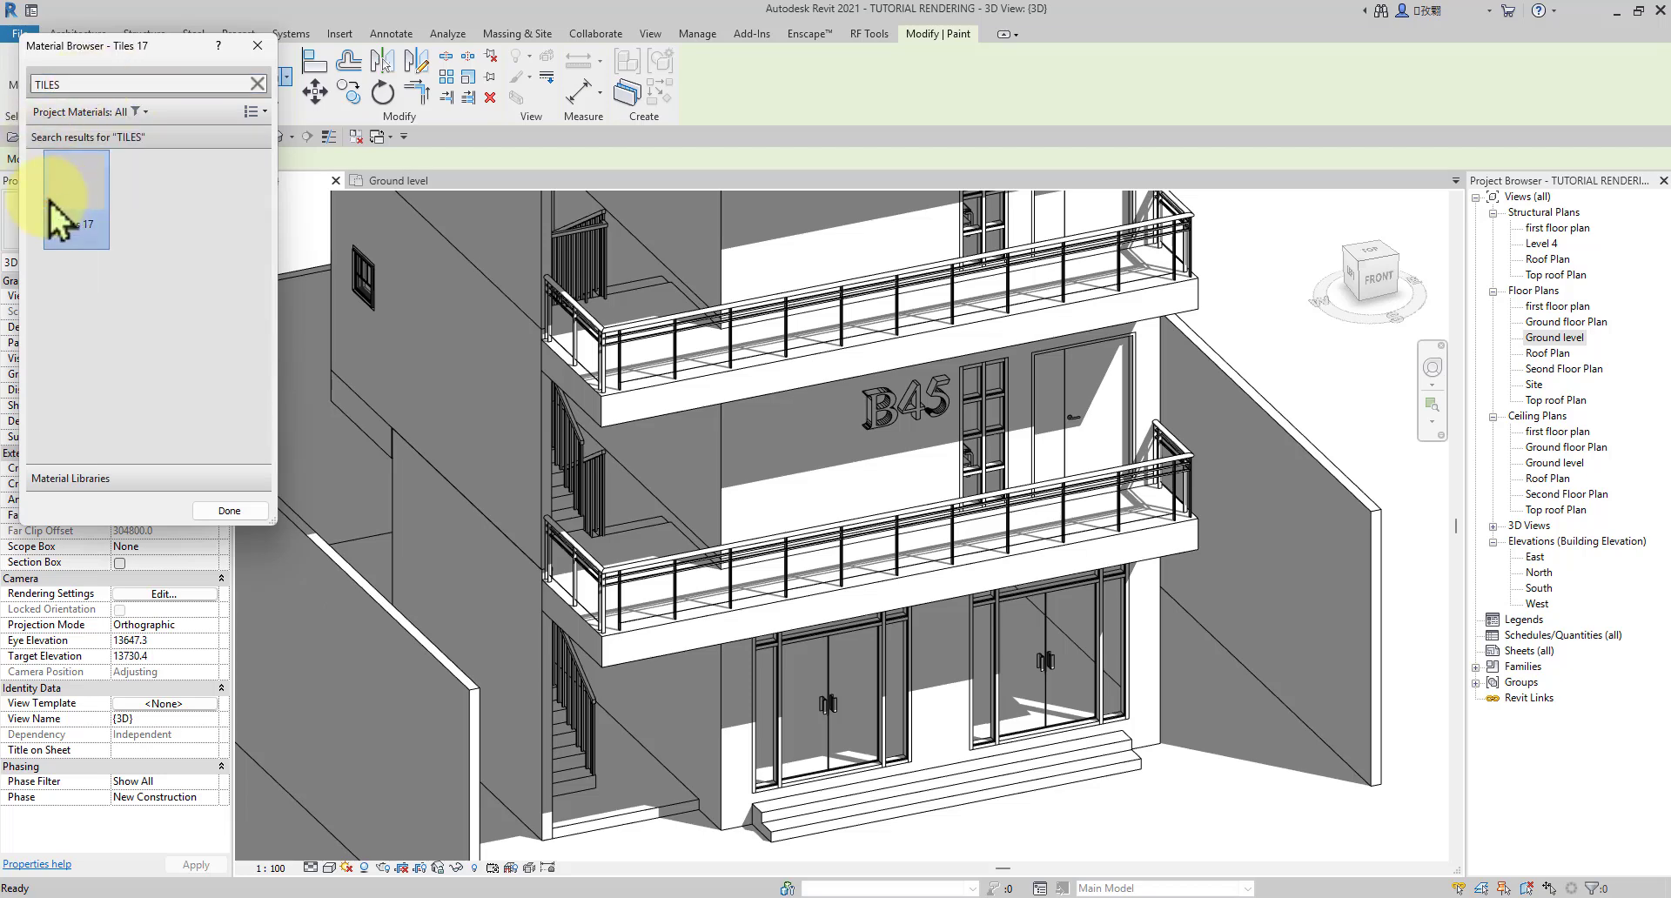
{"action": "scroll", "coordinate": [635, 550], "scroll_direction": "up", "scroll_amount": 3}
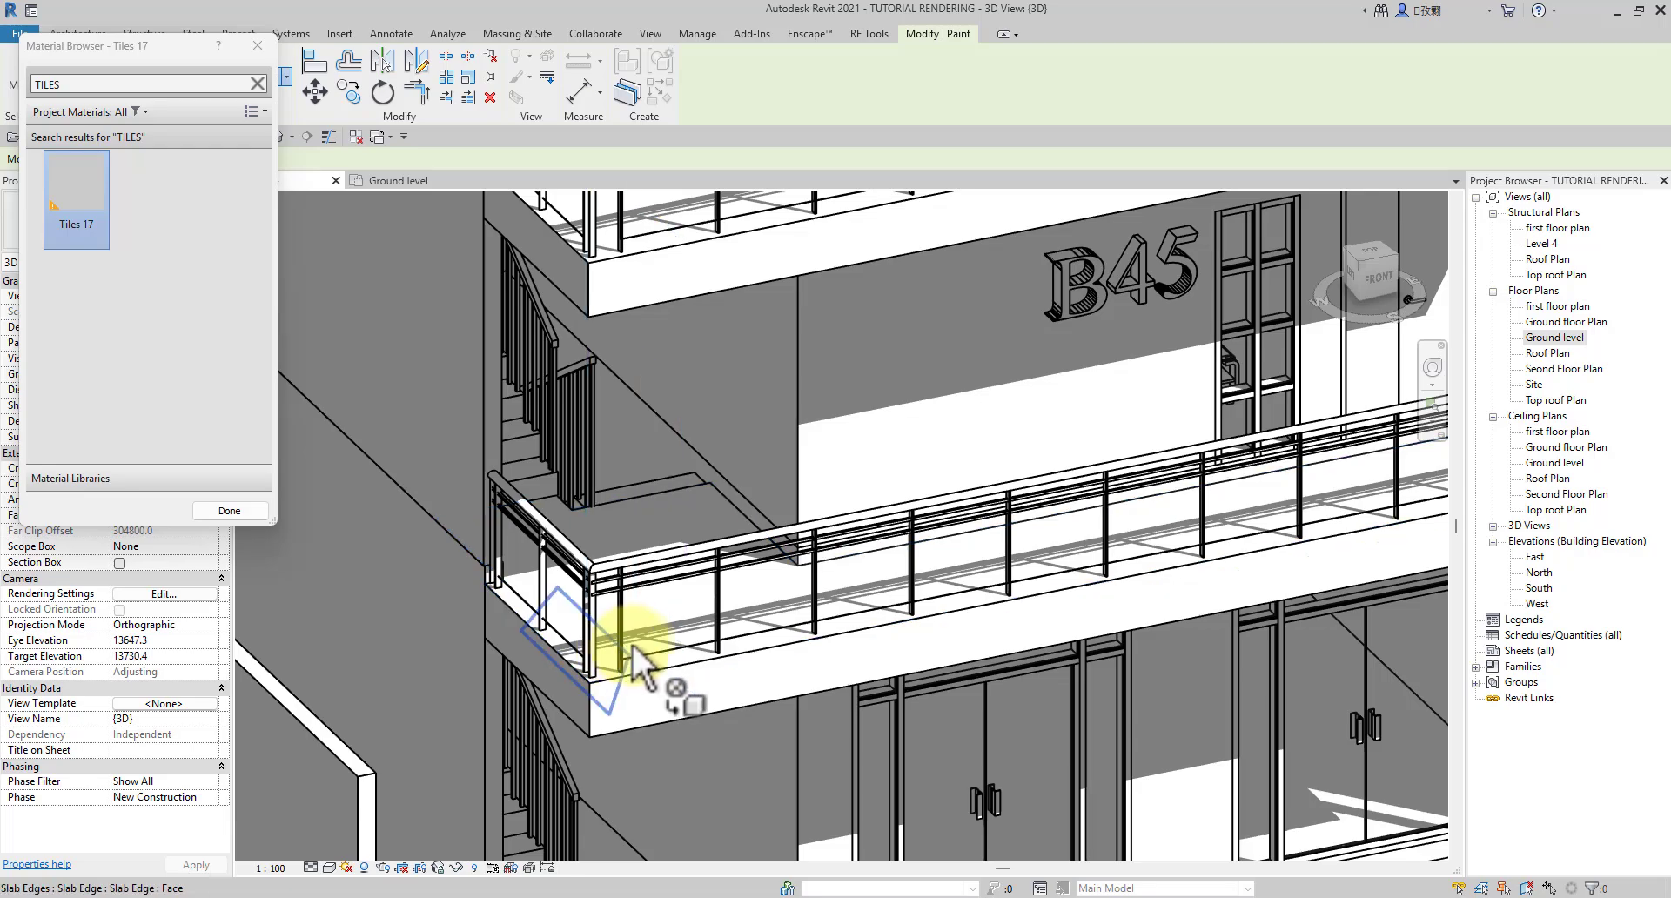
{"action": "scroll", "coordinate": [648, 666], "scroll_direction": "down", "scroll_amount": 3}
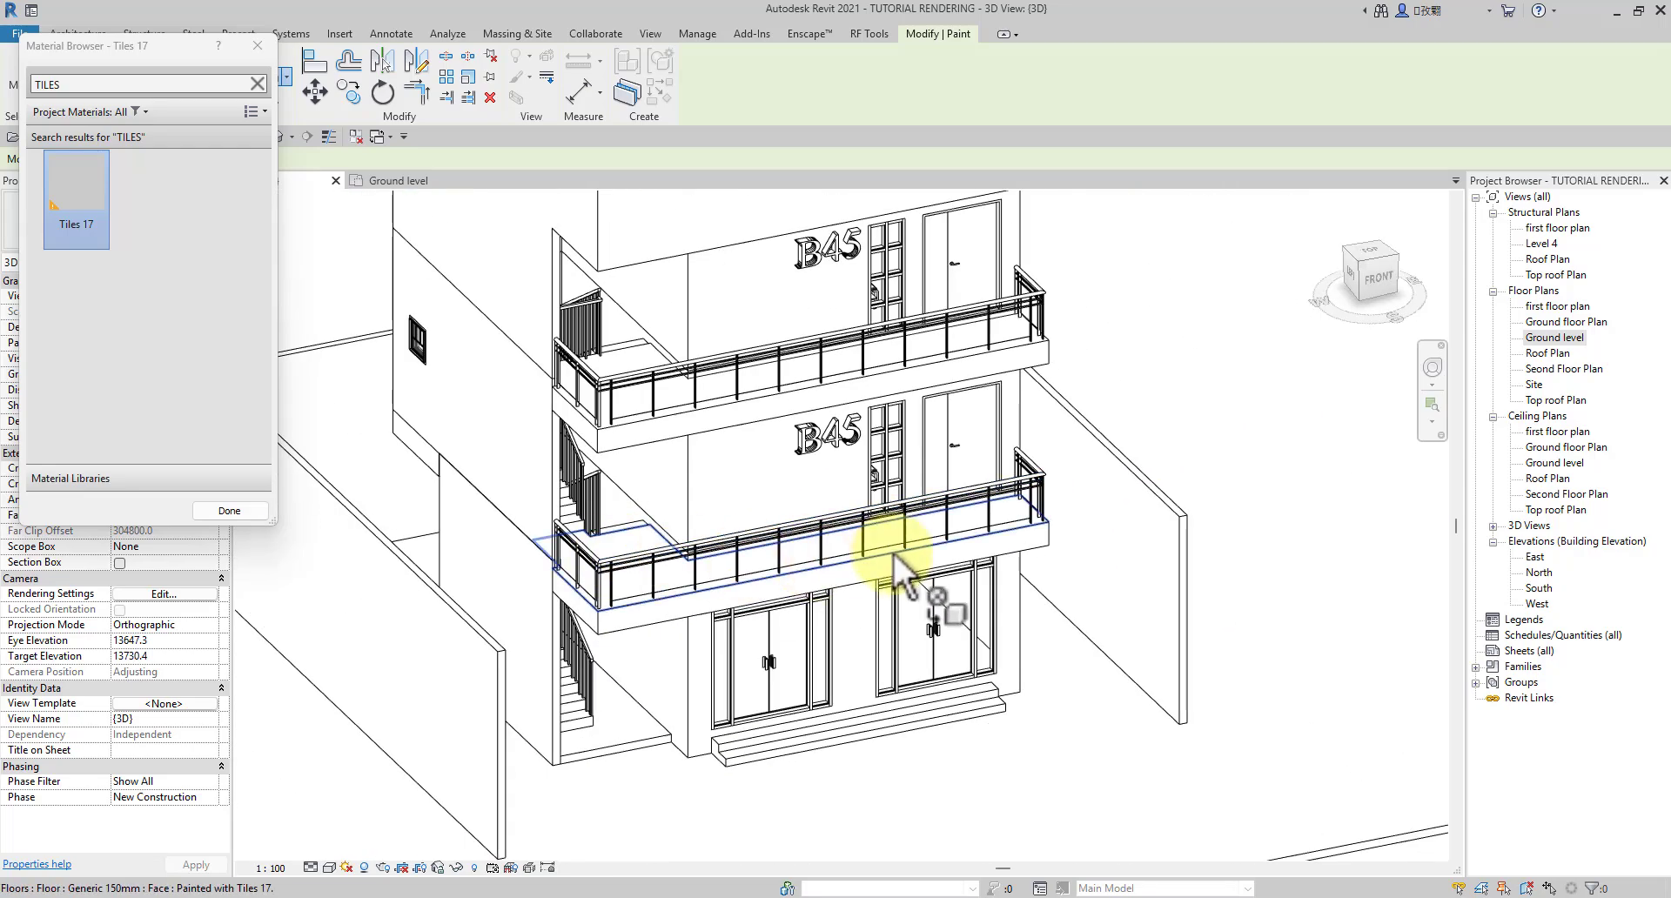
{"action": "scroll", "coordinate": [575, 418], "scroll_direction": "up", "scroll_amount": 4}
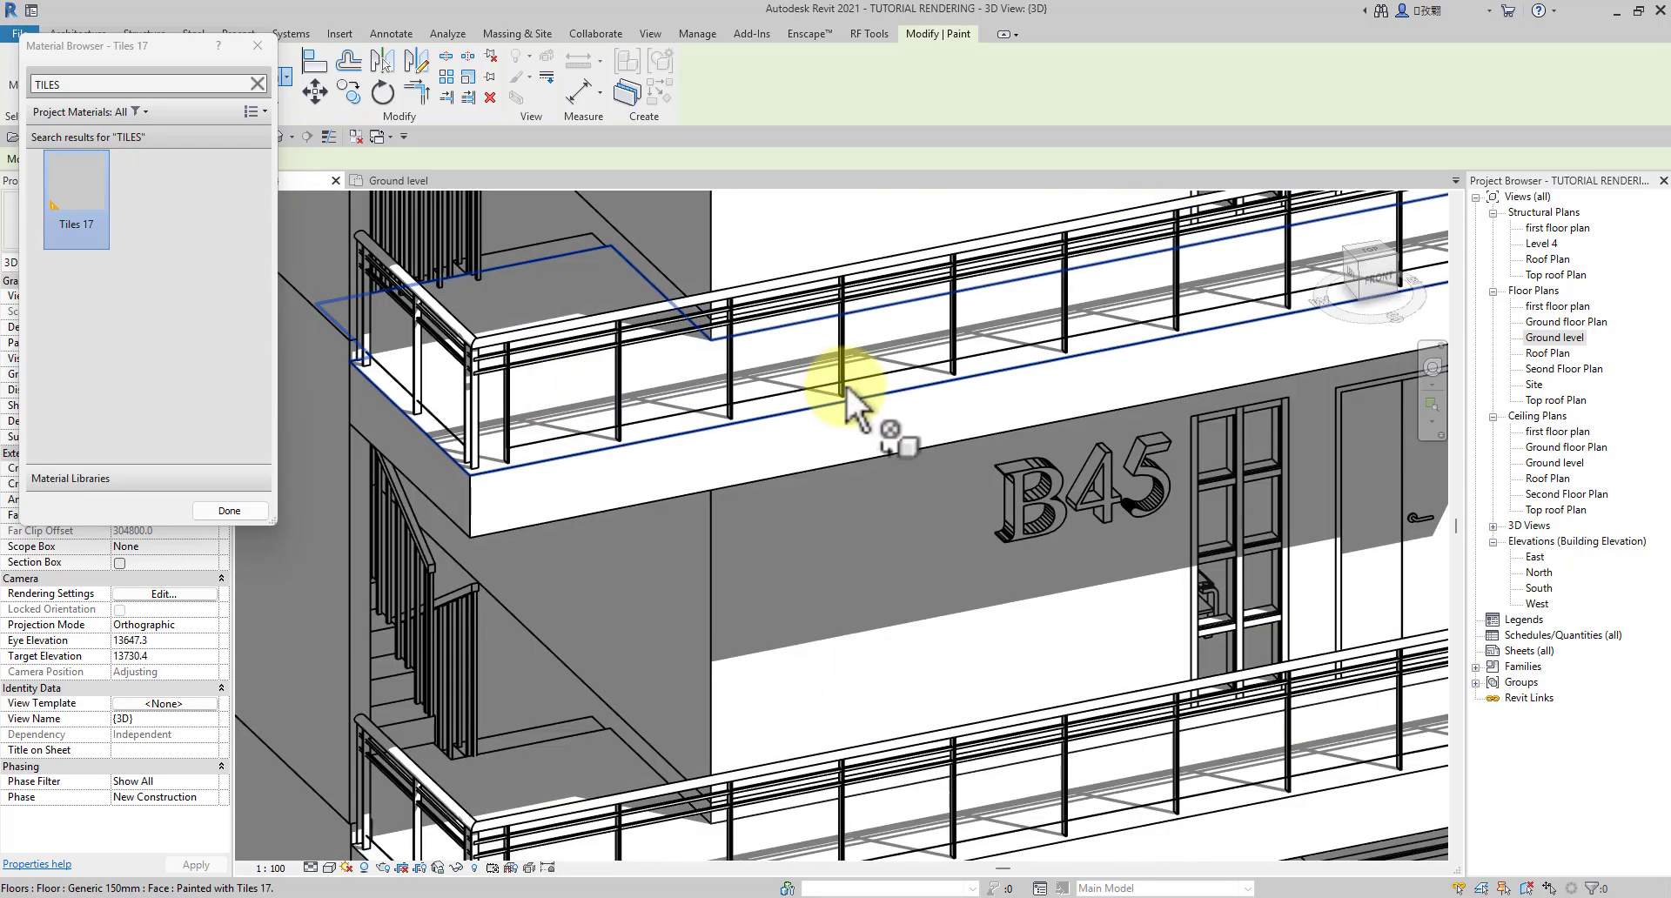
Step: Paint the ground-floor entrance slab beside the stairs and the bottom stair riser with Tiles 17
{"action": "scroll", "coordinate": [847, 389], "scroll_direction": "down", "scroll_amount": 4}
{"action": "scroll", "coordinate": [639, 600], "scroll_direction": "up", "scroll_amount": 4}
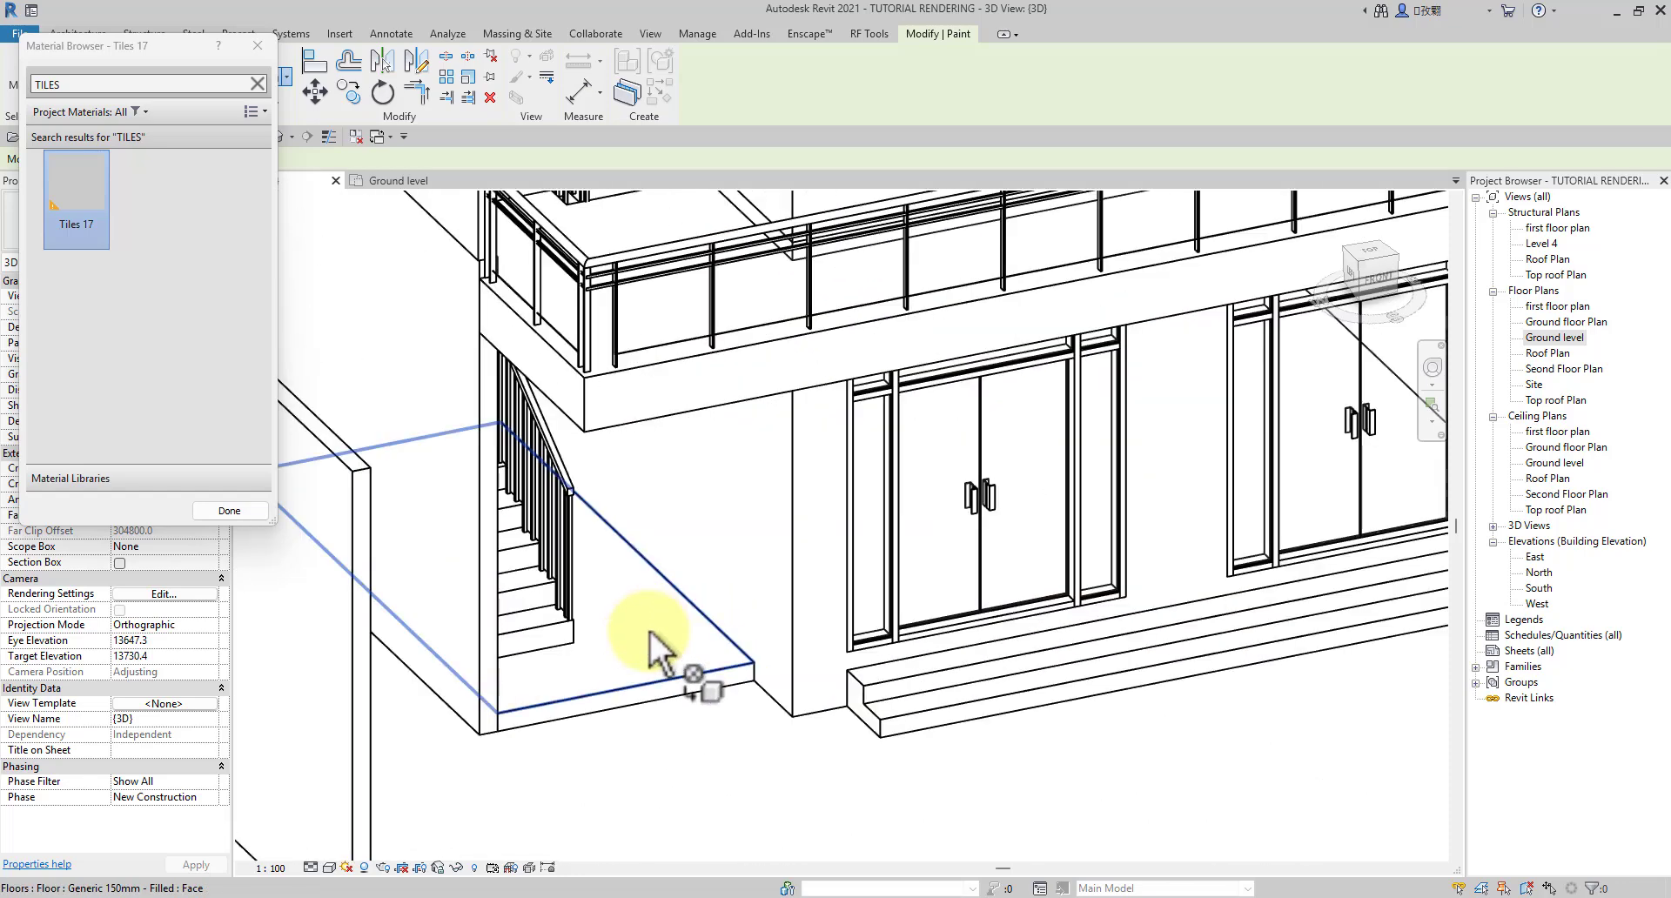
{"action": "left_click", "coordinate": [650, 630]}
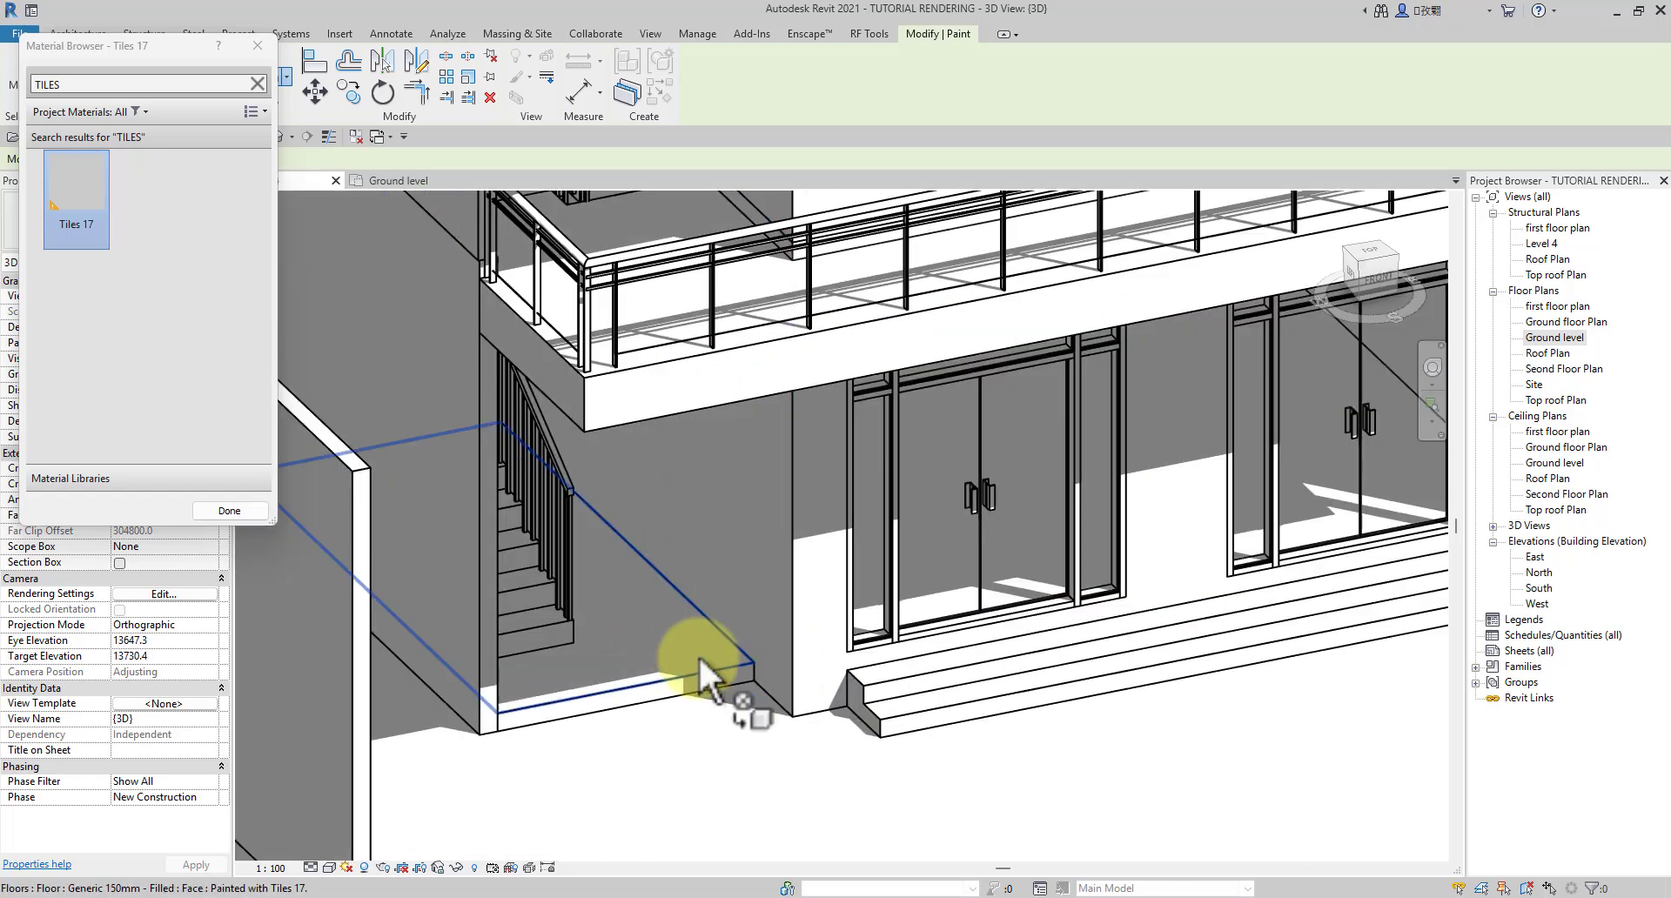
{"action": "scroll", "coordinate": [557, 620], "scroll_direction": "up", "scroll_amount": 2}
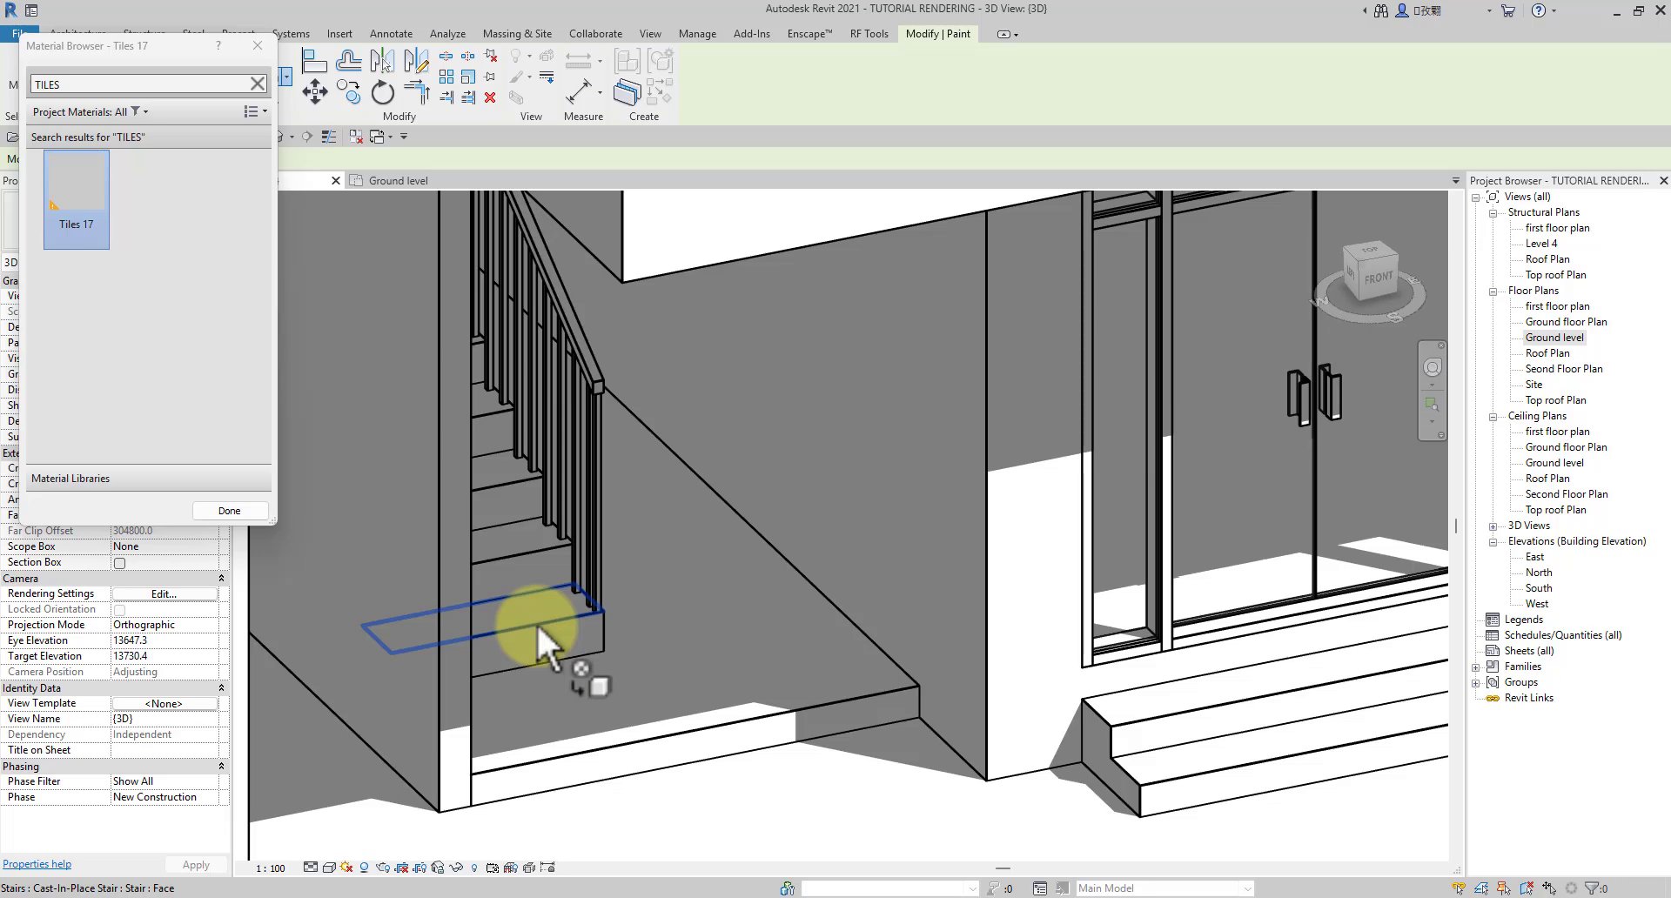
{"action": "left_click", "coordinate": [546, 645]}
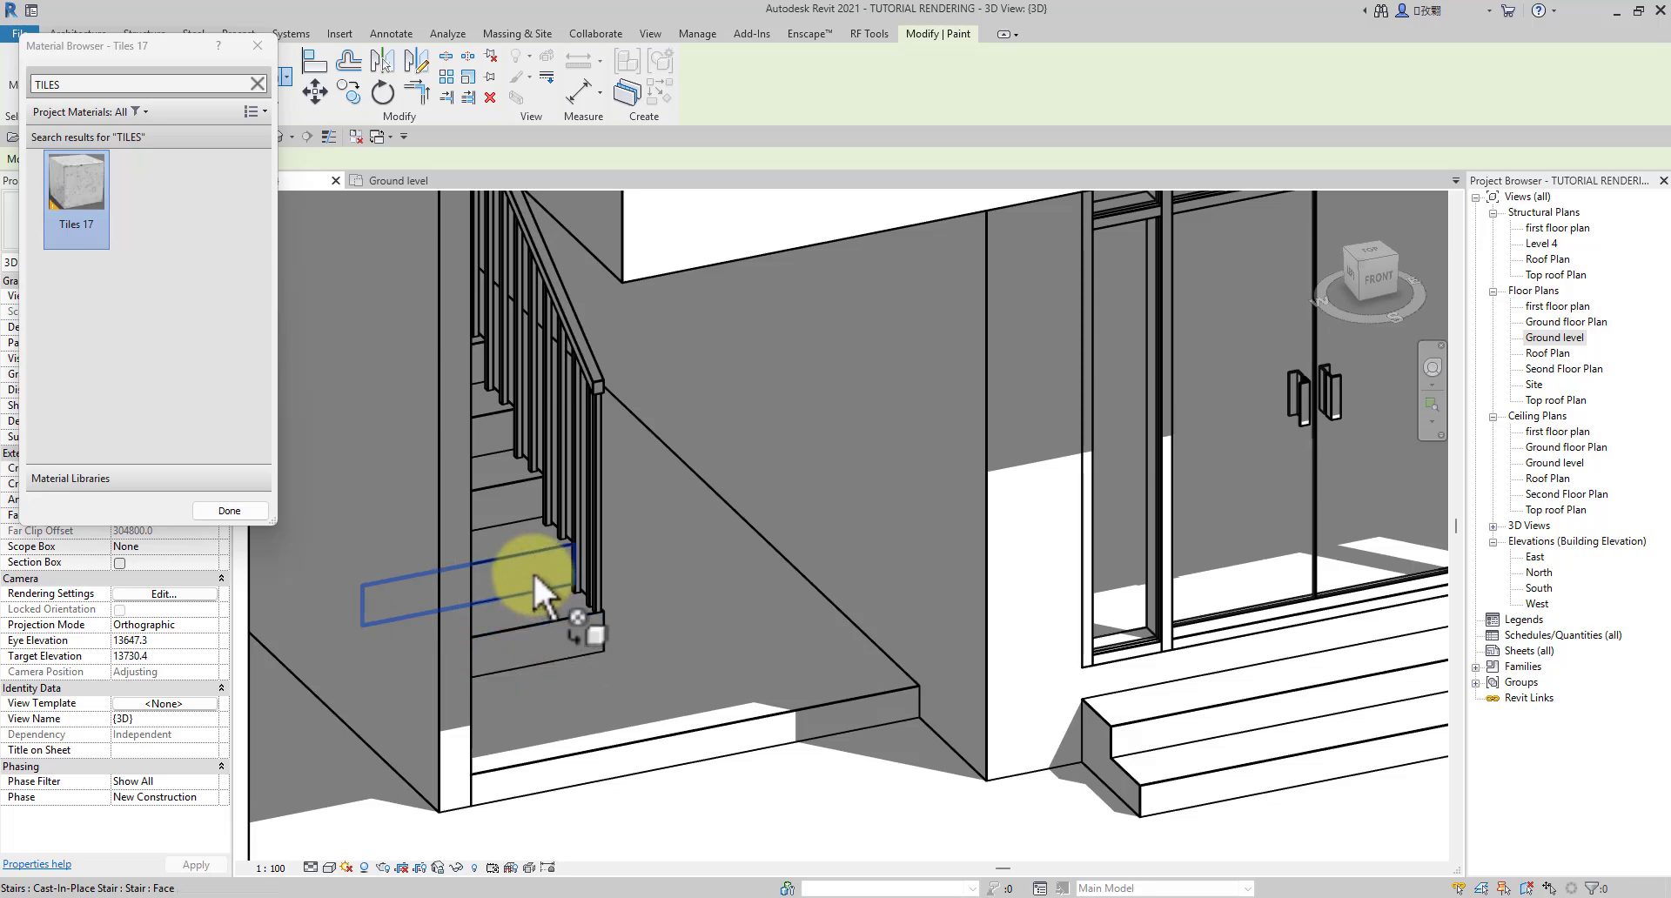
Step: Paint the treads and risers further up the ground-floor staircase with Tiles 17 and finish painting
{"action": "scroll", "coordinate": [609, 577], "scroll_direction": "down", "scroll_amount": 5}
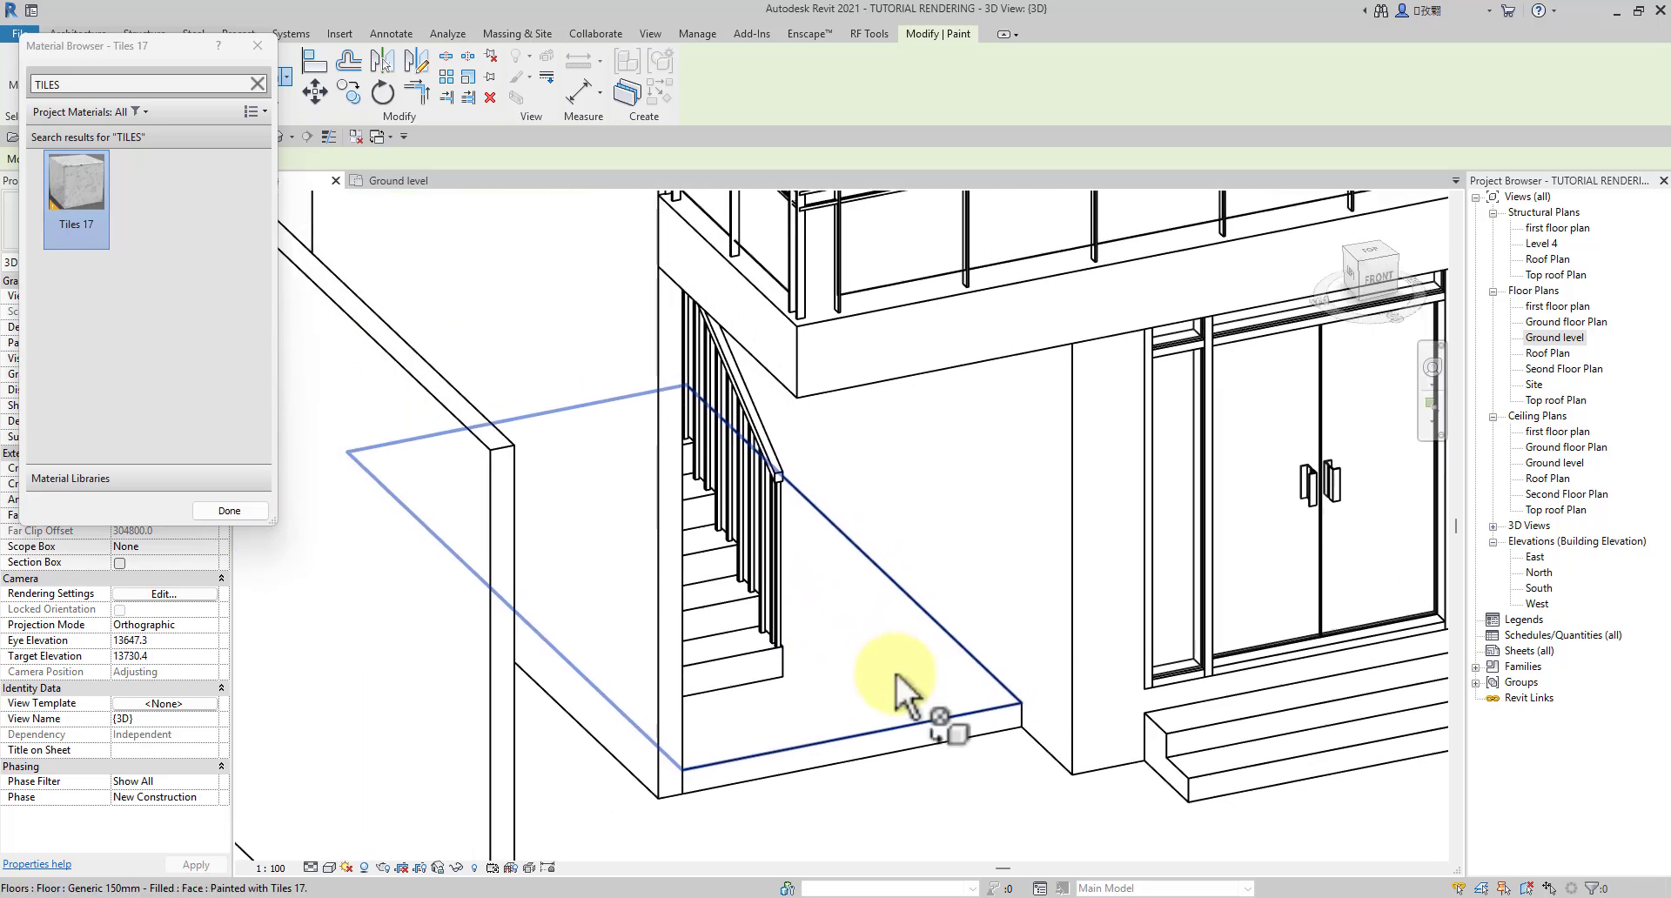
{"action": "scroll", "coordinate": [921, 610], "scroll_direction": "up", "scroll_amount": 5}
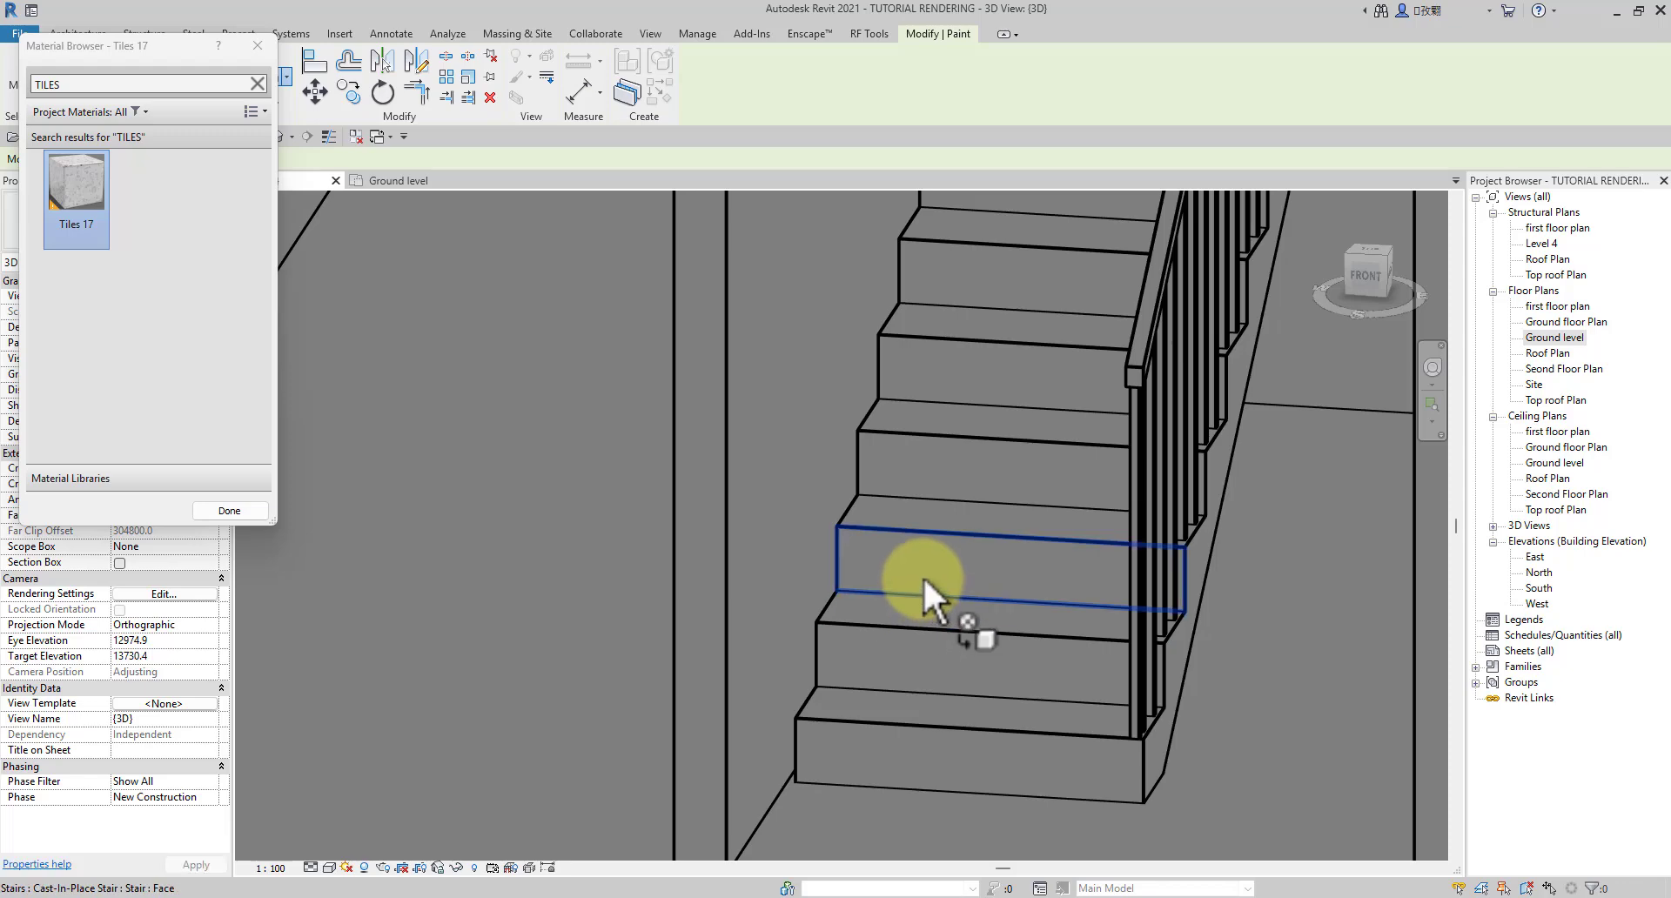
{"action": "left_click", "coordinate": [924, 571]}
{"action": "left_click", "coordinate": [942, 451]}
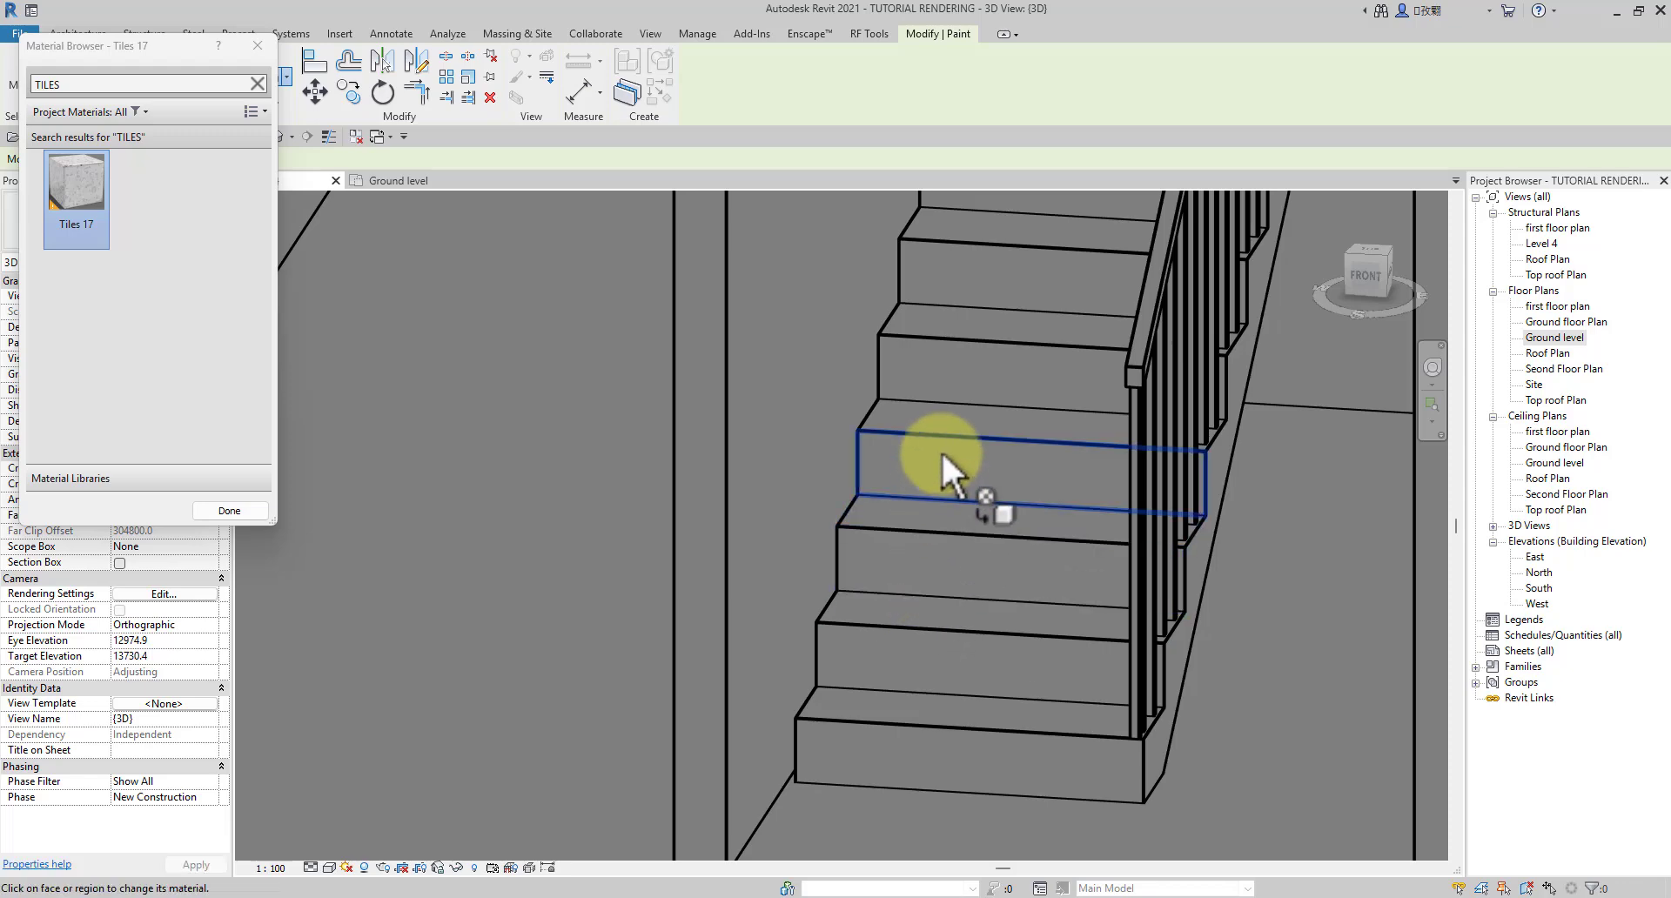
{"action": "left_click", "coordinate": [967, 375]}
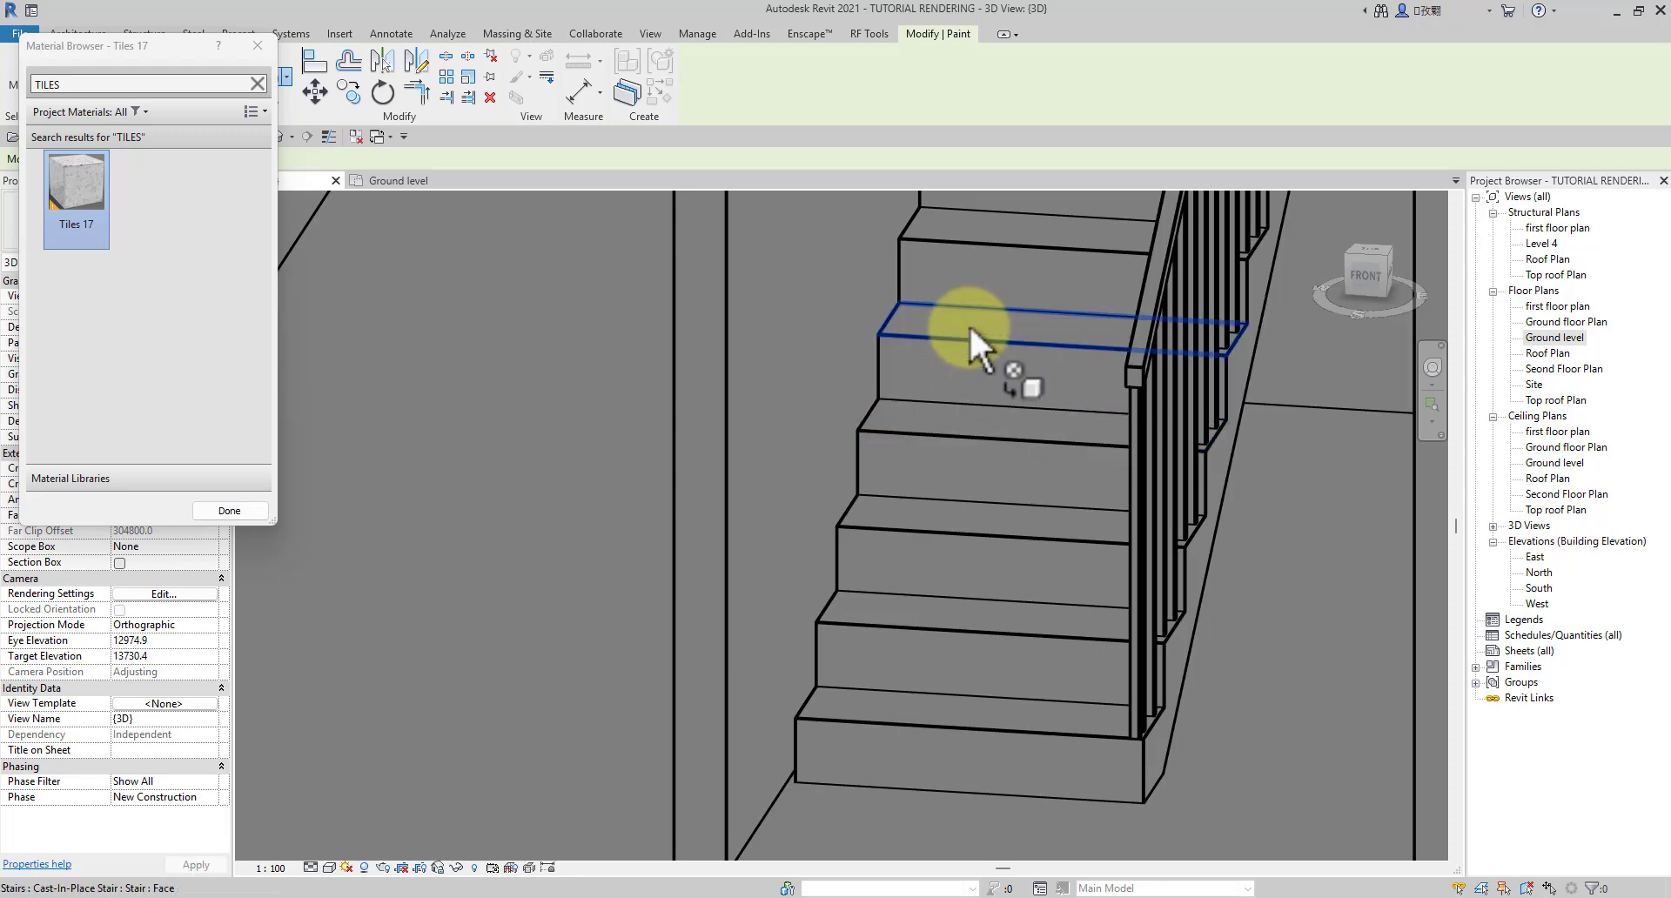
{"action": "scroll", "coordinate": [963, 354], "scroll_direction": "down", "scroll_amount": 2}
{"action": "scroll", "coordinate": [890, 504], "scroll_direction": "up", "scroll_amount": 4}
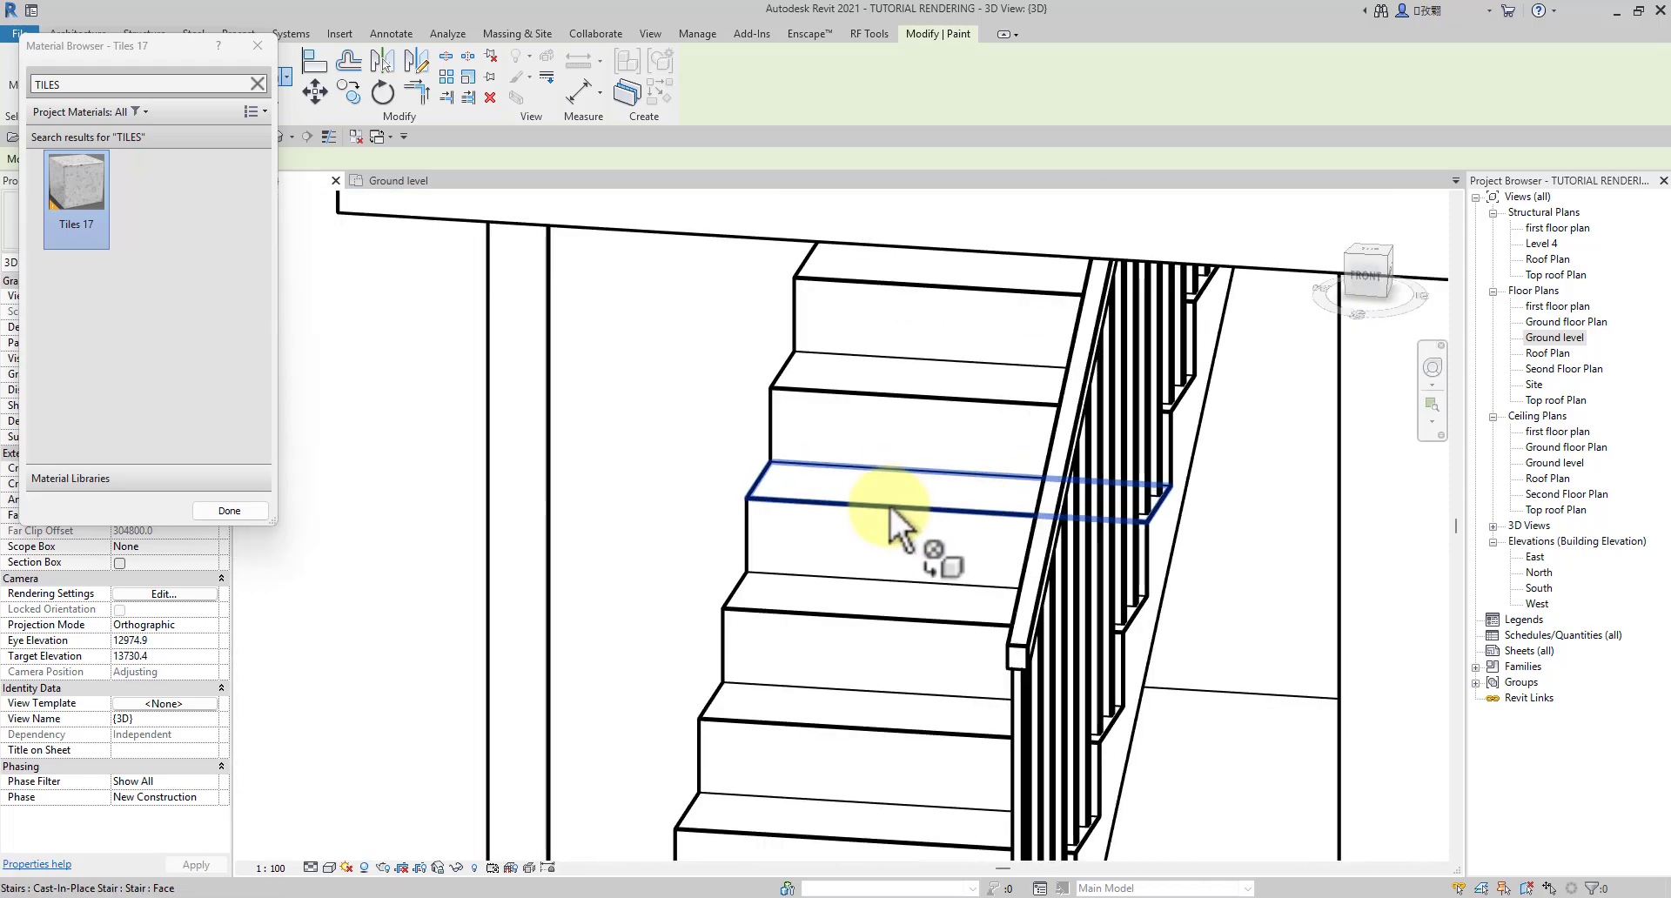
{"action": "left_click", "coordinate": [875, 418]}
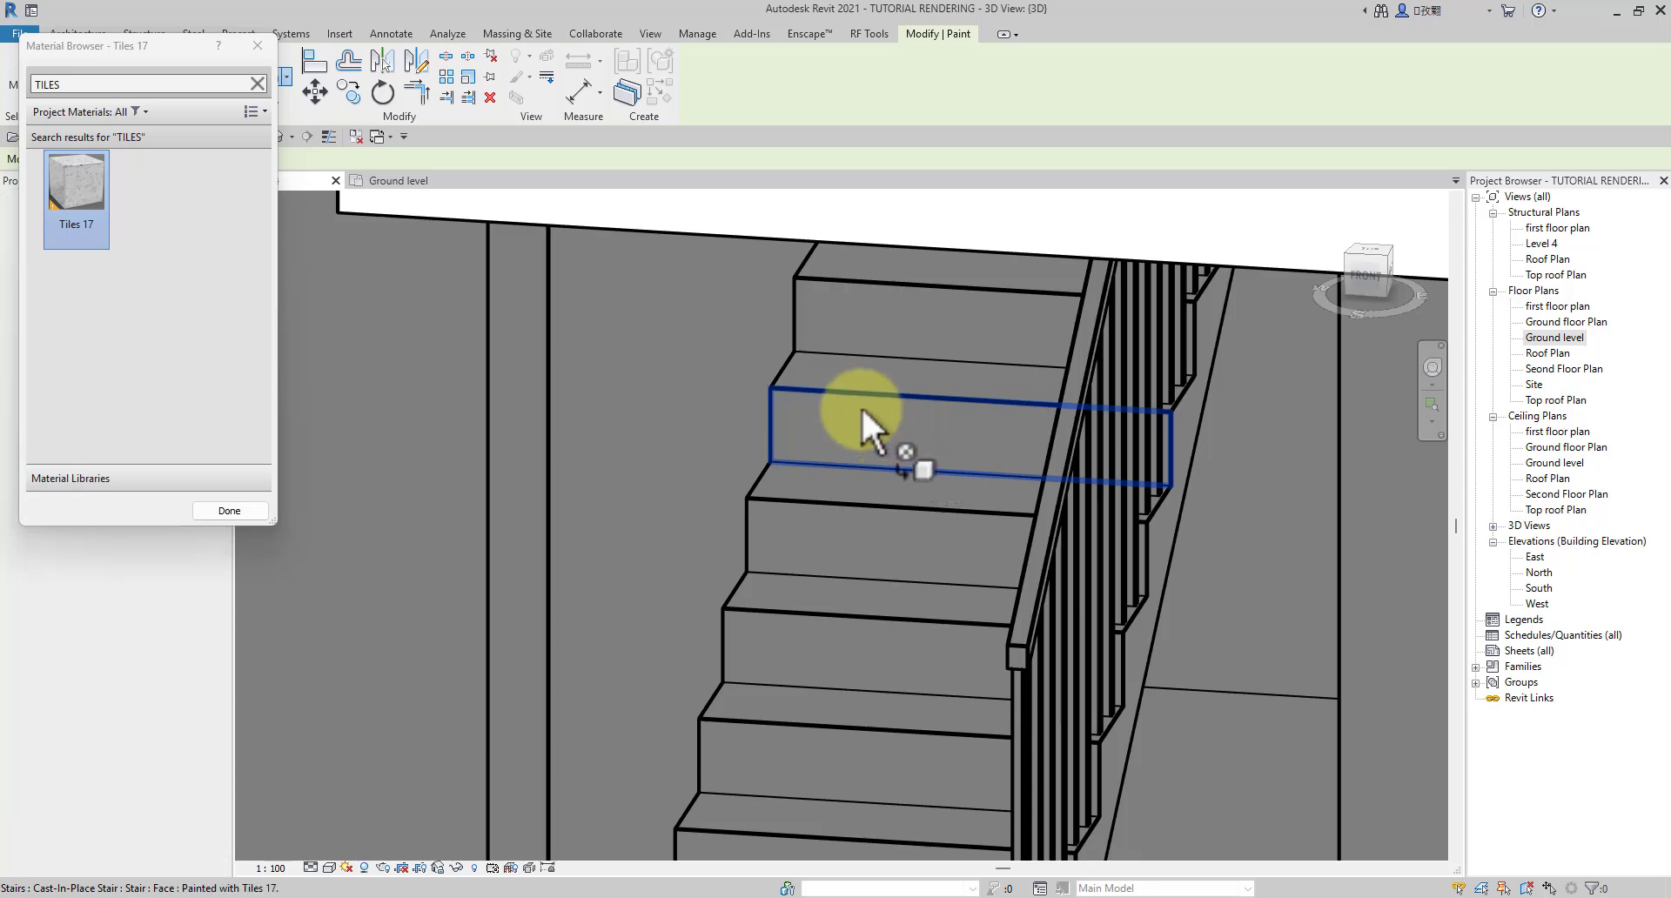
{"action": "left_click", "coordinate": [229, 510]}
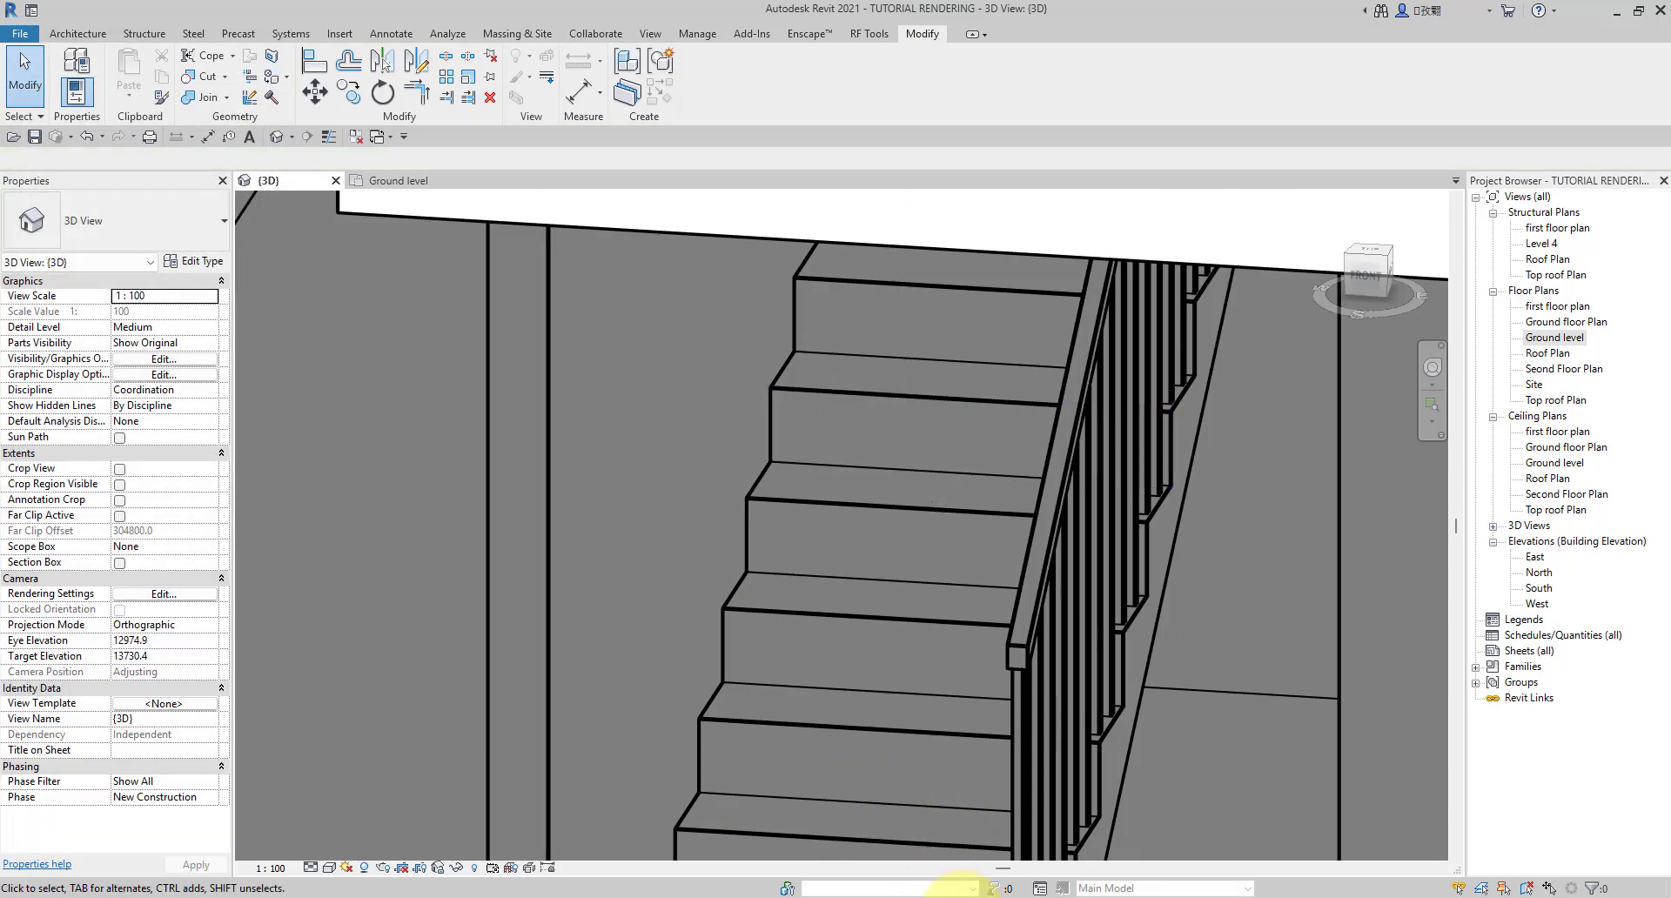
Step: Switch to Enscape and inspect the front balcony floors and stairwell up close
{"action": "mouse_move", "coordinate": [957, 893]}
{"action": "left_click", "coordinate": [1060, 858]}
{"action": "scroll", "coordinate": [687, 825], "scroll_direction": "up", "scroll_amount": 2}
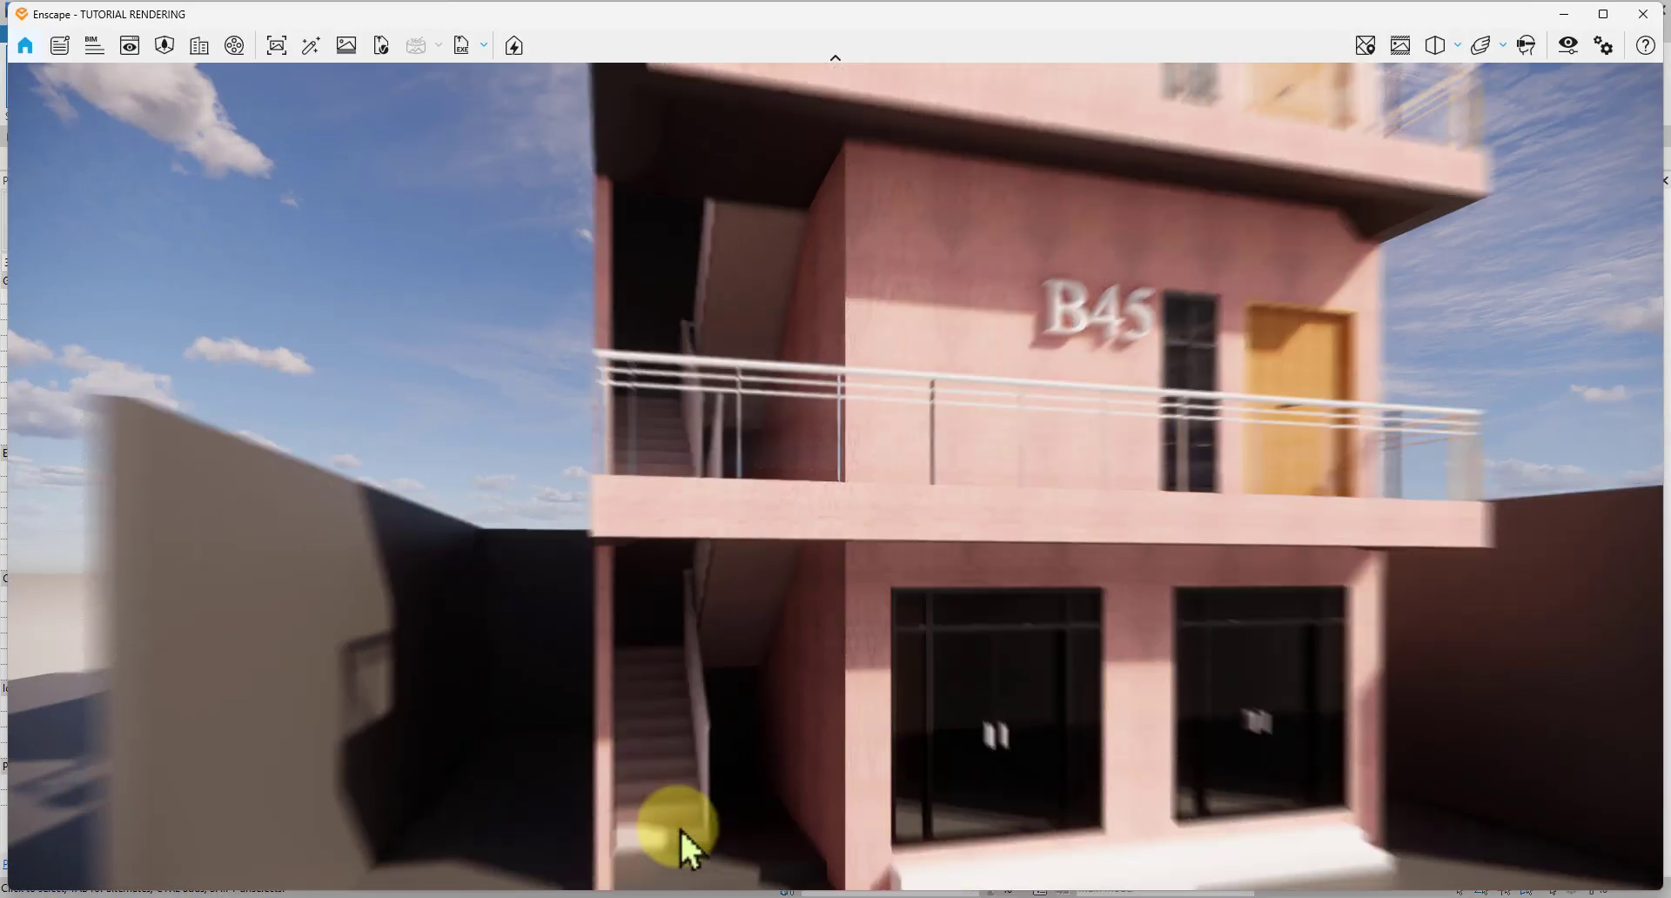
{"action": "right_click_drag", "start_coordinate": [702, 651], "coordinate": [845, 617]}
{"action": "key", "text": "e"}
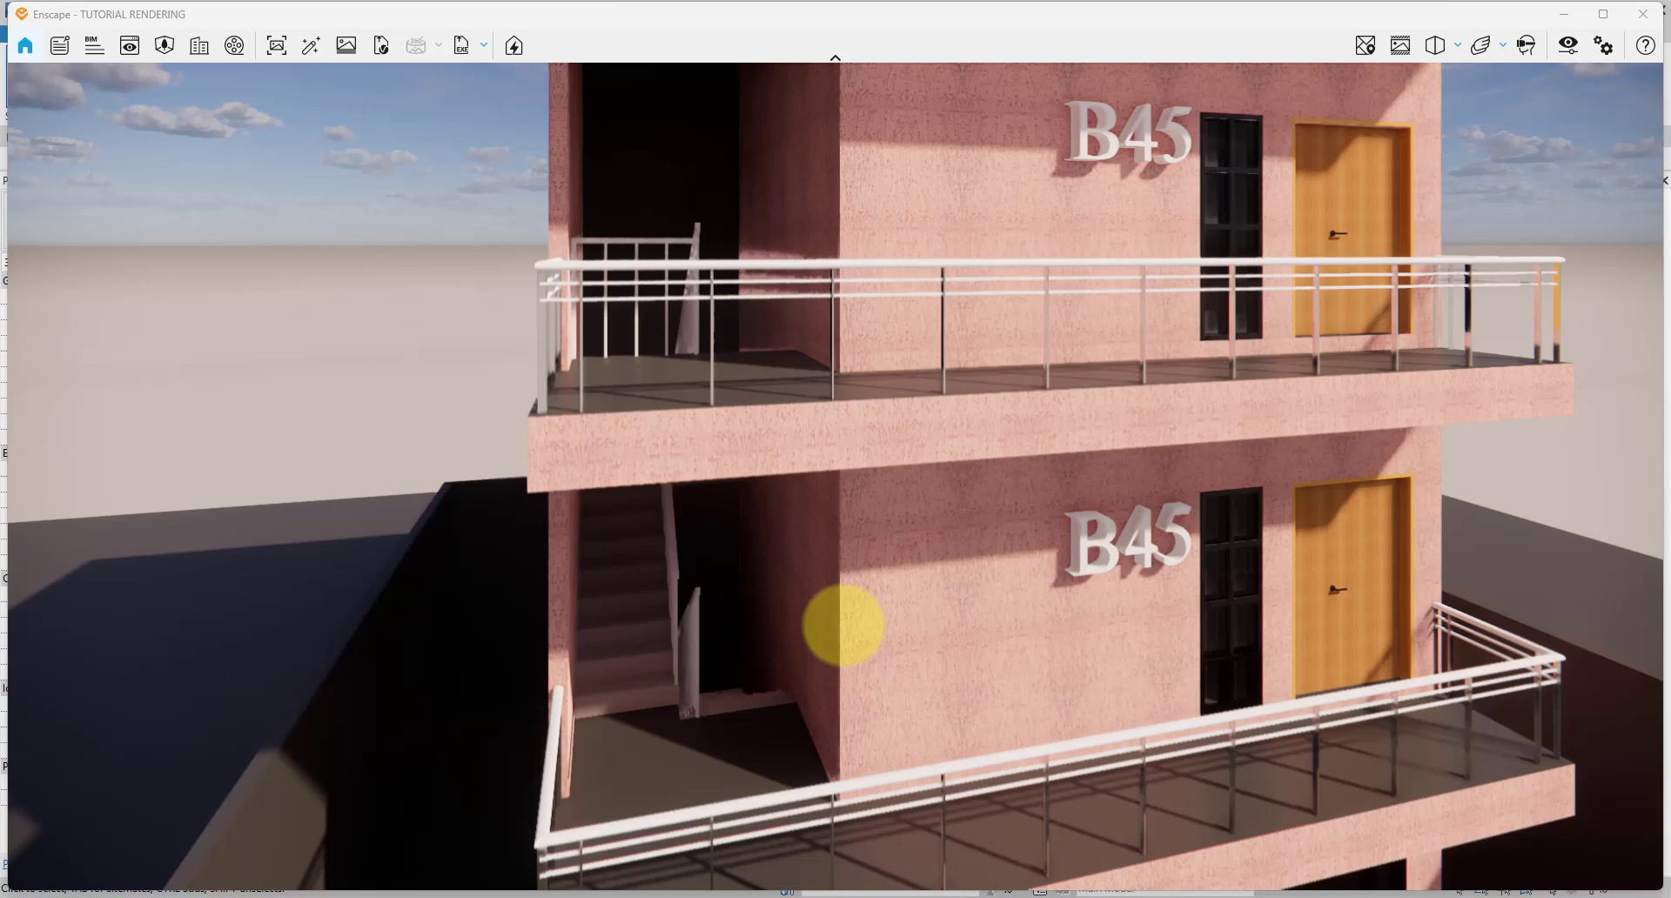
{"action": "left_click_drag", "start_coordinate": [844, 625], "coordinate": [754, 679]}
{"action": "scroll", "coordinate": [741, 658], "scroll_direction": "up", "scroll_amount": 2}
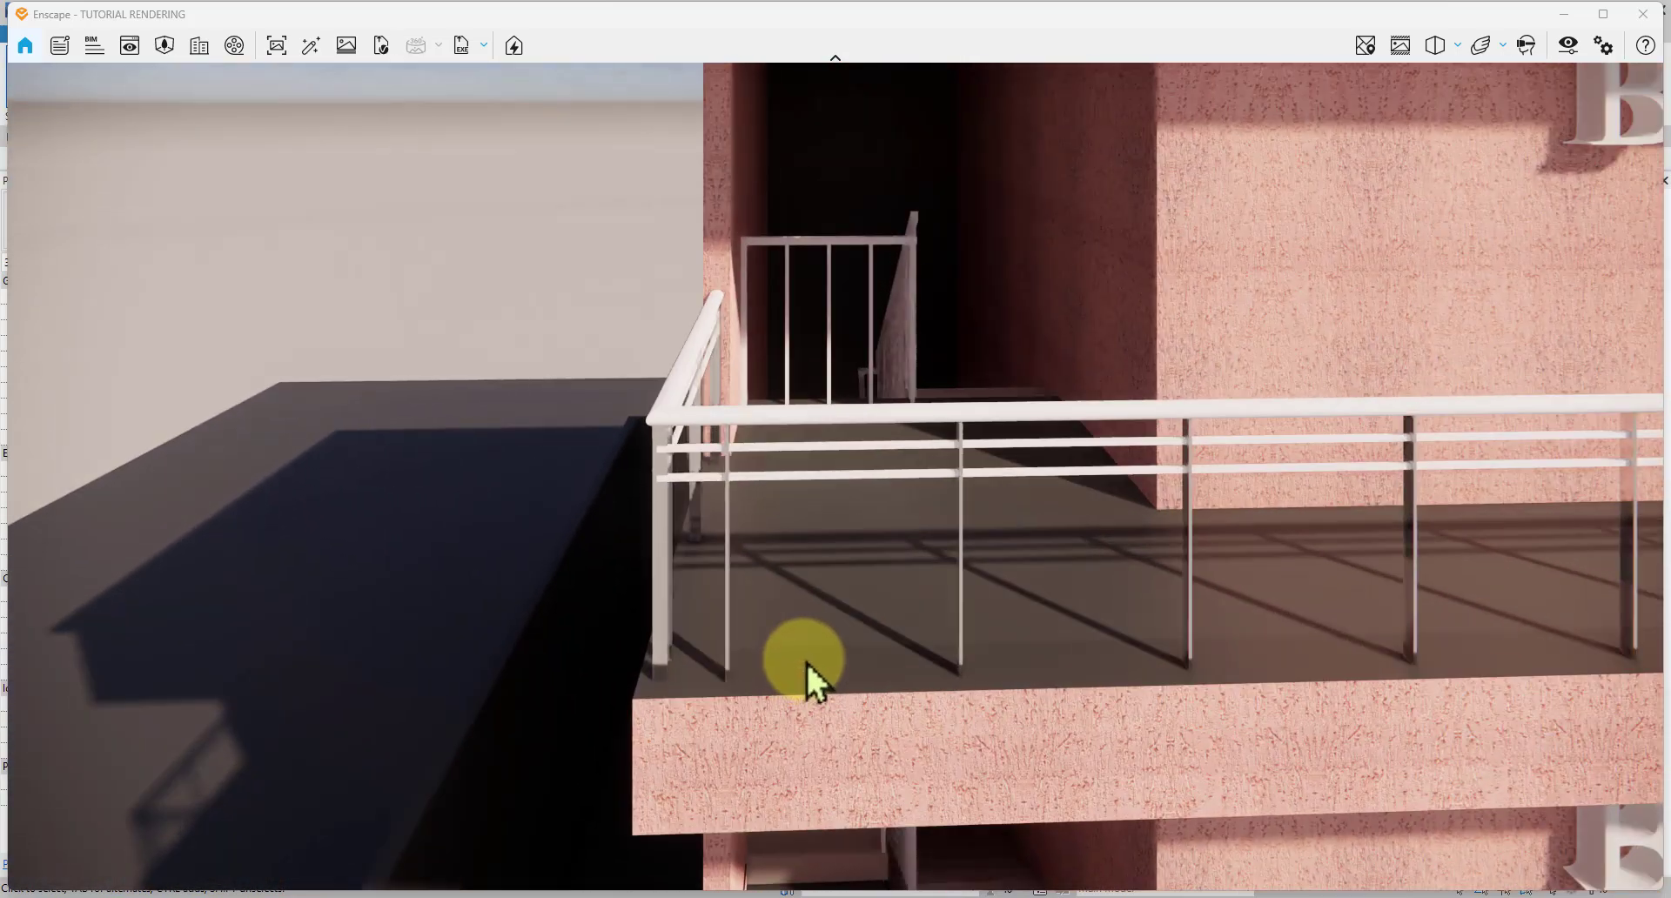
Step: Return to Revit, resume Enscape's live updates, and switch back to the Enscape render
{"action": "left_click", "coordinate": [1567, 14]}
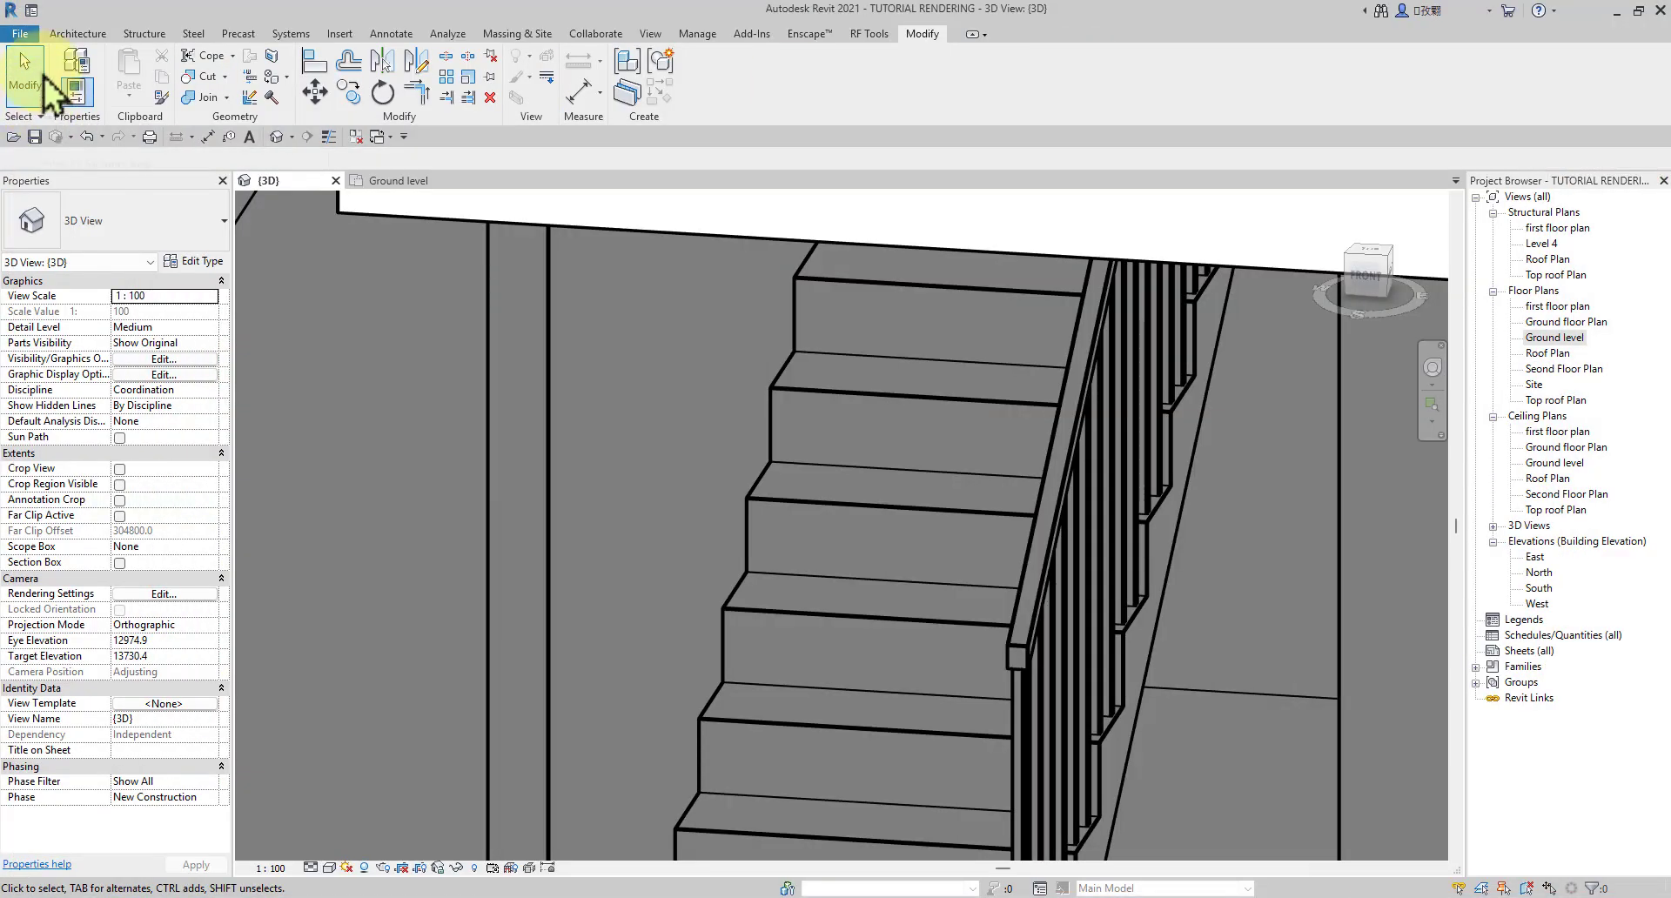
{"action": "left_click", "coordinate": [834, 36]}
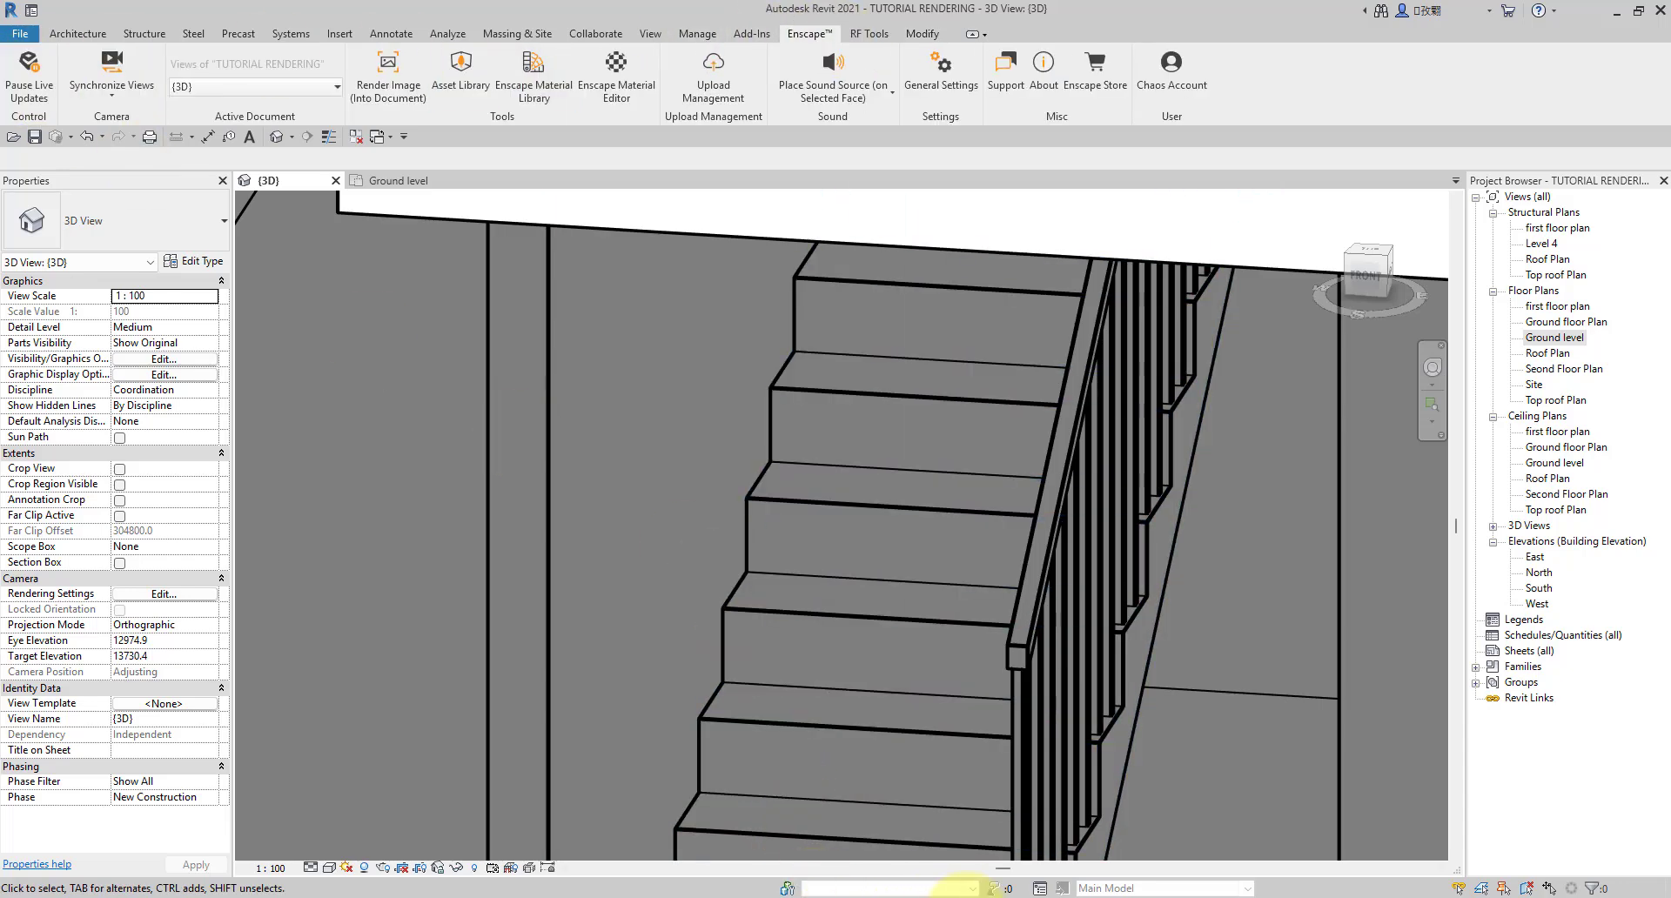
{"action": "left_click", "coordinate": [1010, 753]}
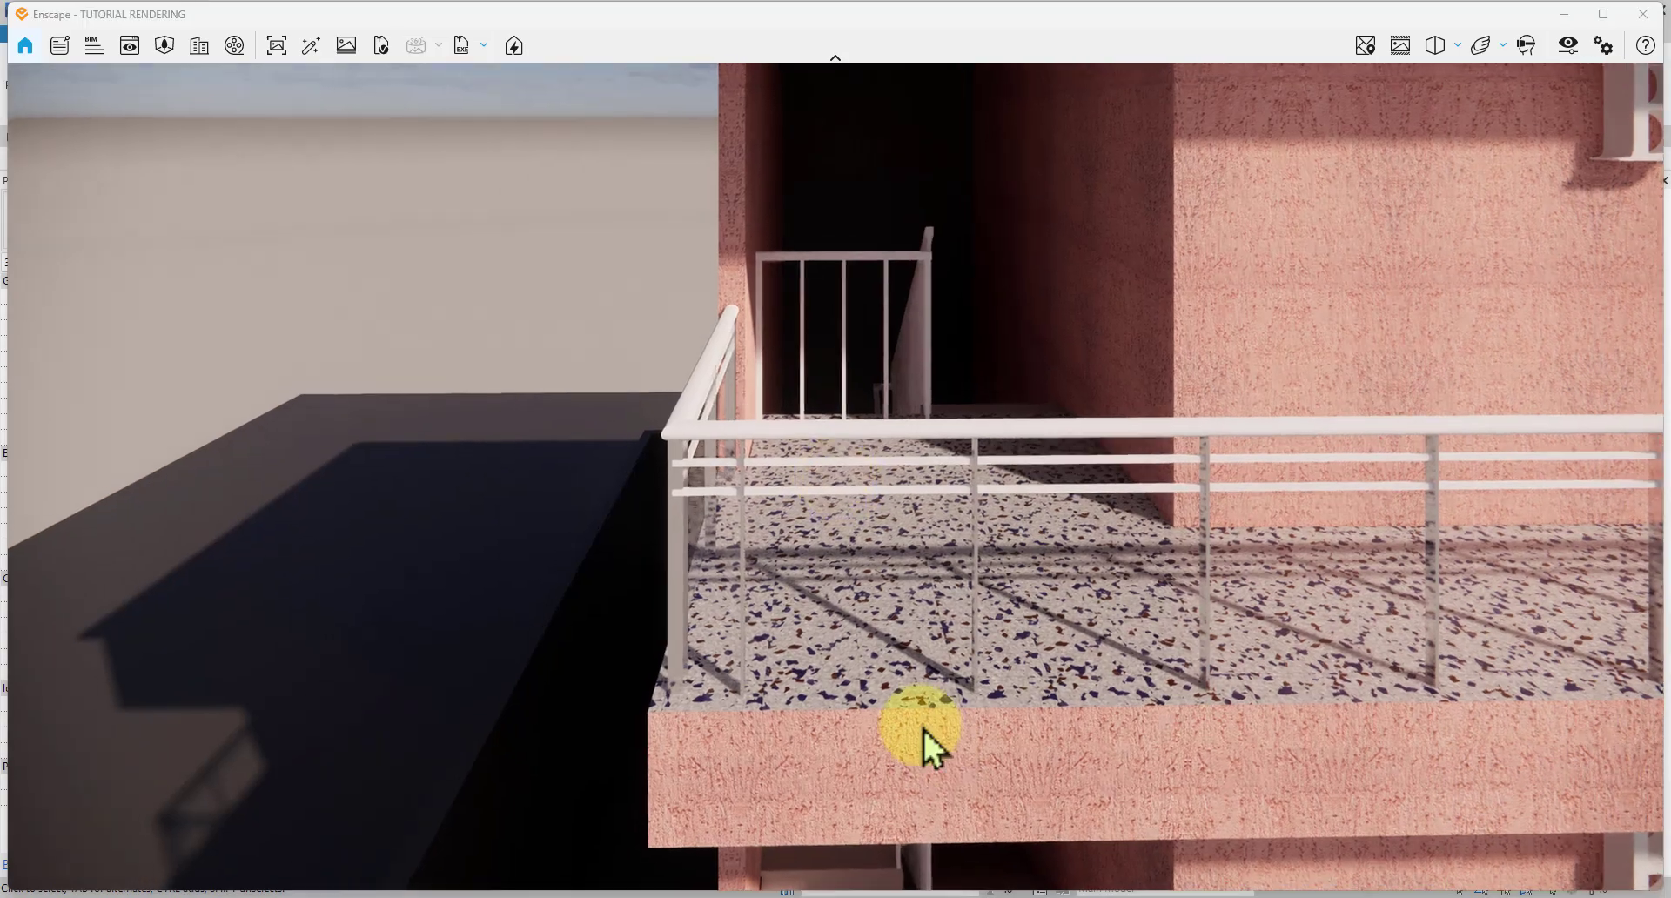
Step: Examine the tile finish on the balcony floor, then walk to the ground-floor entrance and check its floor and stair steps
{"action": "scroll", "coordinate": [921, 731], "scroll_direction": "up", "scroll_amount": 5}
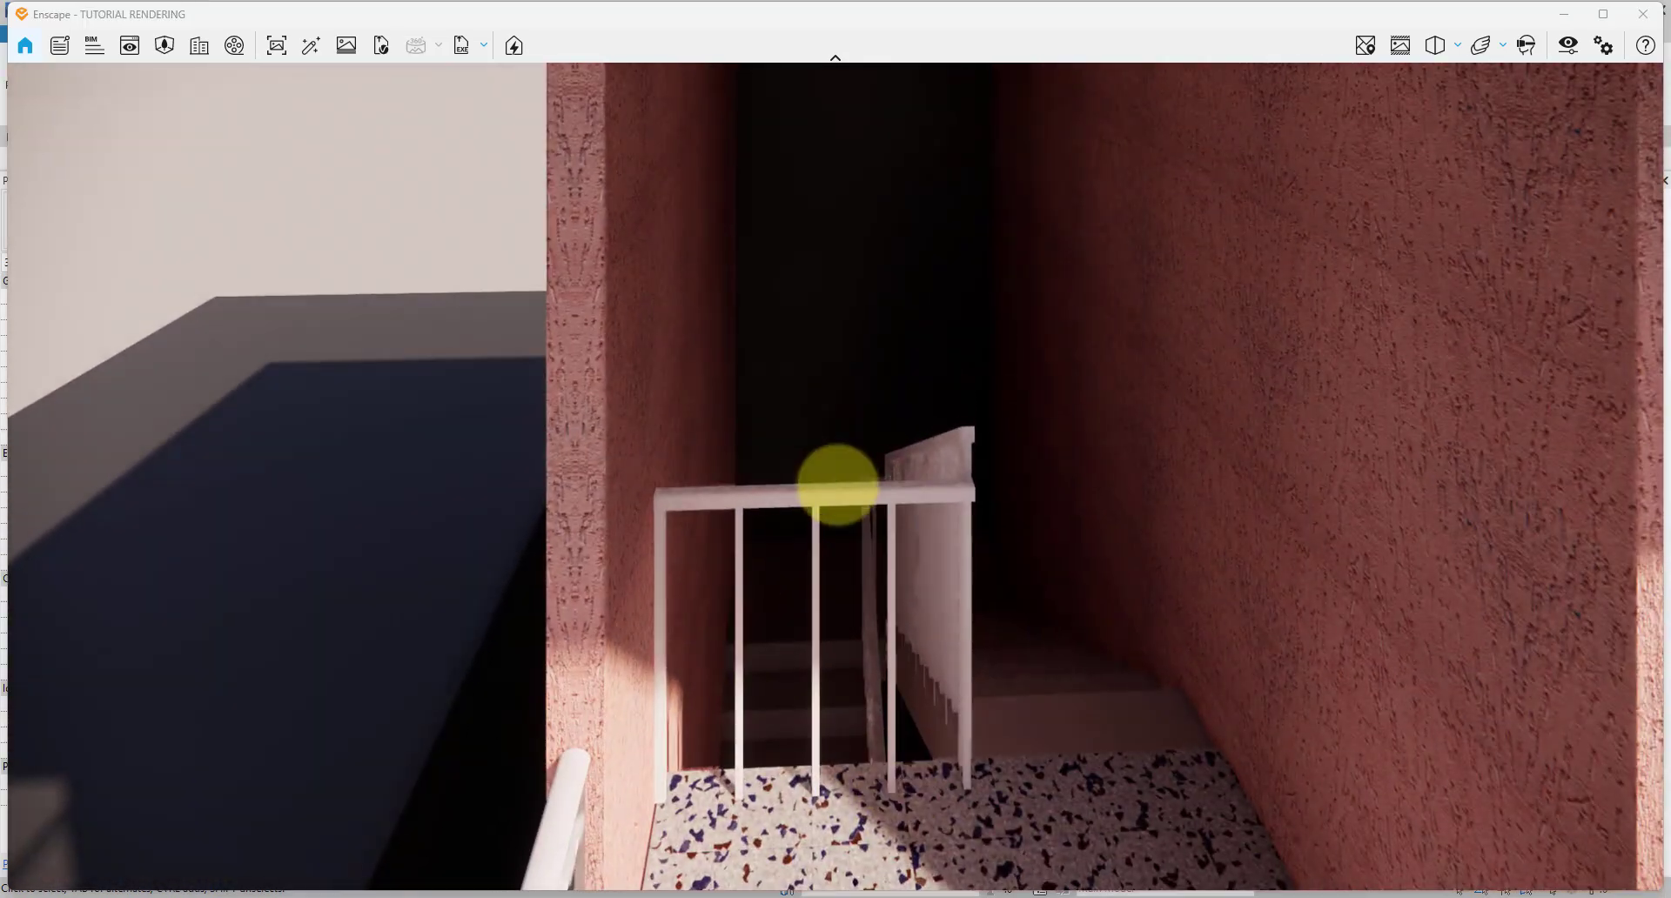
{"action": "key", "text": "space"}
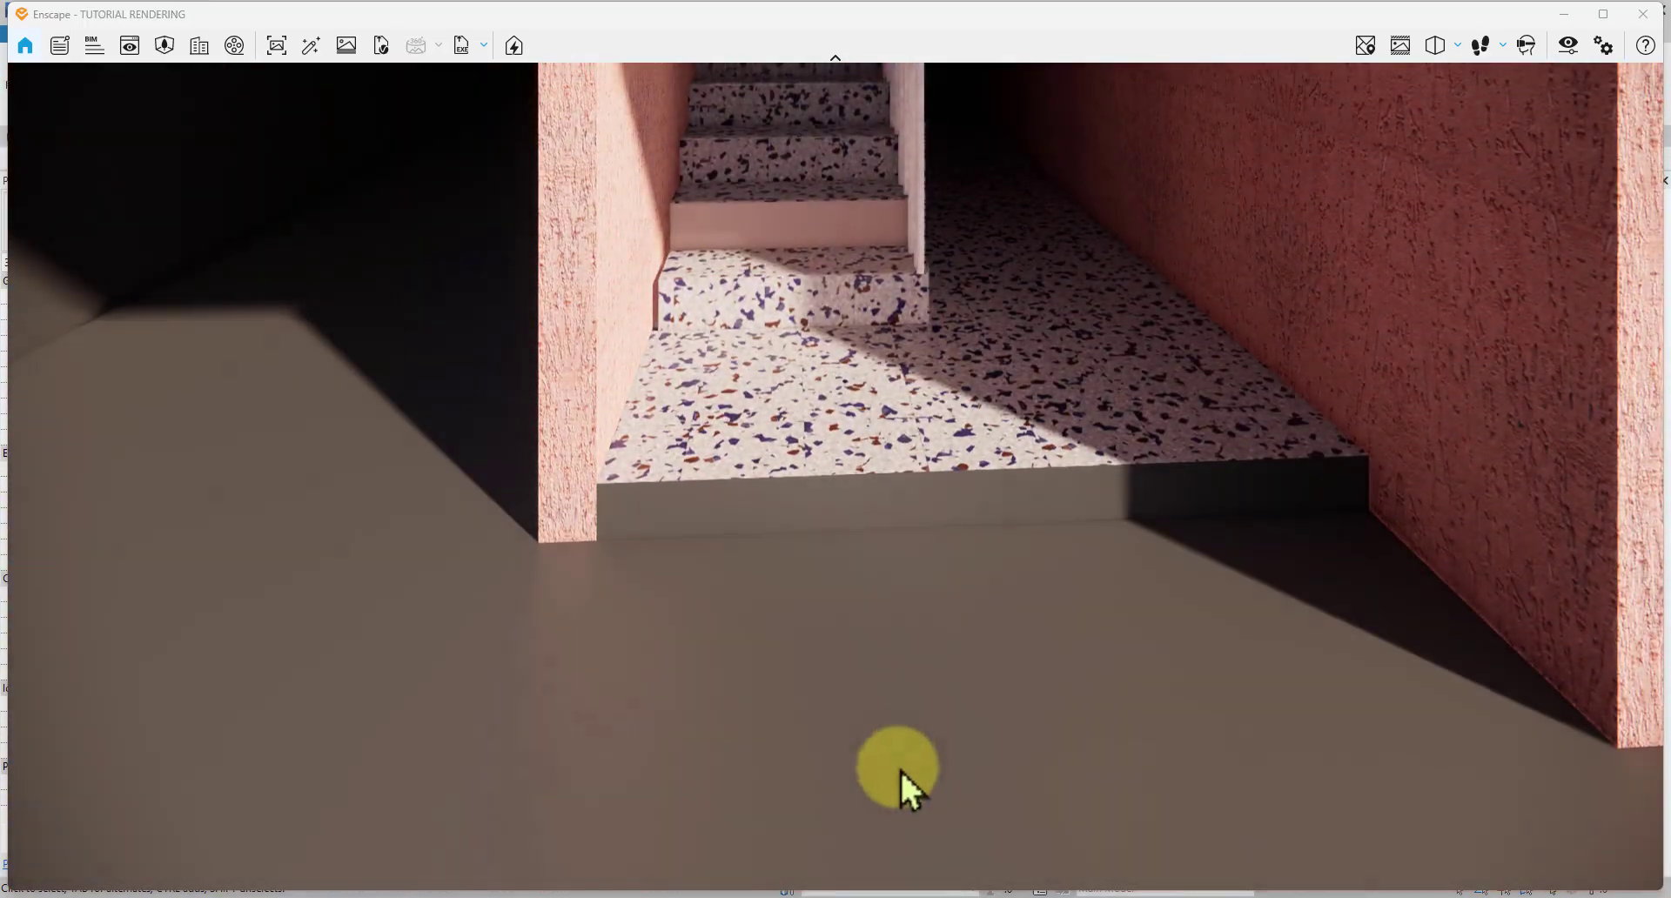
{"action": "mouse_move", "coordinate": [900, 769]}
{"action": "left_mouse_down"}
{"action": "mouse_move", "coordinate": [841, 179]}
{"action": "mouse_move", "coordinate": [884, 765]}
{"action": "left_mouse_up"}
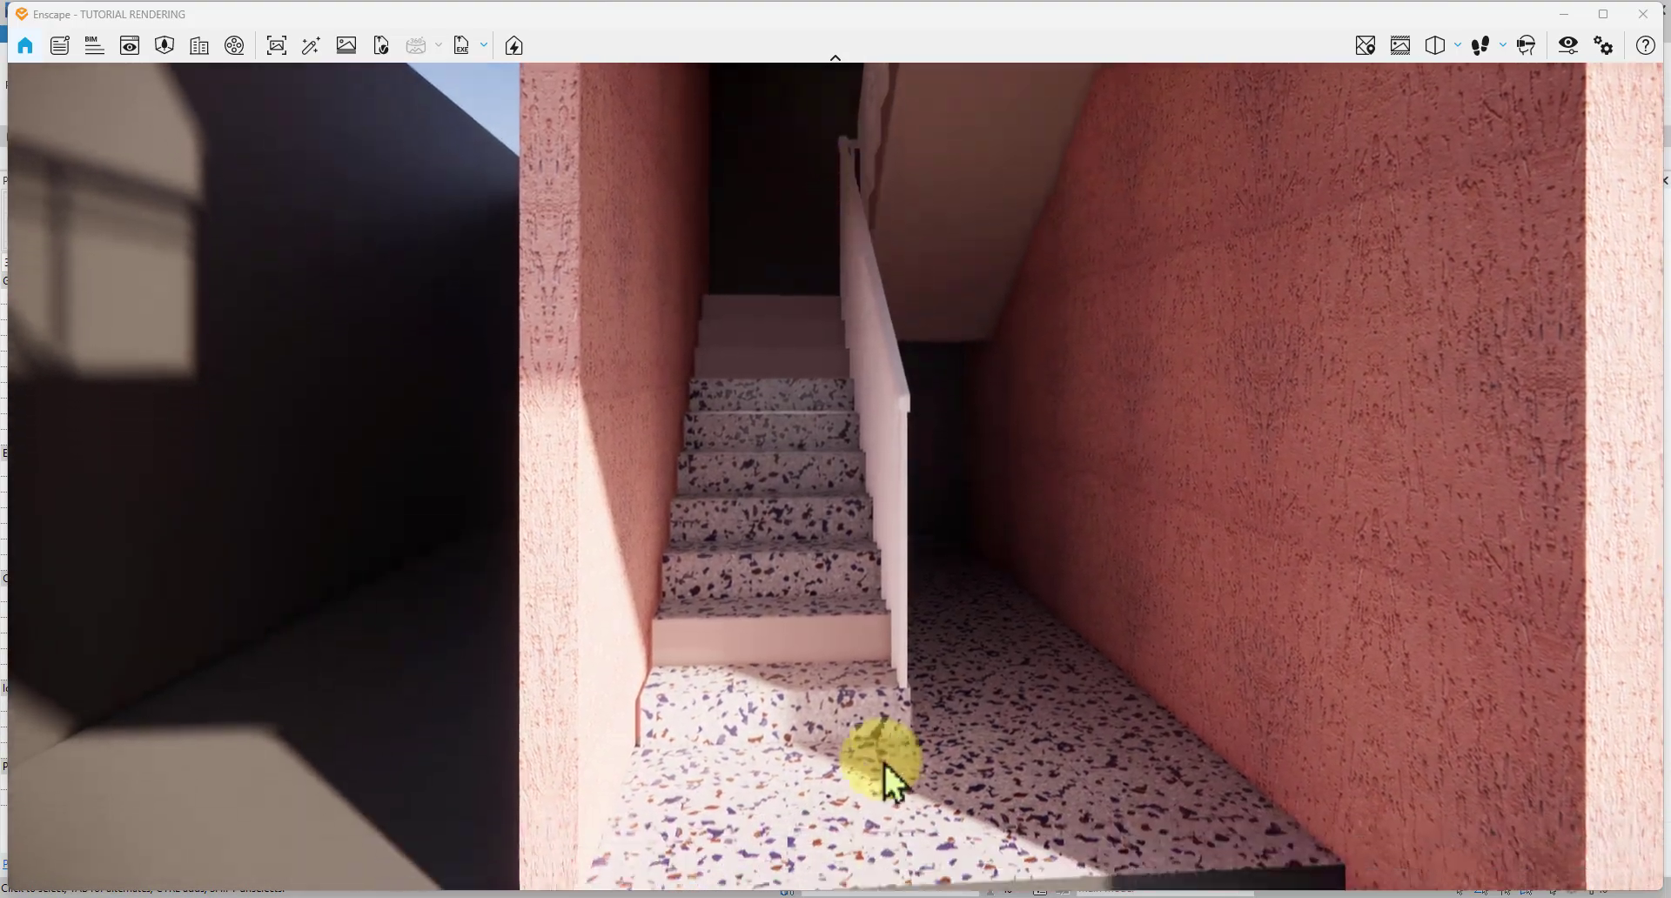
{"action": "key", "text": "w"}
{"action": "left_click_drag", "start_coordinate": [810, 531], "coordinate": [852, 817]}
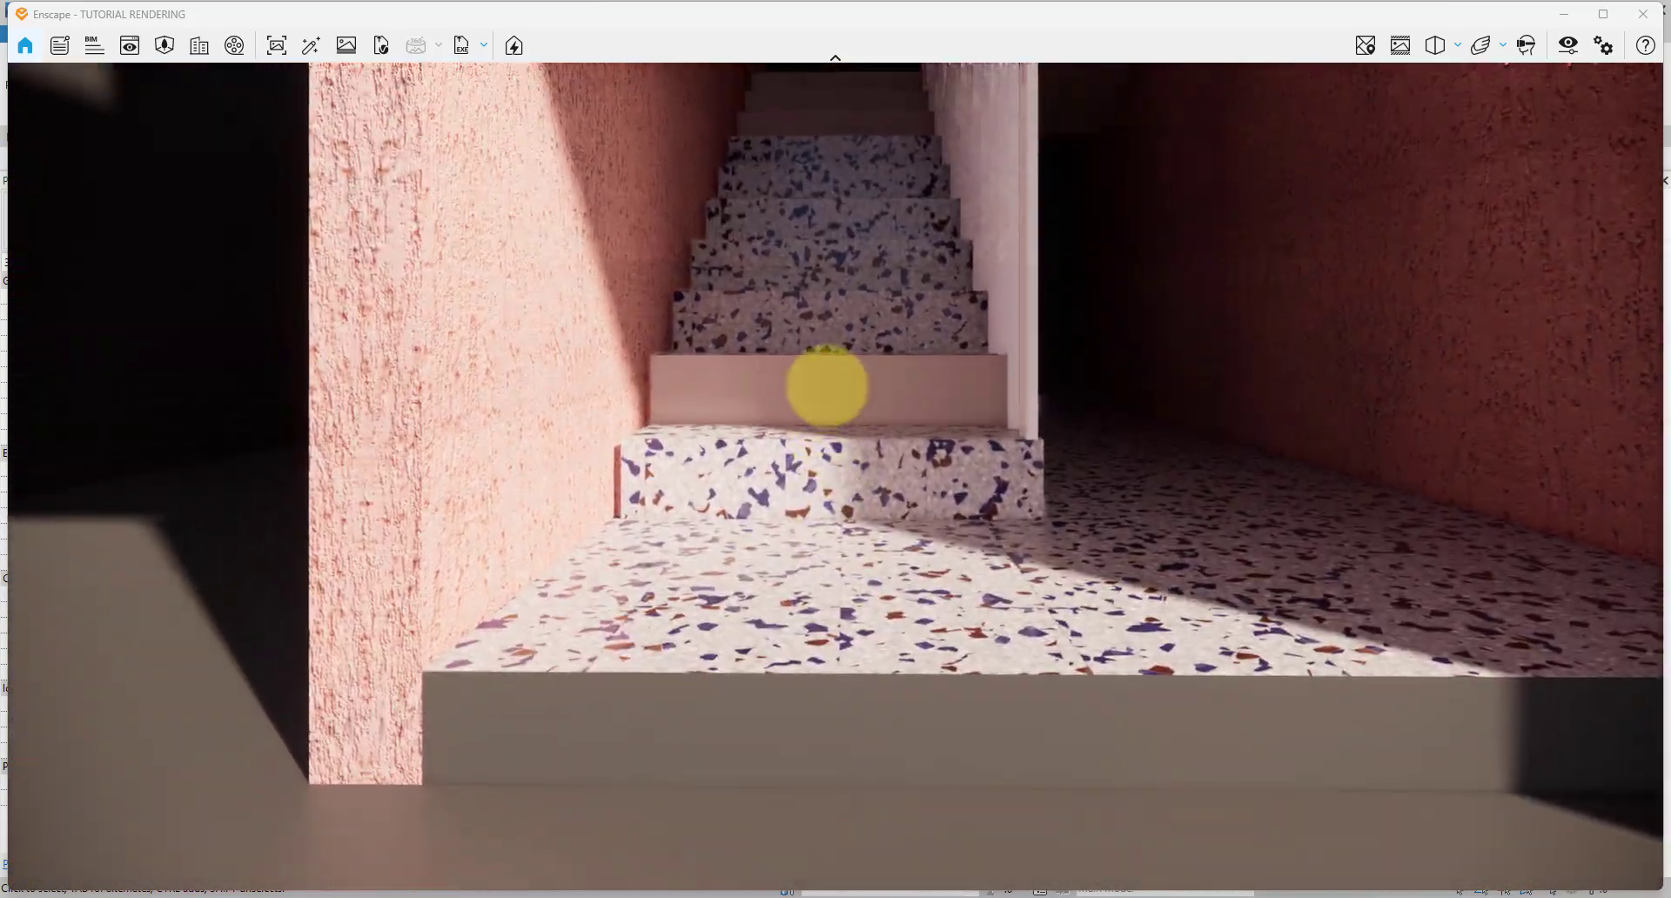
{"action": "left_click_drag", "start_coordinate": [827, 386], "coordinate": [778, 441]}
Step: Walk through the furnished rooms in the Enscape render, looking over the doors, windows and interior surfaces
{"action": "left_click_drag", "start_coordinate": [743, 541], "coordinate": [409, 499]}
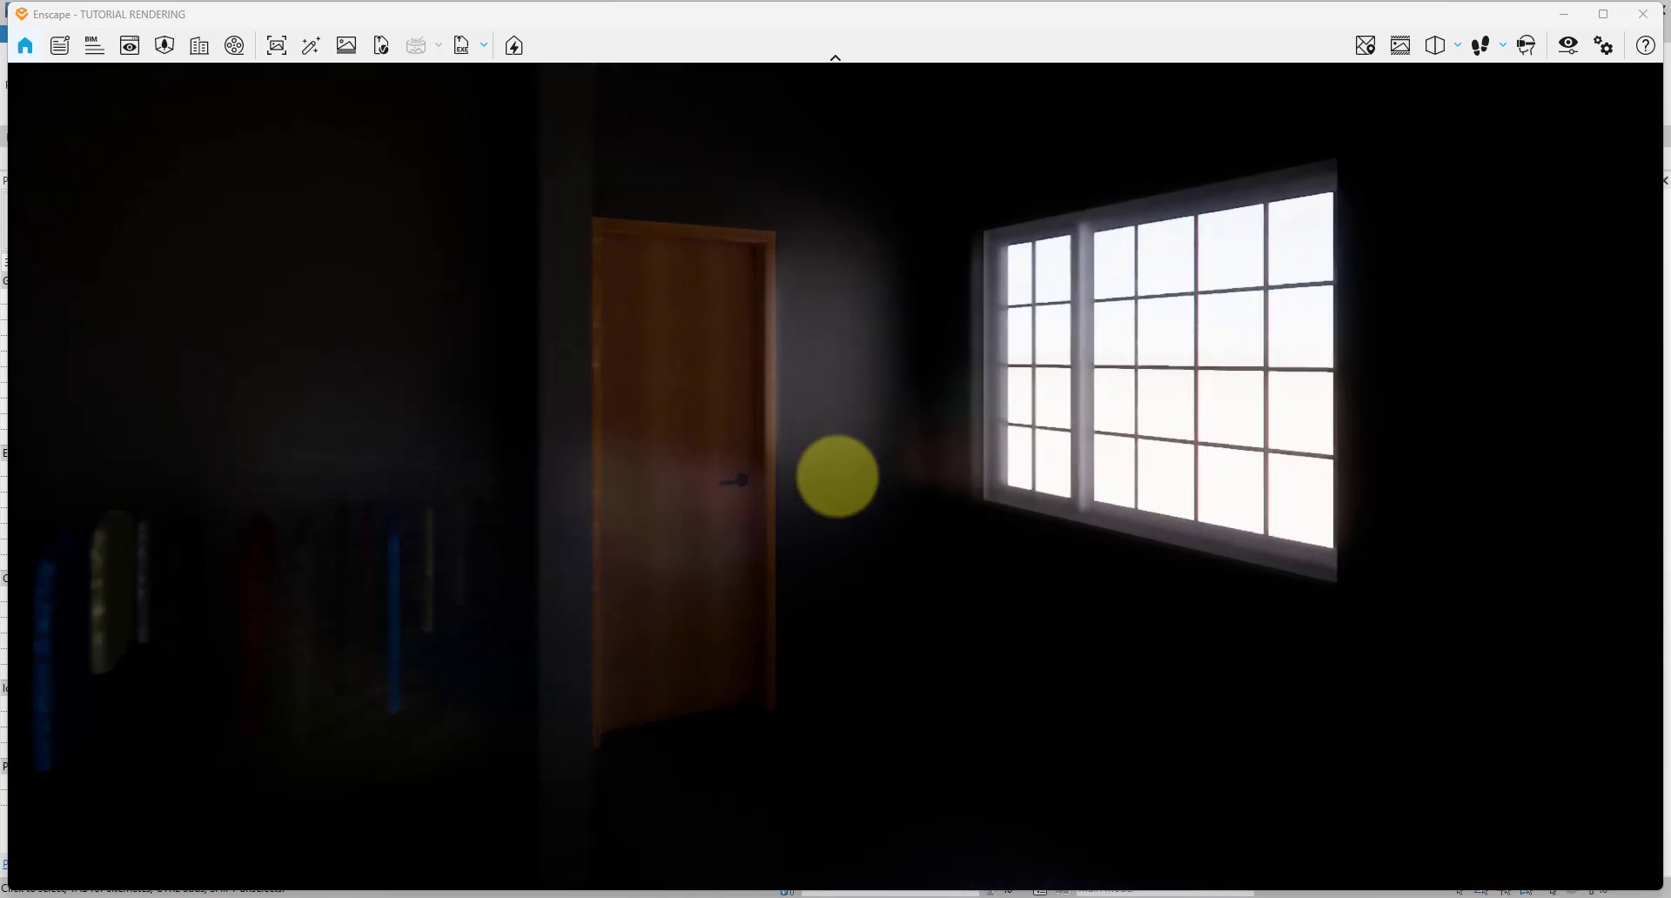
{"action": "left_click_drag", "start_coordinate": [838, 476], "coordinate": [709, 489]}
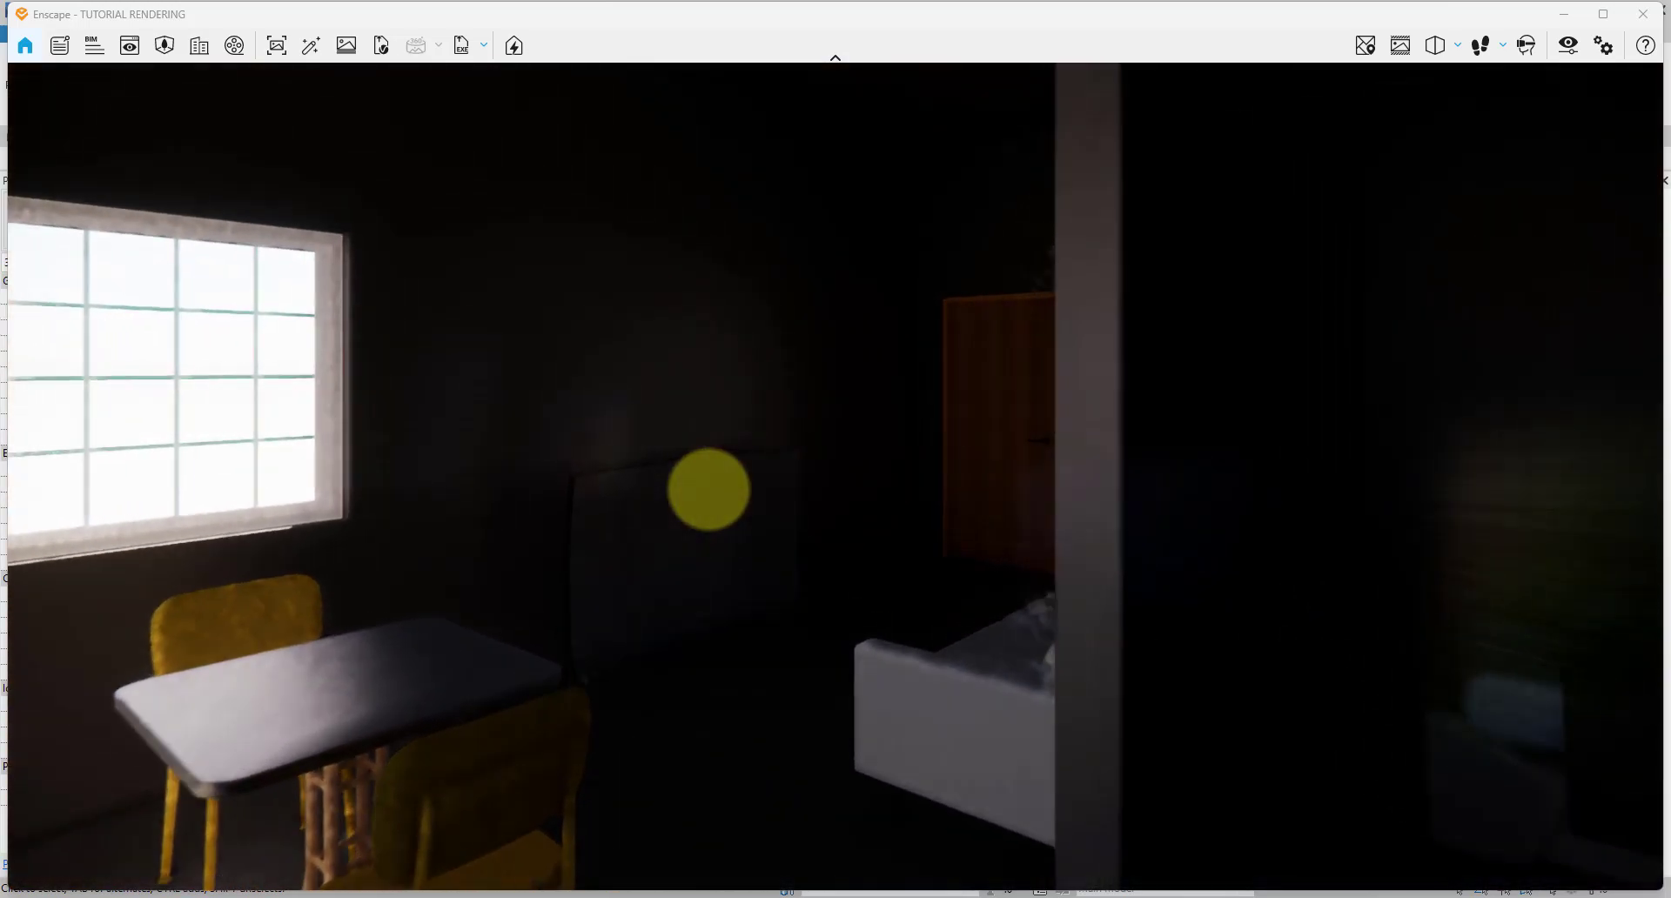
{"action": "key", "text": "w"}
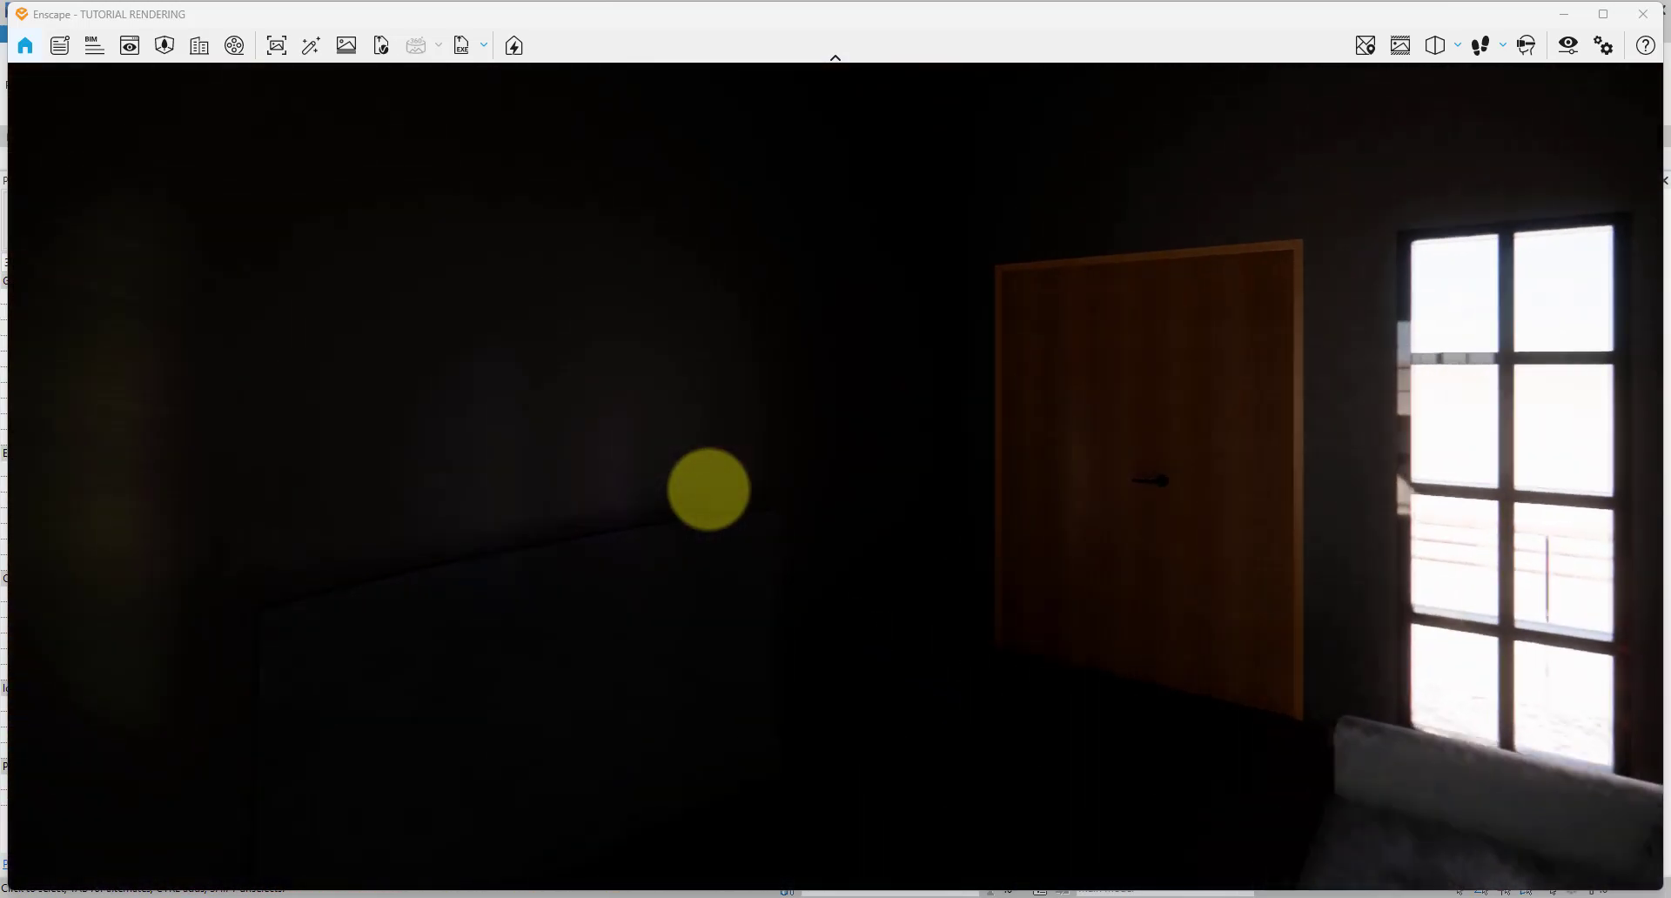
{"action": "left_click_drag", "start_coordinate": [938, 497], "coordinate": [955, 494]}
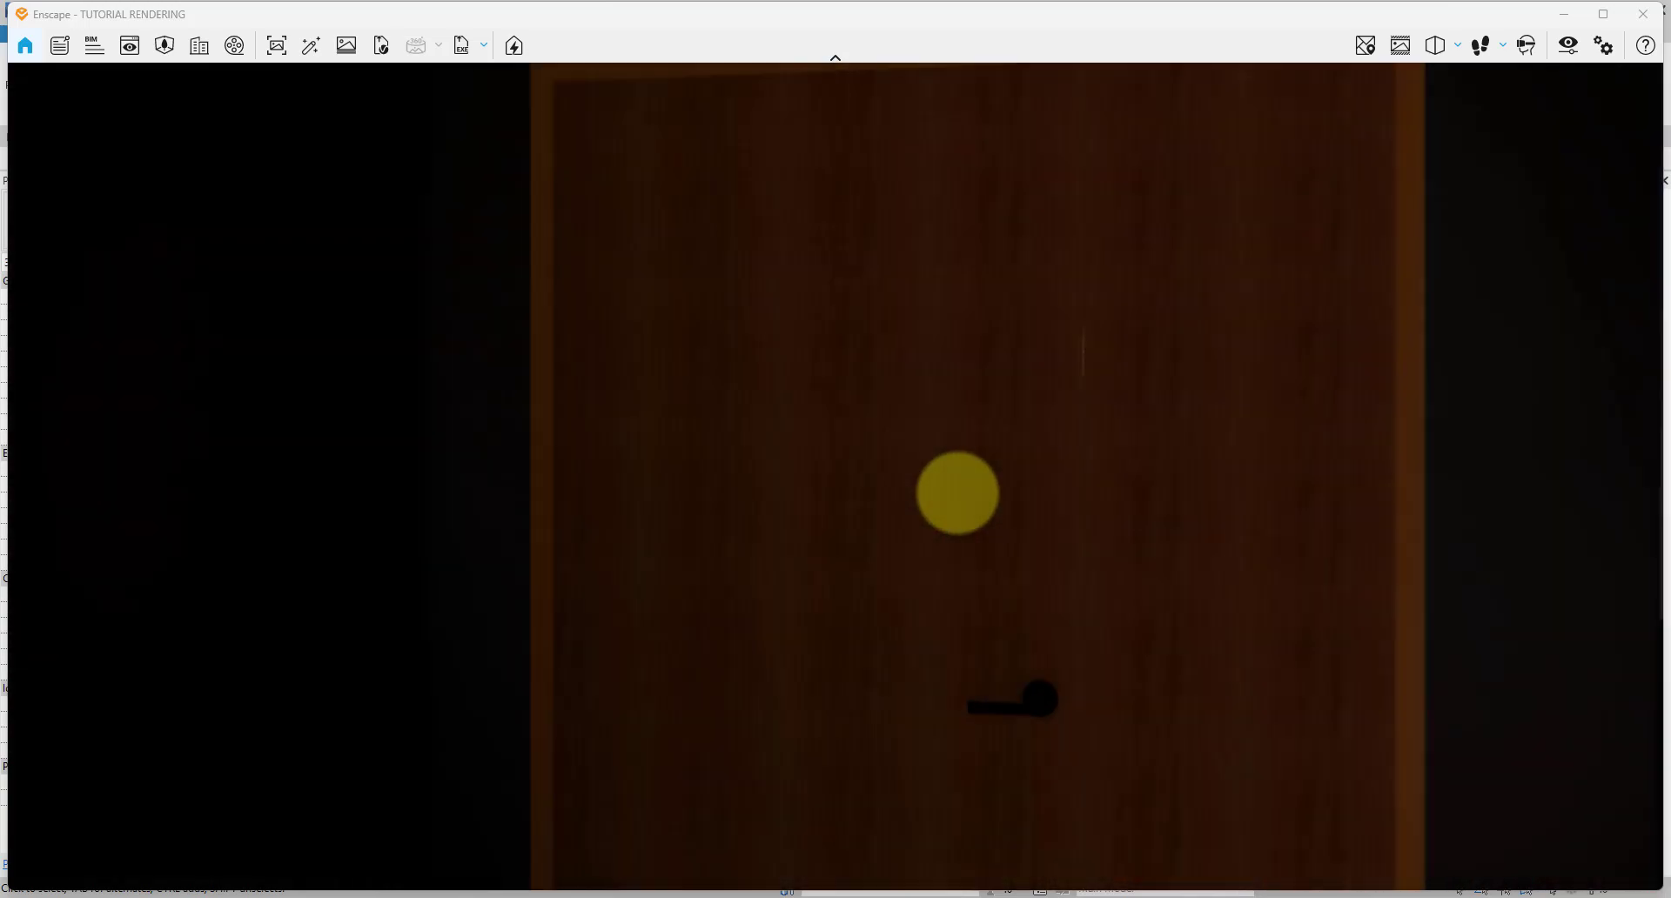
{"action": "key", "text": "w"}
{"action": "left_click_drag", "start_coordinate": [958, 493], "coordinate": [1668, 593]}
{"action": "key", "text": "a"}
{"action": "key", "text": "w"}
Step: Move back outside in the render and examine the ground-floor entrance and staircase finish
{"action": "left_click_drag", "start_coordinate": [837, 477], "coordinate": [1288, 477]}
{"action": "left_click_drag", "start_coordinate": [1226, 719], "coordinate": [168, 812]}
{"action": "left_click_drag", "start_coordinate": [172, 740], "coordinate": [767, 230]}
{"action": "key", "text": "s"}
{"action": "key", "text": "d"}
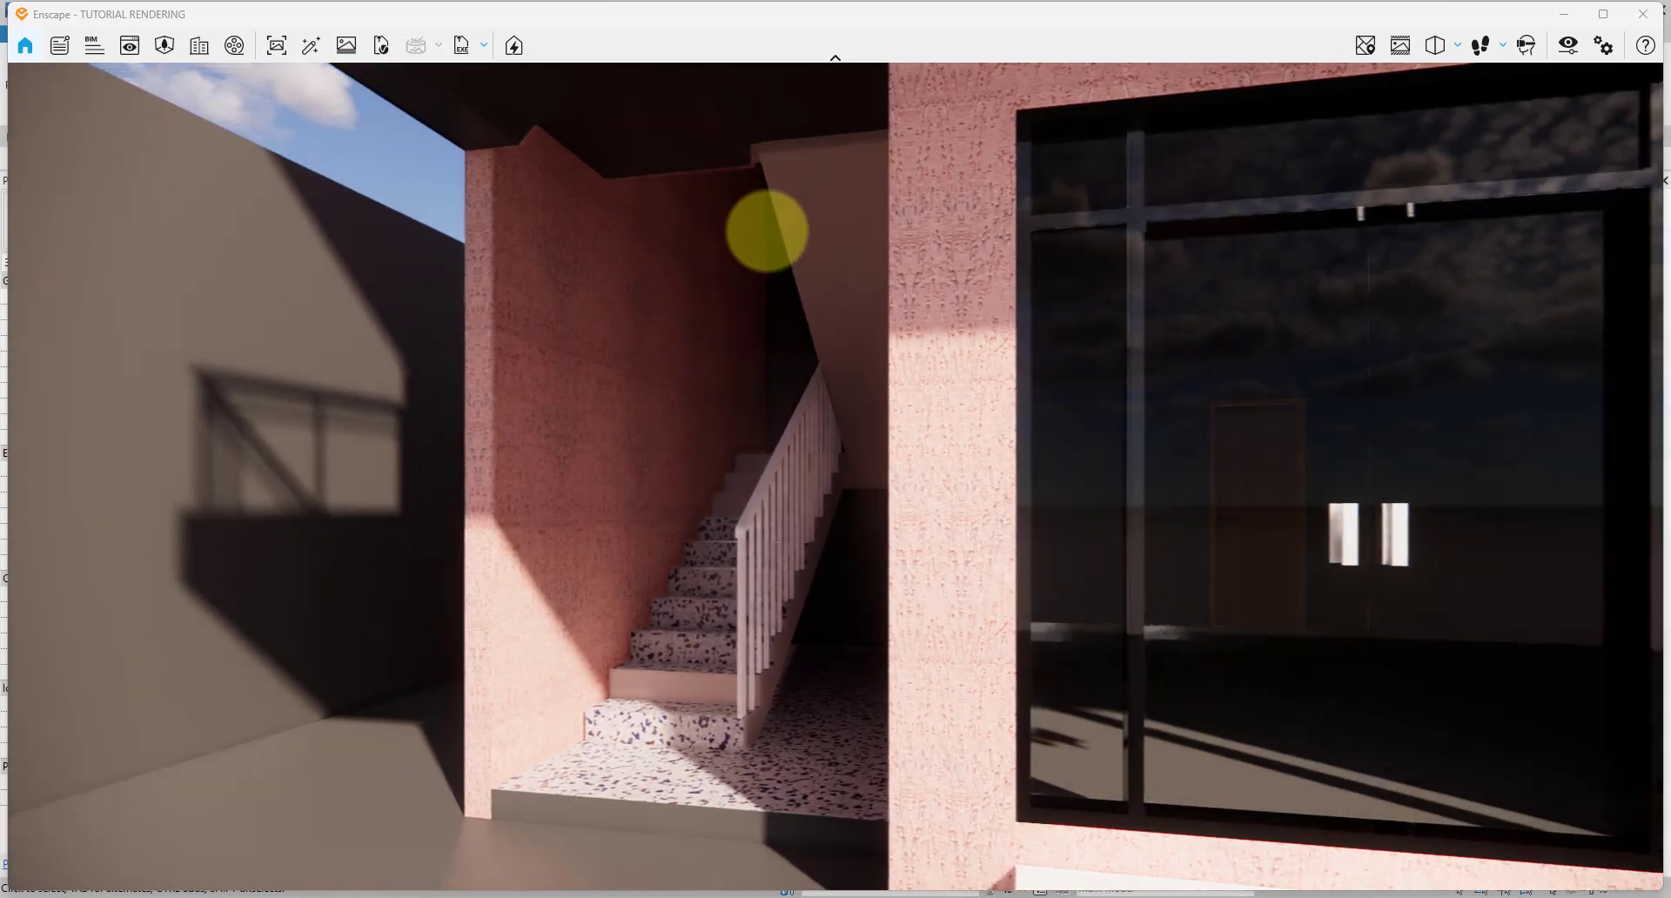
{"action": "key", "text": "s"}
{"action": "key", "text": "d"}
{"action": "key", "text": "s"}
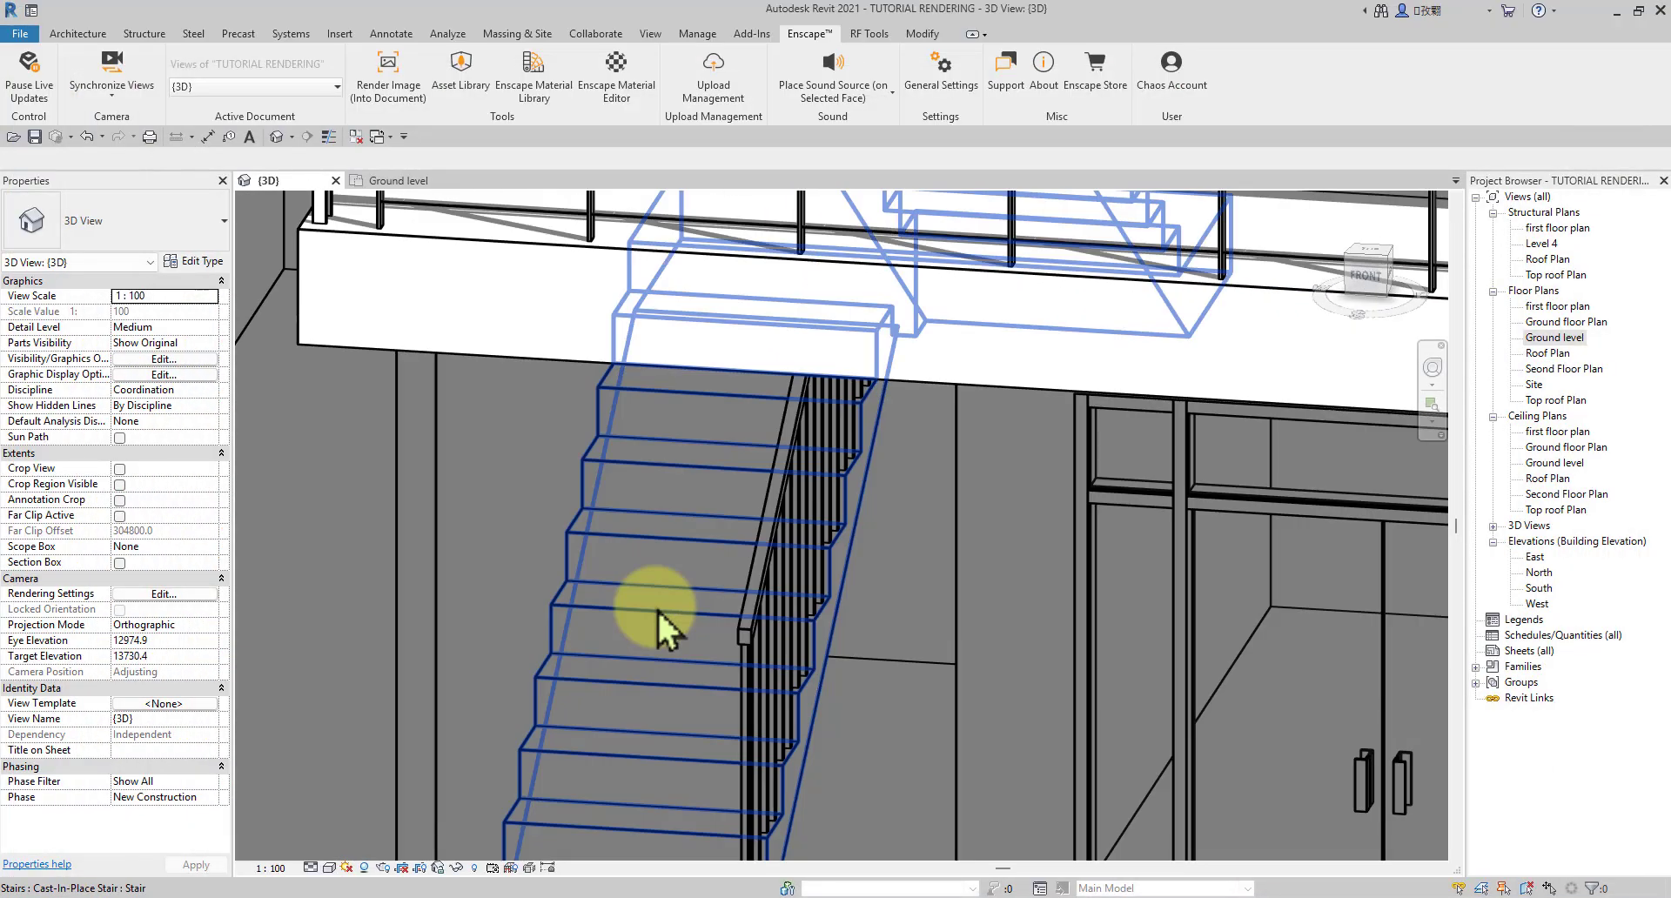
Step: In Revit, open the ground-floor stair's type properties and those of its 150mm Depth run type
{"action": "left_click", "coordinate": [657, 609]}
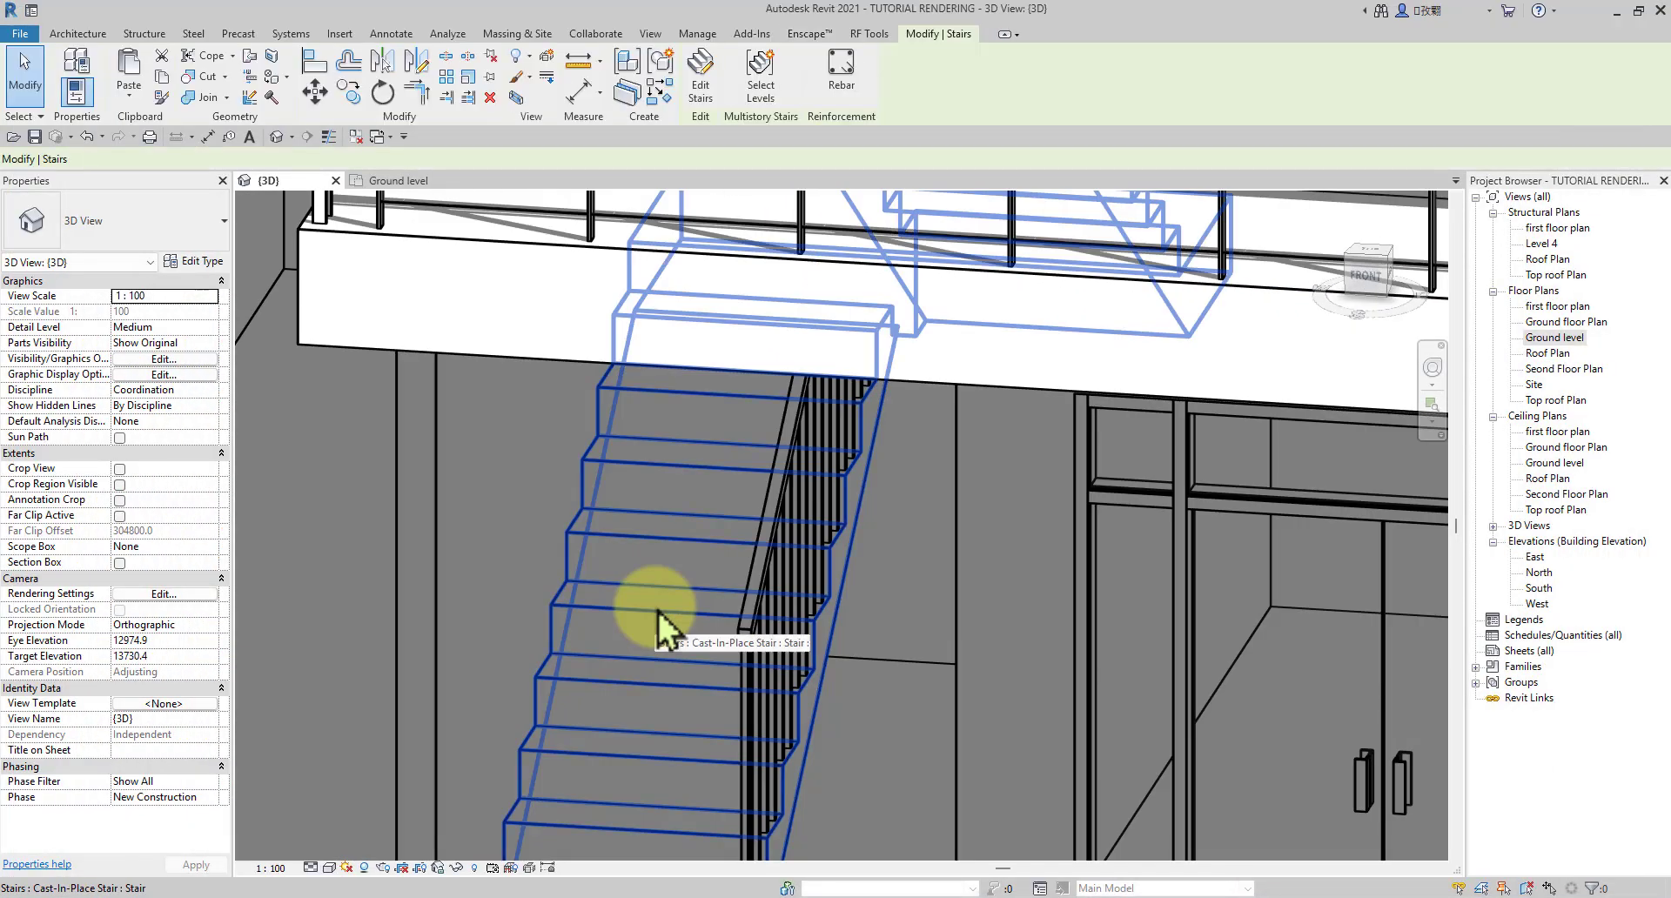
{"action": "left_click", "coordinate": [200, 264]}
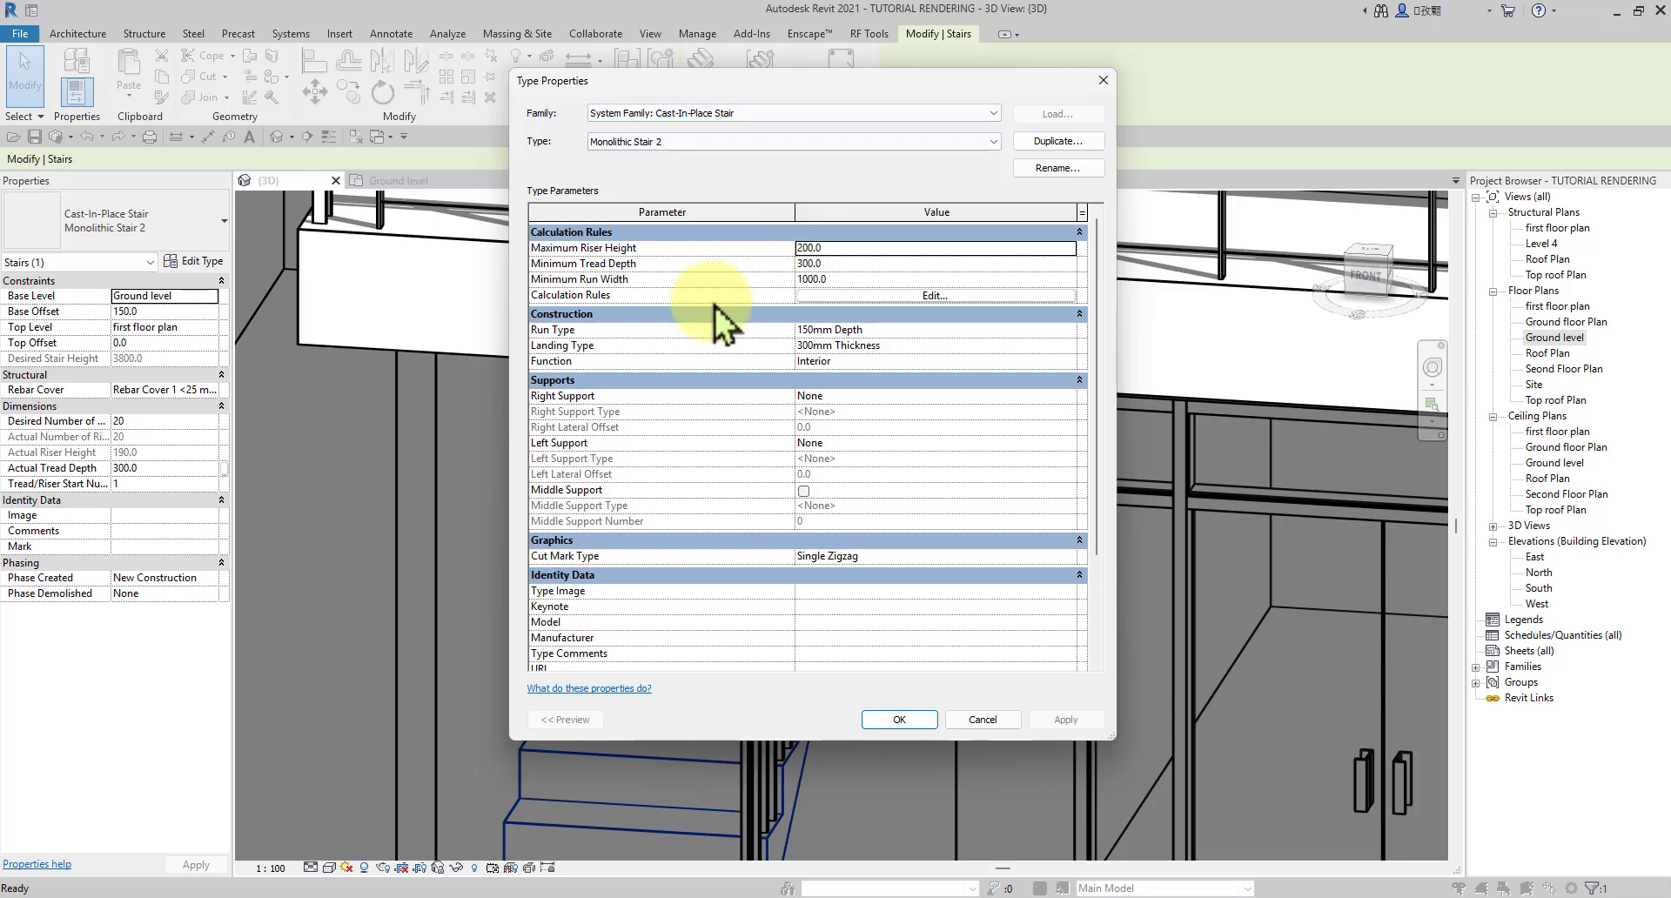
{"action": "scroll", "coordinate": [827, 414], "scroll_direction": "down", "scroll_amount": 3}
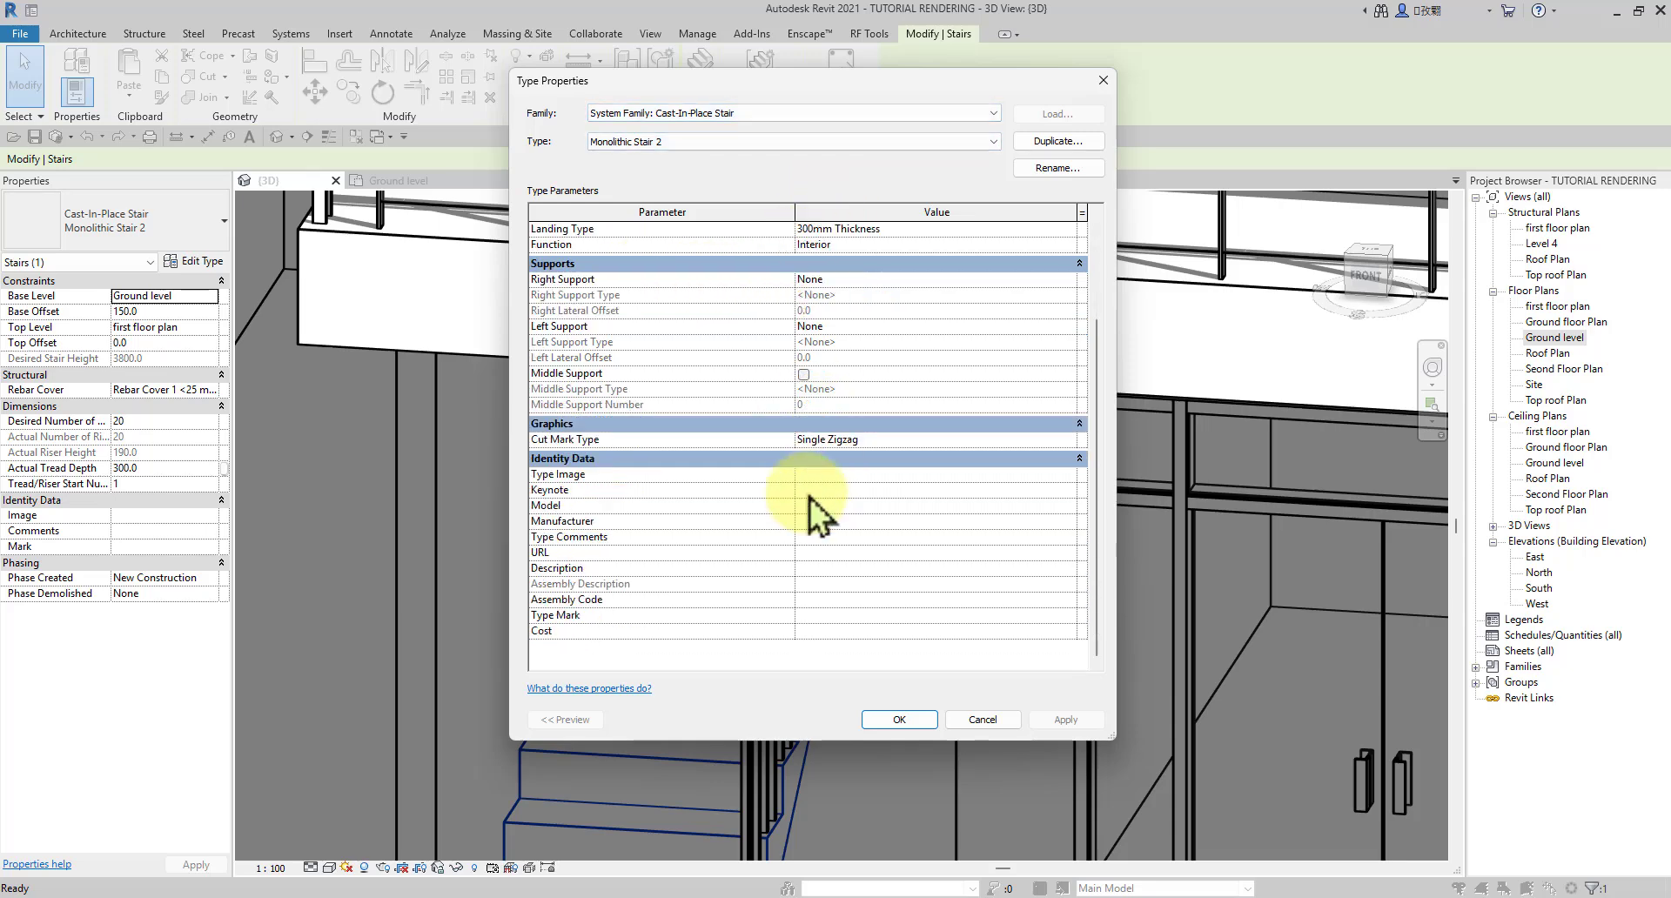
{"action": "scroll", "coordinate": [809, 498], "scroll_direction": "up", "scroll_amount": 3}
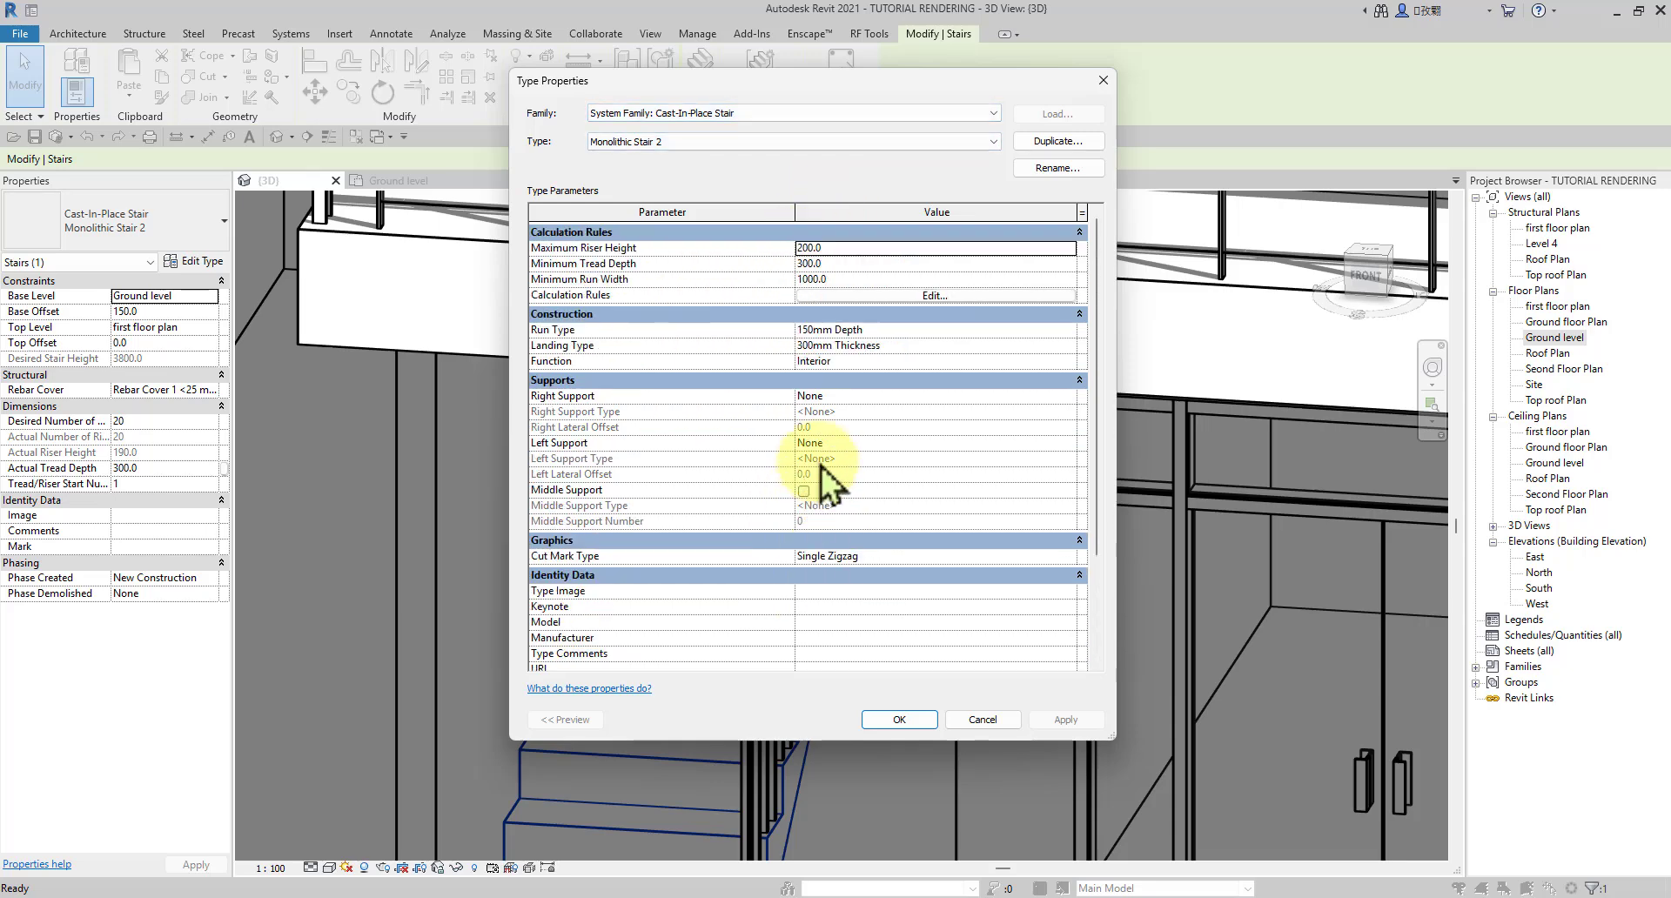
{"action": "left_click", "coordinate": [1069, 334]}
{"action": "left_click", "coordinate": [1070, 334]}
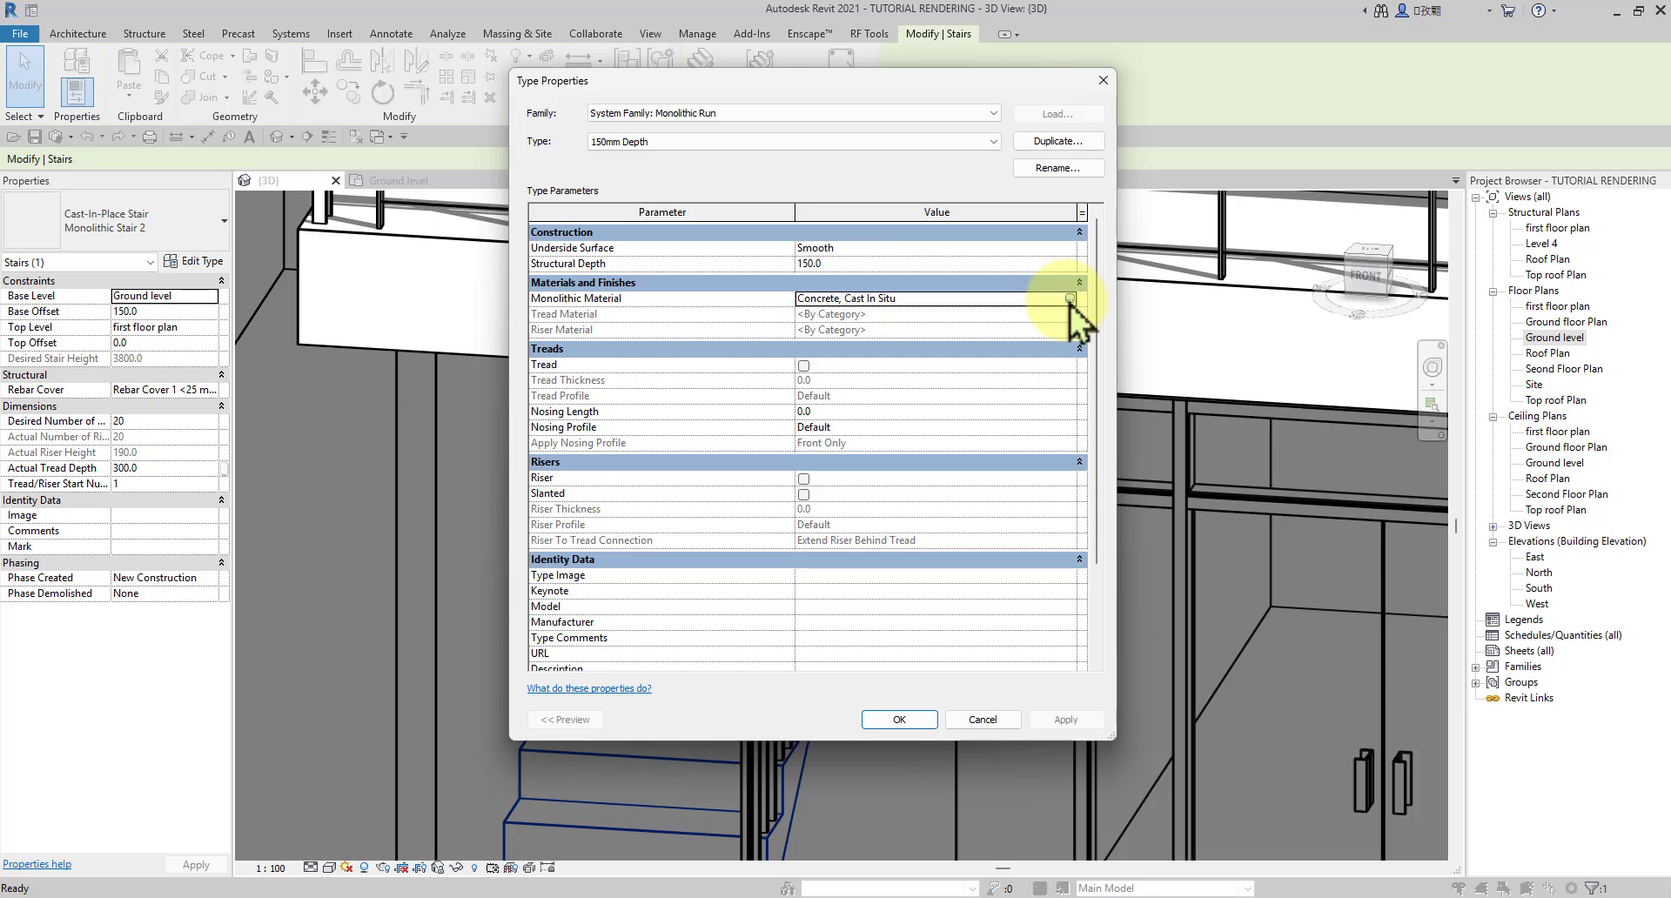
Step: Set the run type's monolithic material to Tiles 17 with Use Render Appearance enabled, and accept the stair type changes
{"action": "left_click", "coordinate": [1070, 298]}
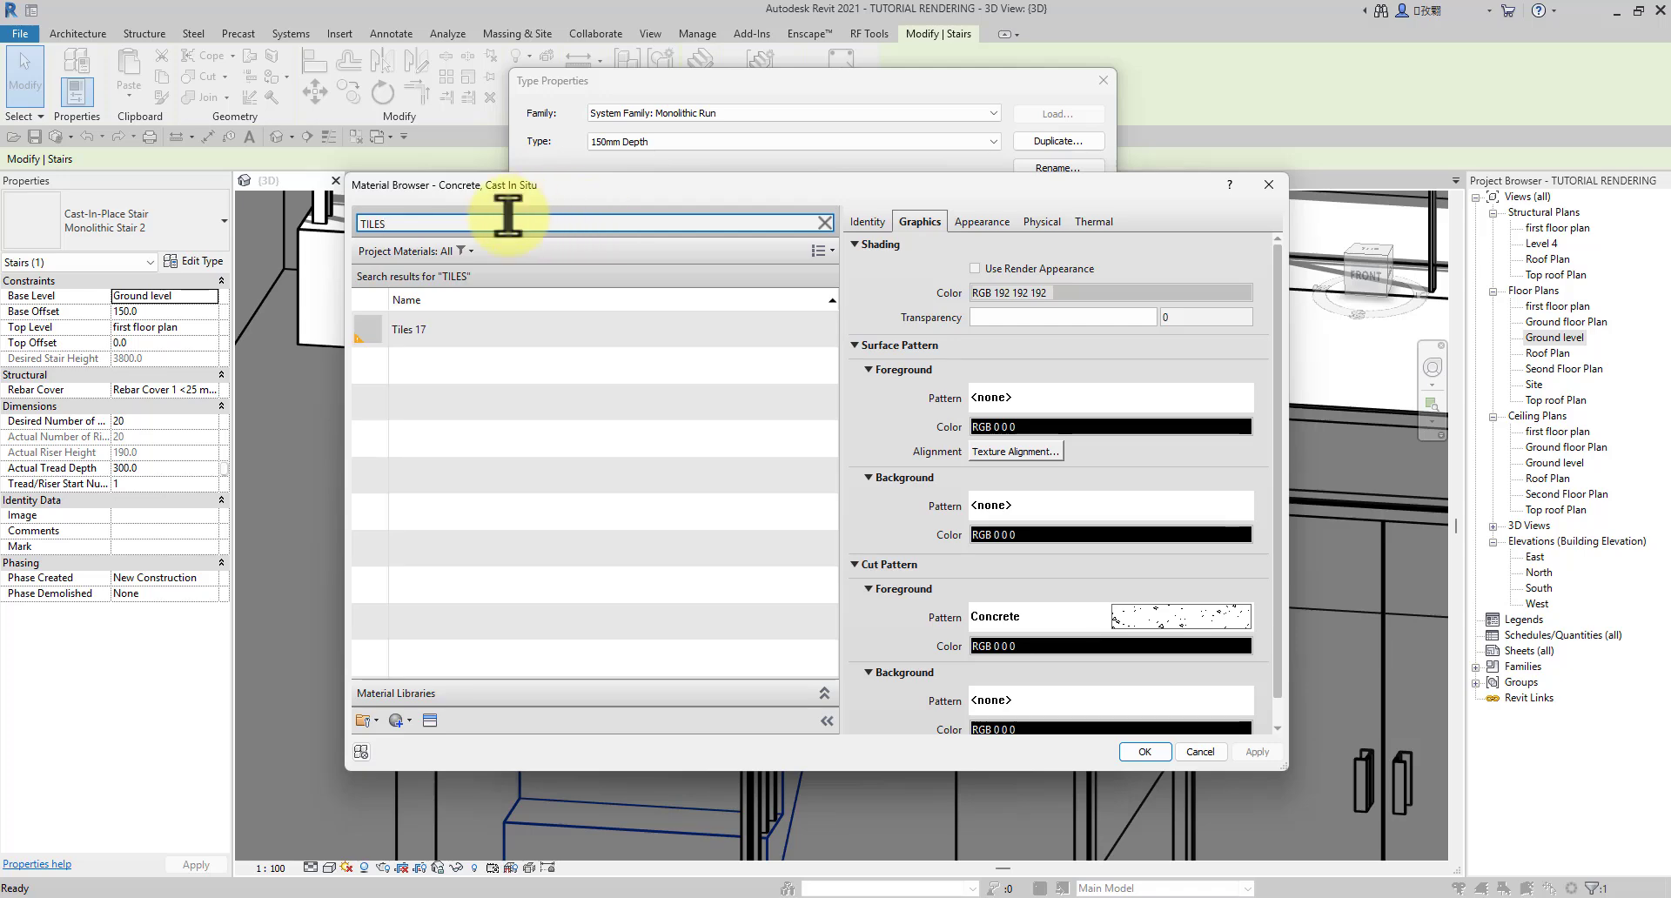
{"action": "left_click", "coordinate": [457, 331]}
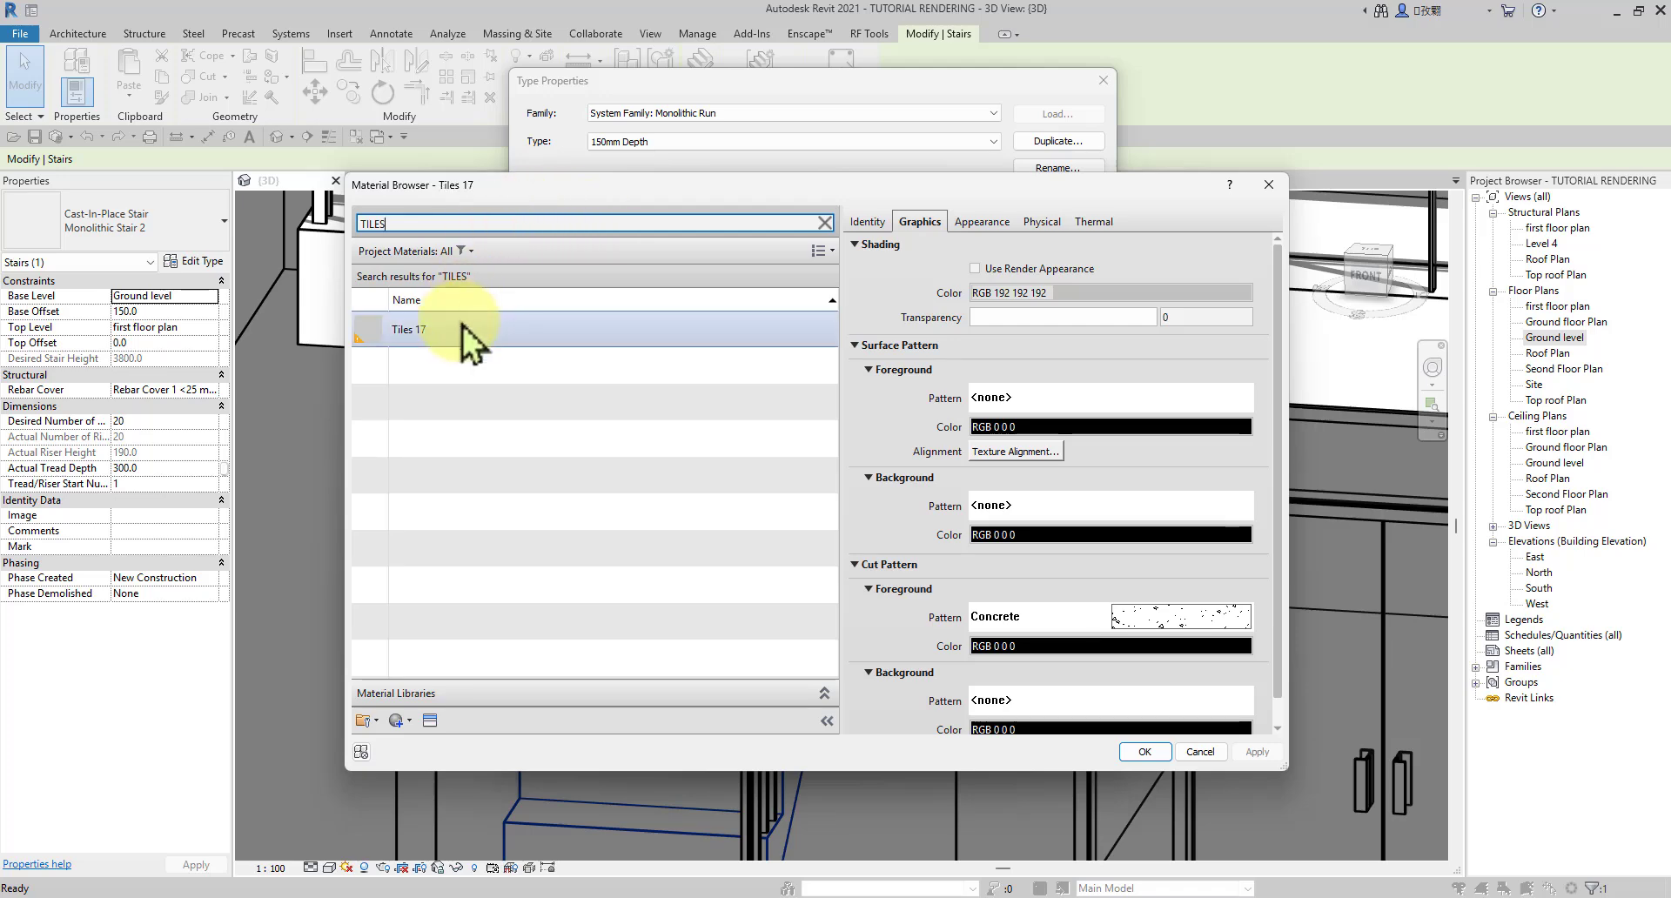
{"action": "left_click", "coordinate": [974, 269]}
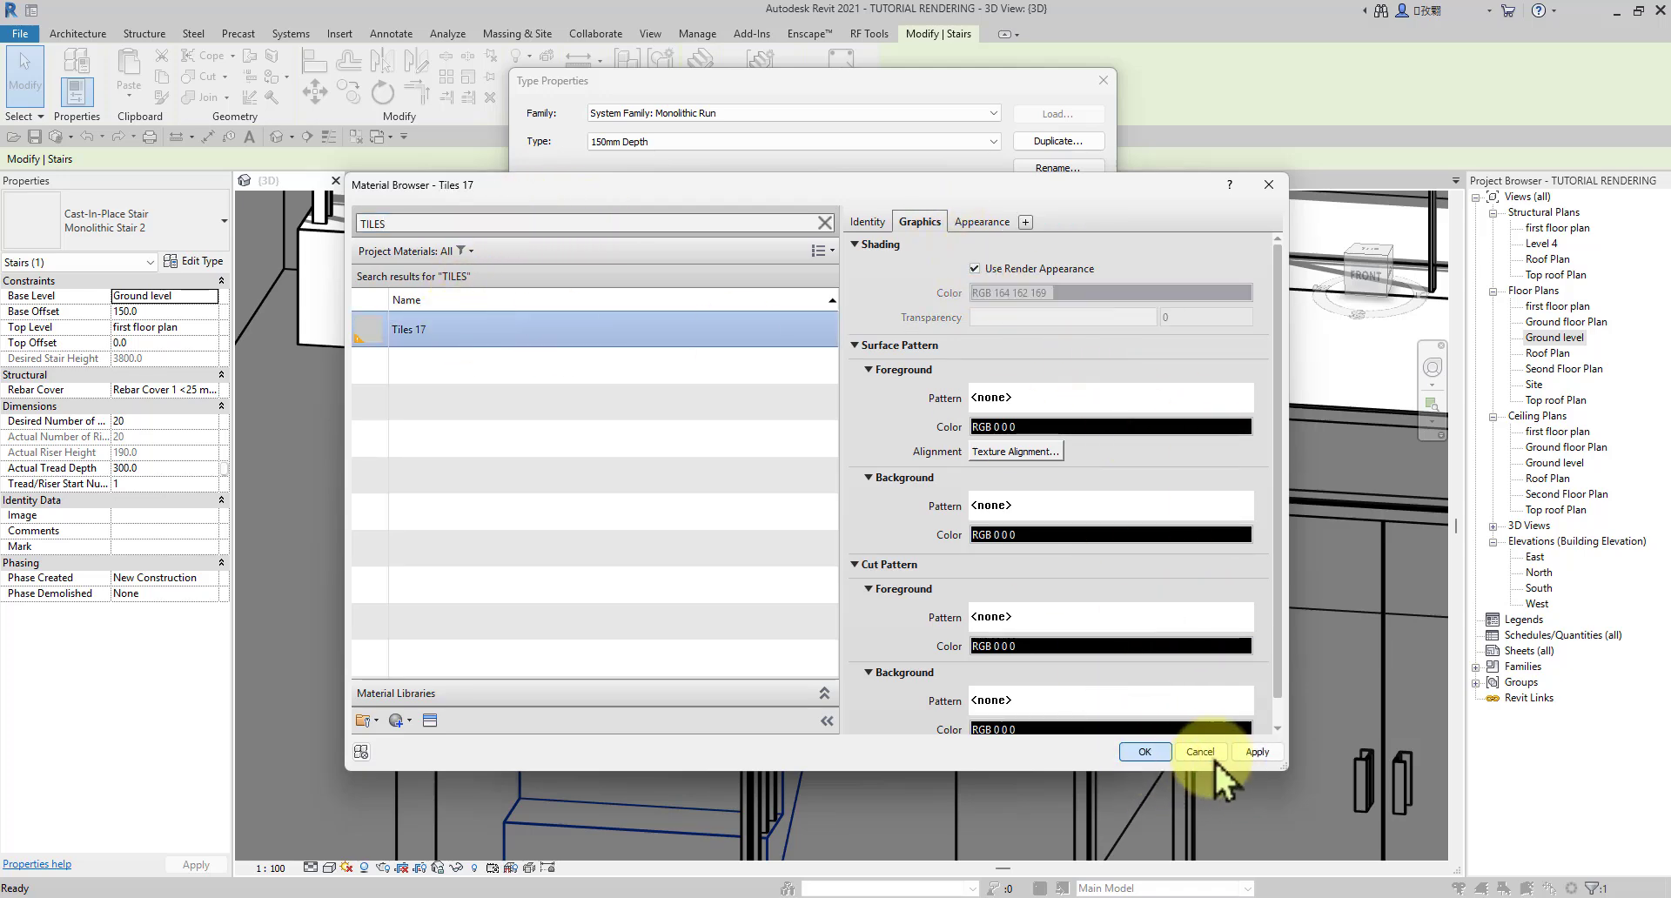
{"action": "left_click", "coordinate": [1145, 752]}
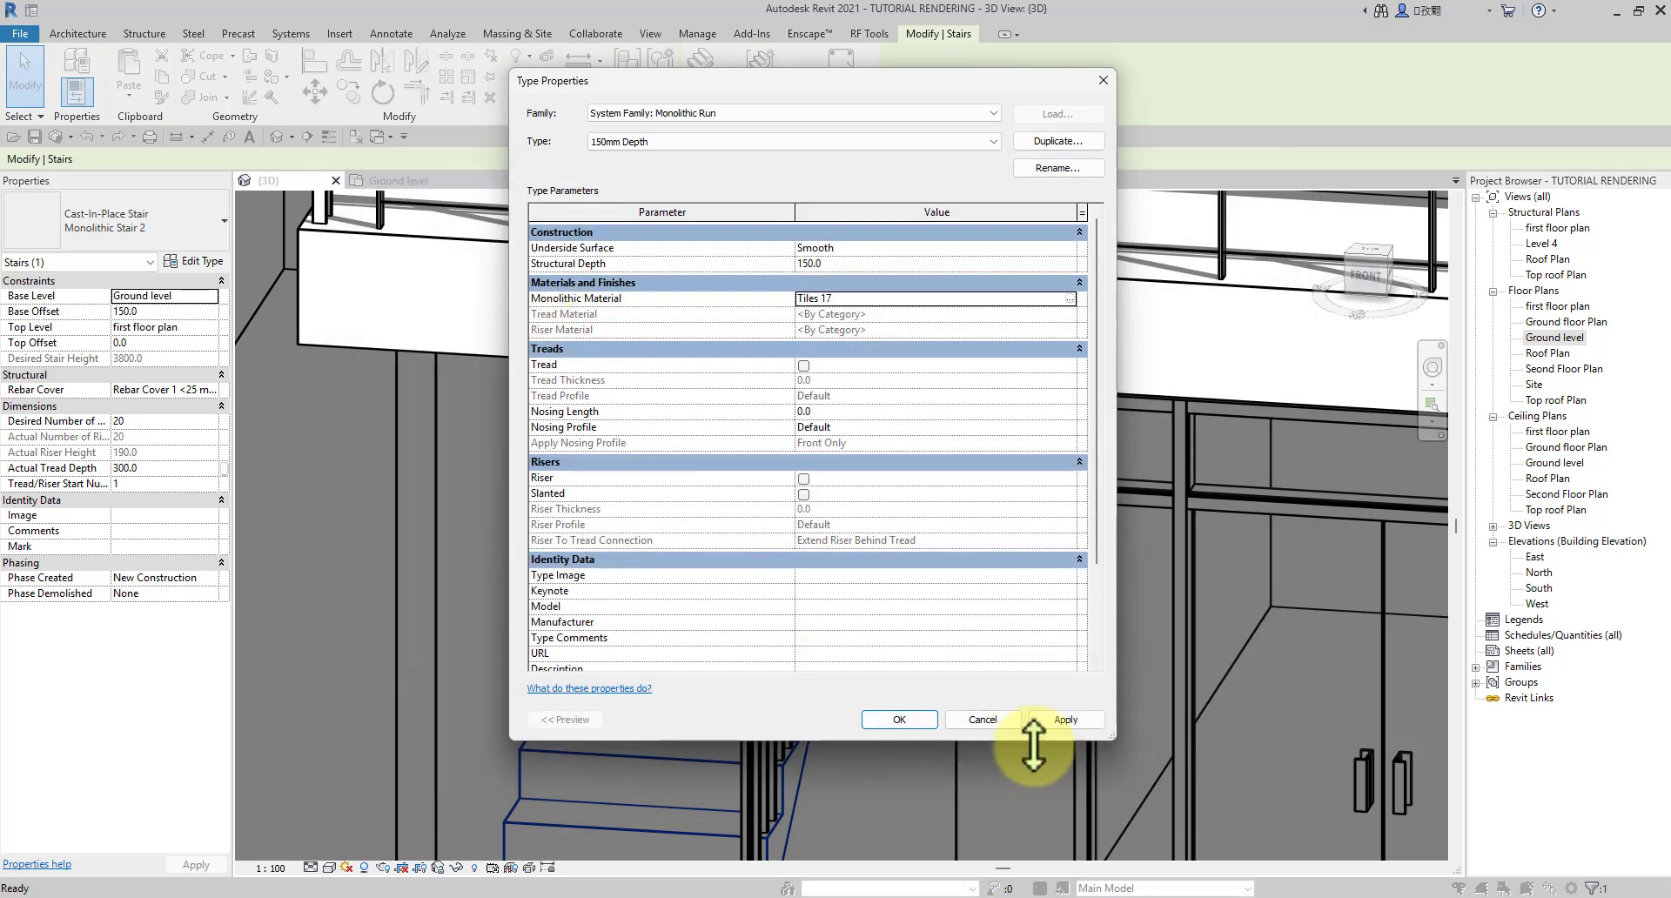
{"action": "left_click", "coordinate": [896, 720]}
{"action": "scroll", "coordinate": [772, 661], "scroll_direction": "down", "scroll_amount": 2}
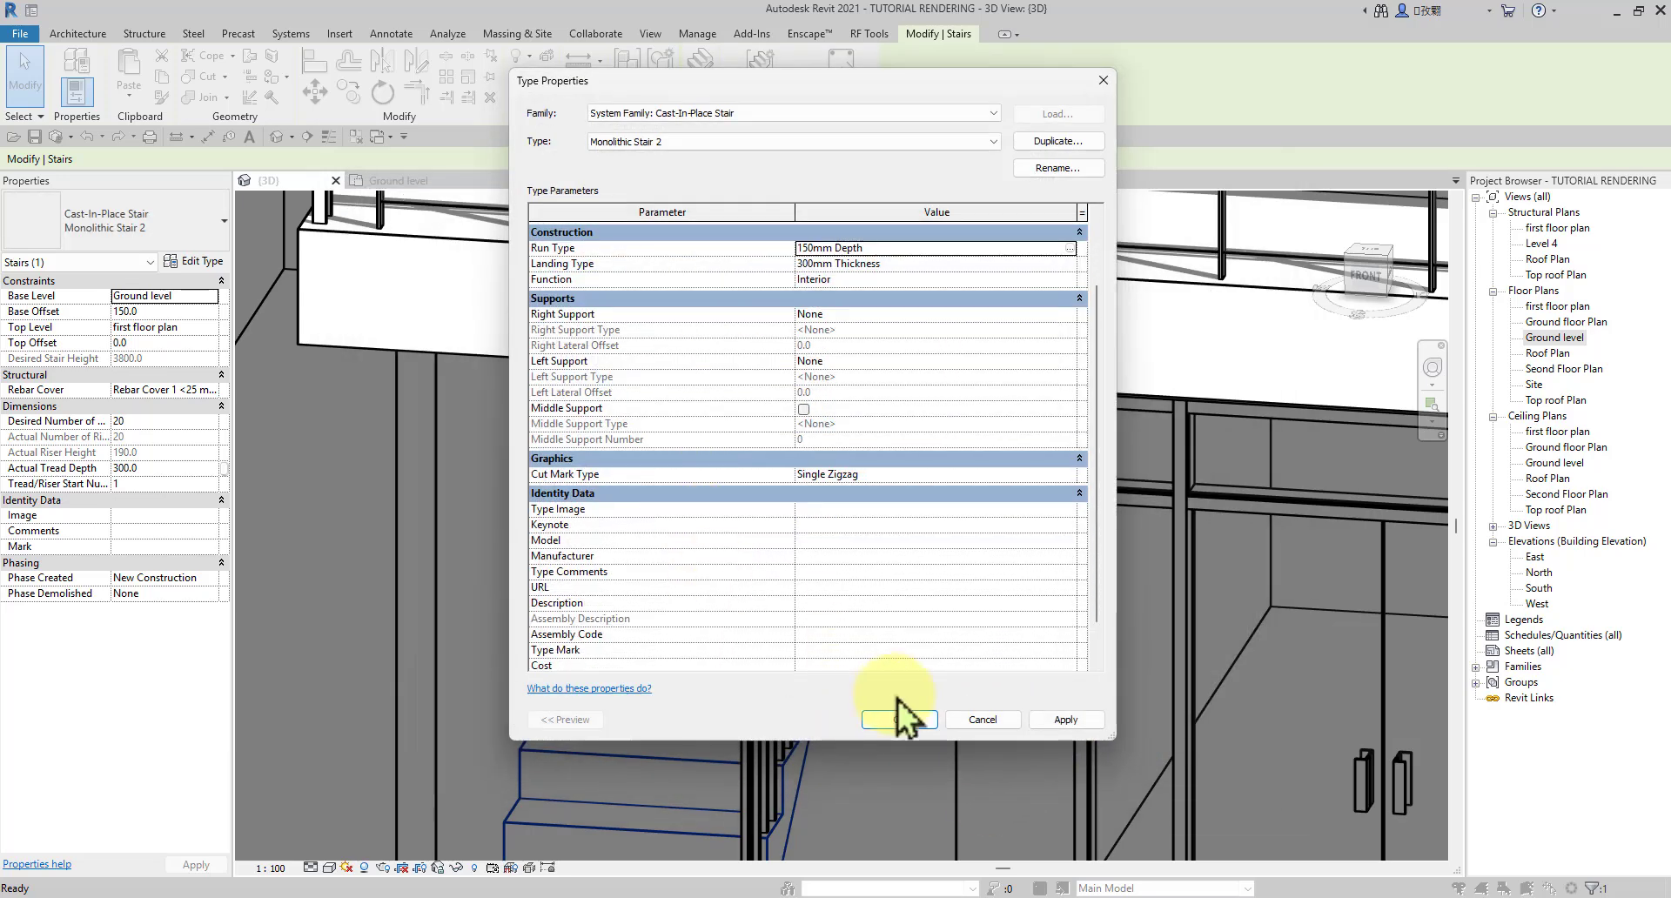
{"action": "left_click", "coordinate": [899, 719]}
Step: Switch to Enscape and inspect the tiles on the first-floor balcony, its stairs and the underside of the flight above
{"action": "mouse_move", "coordinate": [1001, 880]}
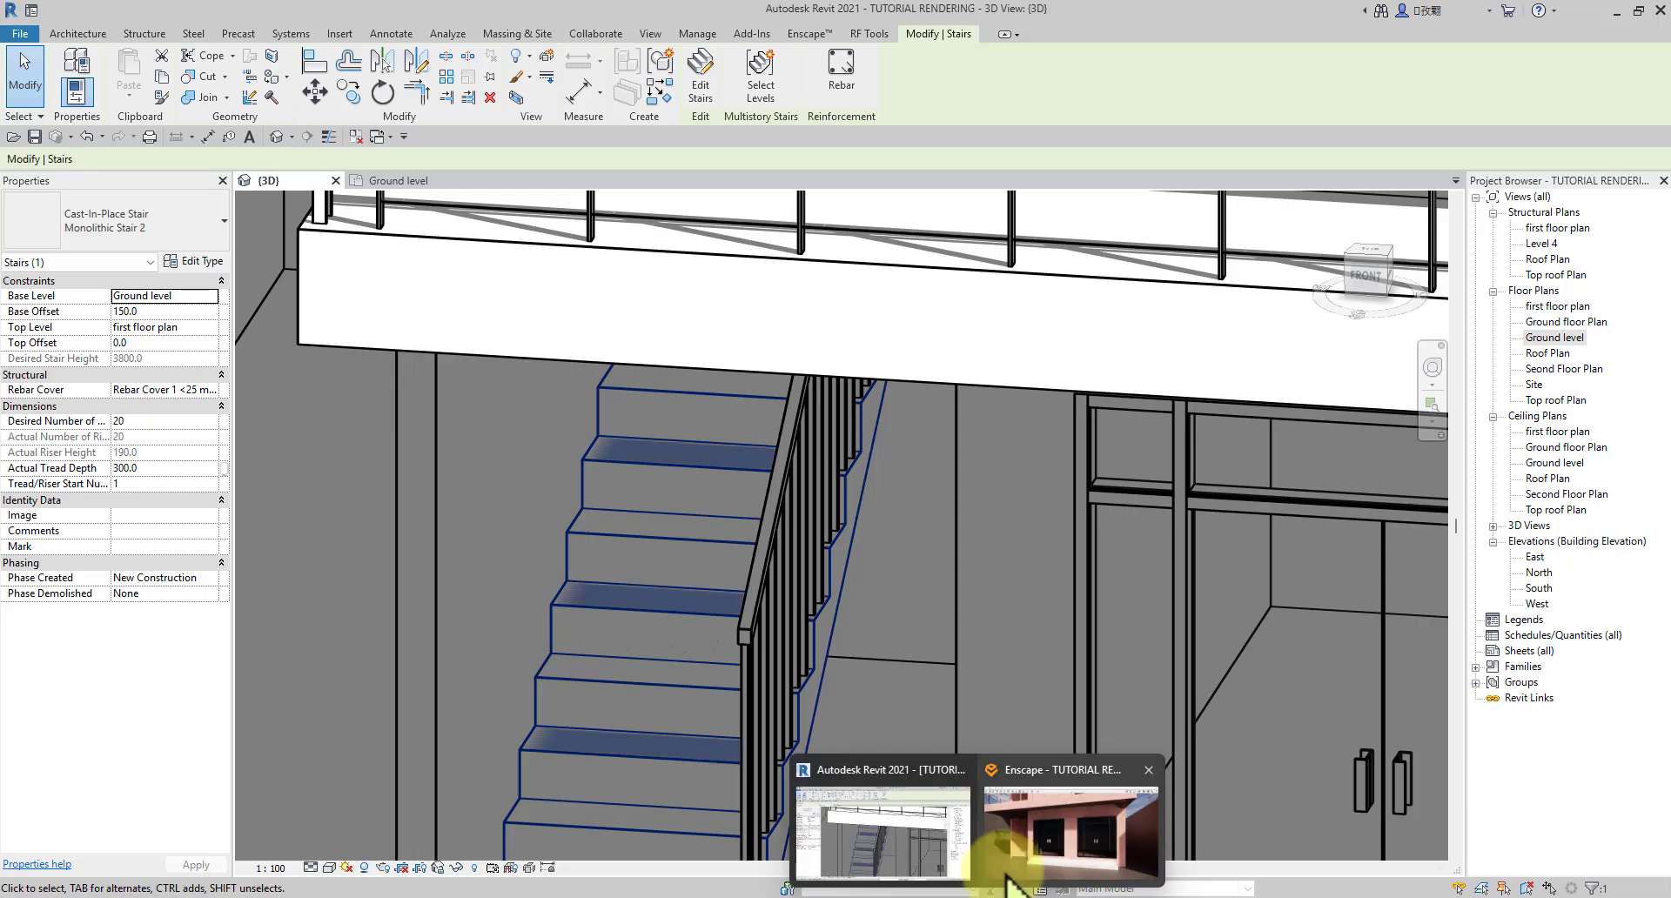
{"action": "left_click", "coordinate": [1017, 817]}
{"action": "left_click_drag", "start_coordinate": [503, 732], "coordinate": [884, 557]}
{"action": "key", "text": "e"}
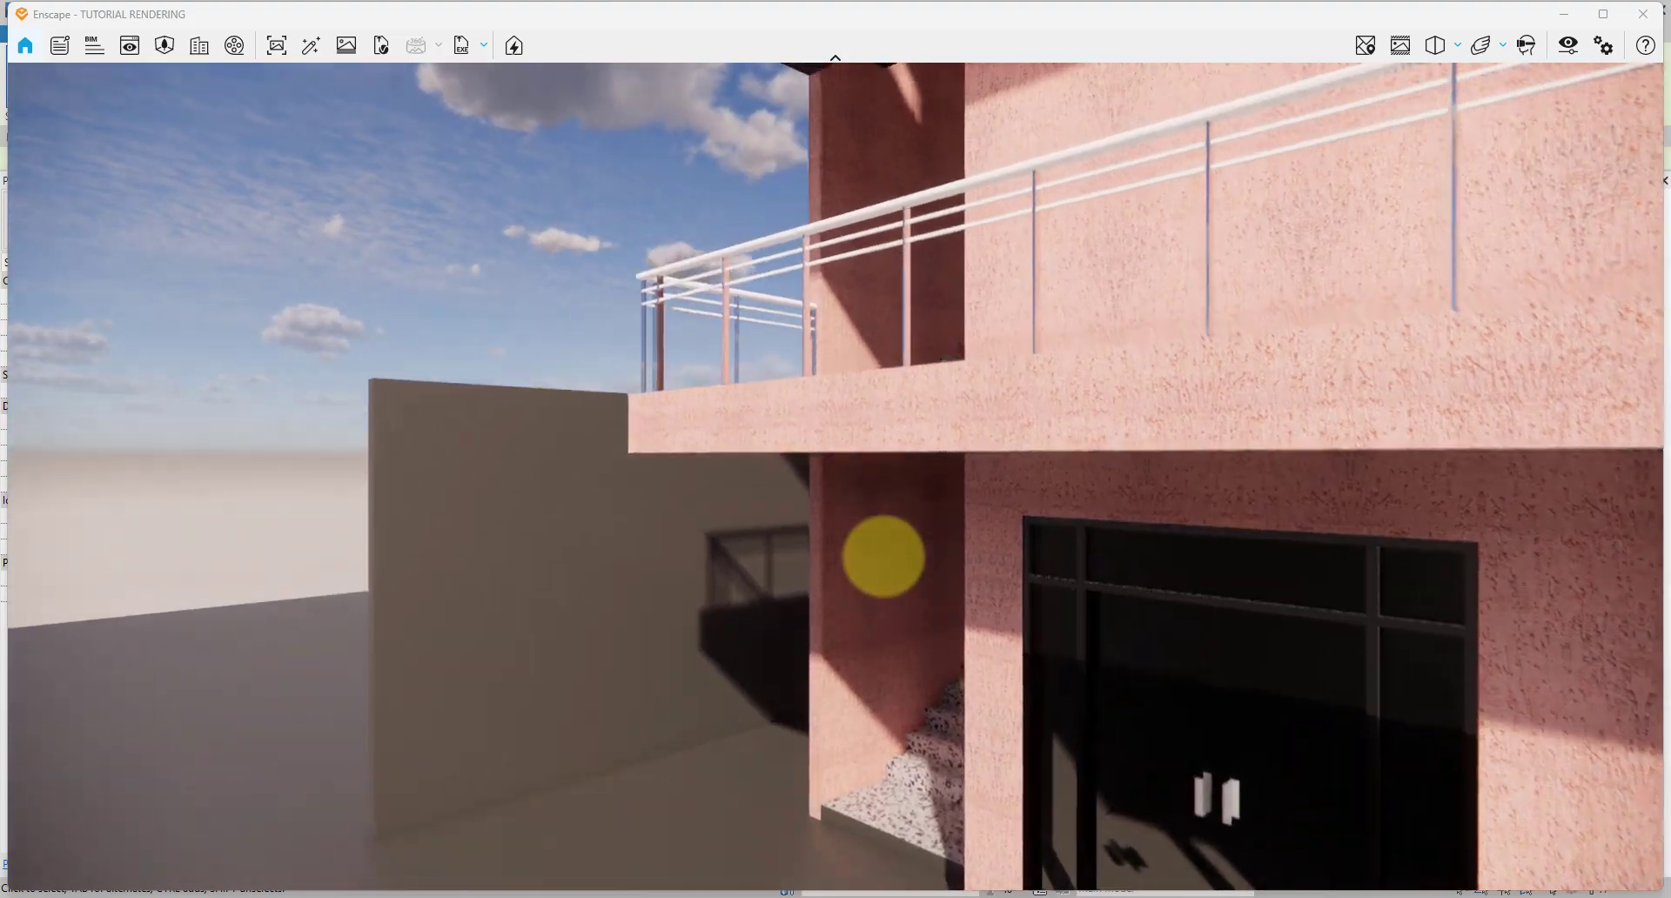
{"action": "key", "text": "w"}
{"action": "key", "text": "w"}
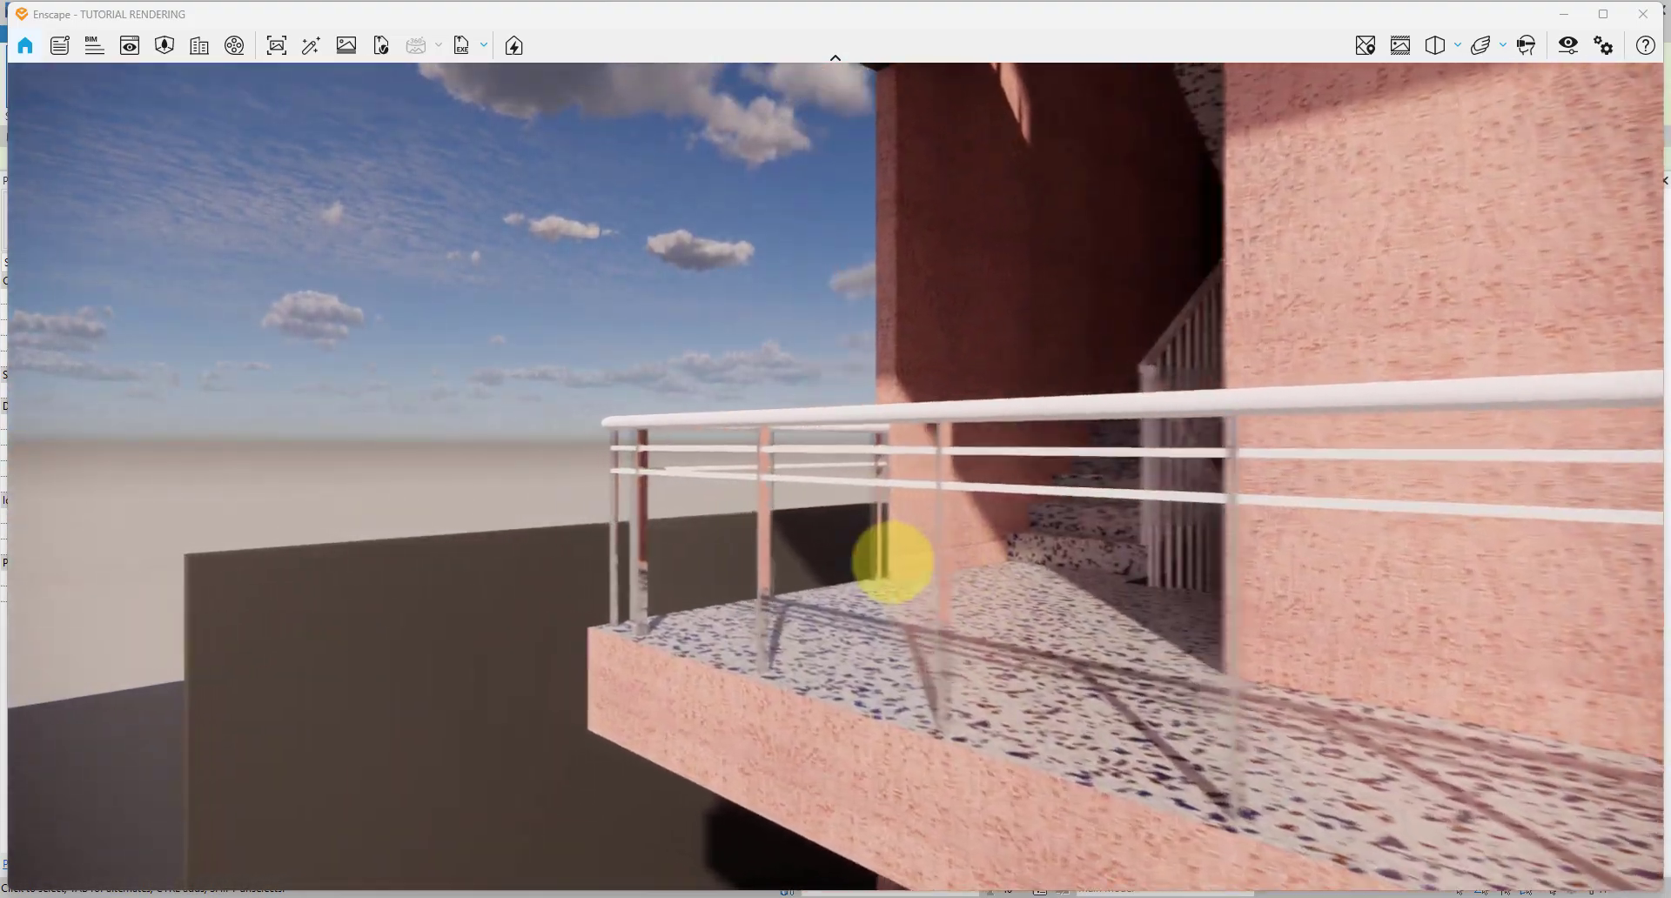
{"action": "key", "text": "w"}
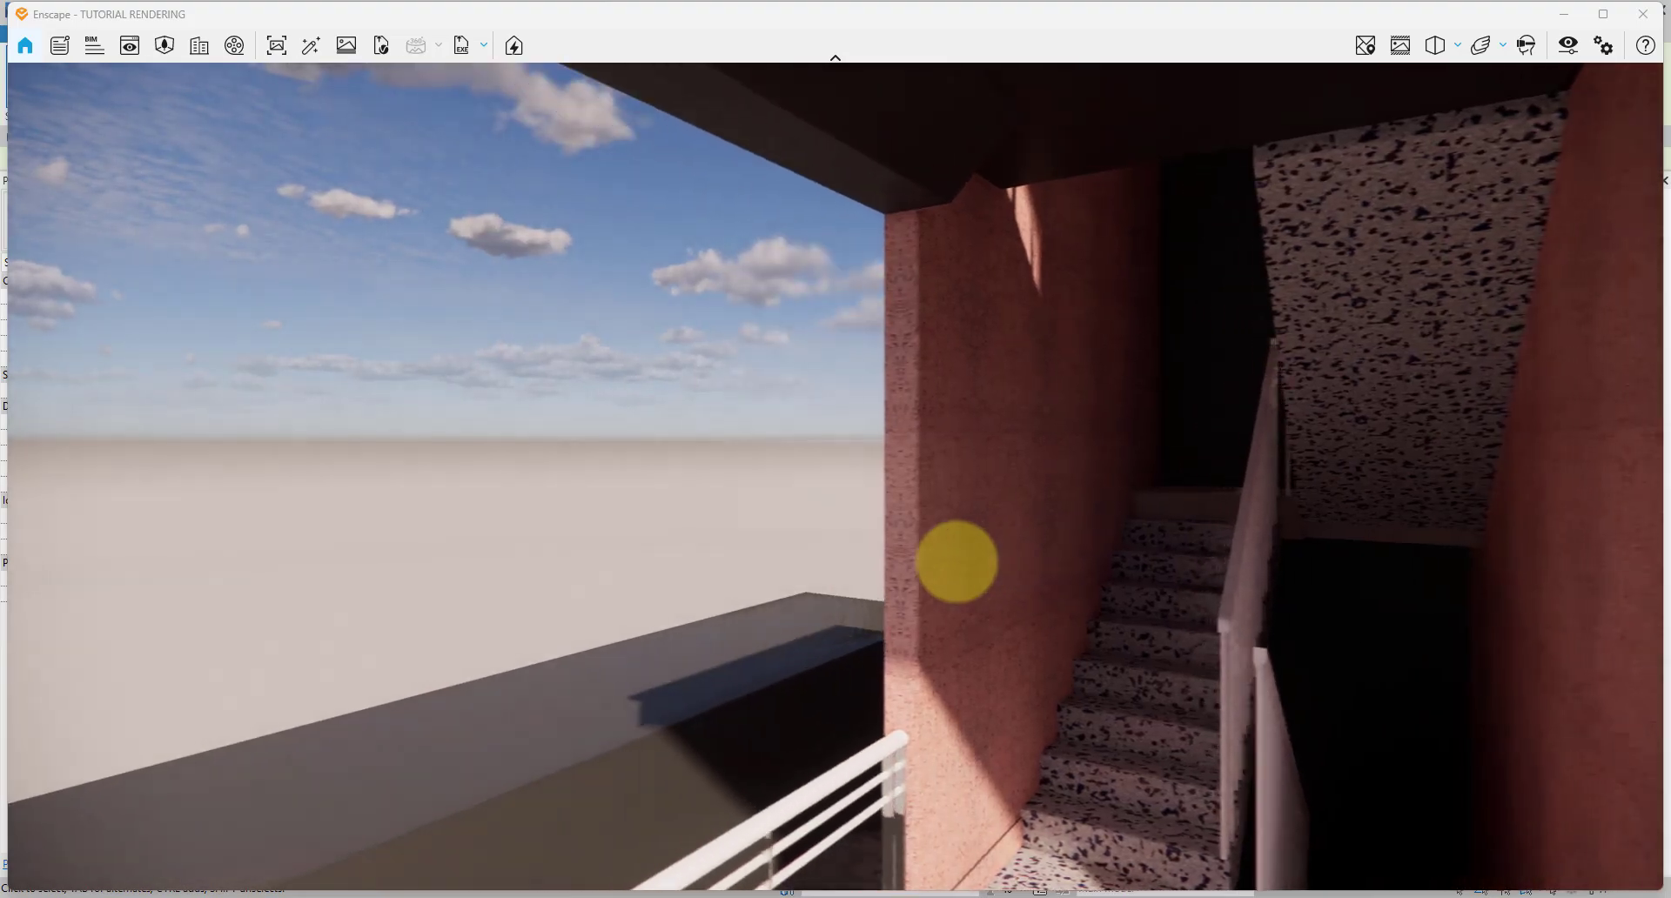
{"action": "left_click_drag", "start_coordinate": [956, 562], "coordinate": [435, 690]}
{"action": "key", "text": "w"}
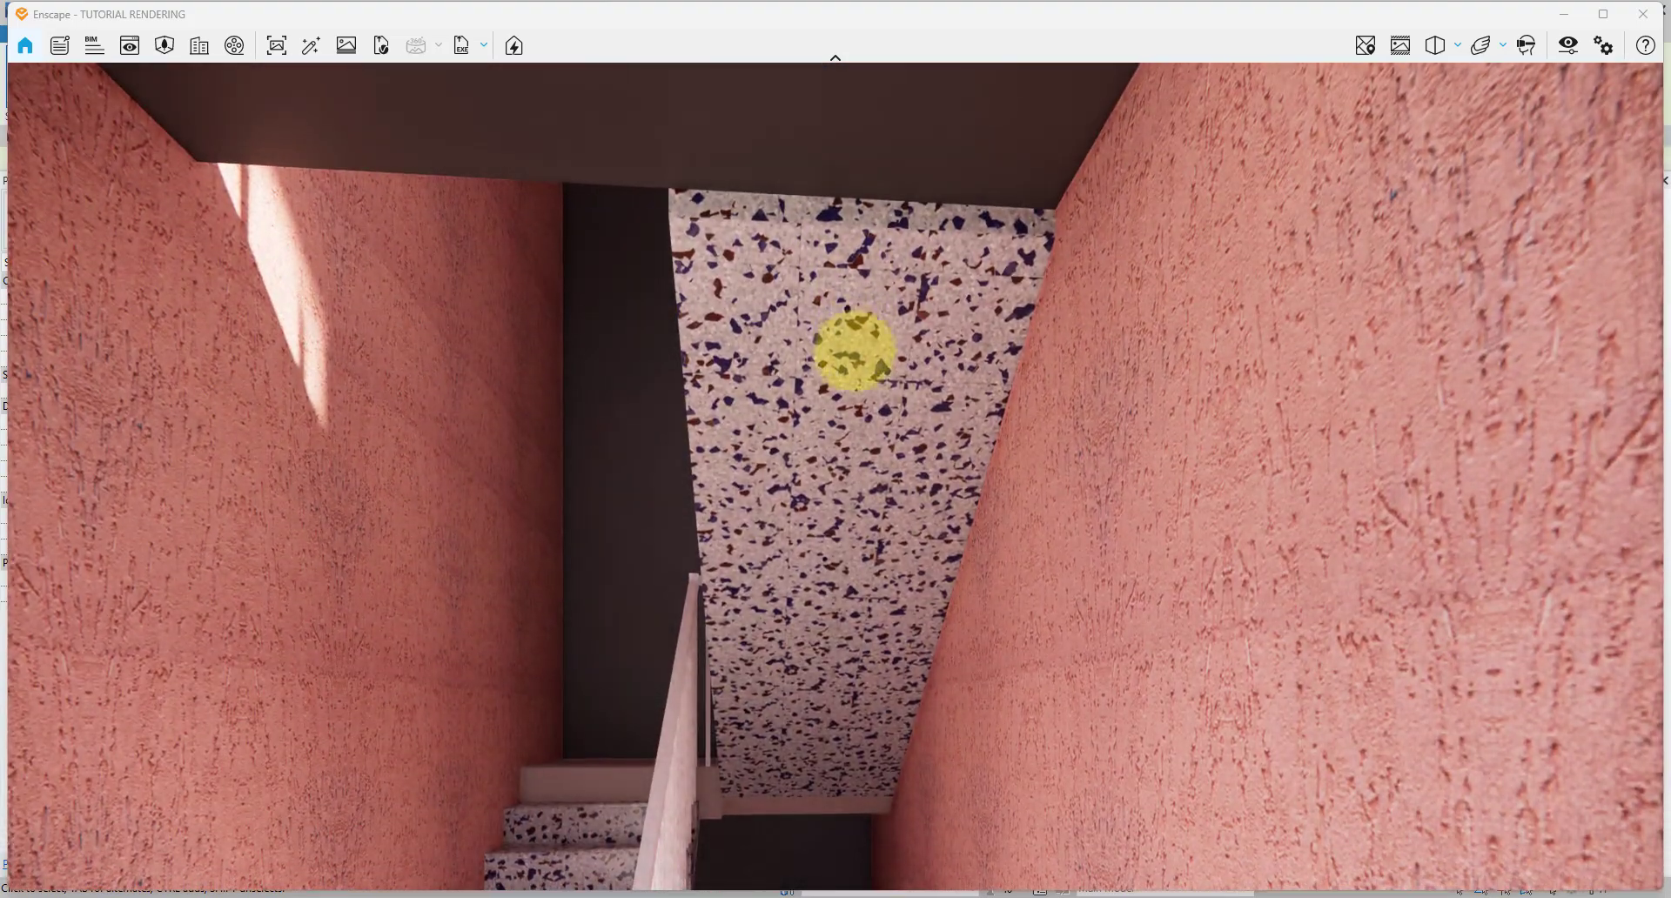
Step: Climb the staircase in the render and check the landing and surrounding stairwell surfaces up close
{"action": "left_click_drag", "start_coordinate": [850, 355], "coordinate": [859, 571]}
{"action": "key", "text": "w"}
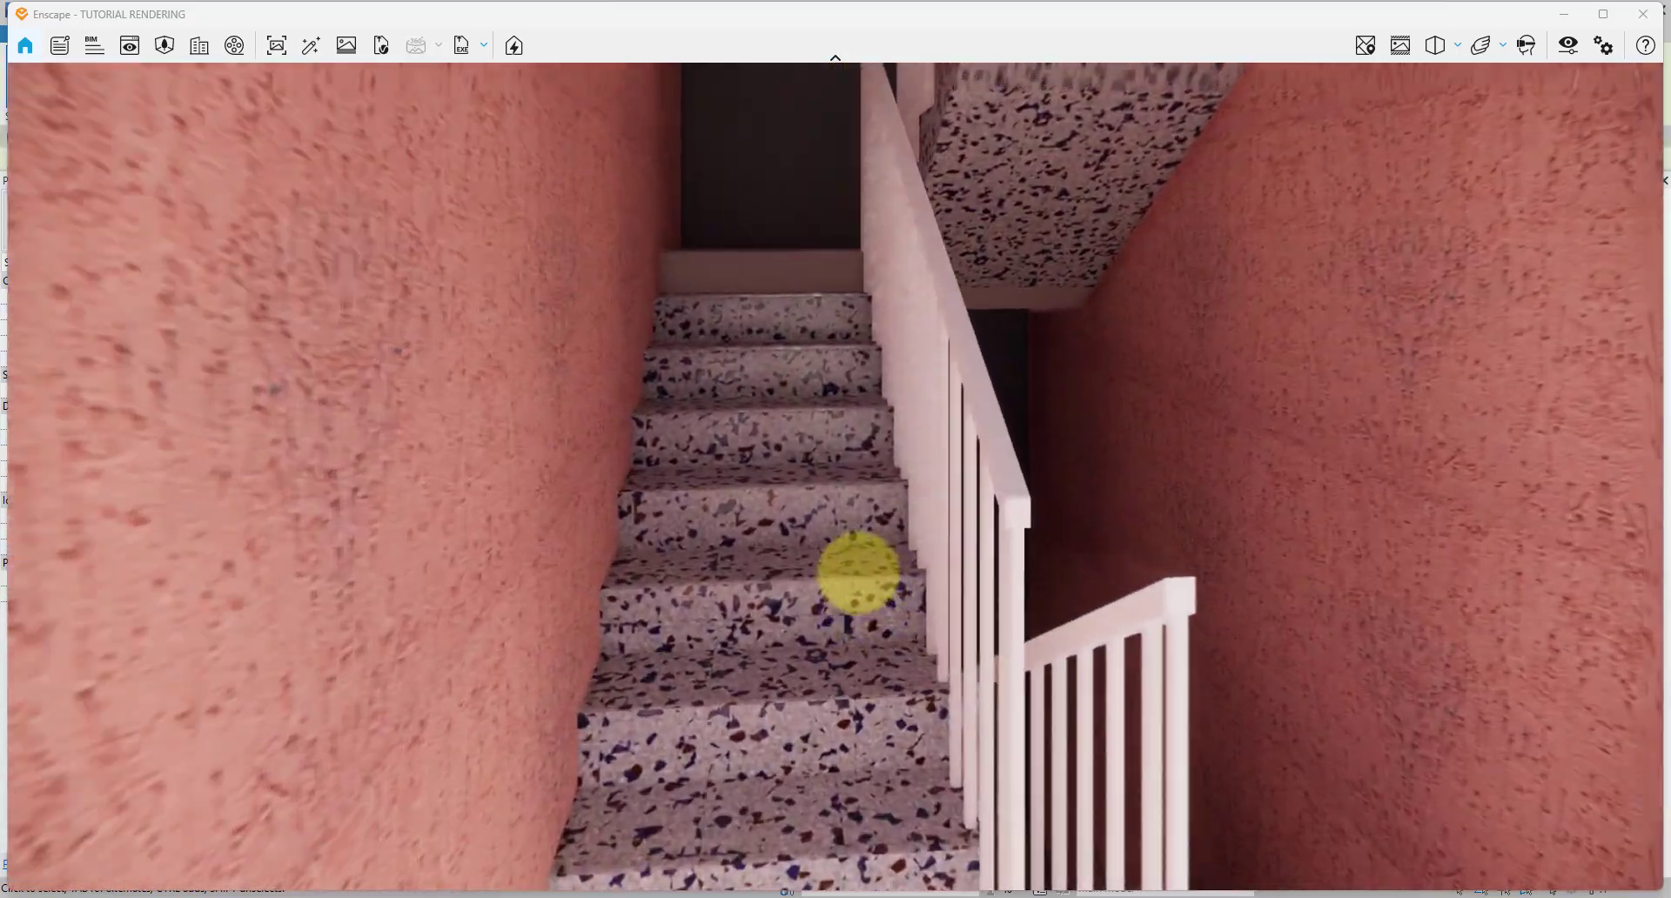
{"action": "key", "text": "w"}
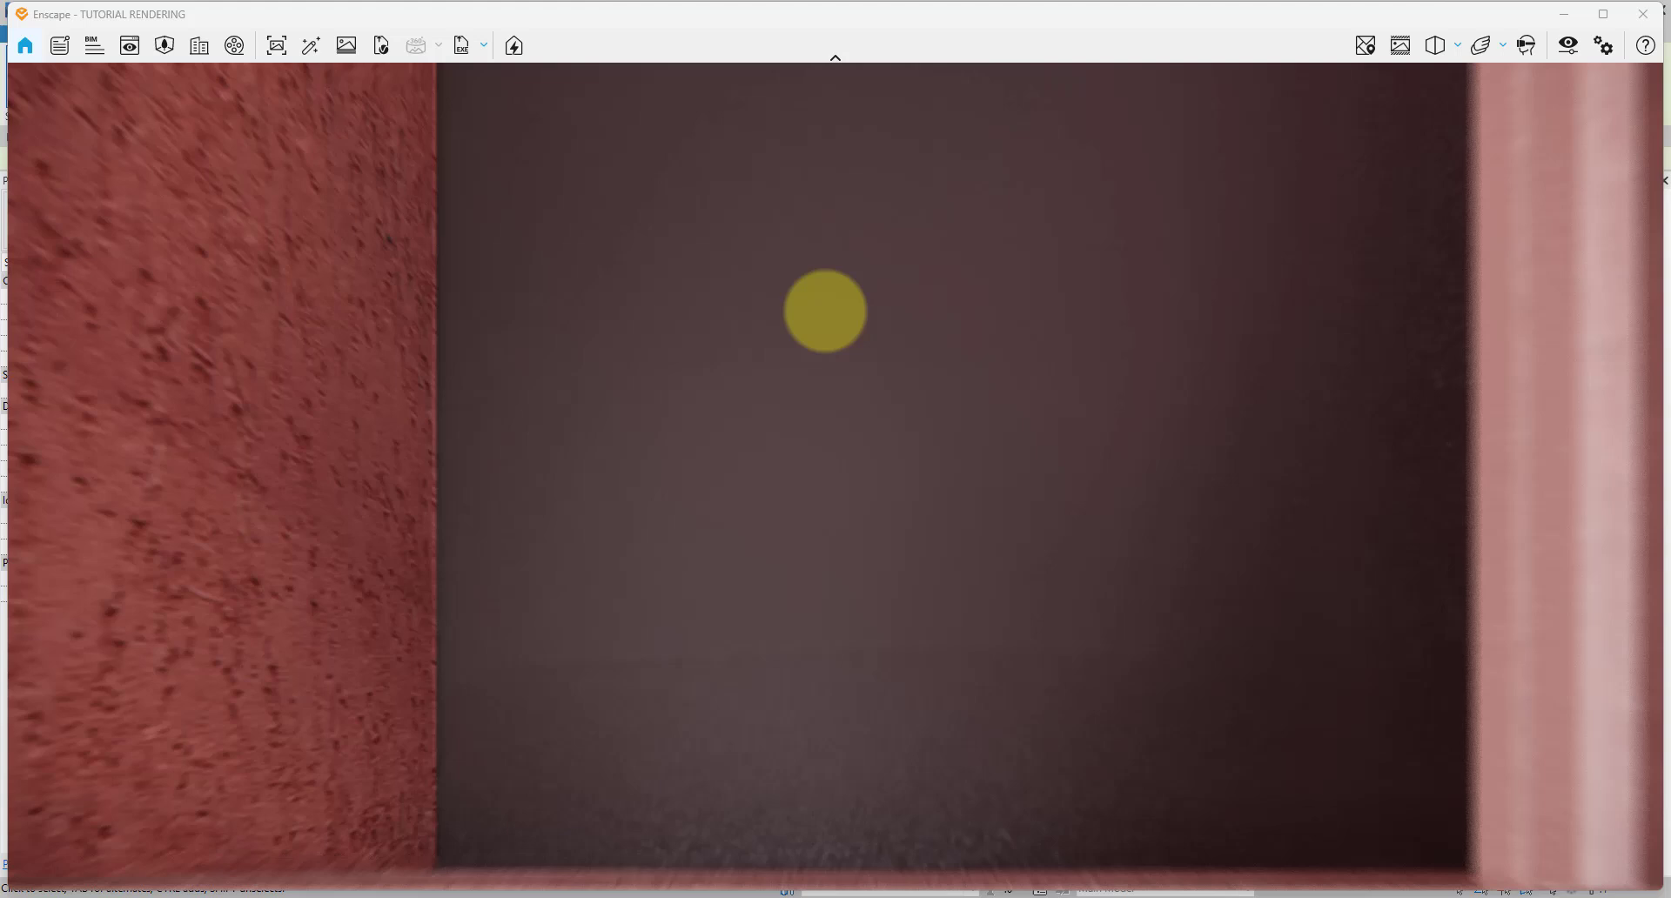
{"action": "left_click_drag", "start_coordinate": [826, 311], "coordinate": [483, 708]}
{"action": "key", "text": "space"}
{"action": "key", "text": "space"}
{"action": "key", "text": "w"}
{"action": "key", "text": "space"}
{"action": "key", "text": "w"}
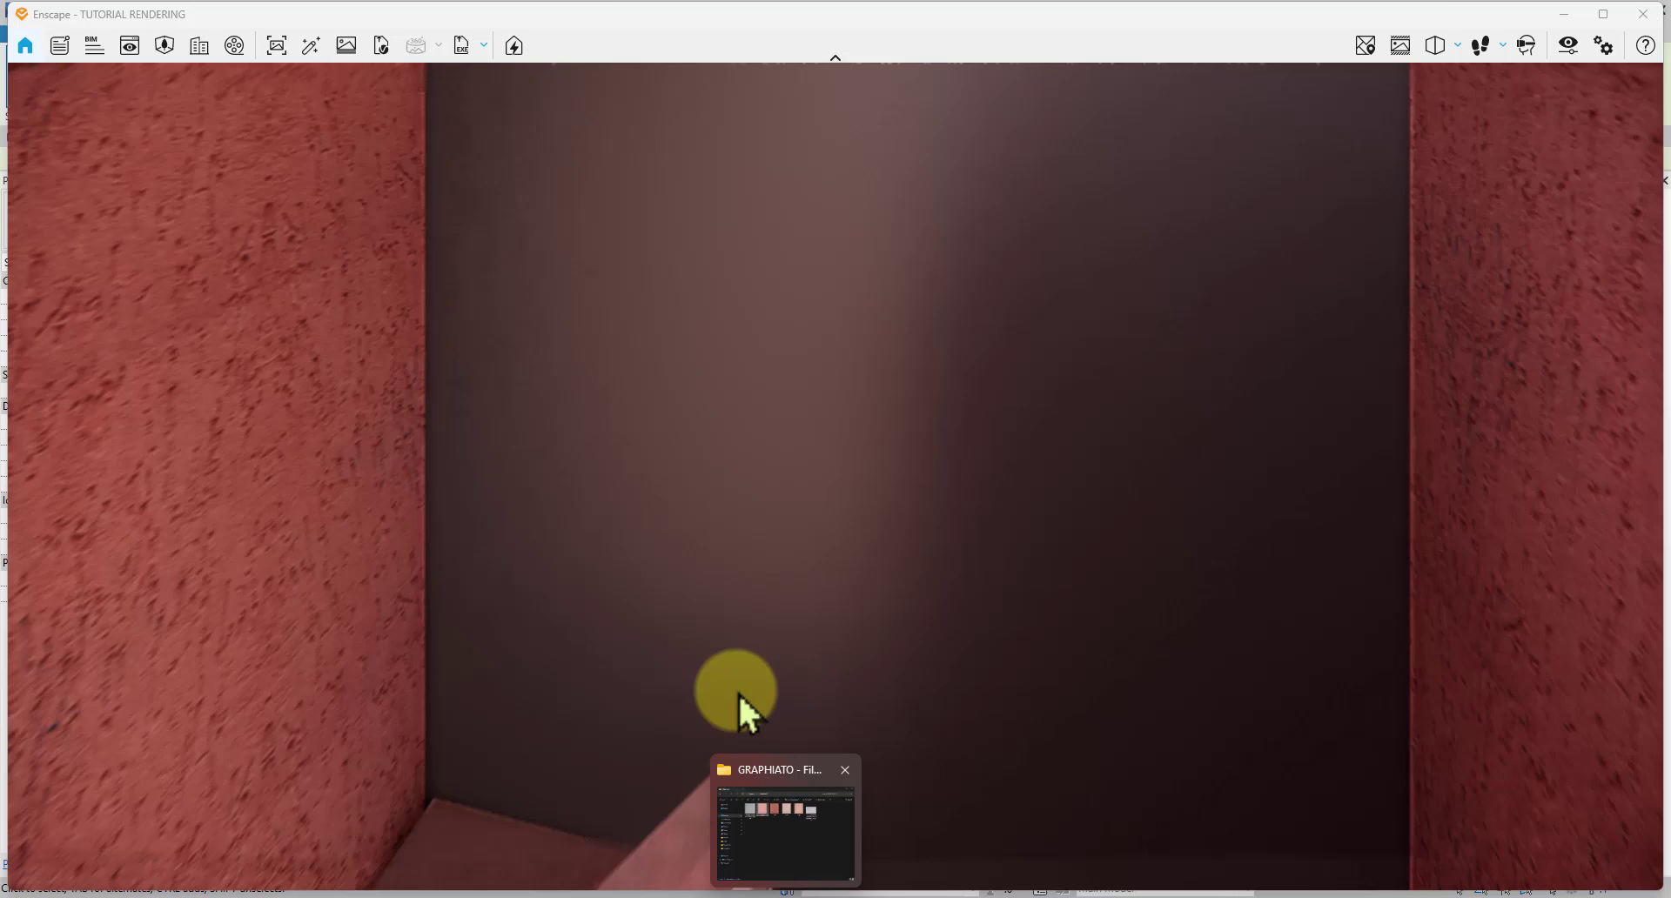
Step: Back away from the ground-floor stairs in the render to compare the landing with the tiled steps and flight underside
{"action": "left_click_drag", "start_coordinate": [738, 693], "coordinate": [384, 303]}
{"action": "key", "text": "s"}
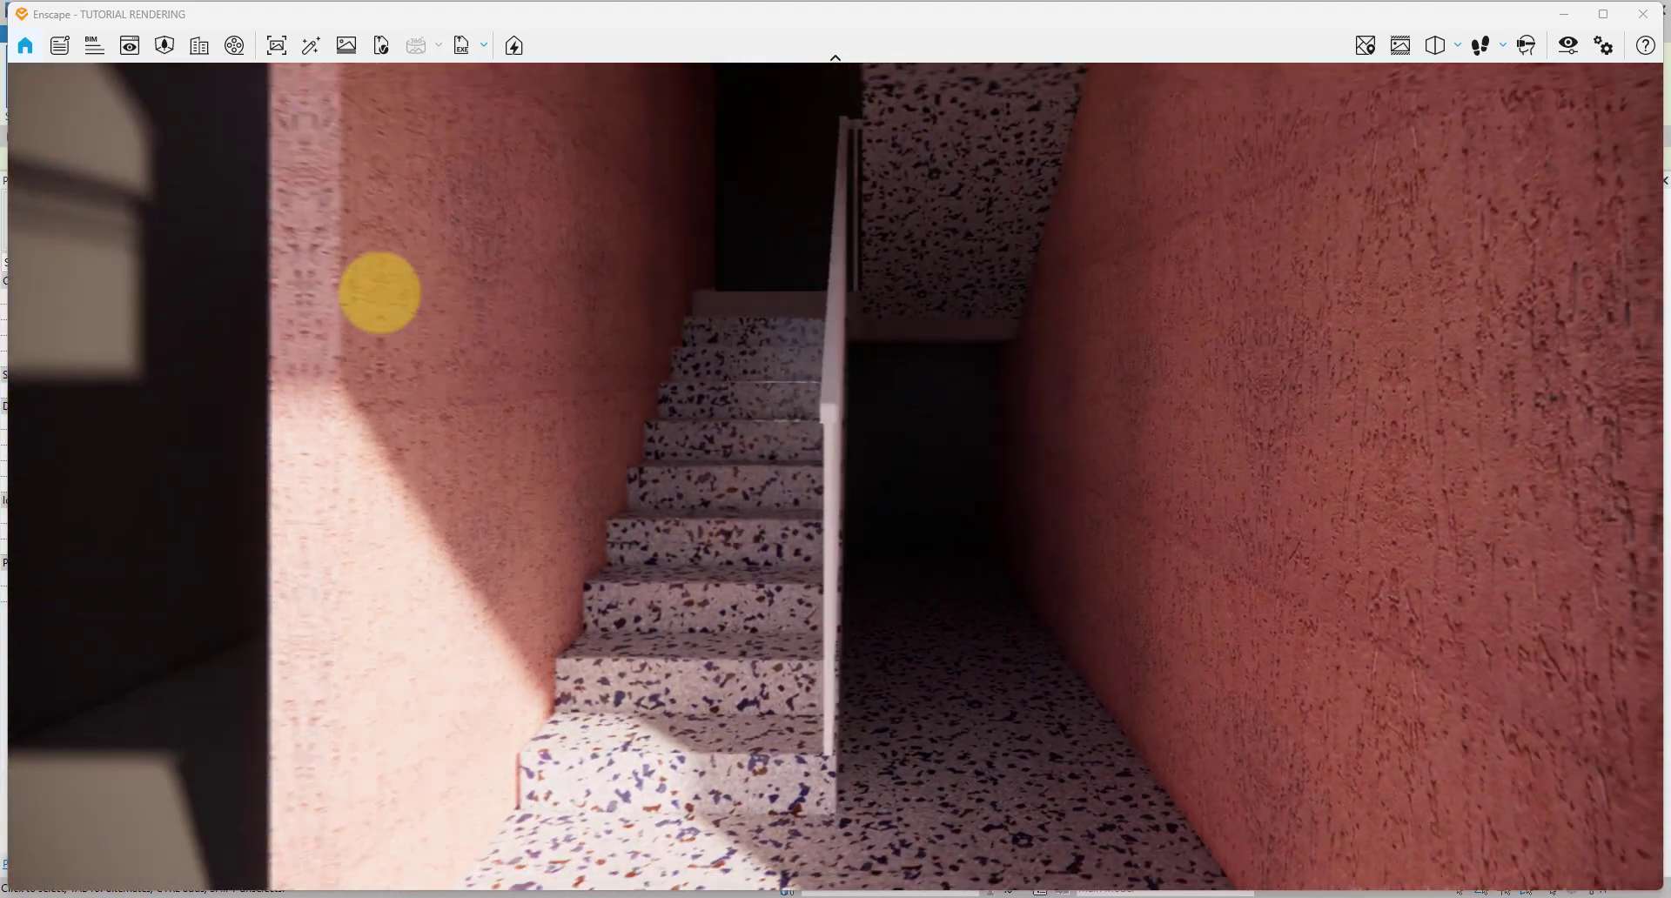
{"action": "key", "text": "s"}
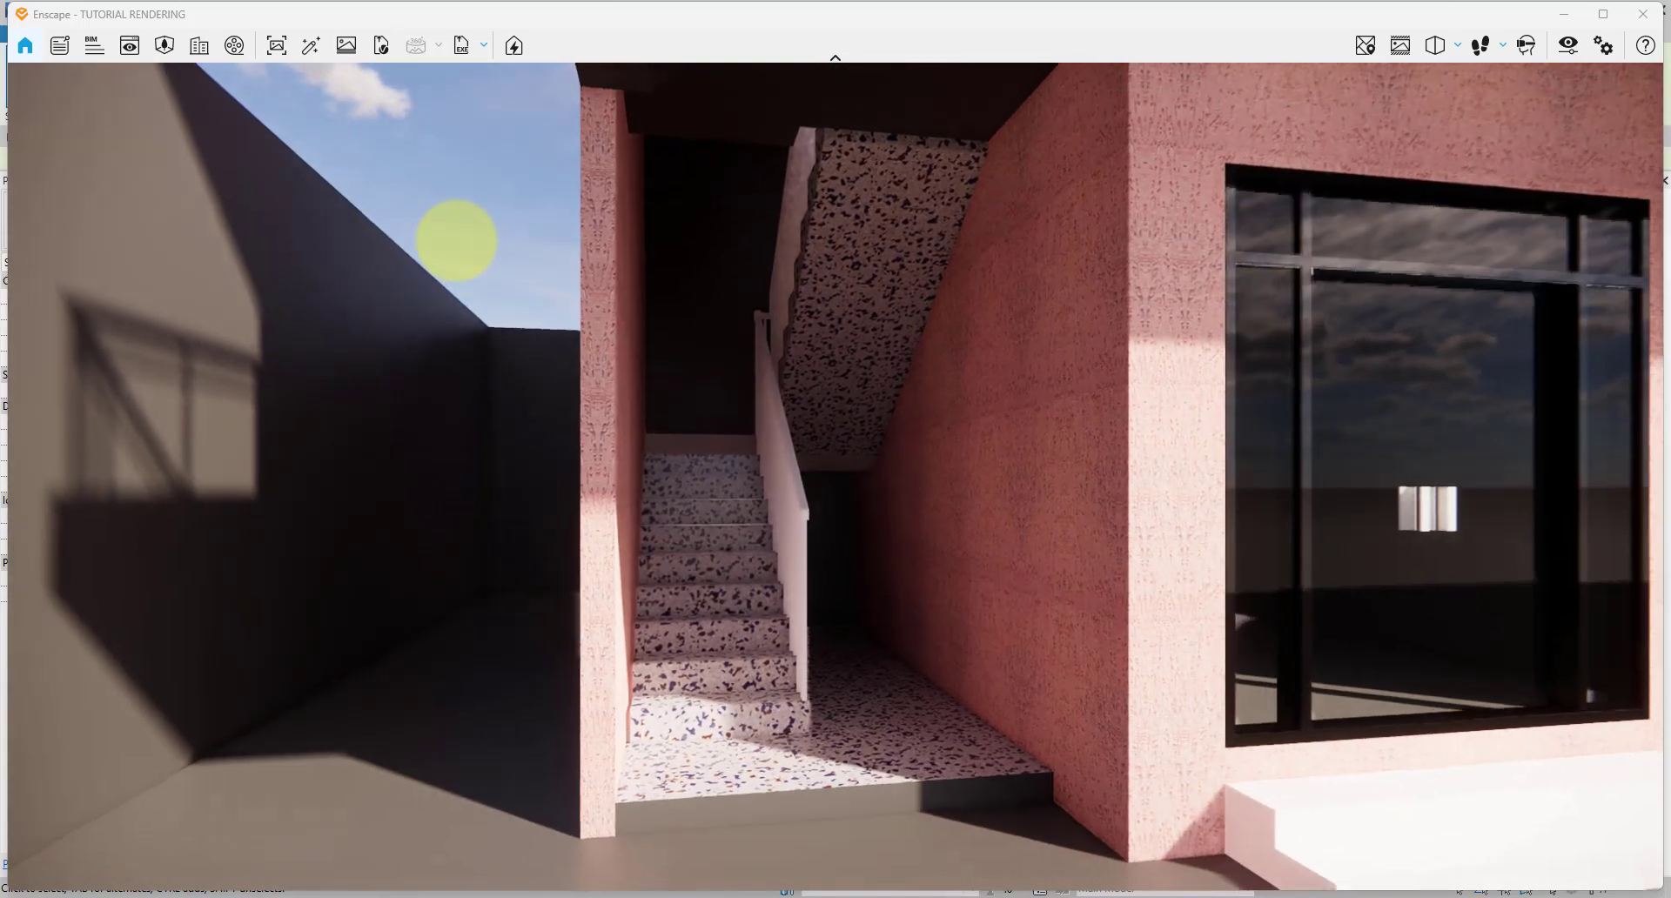
{"action": "key", "text": "s"}
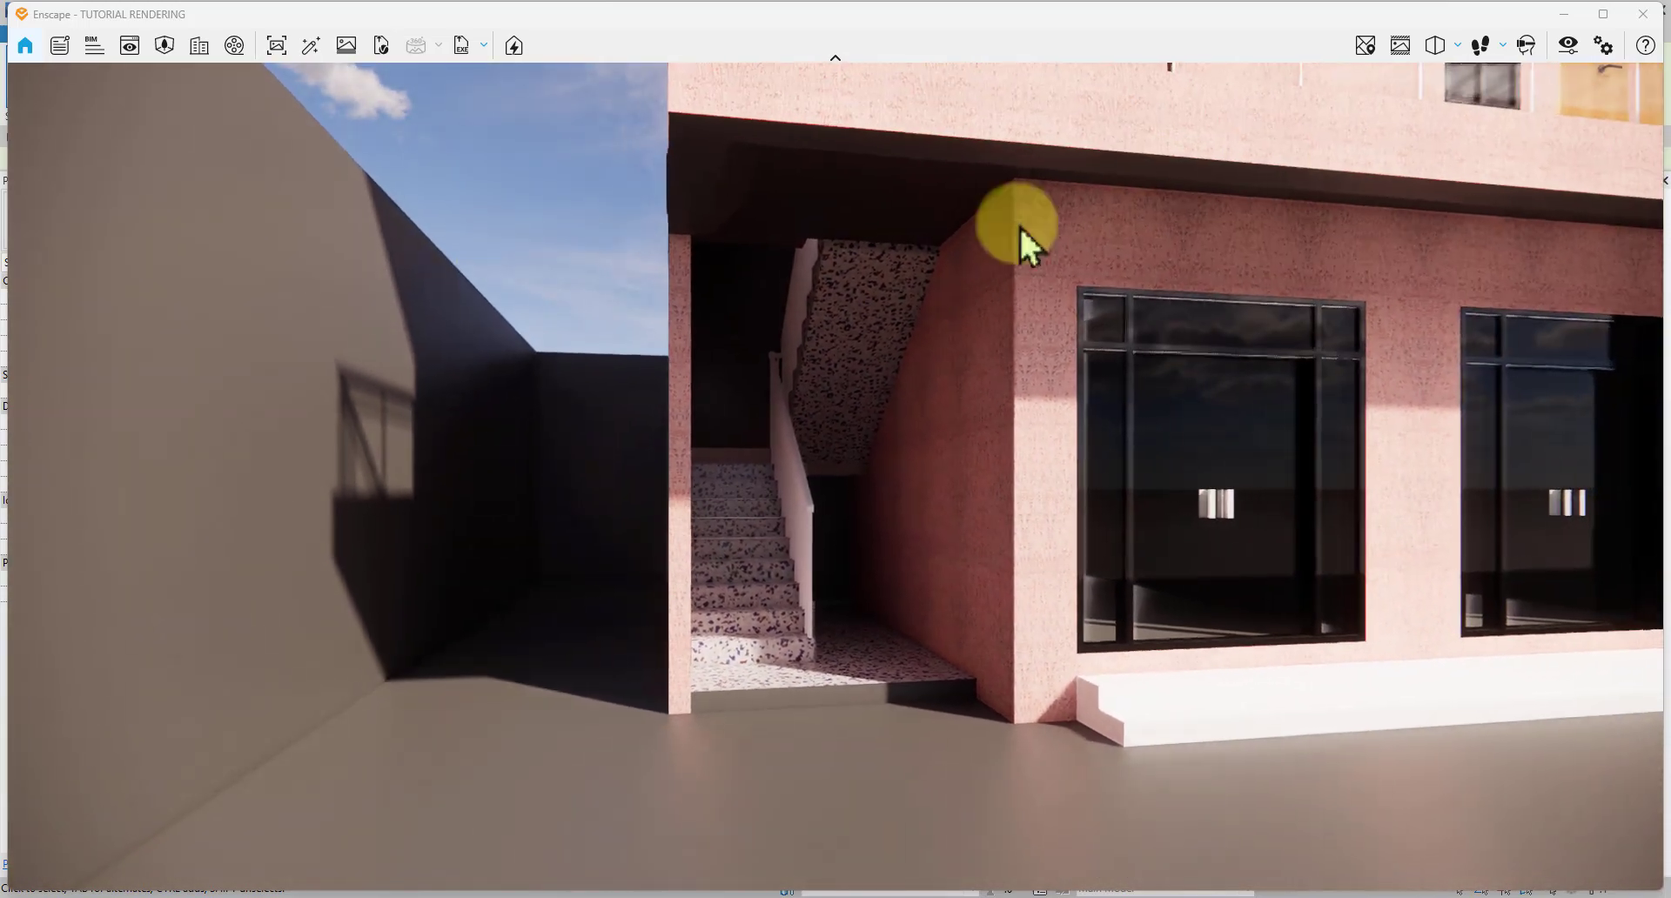
Step: Return to Revit, select only the ground-floor stair's landing, and open its type properties
{"action": "left_click", "coordinate": [1563, 14]}
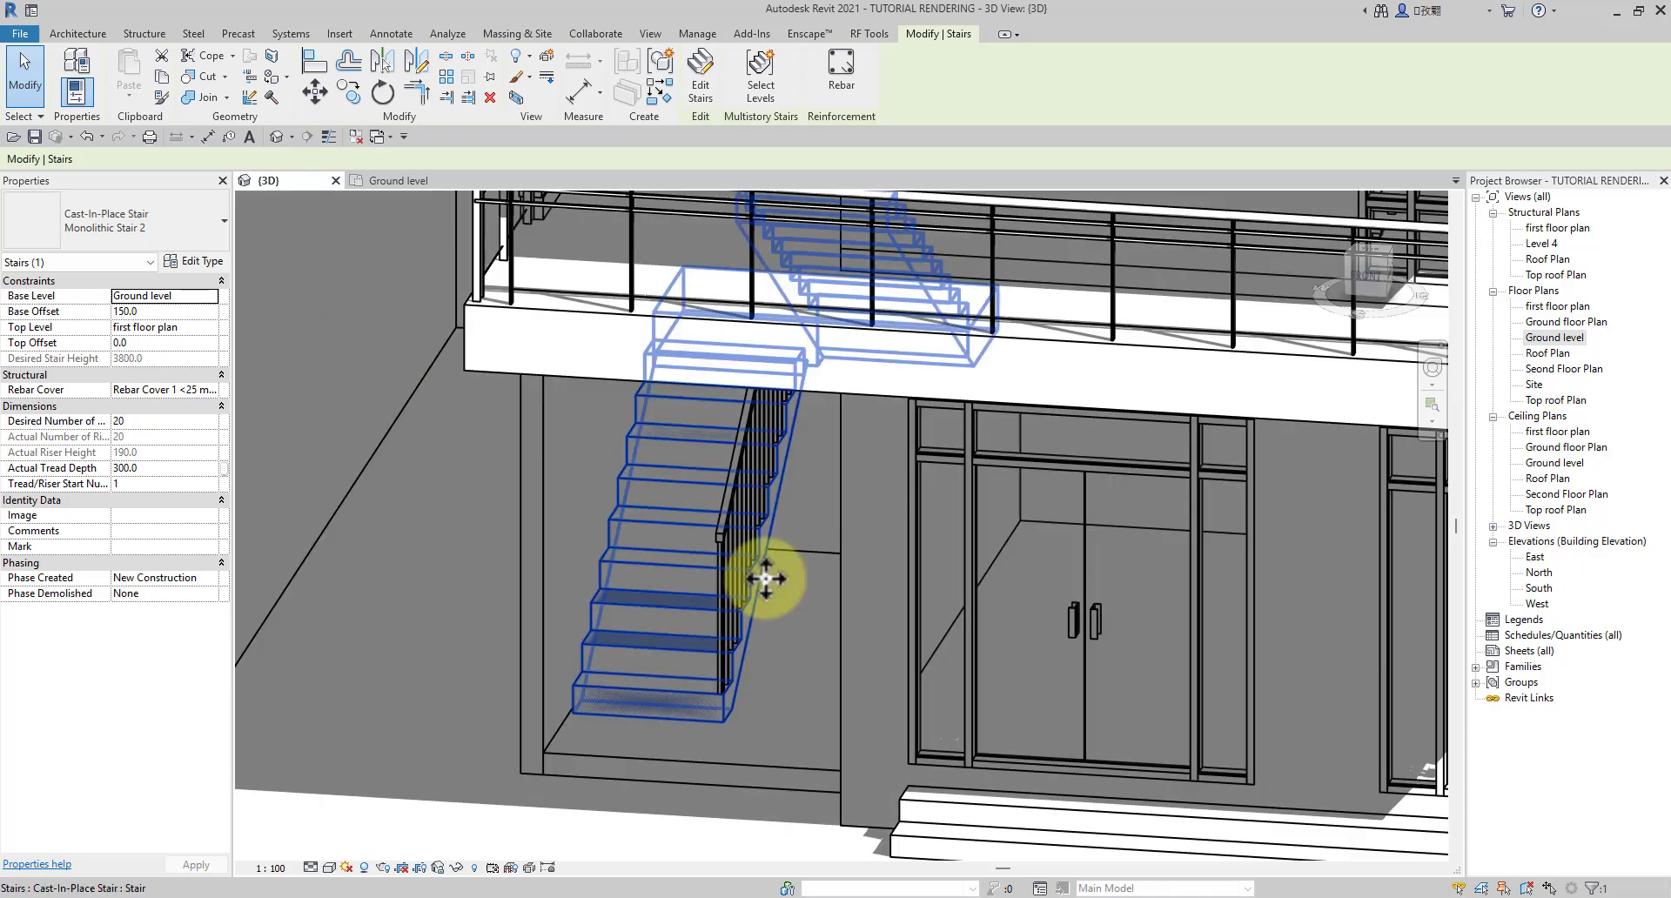
{"action": "mouse_move", "coordinate": [746, 388]}
{"action": "middle_mouse_down", "text": "shift"}
{"action": "mouse_move", "coordinate": [1064, 761]}
{"action": "mouse_move", "coordinate": [757, 709]}
{"action": "mouse_move", "coordinate": [873, 699]}
{"action": "mouse_move", "coordinate": [944, 583]}
{"action": "mouse_move", "coordinate": [896, 598]}
{"action": "mouse_move", "coordinate": [1003, 655]}
{"action": "mouse_move", "coordinate": [973, 459]}
{"action": "mouse_move", "coordinate": [860, 672]}
{"action": "middle_mouse_up", "text": "shift"}
{"action": "key", "text": "Escape"}
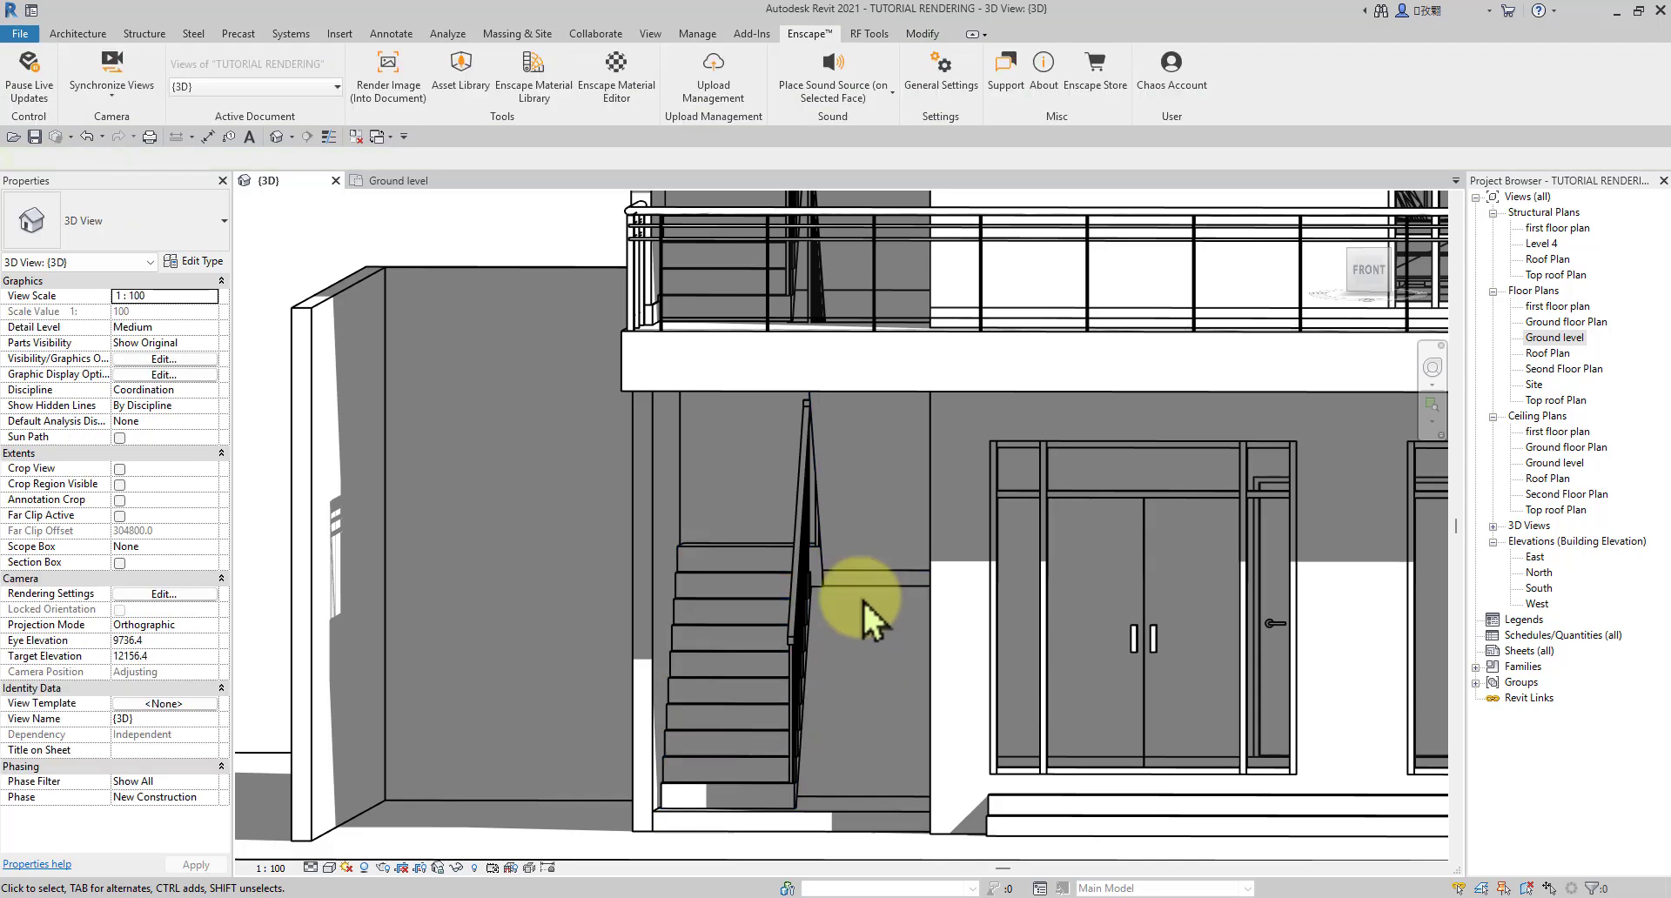
{"action": "key", "text": "Tab"}
{"action": "left_click", "coordinate": [869, 587]}
{"action": "scroll", "coordinate": [868, 588], "scroll_direction": "down", "scroll_amount": 1}
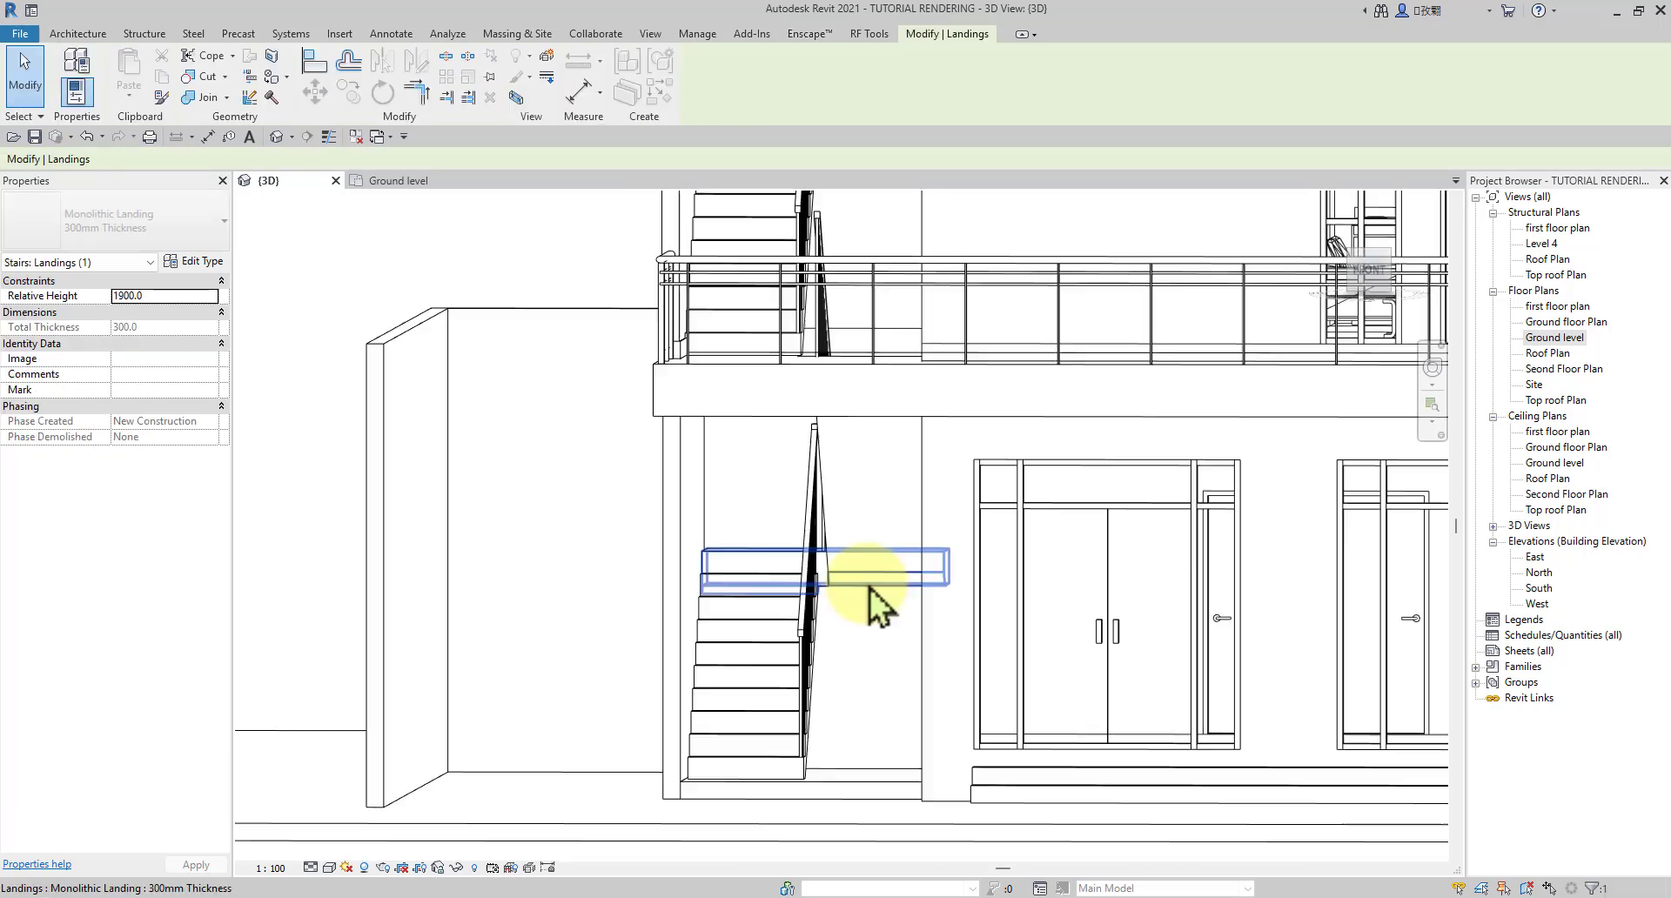
{"action": "left_click", "coordinate": [191, 263]}
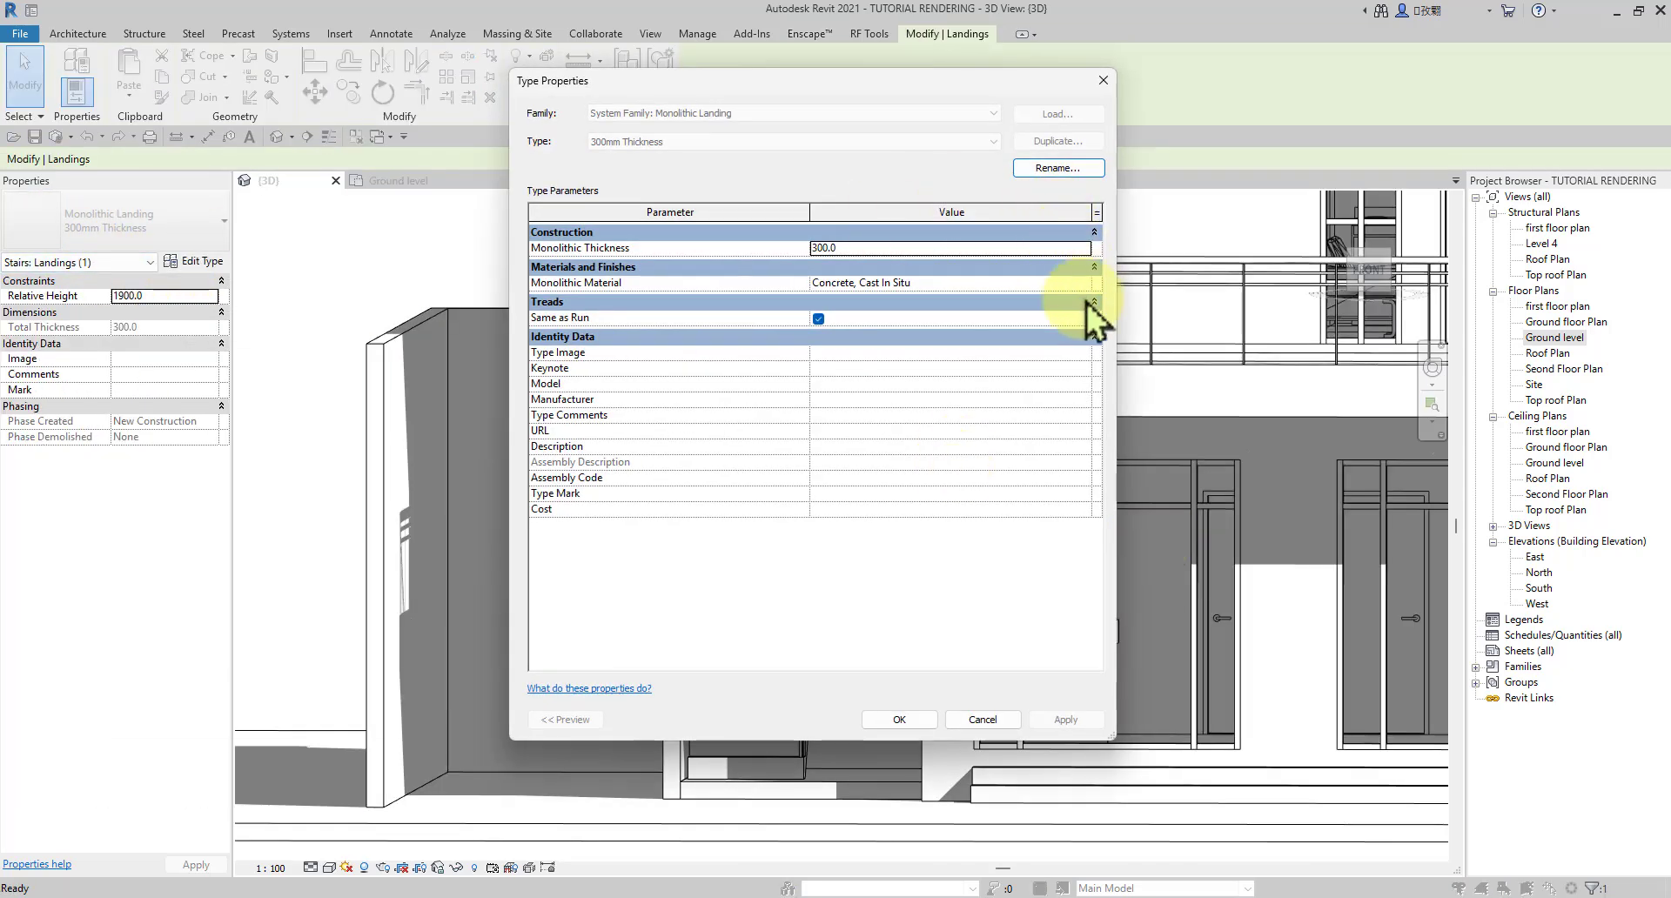
Step: Assign the Tiles 17 material to the 300mm Thickness landing type's monolithic material and deselect the landing
{"action": "left_click", "coordinate": [1078, 283]}
{"action": "left_click", "coordinate": [1083, 283]}
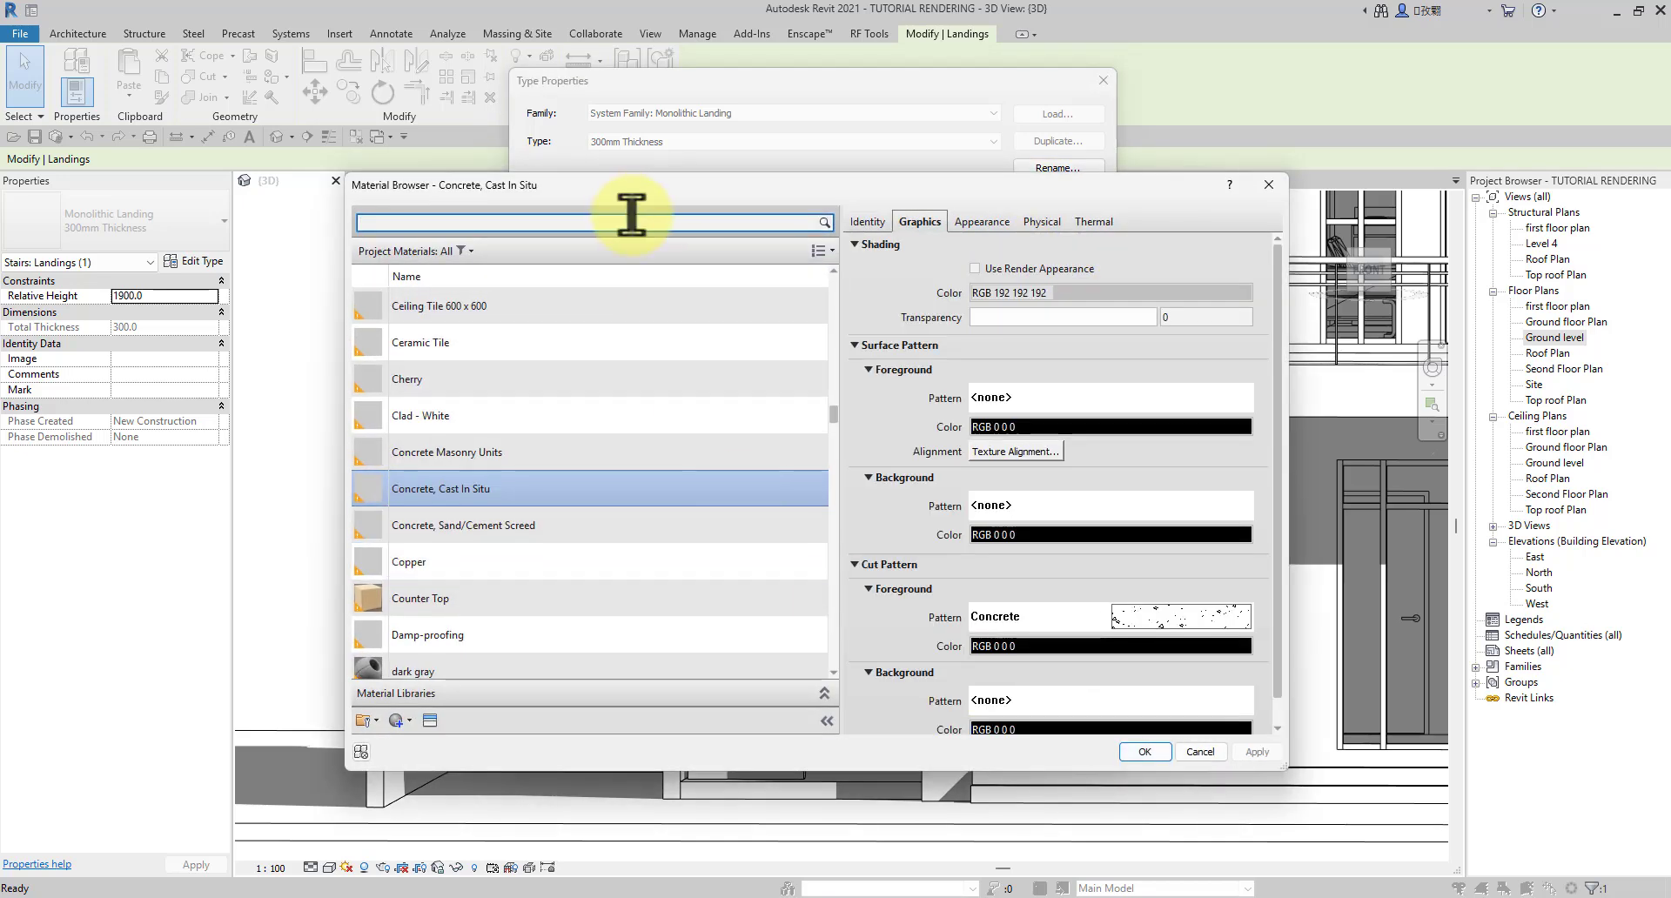
{"action": "left_click", "coordinate": [638, 224]}
{"action": "type", "text": "TIL"}
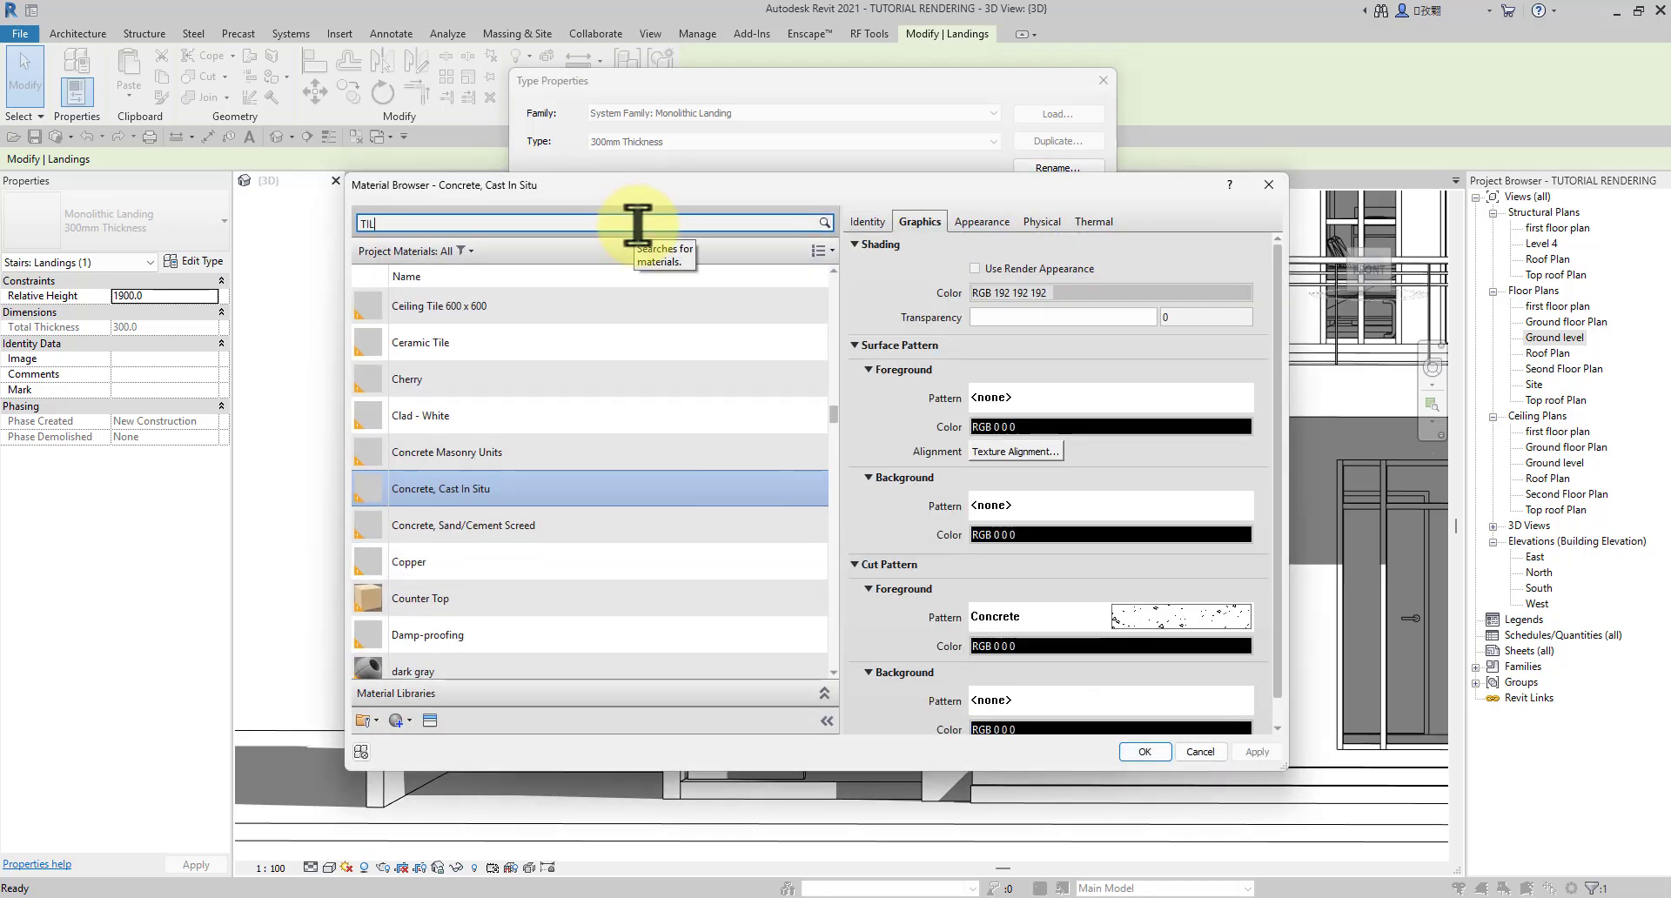
{"action": "type", "text": "E"}
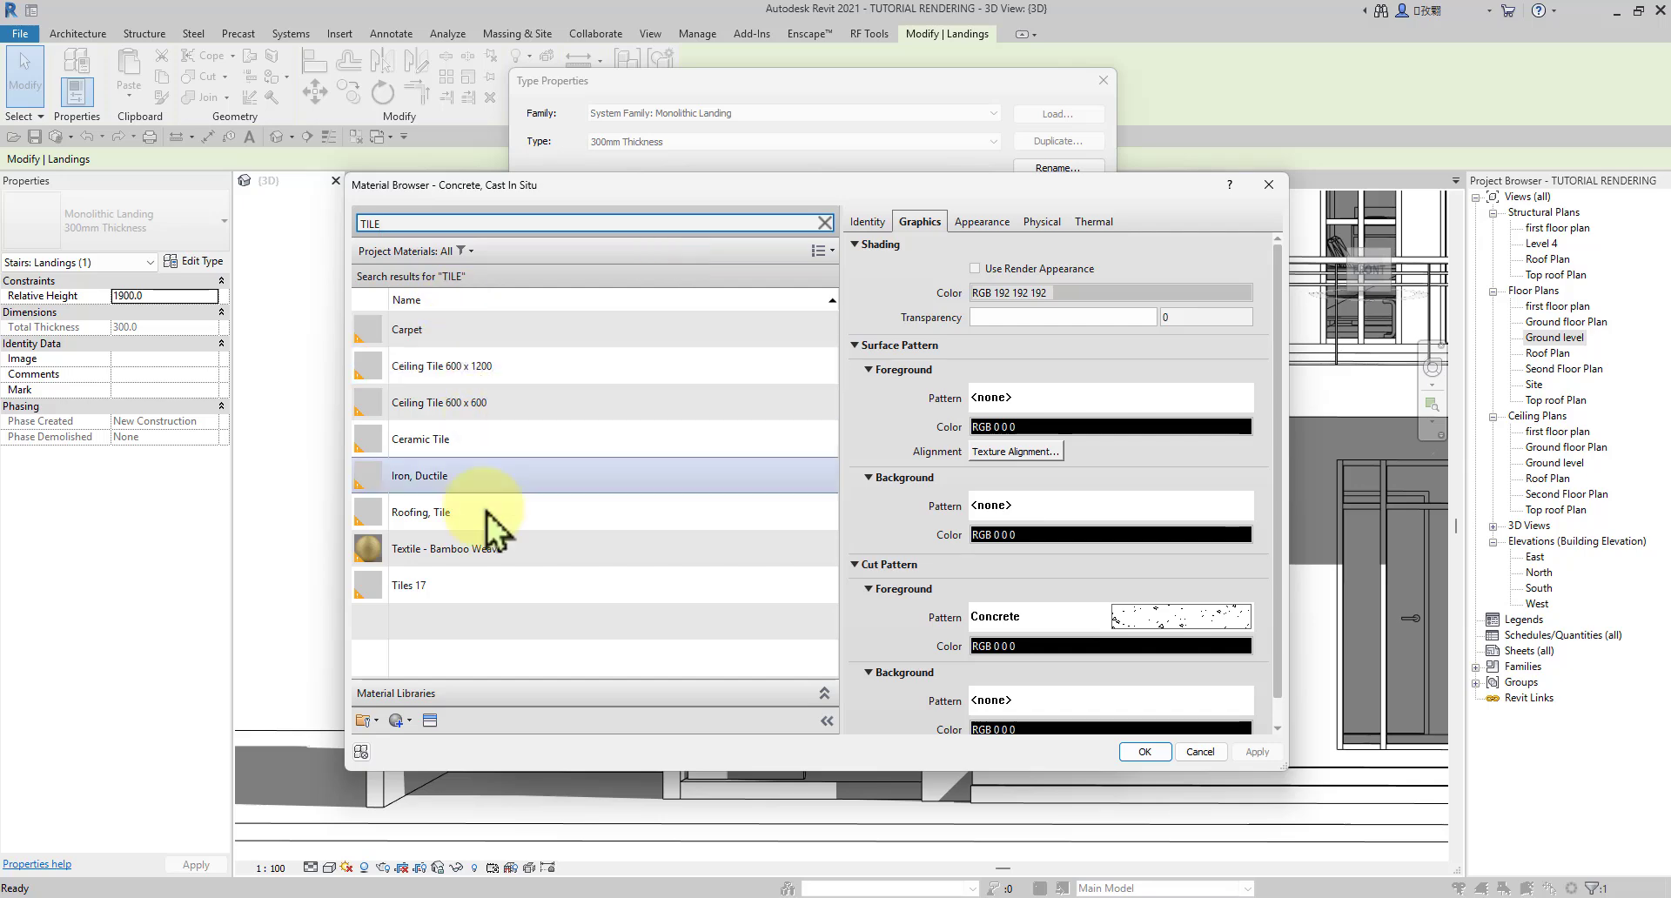
{"action": "left_click", "coordinate": [470, 585]}
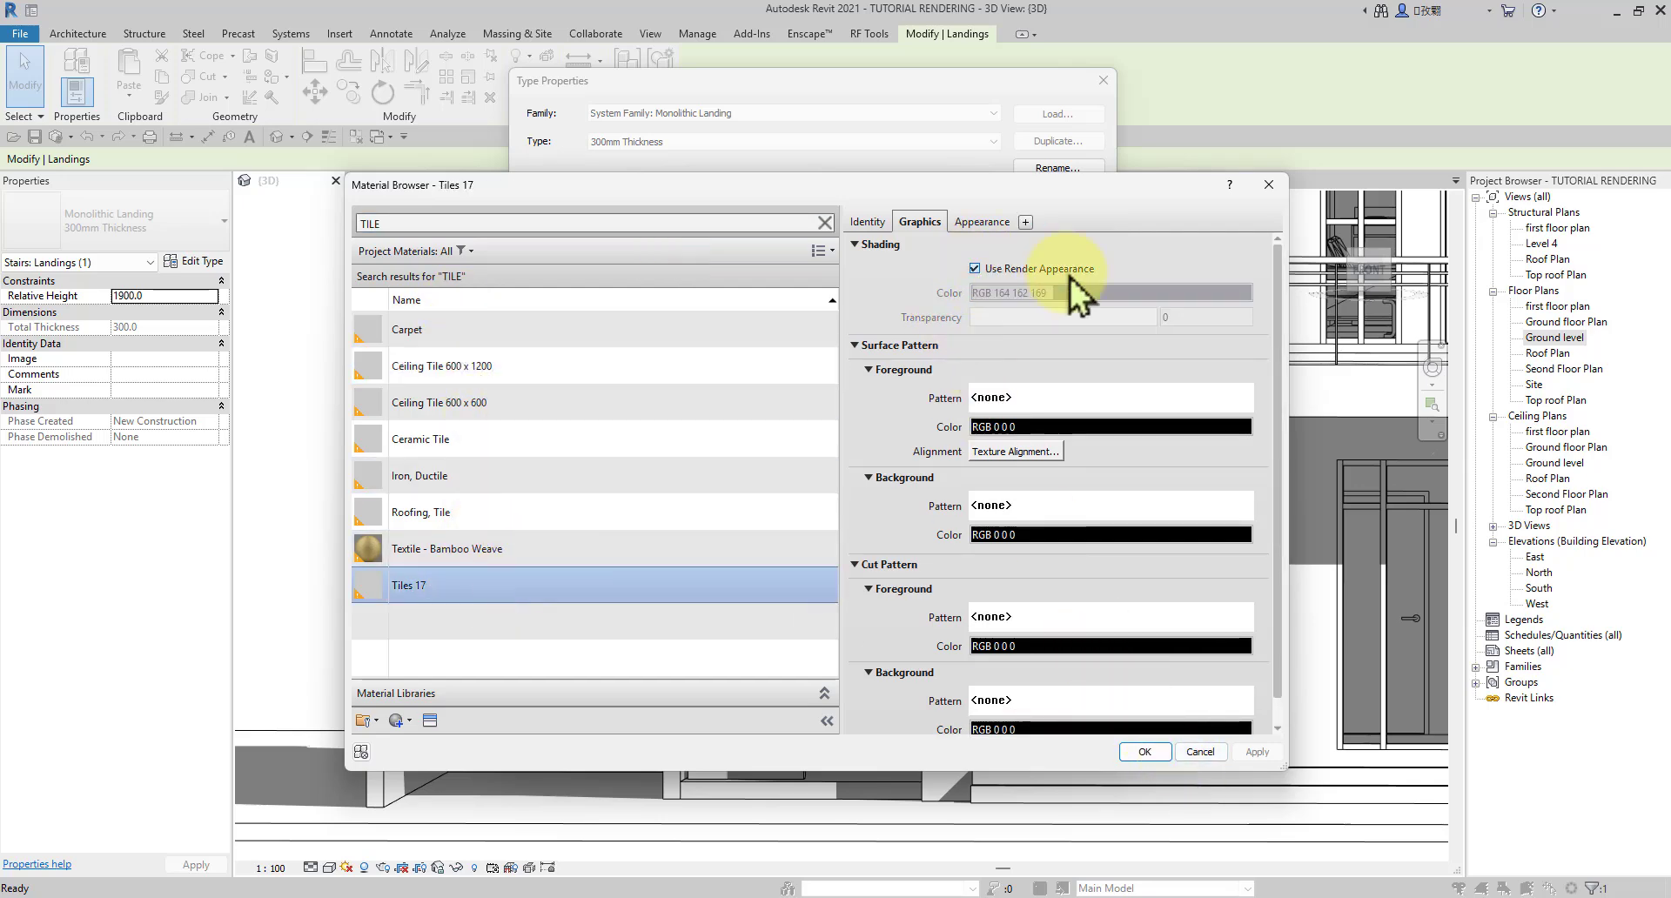
{"action": "left_click", "coordinate": [982, 223]}
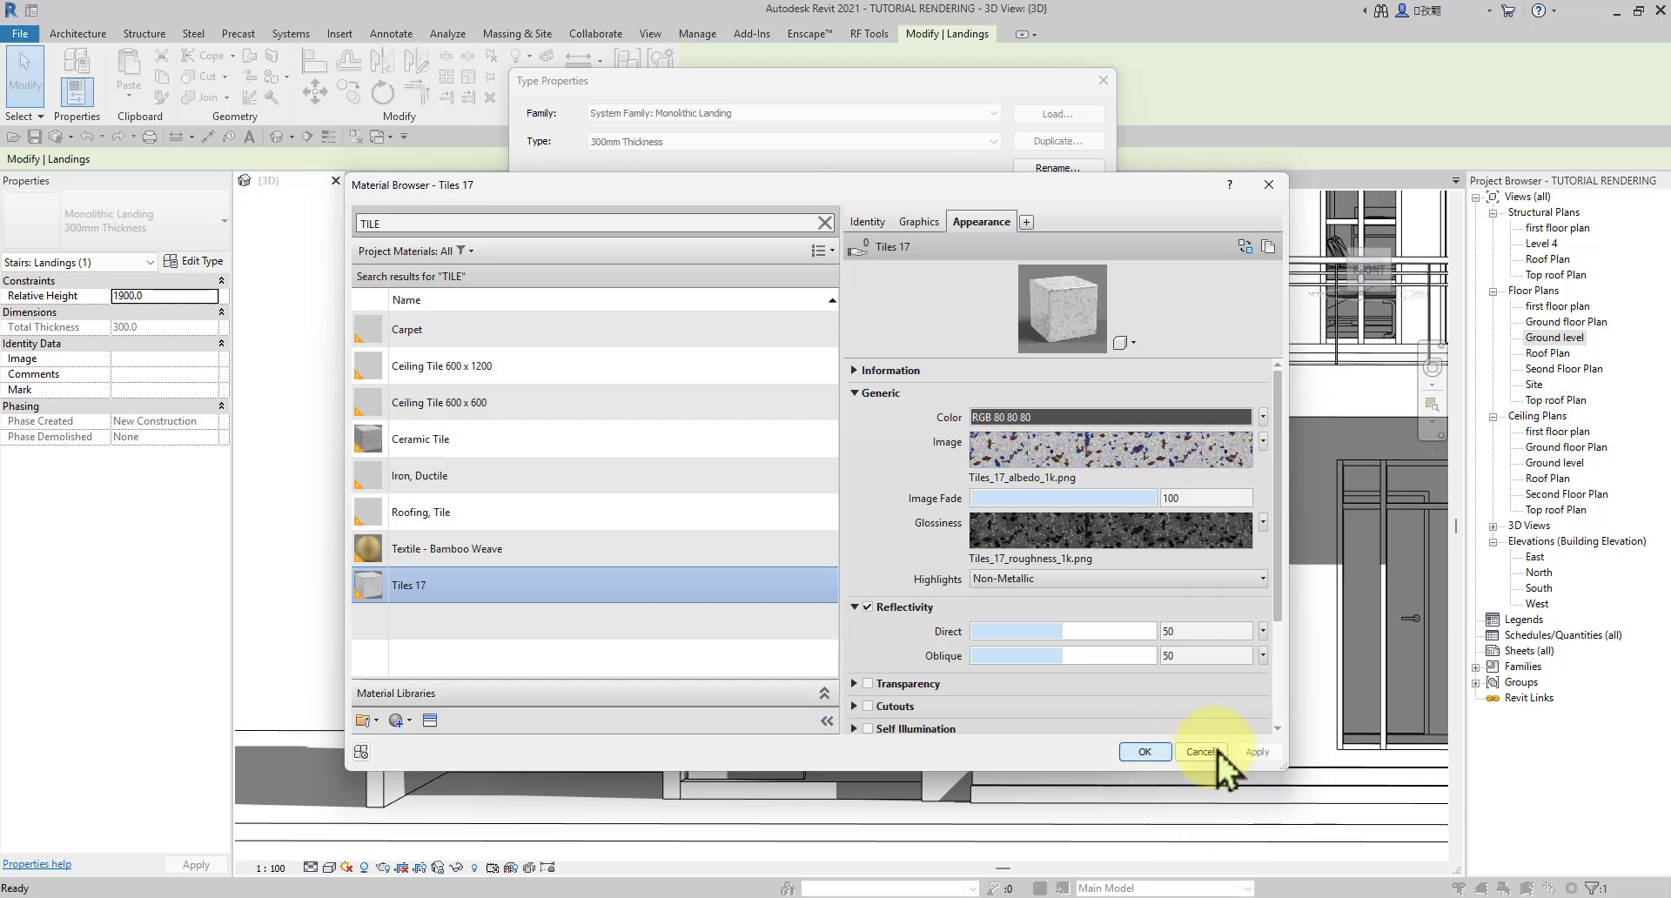
{"action": "left_click", "coordinate": [1144, 752]}
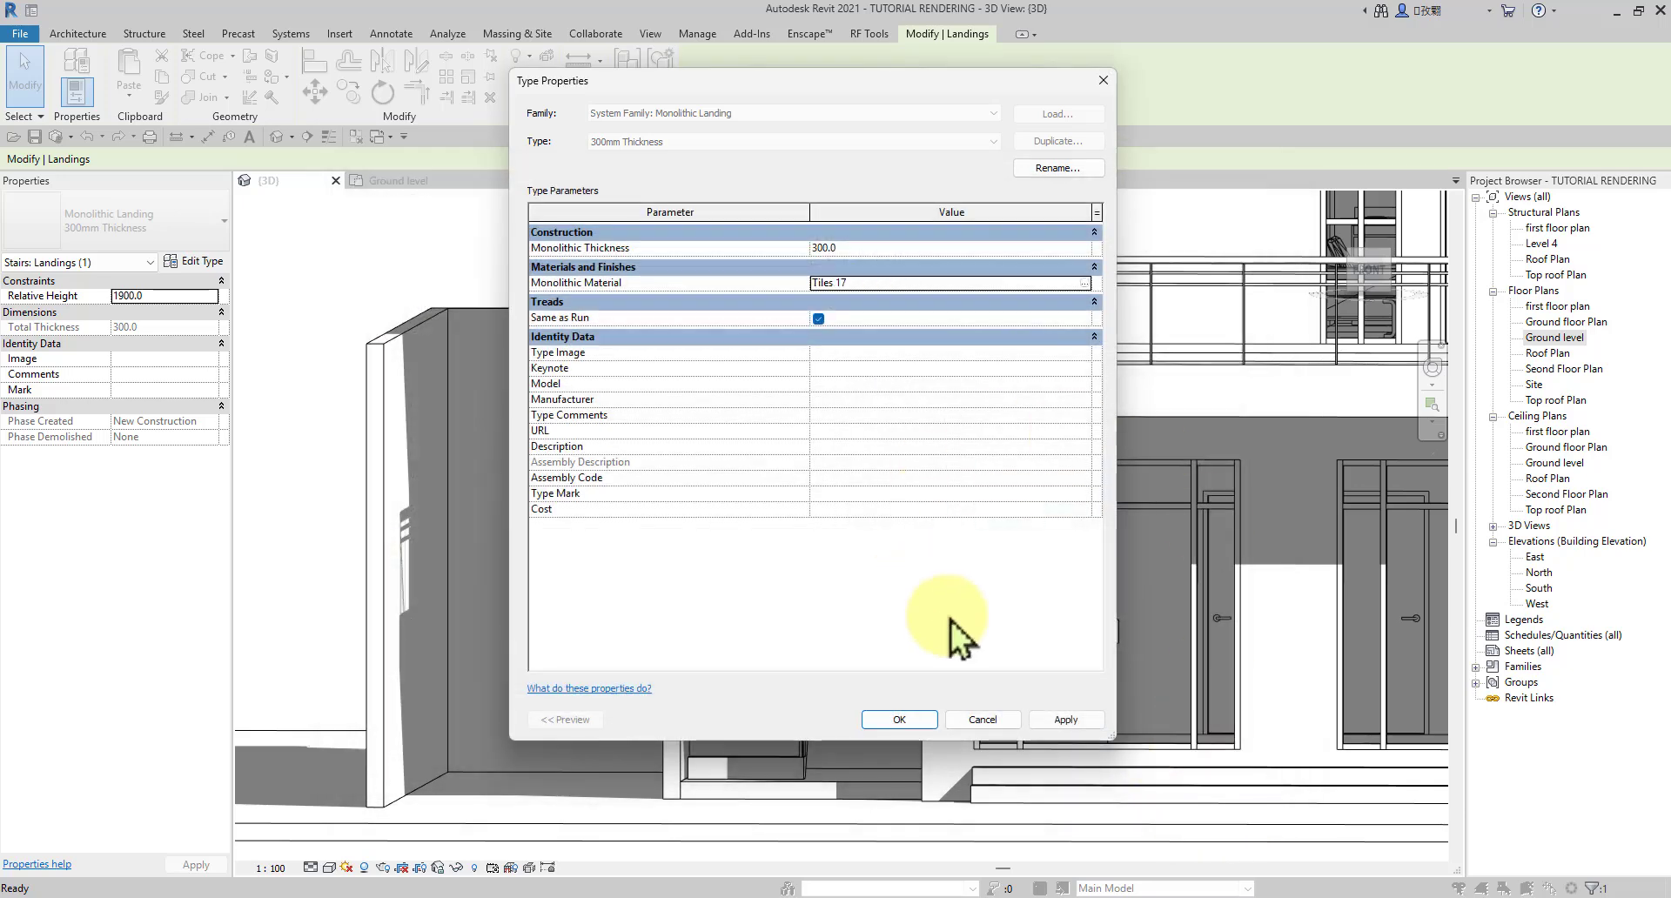
{"action": "left_click", "coordinate": [896, 711]}
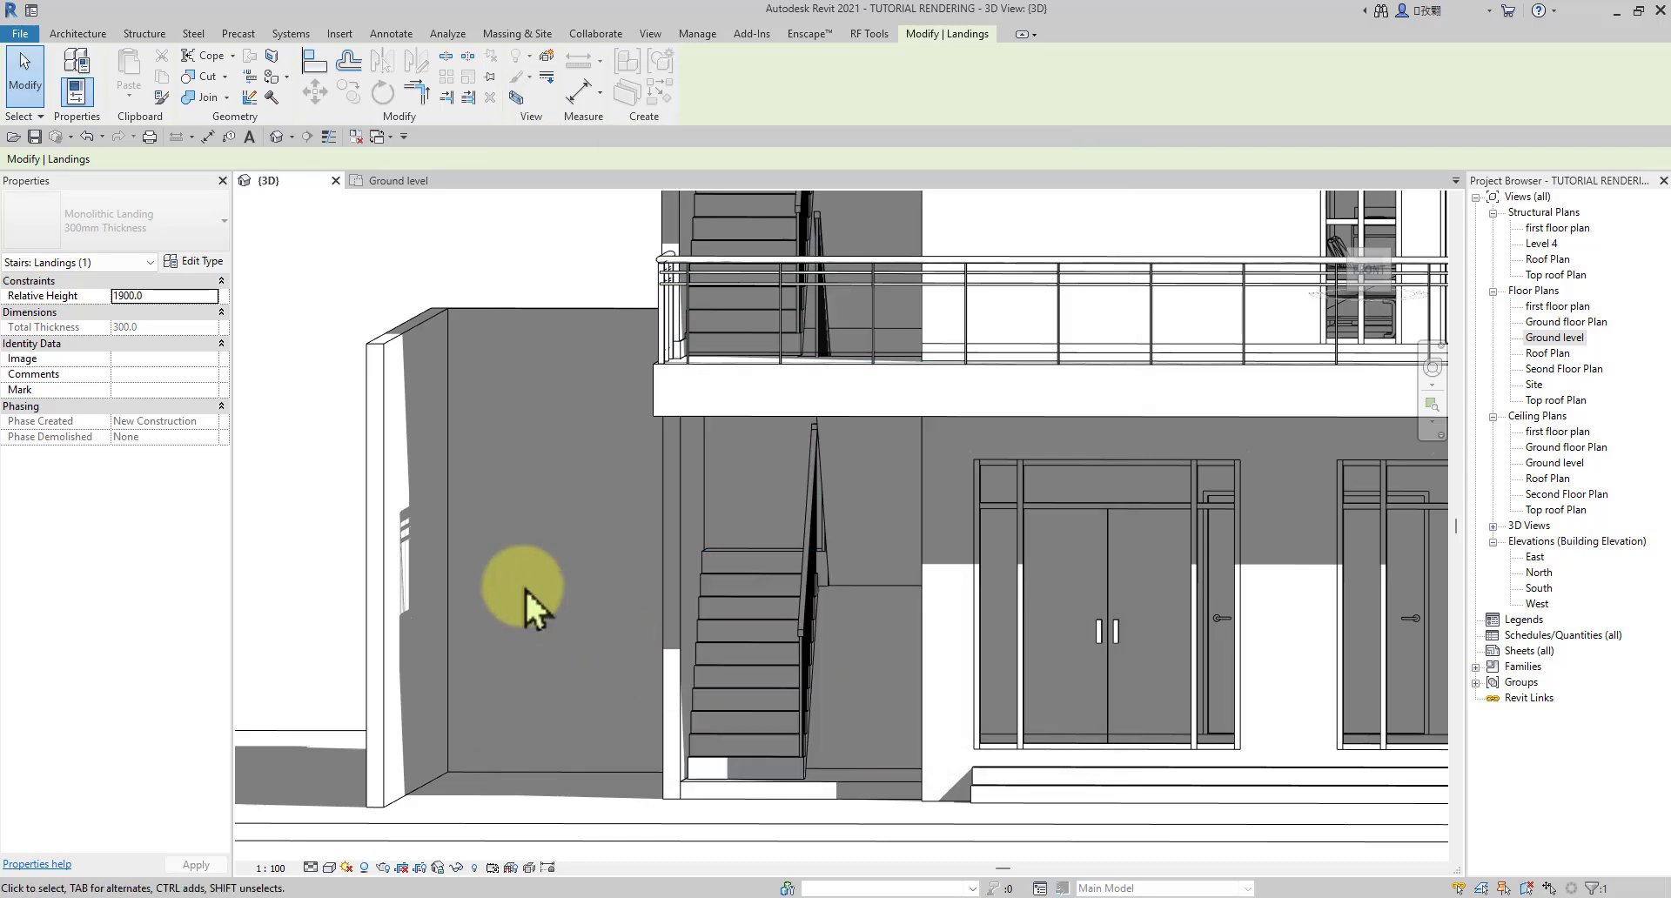
{"action": "key", "text": "Escape"}
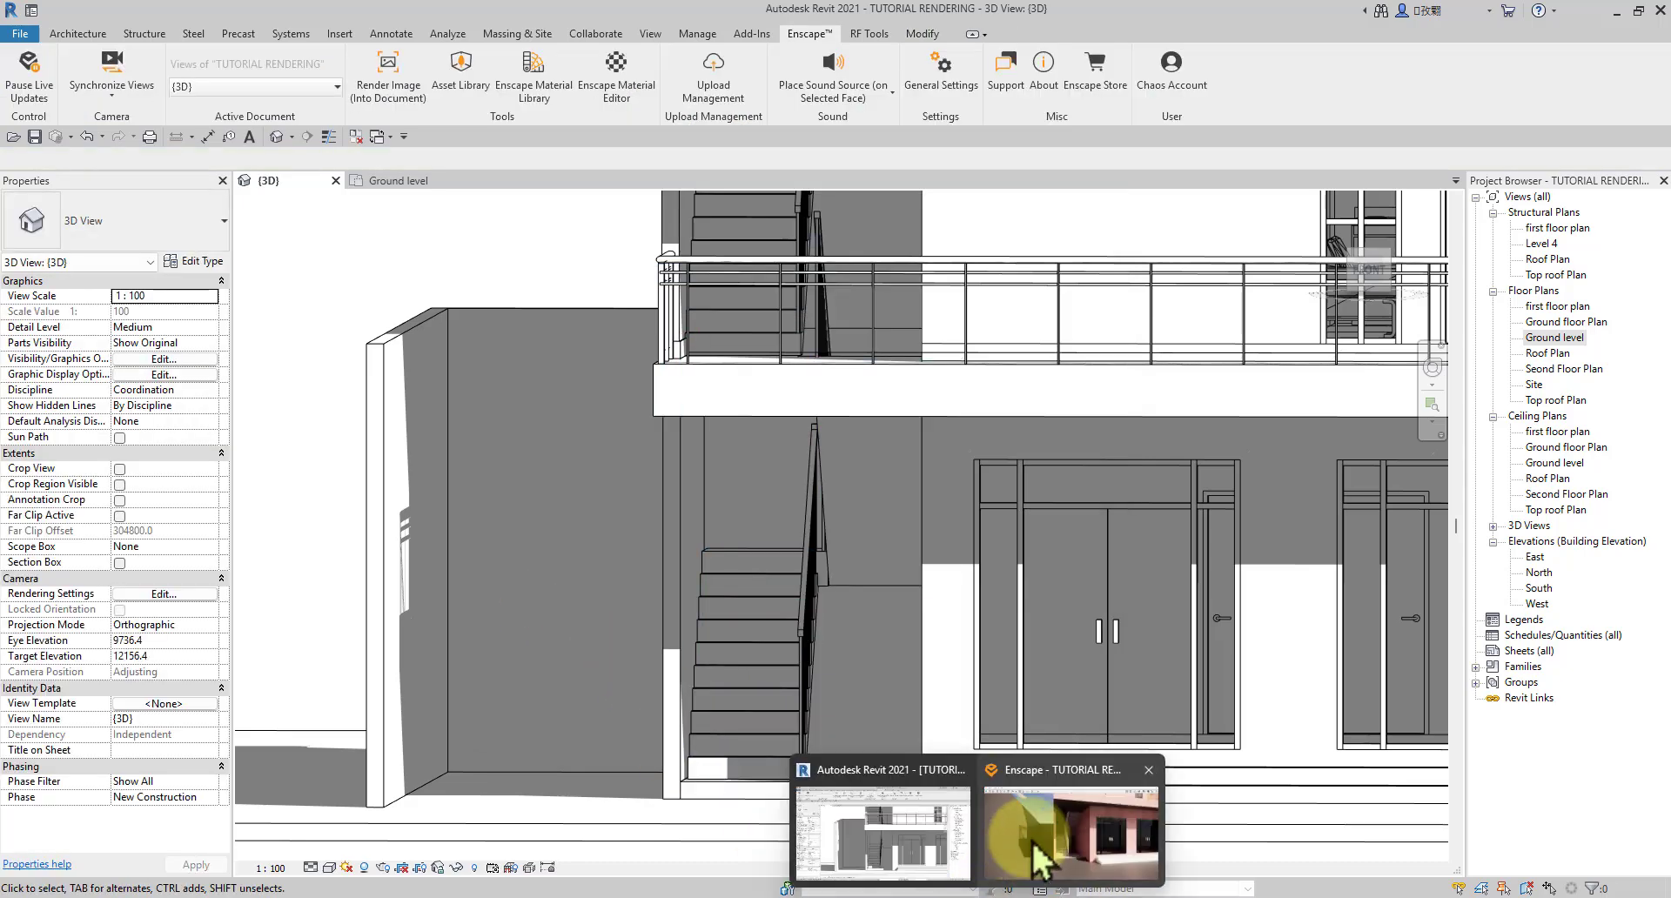
Step: Switch to Enscape and examine the ground-floor stairs, landing and front facade from several distances
{"action": "left_click", "coordinate": [1032, 842]}
{"action": "left_click_drag", "start_coordinate": [825, 471], "coordinate": [1239, 549]}
{"action": "key", "text": "d"}
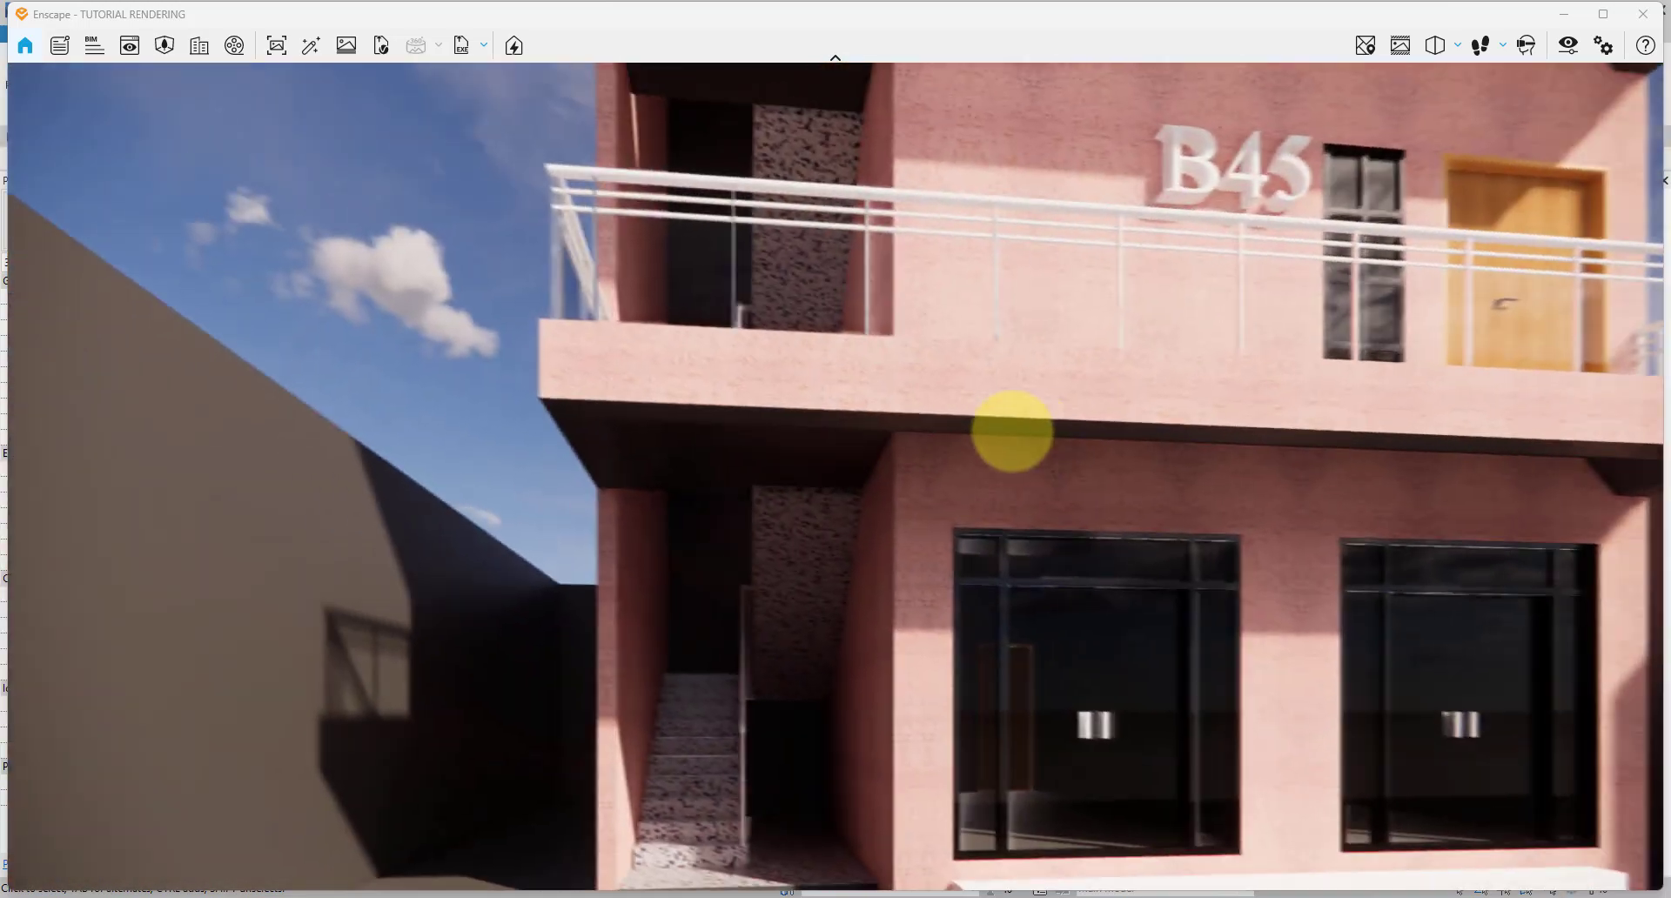
{"action": "key", "text": "d"}
{"action": "key", "text": "s"}
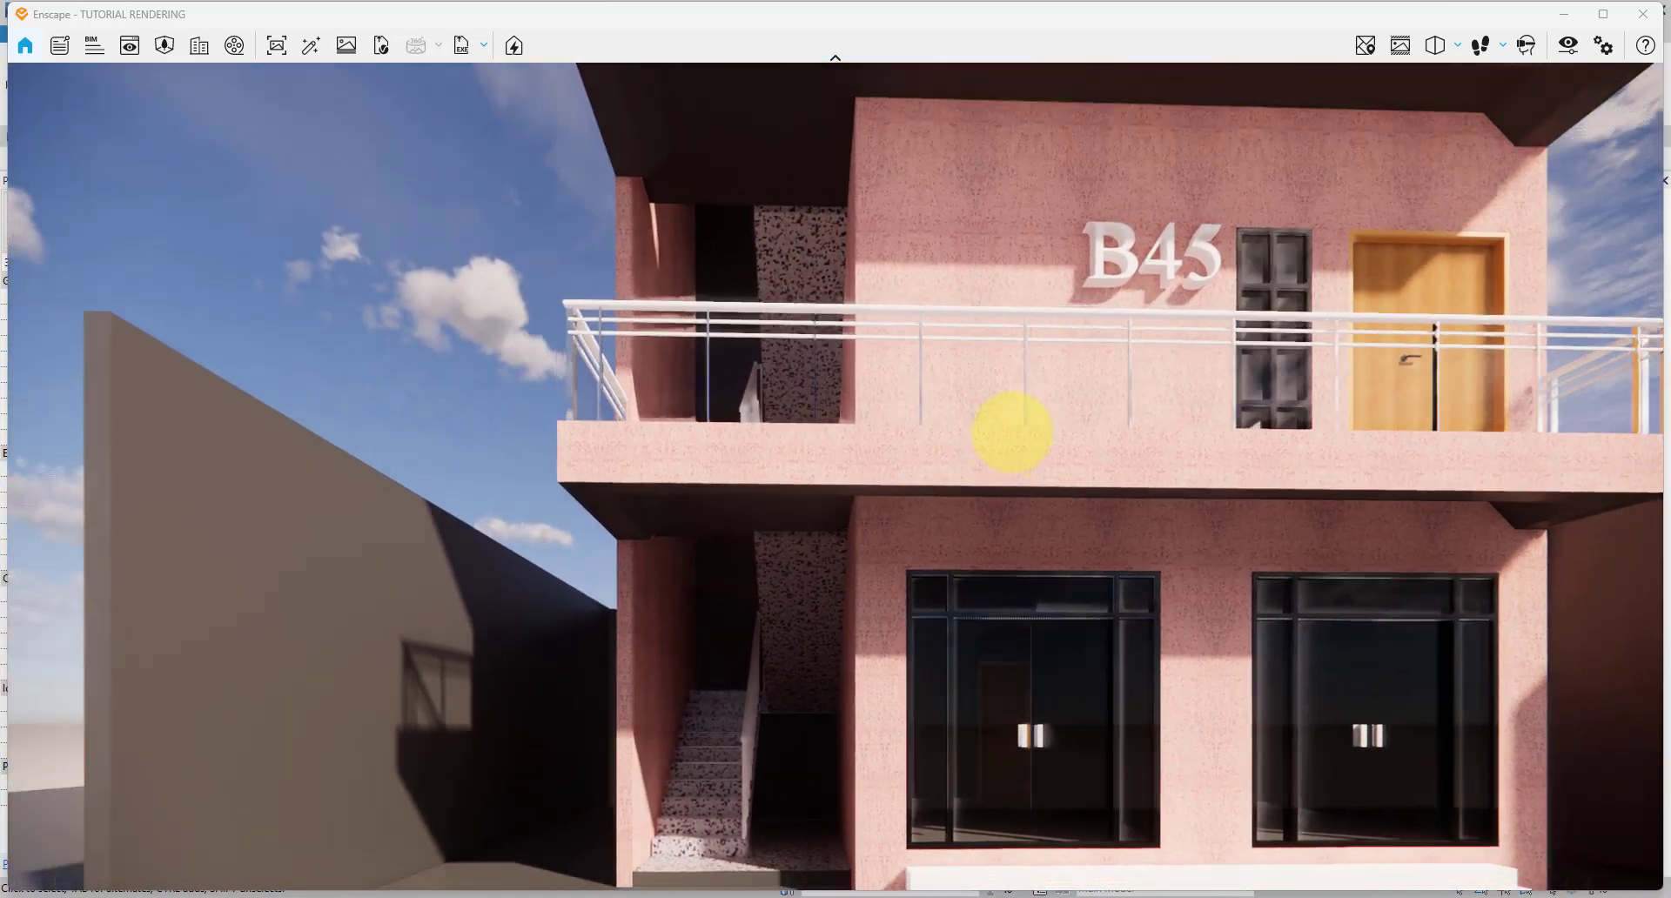
{"action": "key", "text": "space"}
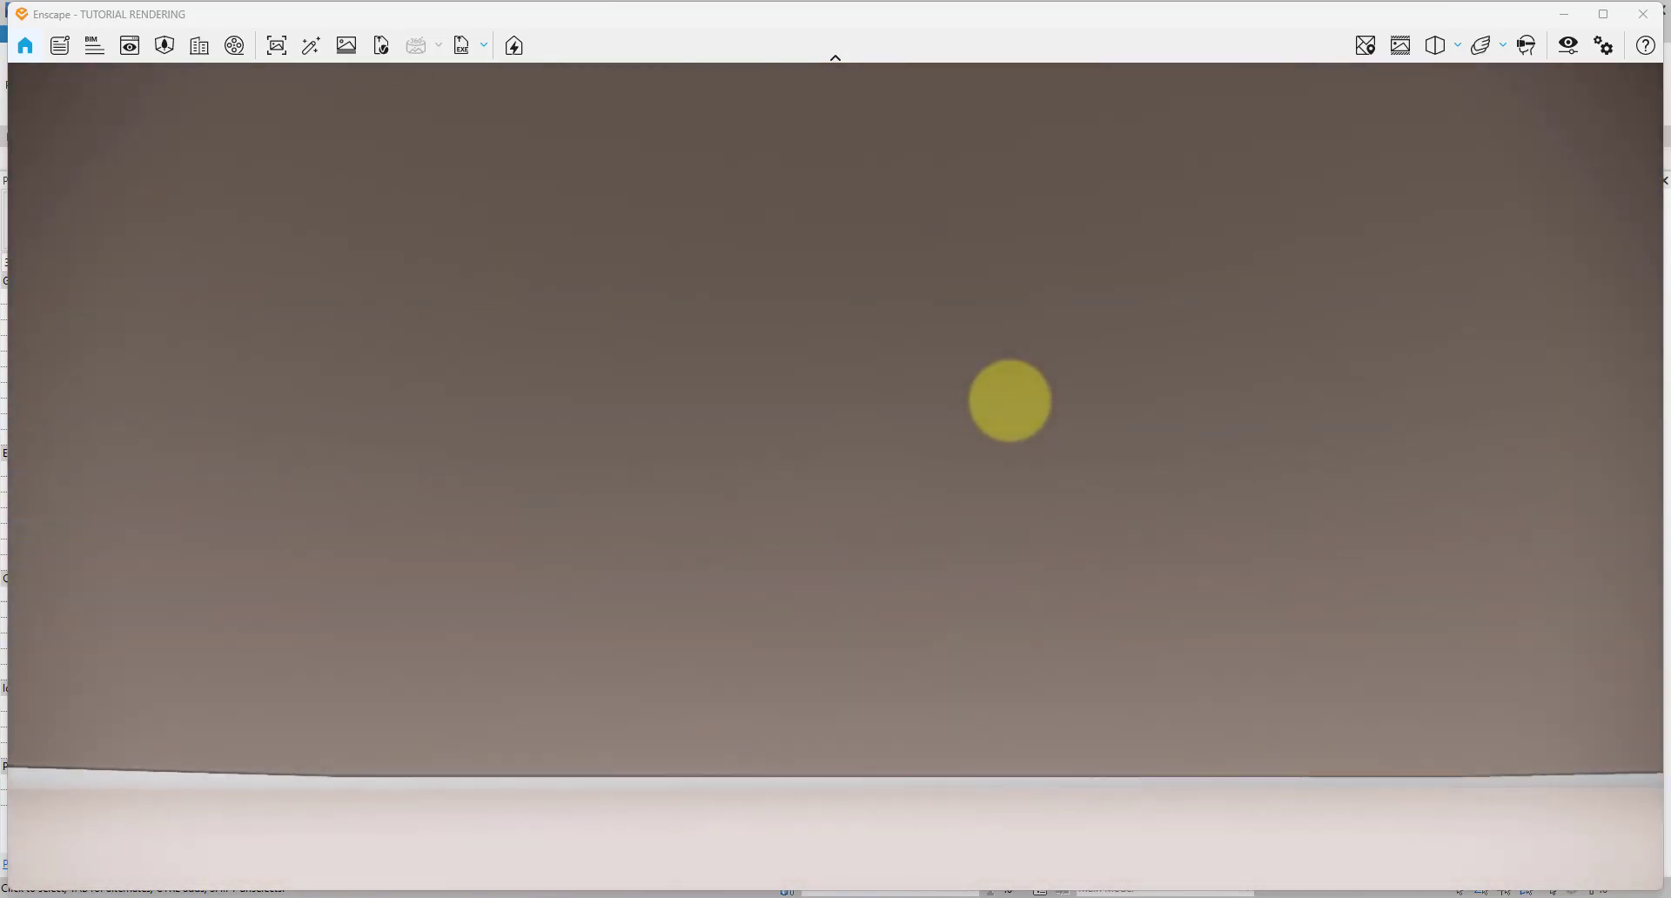
{"action": "key", "text": "e"}
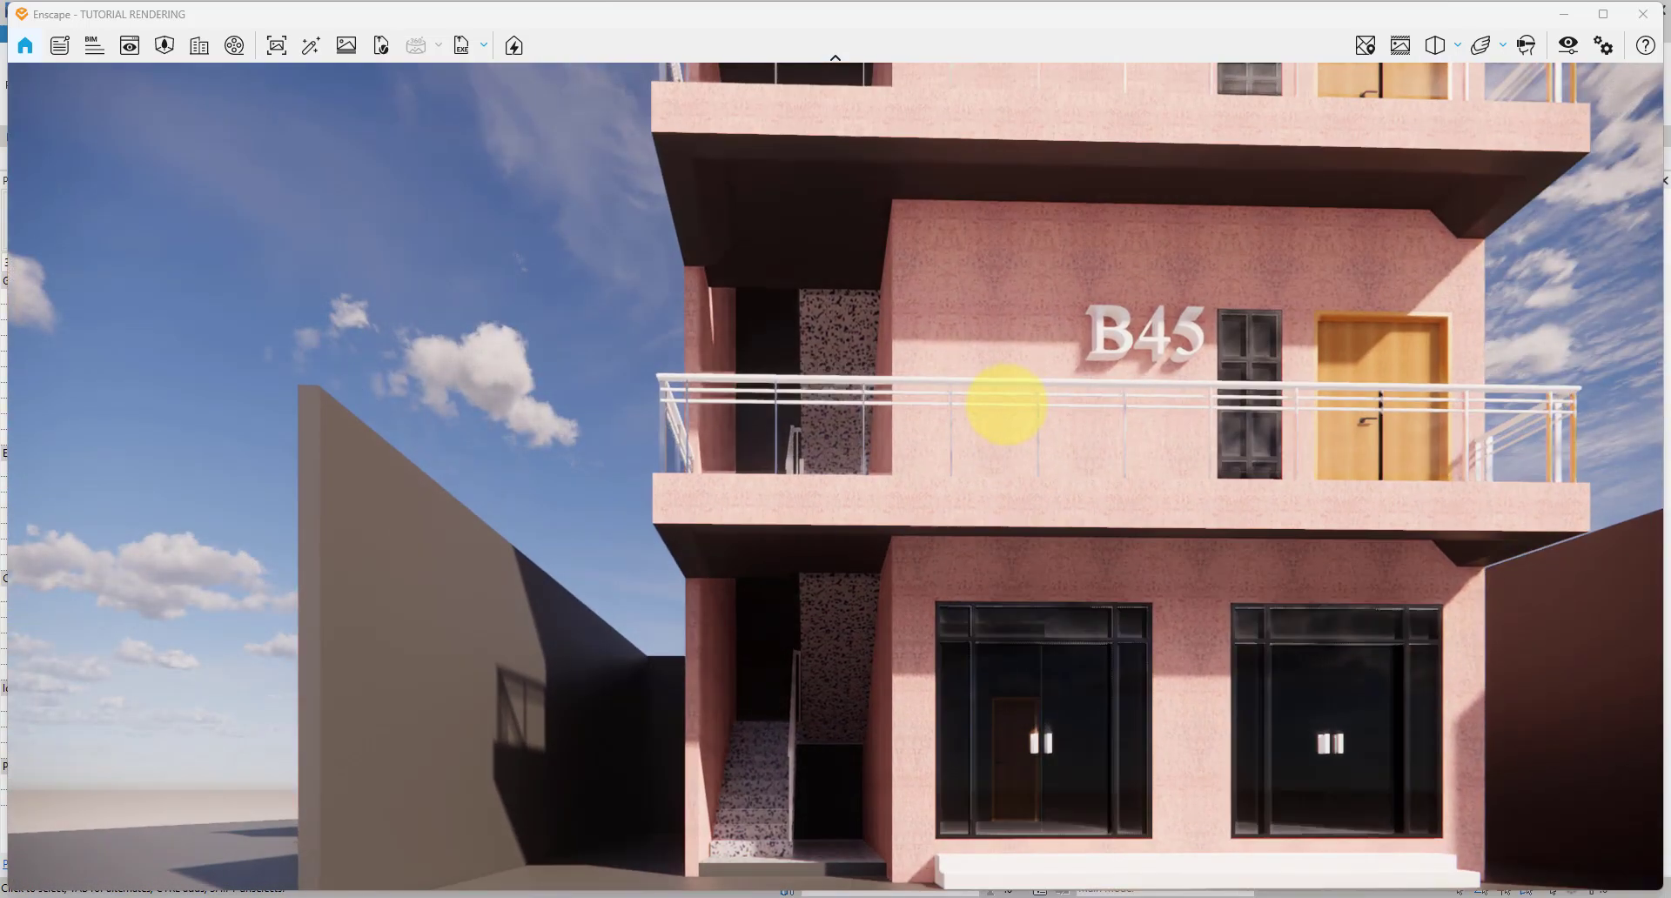
{"action": "key", "text": "w"}
{"action": "left_click_drag", "start_coordinate": [1007, 404], "coordinate": [1240, 495]}
{"action": "key", "text": "a"}
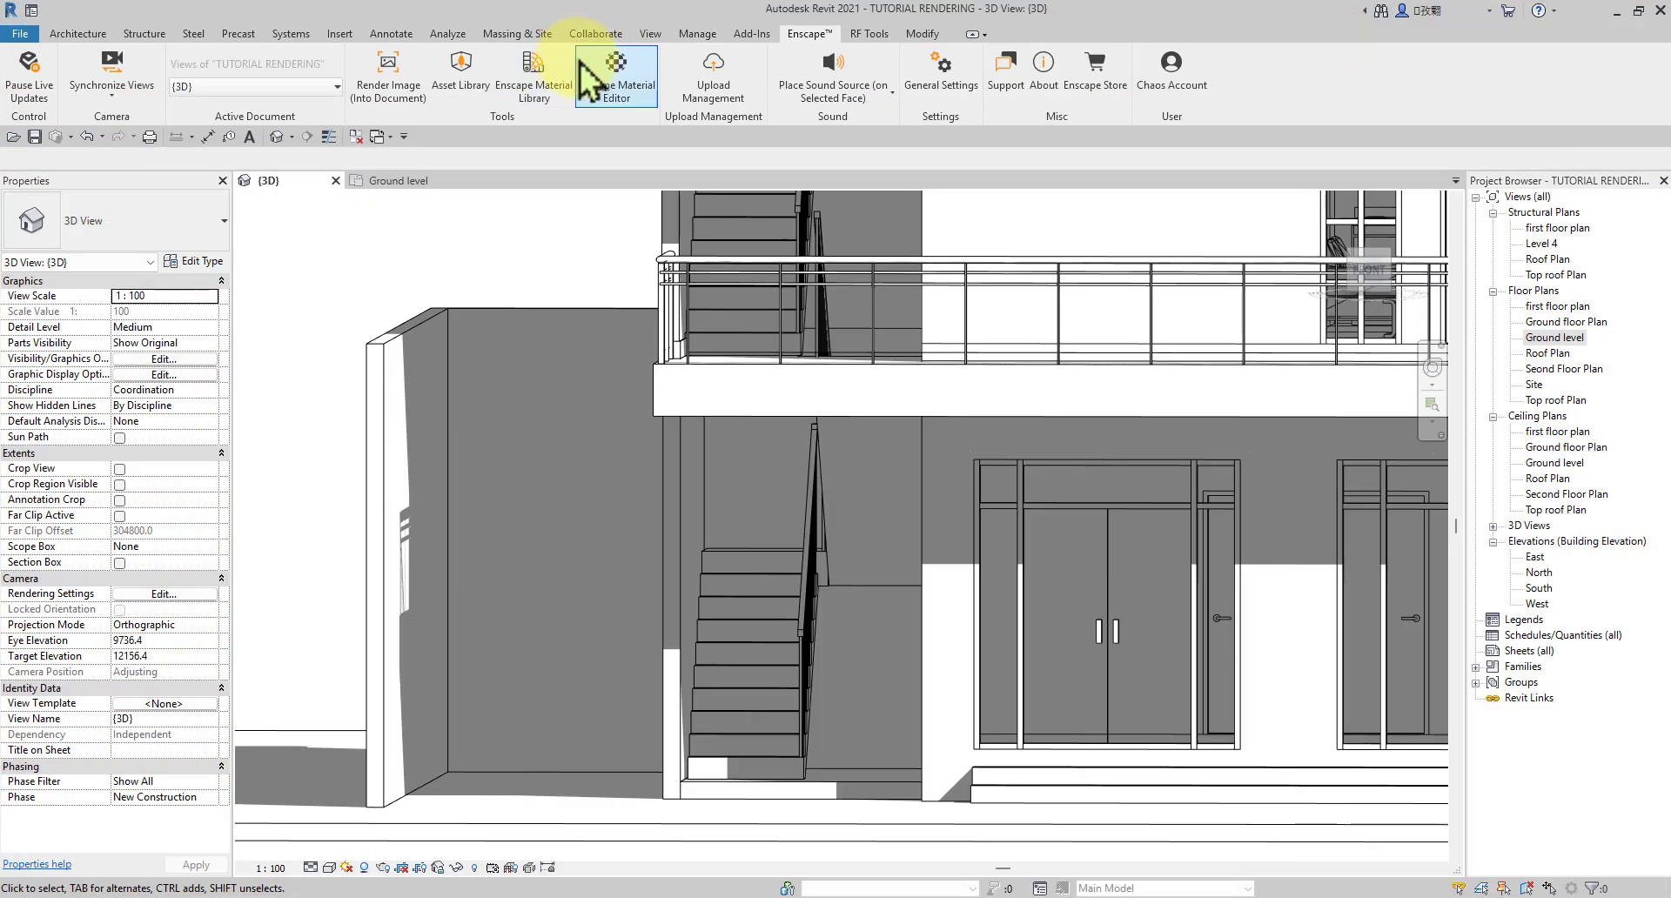
Step: Return to Revit and import Plaster 01 from the Enscape Material Library into the project
{"action": "left_click", "coordinate": [616, 69]}
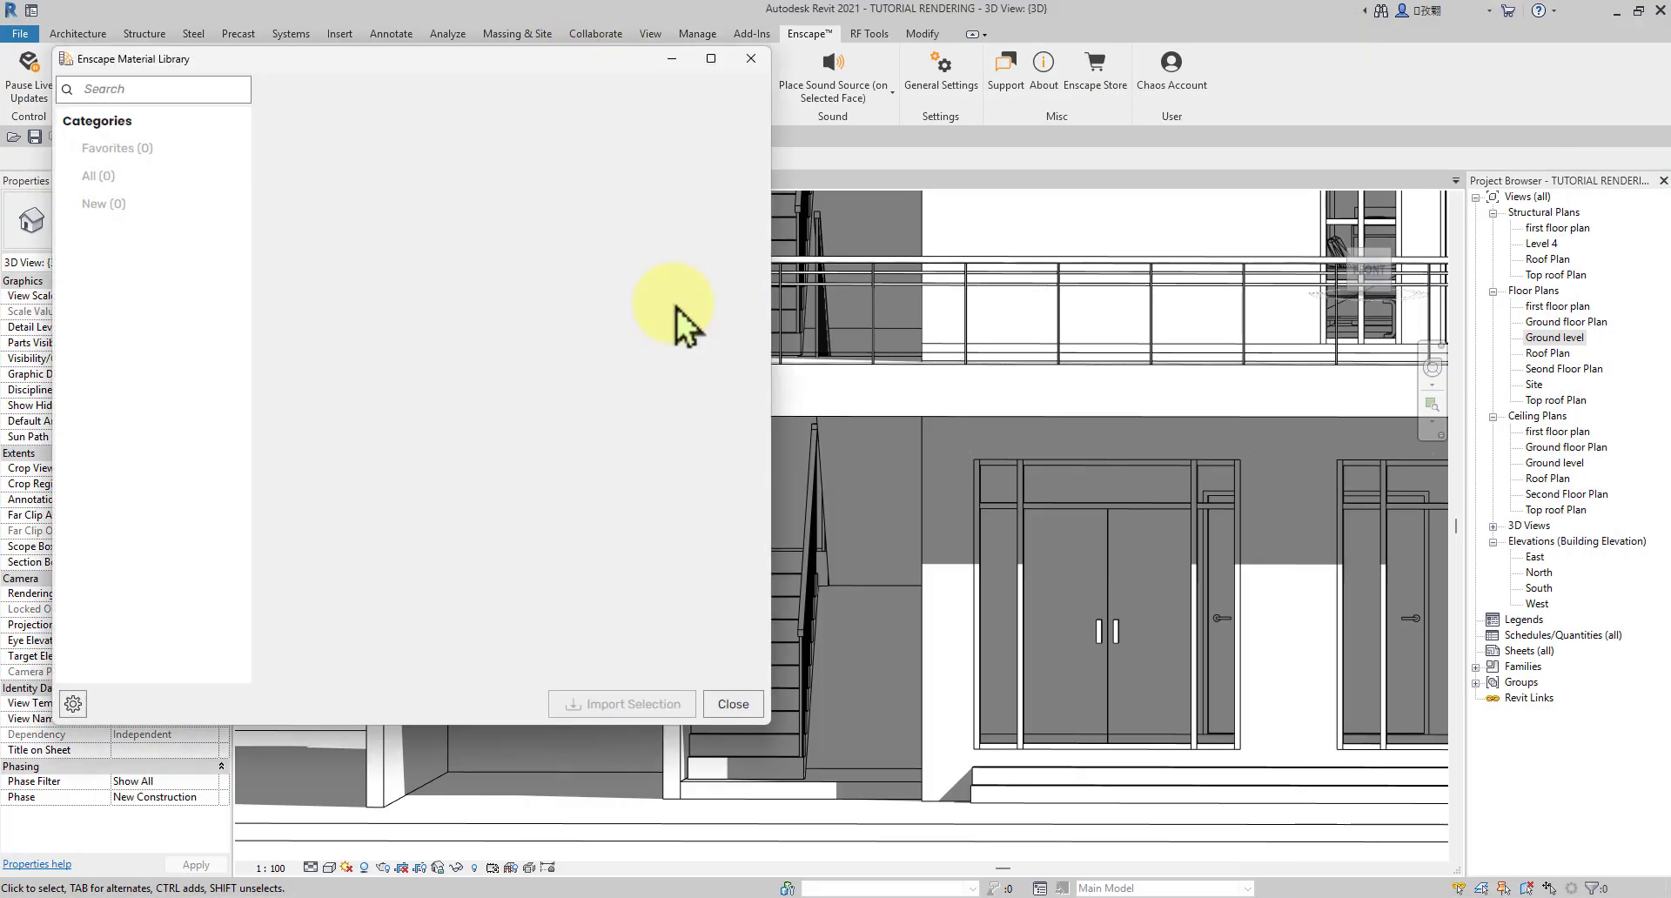
{"action": "left_click_drag", "start_coordinate": [363, 67], "coordinate": [761, 141]}
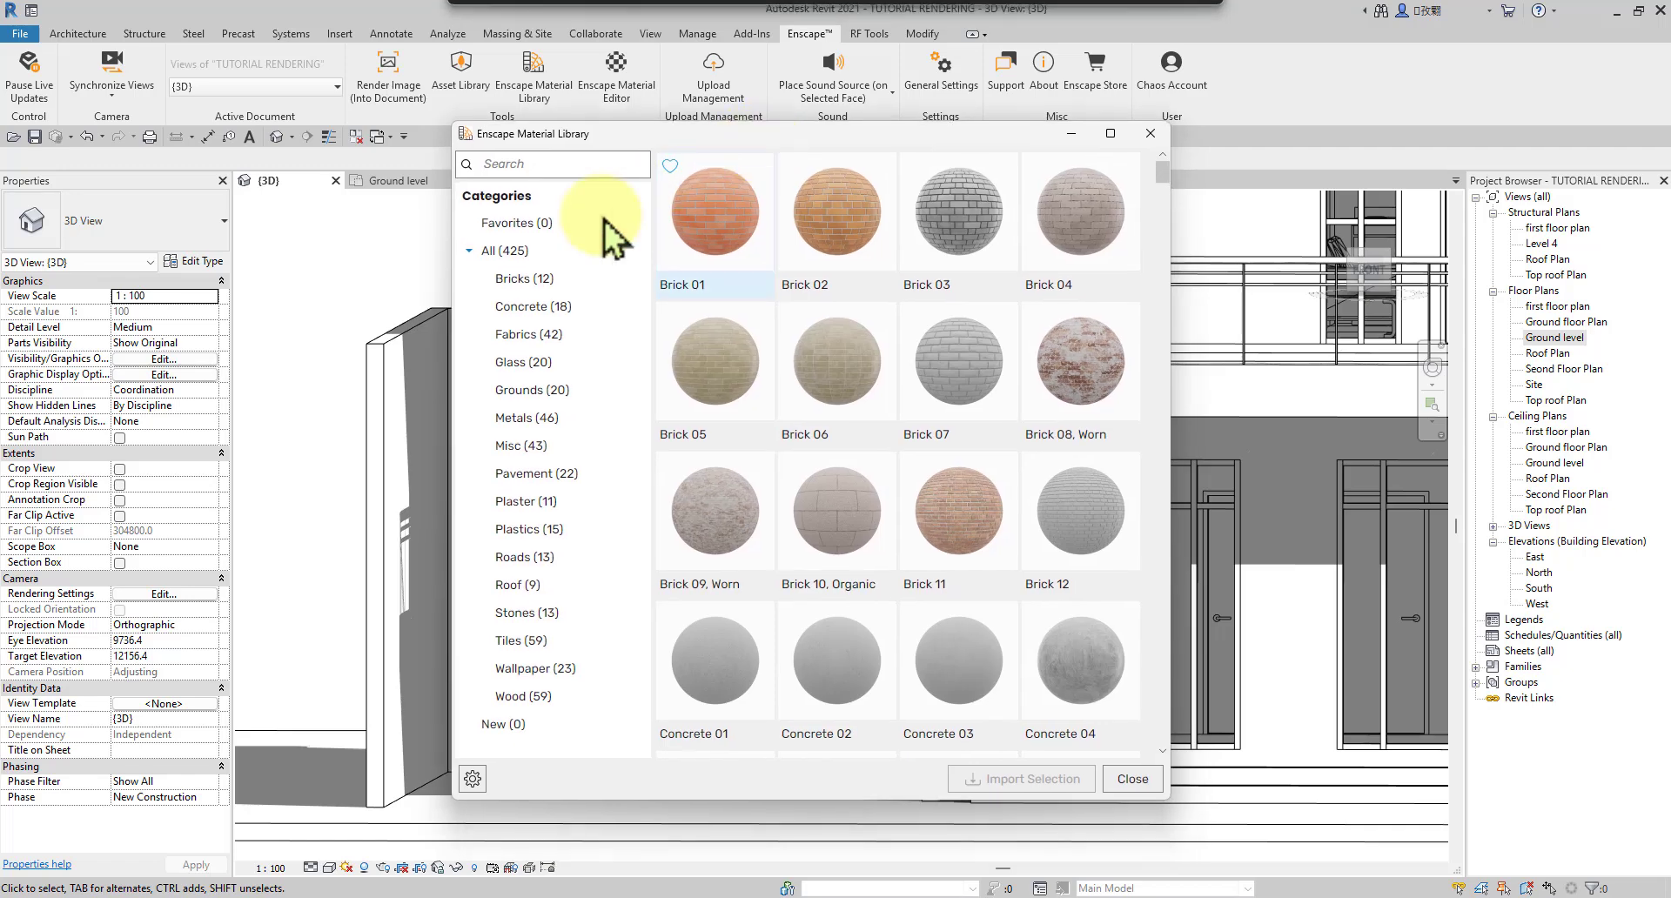
{"action": "left_click", "coordinate": [549, 164]}
{"action": "type", "text": "PL"}
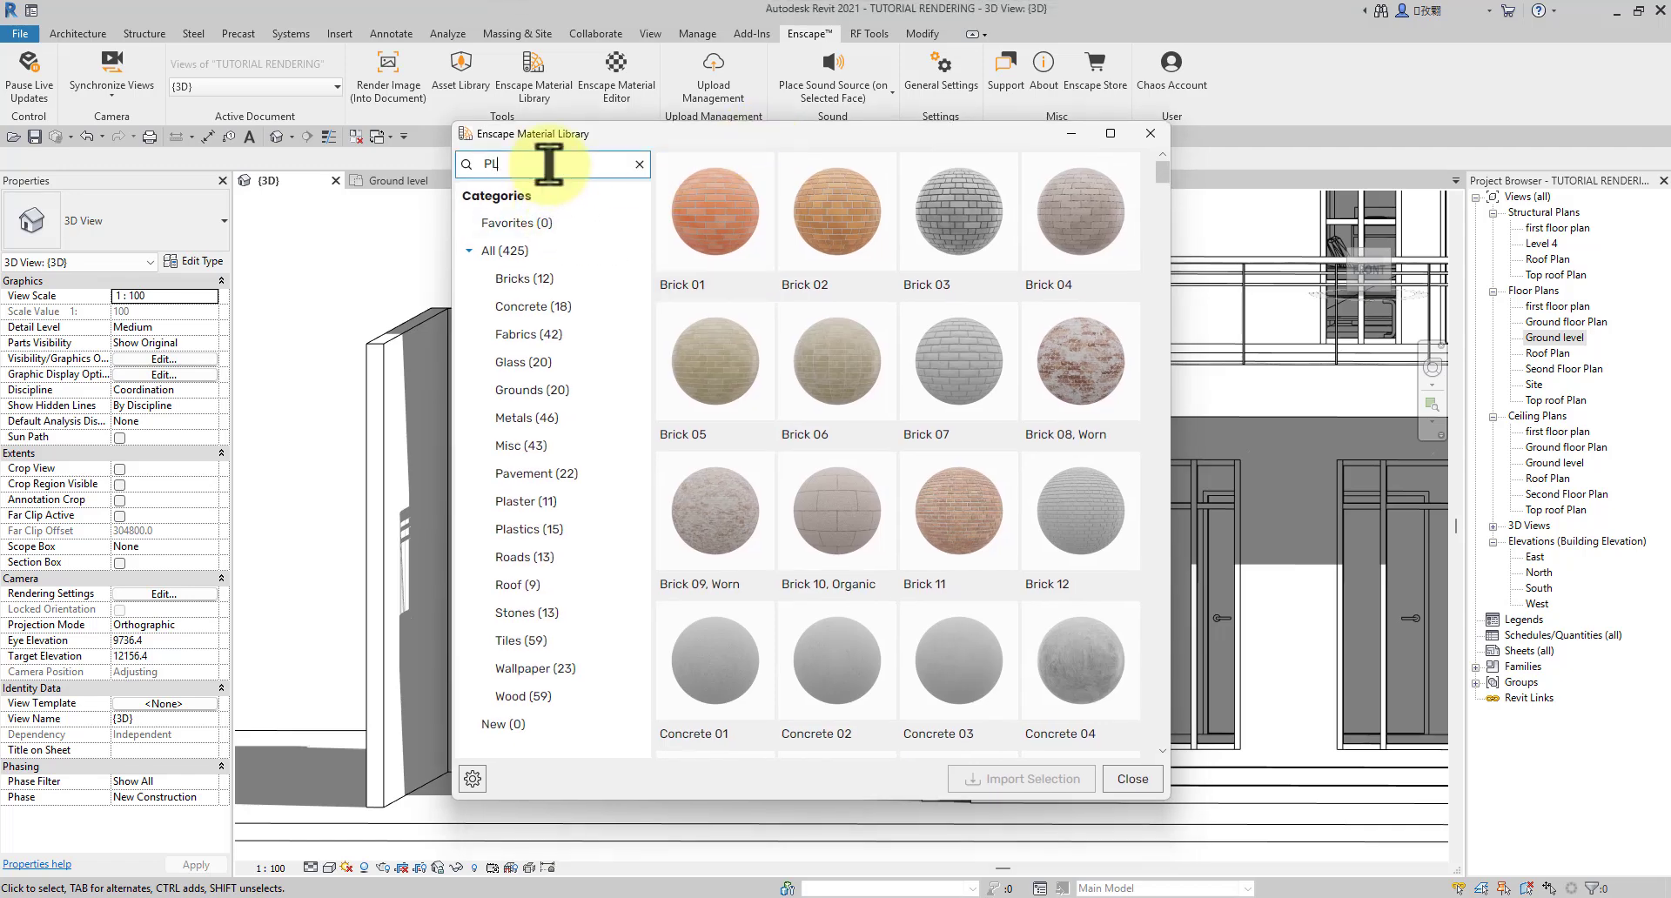
{"action": "type", "text": "ASTER"}
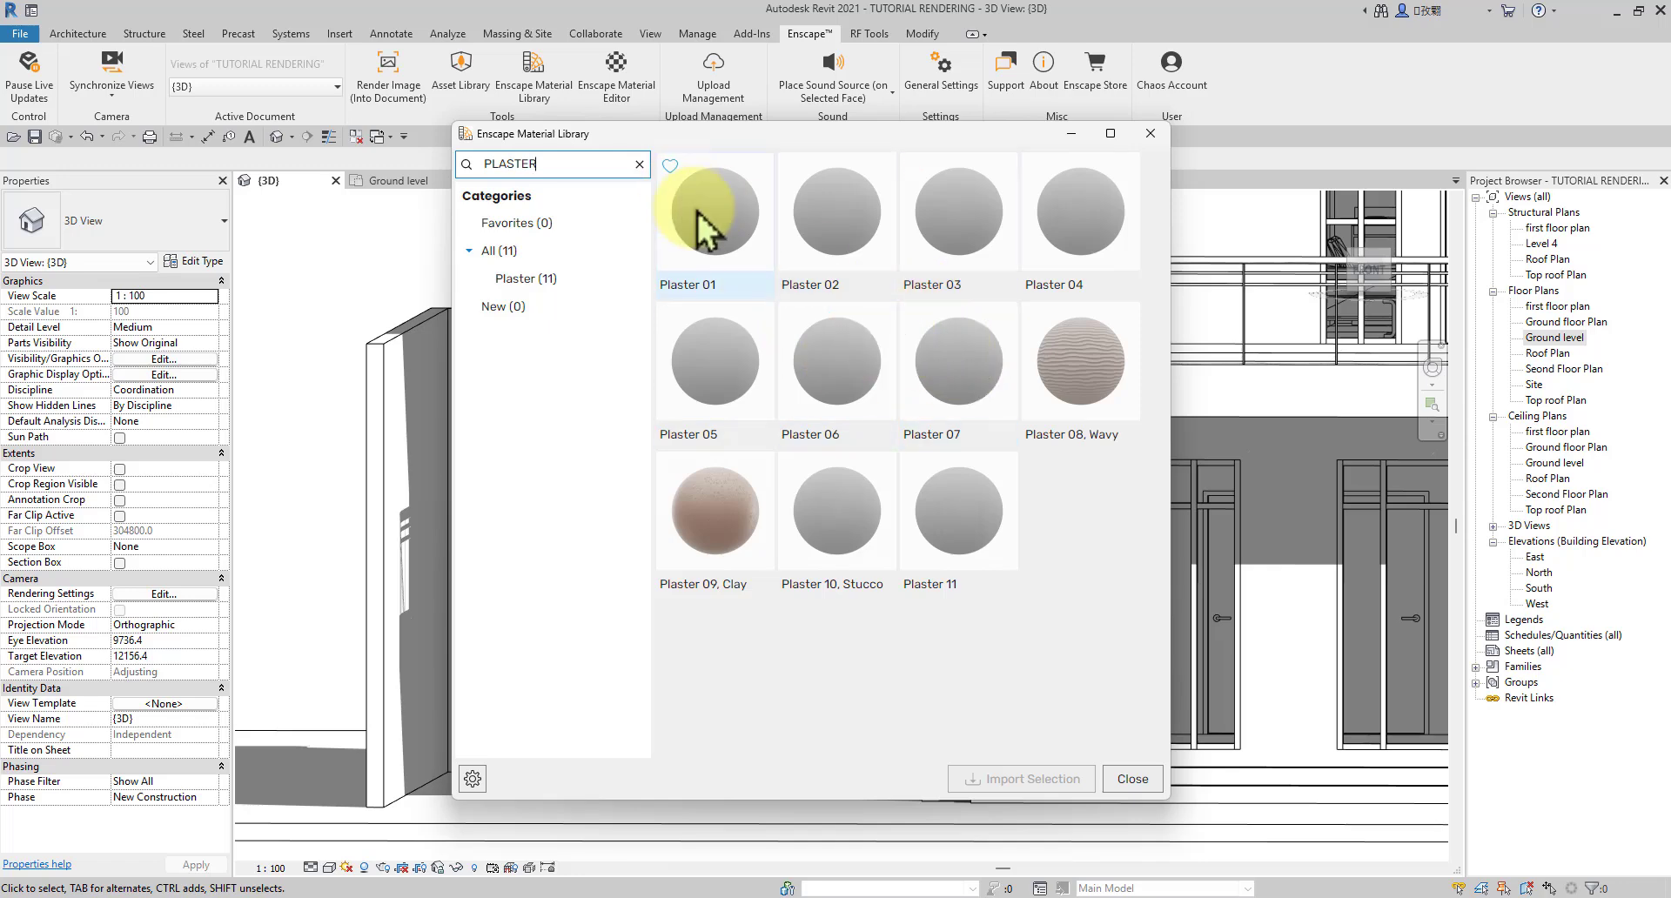
{"action": "left_click", "coordinate": [716, 244]}
{"action": "left_click", "coordinate": [1016, 778]}
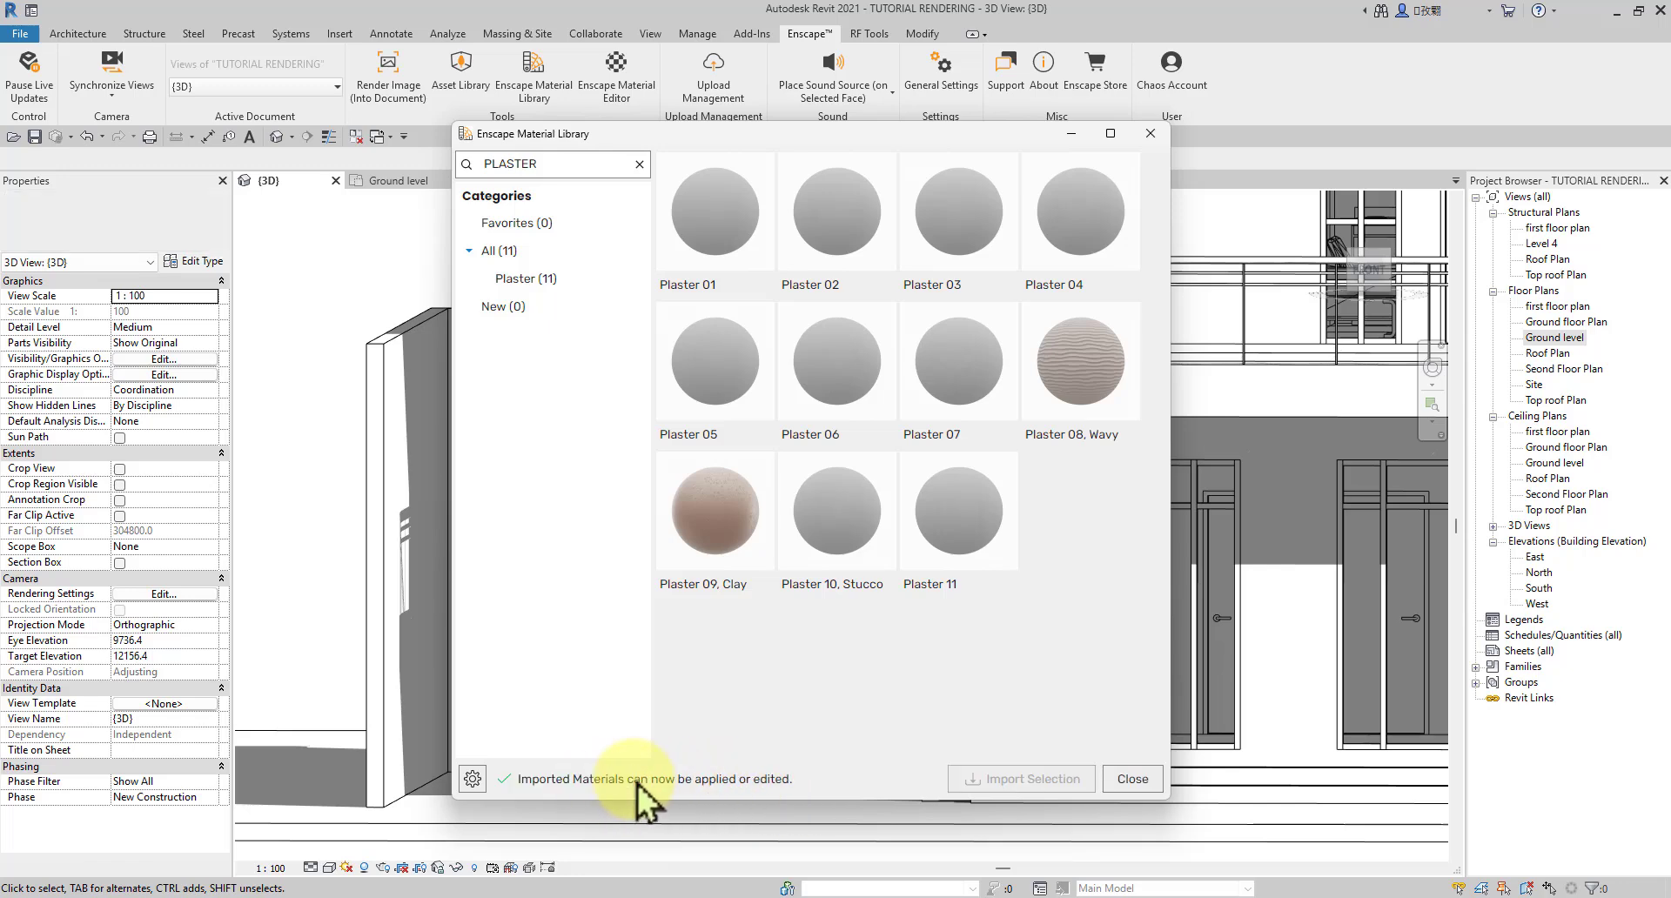
{"action": "left_click", "coordinate": [1133, 779]}
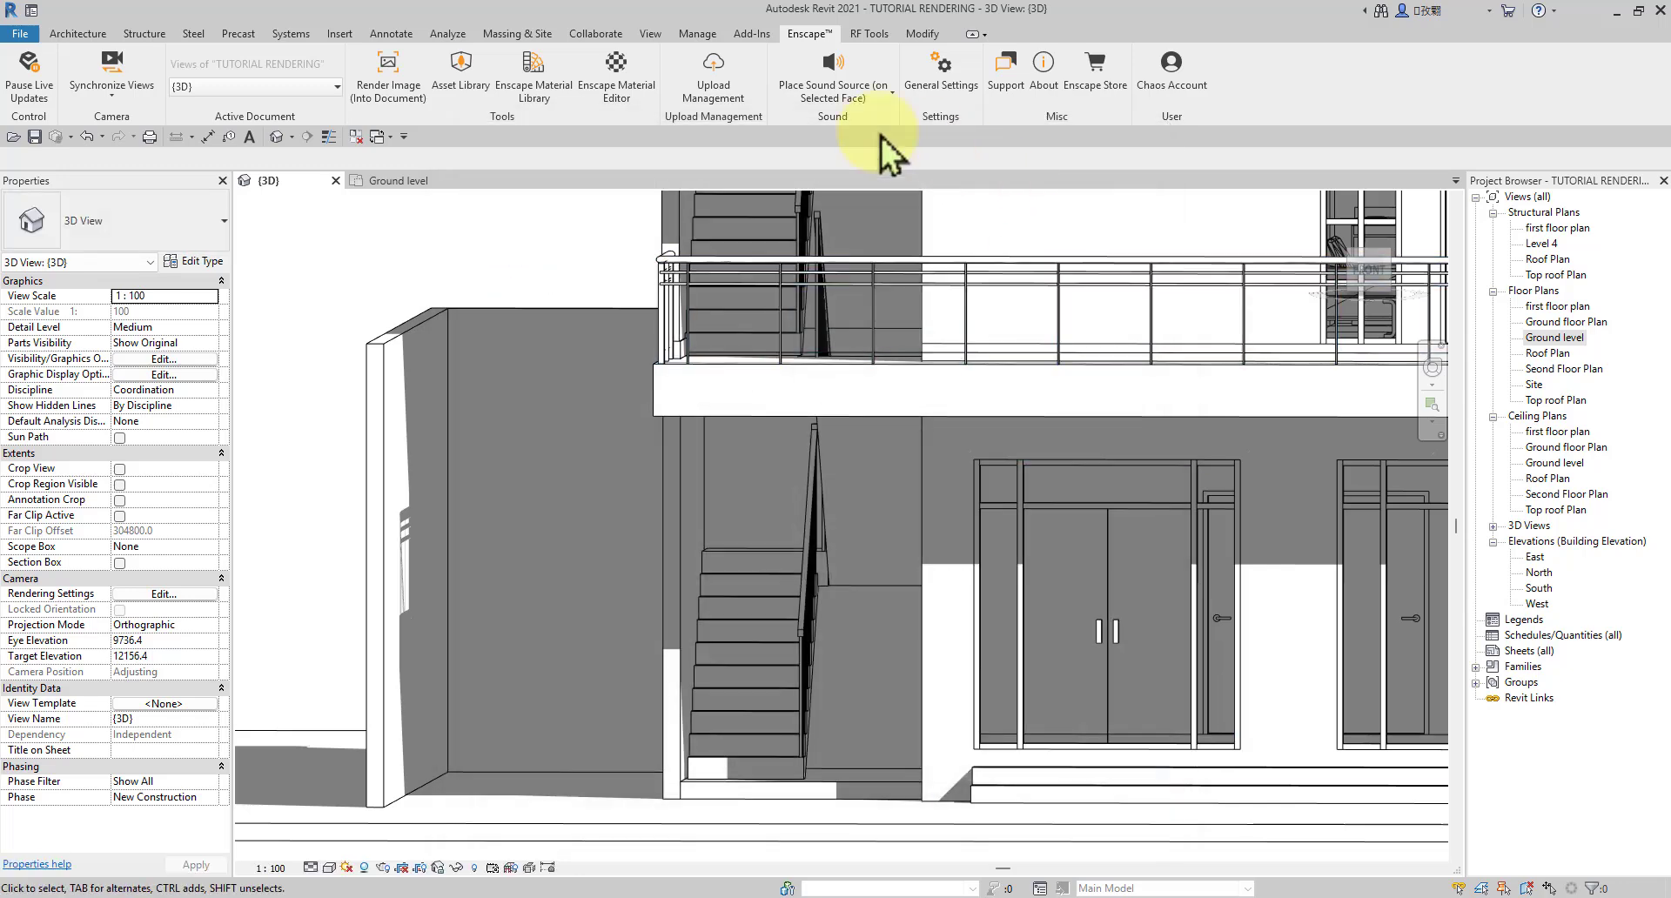
Step: Find Plaster 01 among the project materials and make its shading use the render appearance
{"action": "left_click", "coordinate": [925, 35]}
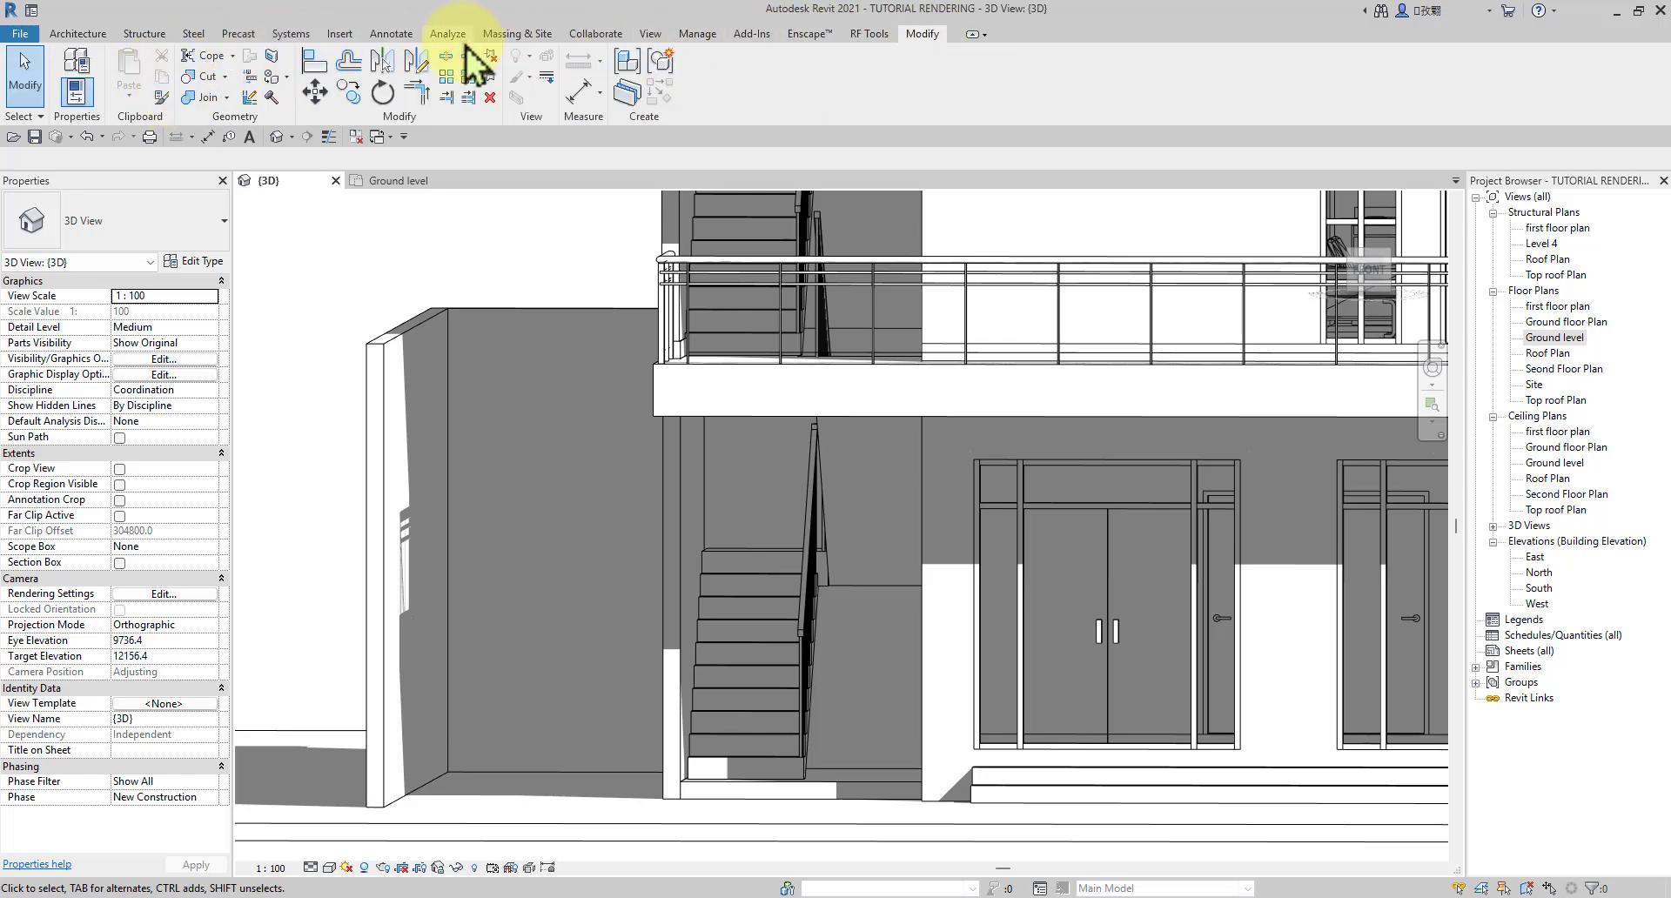
{"action": "left_click", "coordinate": [394, 33]}
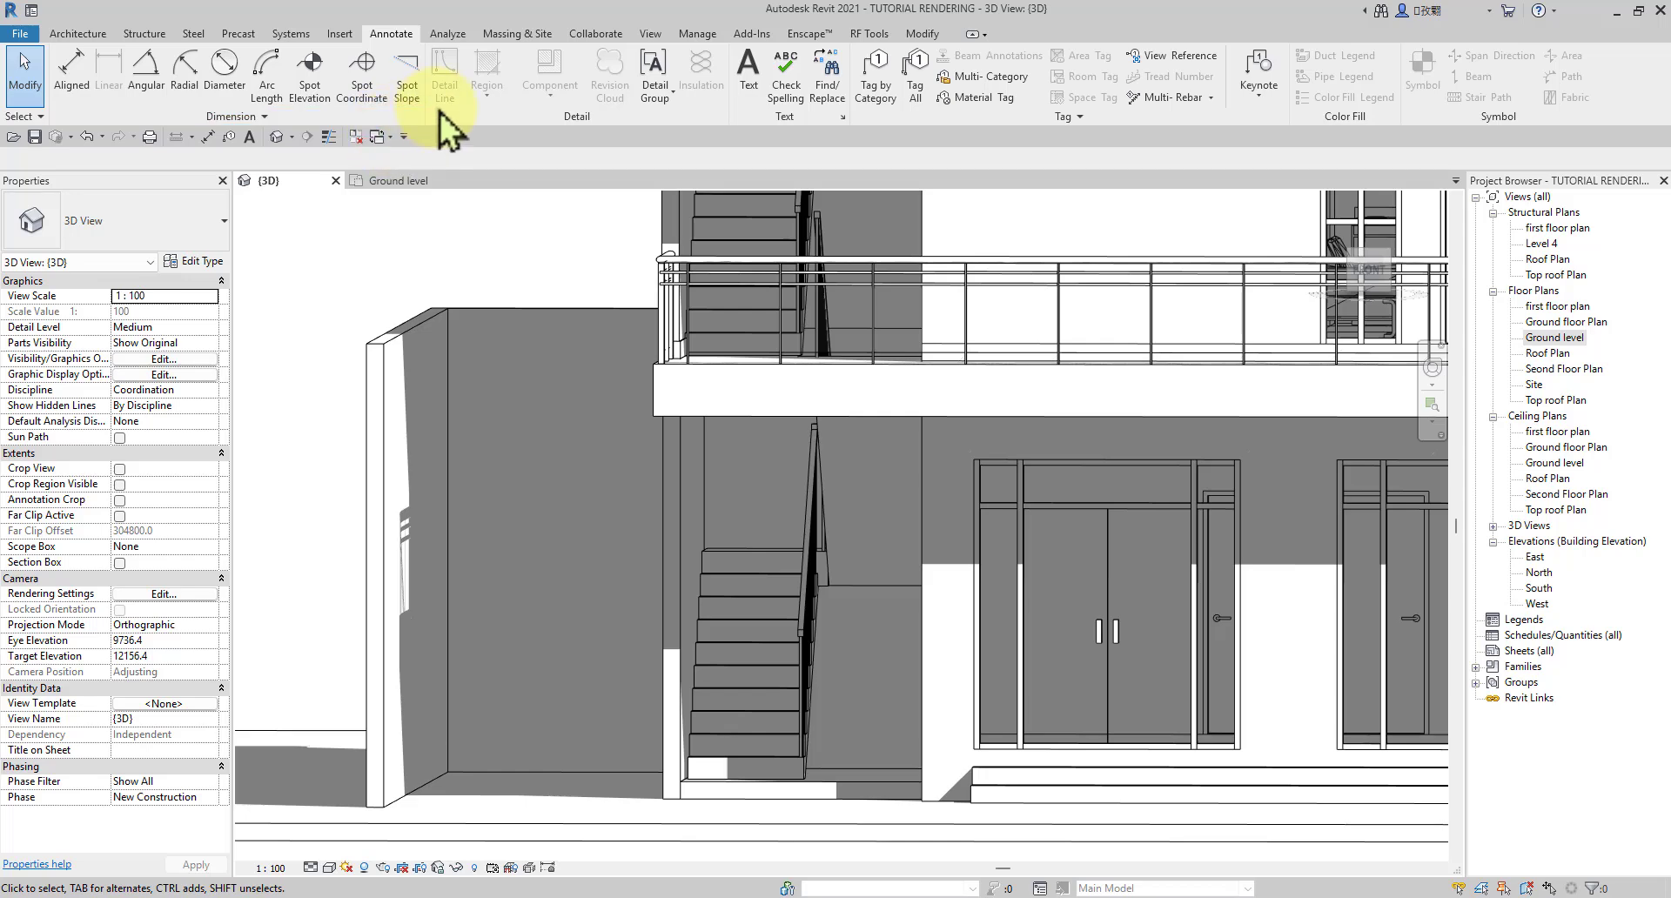
{"action": "left_click", "coordinate": [701, 35]}
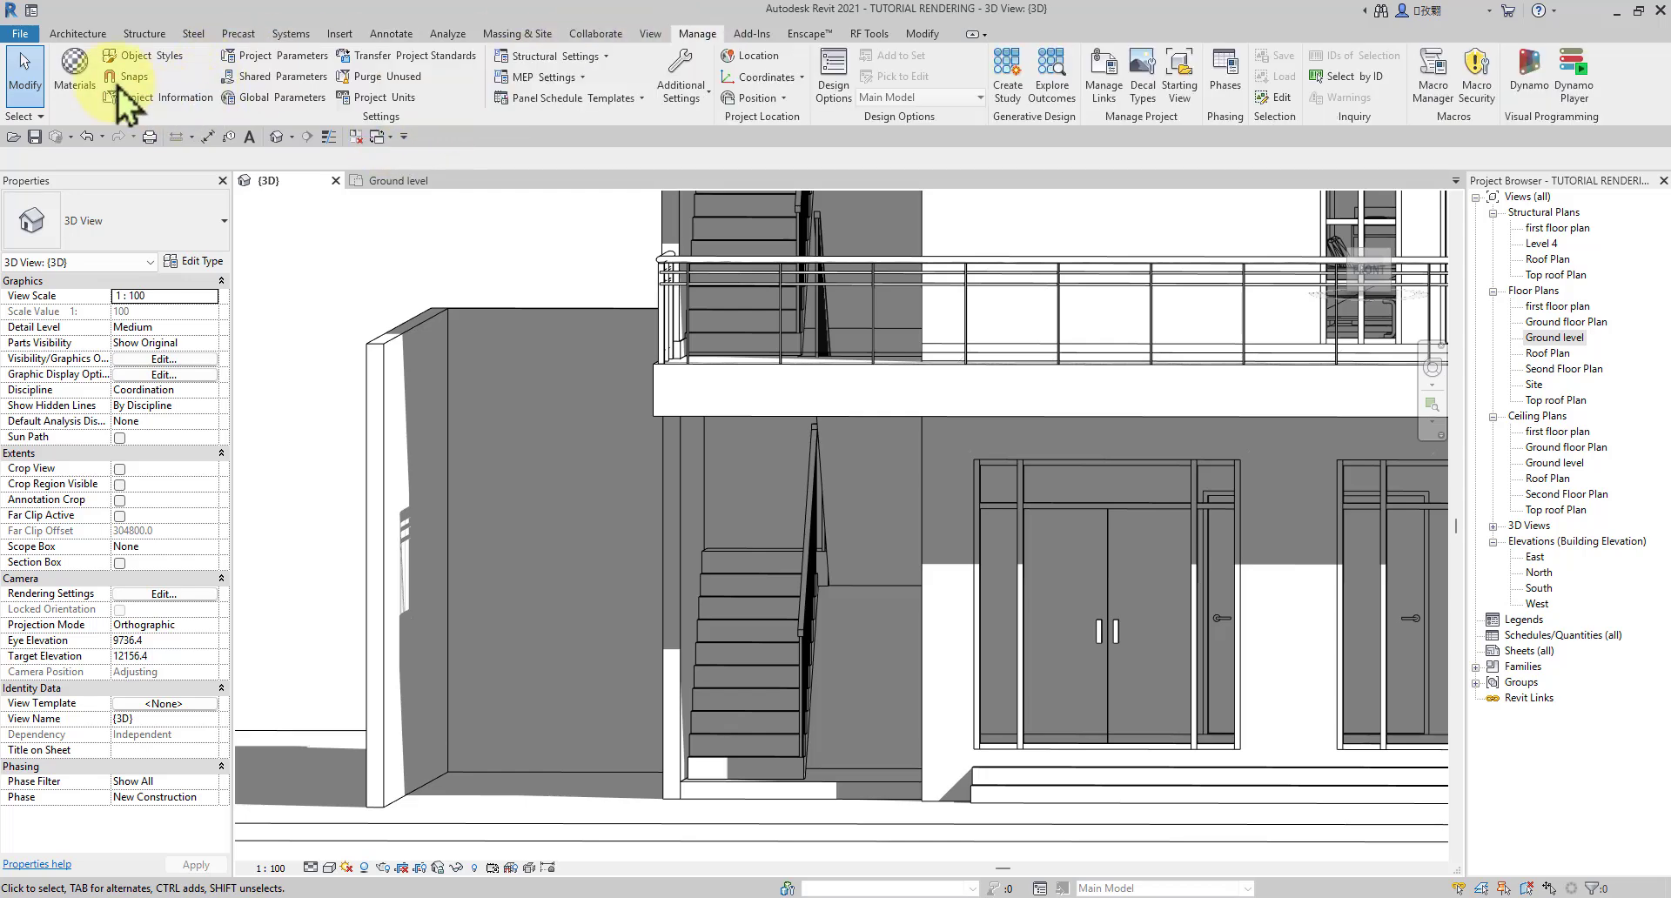
{"action": "left_click", "coordinate": [93, 83]}
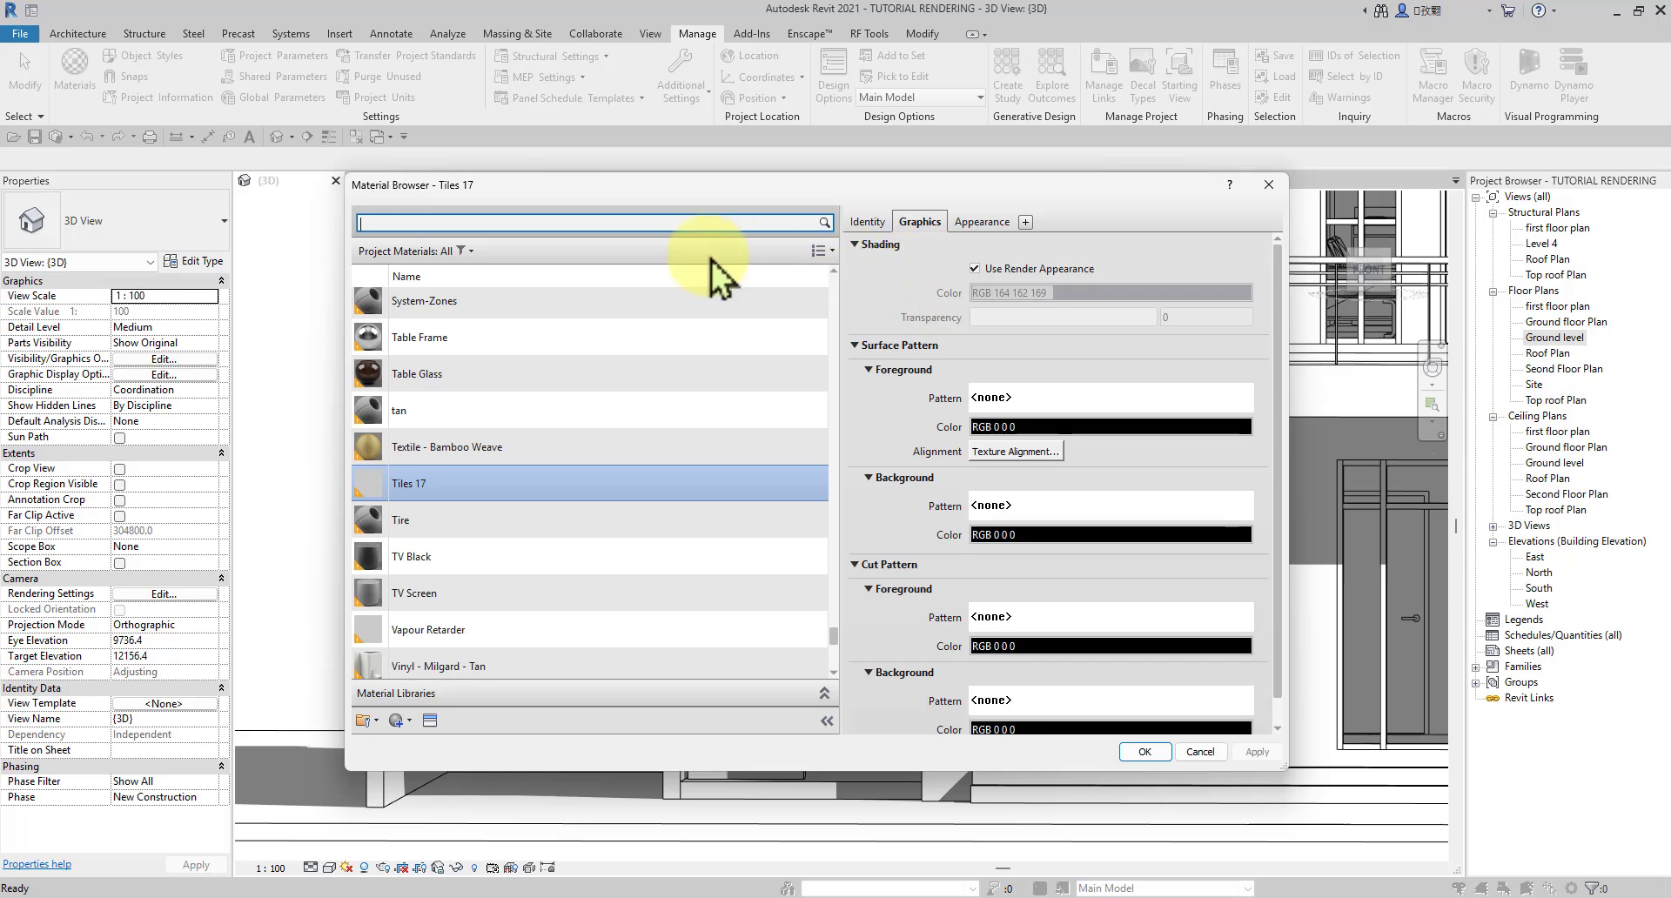
{"action": "type", "text": "PLASTER"}
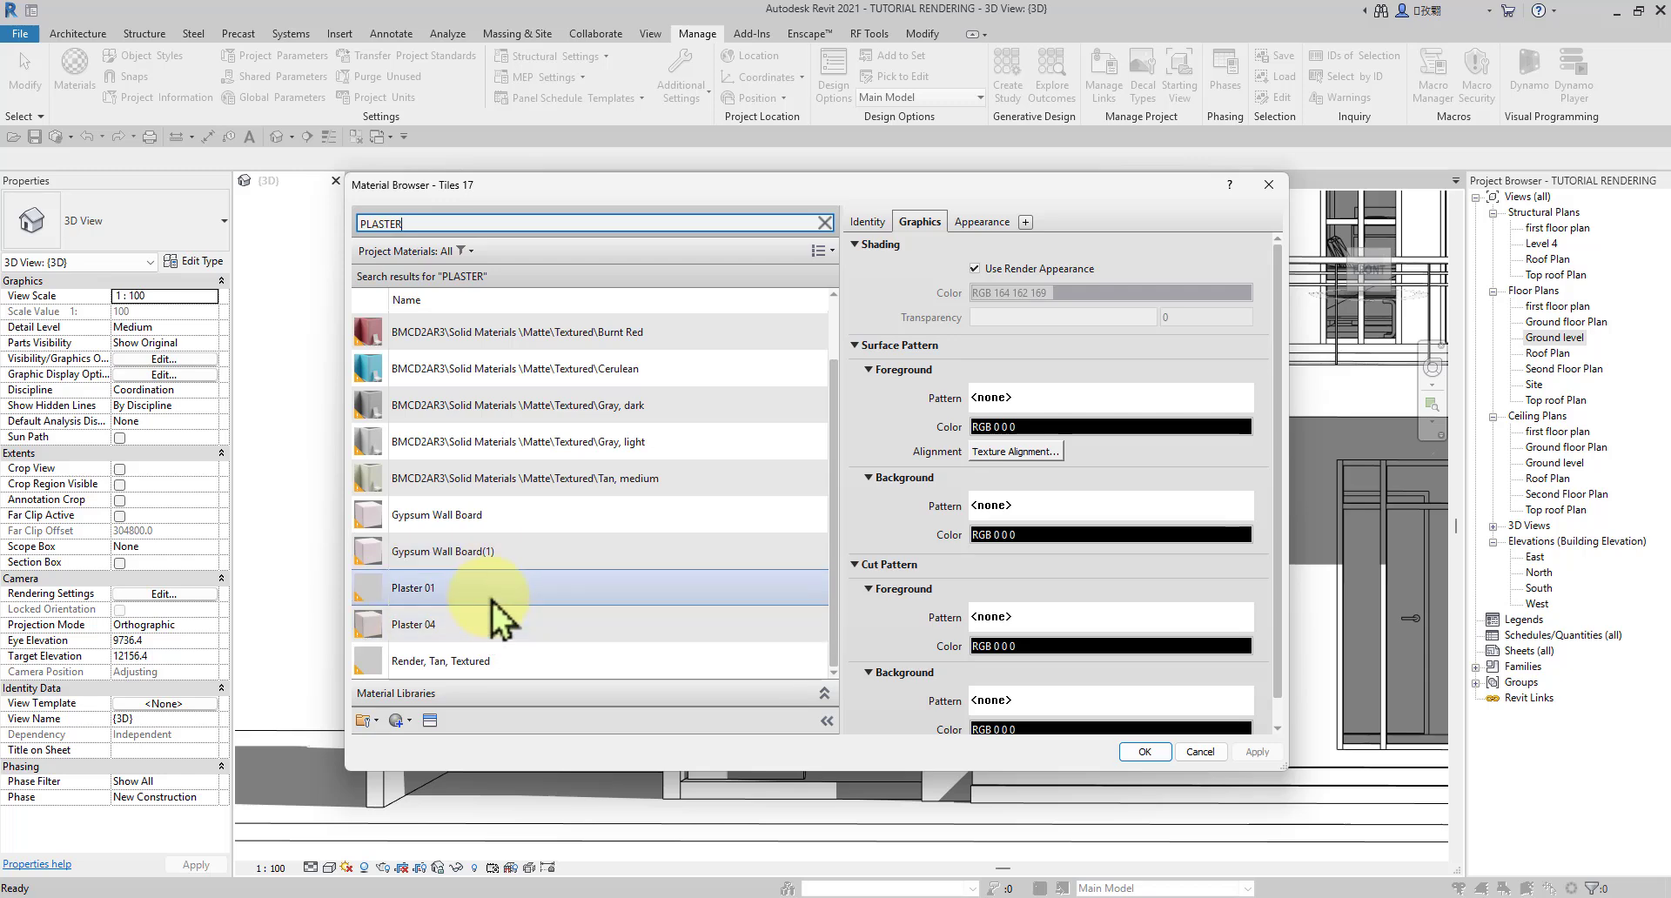
{"action": "left_click", "coordinate": [497, 590]}
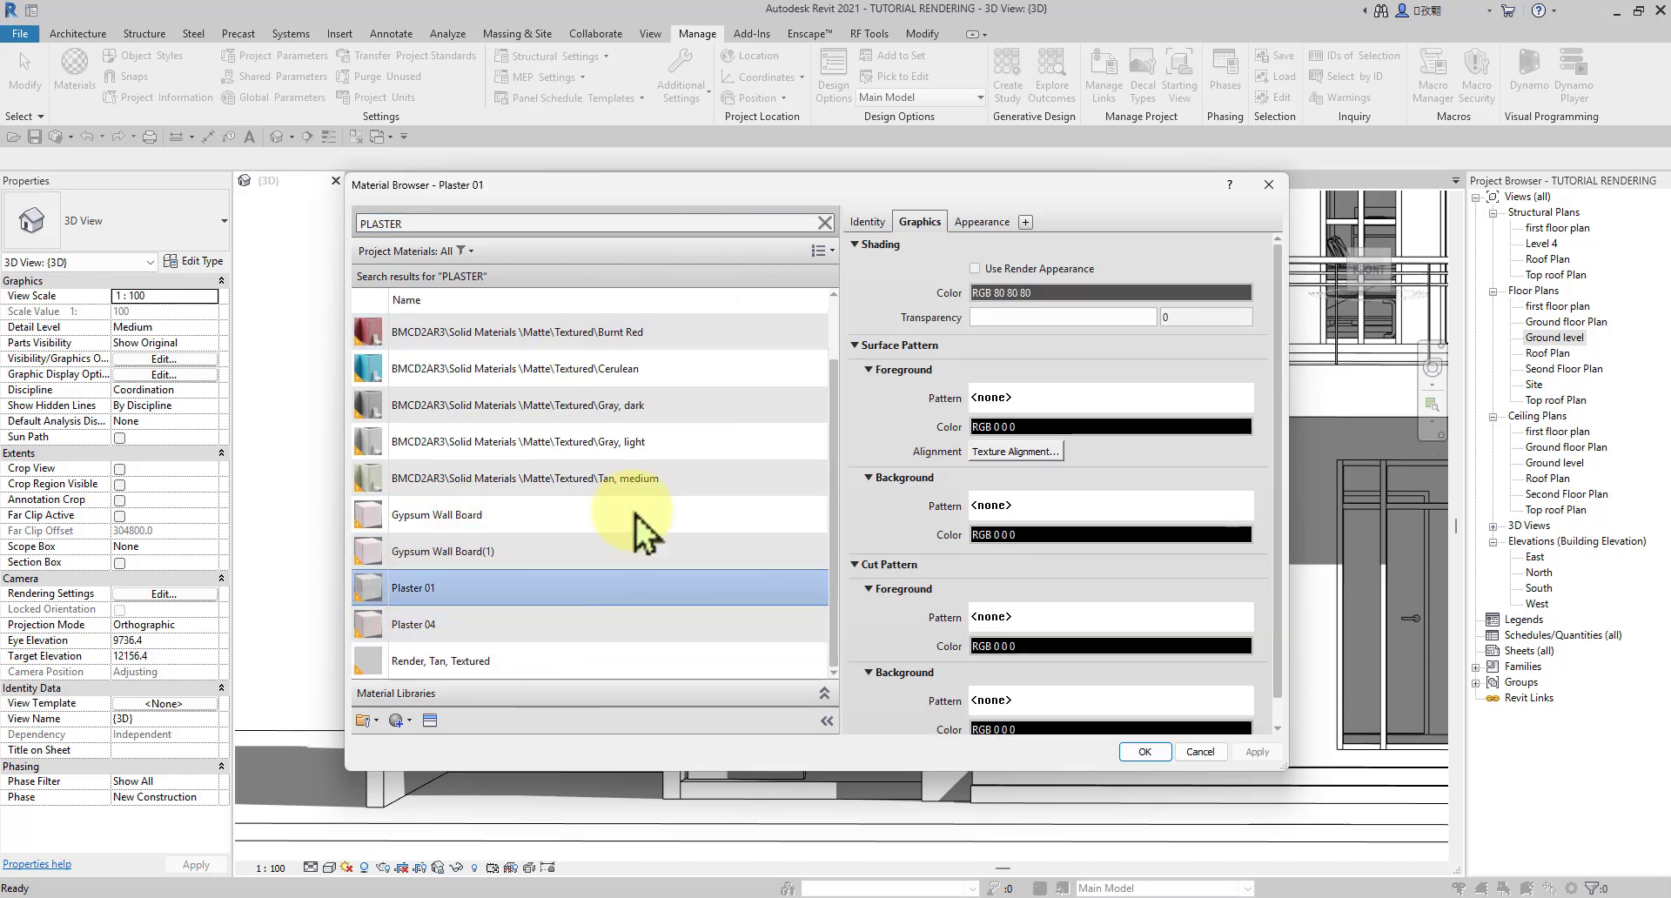
{"action": "left_click", "coordinate": [979, 269]}
Step: Replace Plaster 01's bump image with the 360_F_207504470 JPG from the GRAPHIATO folder on the Desktop
{"action": "left_click", "coordinate": [982, 222]}
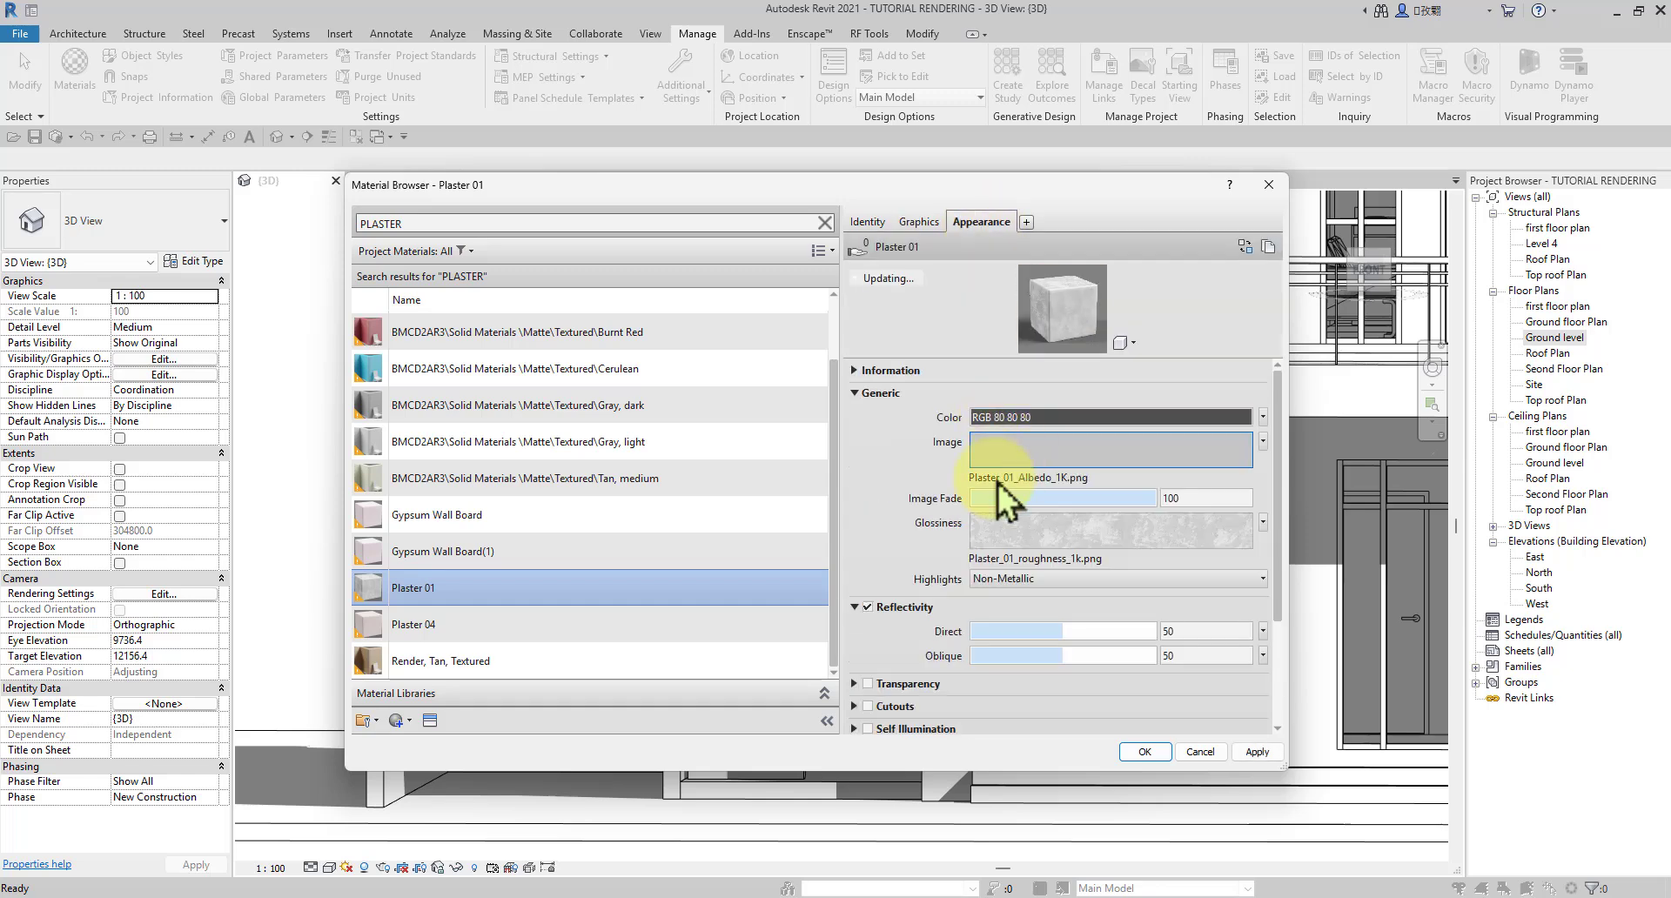
{"action": "scroll", "coordinate": [906, 627], "scroll_direction": "down", "scroll_amount": 3}
{"action": "left_click", "coordinate": [1032, 638]}
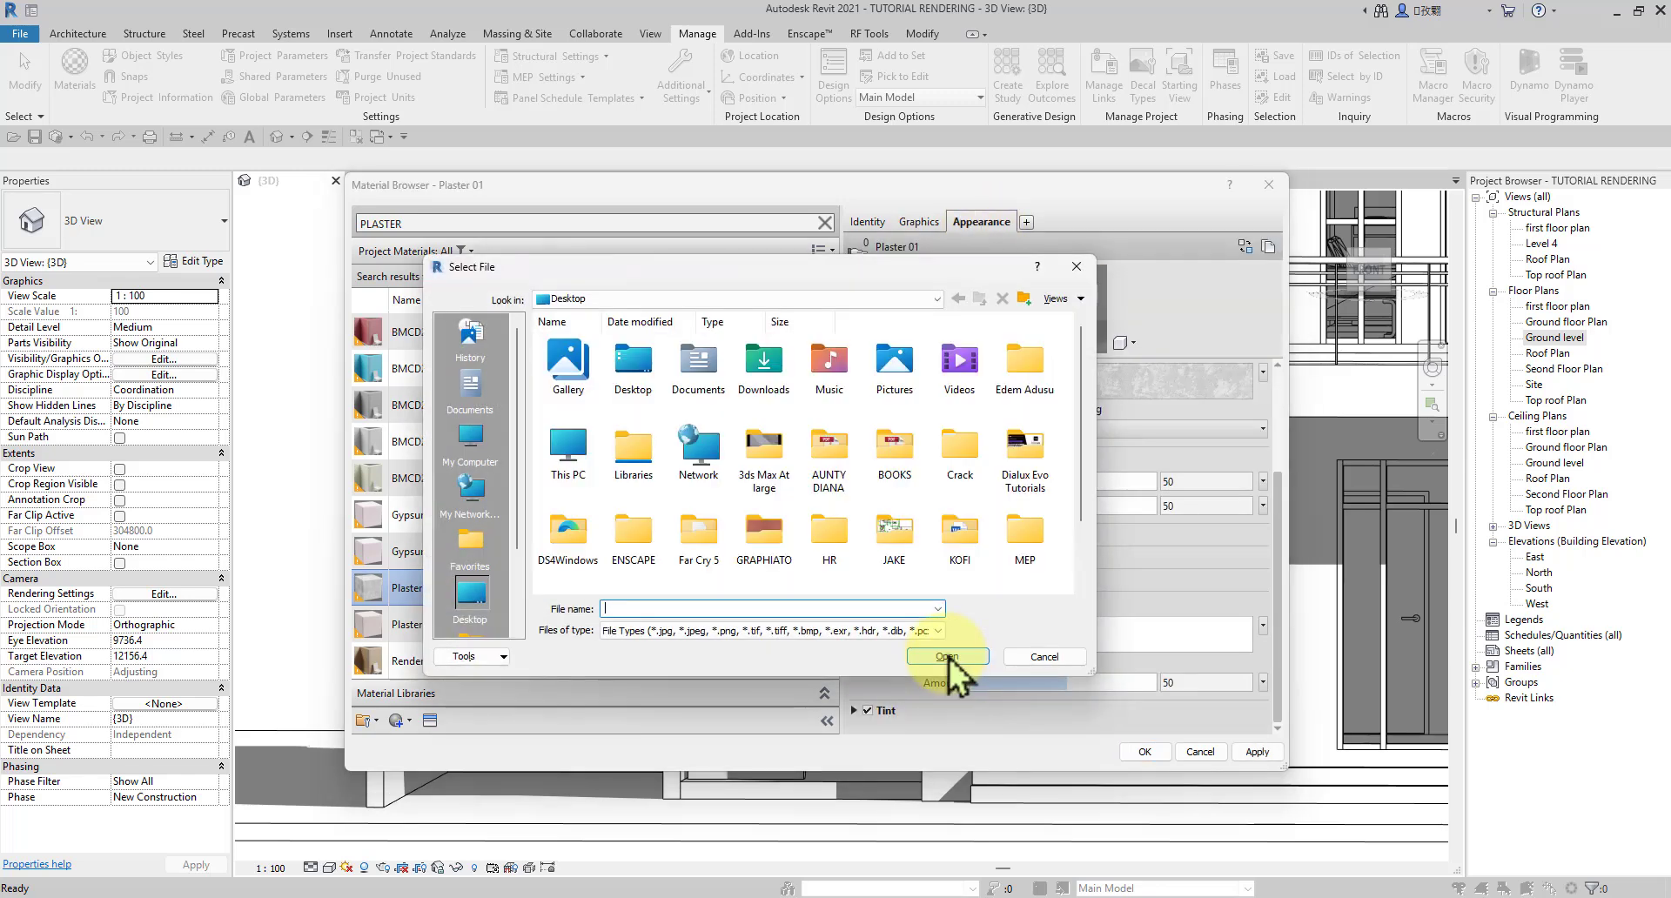
{"action": "double_click", "coordinate": [764, 533]}
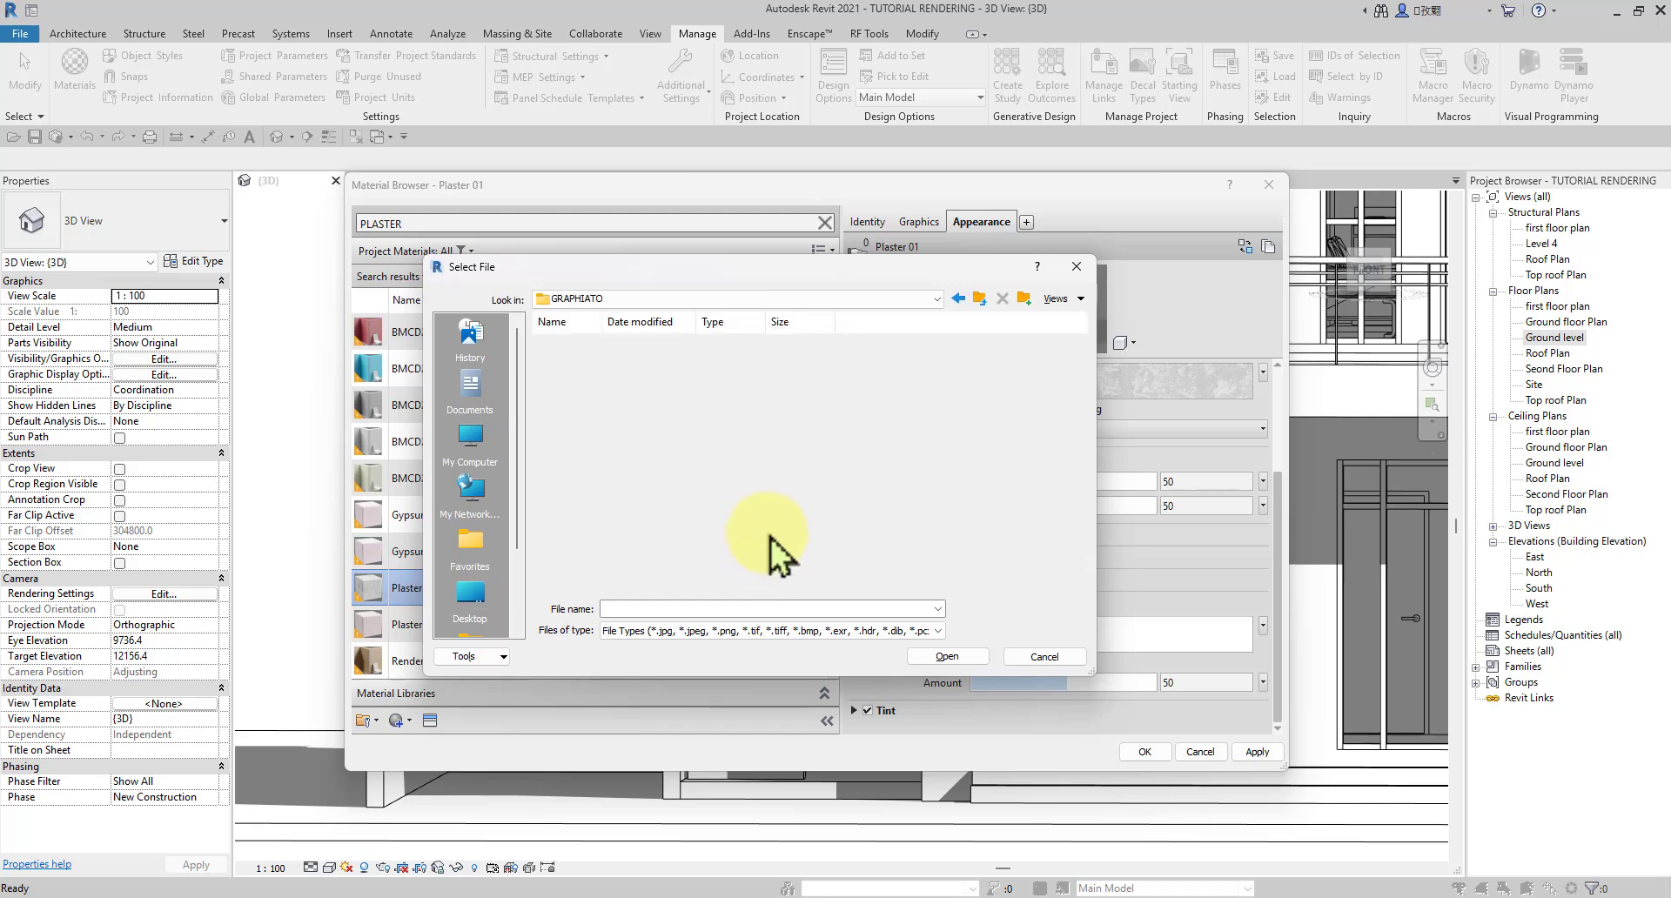
{"action": "left_click", "coordinate": [887, 389]}
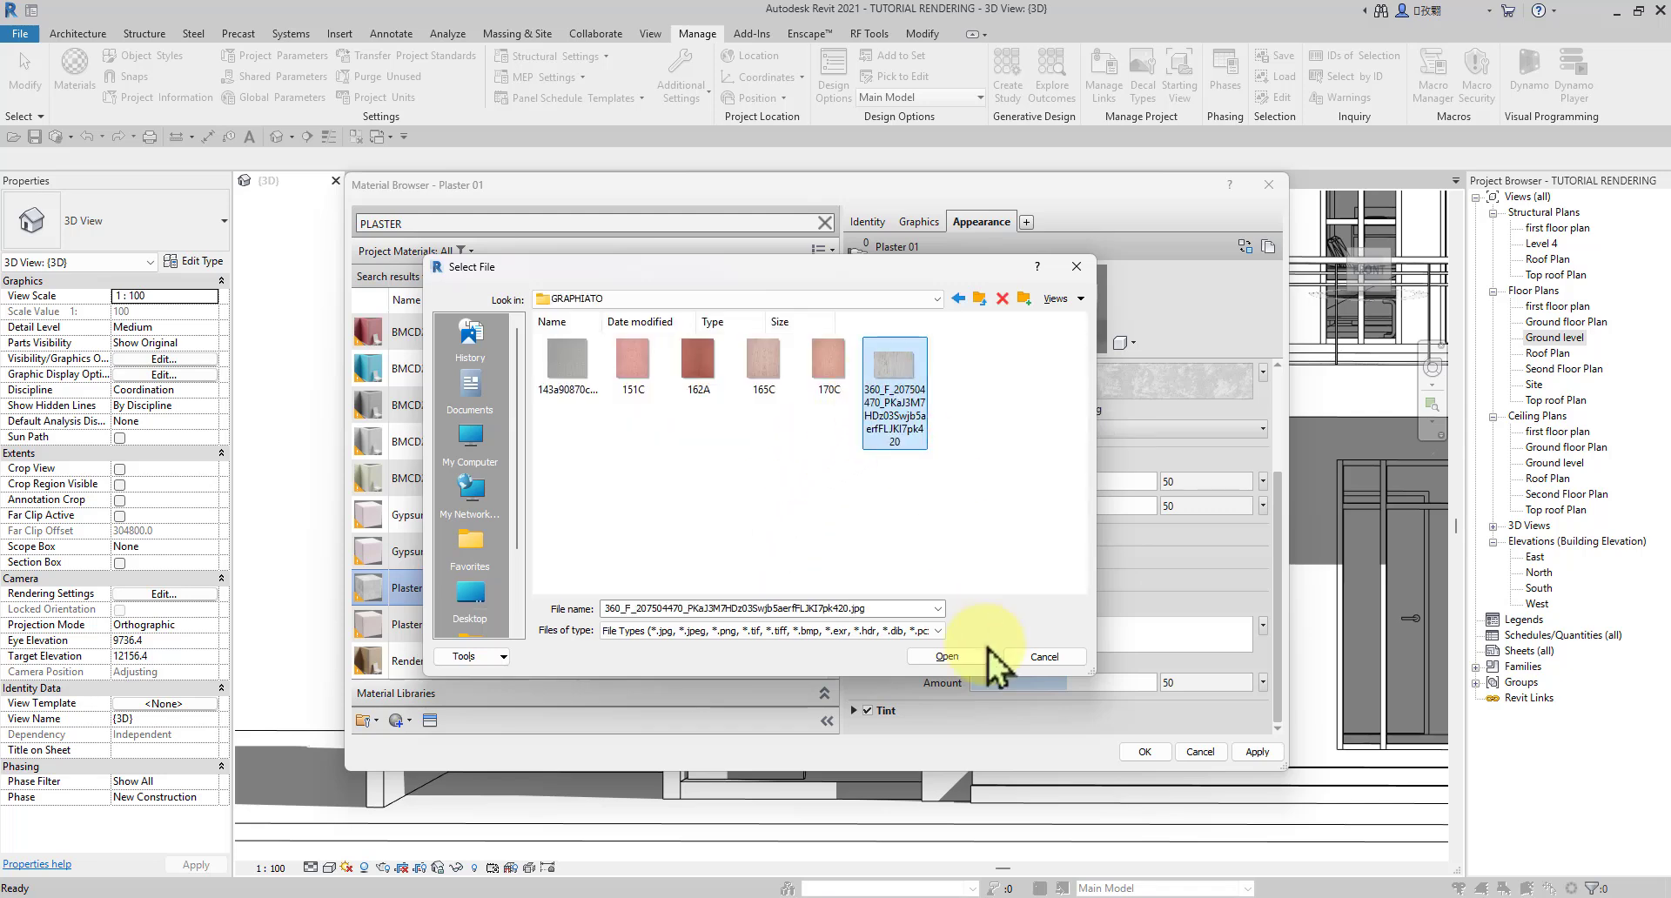
{"action": "left_click", "coordinate": [953, 653]}
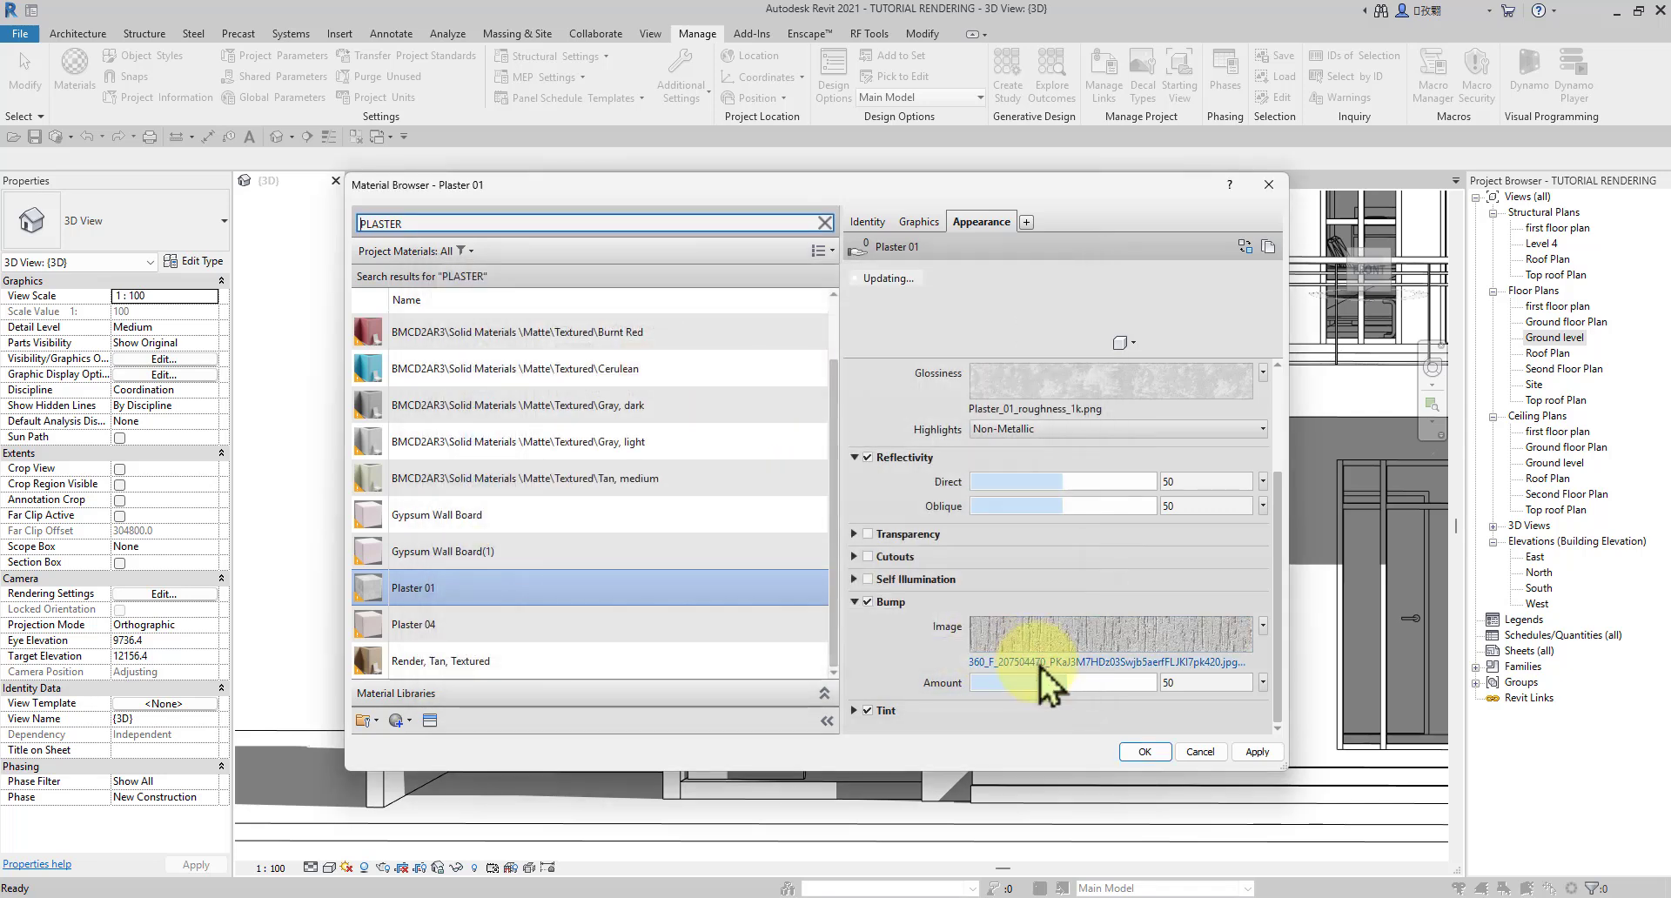
Step: Open Plaster 01's glossiness image for replacement and browse to the GRAPHIATO folder on the Desktop
{"action": "left_click", "coordinate": [1055, 389]}
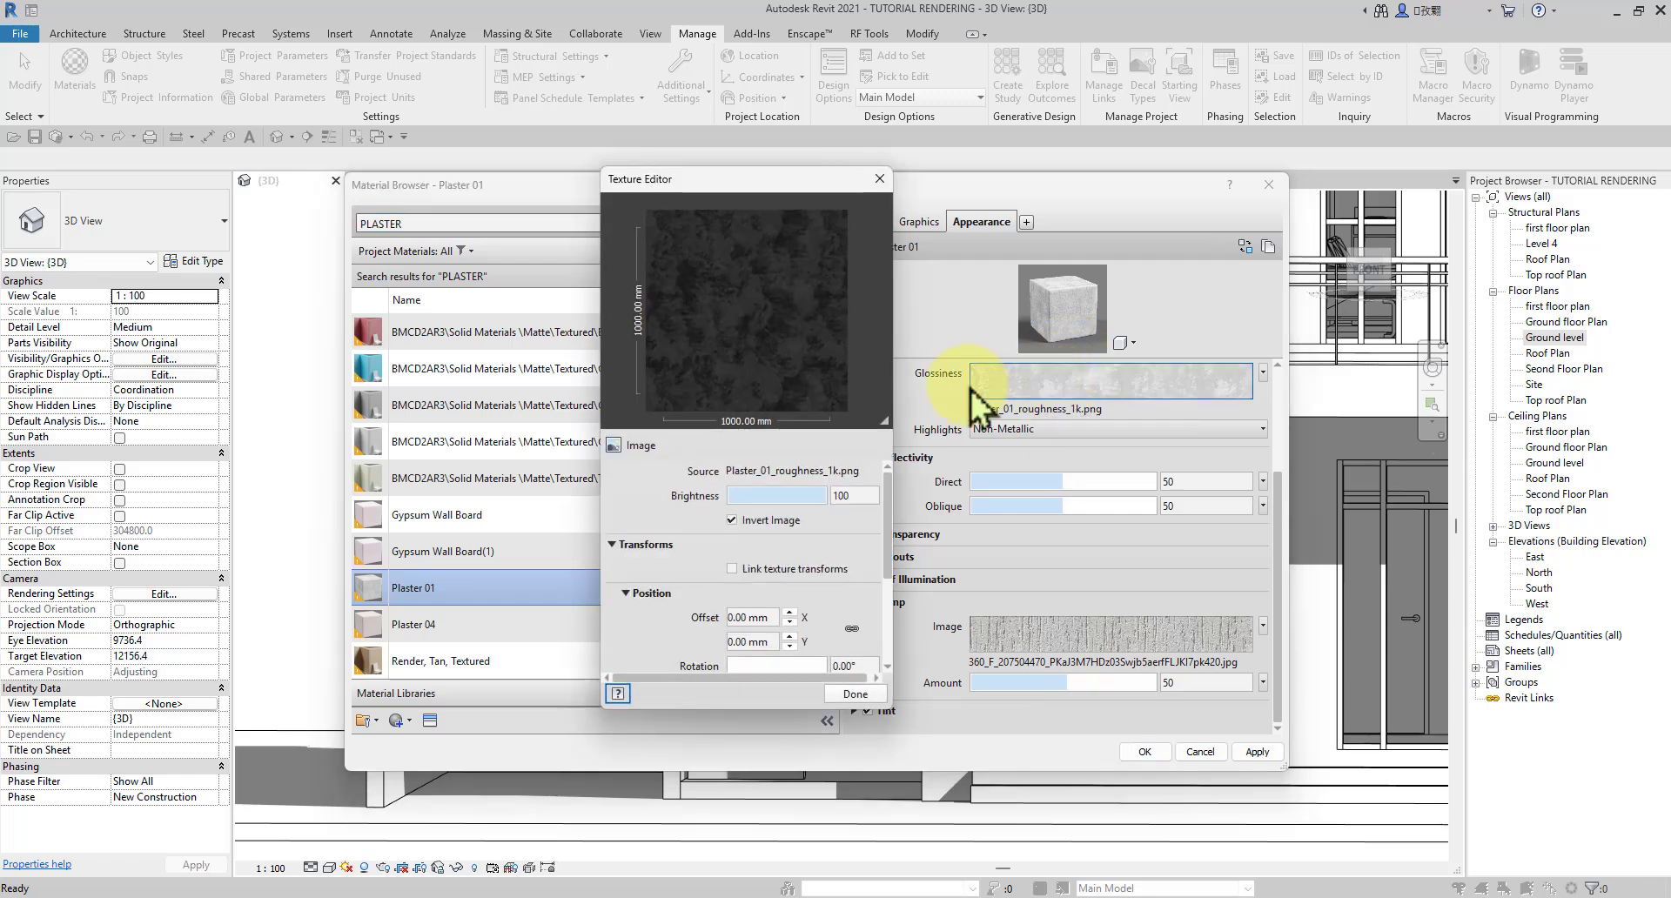
{"action": "left_click", "coordinate": [1009, 409]}
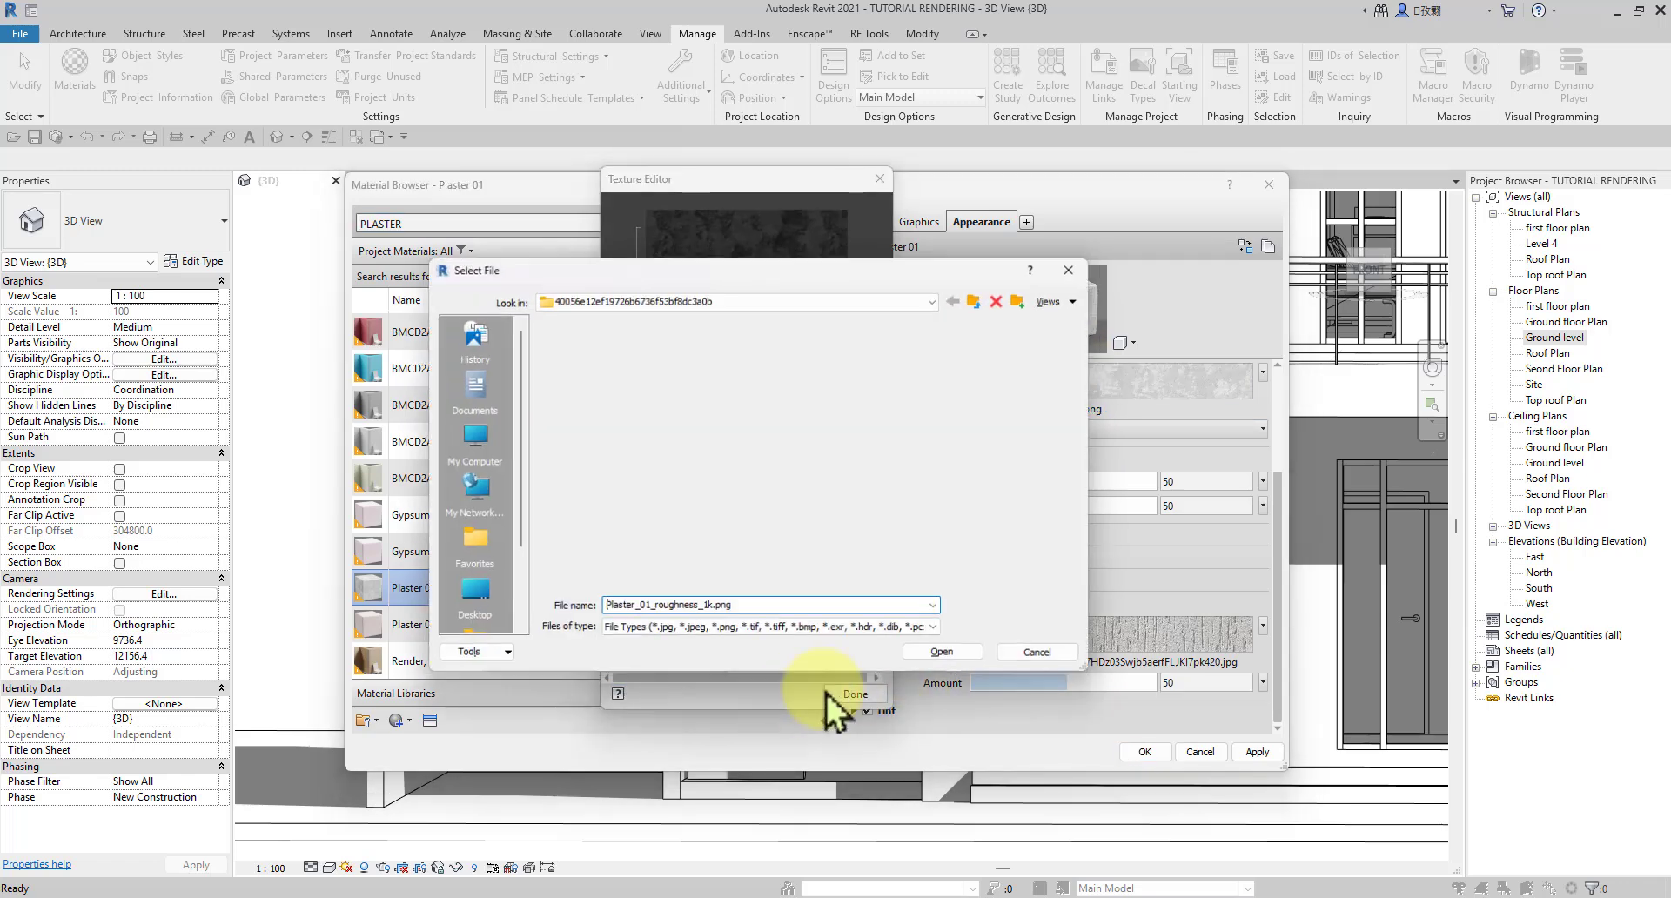
{"action": "left_click", "coordinate": [470, 601]}
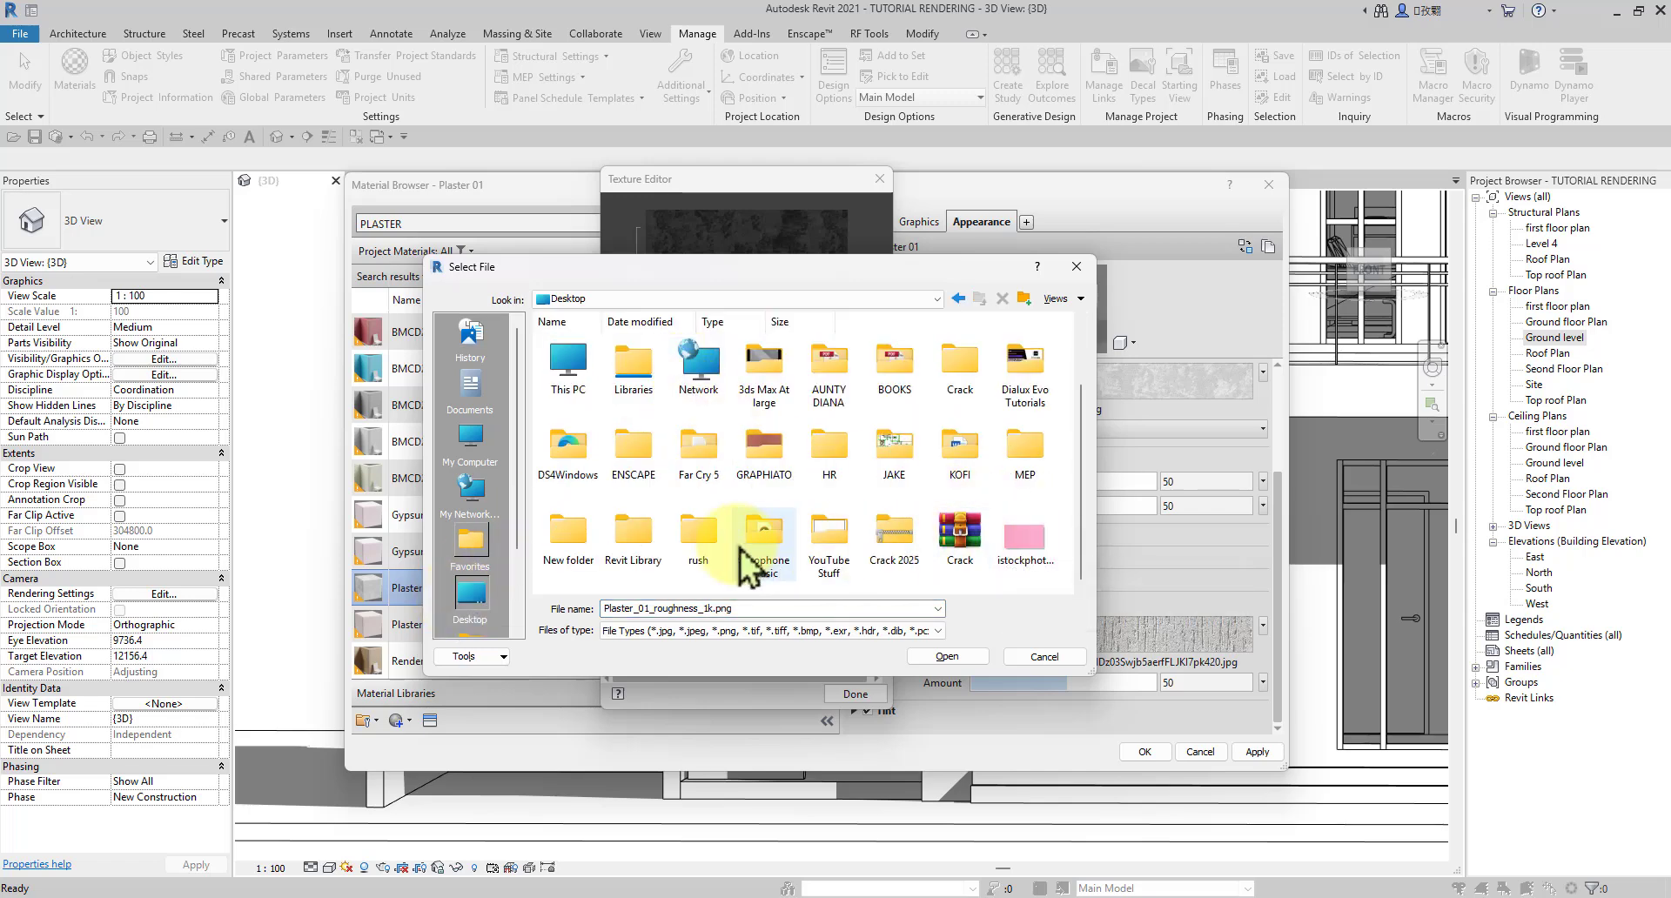
{"action": "double_click", "coordinate": [764, 456]}
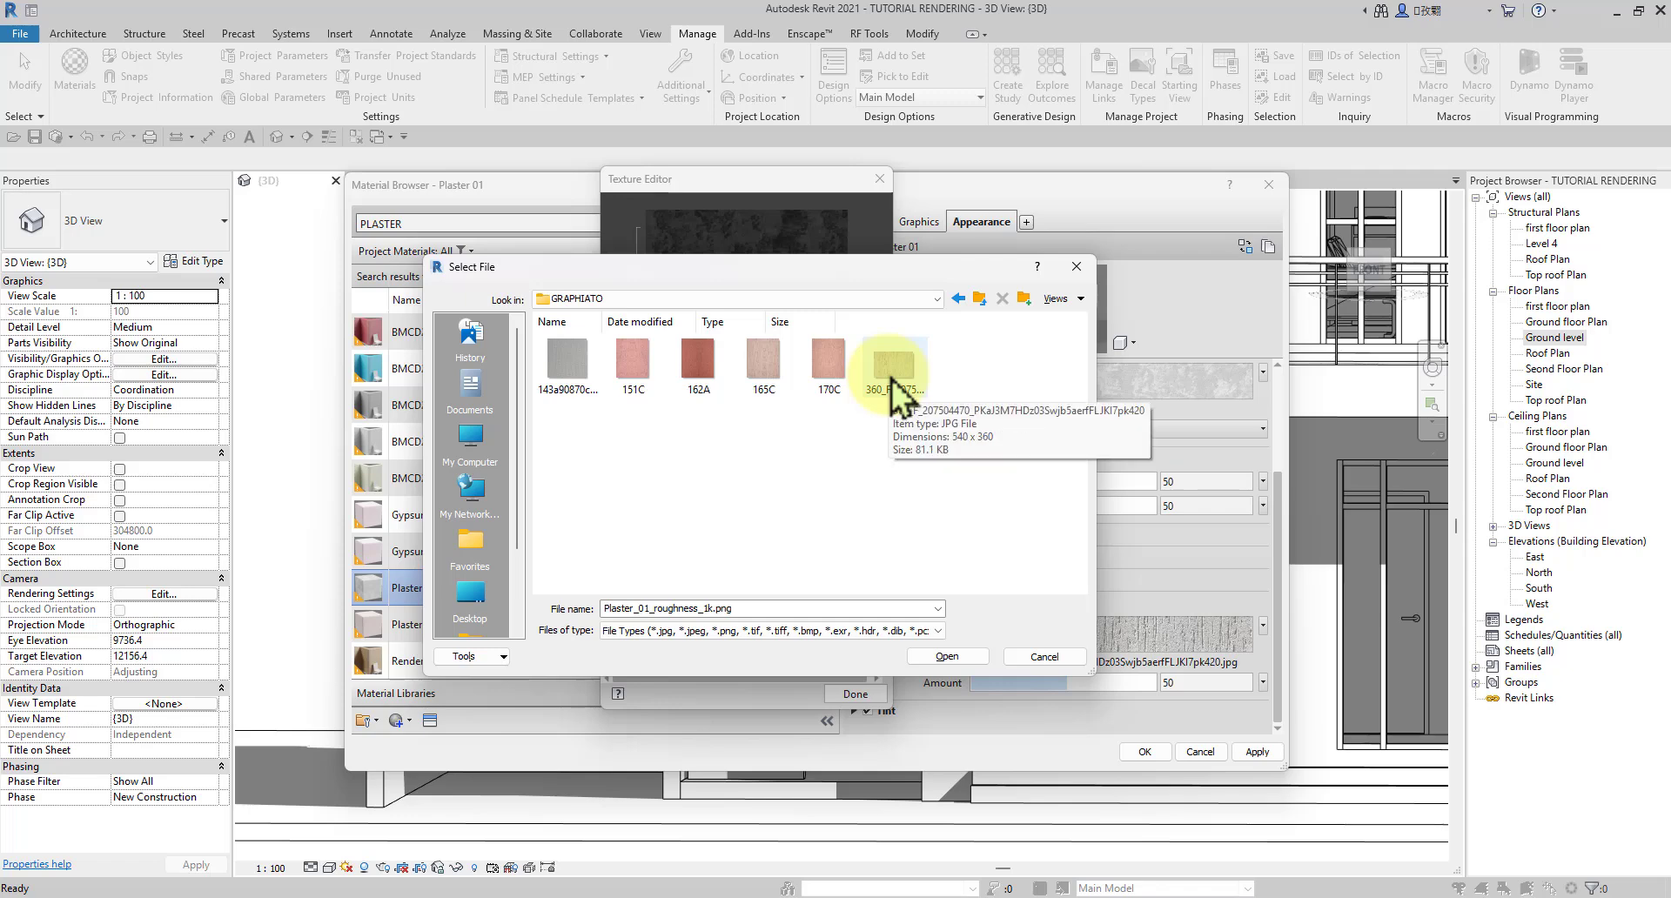
Step: Switch to the GRAPHIATO folder's image viewer, compare its plaster texture images at full size, and return to Revit
{"action": "left_click", "coordinate": [788, 888]}
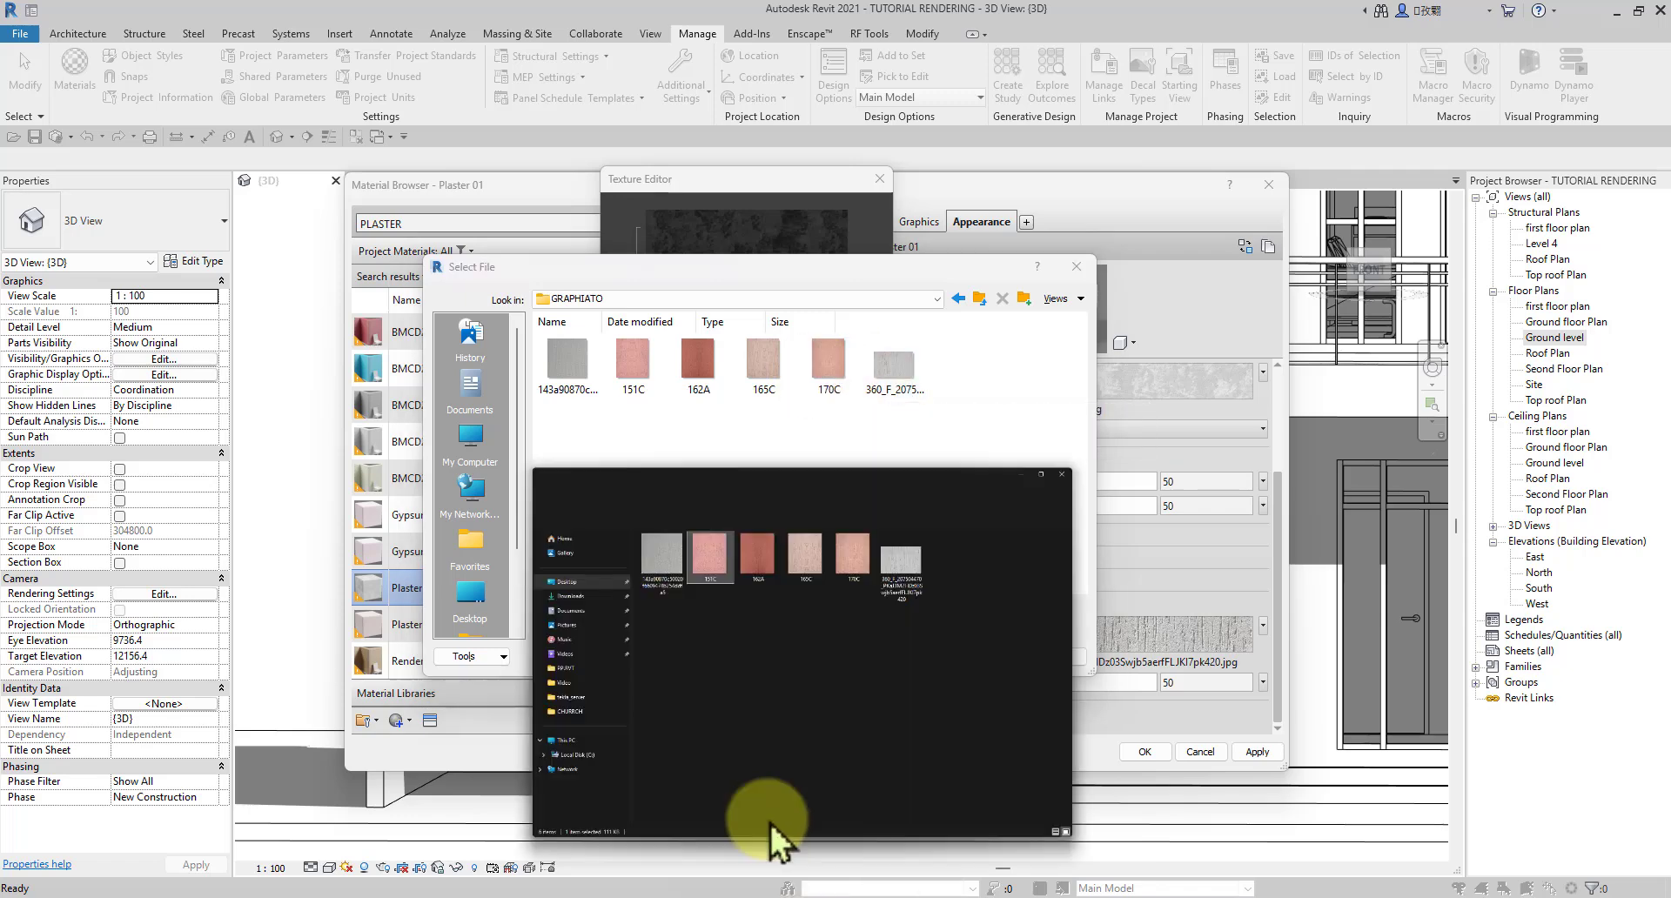
{"action": "left_click", "coordinate": [561, 275]}
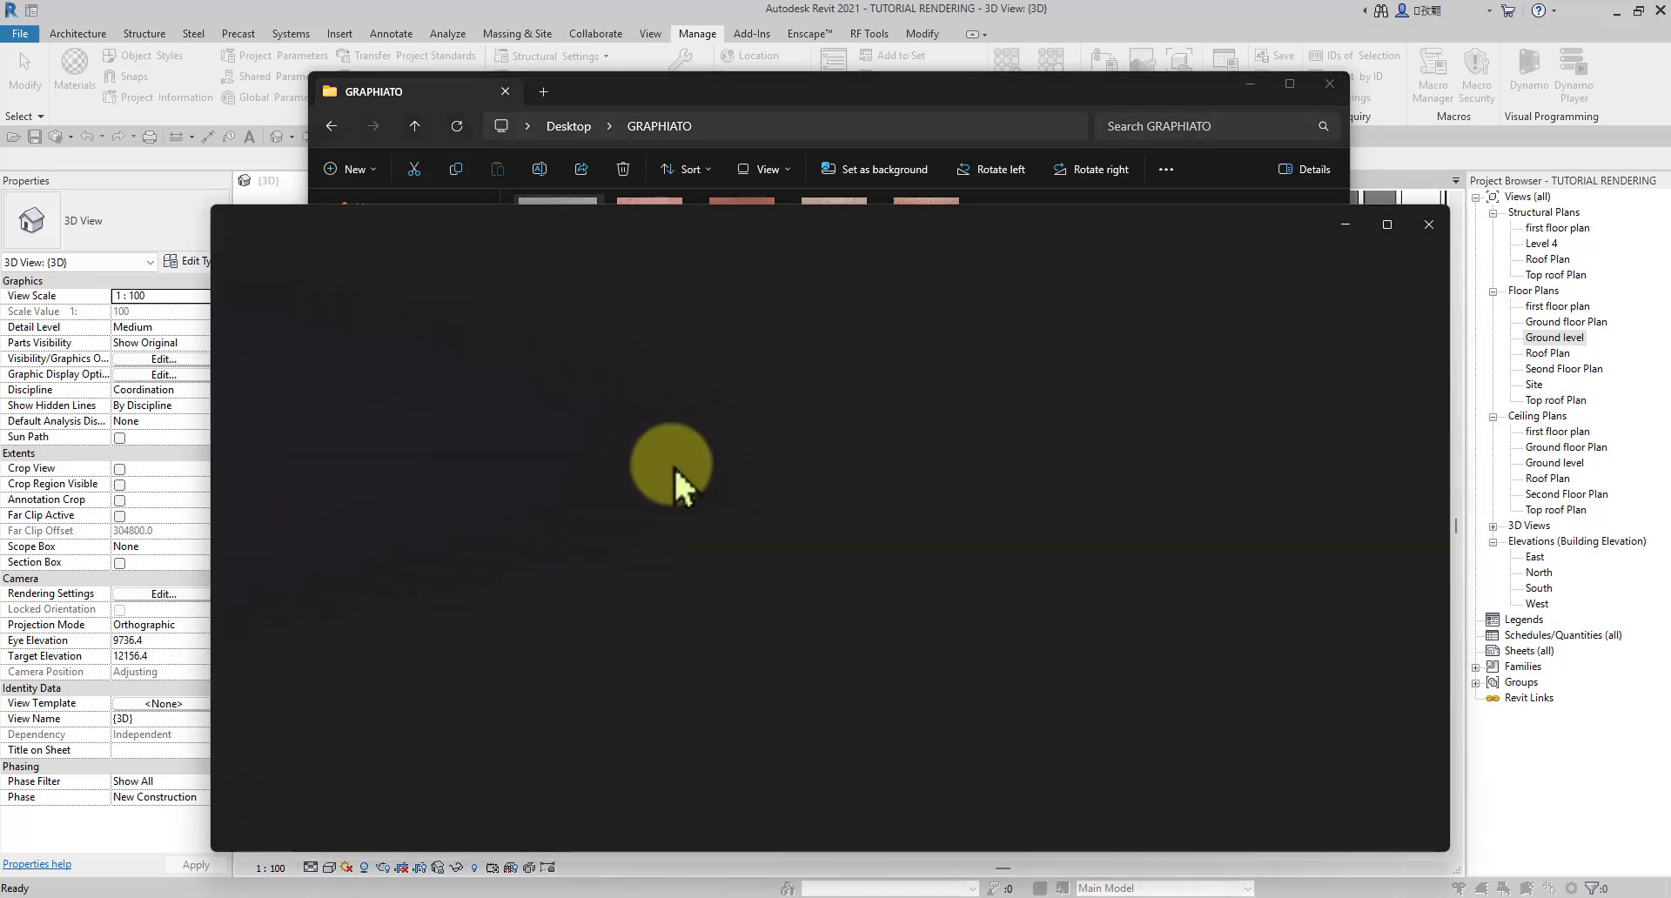
{"action": "left_click", "coordinate": [1346, 224]}
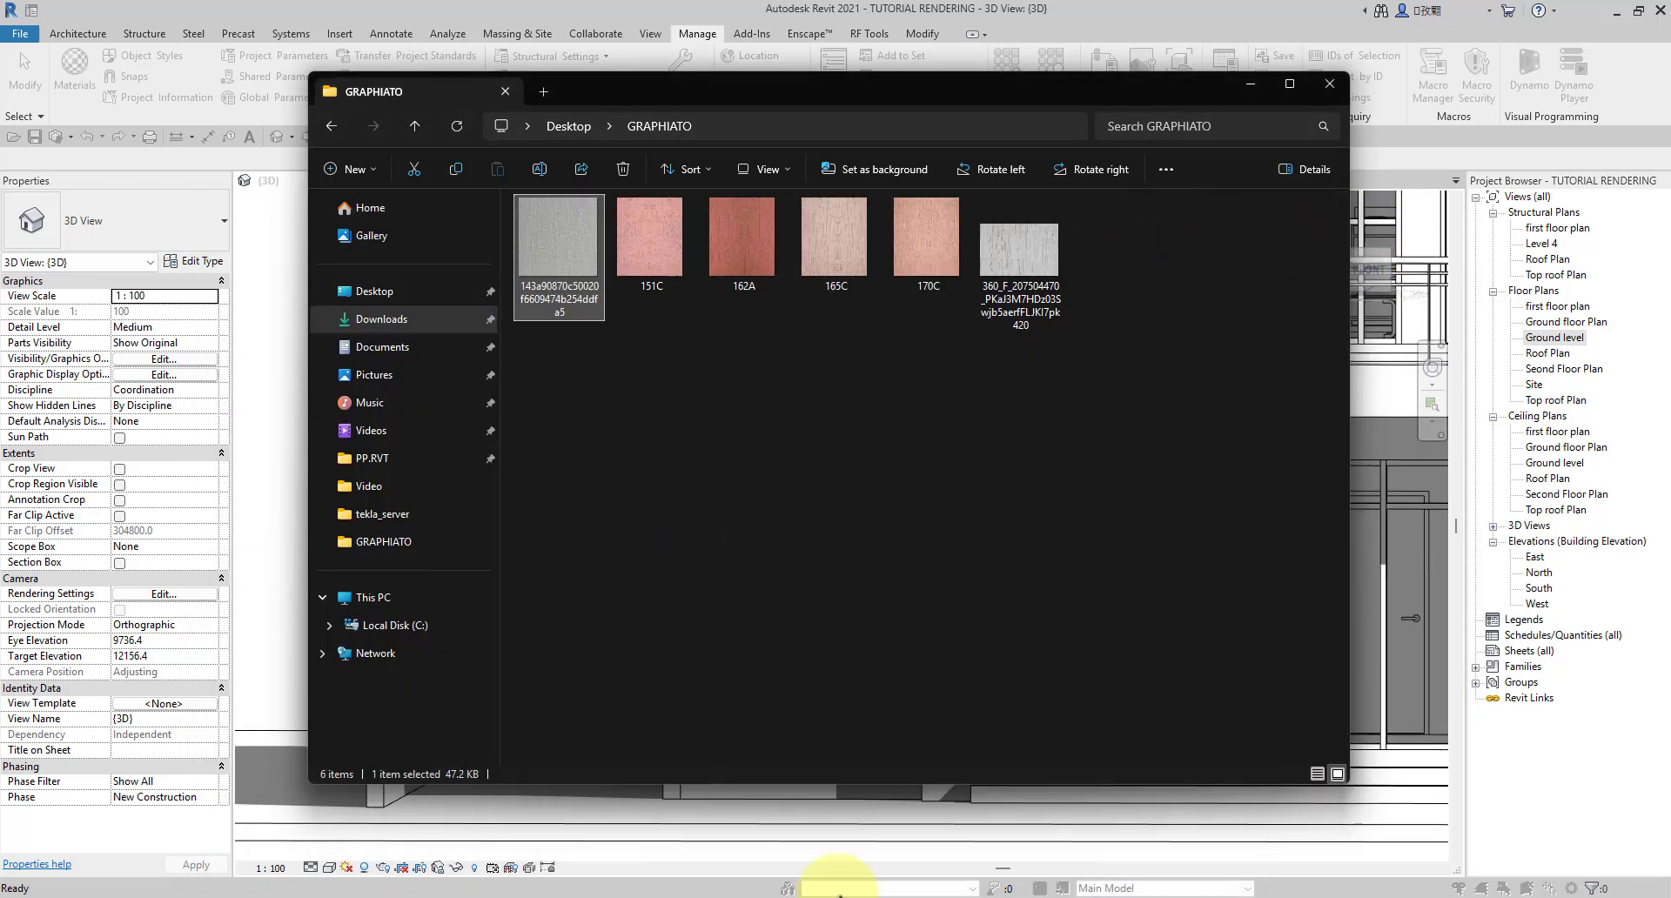
{"action": "left_click", "coordinate": [1057, 896]}
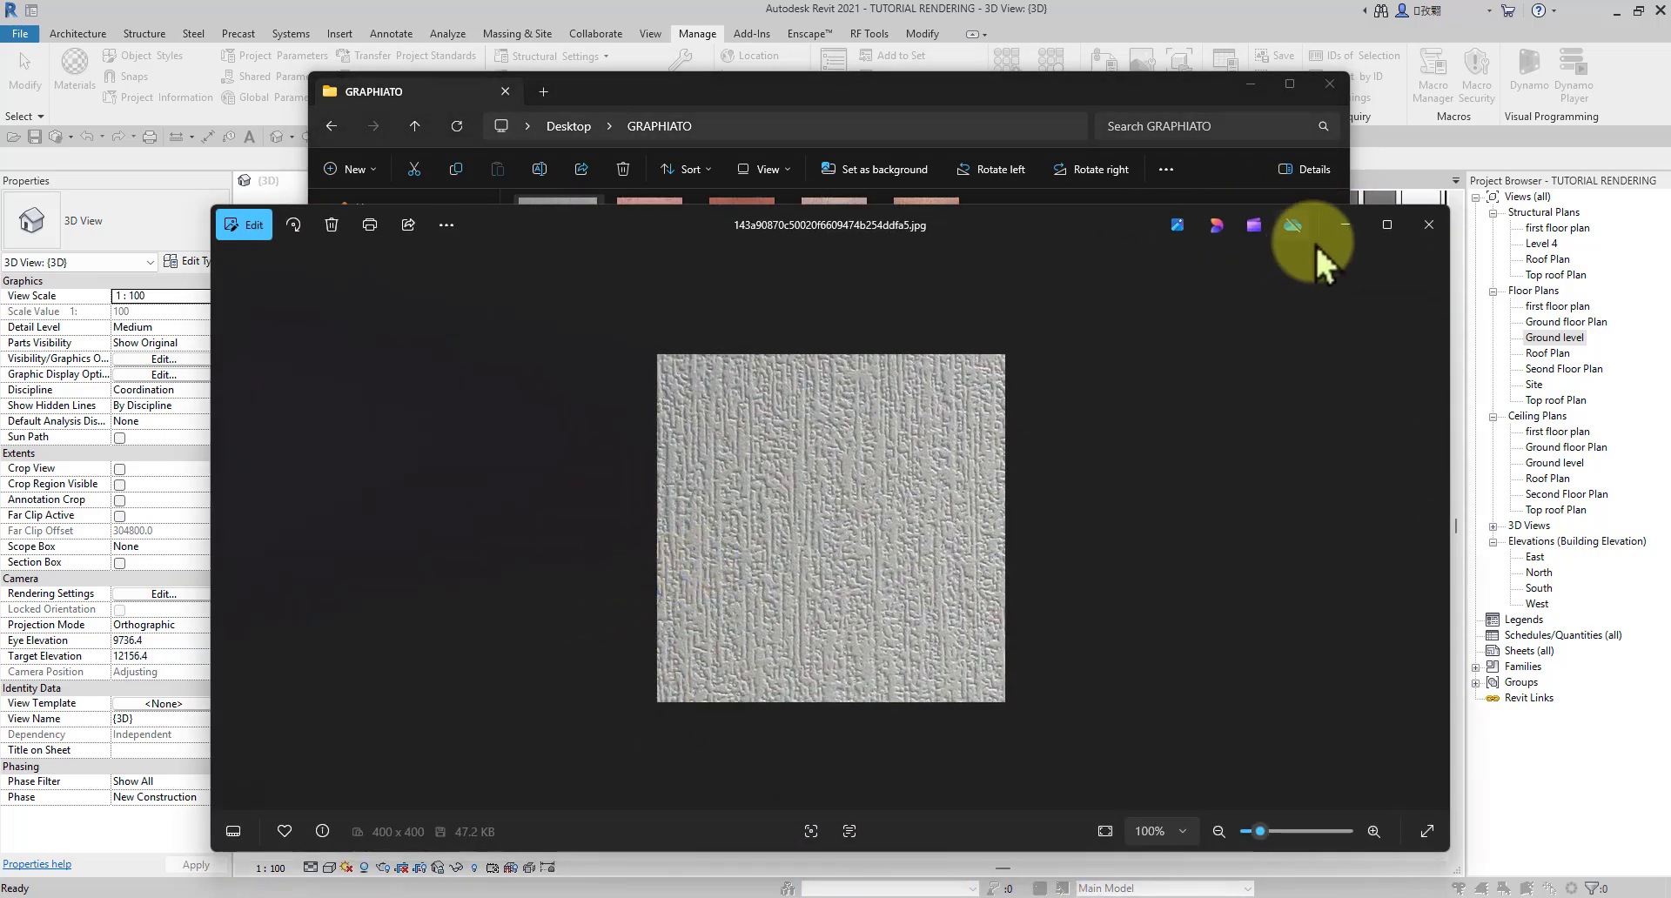
{"action": "left_click", "coordinate": [1387, 224]}
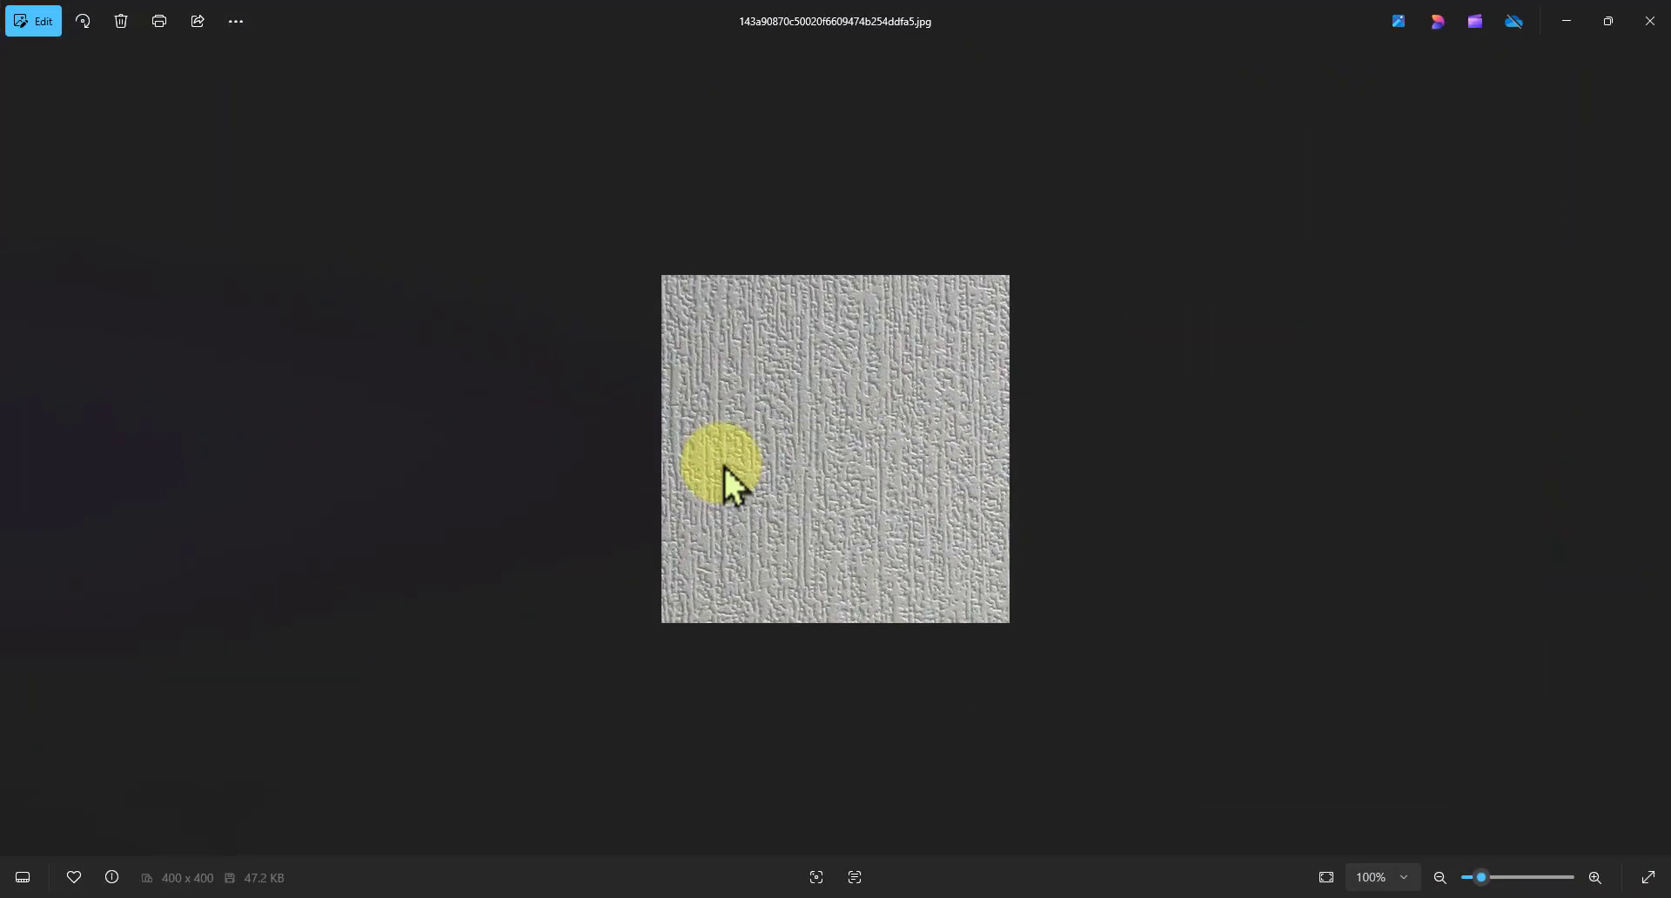
{"action": "key", "text": "Right"}
{"action": "key", "text": "Right"}
{"action": "key", "text": "Right"}
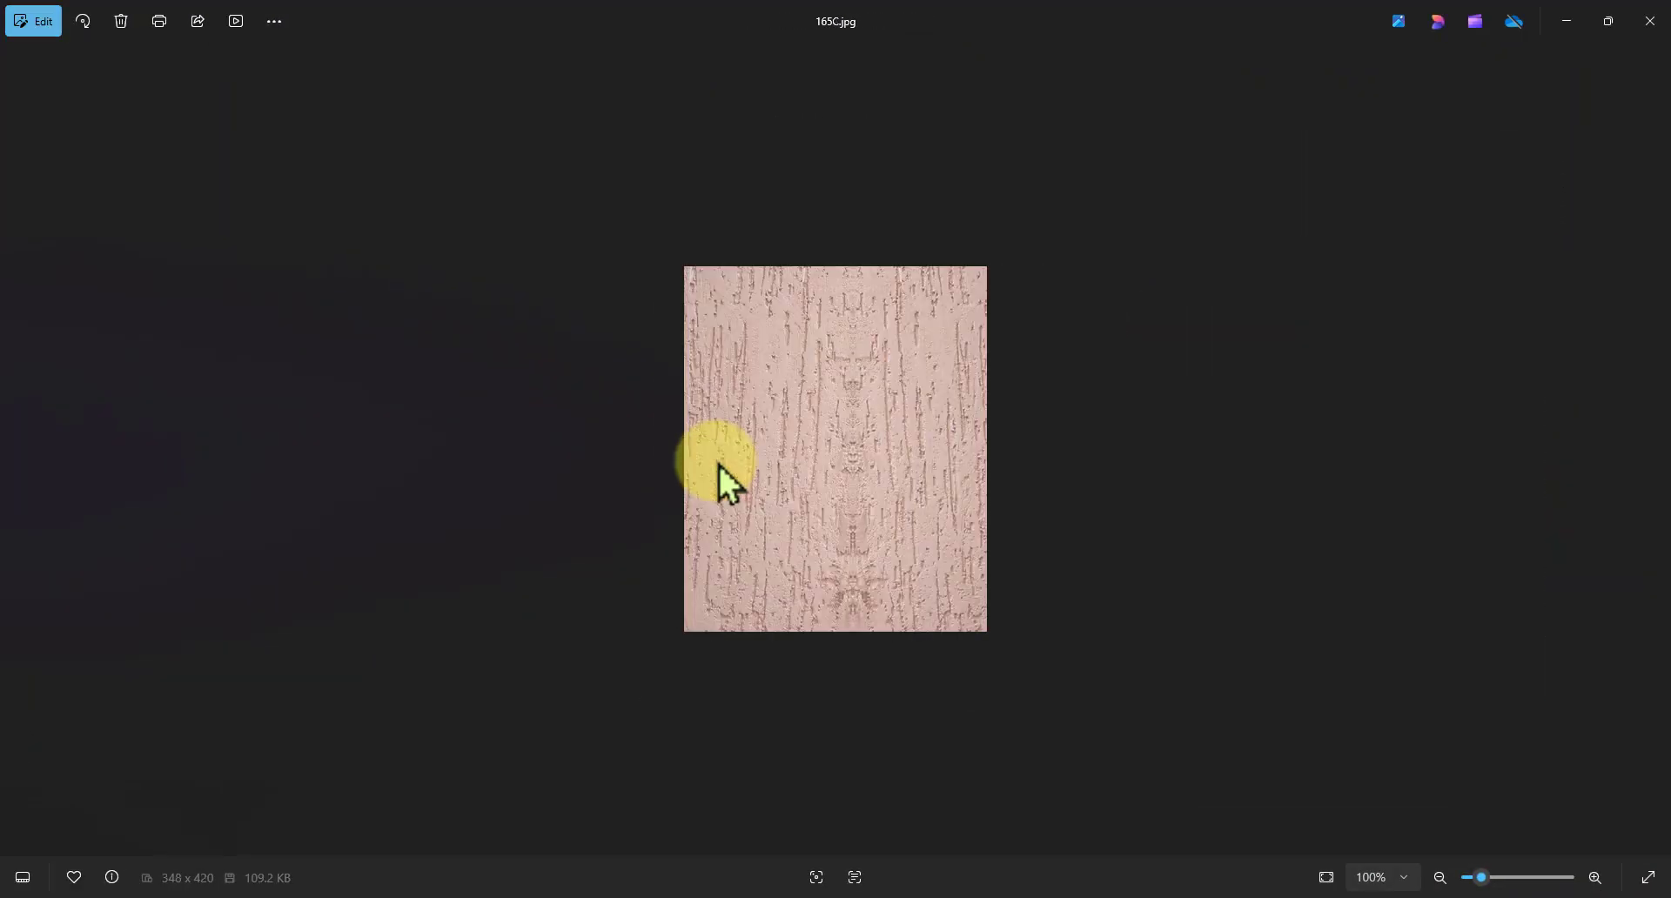
{"action": "key", "text": "Right"}
{"action": "key", "text": "Right"}
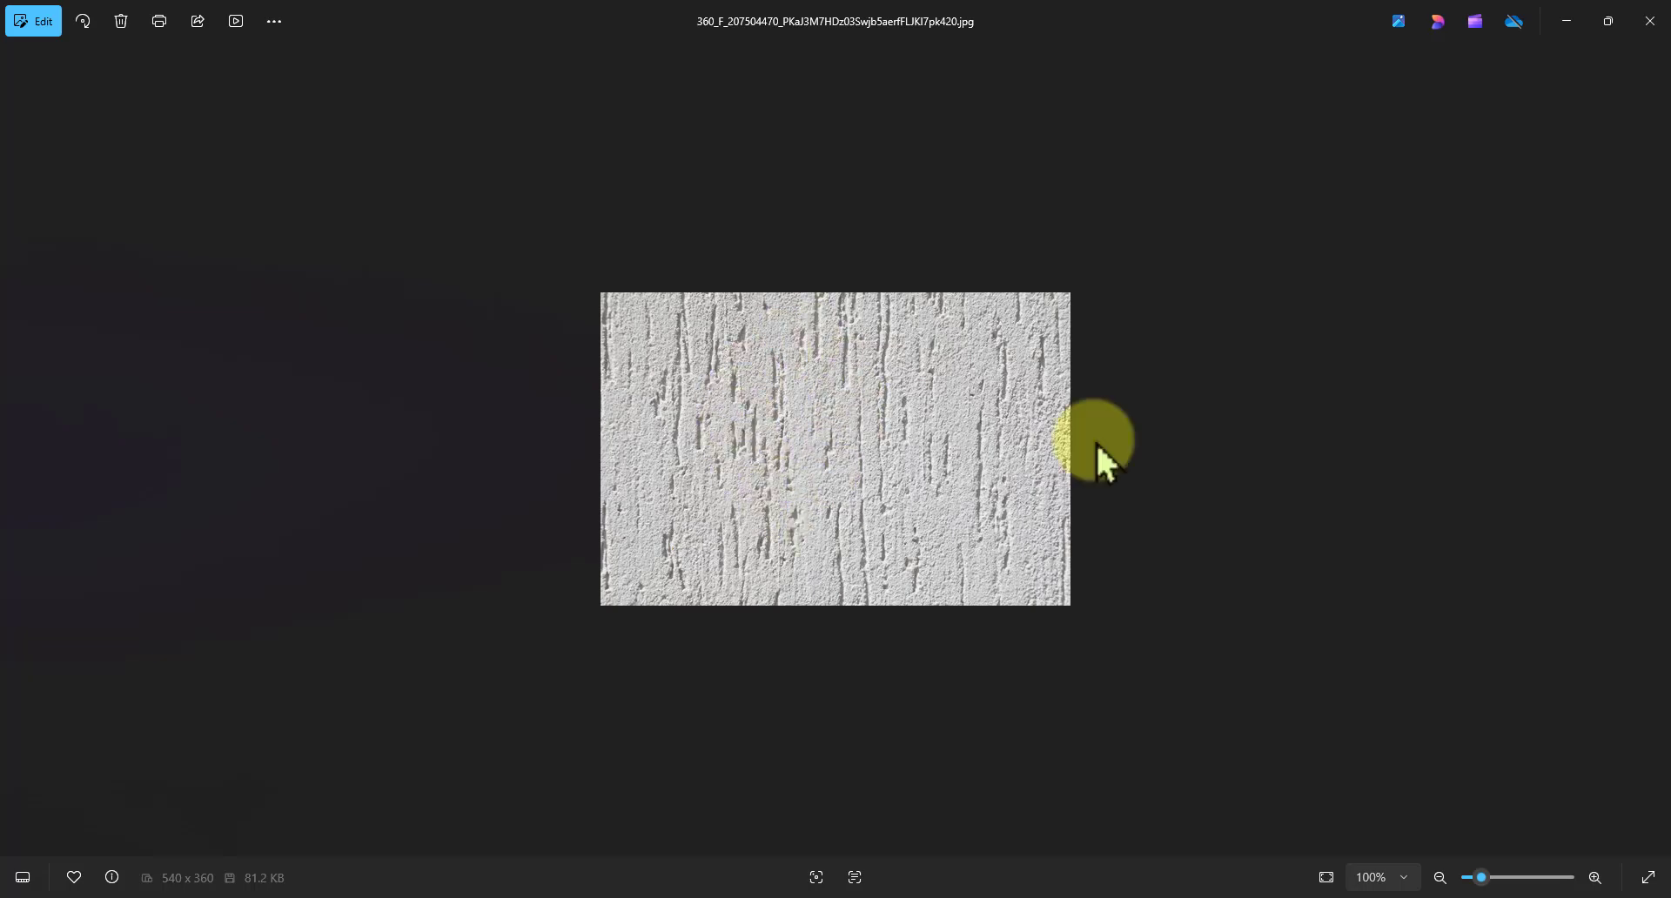
{"action": "left_click", "coordinate": [1650, 18]}
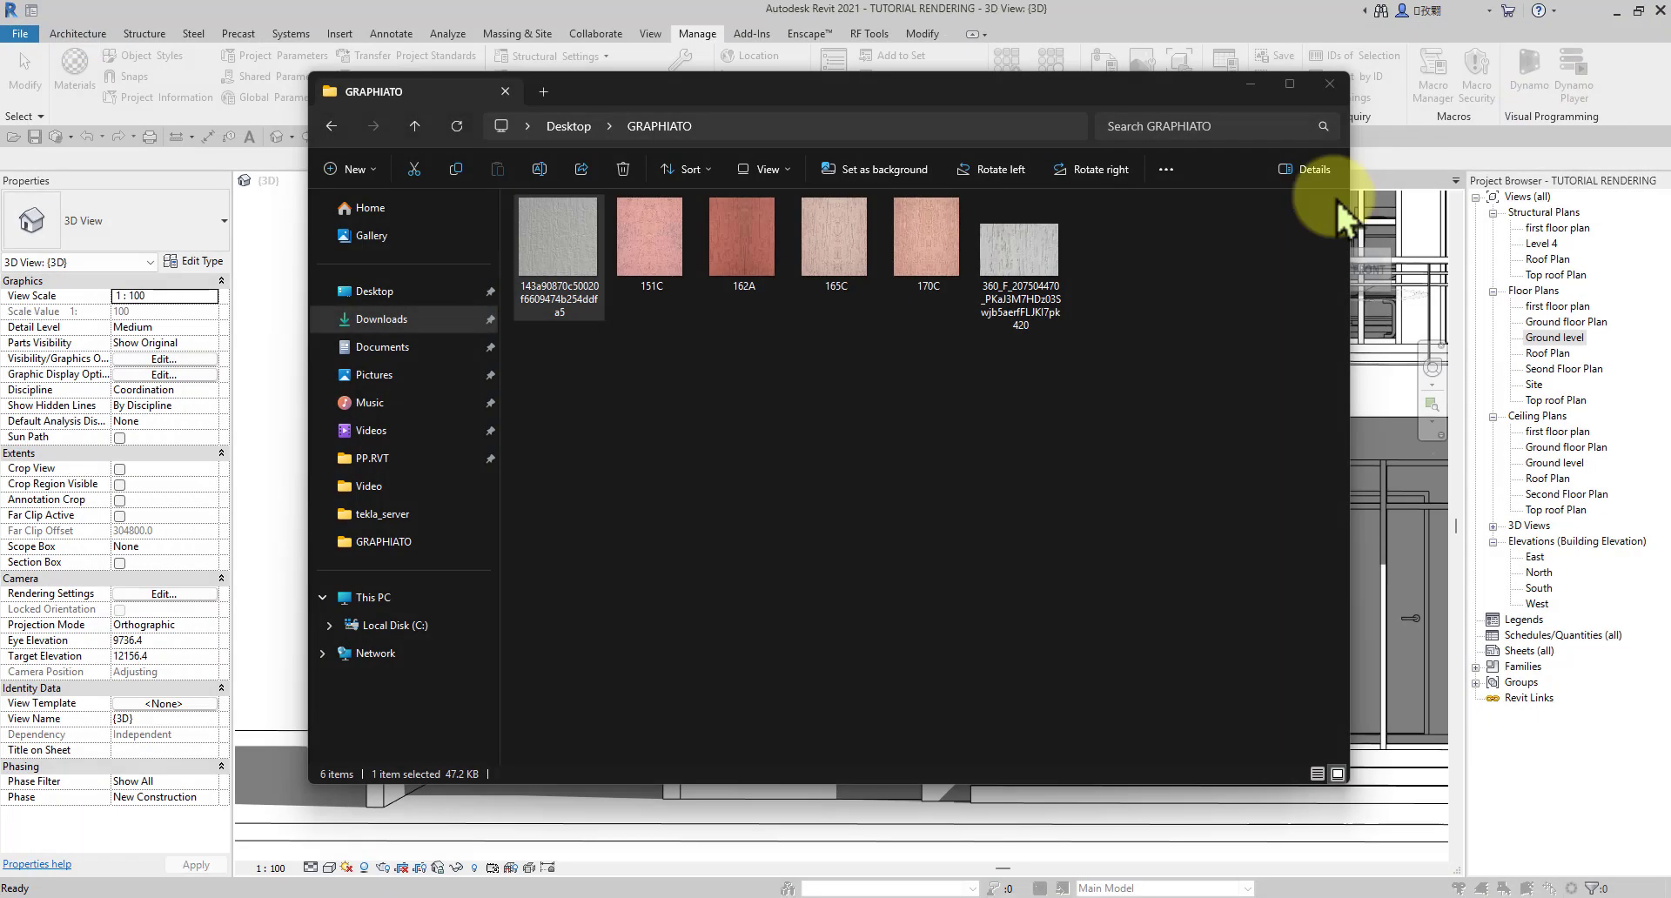
{"action": "left_click", "coordinate": [1250, 86]}
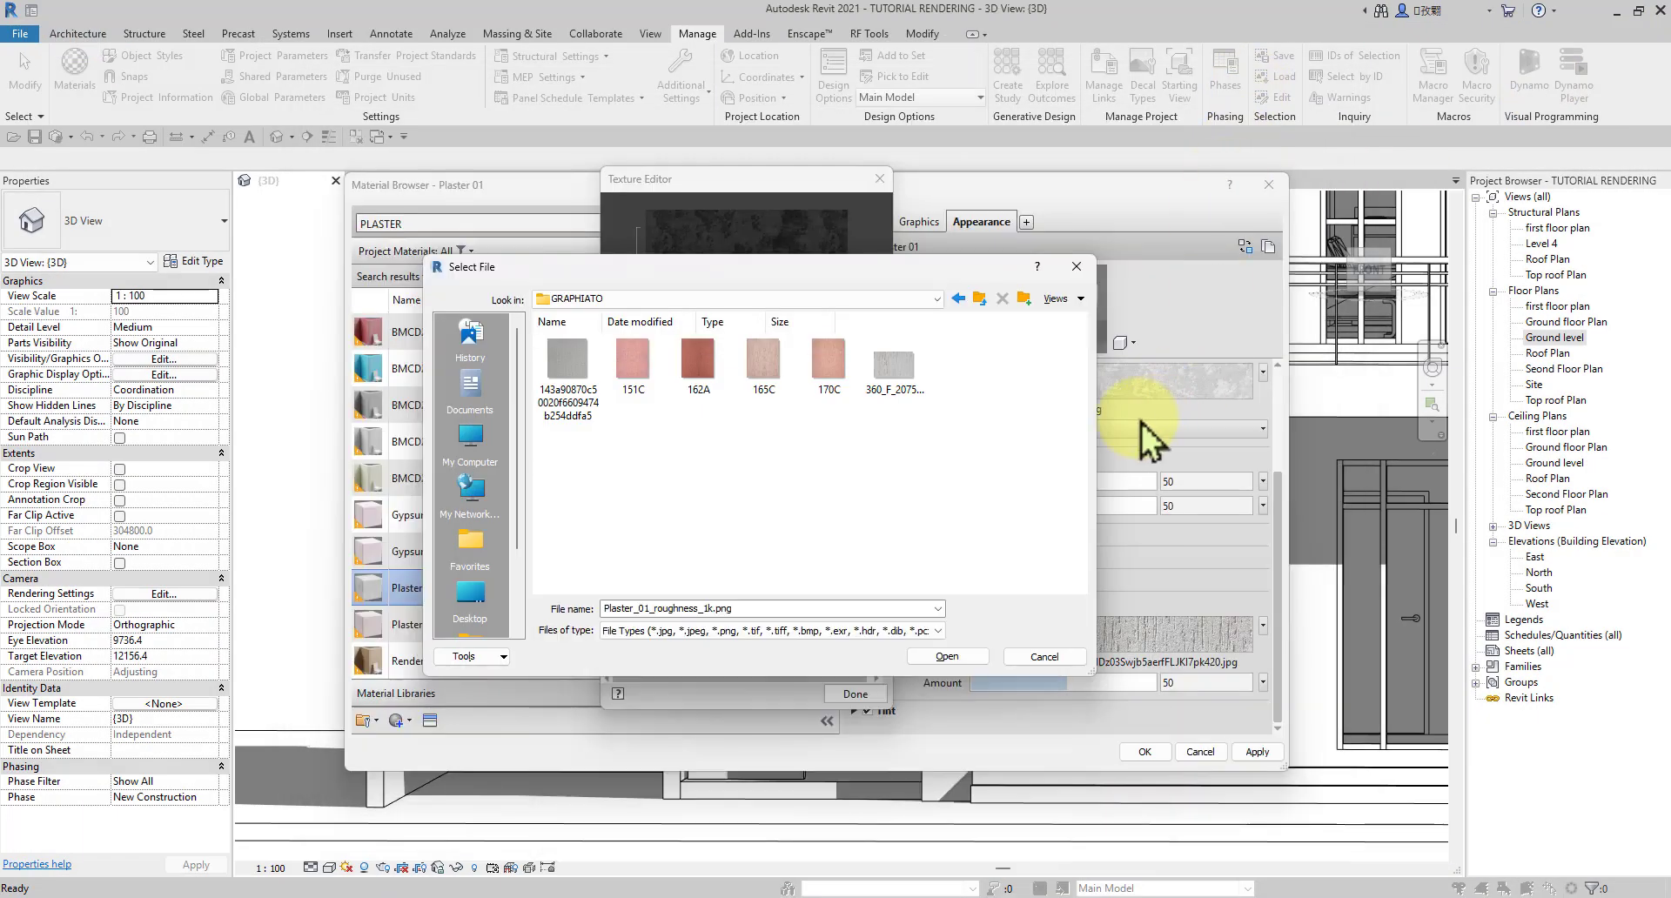
Step: Use the 360_F_207504470 JPG as Plaster 01's glossiness image and accept the material changes
{"action": "left_click", "coordinate": [883, 366]}
{"action": "left_click", "coordinate": [956, 658]}
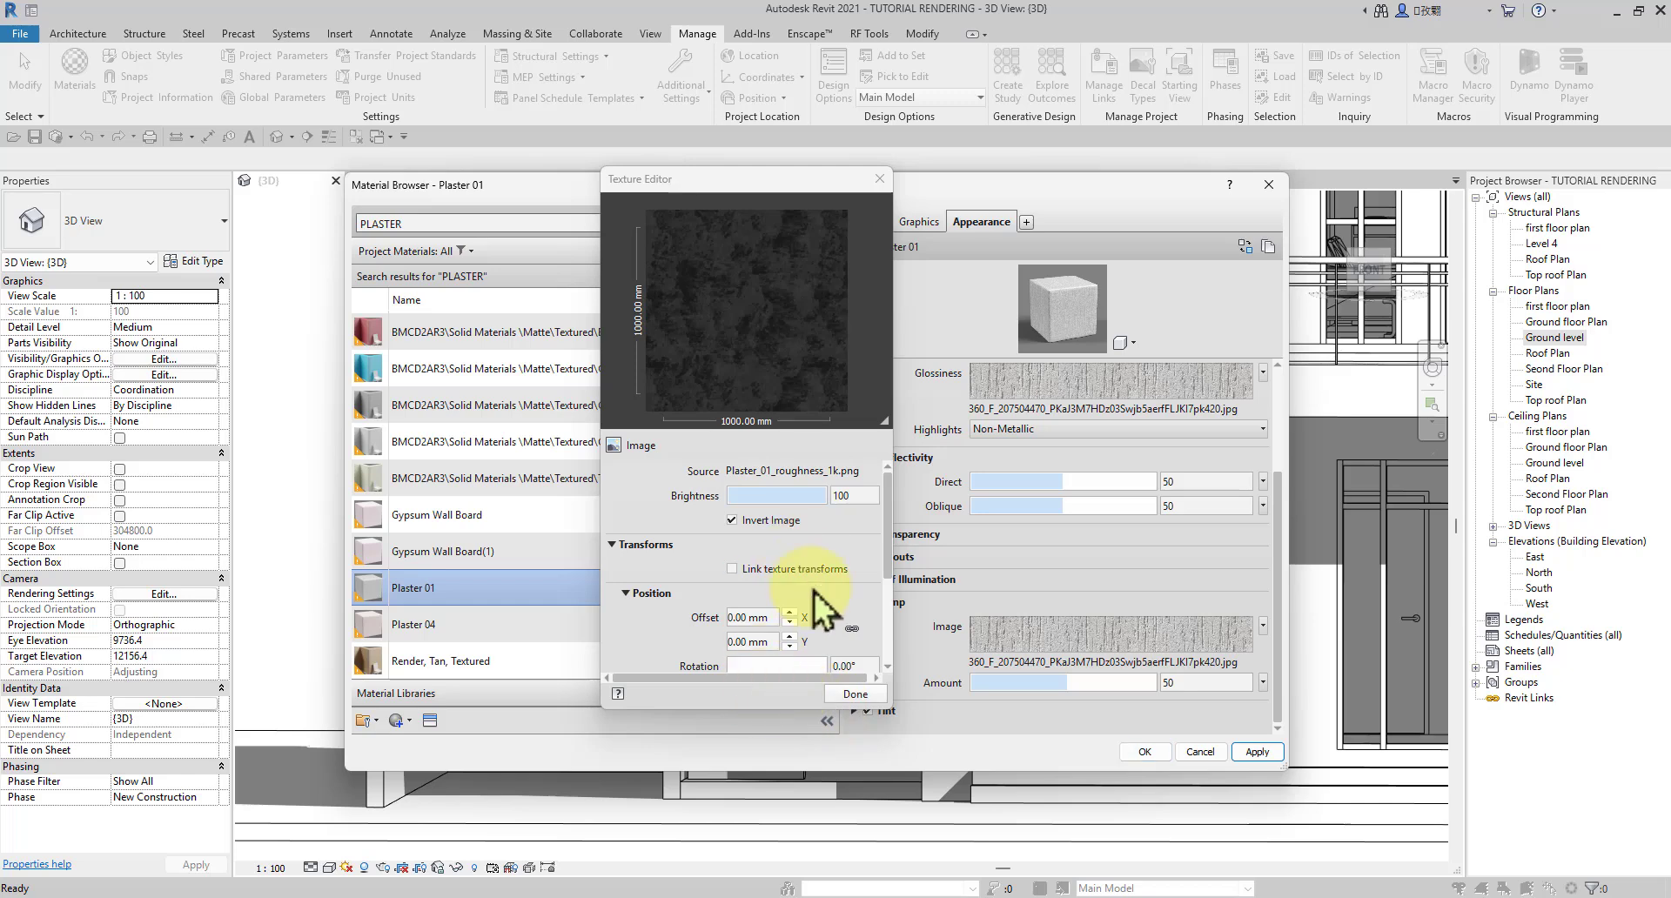
{"action": "left_click", "coordinate": [854, 694]}
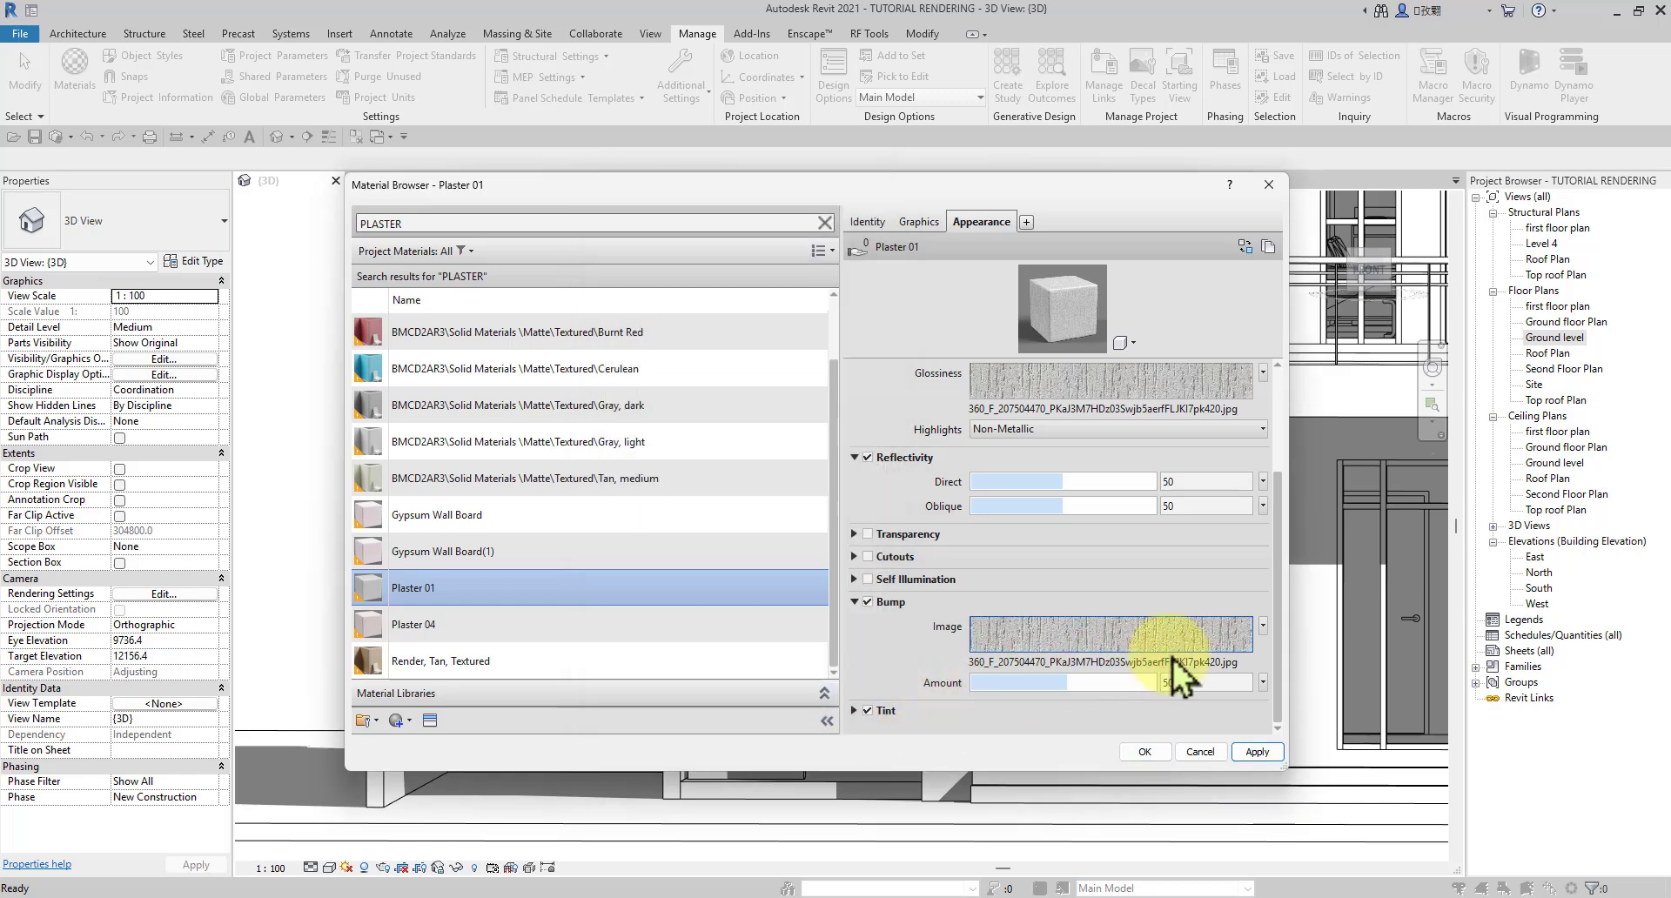
{"action": "left_click", "coordinate": [1148, 752]}
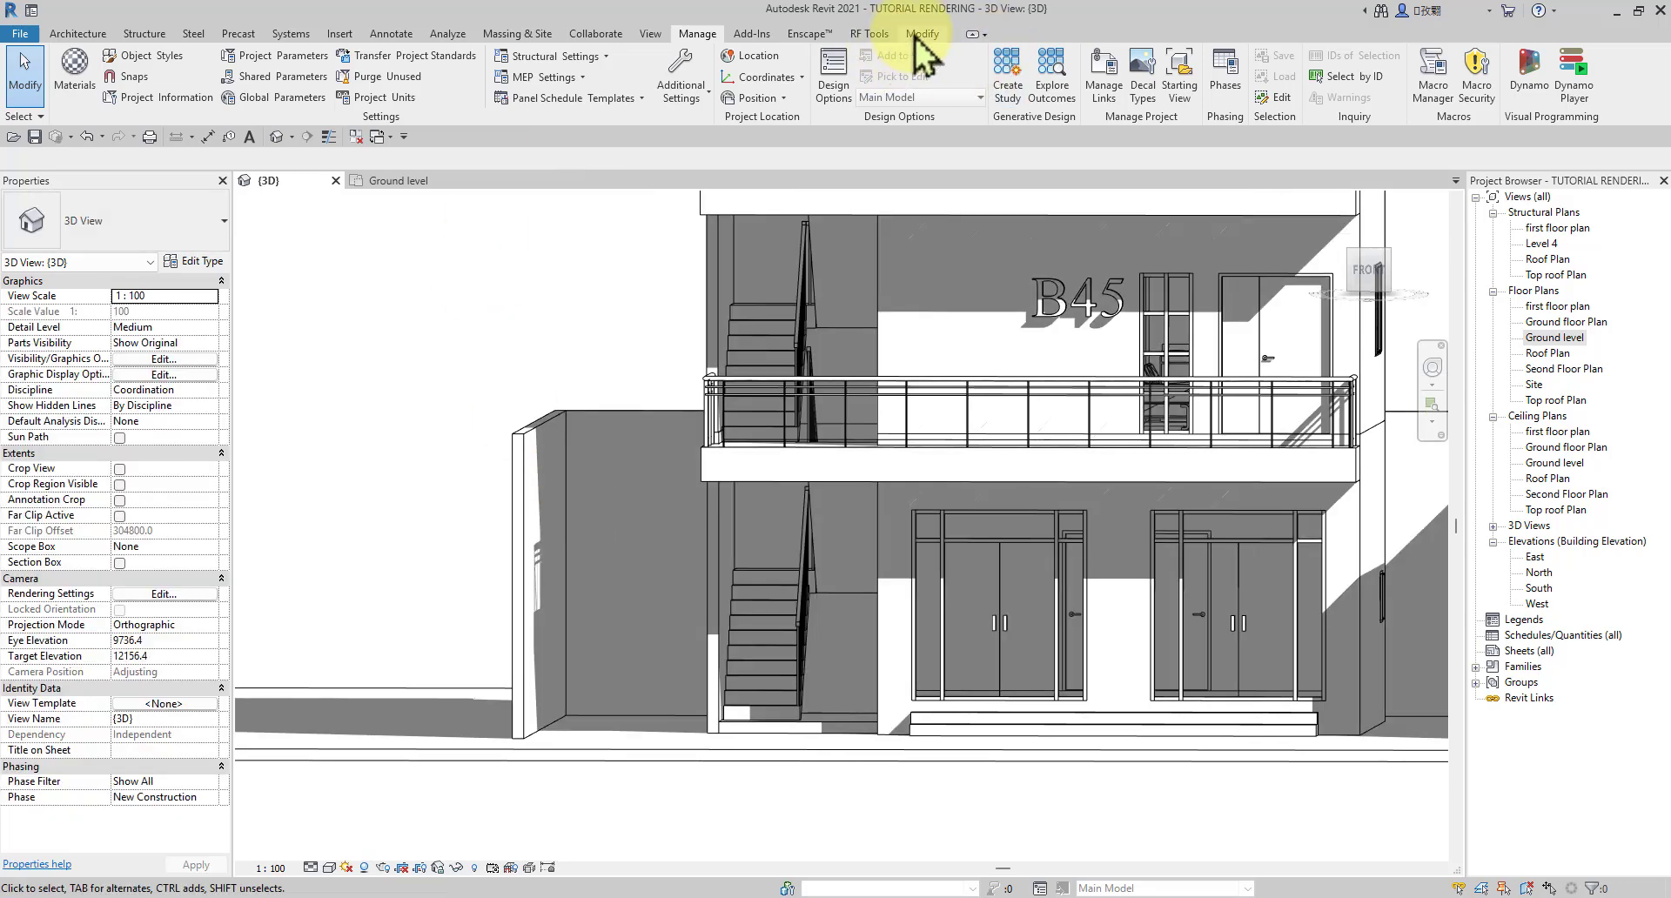
Step: Find Plaster 01 for the Paint tool and apply it to the boundary wall faces on the building's stair side
{"action": "left_click", "coordinate": [278, 84]}
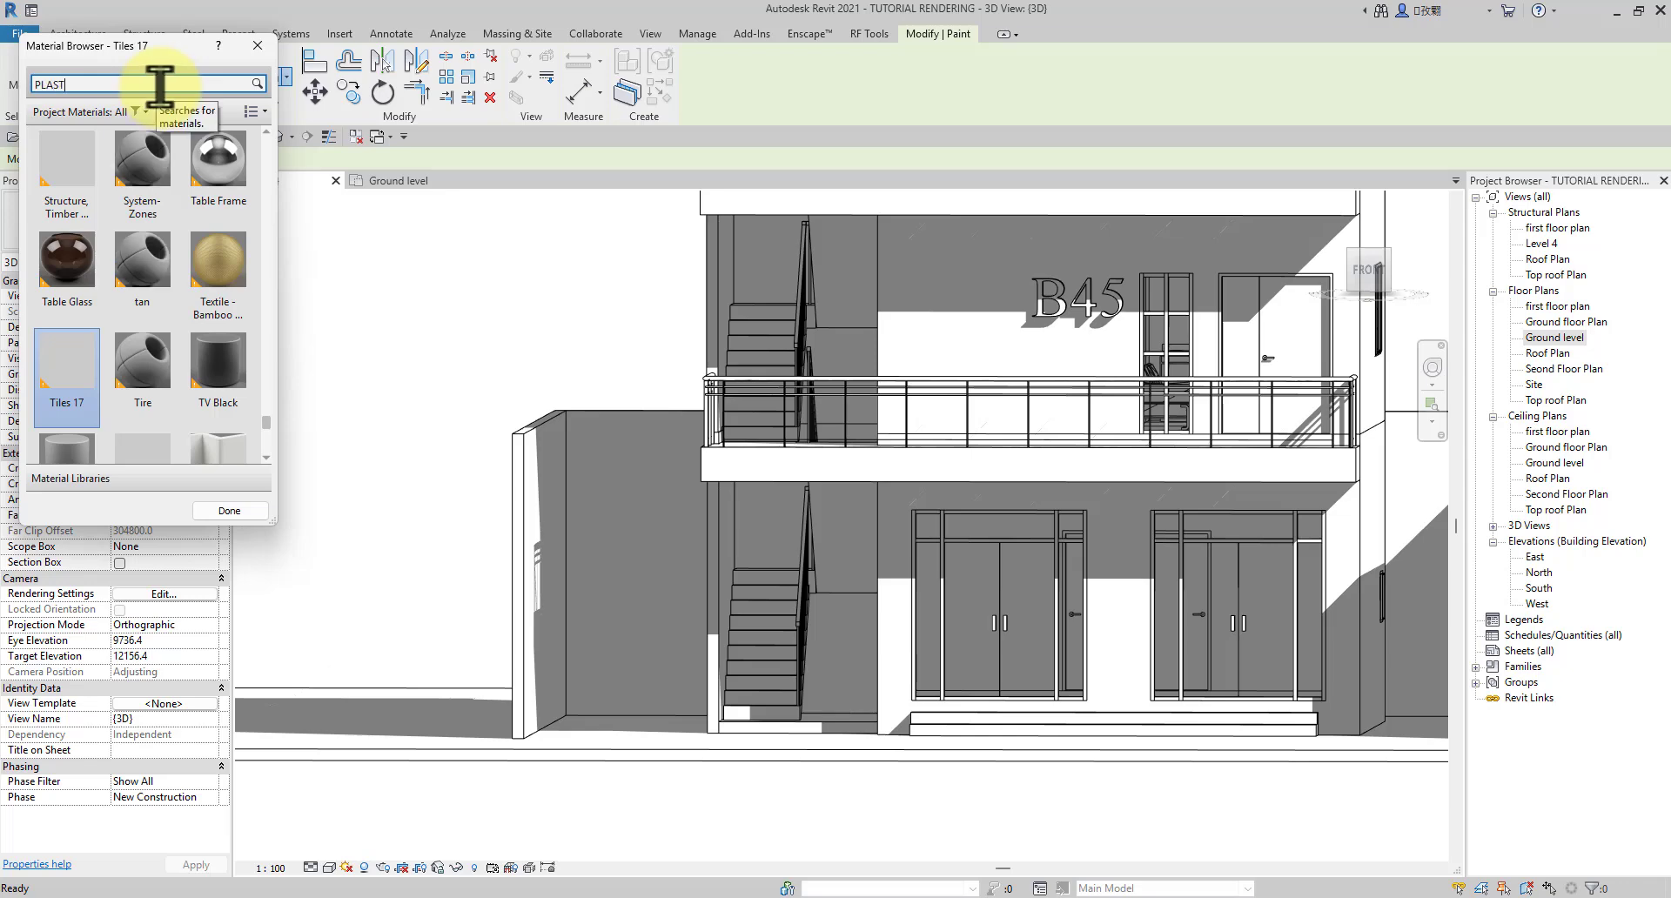
{"action": "key", "text": "Return"}
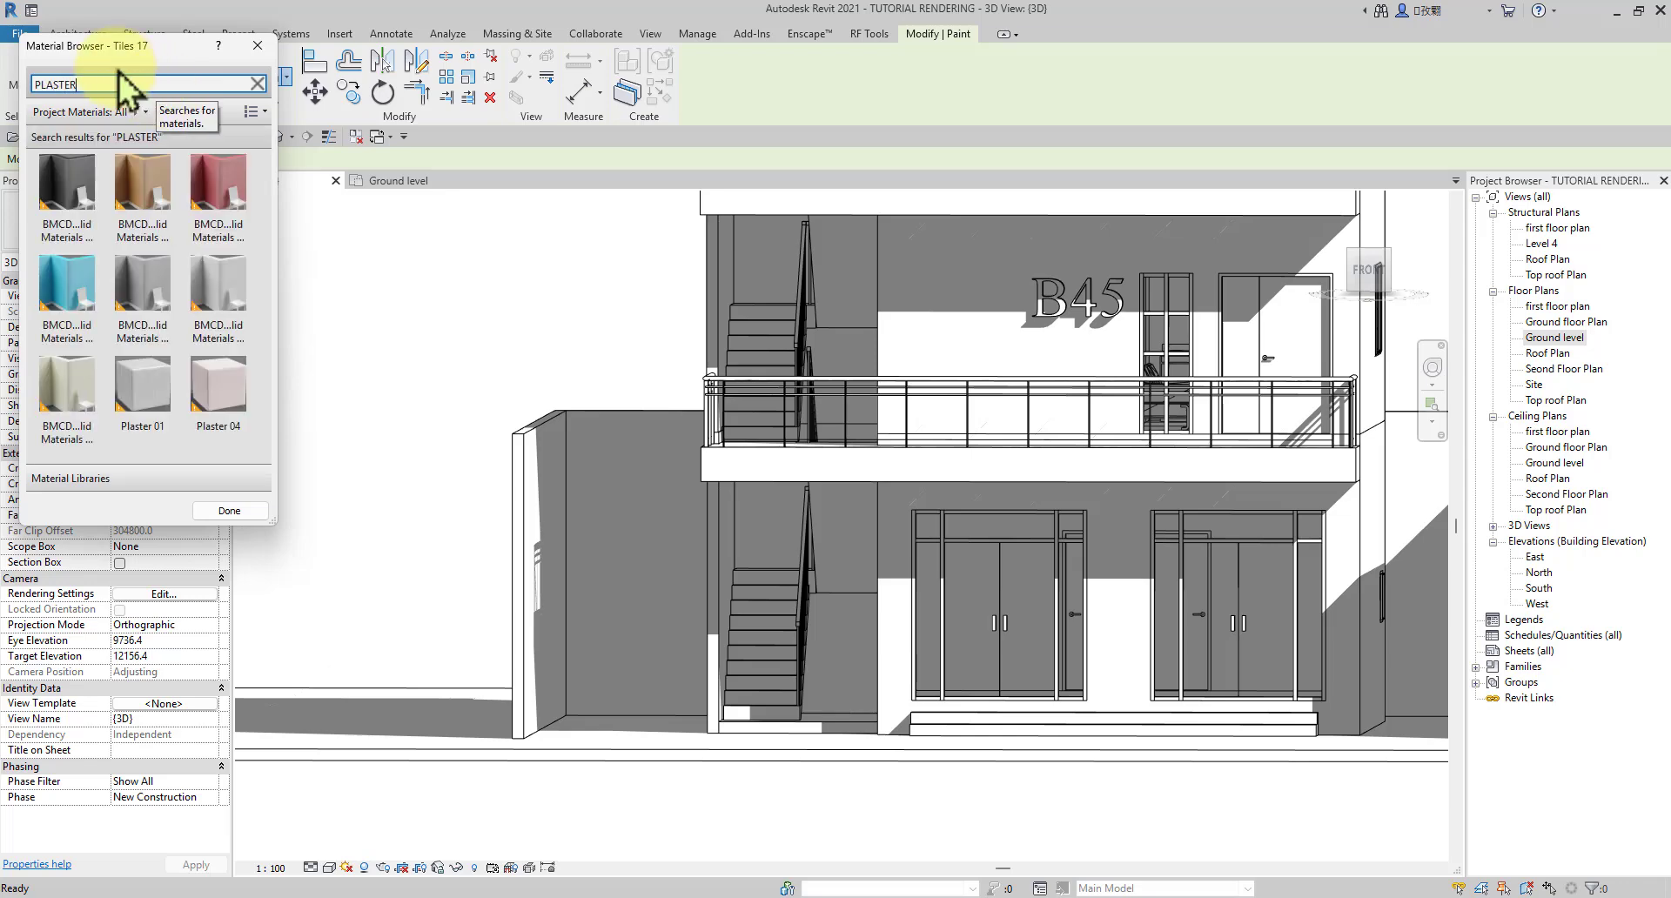
{"action": "scroll", "coordinate": [597, 622], "scroll_direction": "down", "scroll_amount": 5}
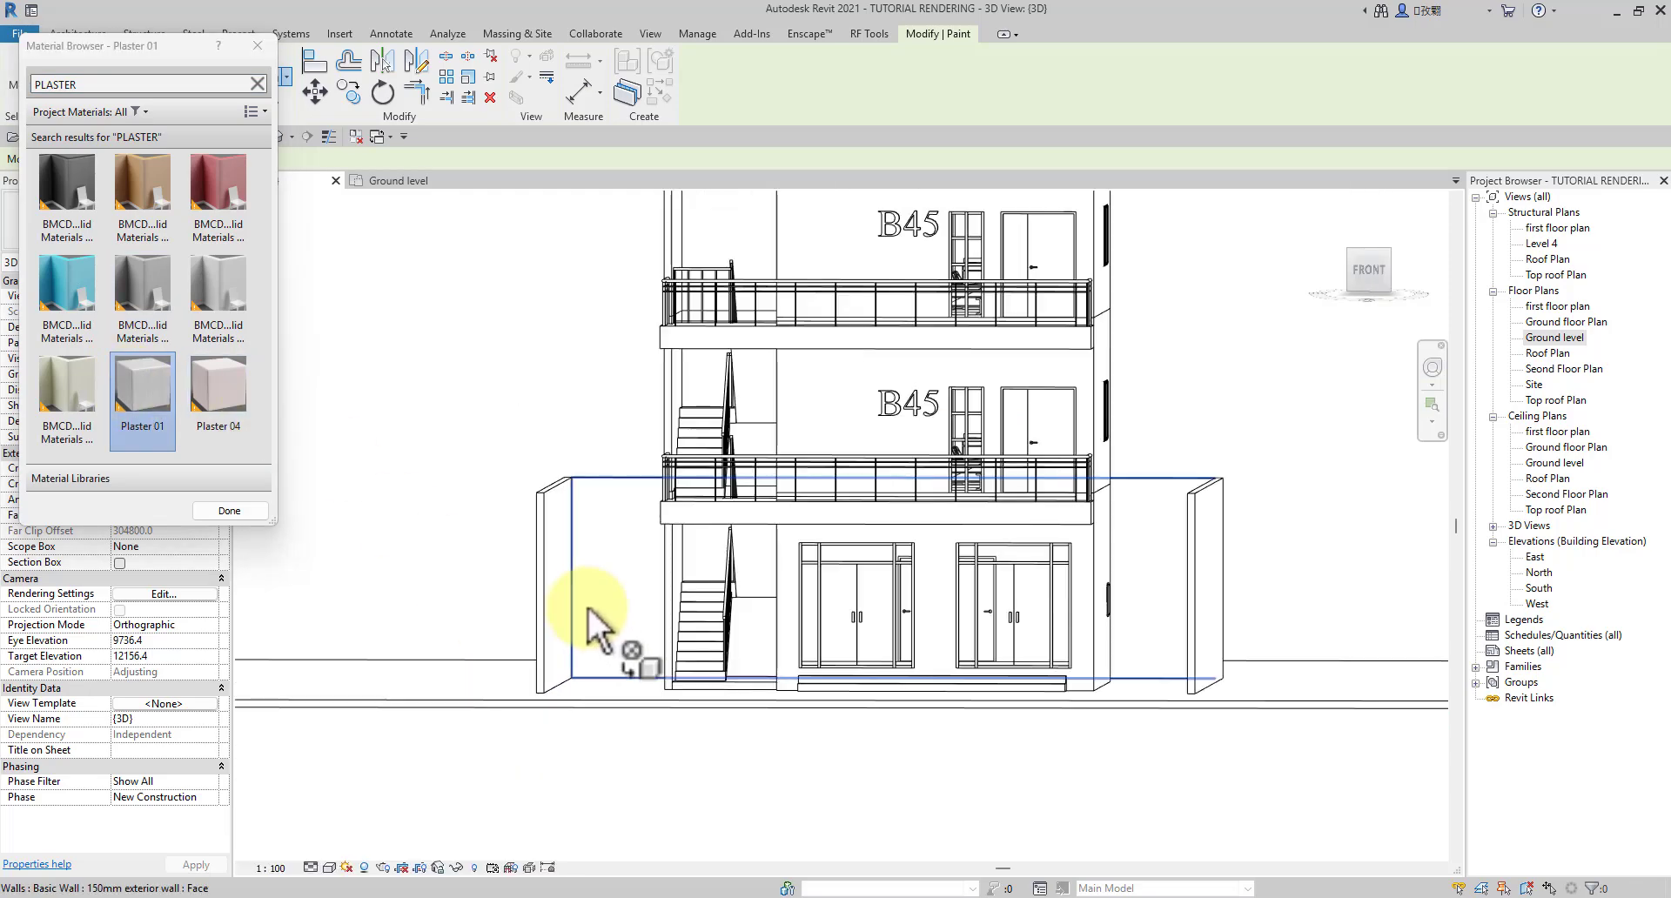
{"action": "scroll", "coordinate": [610, 548], "scroll_direction": "up", "scroll_amount": 3}
{"action": "left_click", "coordinate": [593, 489]}
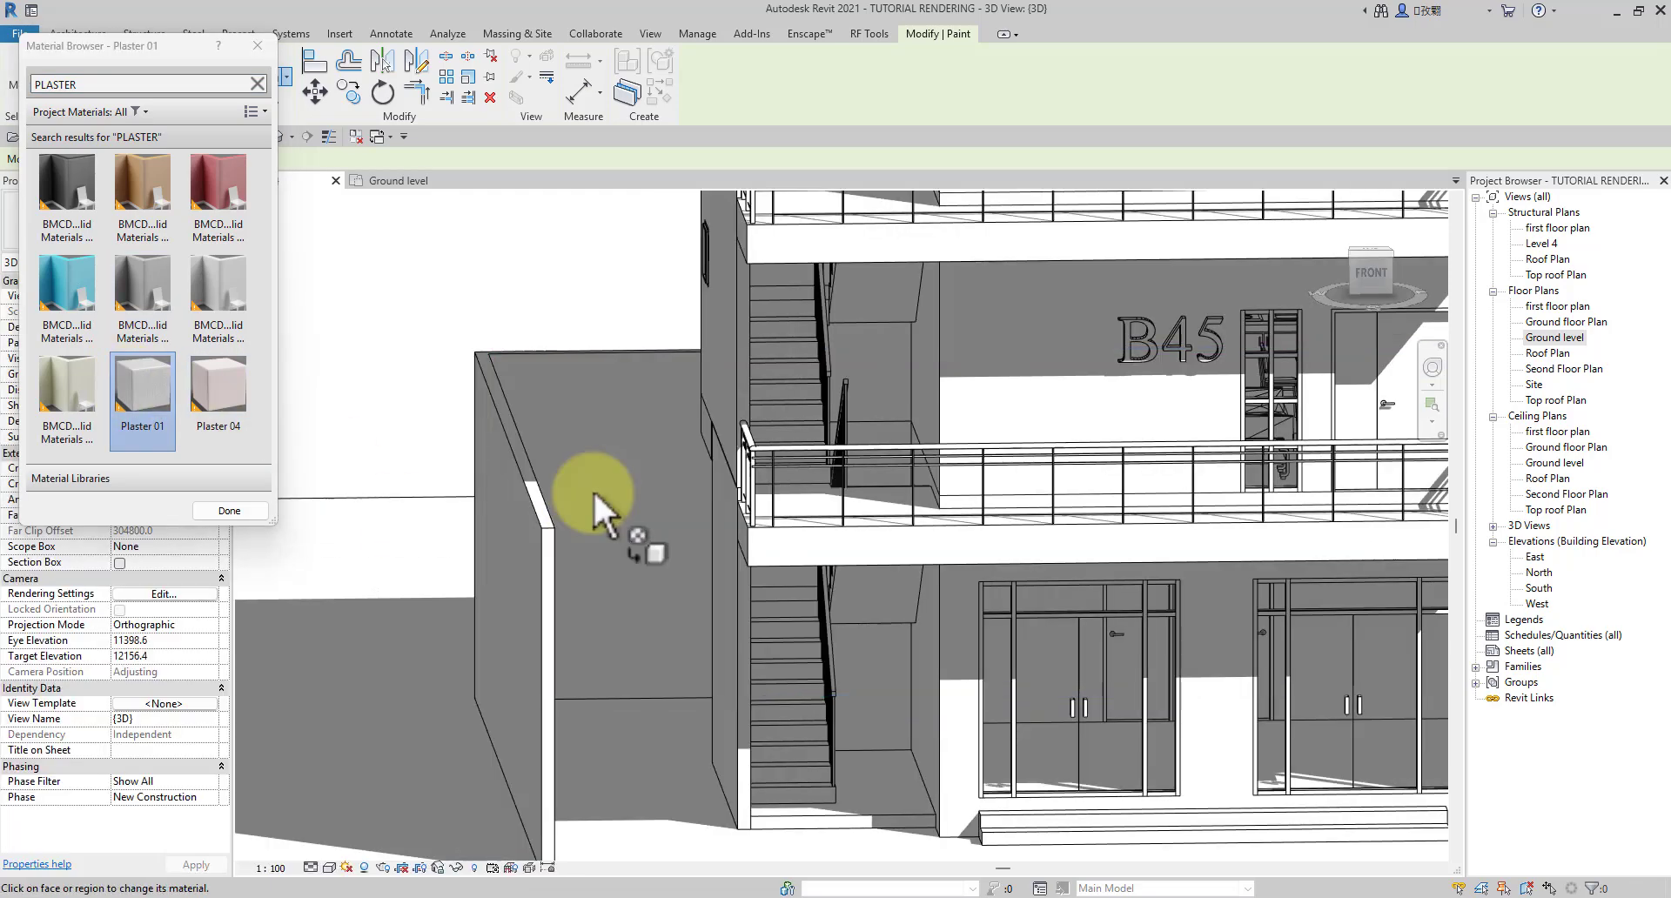
Step: Paint the long face of the boundary wall on the side opposite the stairs with Plaster 01
{"action": "scroll", "coordinate": [696, 557], "scroll_direction": "down", "scroll_amount": 2}
{"action": "mouse_move", "coordinate": [703, 649]}
{"action": "middle_mouse_down", "text": "shift"}
{"action": "mouse_move", "coordinate": [515, 612]}
{"action": "mouse_move", "coordinate": [783, 765]}
{"action": "mouse_move", "coordinate": [1175, 666]}
{"action": "middle_mouse_up", "text": "shift"}
{"action": "left_click", "coordinate": [1236, 575]}
{"action": "scroll", "coordinate": [1240, 579], "scroll_direction": "down", "scroll_amount": 3}
{"action": "middle_click_drag", "start_coordinate": [1232, 596], "coordinate": [753, 687], "text": "shift"}
Step: Paint the narrow front end faces of the two side boundary walls with Plaster 01
{"action": "scroll", "coordinate": [1257, 692], "scroll_direction": "up", "scroll_amount": 2}
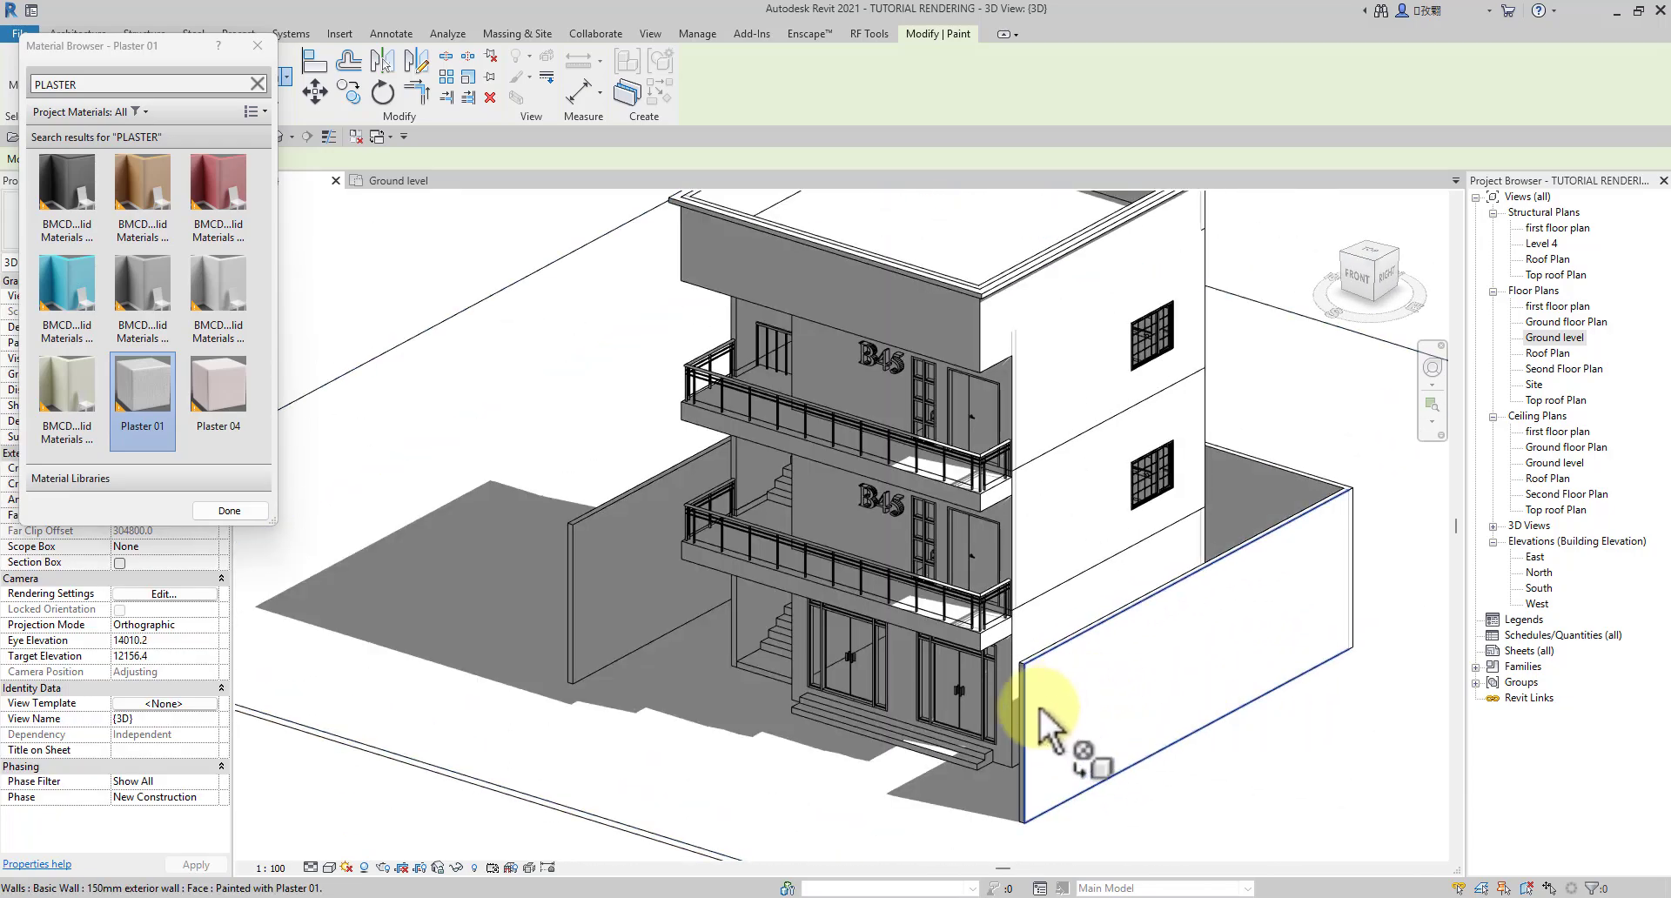
{"action": "scroll", "coordinate": [1038, 710], "scroll_direction": "up", "scroll_amount": 3}
{"action": "scroll", "coordinate": [1014, 674], "scroll_direction": "up", "scroll_amount": 2}
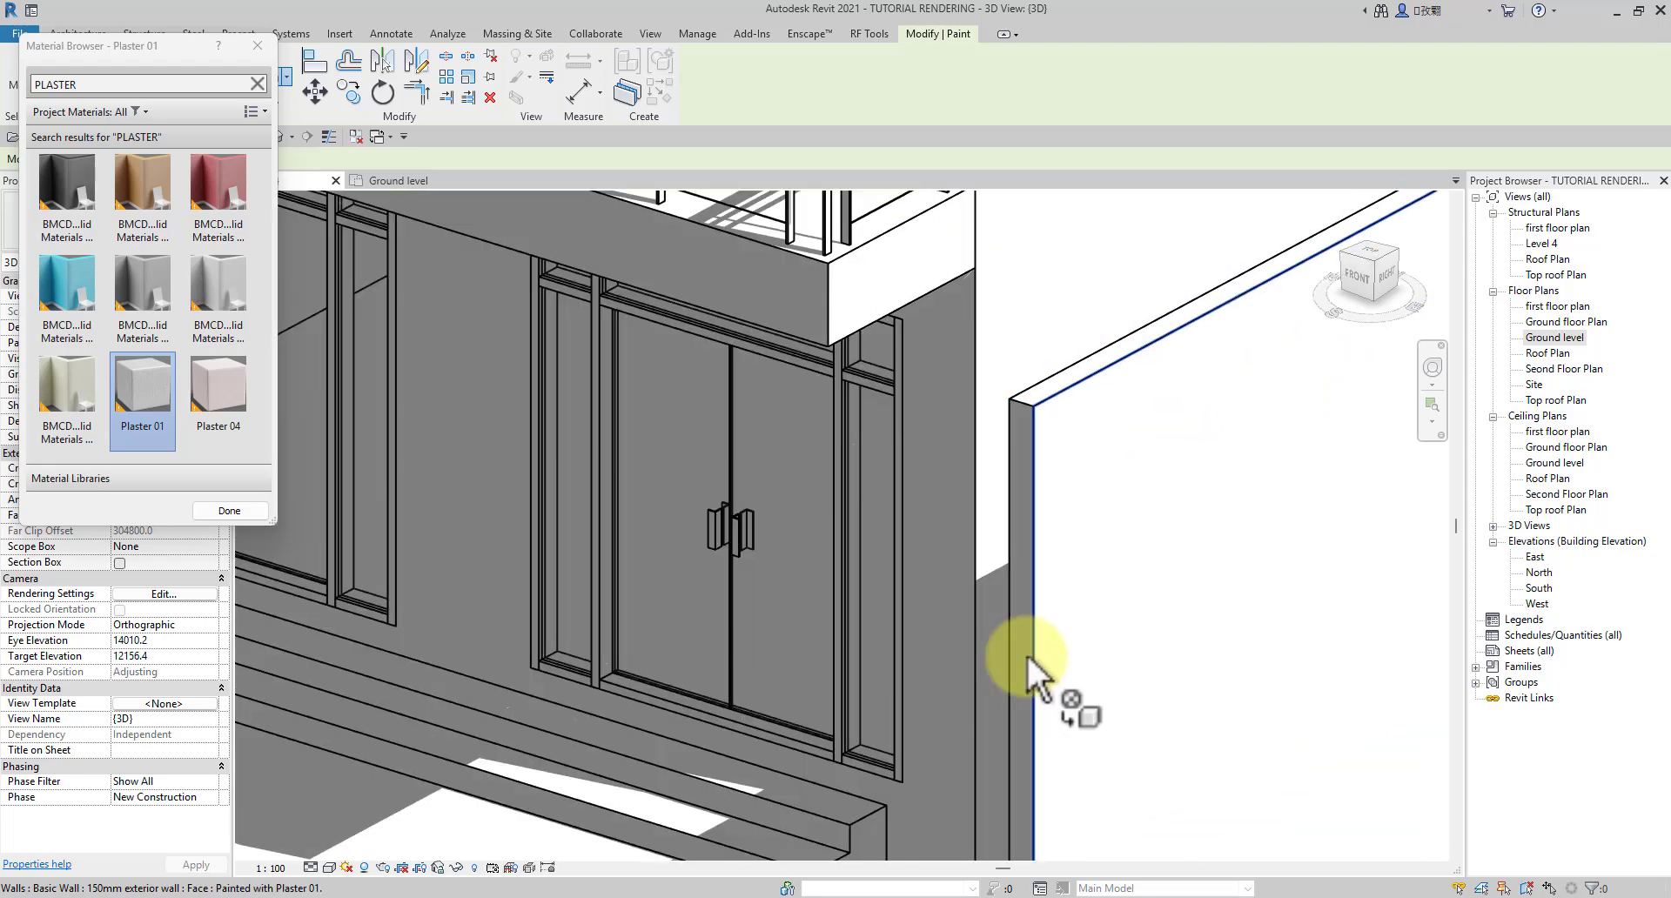
{"action": "left_click", "coordinate": [1027, 618]}
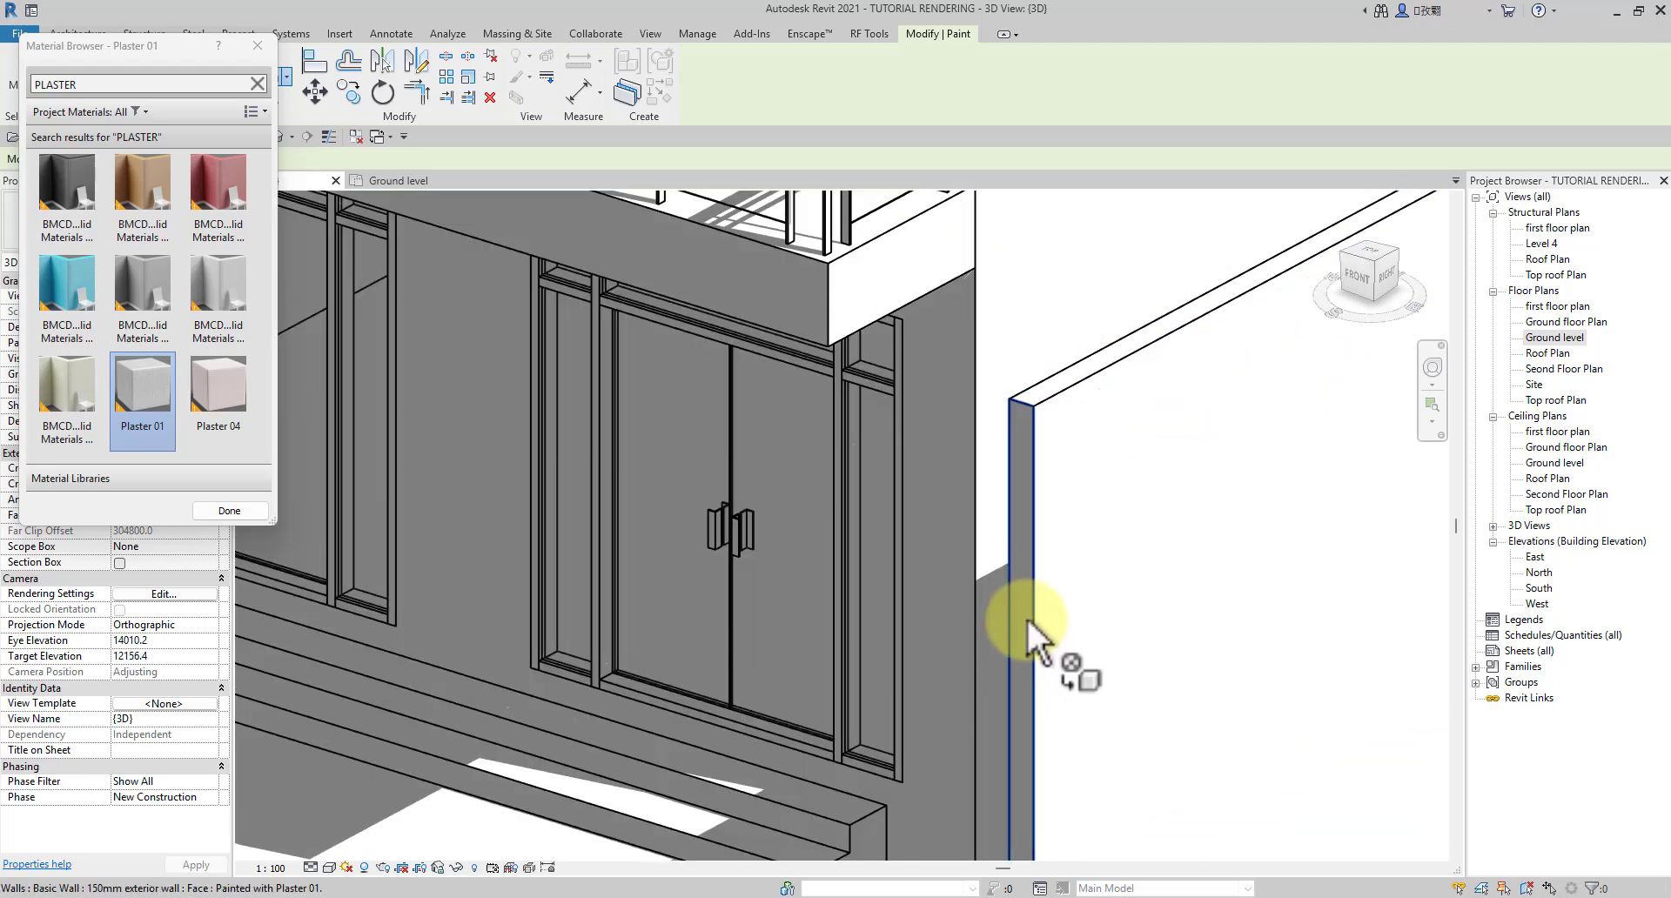
{"action": "scroll", "coordinate": [1027, 623], "scroll_direction": "down", "scroll_amount": 3}
{"action": "middle_click_drag", "start_coordinate": [653, 749], "coordinate": [703, 768], "text": "shift"}
{"action": "scroll", "coordinate": [447, 396], "scroll_direction": "up", "scroll_amount": 6}
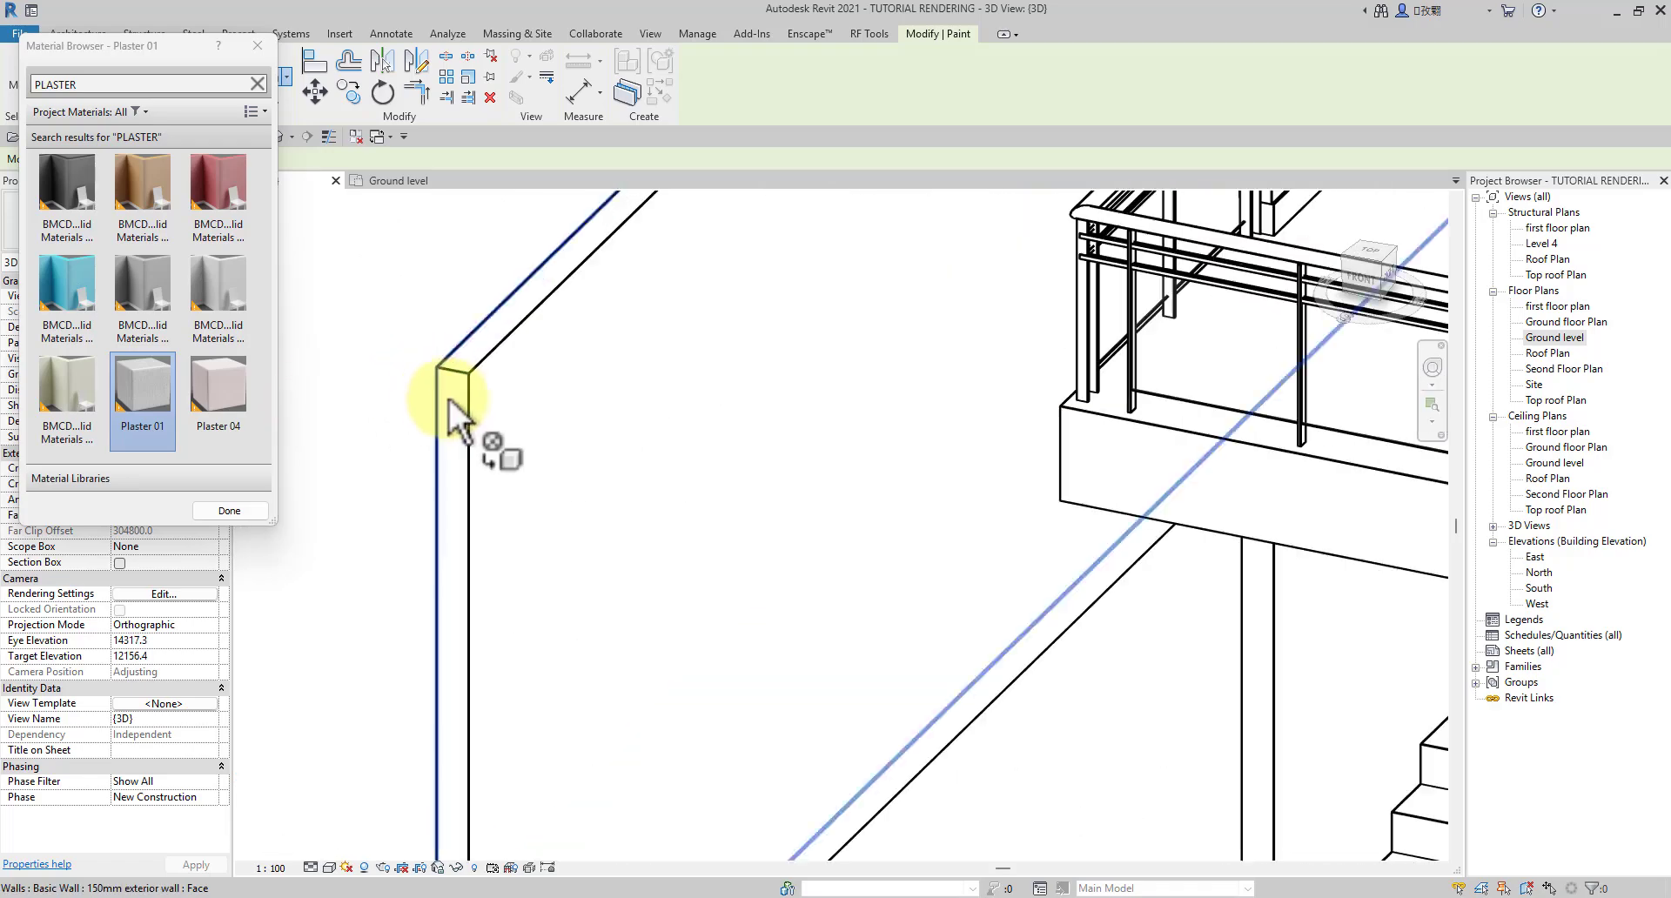
Step: Paint the top faces of the boundary walls with Plaster 01 and finish painting
{"action": "scroll", "coordinate": [452, 406], "scroll_direction": "down", "scroll_amount": 5}
{"action": "mouse_move", "coordinate": [522, 553]}
{"action": "middle_mouse_down", "text": "shift"}
{"action": "mouse_move", "coordinate": [820, 526]}
{"action": "mouse_move", "coordinate": [522, 391]}
{"action": "middle_mouse_up", "text": "shift"}
{"action": "scroll", "coordinate": [500, 457], "scroll_direction": "up", "scroll_amount": 6}
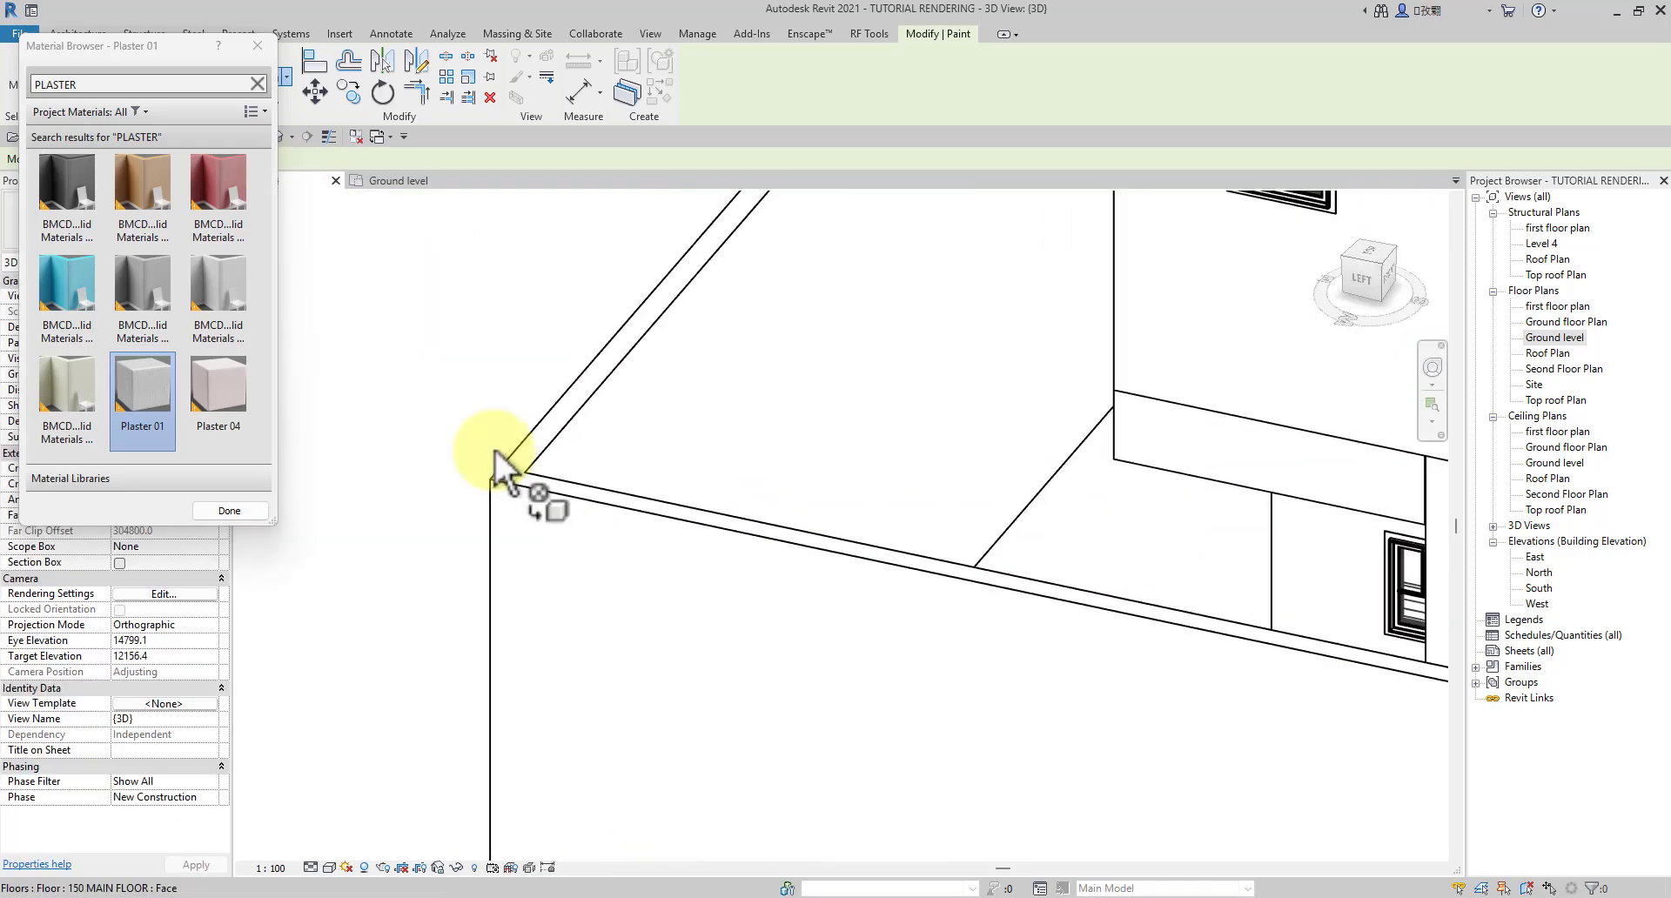
{"action": "scroll", "coordinate": [522, 431], "scroll_direction": "down", "scroll_amount": 6}
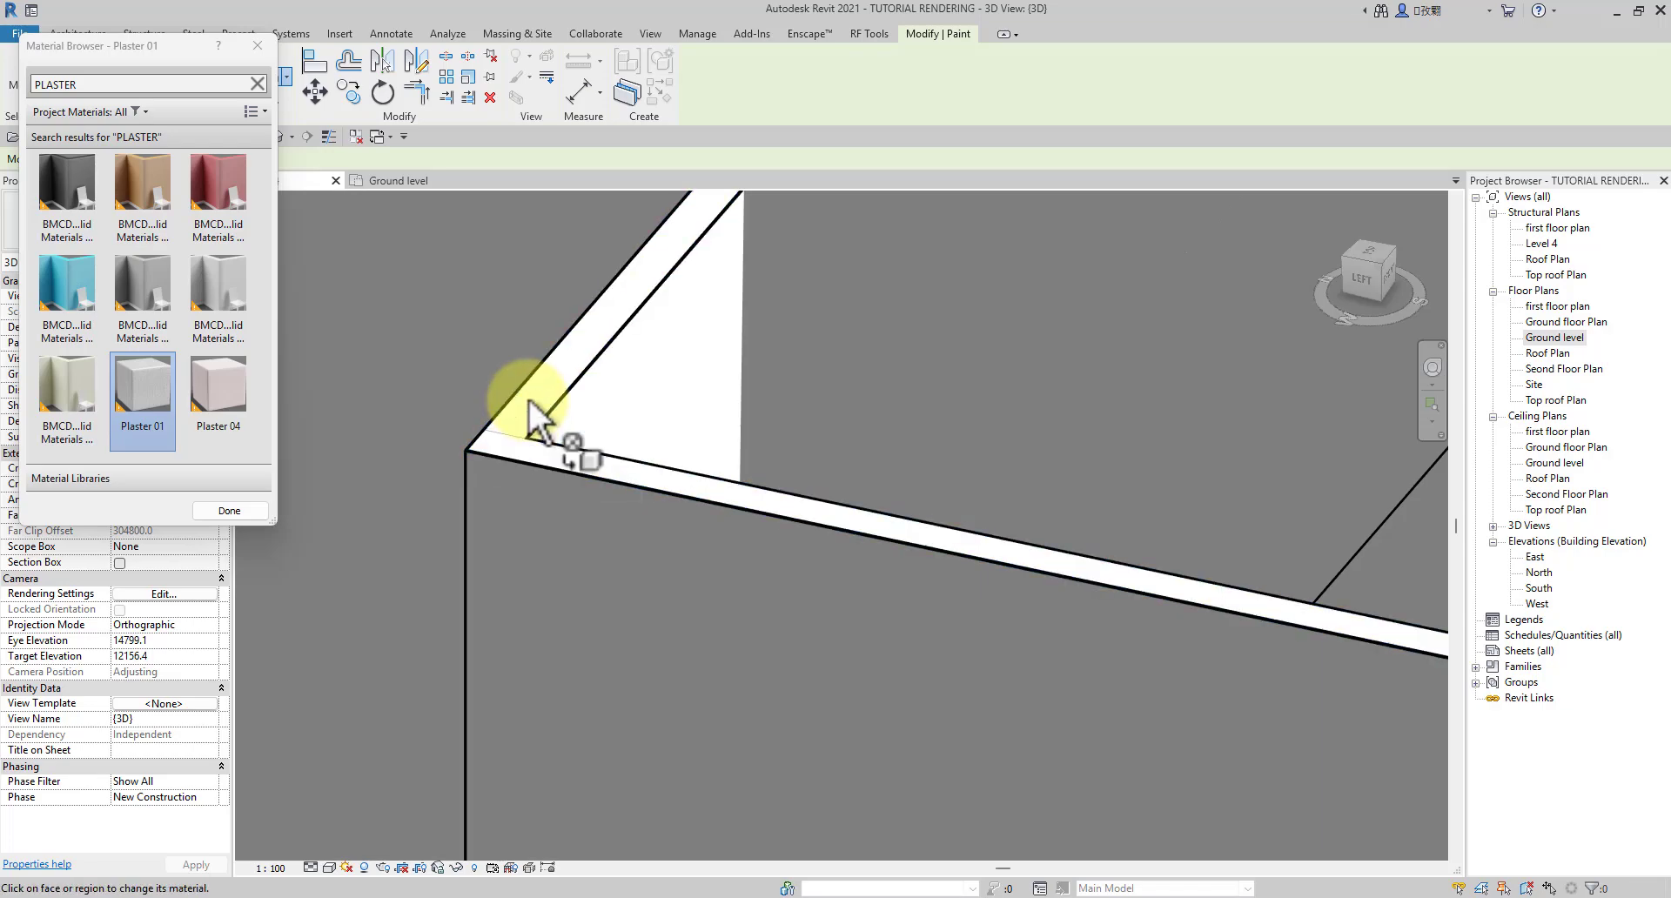
{"action": "middle_click_drag", "start_coordinate": [1219, 628], "coordinate": [1066, 678], "text": "shift"}
{"action": "scroll", "coordinate": [1120, 671], "scroll_direction": "up", "scroll_amount": 6}
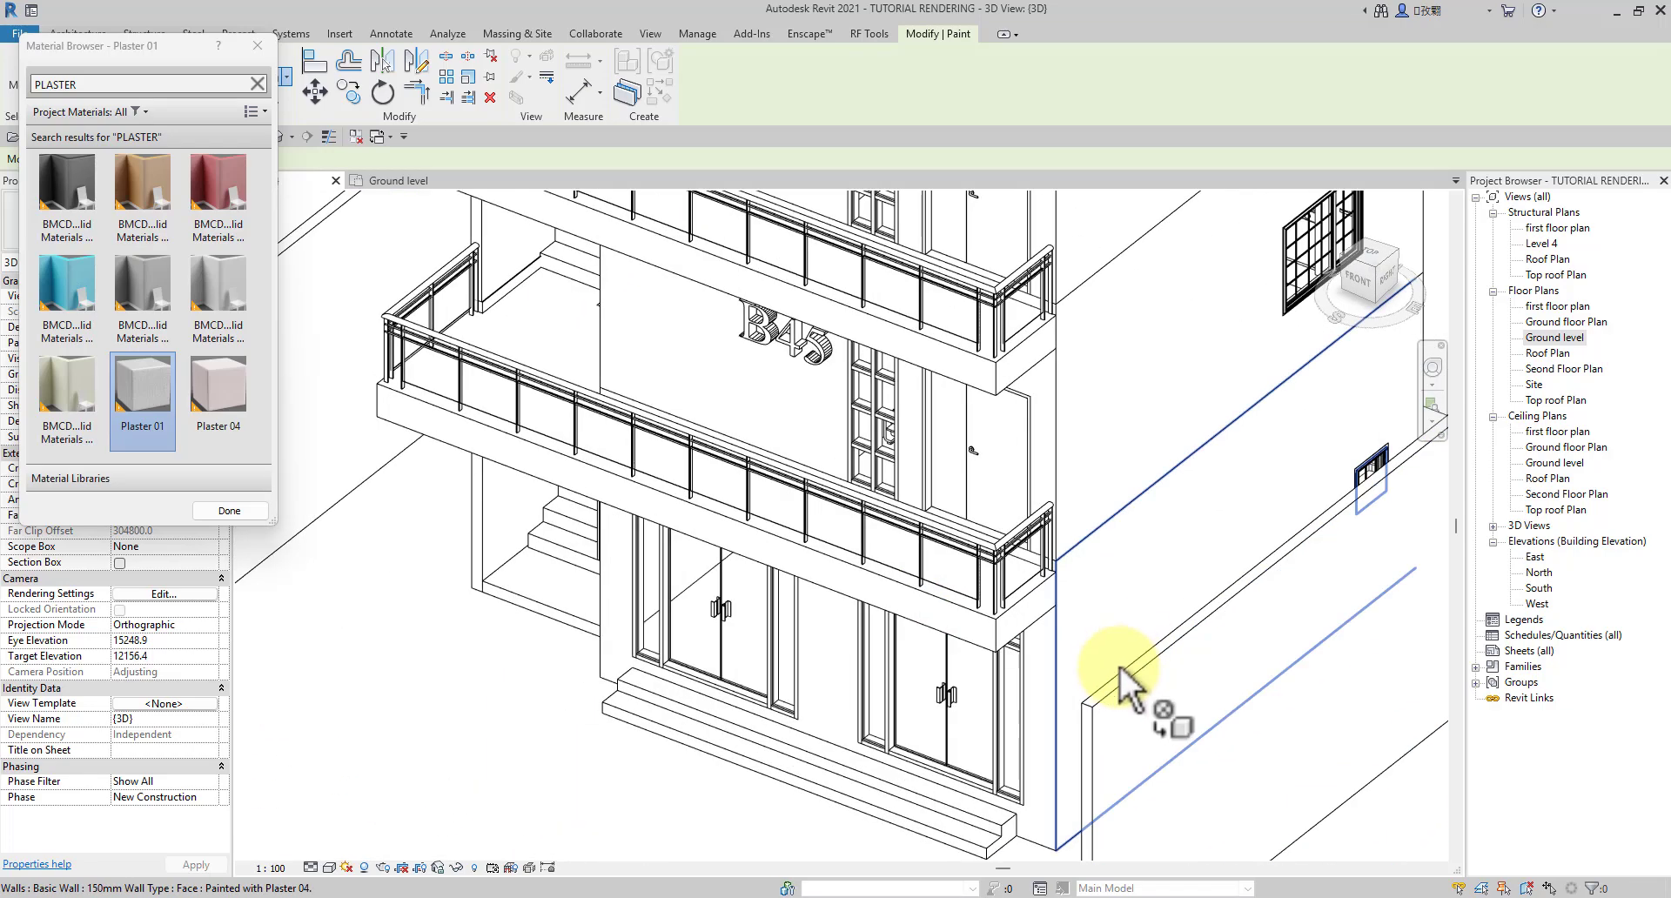
{"action": "scroll", "coordinate": [887, 653], "scroll_direction": "down", "scroll_amount": 2}
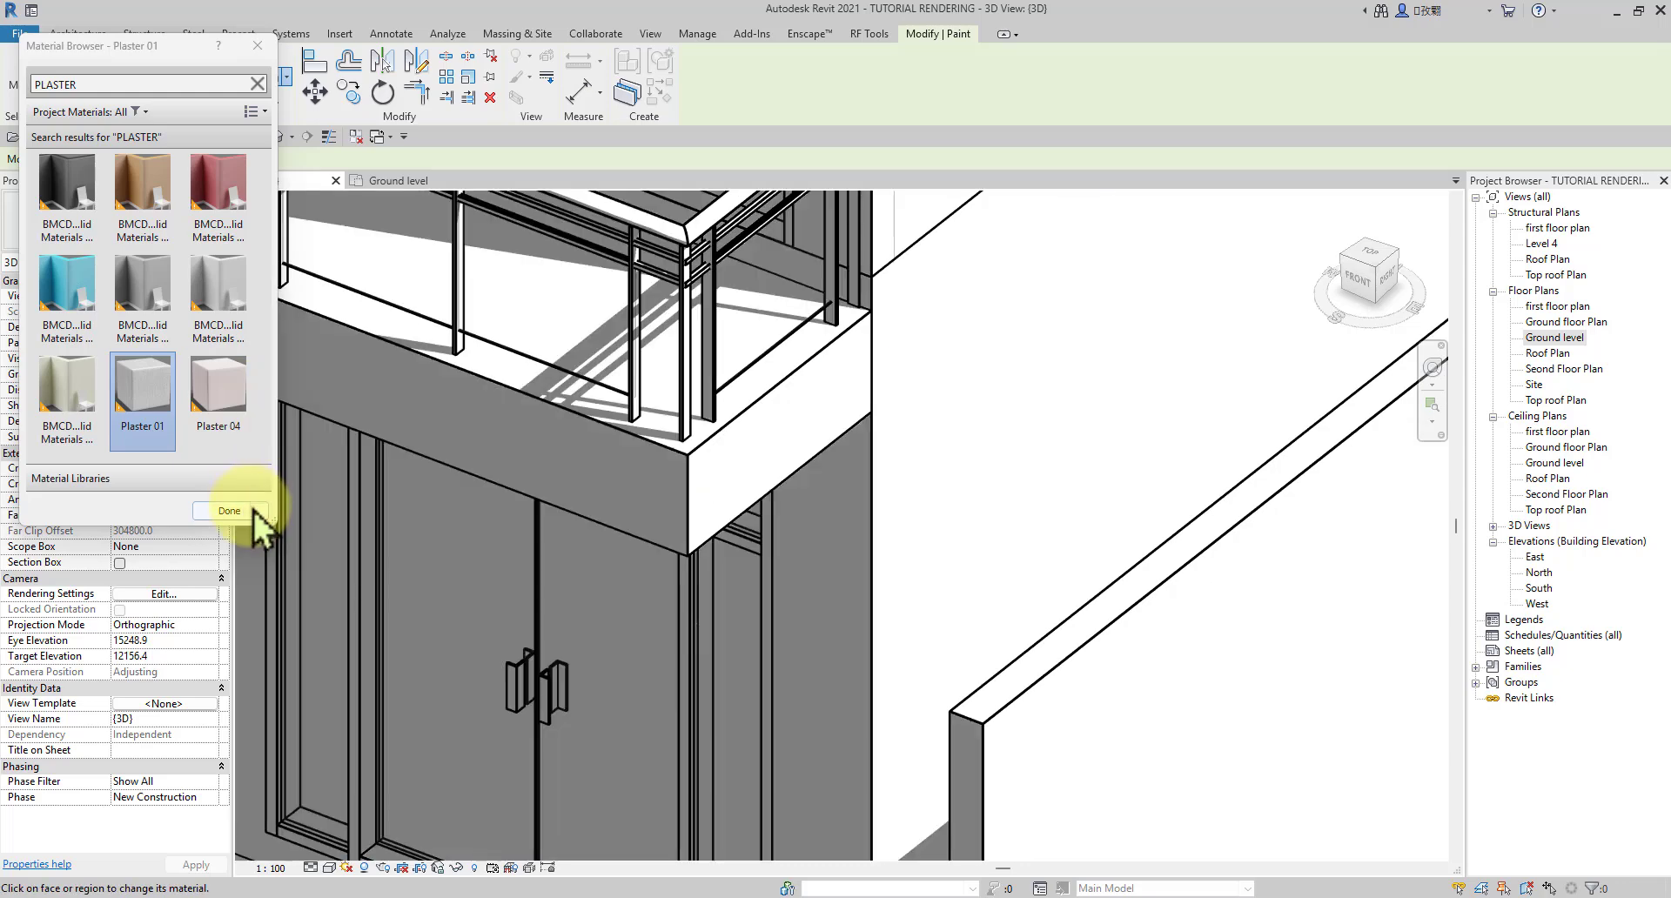
{"action": "left_click", "coordinate": [229, 510]}
Step: Switch to Enscape and examine the plastered boundary walls, balconies and front facade from several angles
{"action": "mouse_move", "coordinate": [962, 888]}
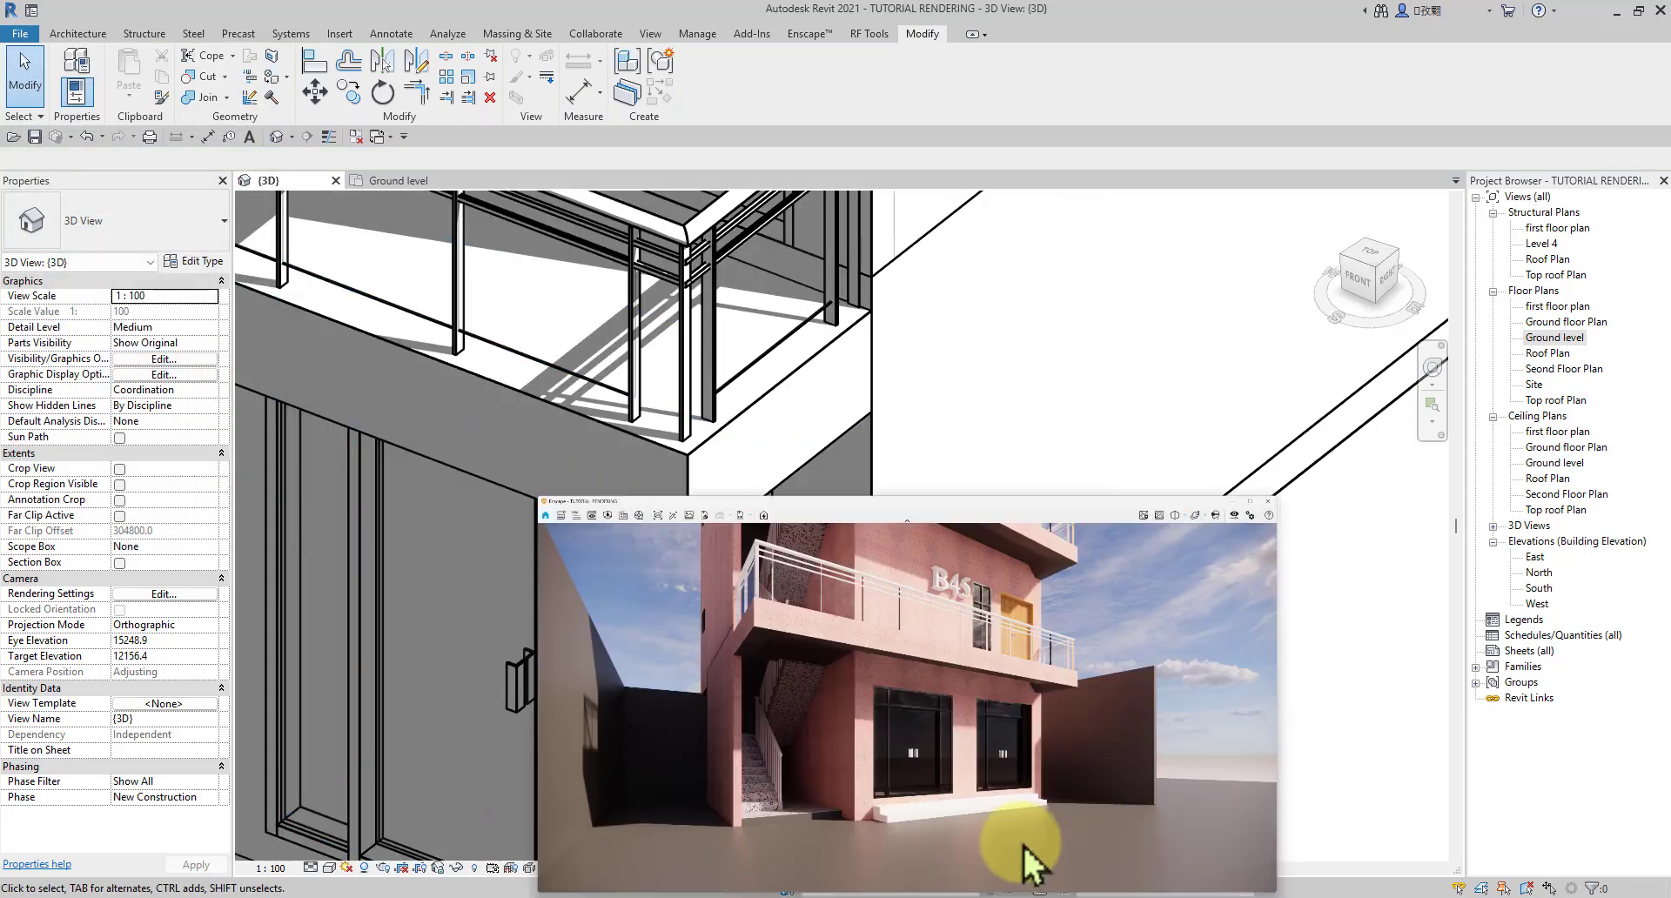
{"action": "left_click", "coordinate": [1022, 845]}
{"action": "left_click_drag", "start_coordinate": [627, 473], "coordinate": [648, 259]}
{"action": "key", "text": "d"}
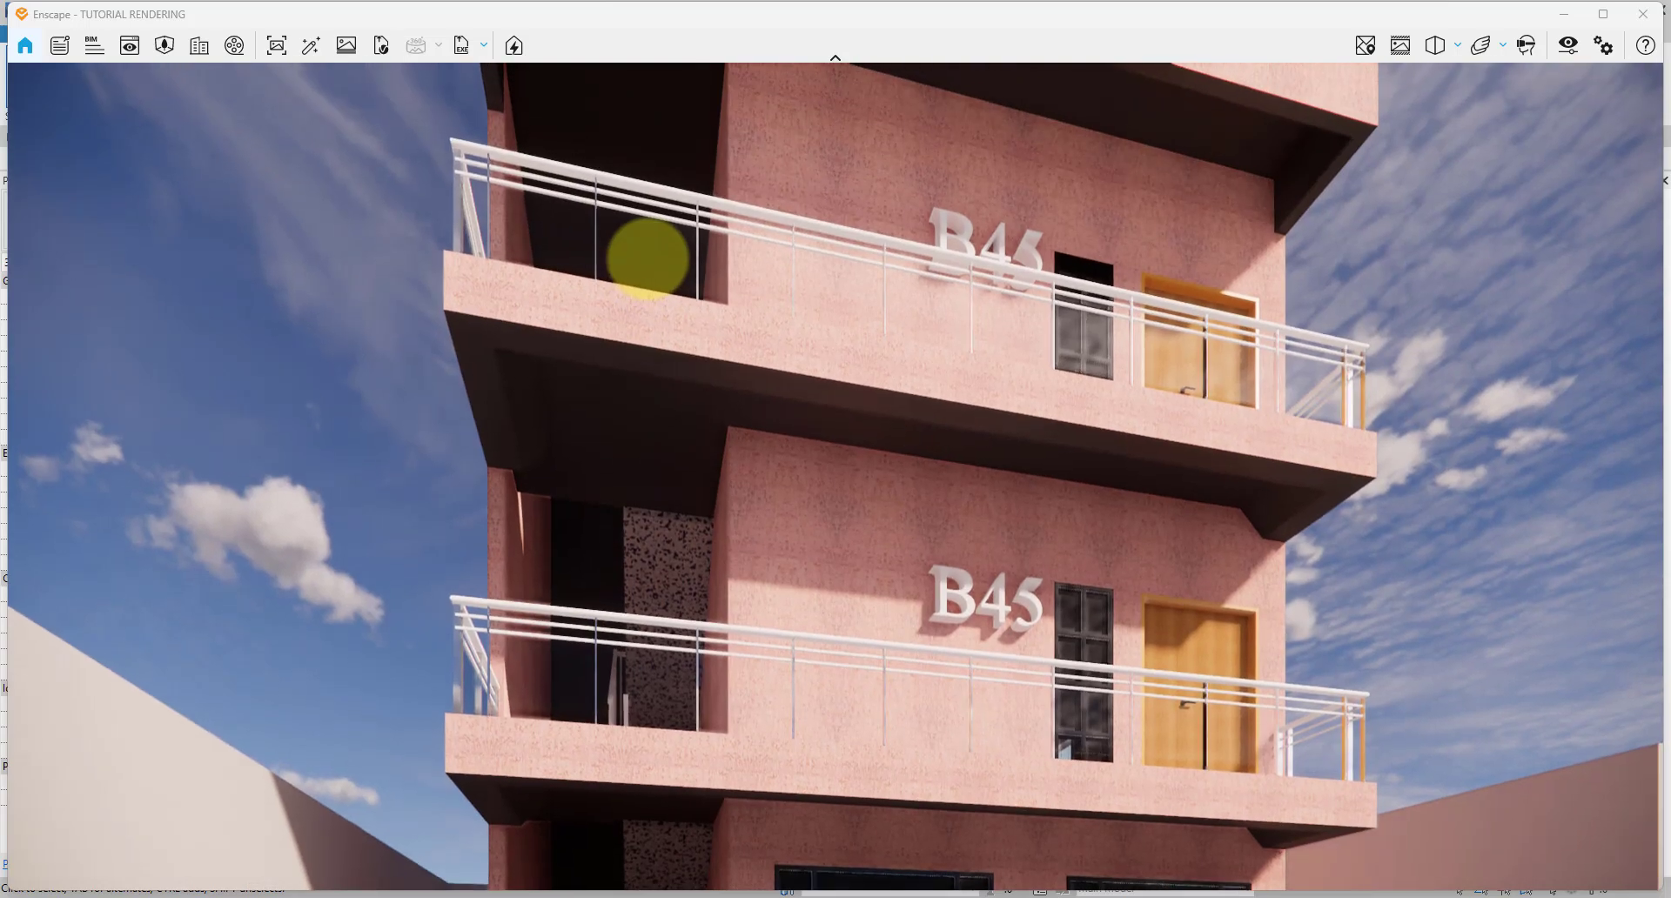
{"action": "left_click_drag", "start_coordinate": [739, 655], "coordinate": [1068, 687]}
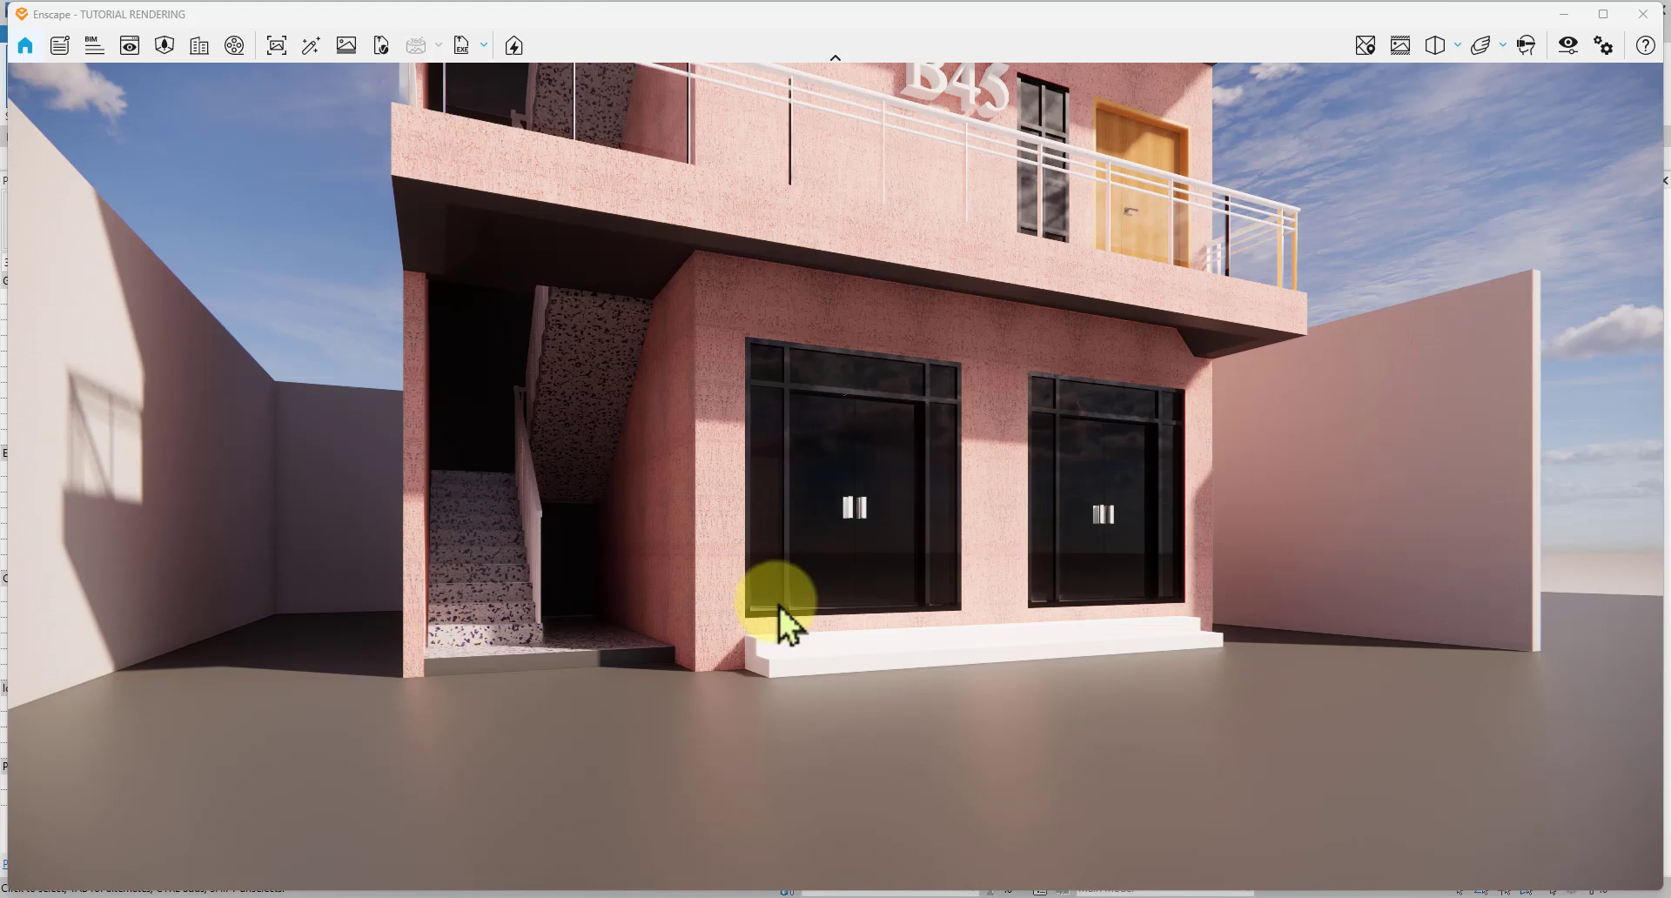
{"action": "left_click_drag", "start_coordinate": [764, 600], "coordinate": [838, 511]}
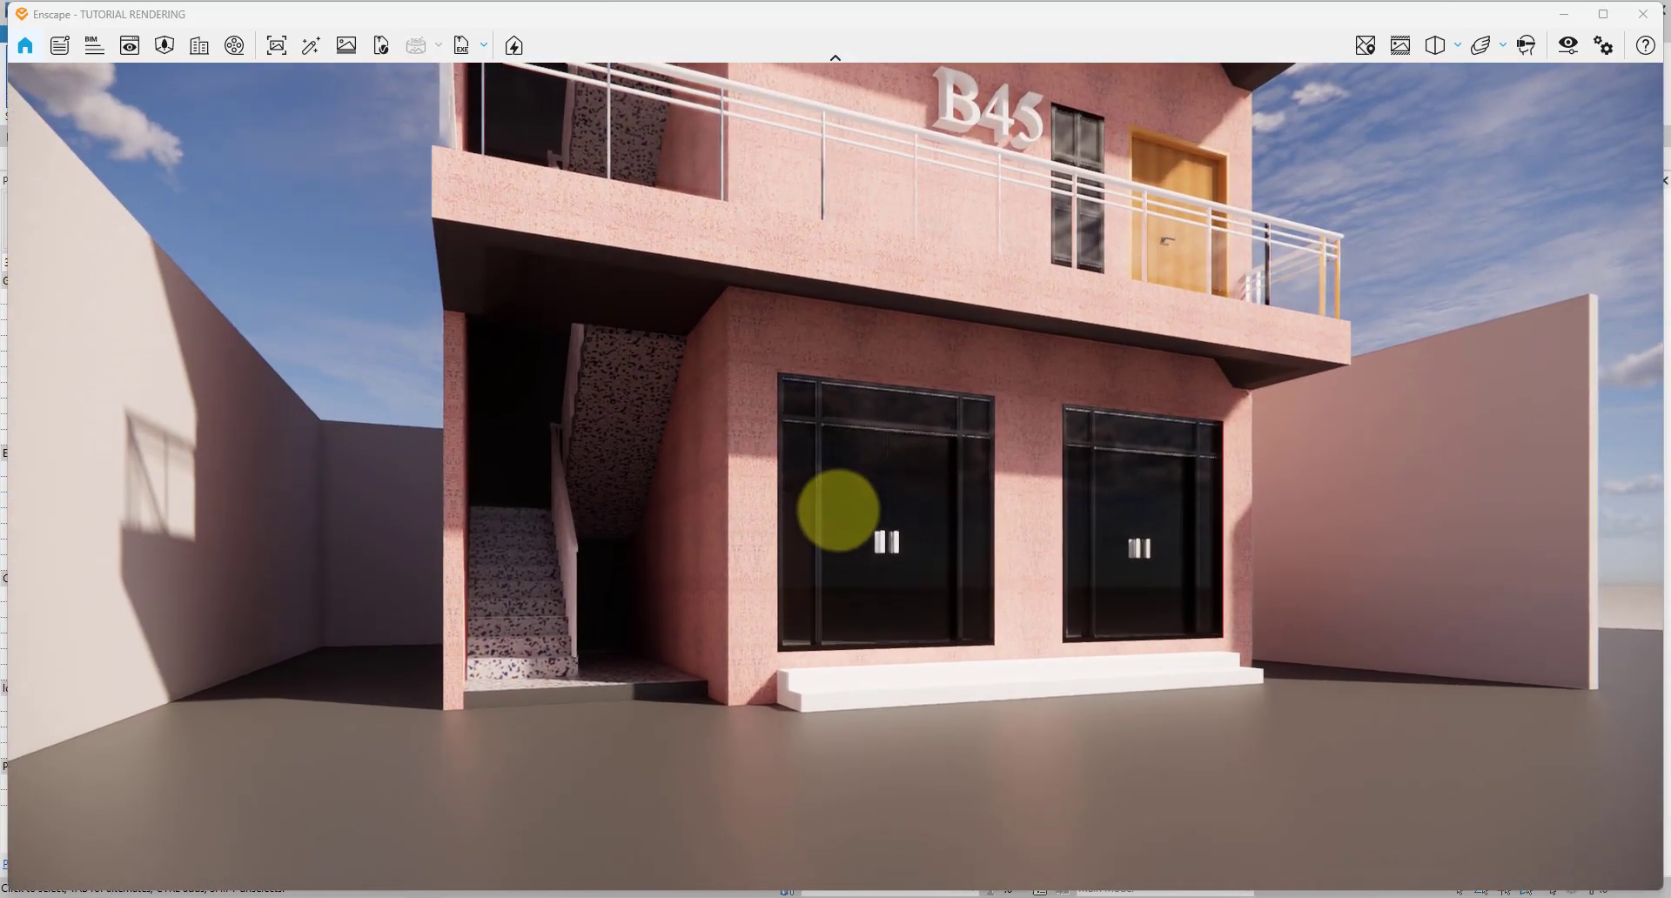